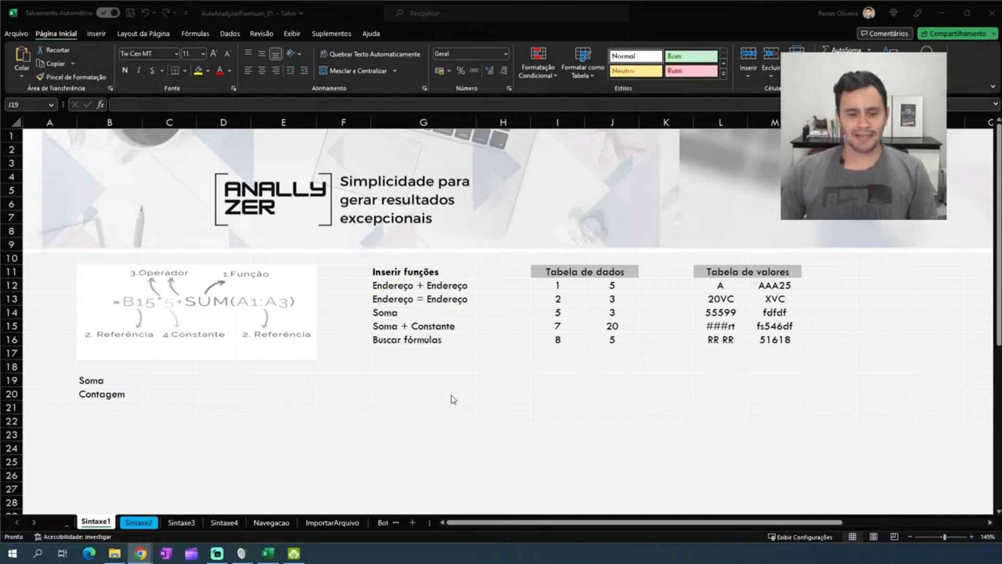
click(512, 274)
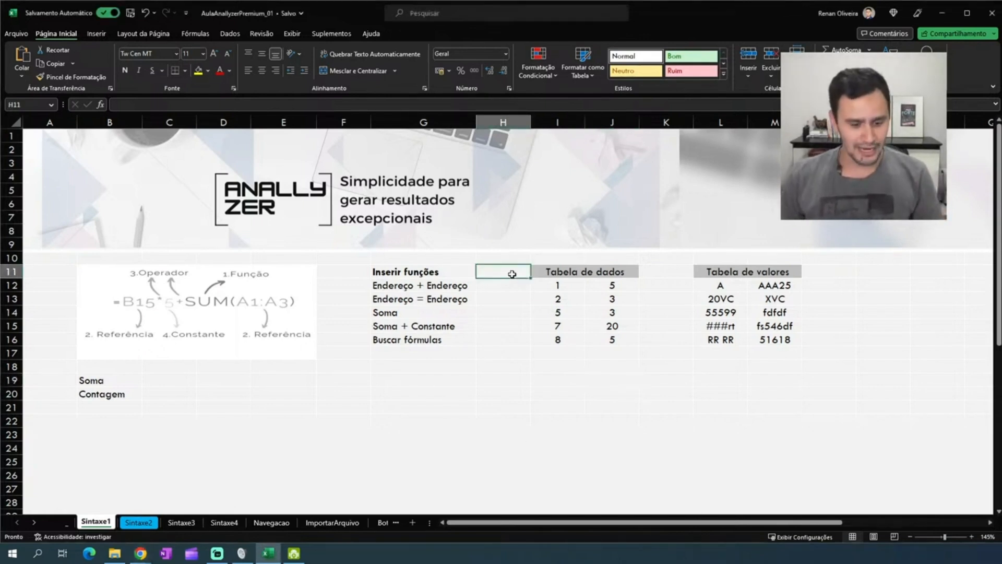
key(Down)
key(Down)
key(Down)
key(Down)
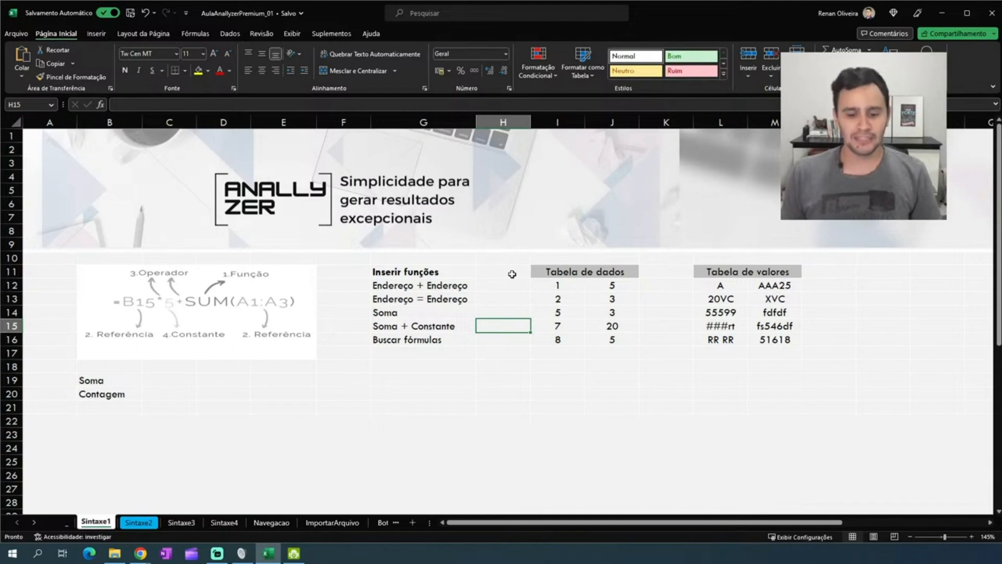
key(Down)
key(Down)
key(Down)
key(Left)
key(Left)
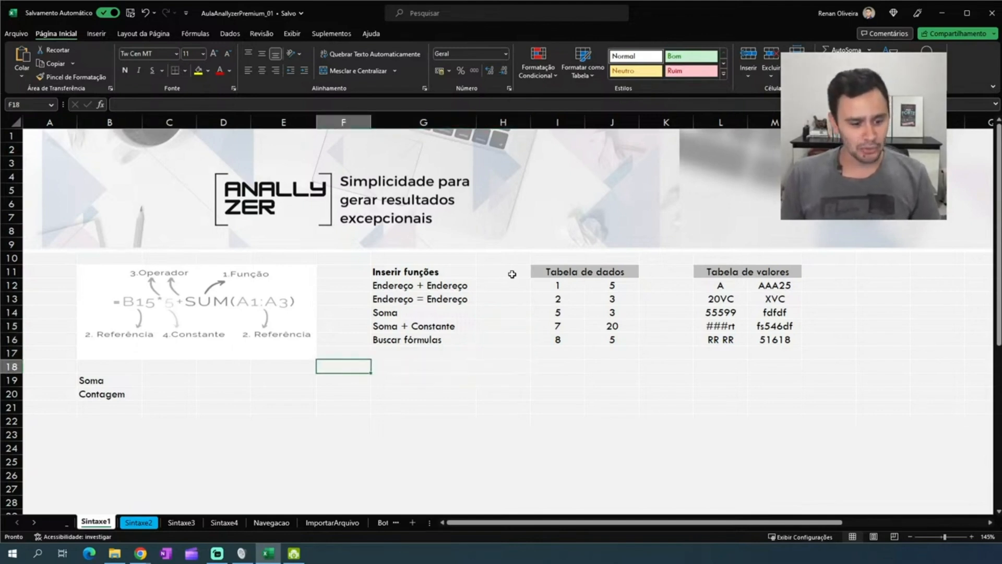
key(Right)
key(Right)
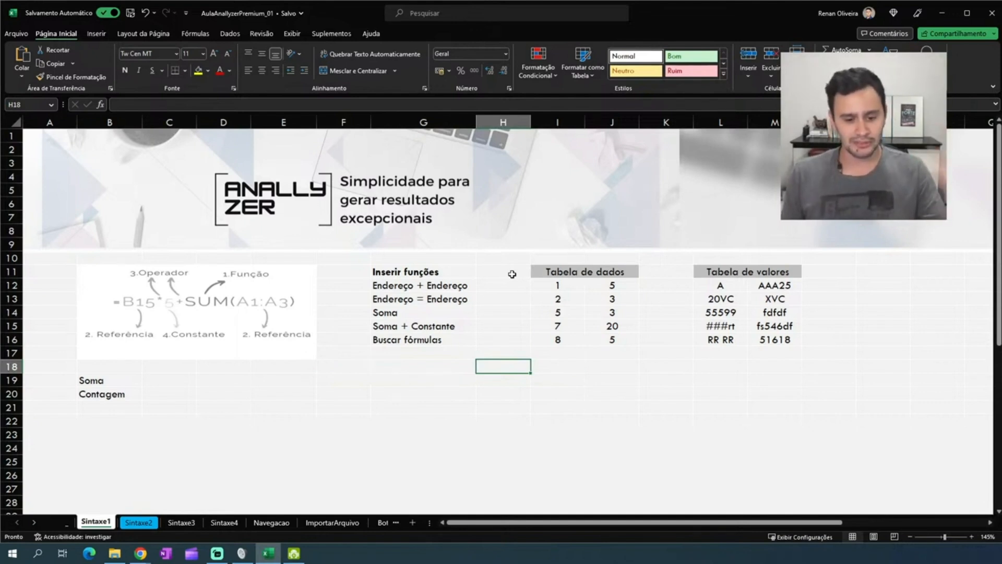
key(Left)
key(Left)
key(Right)
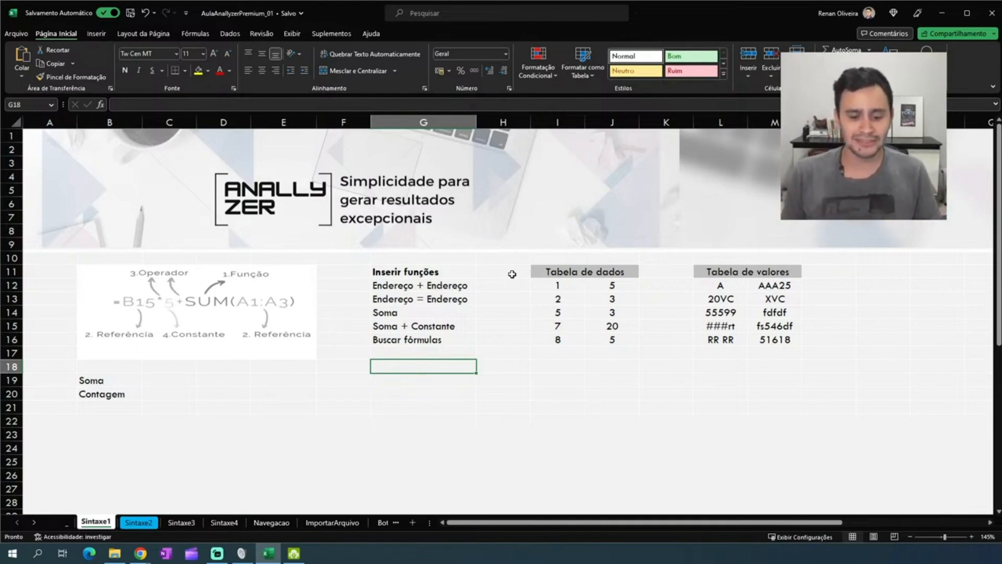
Enter the constant 10 in cell H18
key(Right)
key(Right)
key(Left)
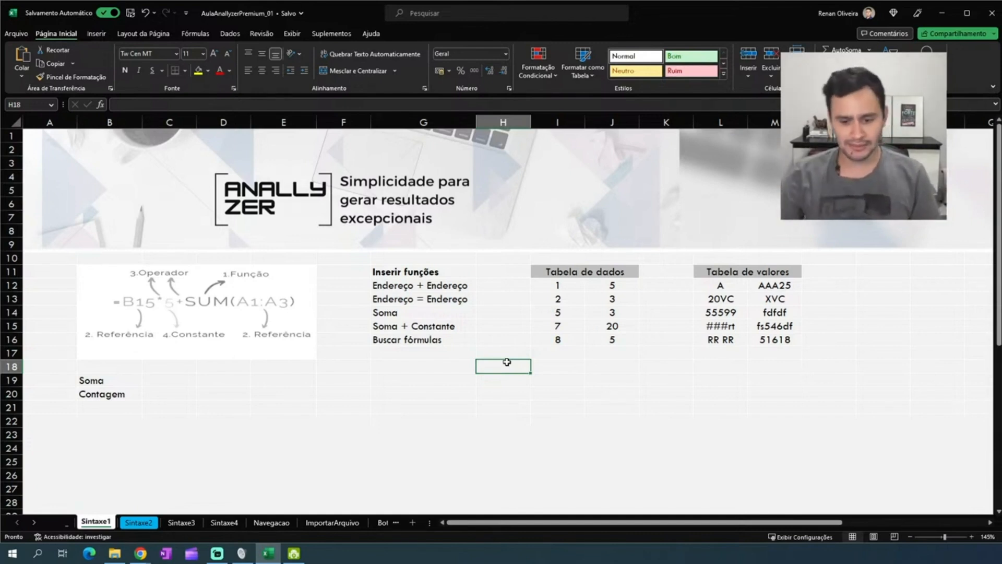
text(10)
key(Return)
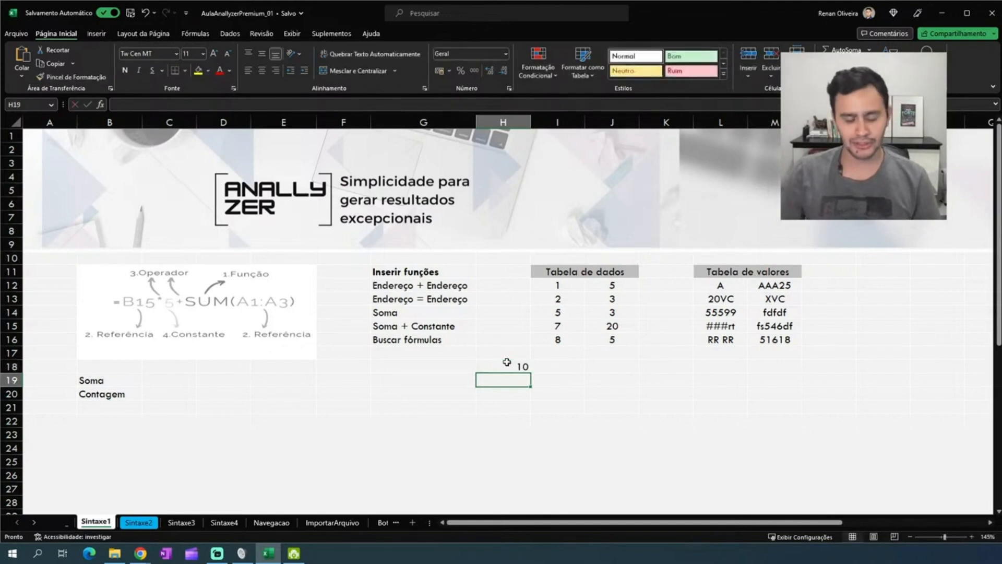
click(507, 362)
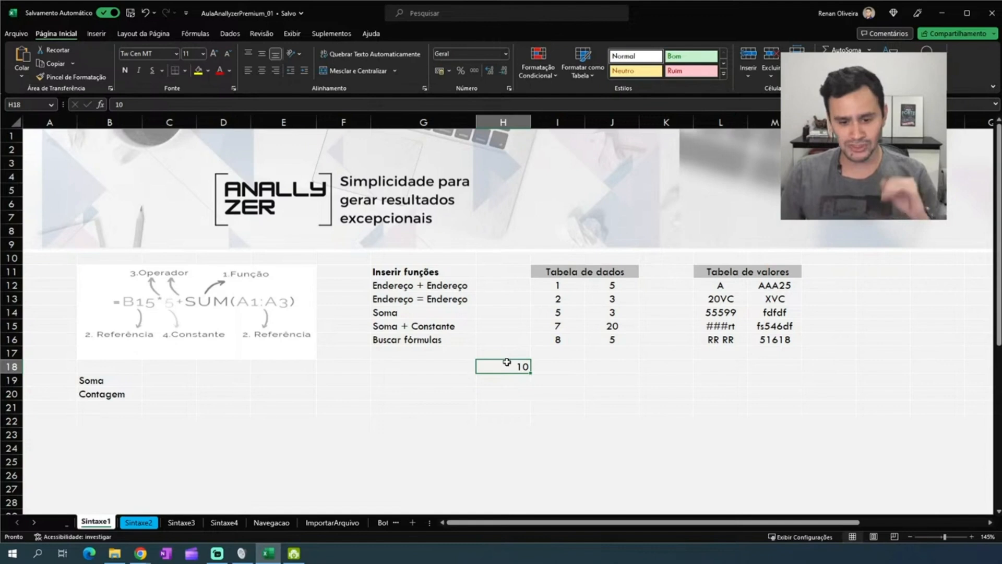
key(Down)
key(Up)
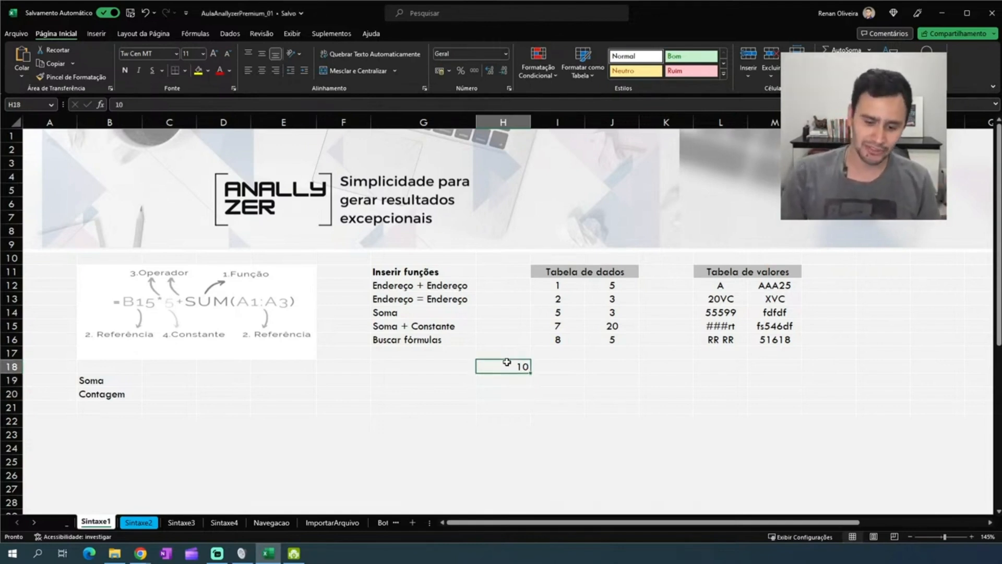
Replace the content of H18 with the formula =I12+J12, adding the first row of the Tabela de dados
text(=)
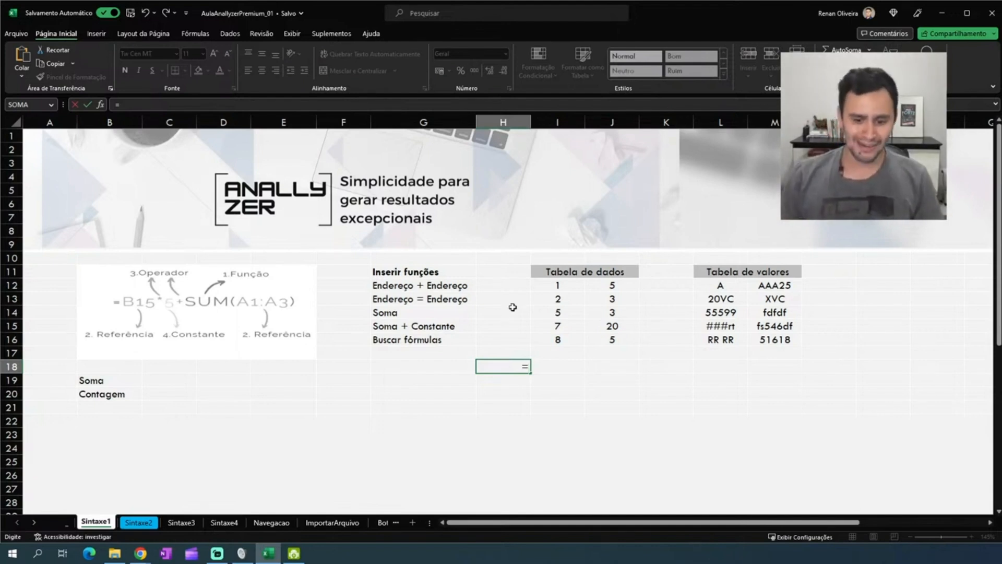
click(559, 284)
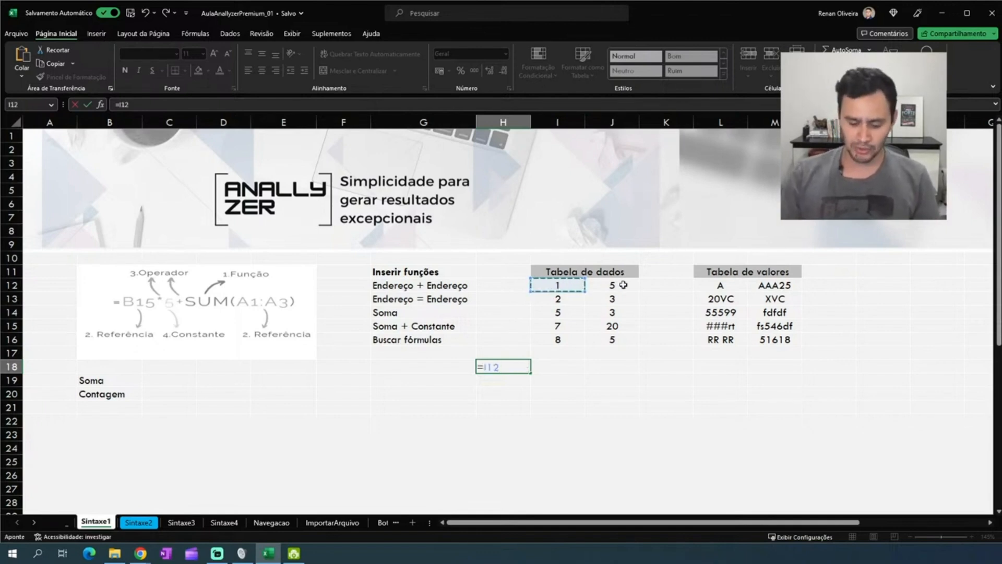
text(+)
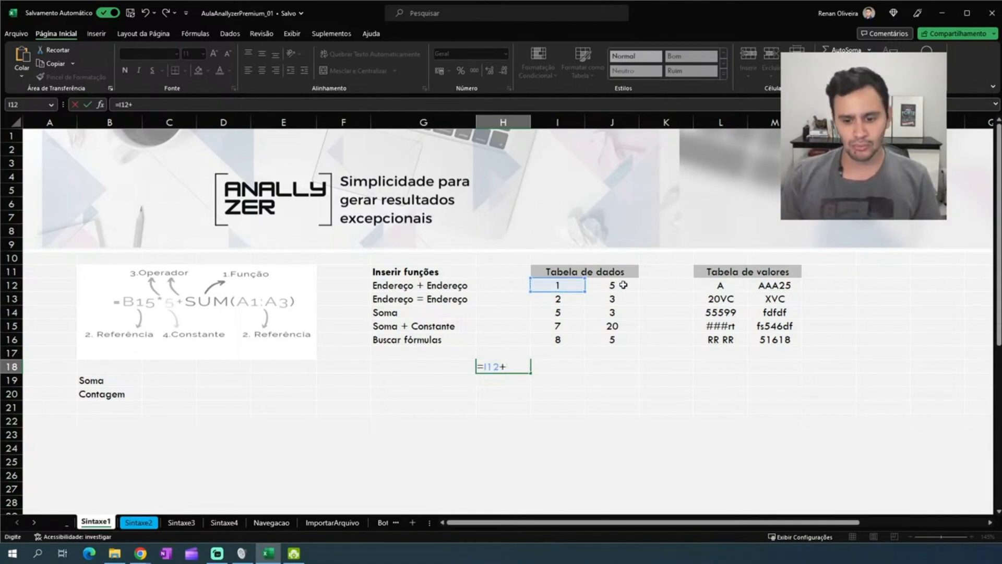
click(623, 285)
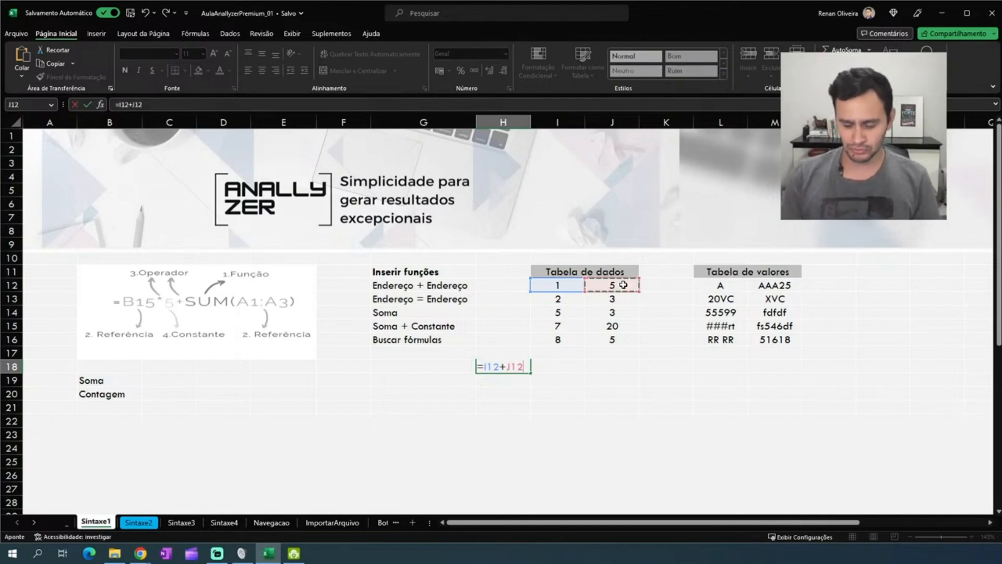
key(Return)
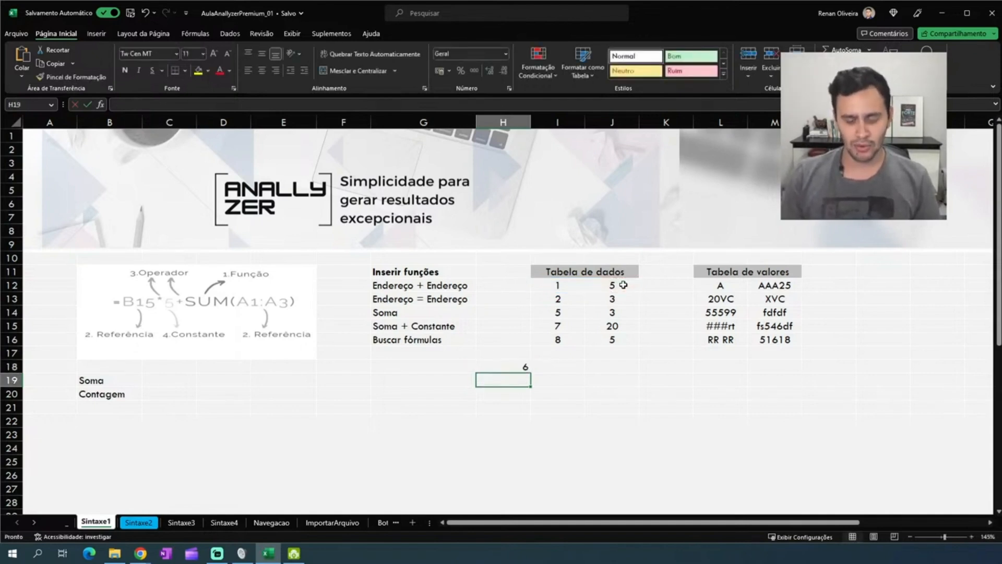
Replace the formula in H18 with =SOMA(I12:J16) to total the whole Tabela de dados
key(Up)
text(=)
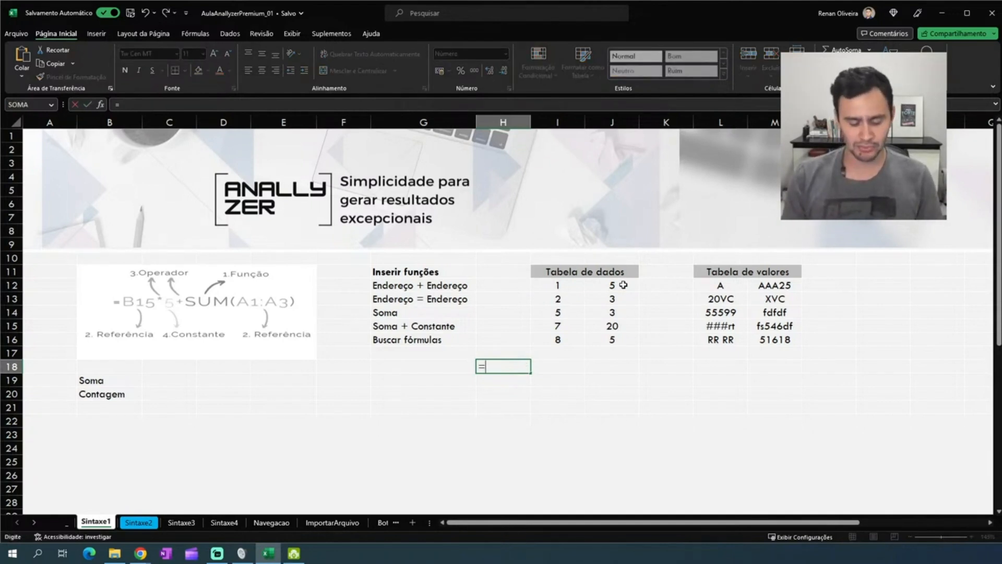
text(soma)
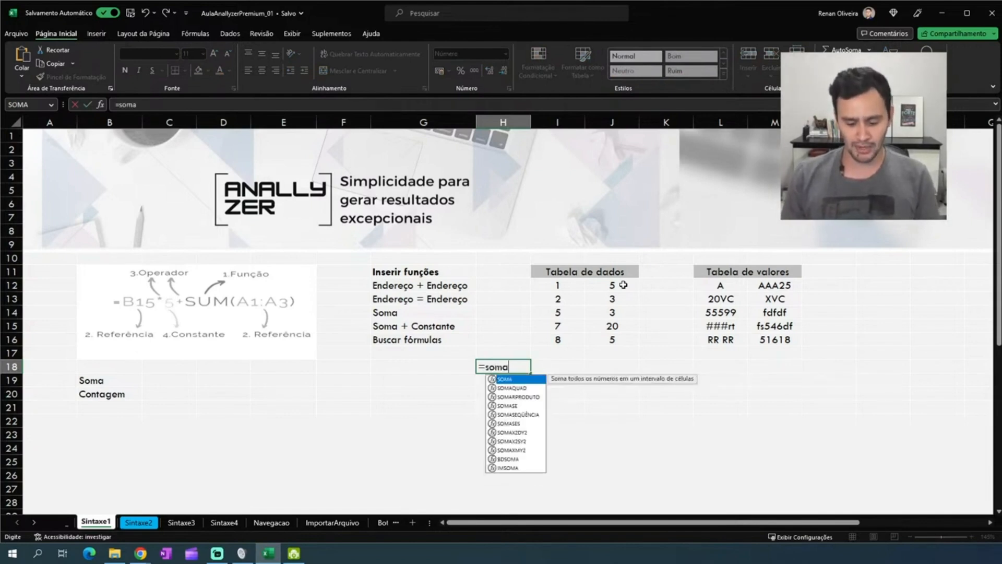
text(()
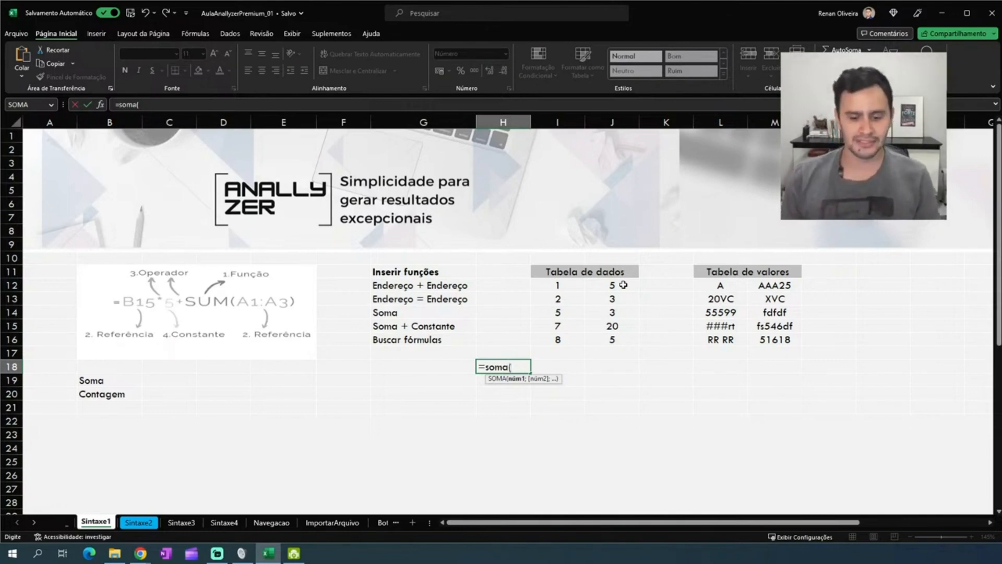
drag(543, 284, 624, 338)
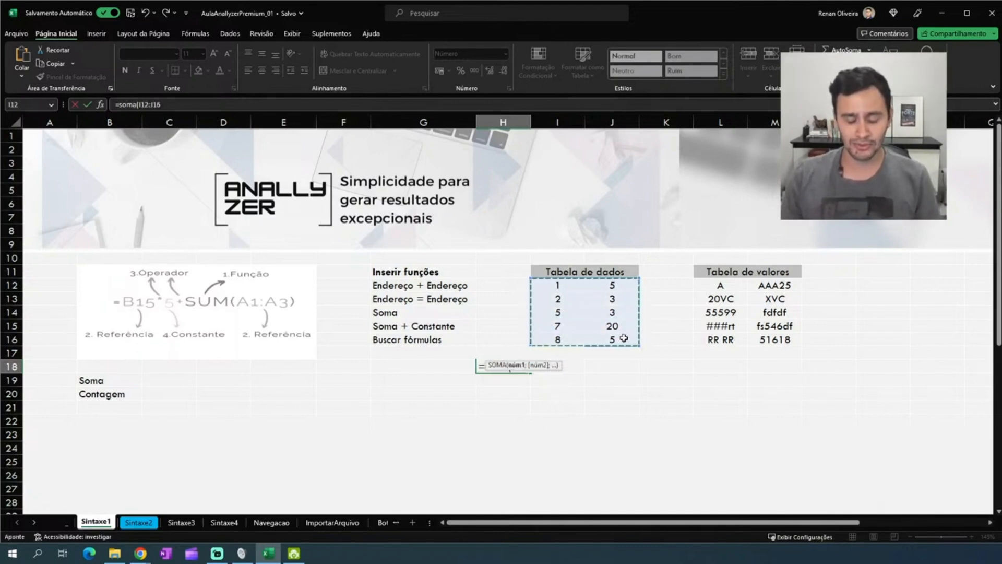
text())
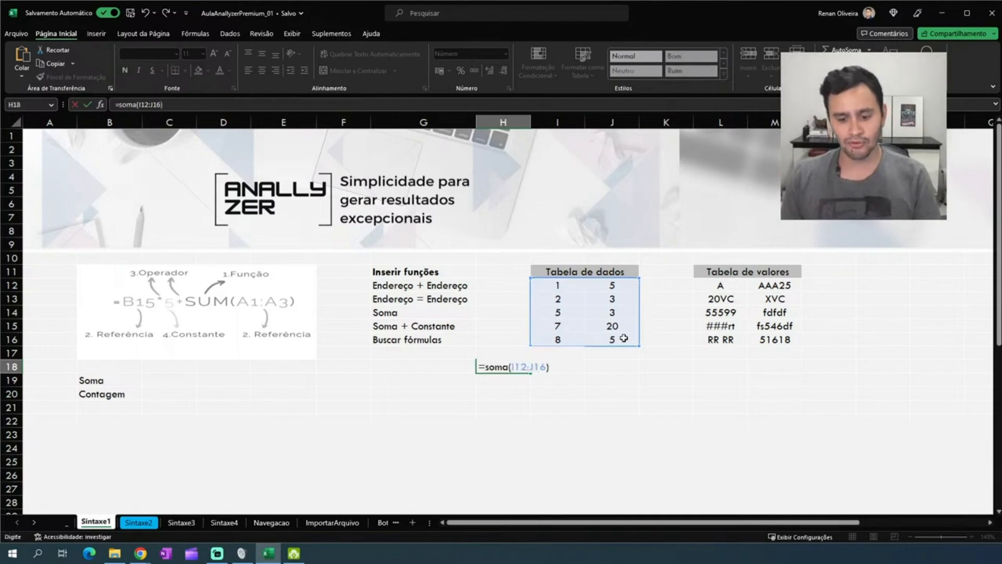
key(Return)
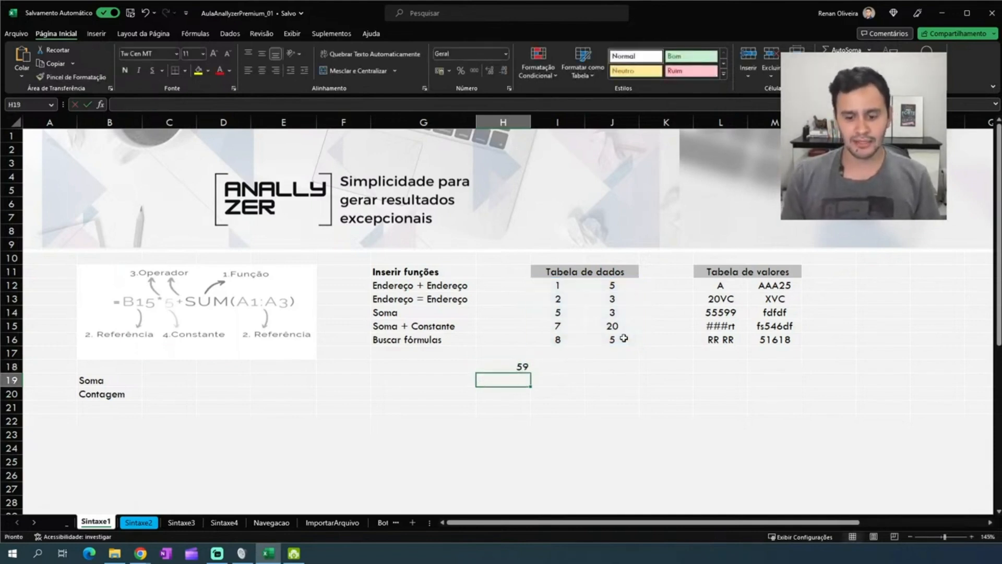
Compare the data range I12:J16 with the SOMA formula in H18
drag(550, 282, 624, 337)
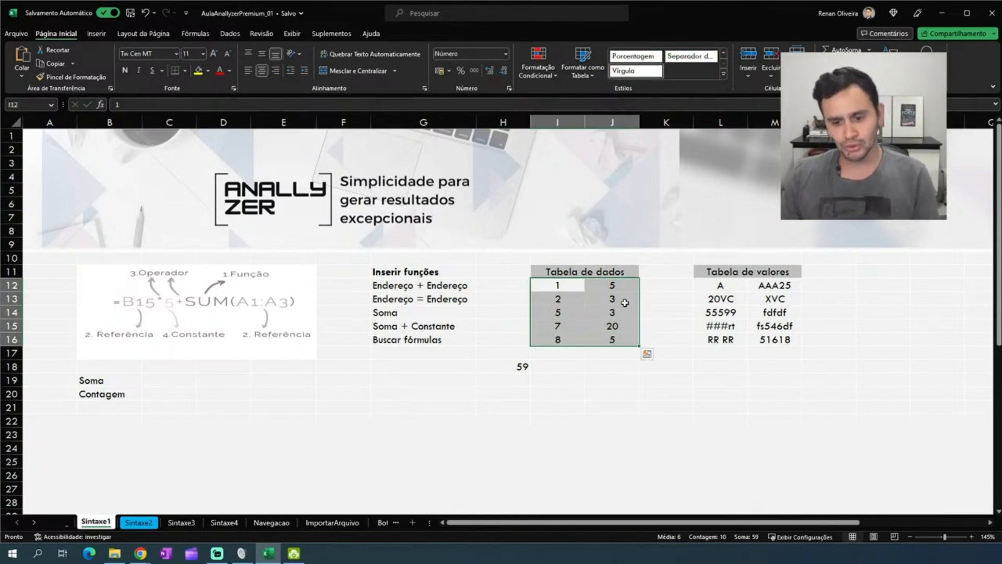
click(518, 364)
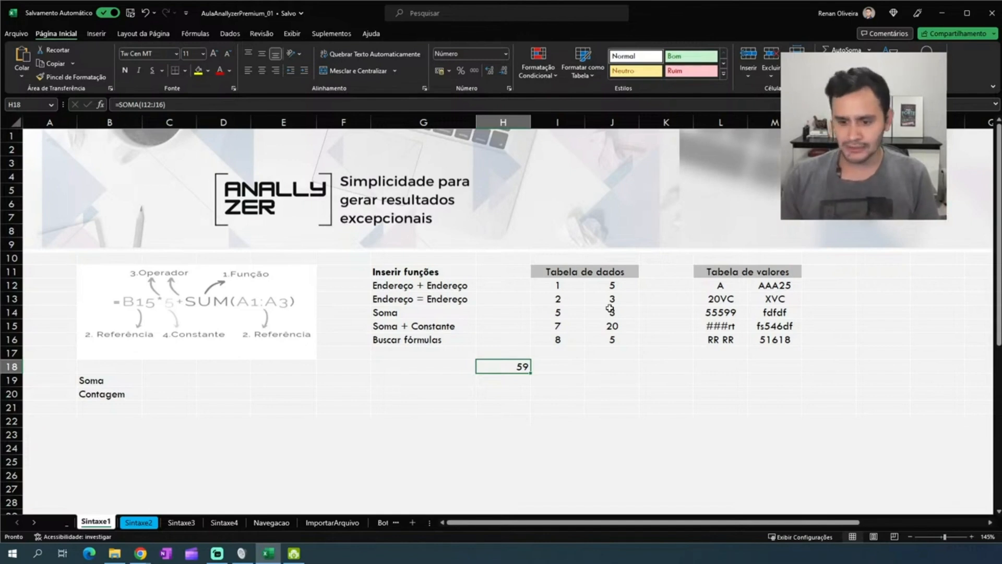
click(557, 366)
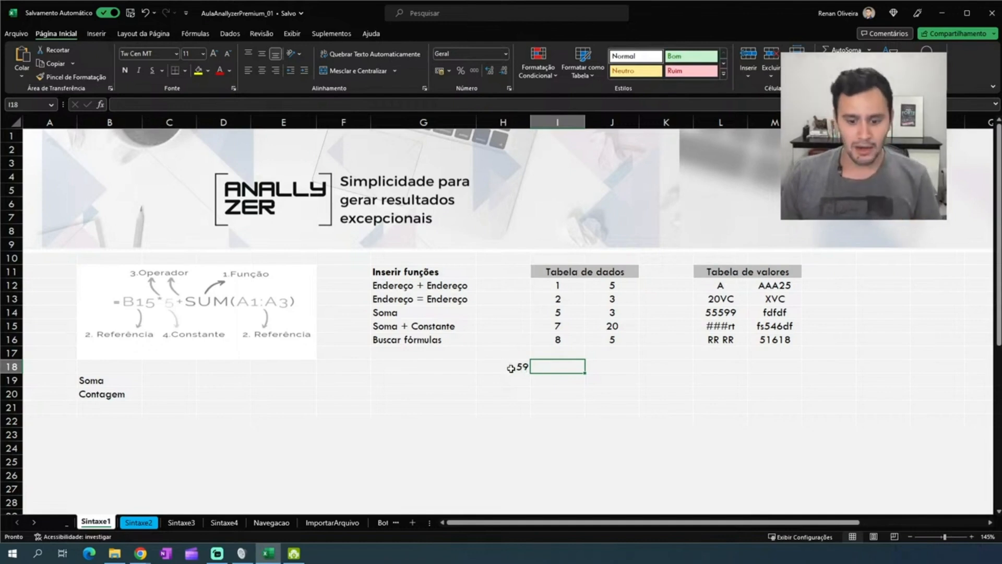
click(514, 366)
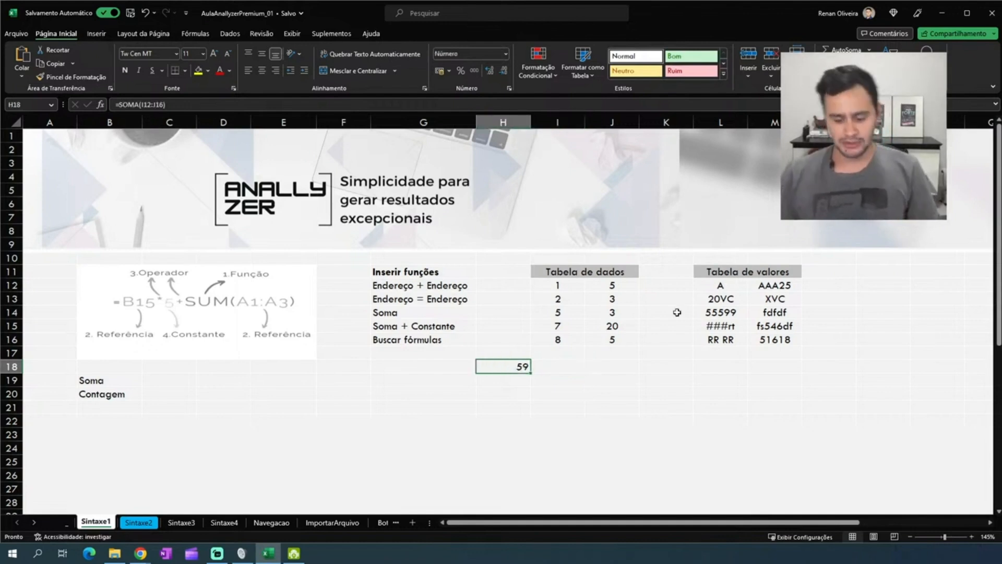
Clear the formula from cell H18
text(=)
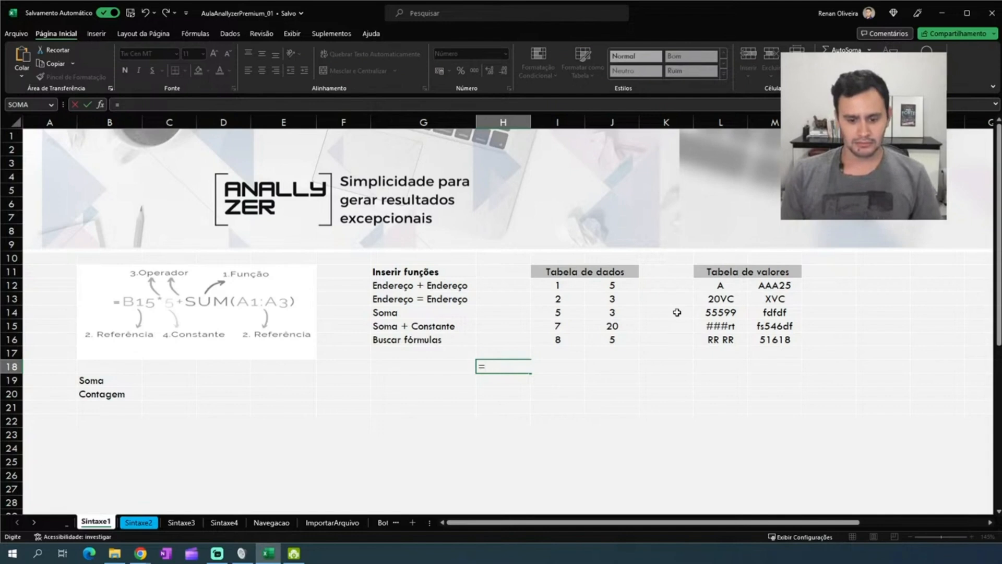
key(Escape)
key(Down)
key(Down)
key(Down)
key(Up)
key(Up)
key(Up)
key(Delete)
Enter the label Soma in cell H19
key(Down)
key(Up)
key(Up)
key(Down)
key(Down)
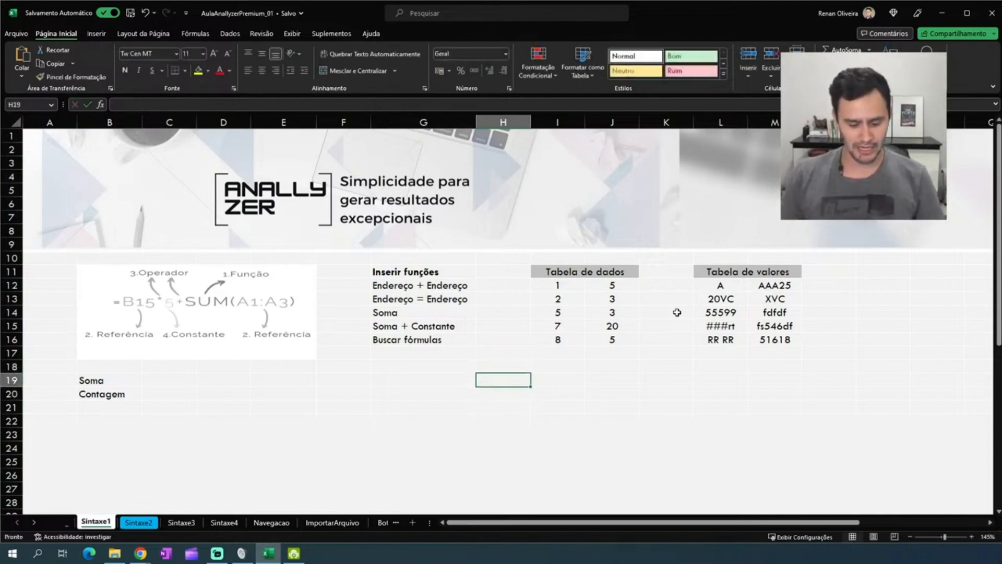
text(Soma)
key(Return)
key(Up)
key(Right)
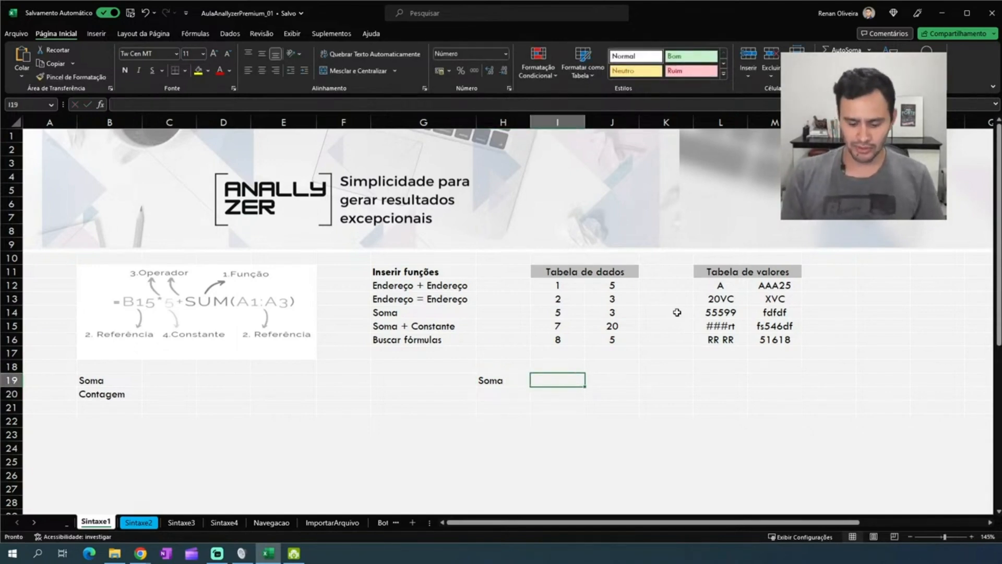
Enter the formula =SOMA(I12:J16) in cell I19, beside the Soma label
text(=soma()
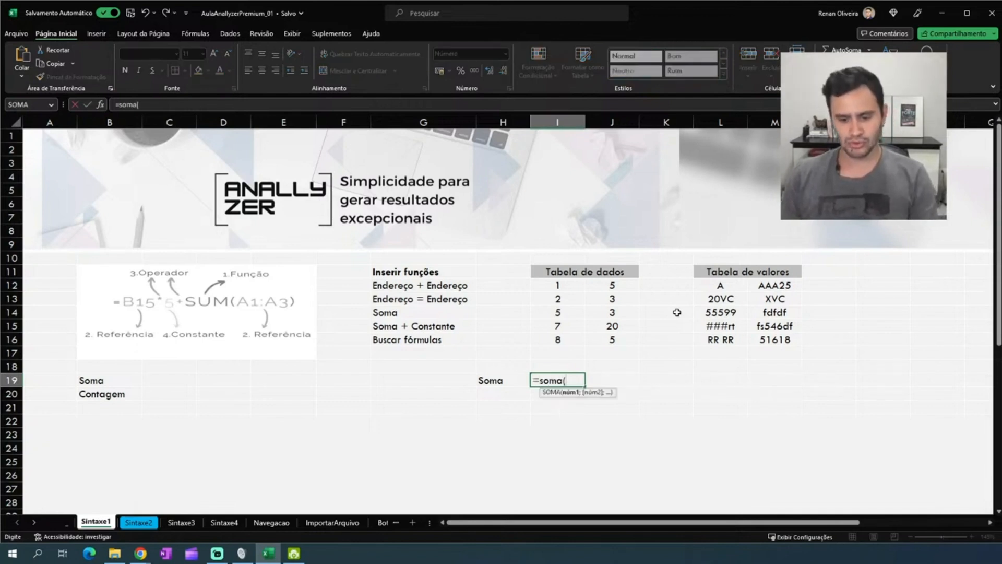
key(Up)
key(Up)
key(Up)
key(Up)
key(Up)
key(Up)
key(Up)
key(shift+Right)
key(shift+Down)
key(shift+Down)
key(shift+Down)
key(shift+Down)
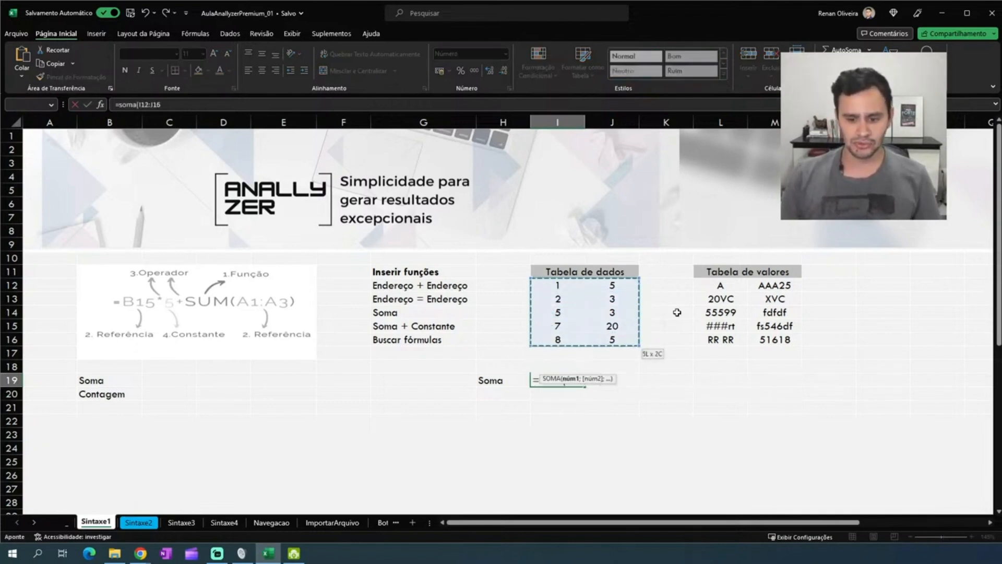
text())
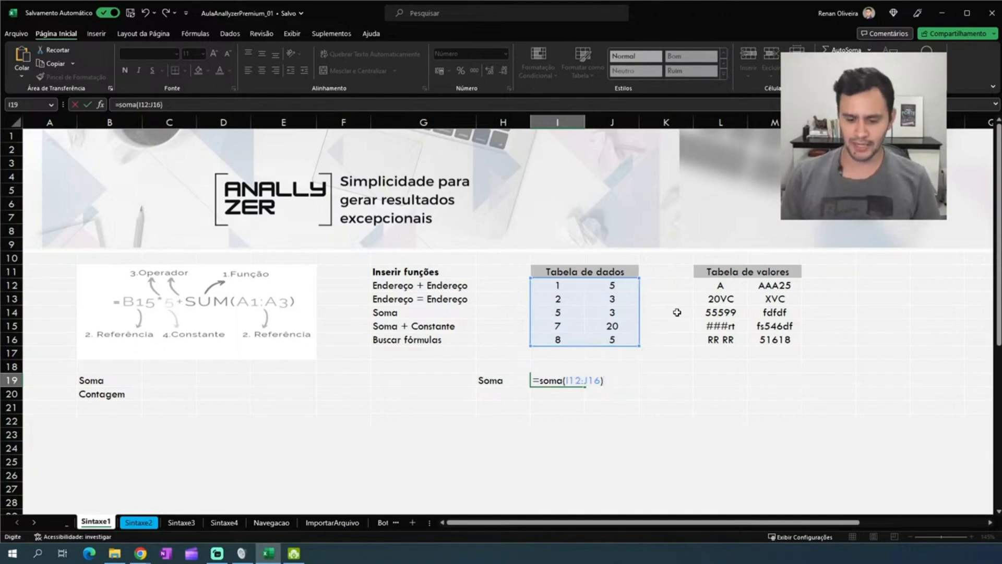
key(Return)
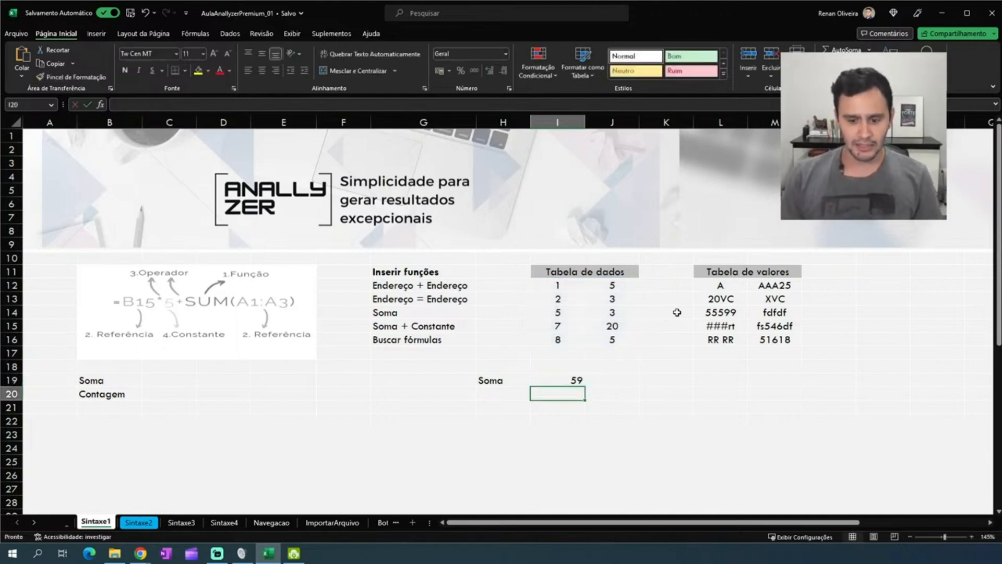
Replace the formula in cell I19 with an AutoSum of the range I12:J16
key(Up)
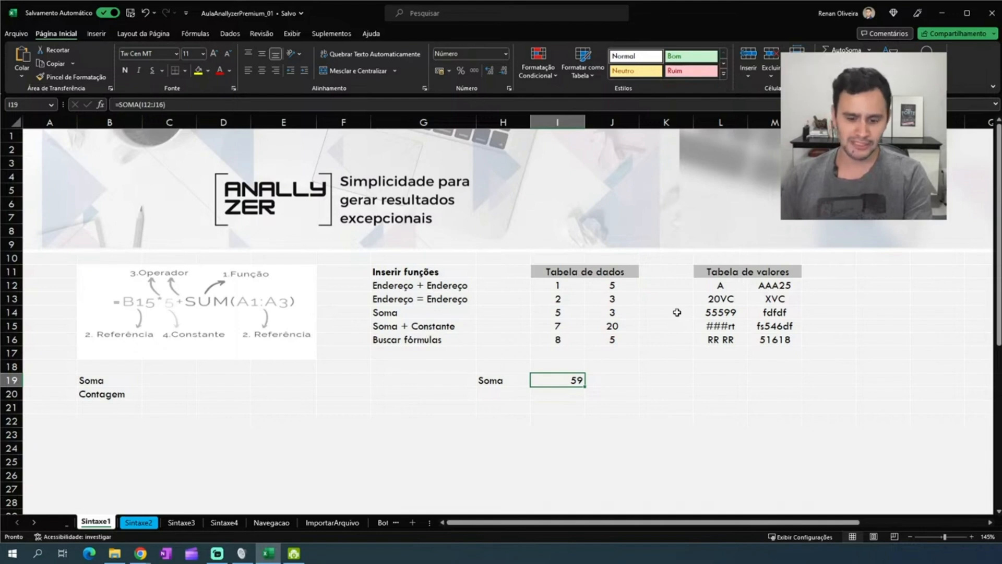
key(Delete)
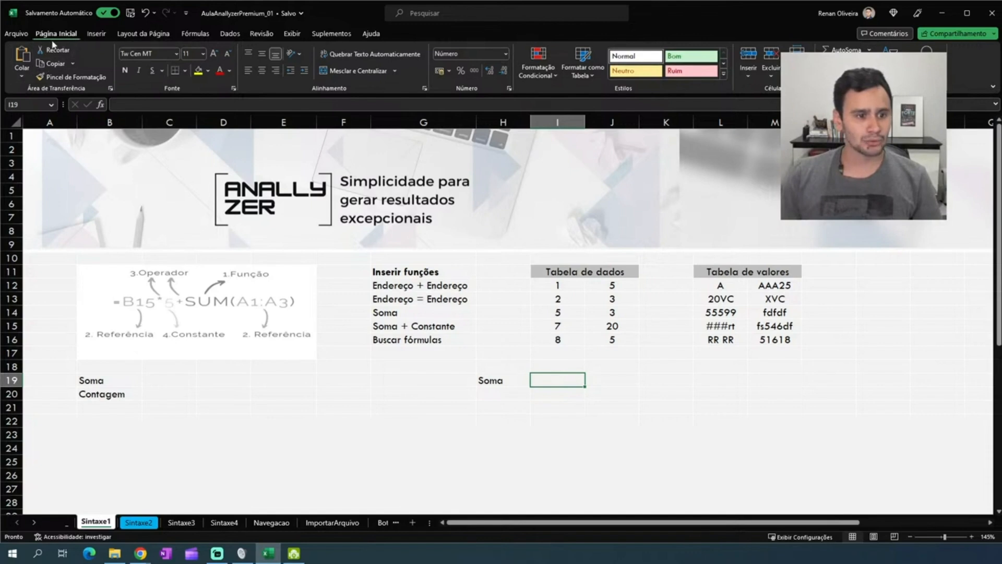
click(194, 34)
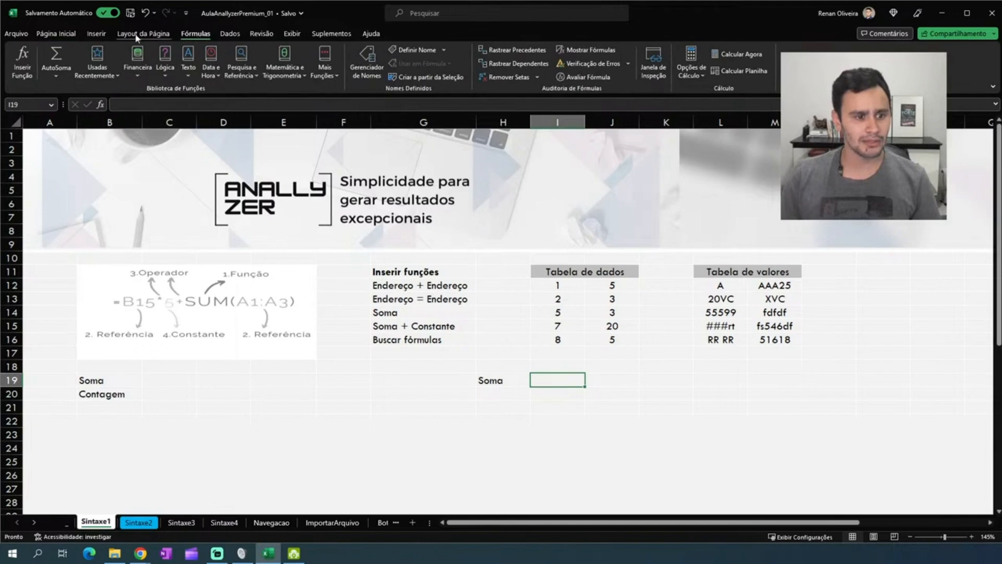
click(59, 53)
drag(554, 286, 610, 340)
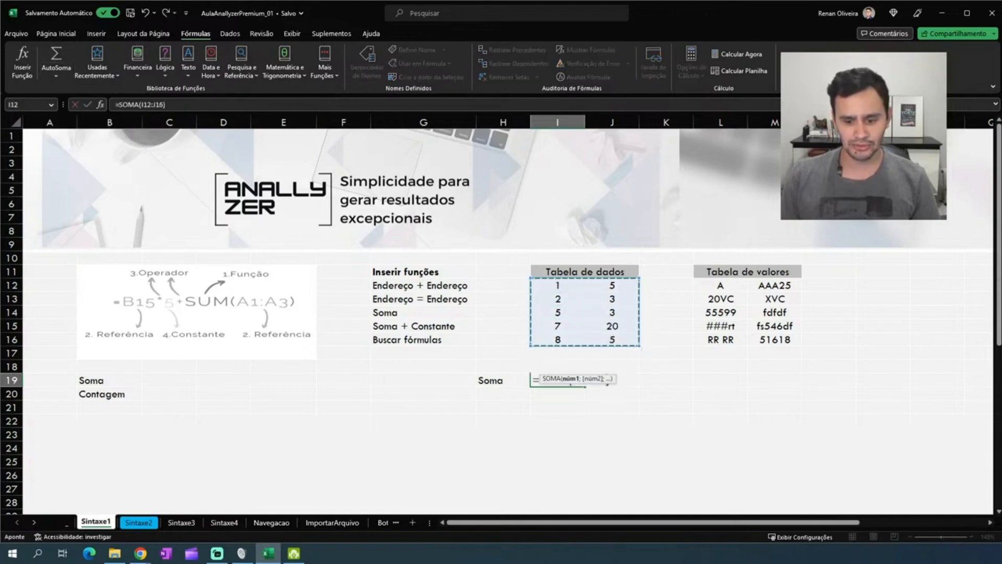
key(Return)
key(Up)
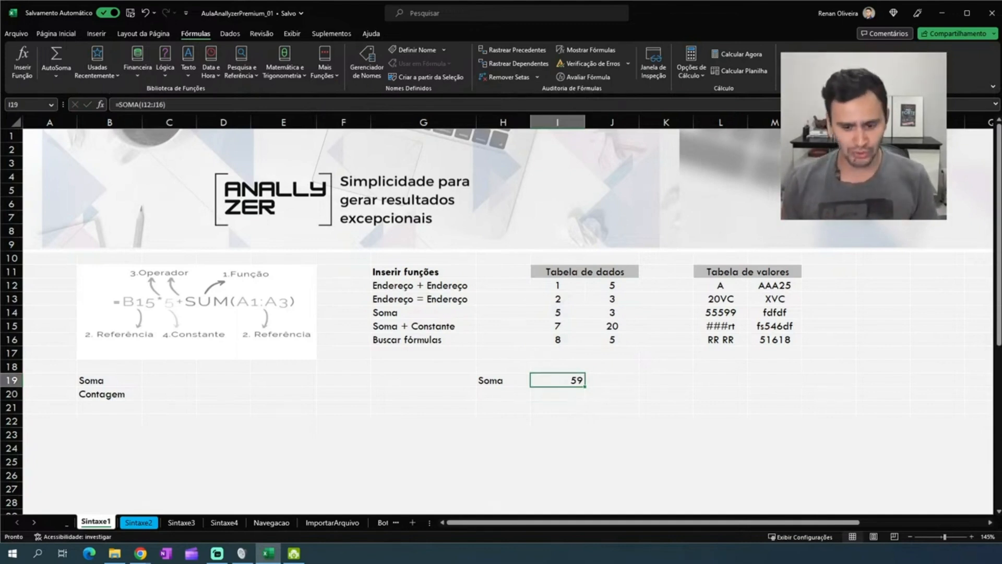
Clear cell I19 and start inserting a function there, selecting SOMA from the most recently used functions
key(Delete)
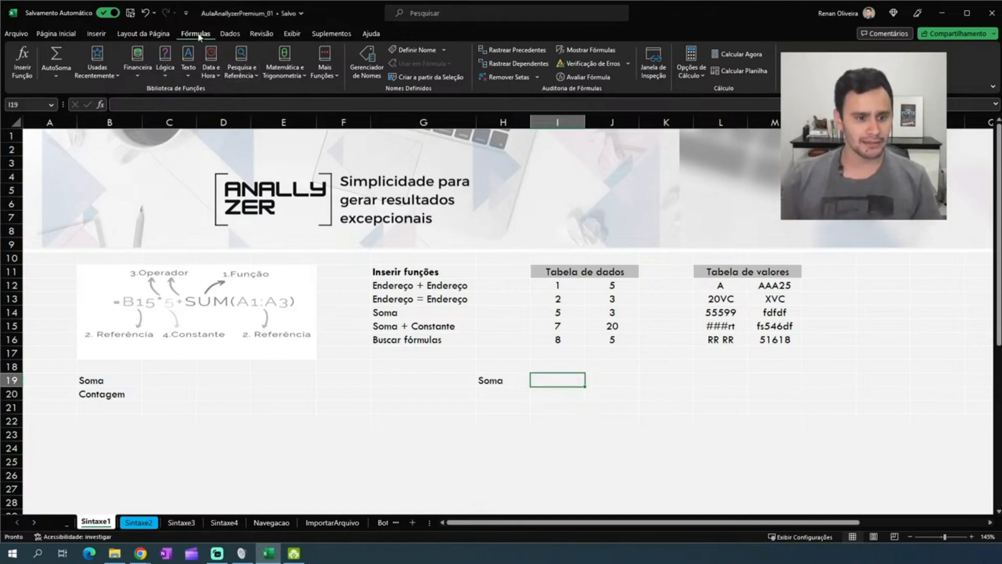
click(20, 57)
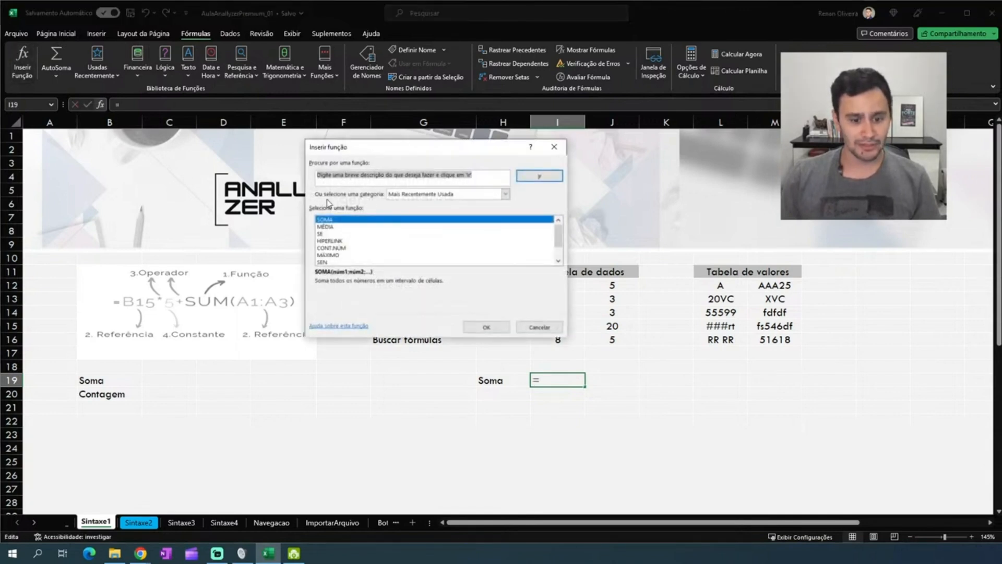
click(326, 227)
click(333, 221)
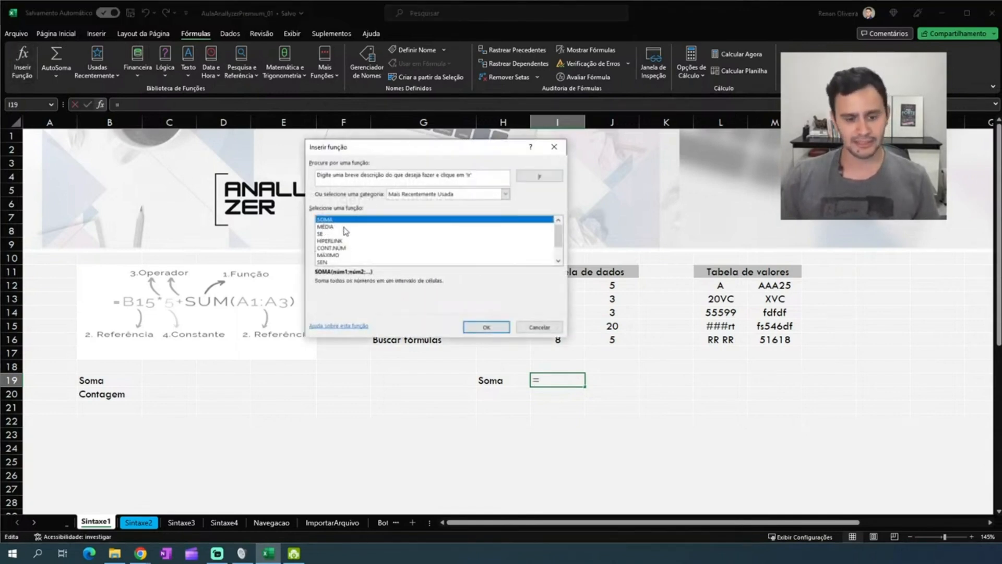
click(337, 228)
click(341, 220)
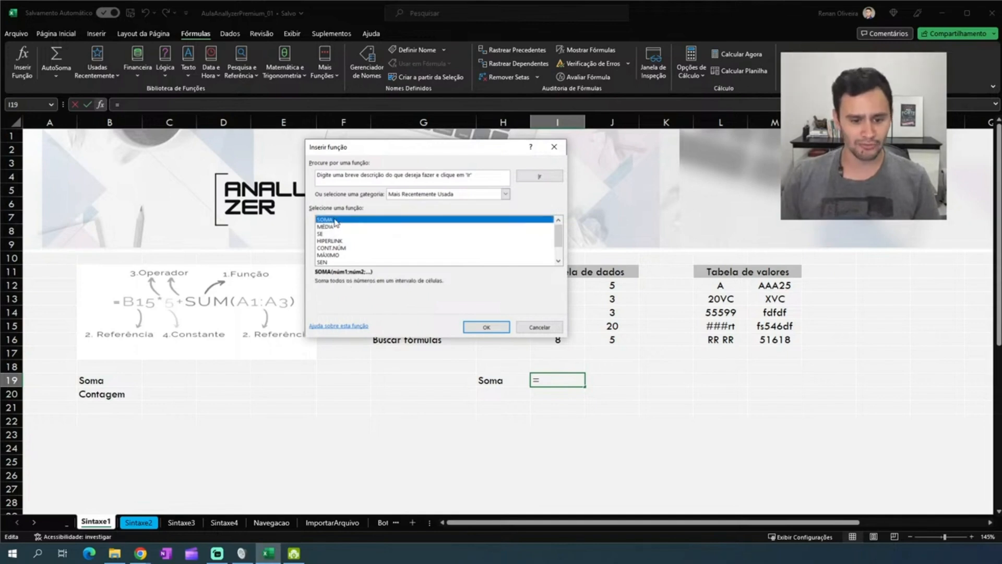
Open the help article for the SOMA function in an enlarged browser window and skim its contents
click(342, 327)
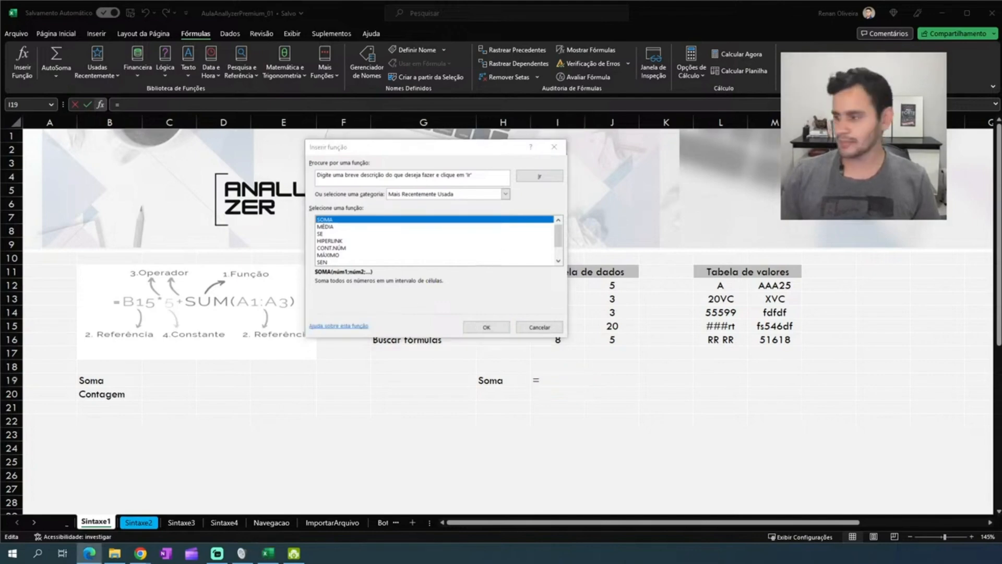
drag(695, 202, 291, 31)
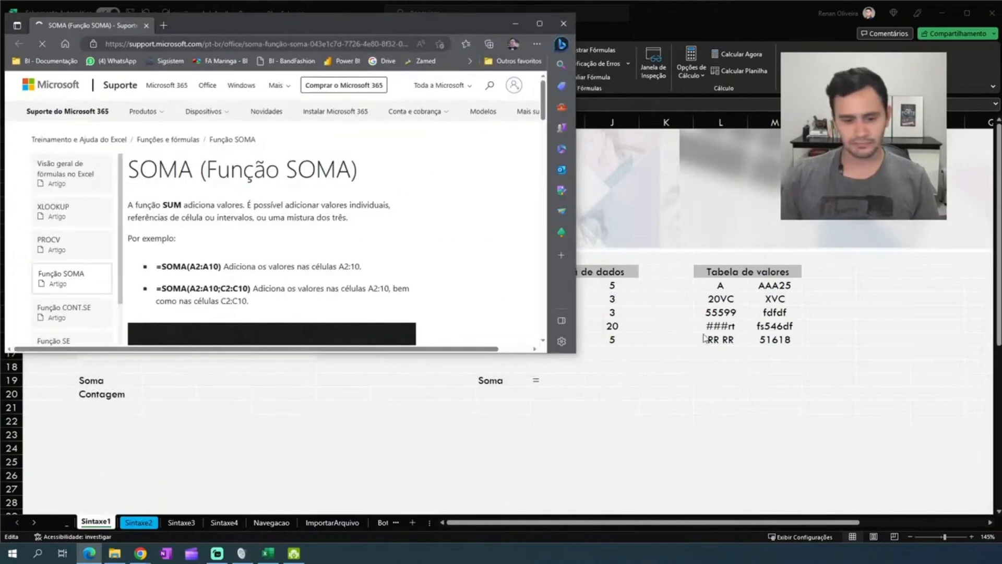
drag(574, 355, 969, 510)
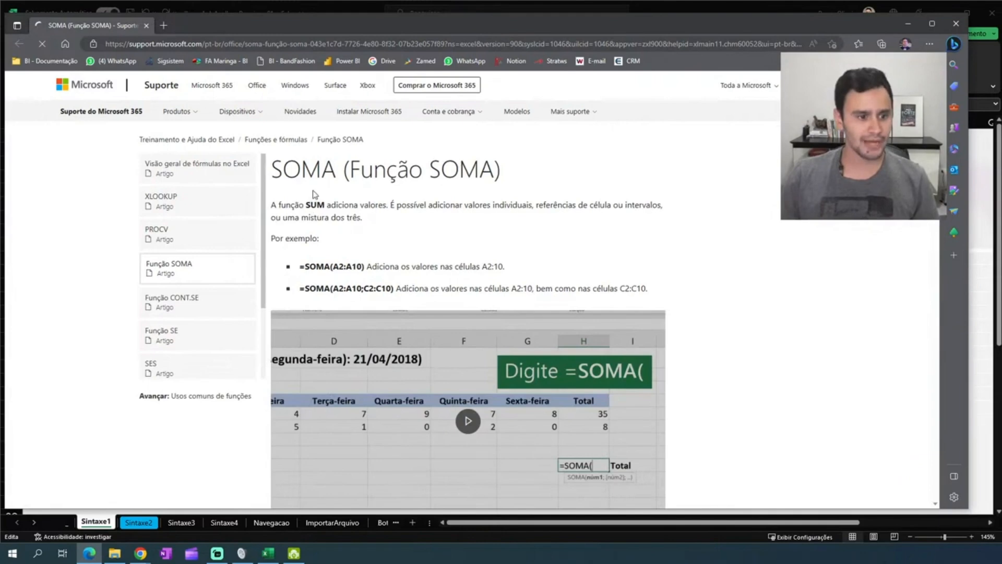
scroll(397, 156, down, 8)
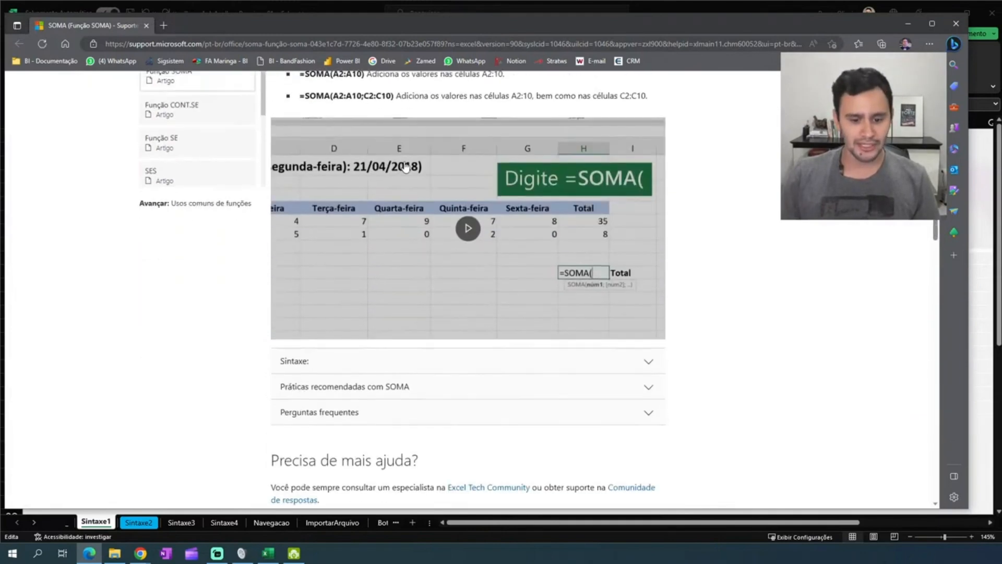
scroll(399, 158, down, 5)
scroll(400, 158, up, 15)
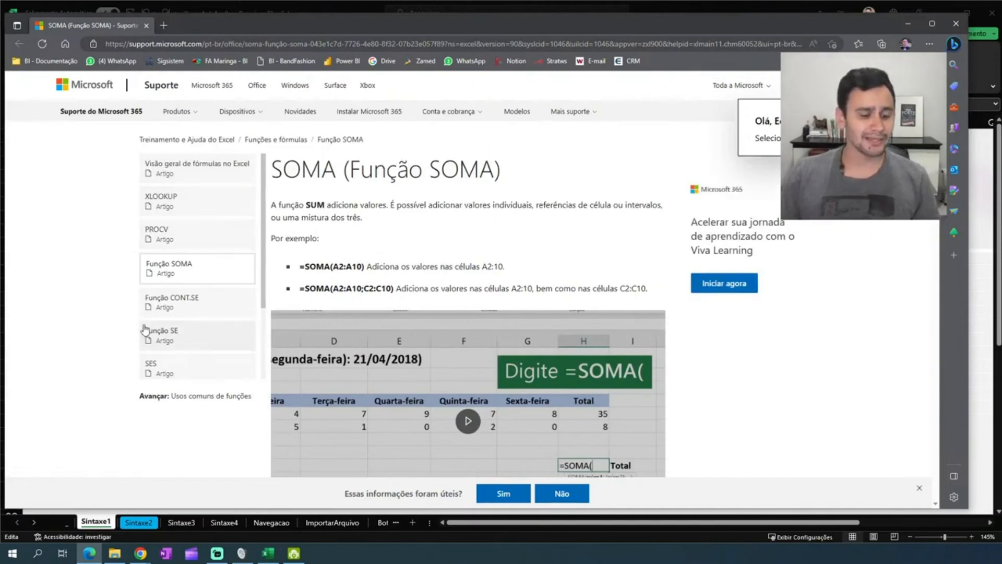
Look through the Função CONT.SE help article and close the browser to return to Excel
click(204, 301)
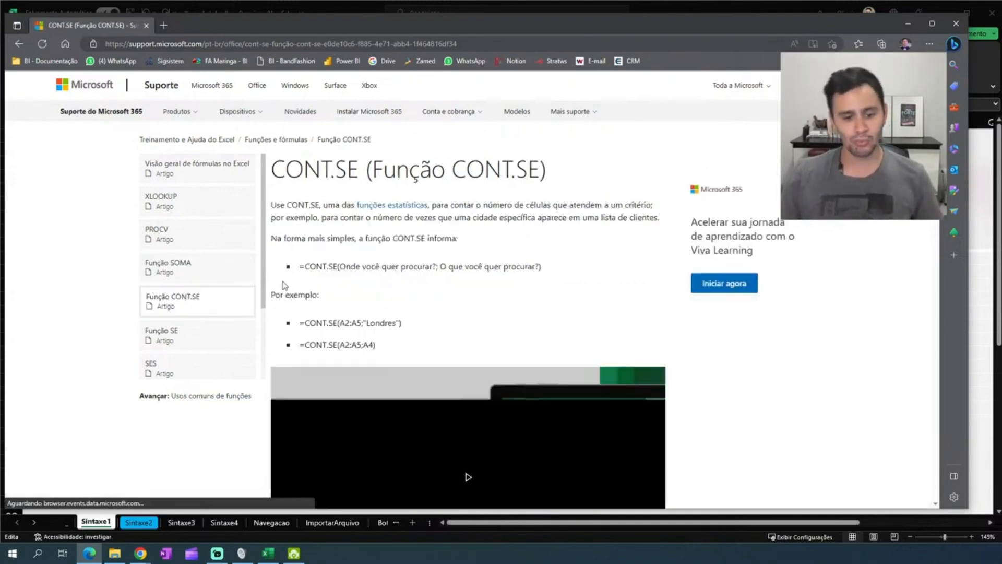
scroll(358, 282, down, 3)
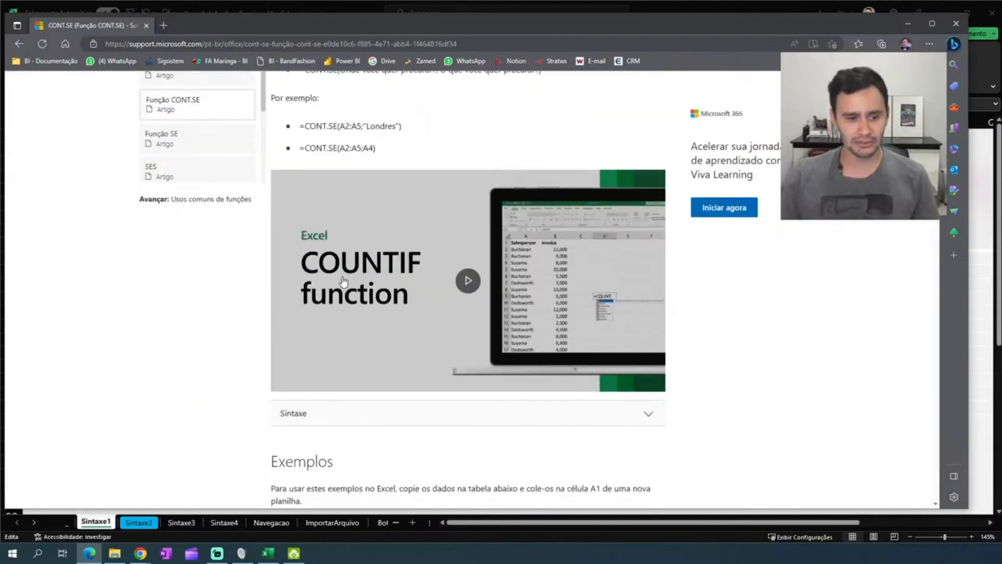
scroll(341, 281, up, 2)
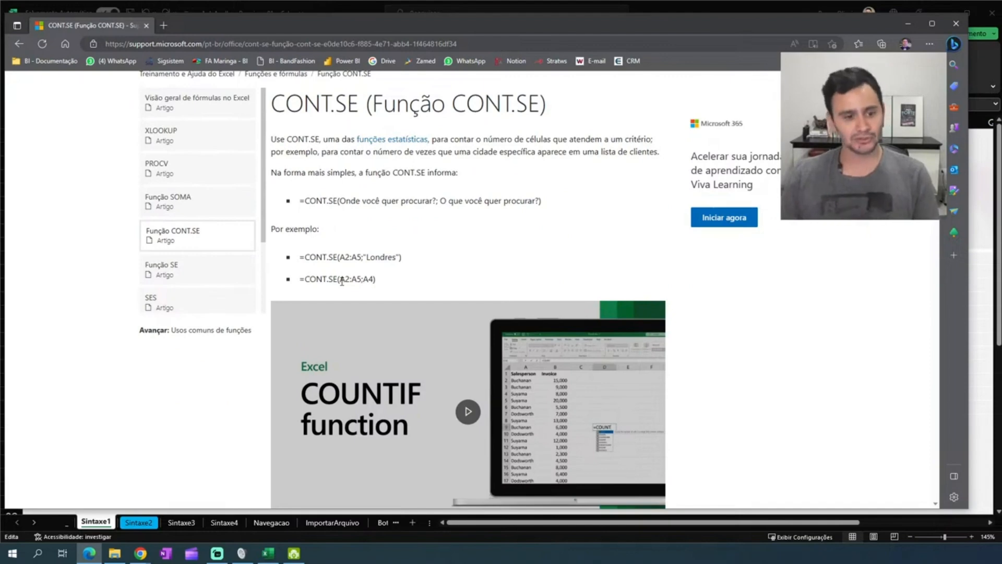
click(957, 23)
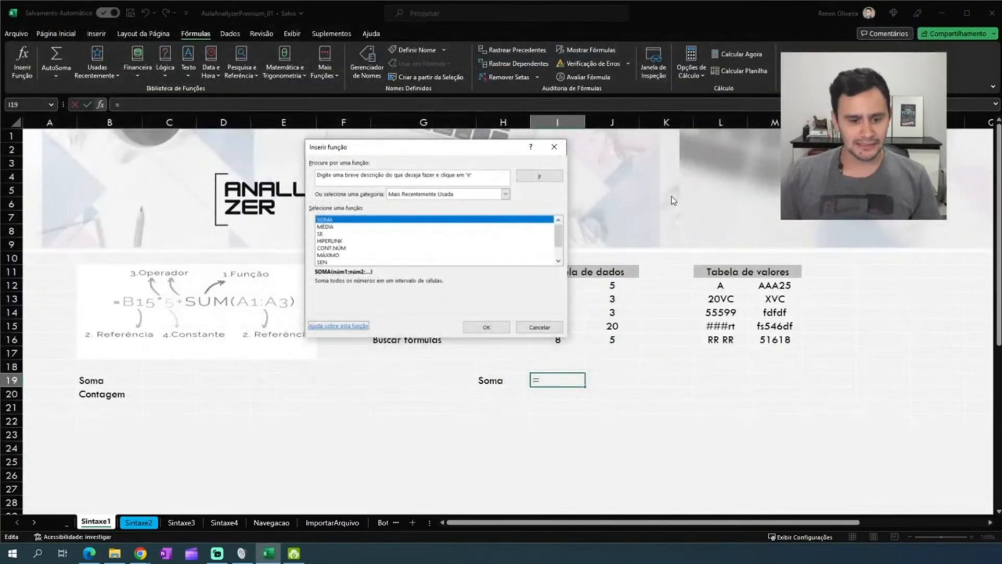
Compare the descriptions of the MÉDIA and SOMA functions in the function list
drag(448, 149, 502, 173)
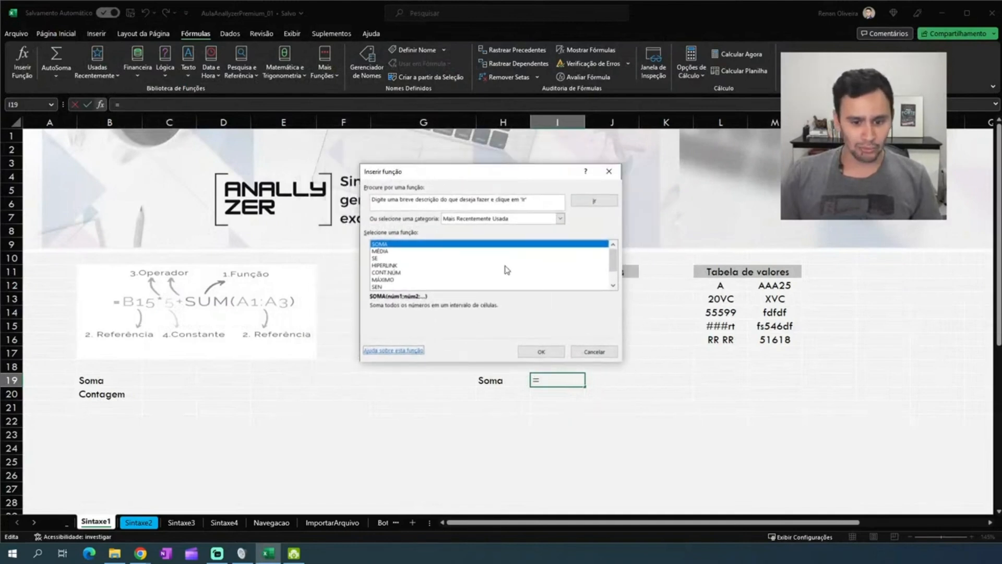
click(394, 252)
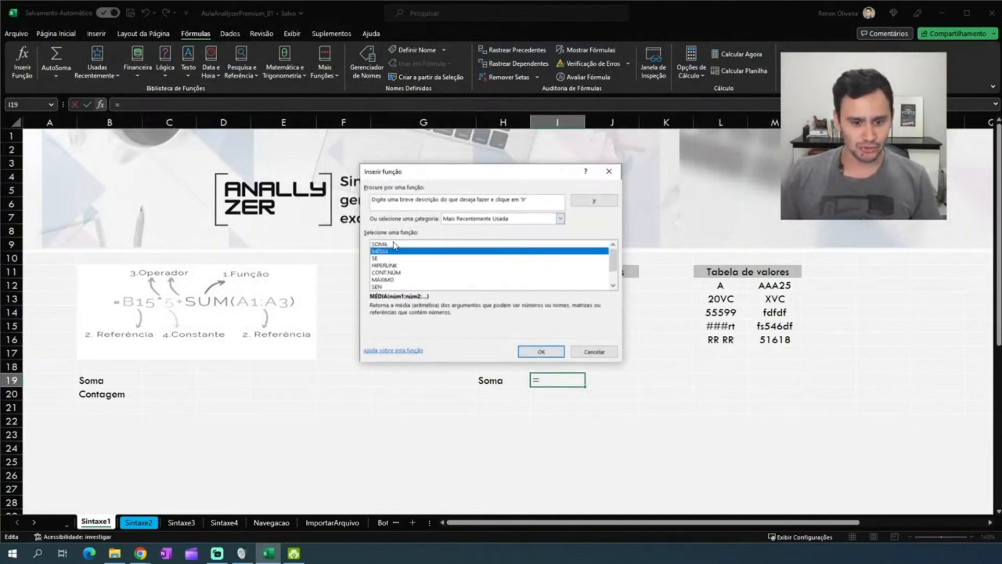
click(412, 245)
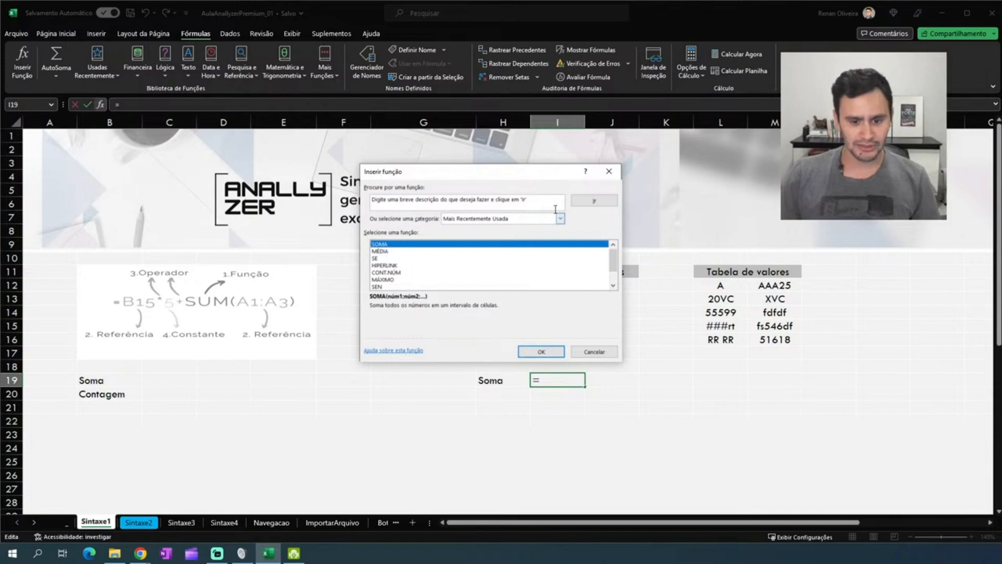
Search the available functions for Soma and insert the SOMA function into cell I19
click(594, 203)
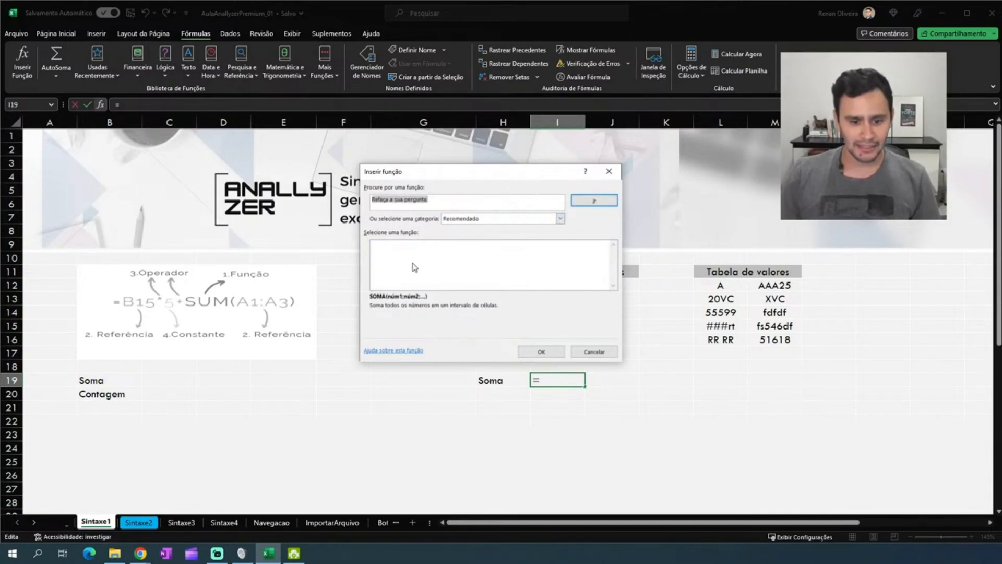
click(461, 256)
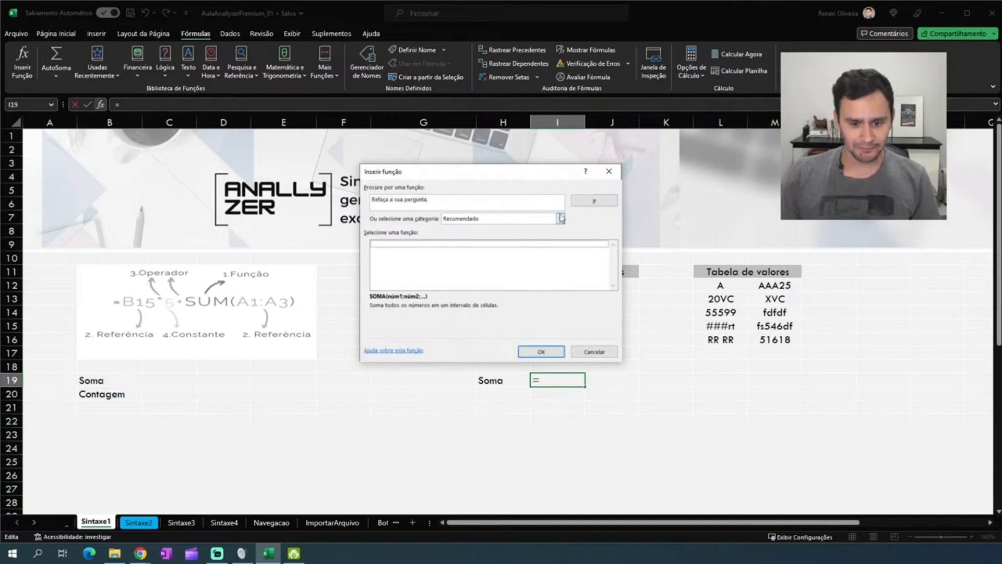
click(511, 199)
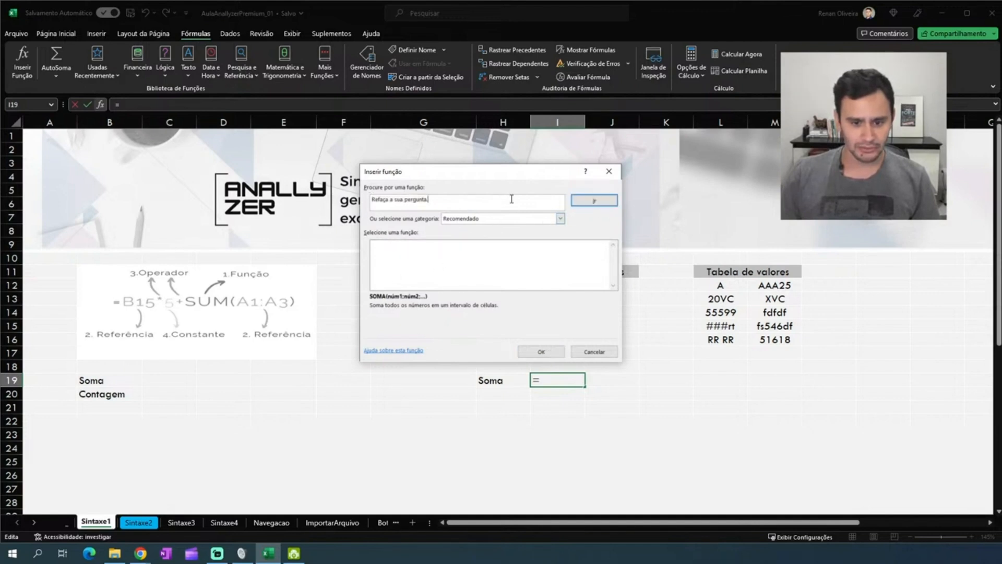
drag(450, 195, 321, 194)
text(Soma)
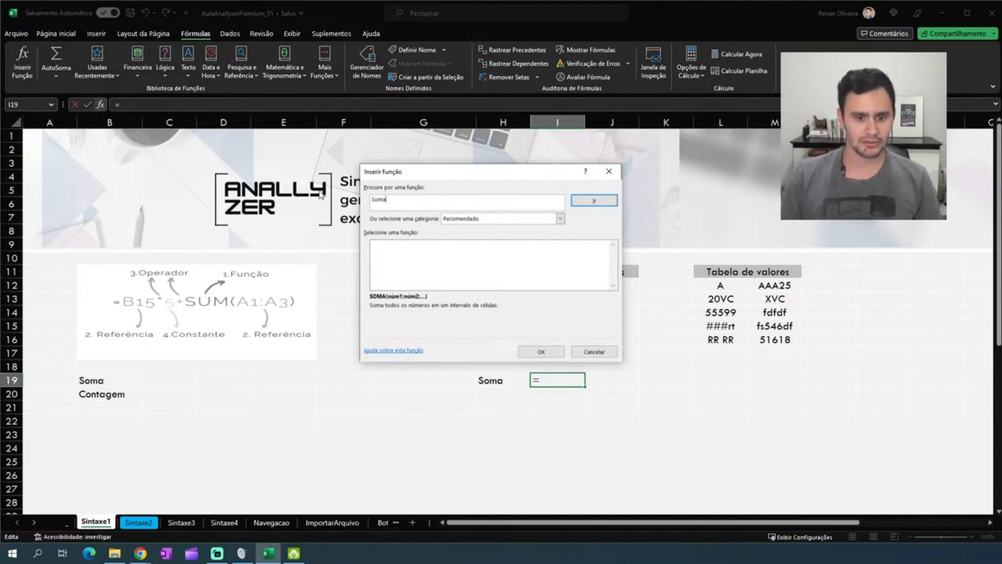
key(Return)
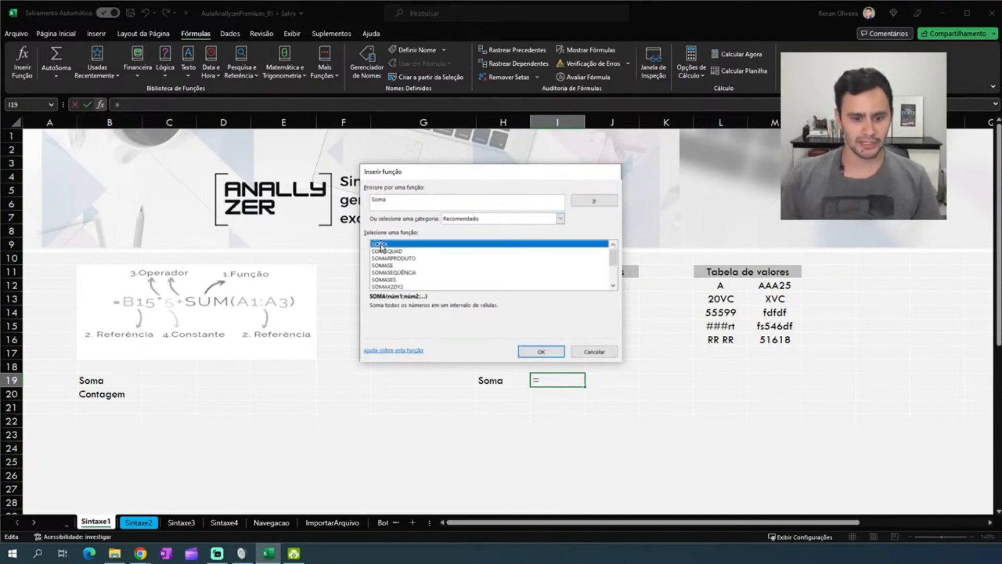
double_click(381, 246)
Set SOMA's Núm1 argument to the range I12:J16, picked from the Tabela de dados
drag(421, 180, 295, 173)
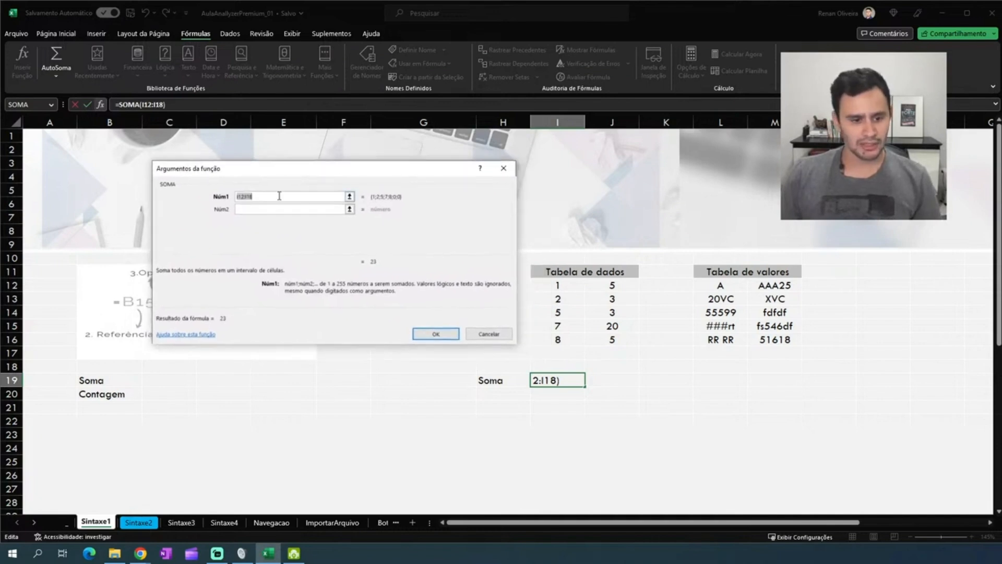
click(250, 196)
drag(264, 171, 212, 166)
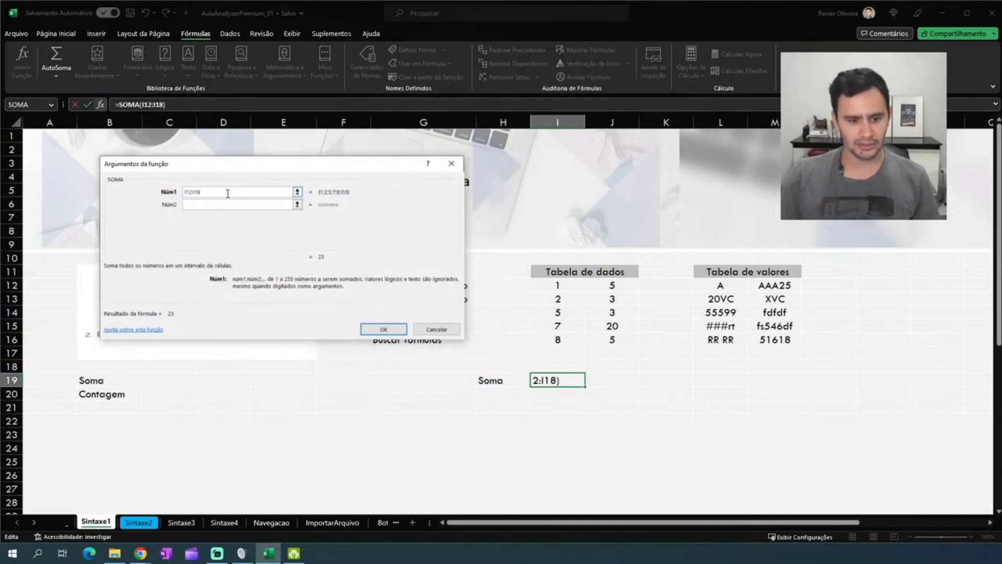
click(298, 192)
drag(556, 285, 609, 342)
key(Return)
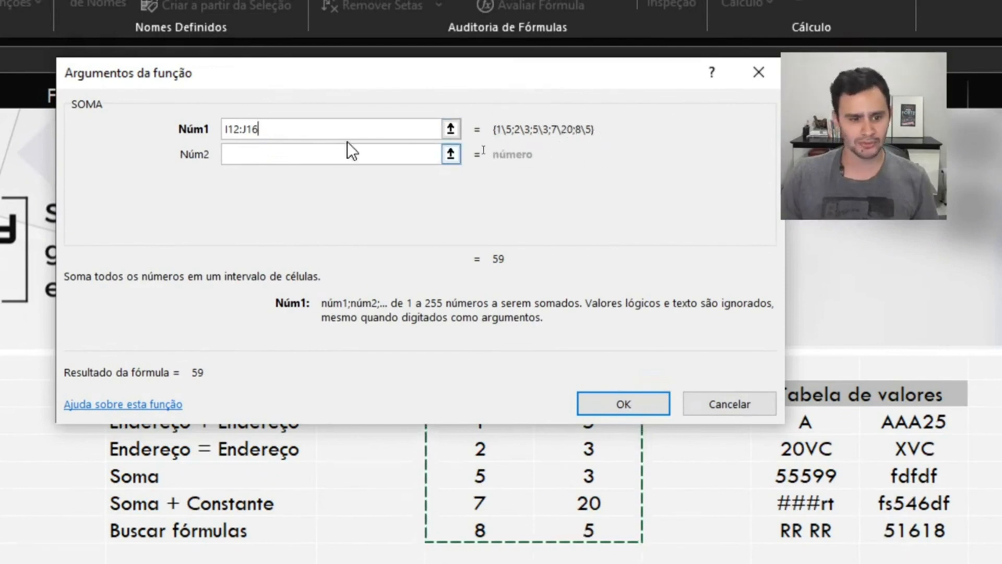
Extend the Núm1 argument by adding the range I12:I16, giving I12:J16+I12:I16
click(293, 160)
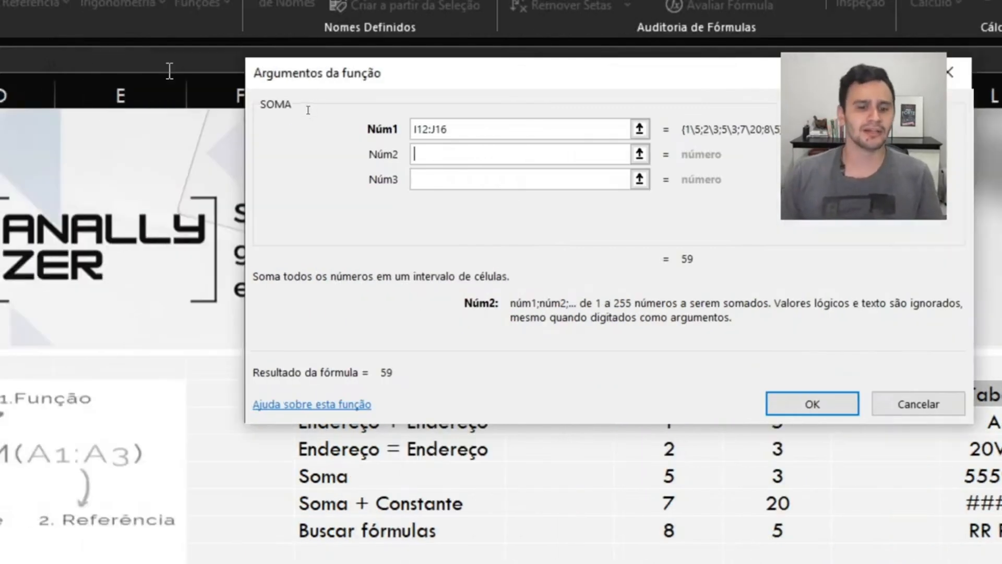
click(484, 131)
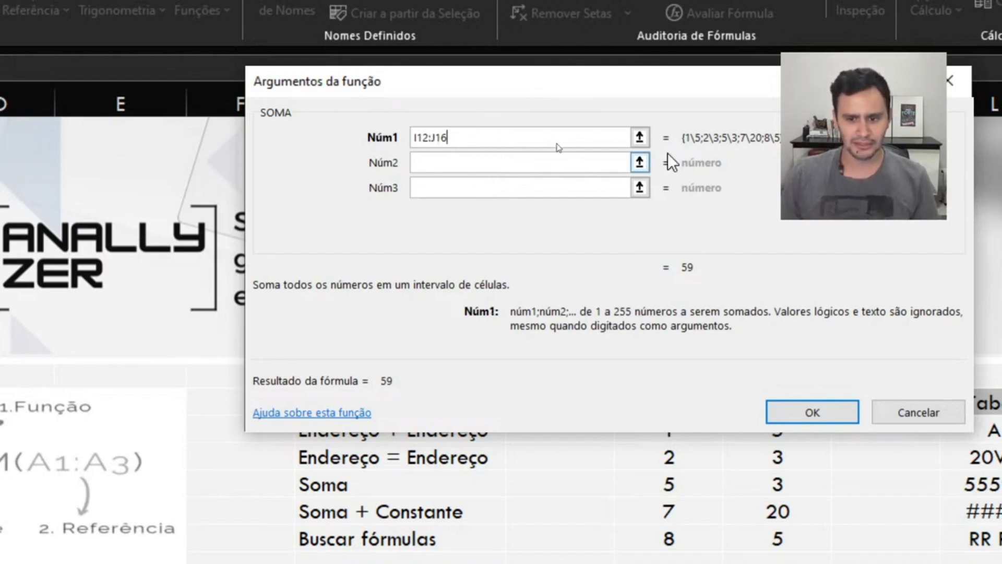
click(640, 138)
text(+)
drag(670, 433, 674, 519)
key(Return)
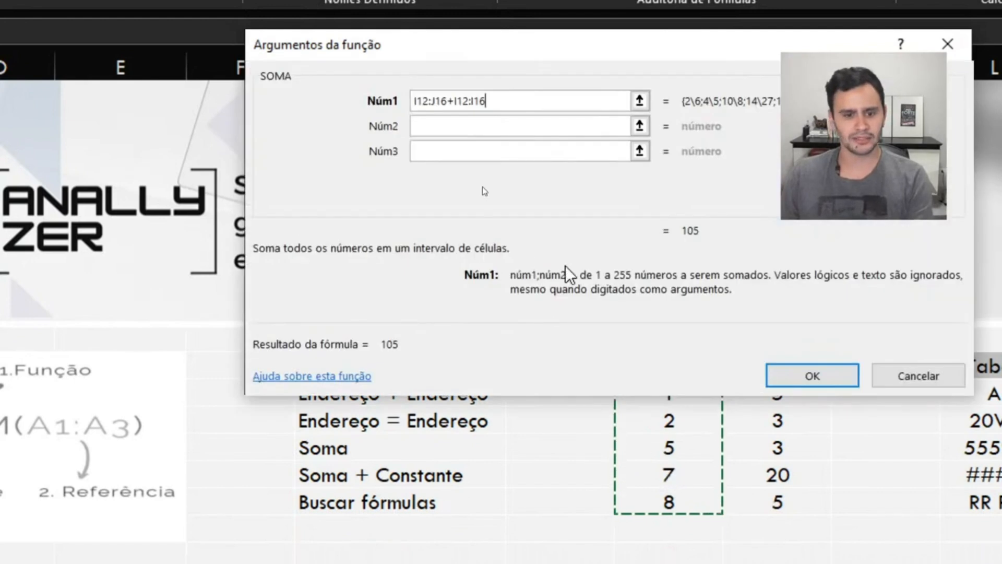
Set SOMA's Núm2 argument to the range J12:J16, the second column of the Tabela de dados
click(447, 126)
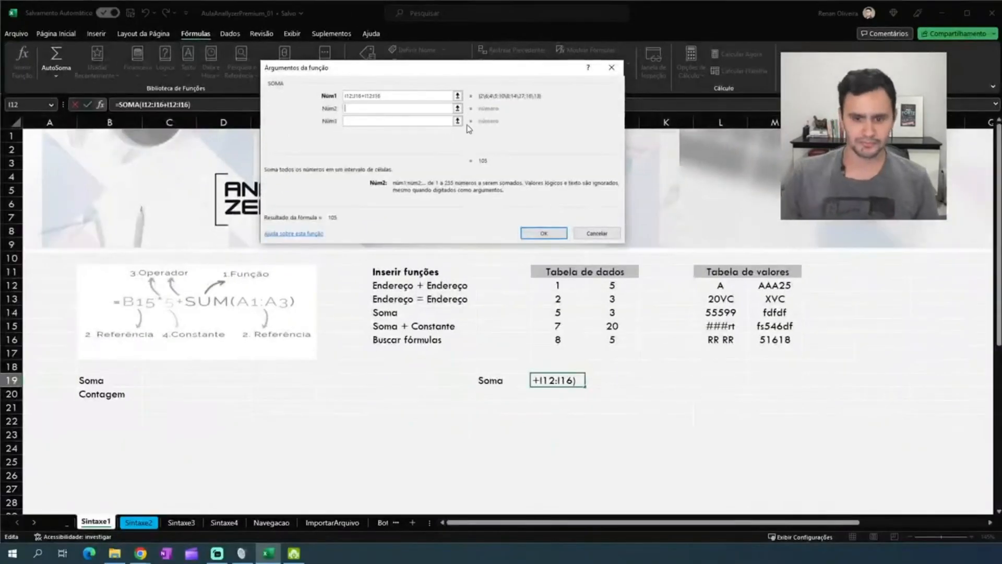
click(458, 108)
drag(593, 282, 639, 354)
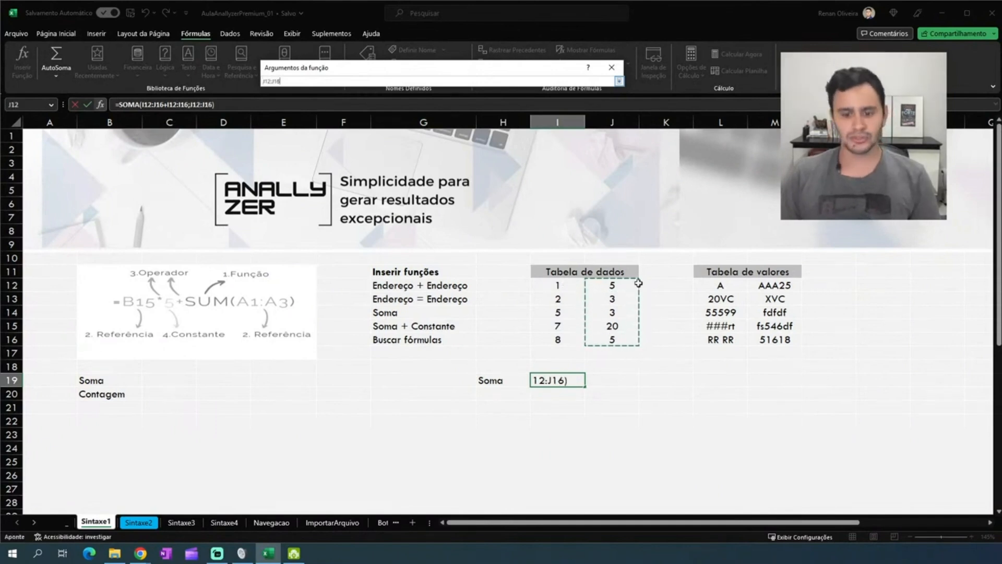
key(Return)
Try to replace the Núm1 argument with the range I12:I16, the first column of the Tabela de dados
drag(387, 96, 337, 95)
click(458, 96)
drag(576, 291, 578, 339)
key(Return)
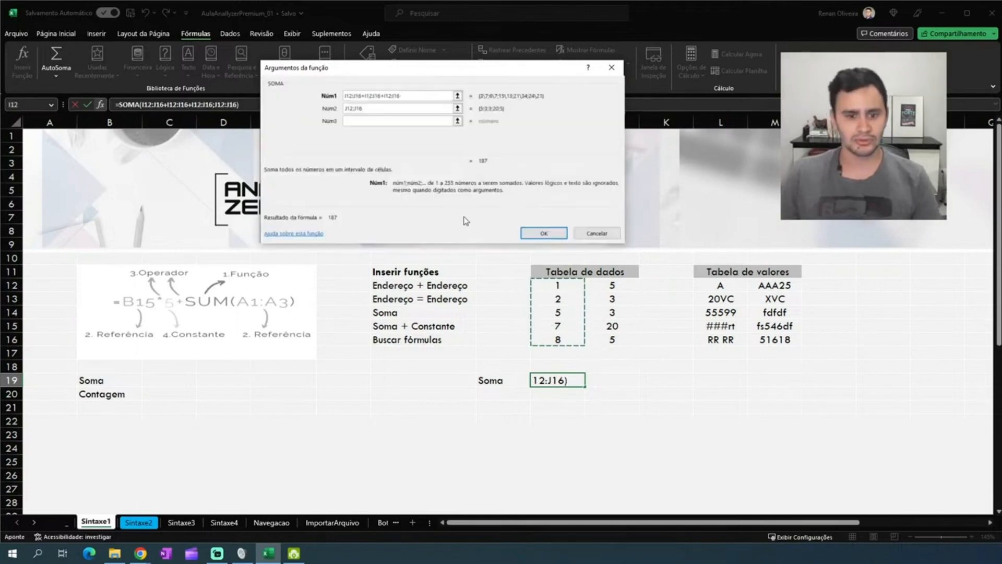
Replace SOMA's Núm1 argument with the range I12:I16, the first column of the Tabela de dados
drag(402, 96, 281, 97)
key(Delete)
click(457, 96)
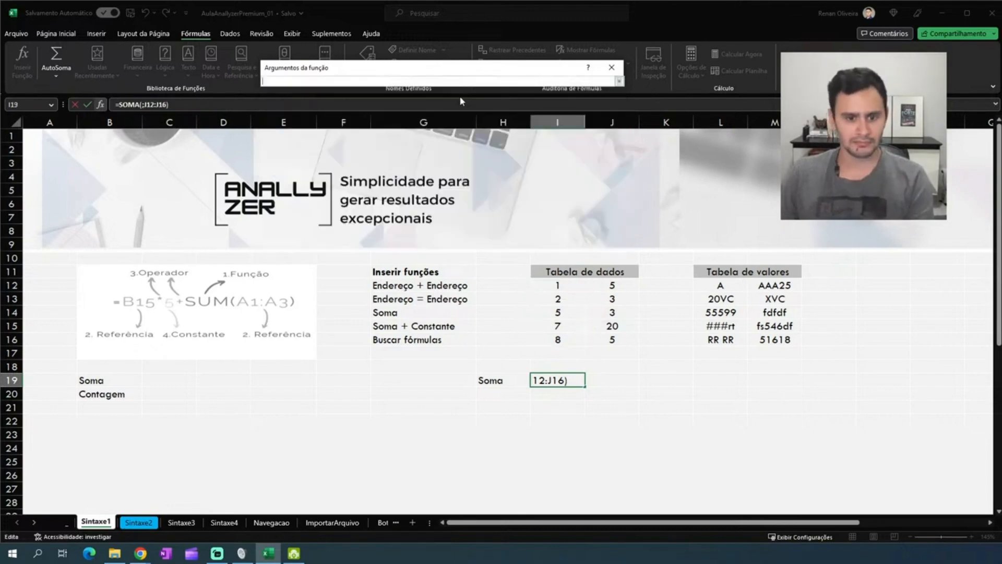
drag(558, 285, 561, 339)
drag(433, 73, 318, 131)
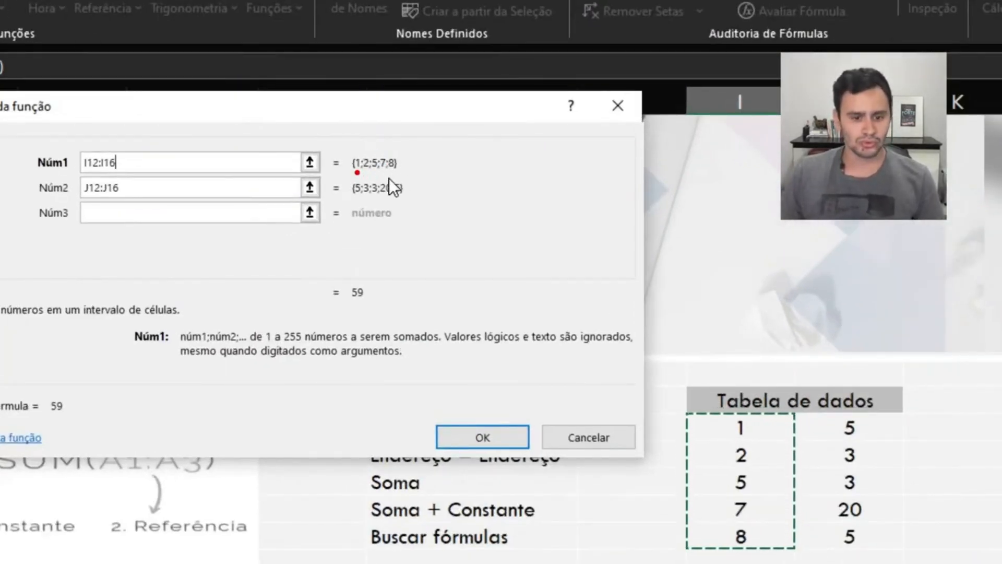
Underline in red the evaluated values beside Núm1 and Núm2, and clear the markings when done
drag(353, 173, 403, 172)
drag(355, 198, 408, 199)
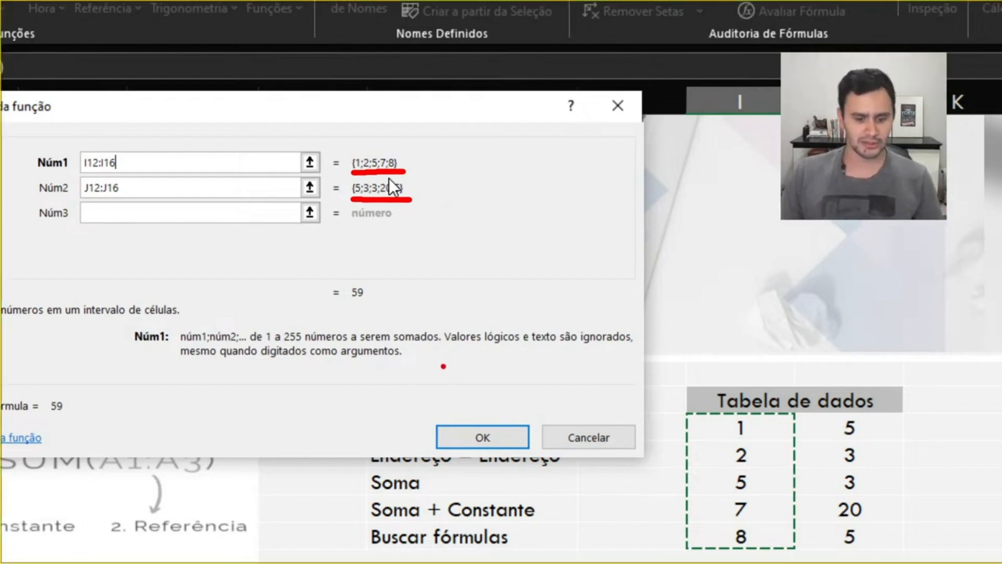
key(ctrl+5)
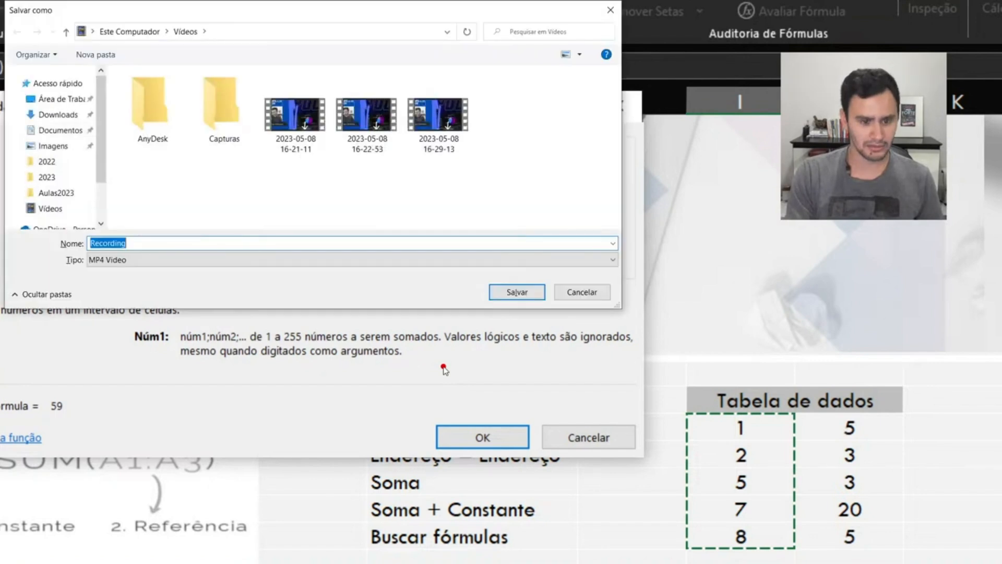
click(610, 11)
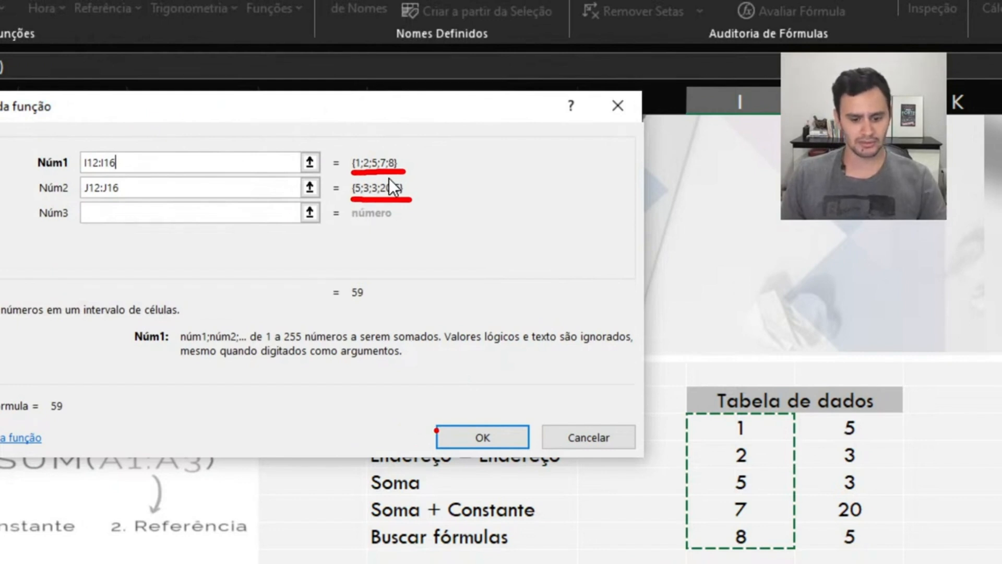
key(Escape)
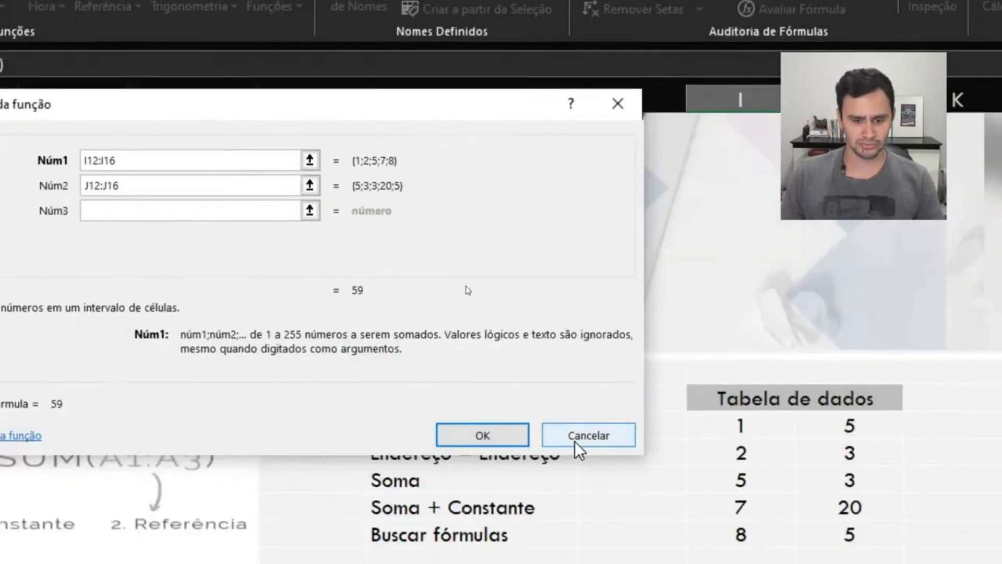
Accept the SOMA arguments for cell I19 and examine the two ranges referenced by its formula
click(478, 433)
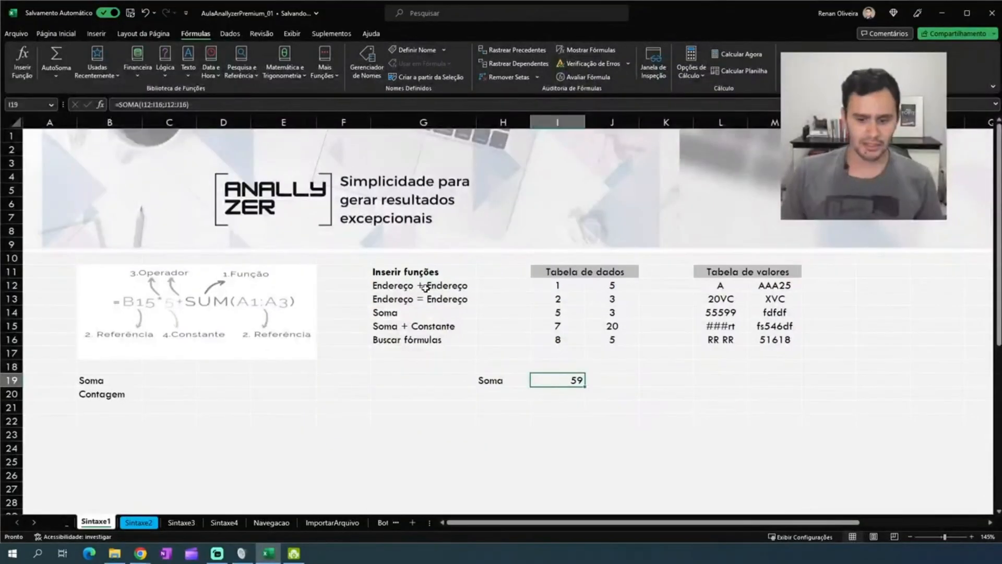
click(552, 287)
click(556, 377)
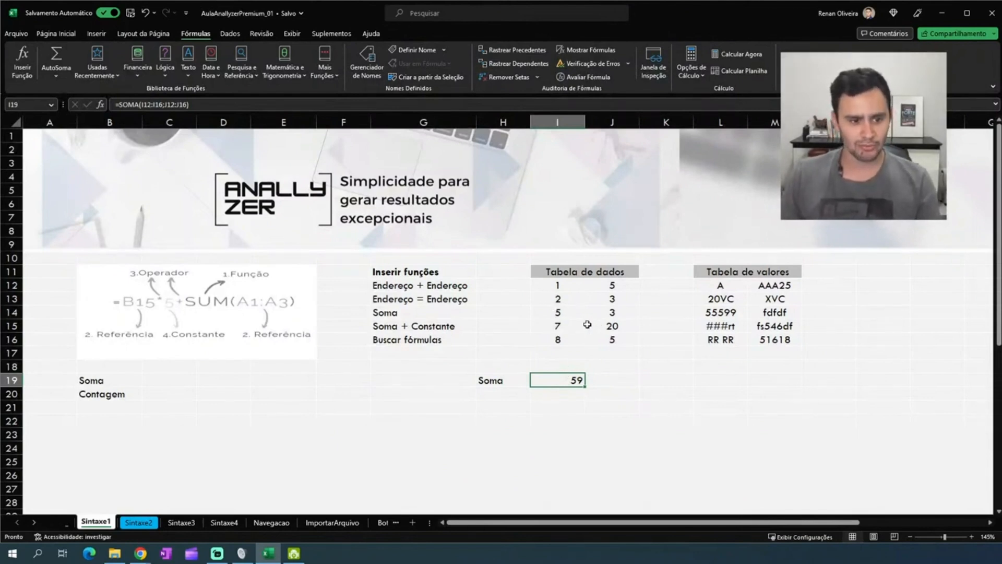
key(F2)
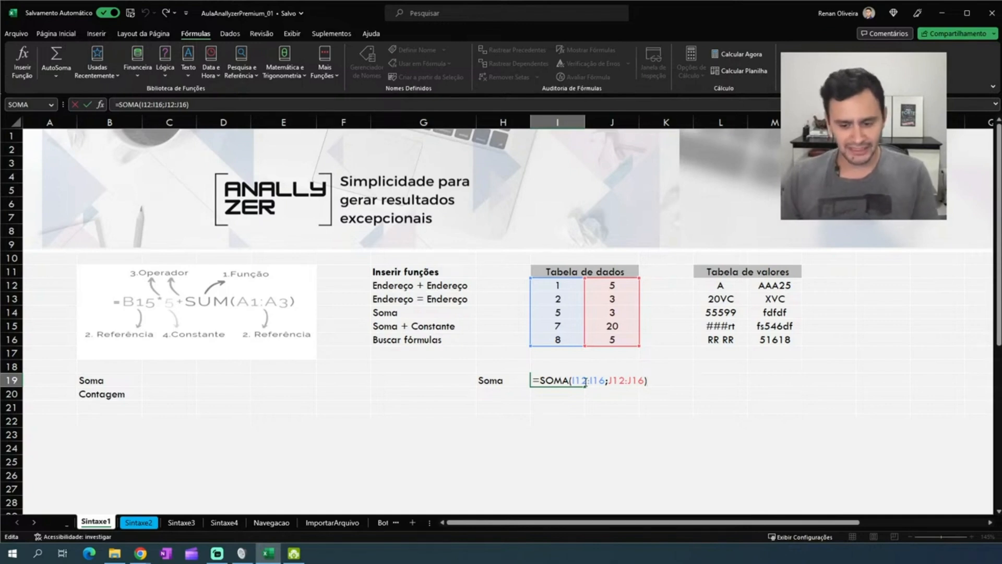
key(Escape)
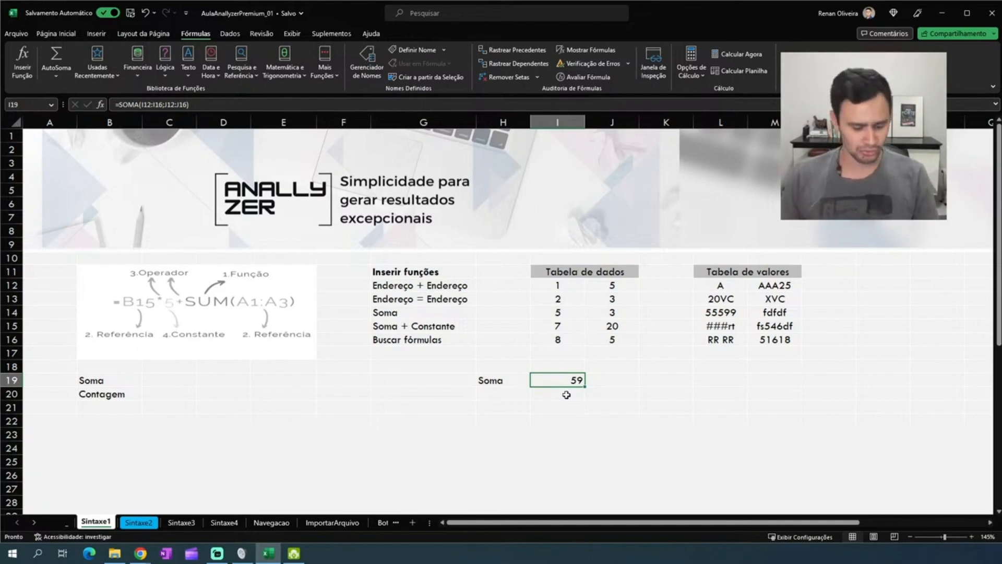
Clear the SOMA formula from I19 and re-enter the label Soma in H19
key(Delete)
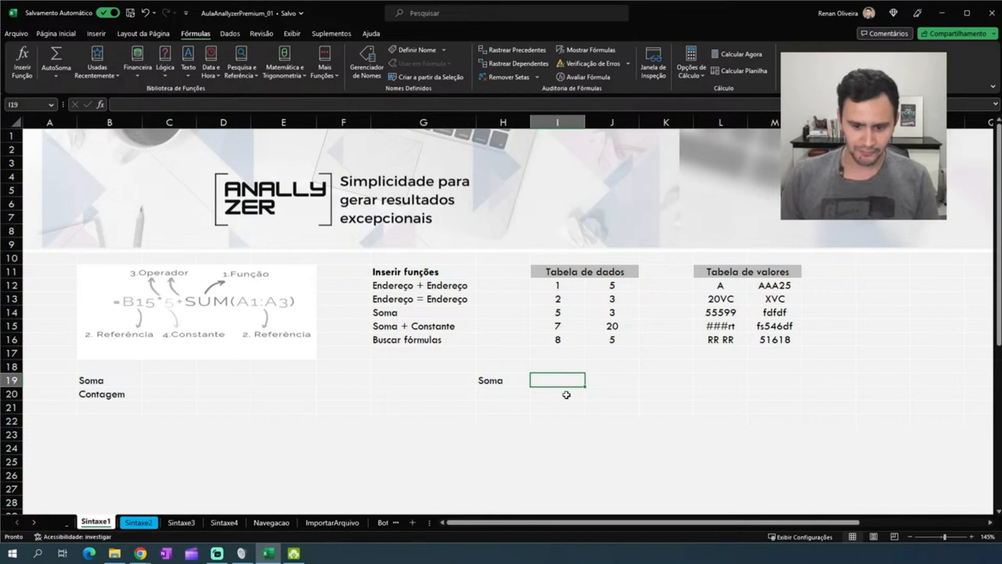
key(Left)
key(Delete)
key(Right)
key(Right)
key(Left)
key(Left)
text(Soma)
key(Right)
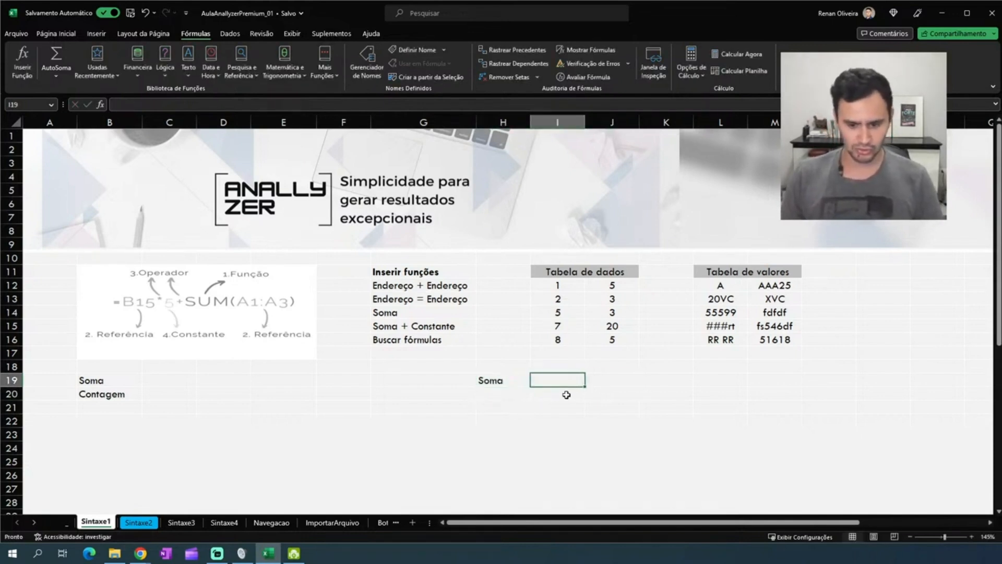
Enter =SOMA(I12:J16) in cell I19 to sum the whole Tabela de dados
text(=soma()
key(Up)
key(Up)
key(Up)
key(Up)
key(Up)
key(Up)
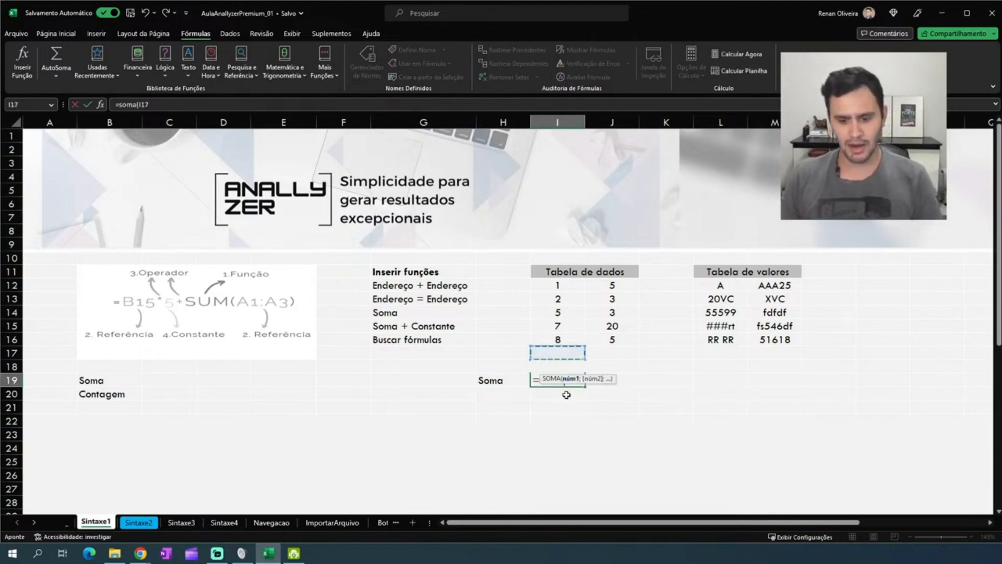
key(Up)
key(shift+Right)
key(shift+Down)
key(shift+Down)
key(shift+Down)
key(shift+Down)
text())
key(Return)
Change the H19 label to Soma normal and widen column H to fit it
key(Up)
key(Left)
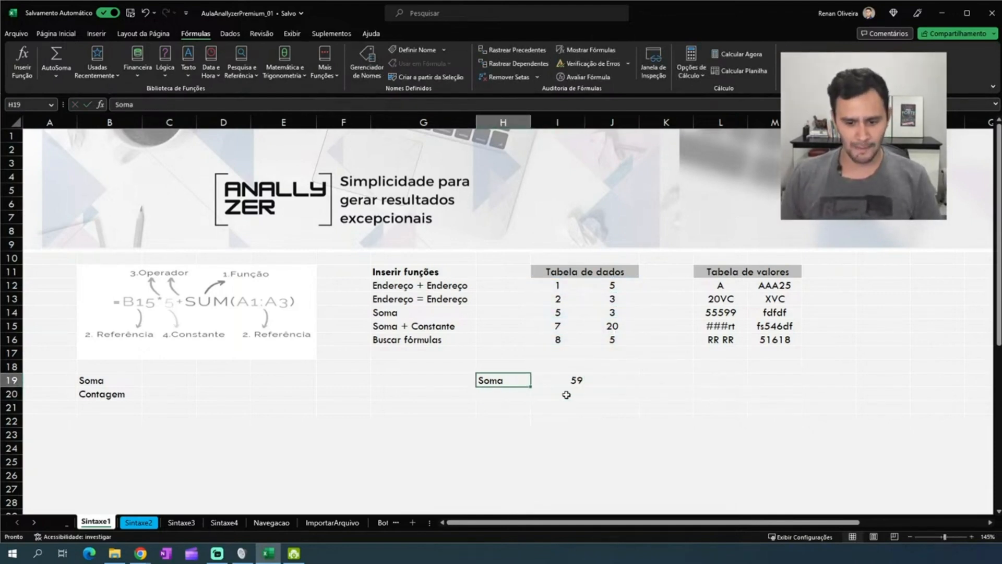
key(Right)
key(Right)
key(Left)
key(Left)
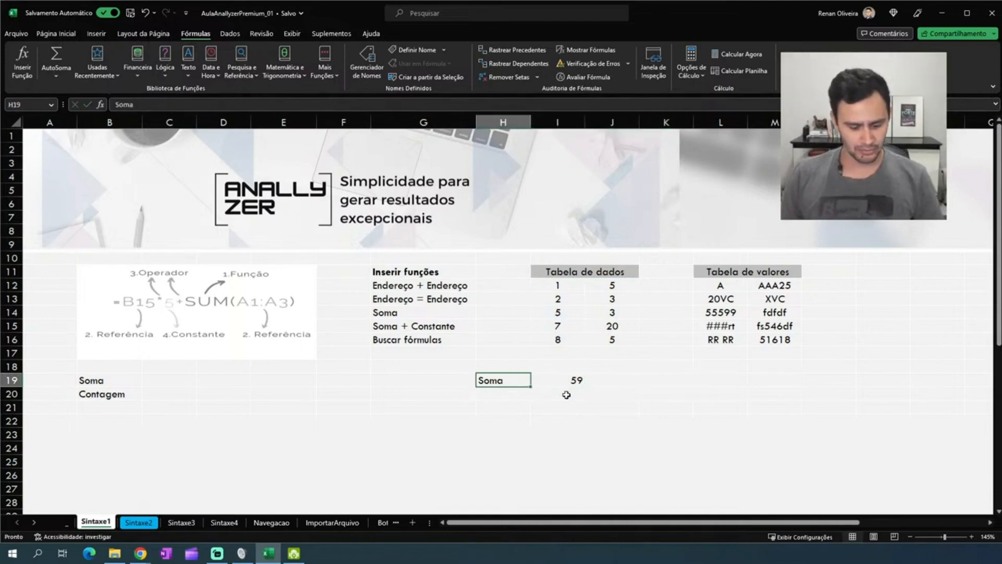
key(F2)
text(normal)
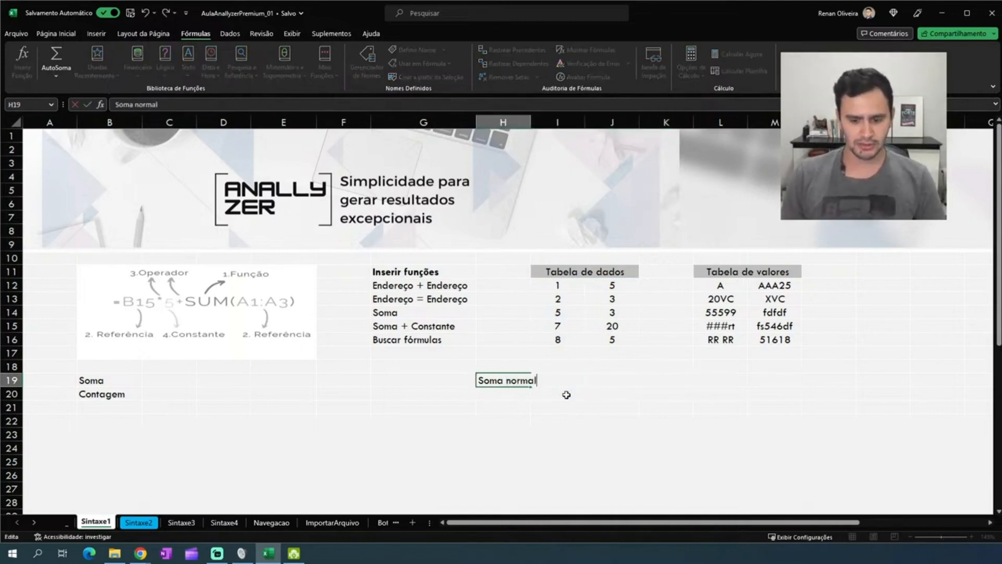
key(Return)
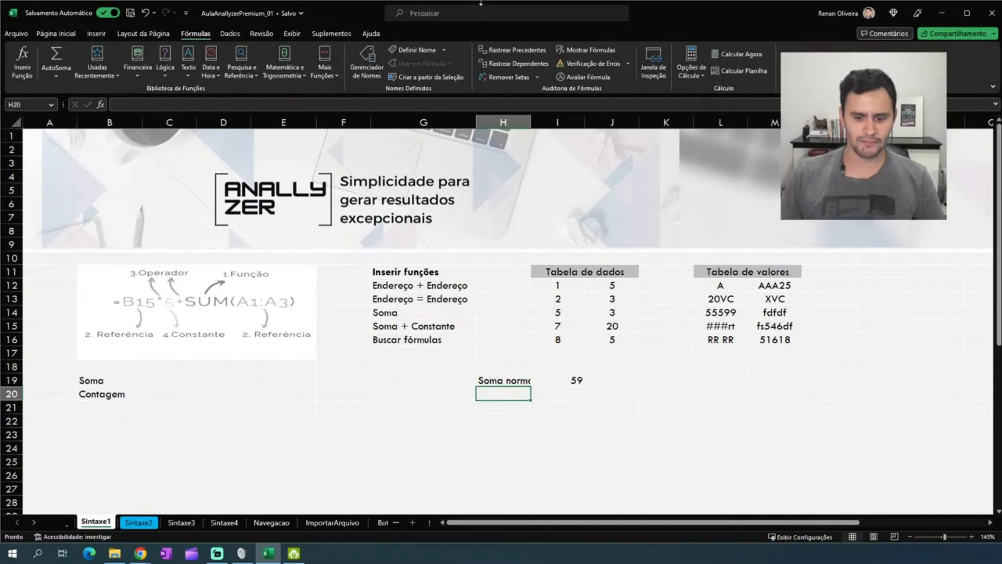
double_click(530, 120)
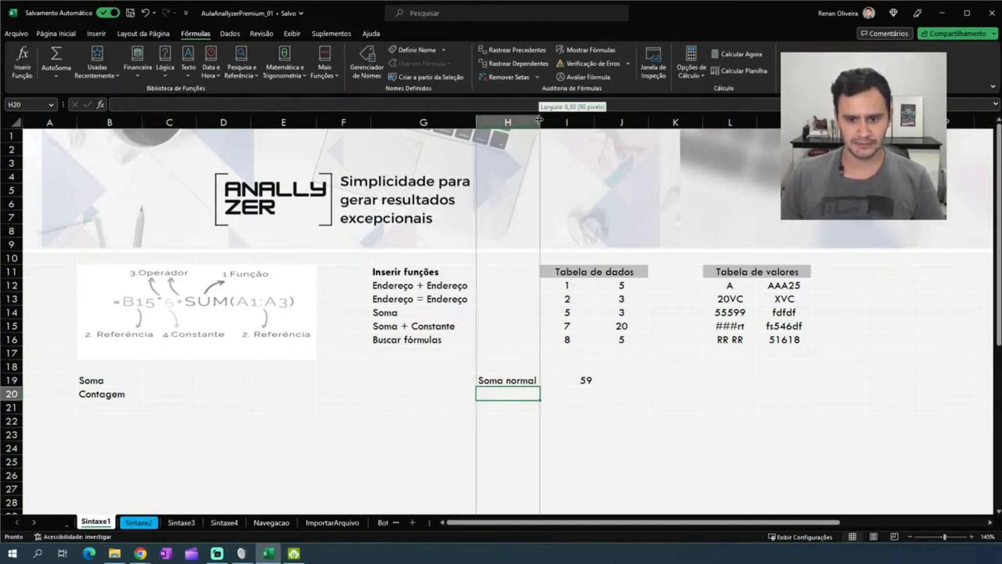
drag(540, 120, 552, 120)
click(574, 339)
click(575, 323)
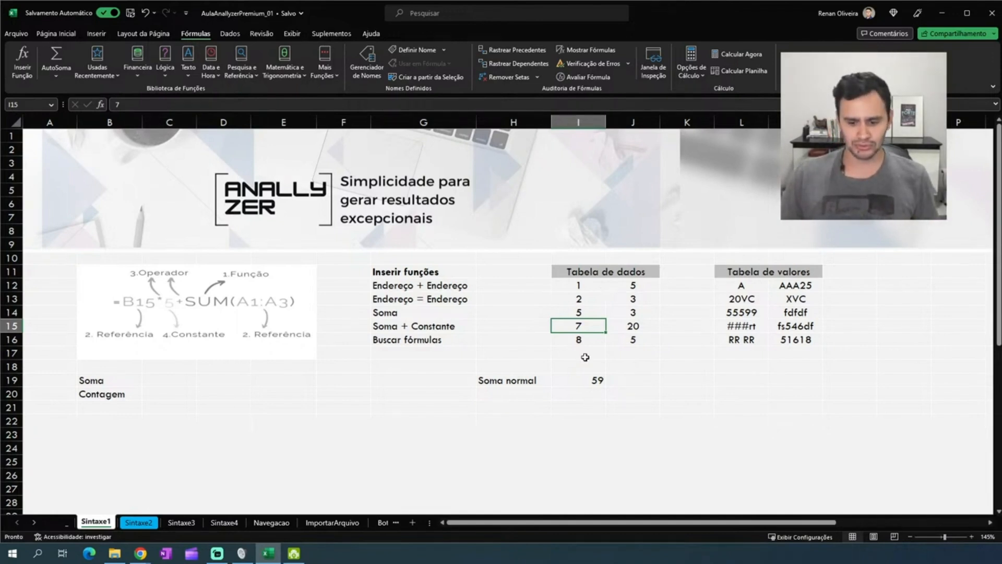
Enter the label Contagem com a função soma in H20 and autofit column H
click(540, 393)
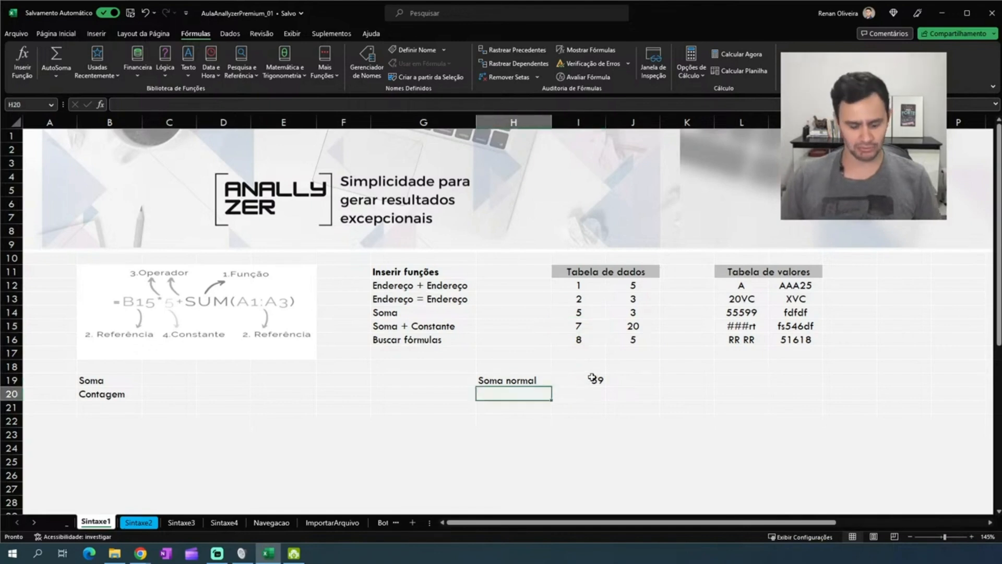
text(Contagem com a função soma)
key(Return)
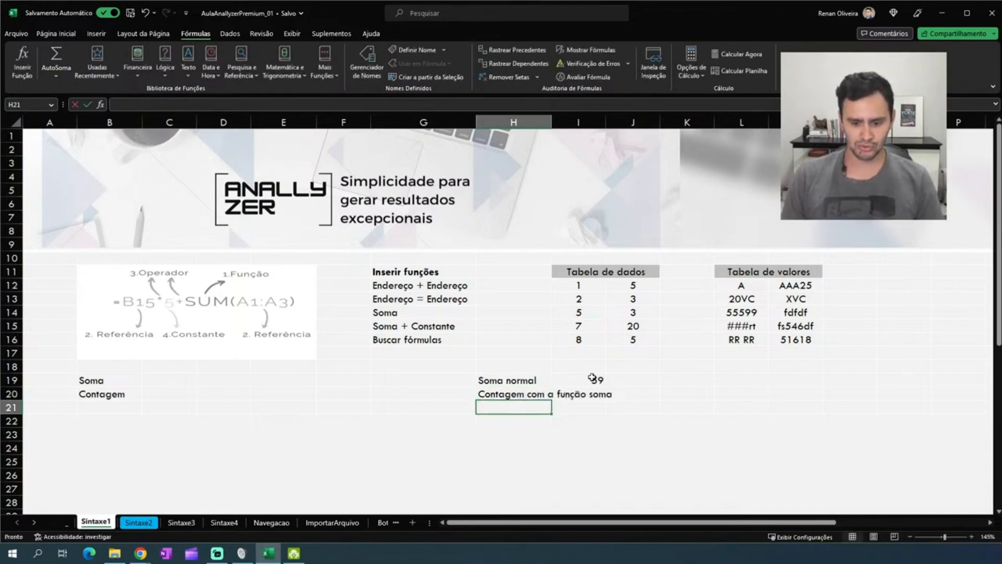
double_click(552, 122)
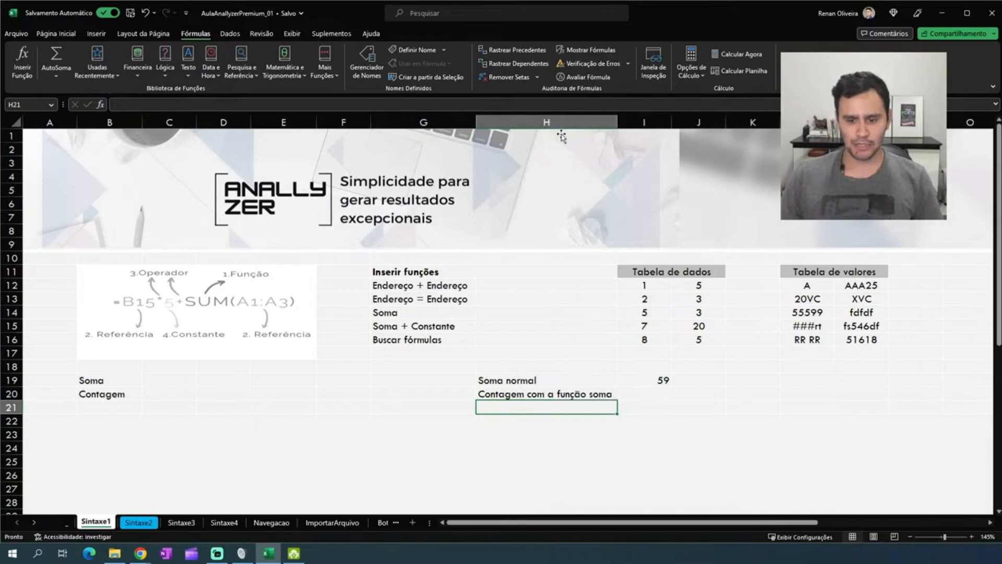
Begin a SOMA formula in I20, beside the Contagem com a função soma label, with =soma(
click(670, 385)
key(Return)
key(Up)
key(Down)
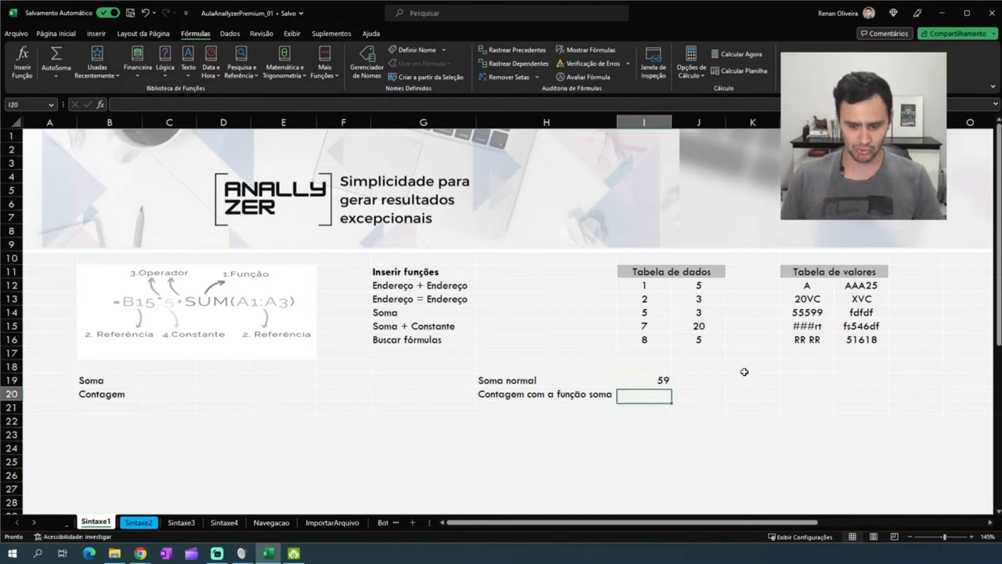
text(=)
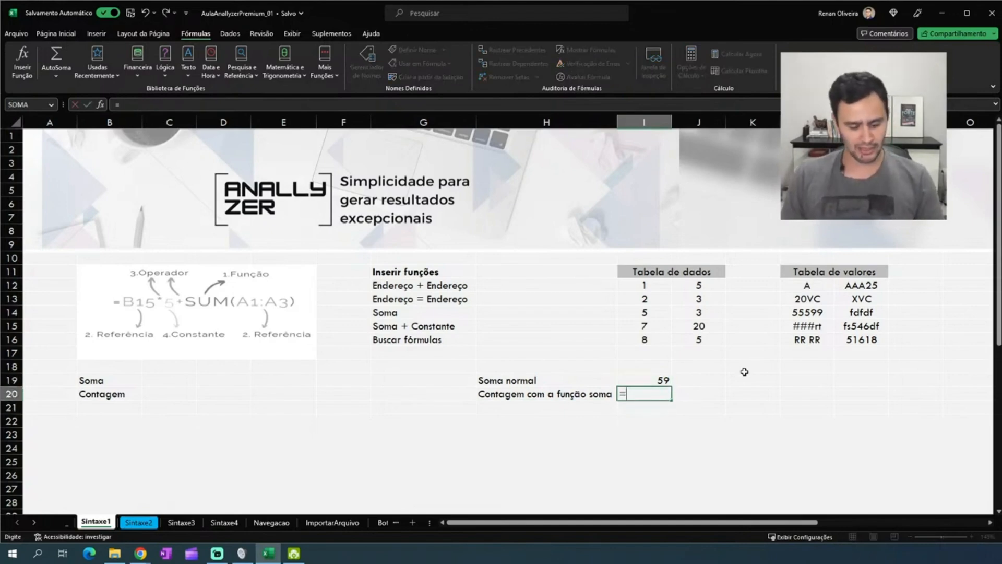
text(o)
key(BackSpace)
key(BackSpace)
text(=)
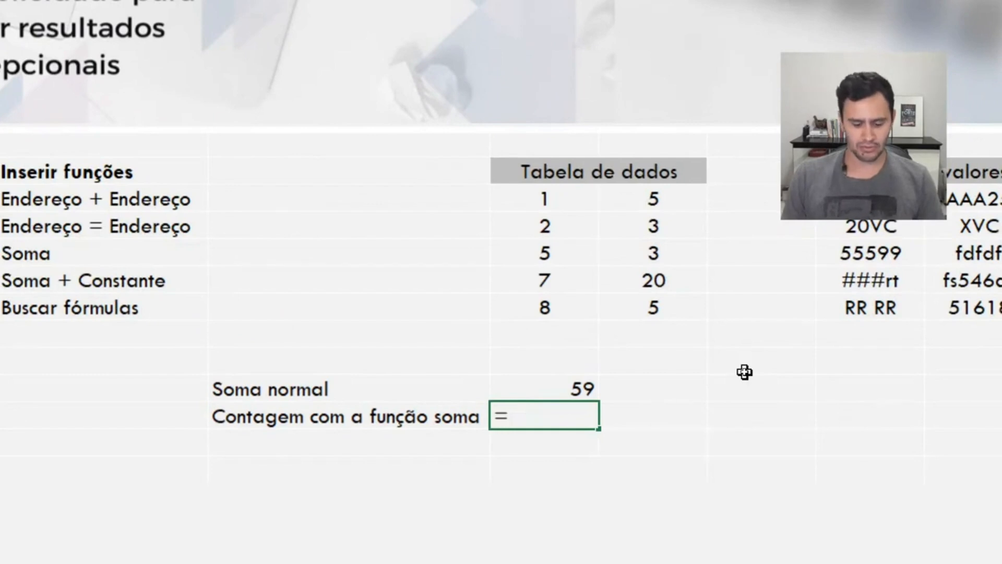
text(soma()
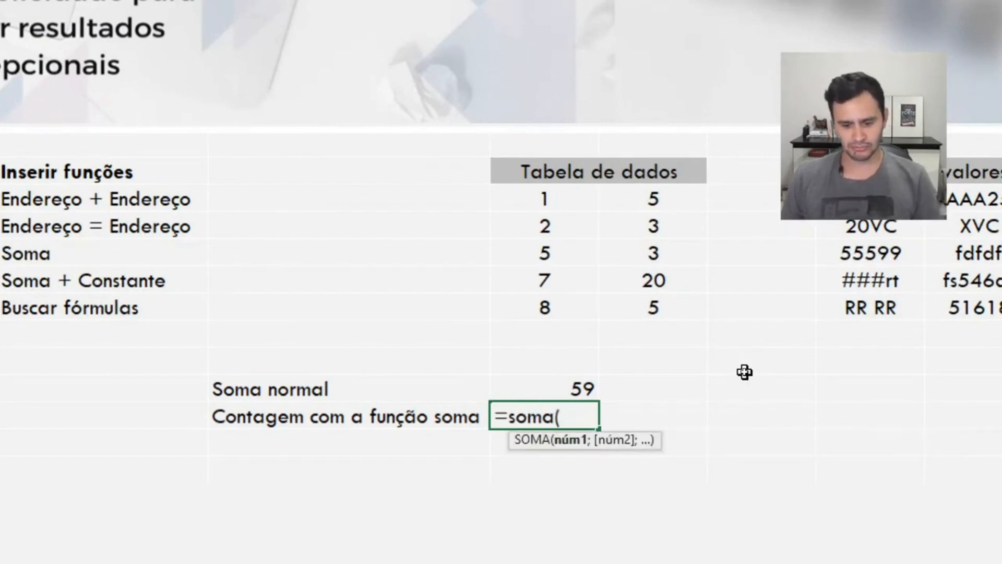
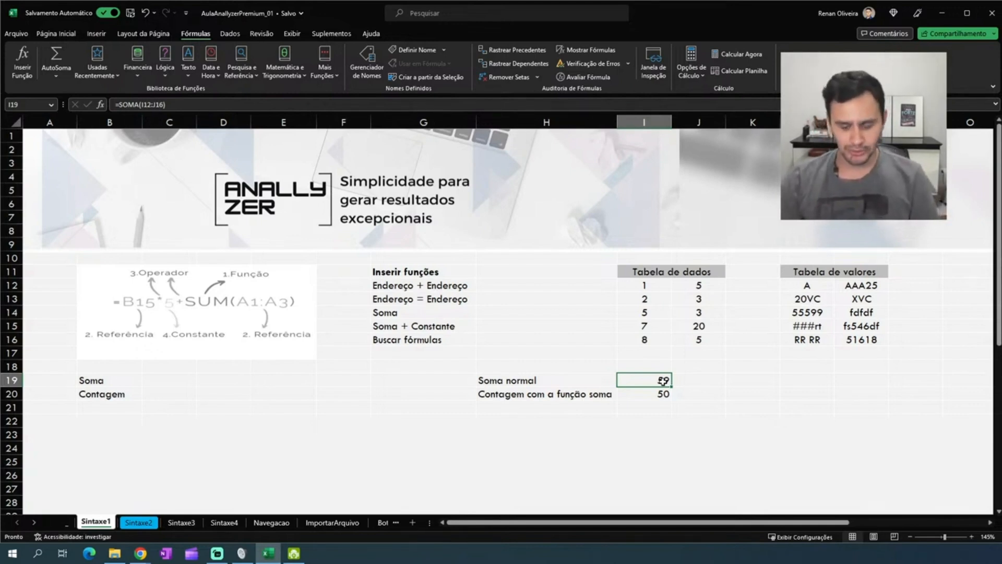
Compare the plain SOMA formula in I19 with the conditional one in I20
key(Down)
key(Up)
key(Up)
key(Down)
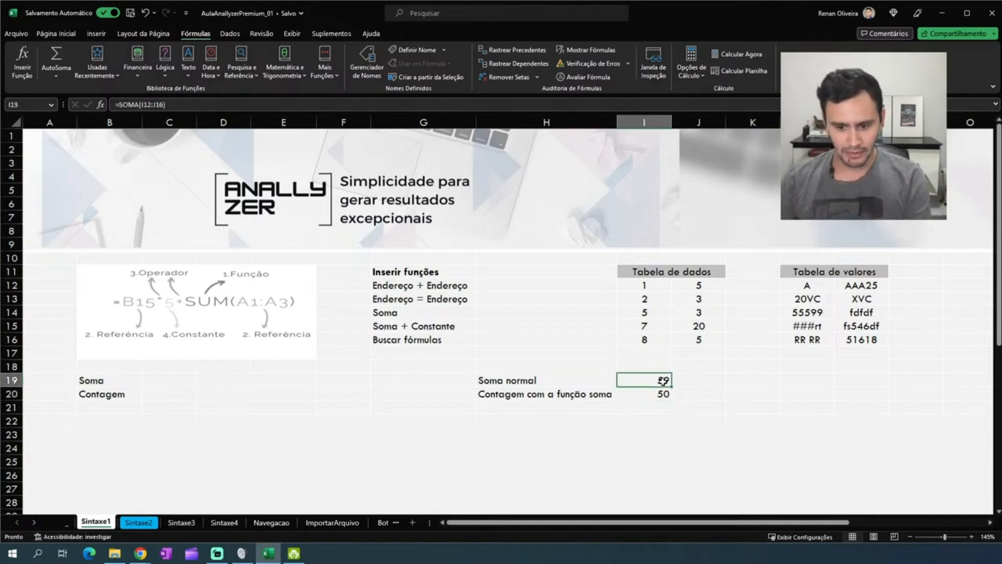
key(Down)
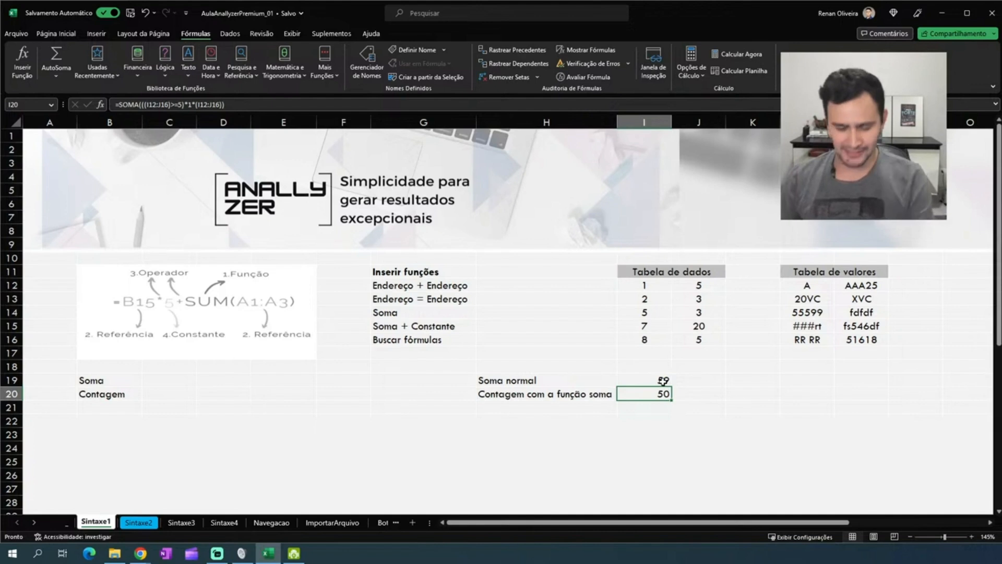
key(Left)
key(Left)
key(Right)
key(Right)
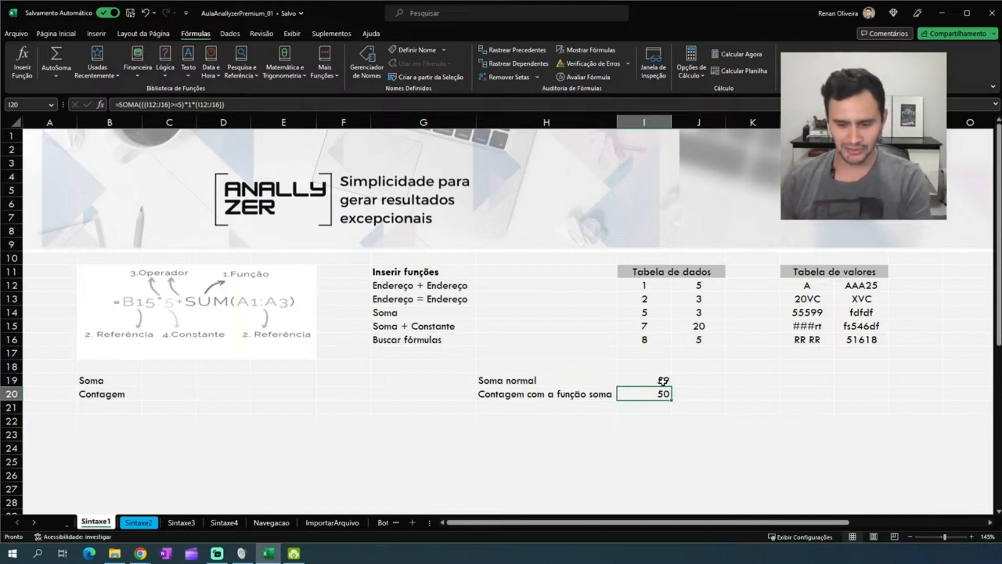
key(Left)
key(Right)
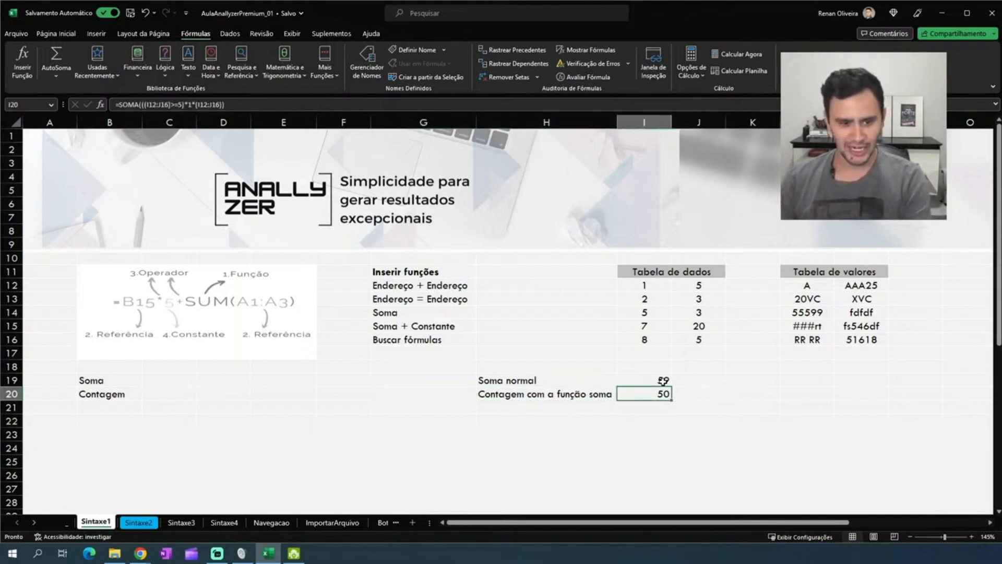
Change the H20 label to Soma condicional com a função soma and widen column H to fit it
key(Left)
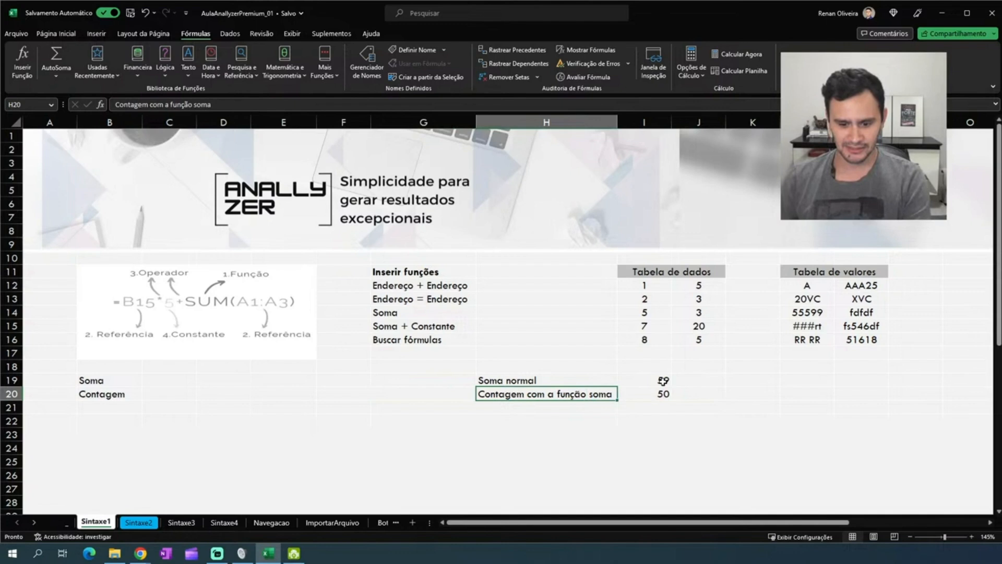
double_click(524, 395)
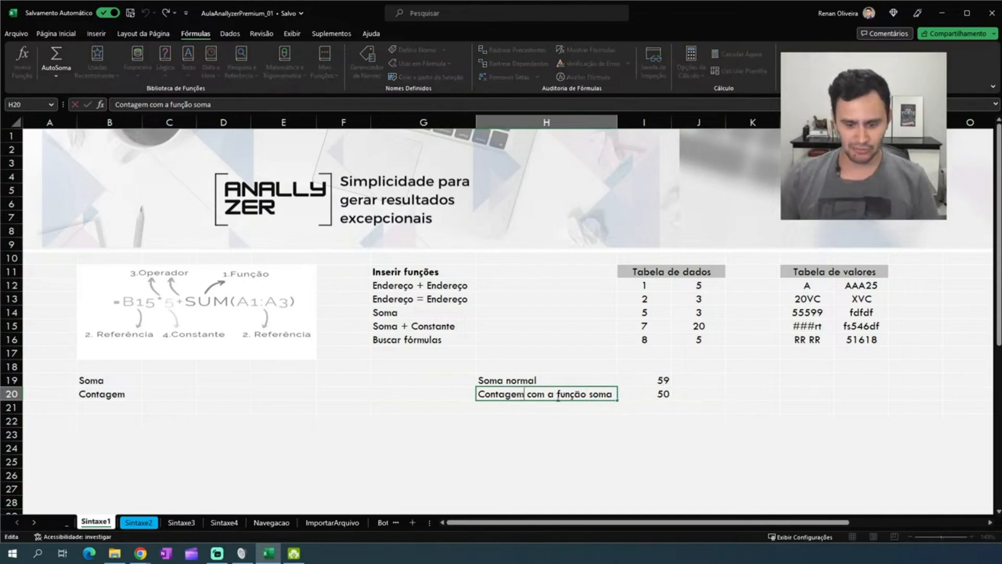
key(BackSpace)
key(BackSpace)
key(BackSpace)
key(BackSpace)
key(BackSpace)
key(BackSpace)
key(BackSpace)
key(BackSpace)
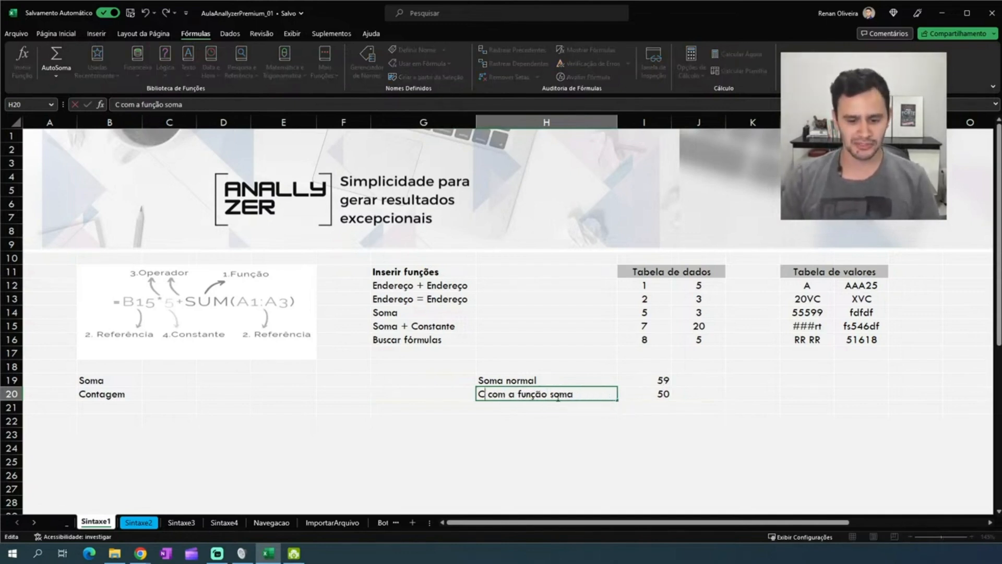
text(Soma condicion)
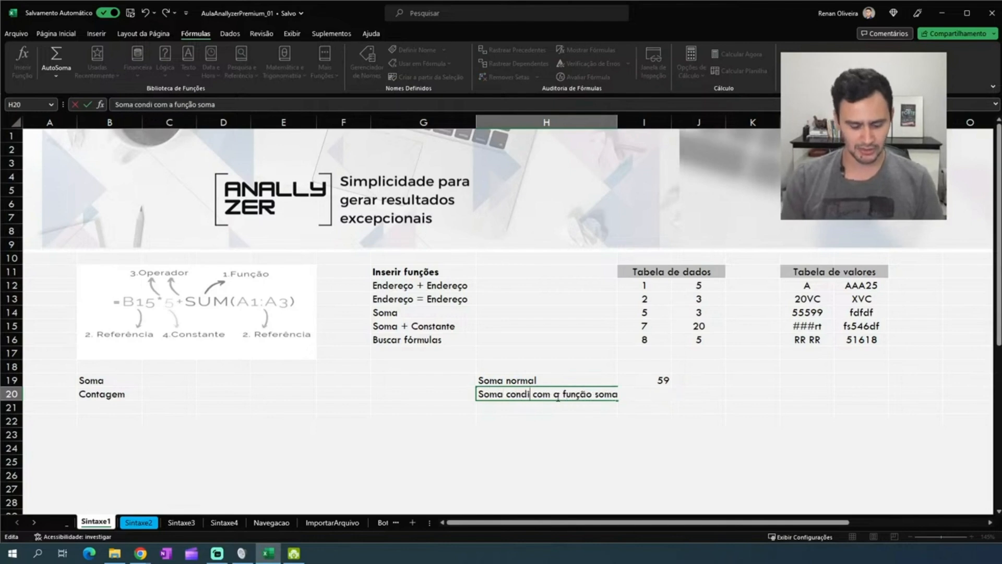
text(al)
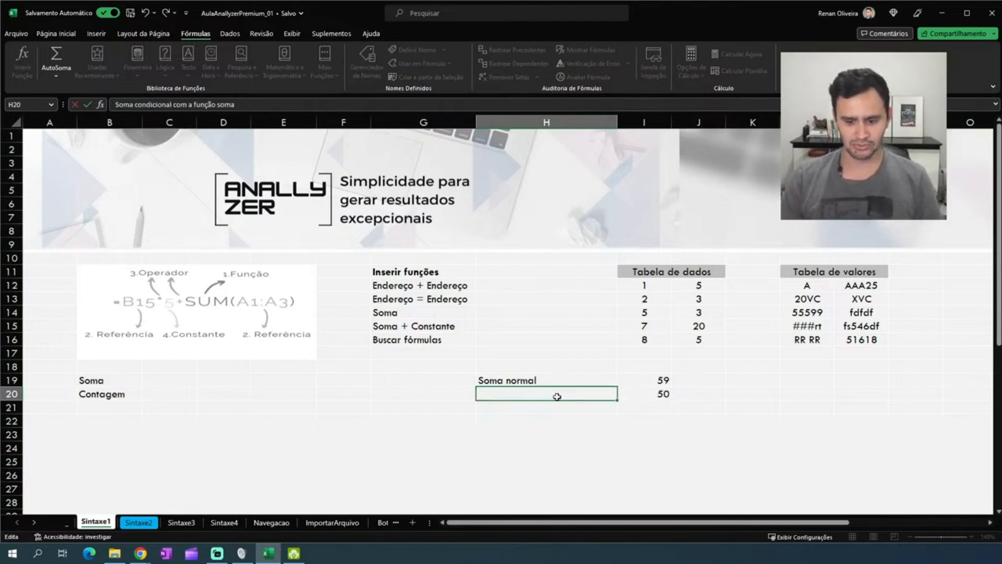
key(Return)
drag(616, 120, 650, 120)
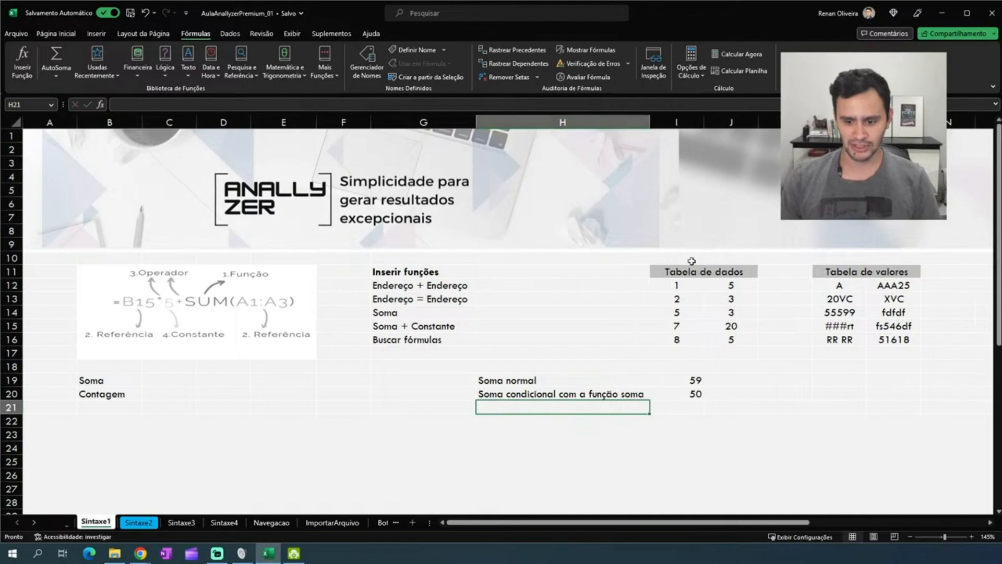
click(586, 380)
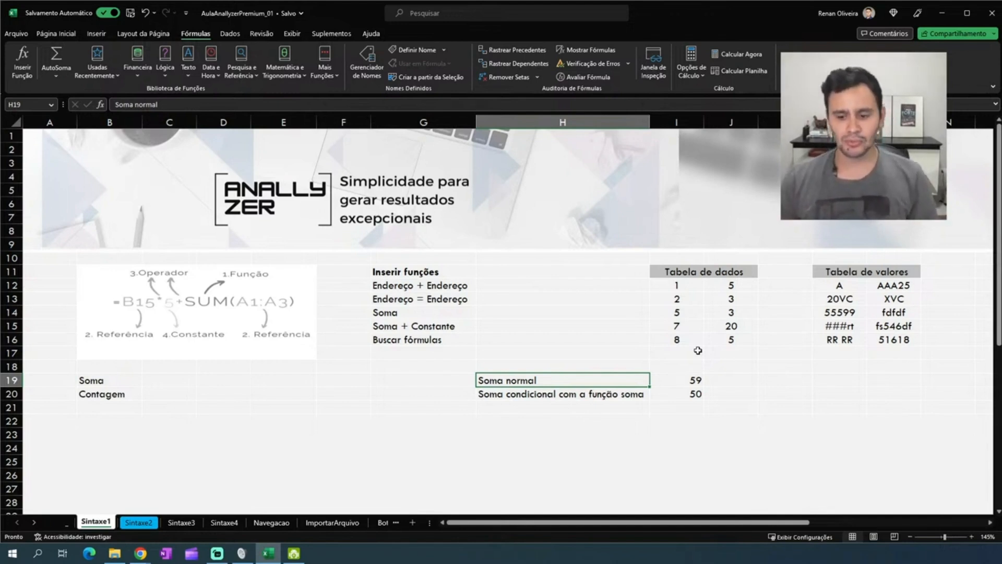
key(Up)
key(Up)
key(Up)
key(Up)
key(Up)
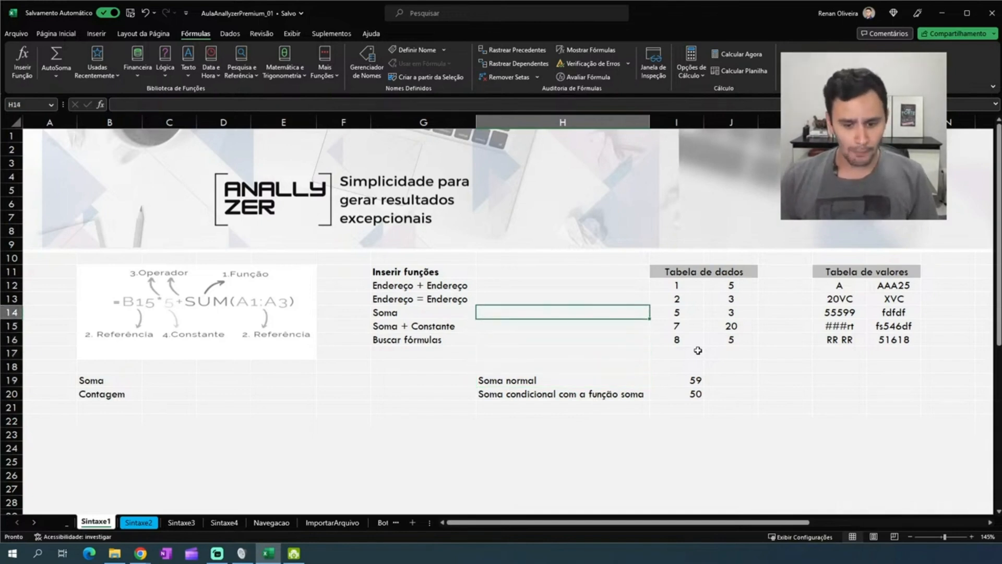
key(Down)
key(Down)
key(Down)
key(Down)
key(Down)
key(Down)
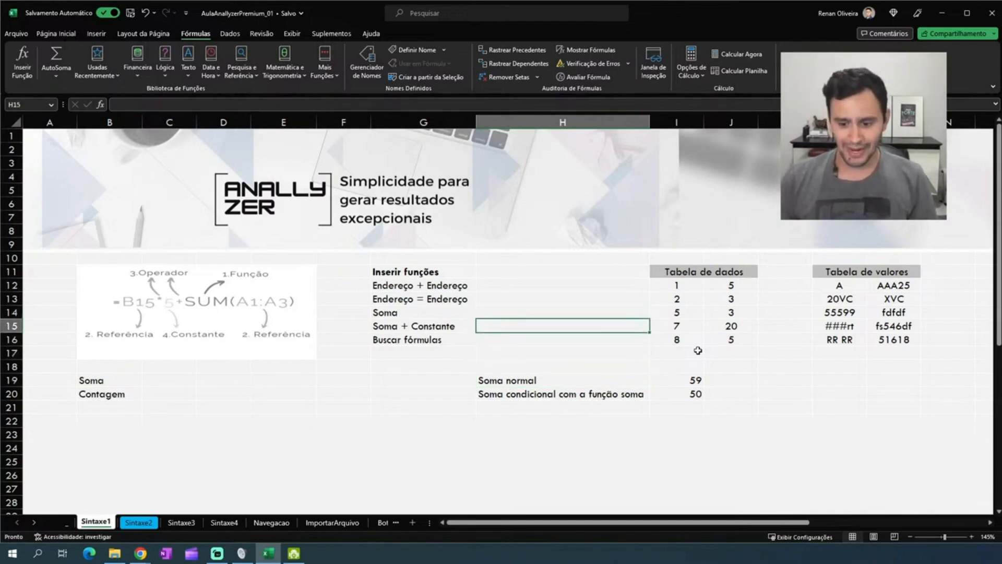
key(Right)
key(Left)
key(Left)
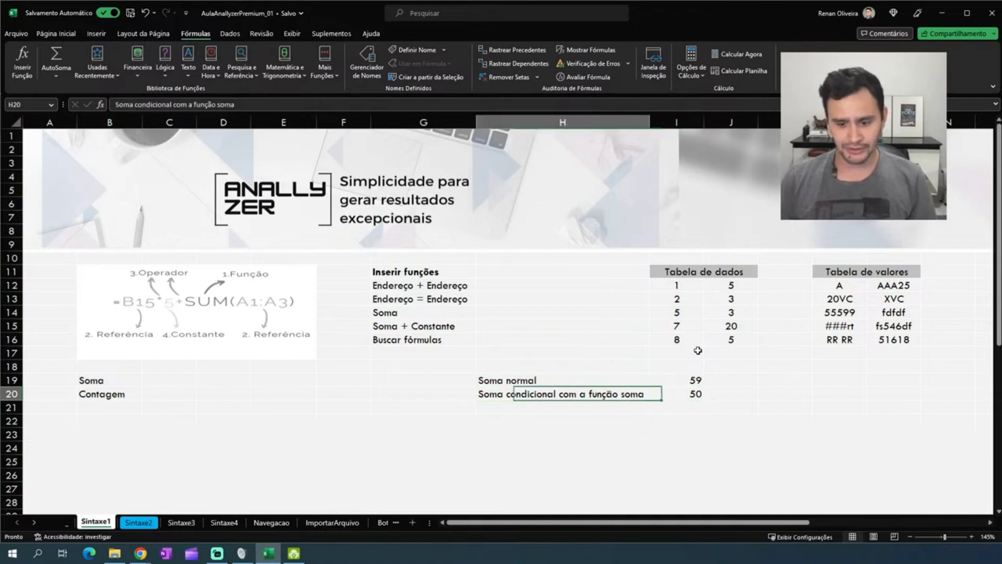
key(Right)
key(Right)
Enter "=soma()" with its quotation marks as text in G19, beside the Soma normal label
key(Left)
key(Up)
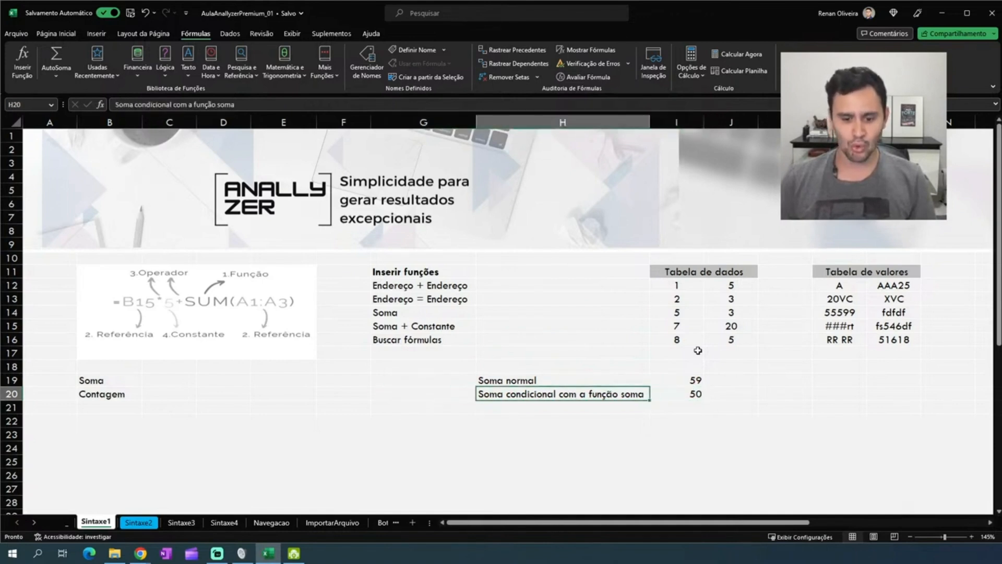
key(Left)
text(")
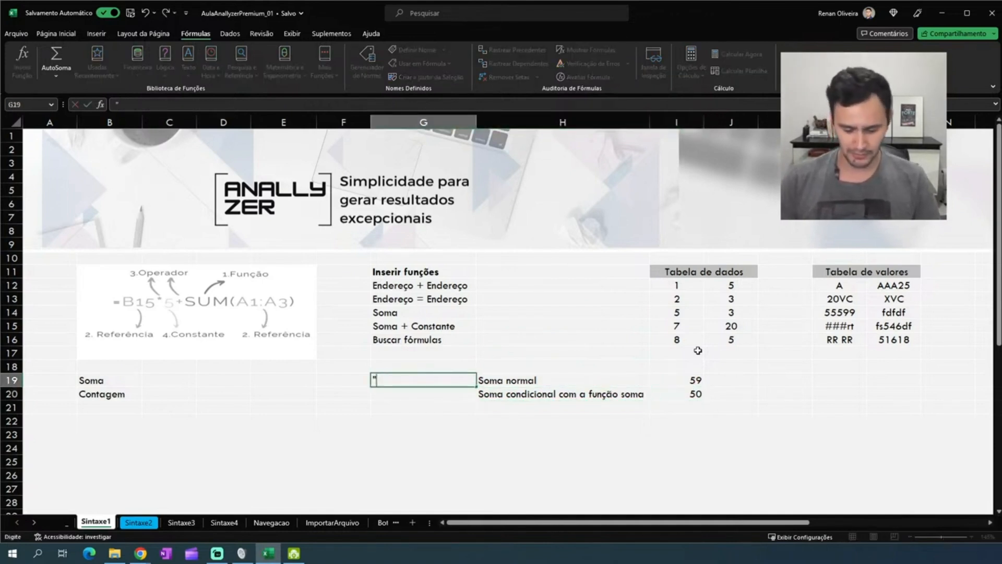
text(=soma()")
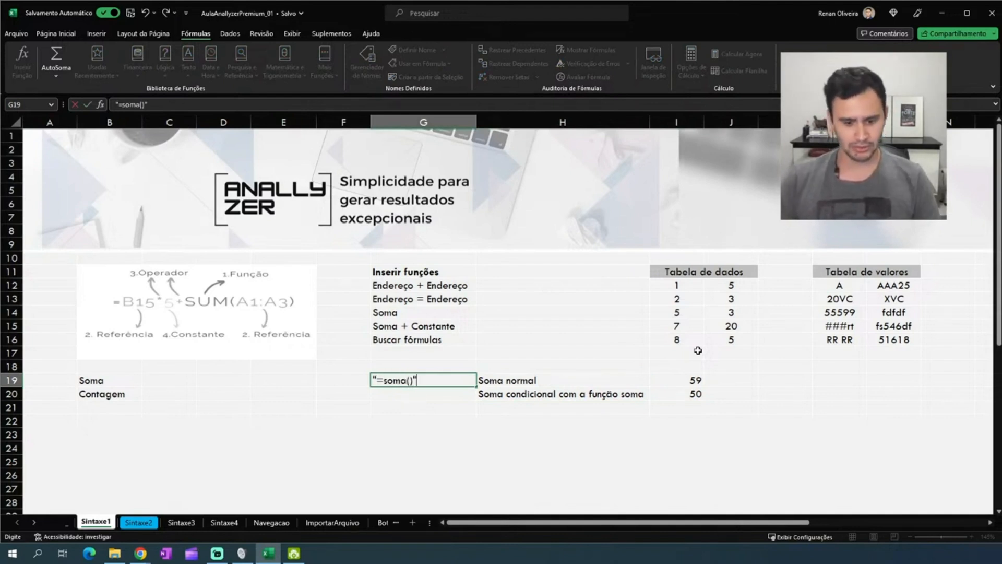
key(Return)
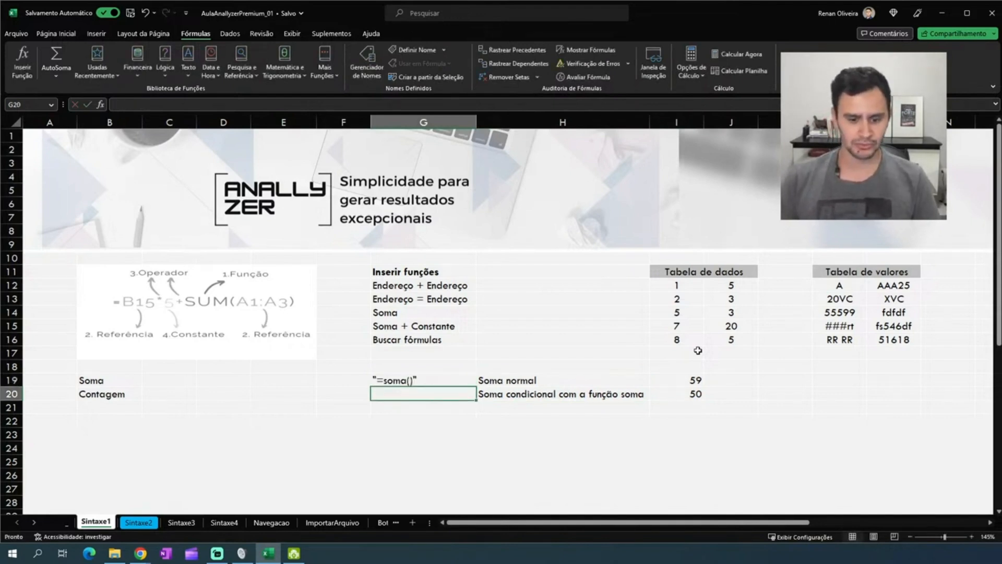
Copy the whole conditional SOMA formula text from I20 and paste it into G20
key(Right)
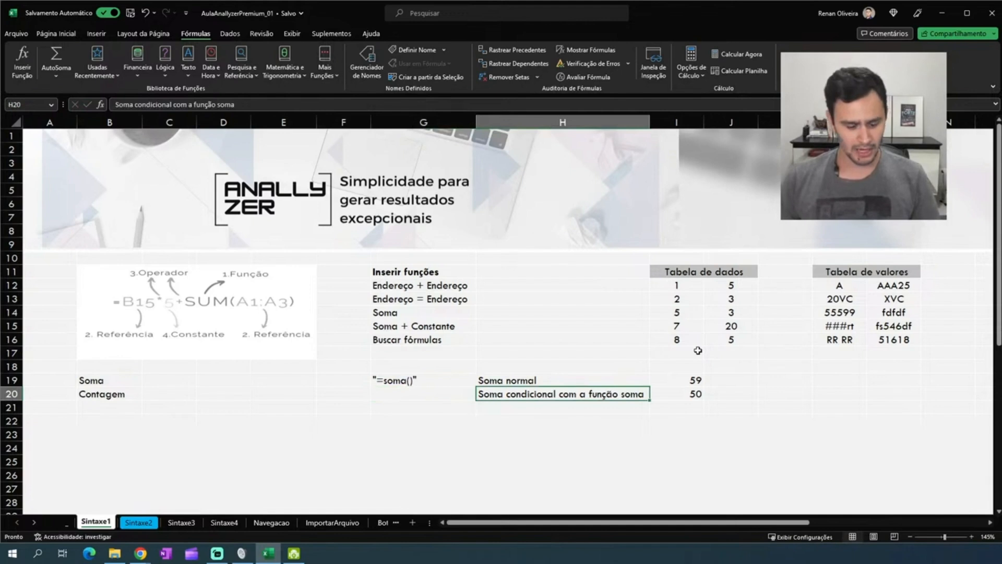
key(F2)
key(Tab)
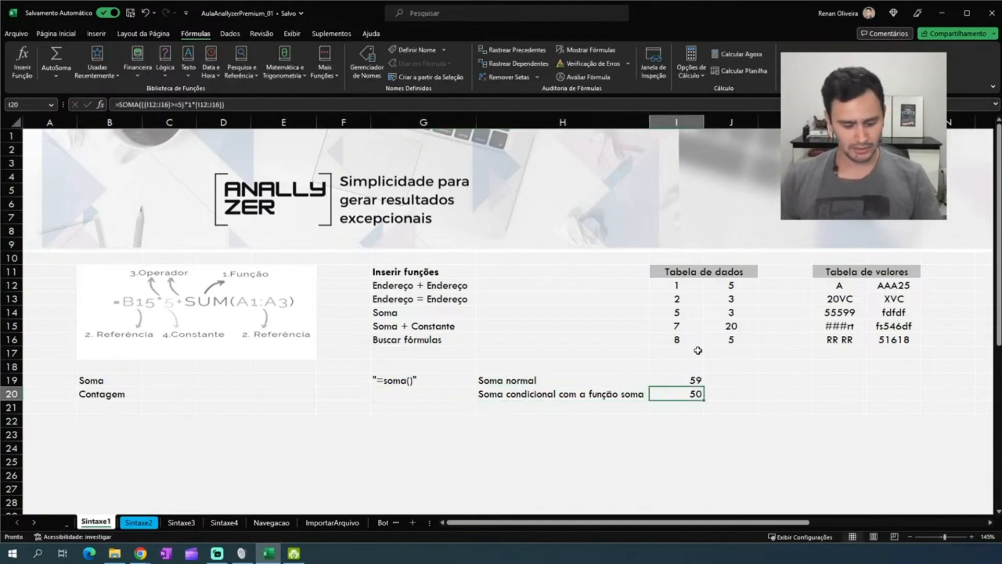
key(F2)
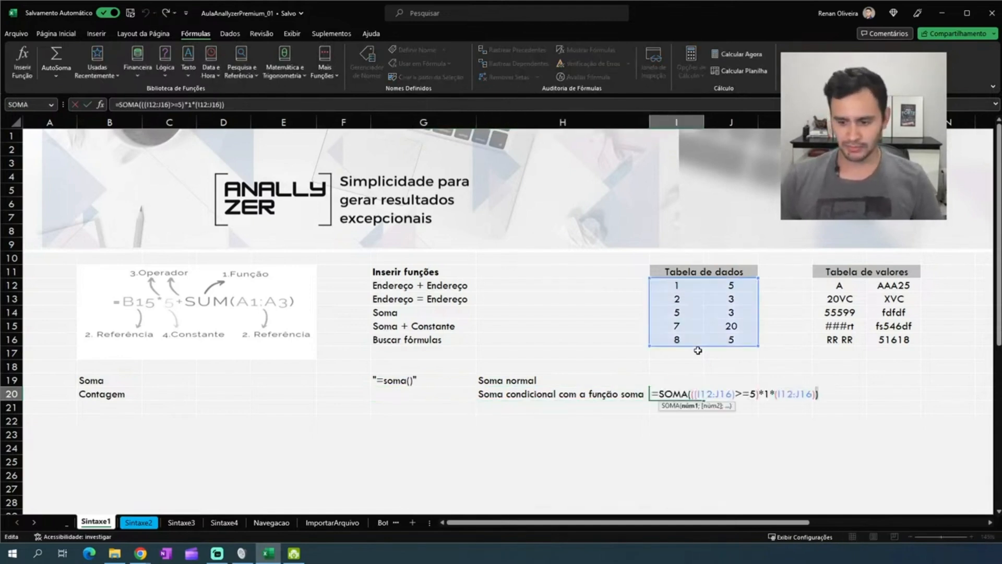
key(shift+Left)
key(shift+Left)
key(shift+Left)
key(shift+Left)
key(shift+Left)
key(shift+Left)
key(shift+Left)
key(shift+Left)
key(shift+Left)
key(shift+Left)
key(shift+Left)
key(shift+Left)
key(shift+Left)
key(shift+Left)
key(shift+Left)
key(shift+Left)
key(shift+Left)
key(shift+Left)
key(shift+Left)
key(shift+Left)
key(ctrl+c)
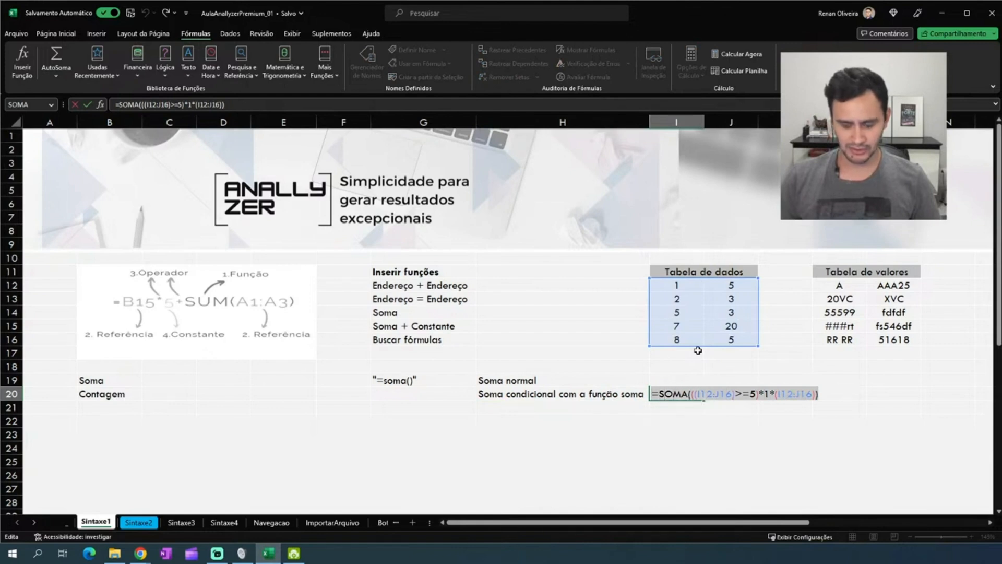
key(Left)
key(Return)
key(Left)
key(Left)
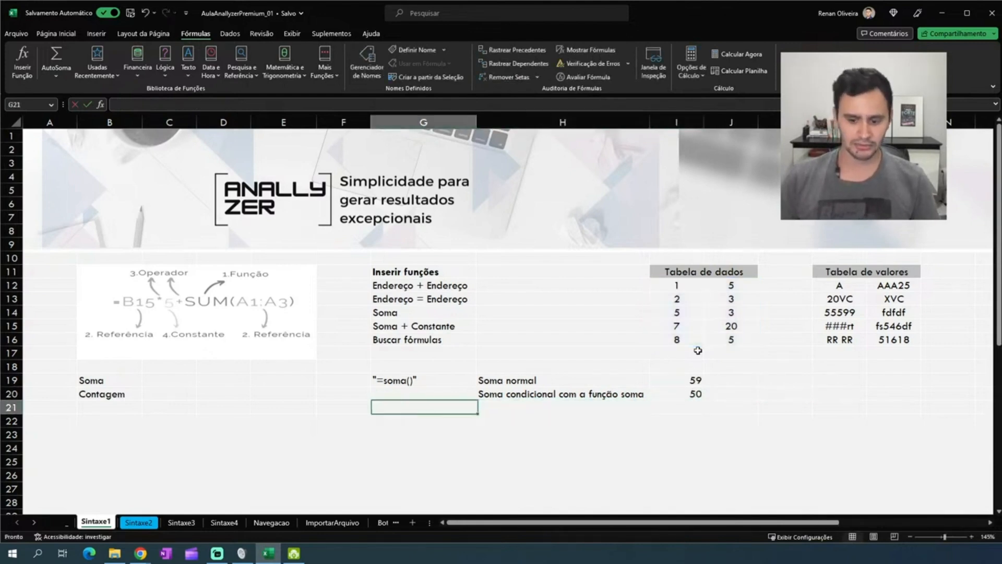
key(Up)
key(ctrl+v)
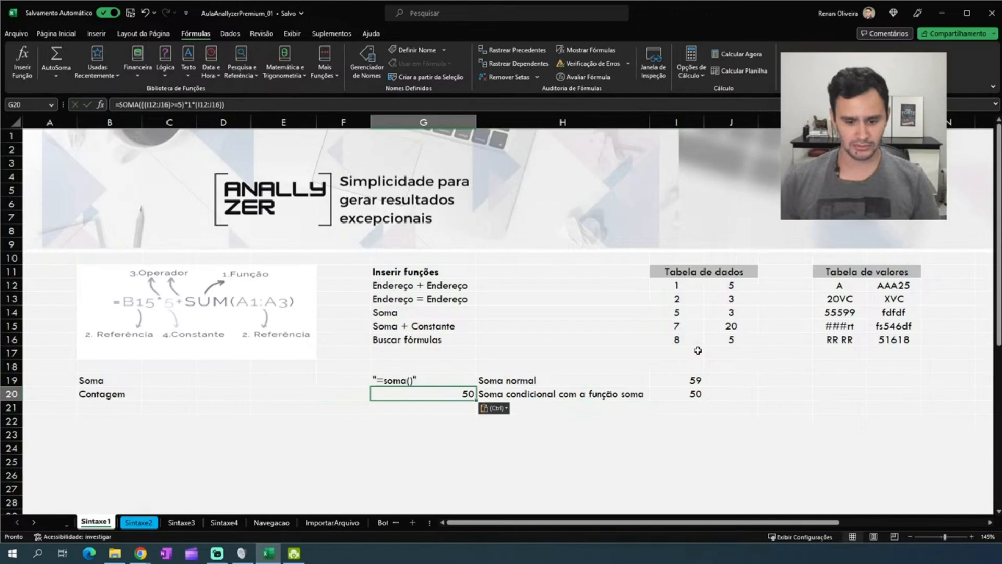
Put an apostrophe before the formula in G20 so that it is stored as text
click(116, 105)
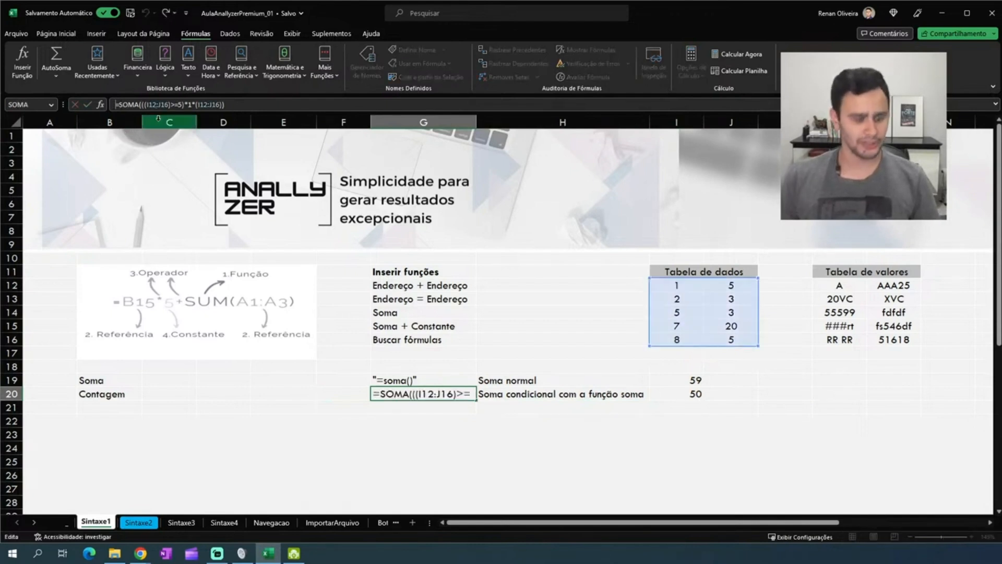
text(')
key(Return)
key(Up)
key(Up)
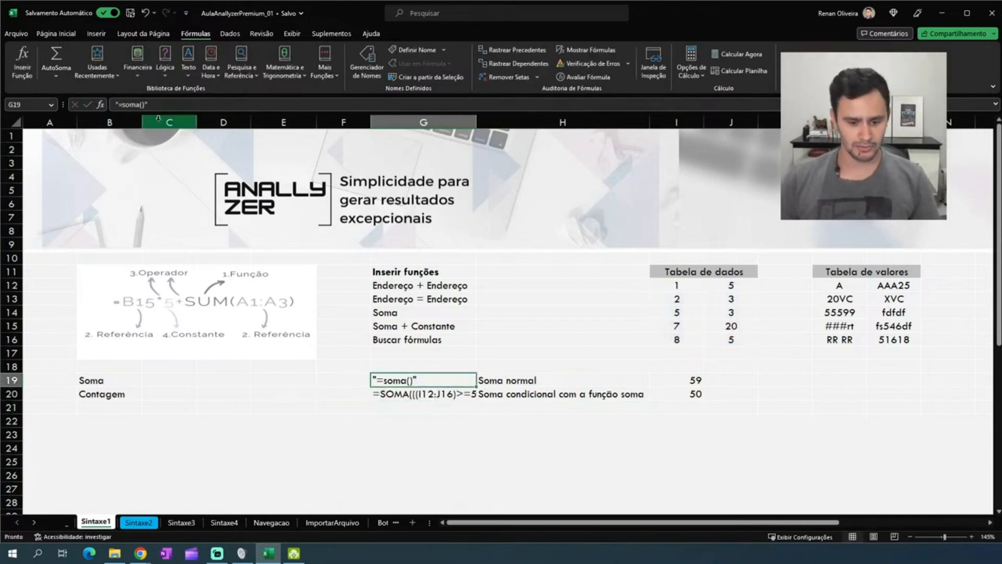
Copy the whole formula text =SOMA(I12:J16) from I19, leaving the cell unchanged
click(682, 379)
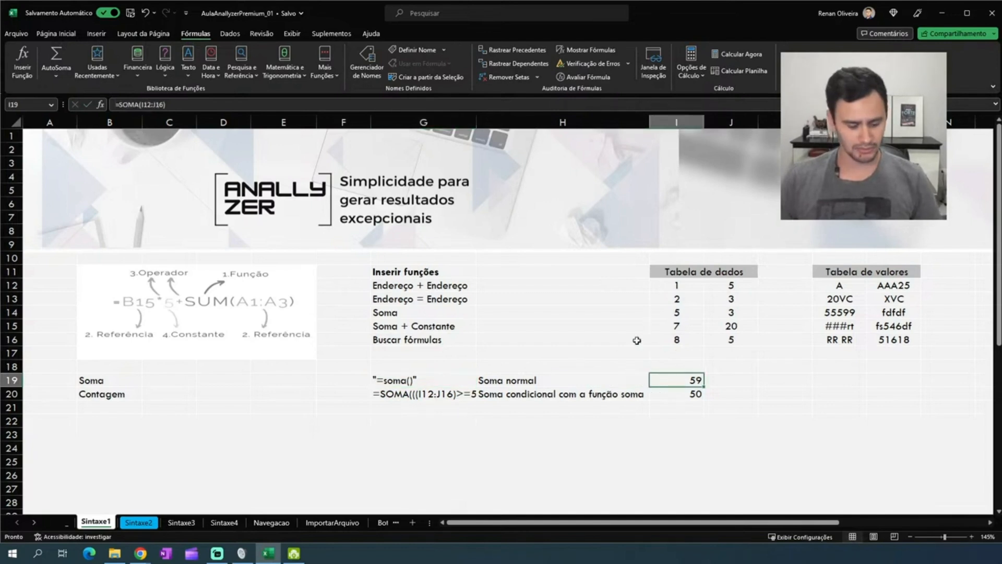
key(F2)
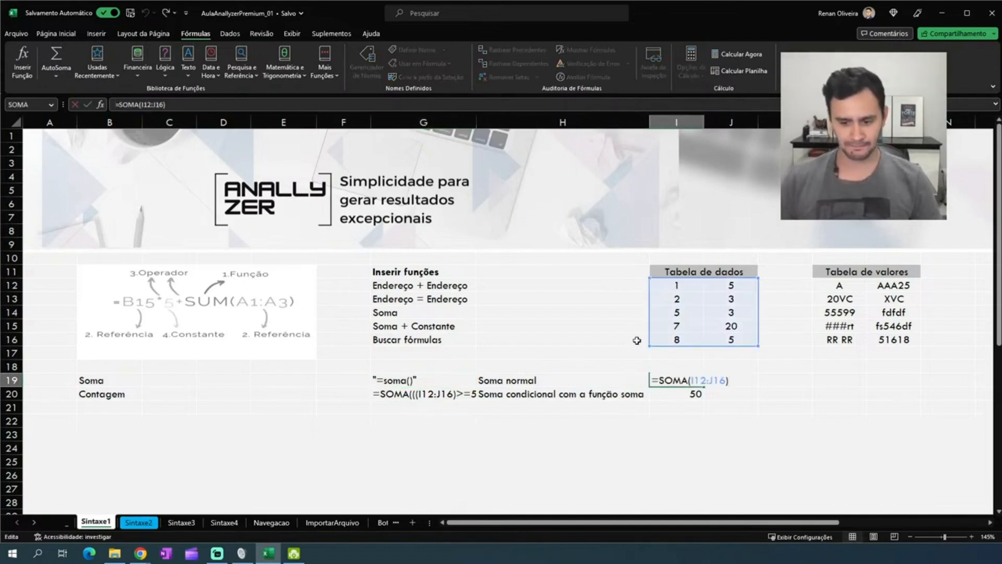
key(shift+Left)
key(shift+Left)
key(shift+Left)
key(shift+Left)
key(shift+Left)
key(shift+Left)
key(shift+Left)
key(shift+Left)
key(shift+Left)
key(shift+Left)
key(shift+Left)
key(shift+Left)
key(shift+Left)
key(shift+Left)
key(ctrl+c)
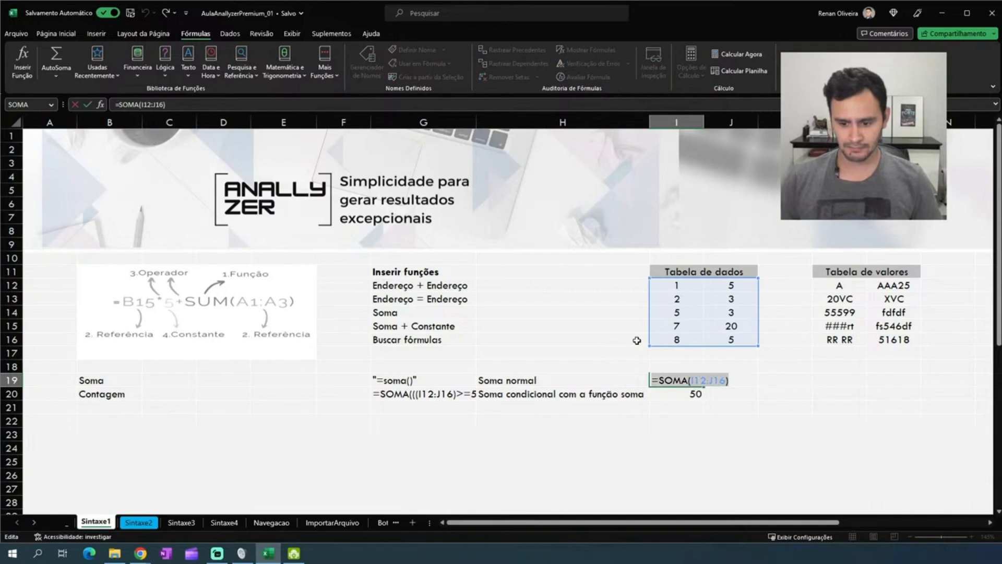
key(Escape)
Replace the G19 content with an apostrophe and the copied formula text, and autofit column G
key(Left)
key(Down)
key(Left)
key(Up)
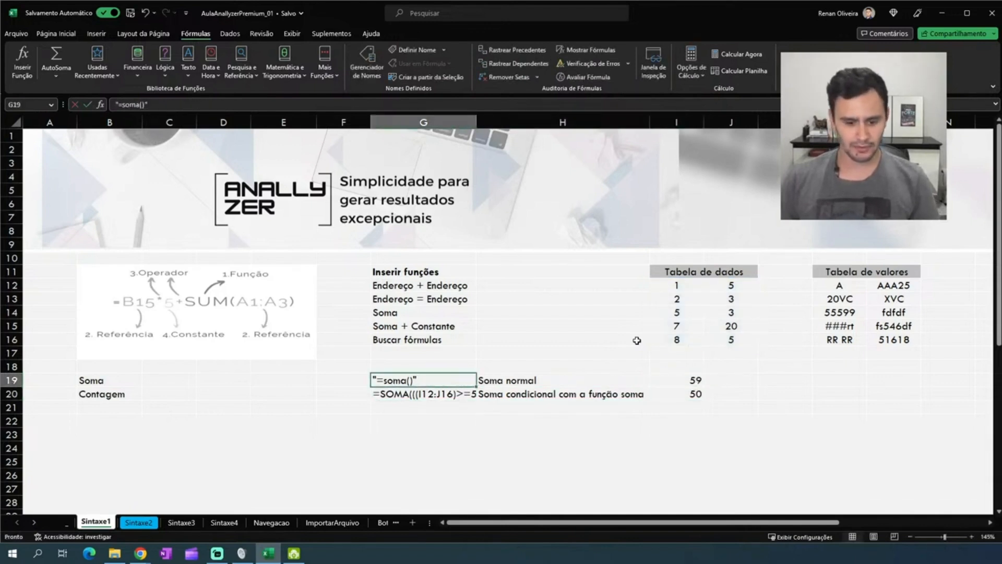
key(Delete)
text(')
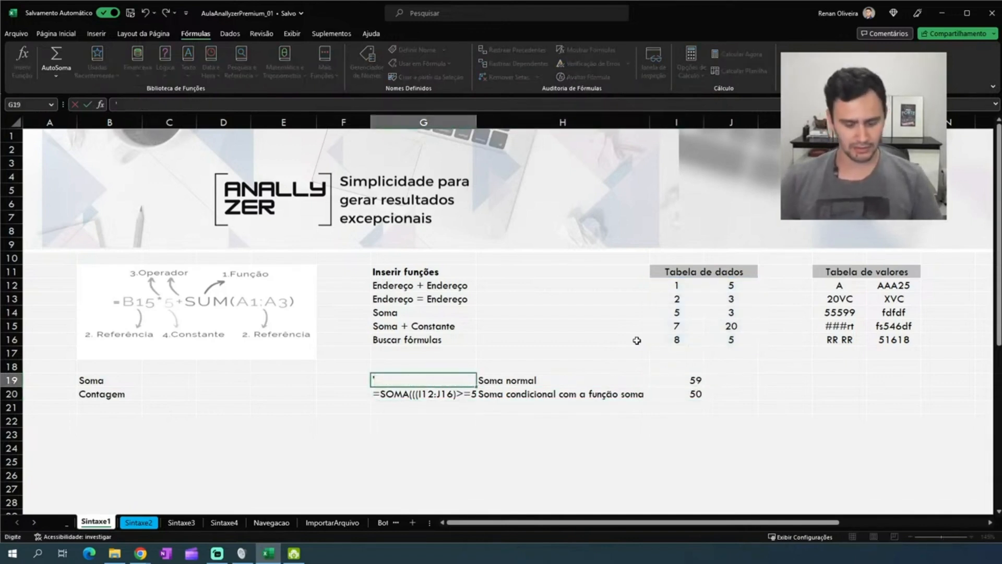
key(ctrl+v)
key(Return)
key(Up)
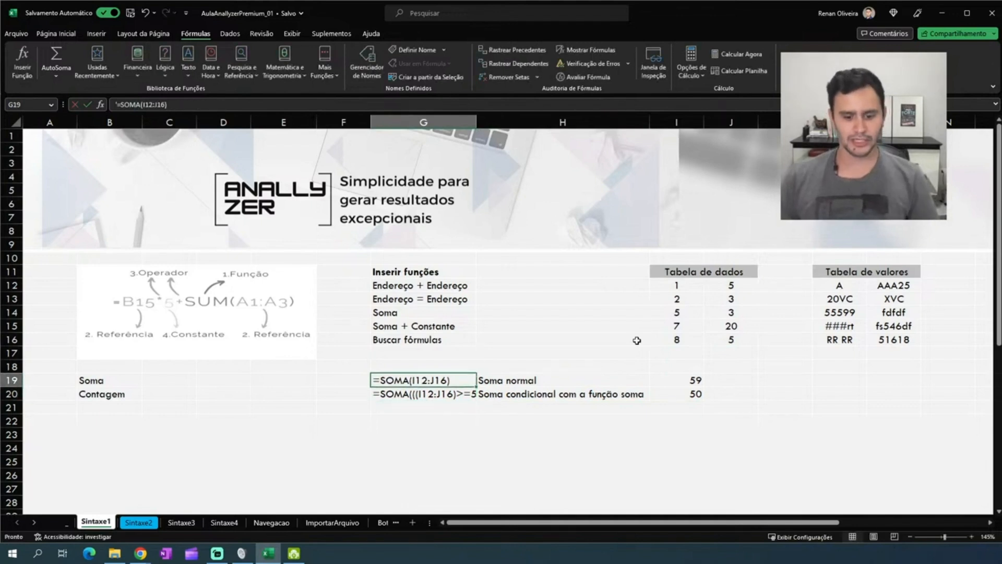
double_click(476, 122)
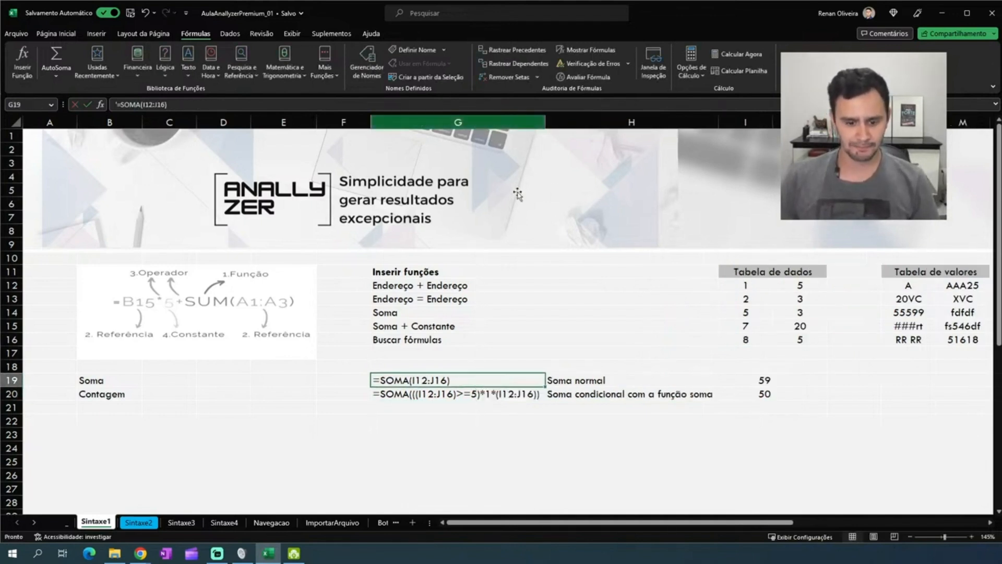
Review the result labels and the Inserir funções list from Endereço + Endereço down to Buscar fórmulas
click(655, 395)
click(697, 380)
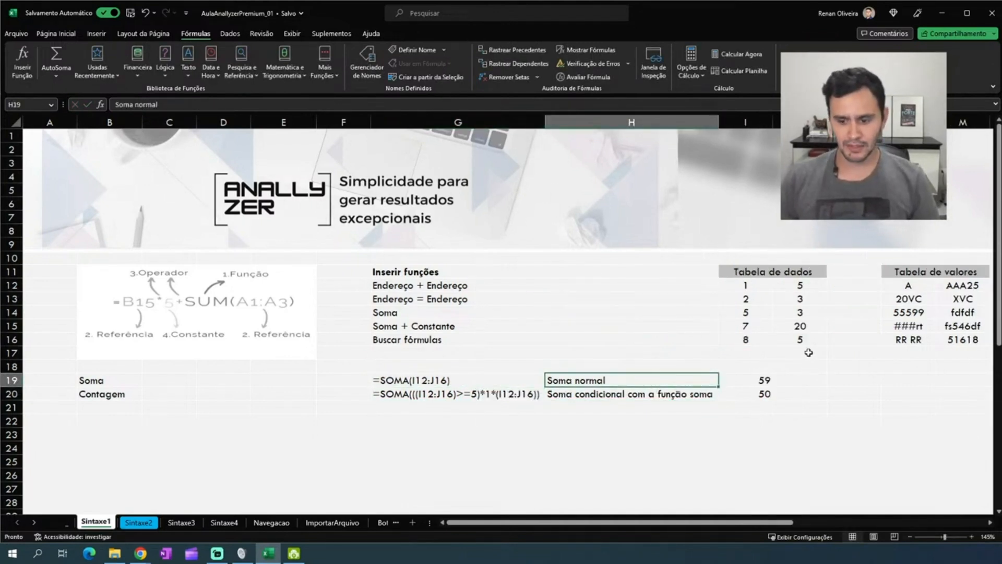
key(Up)
key(Left)
key(Up)
key(Up)
key(Up)
key(Up)
key(Up)
key(Up)
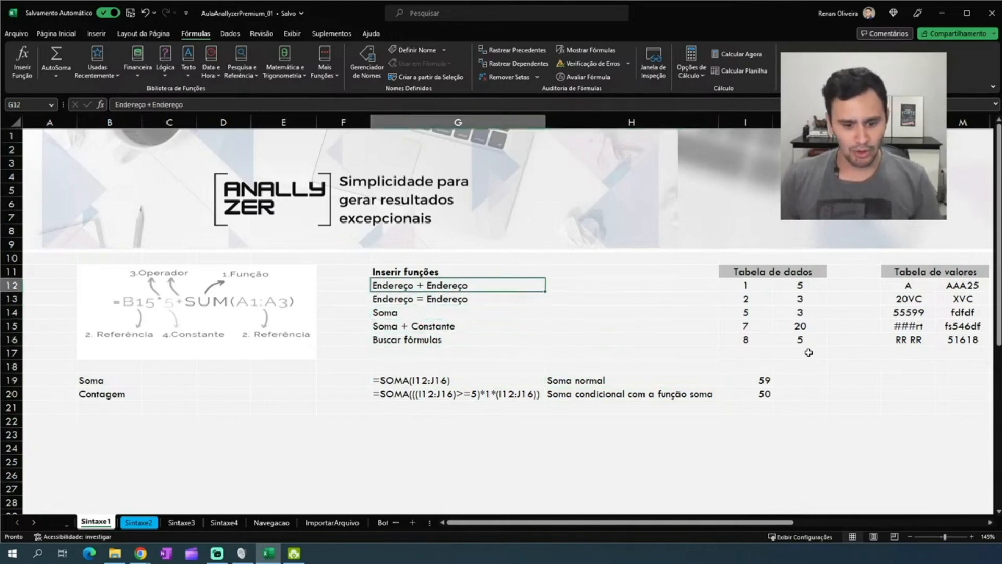
key(Down)
key(Down)
key(Down)
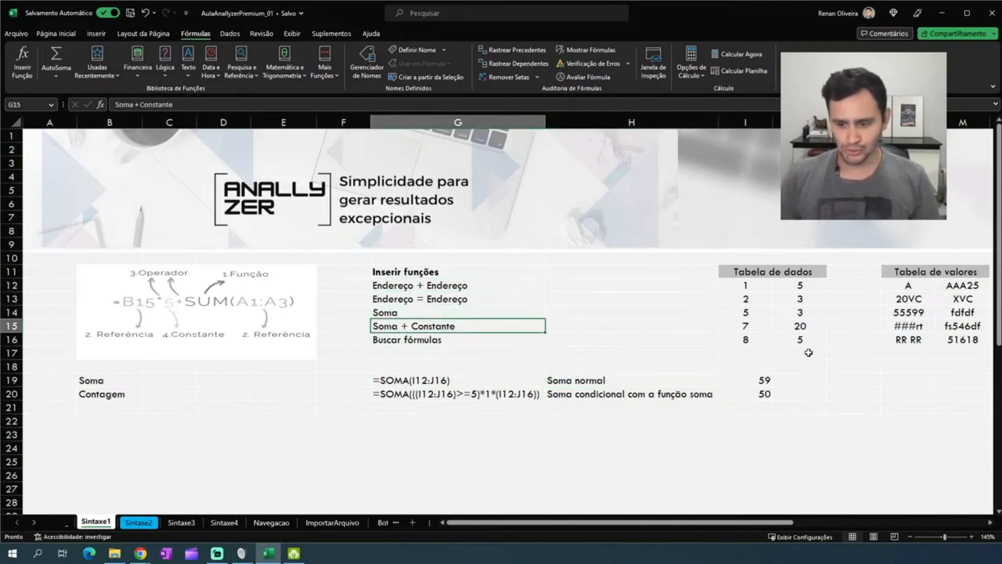
key(Down)
key(Down)
key(Down)
Enter the label "Soma com Constantes" in H21, below the conditional sum label
key(Right)
key(Down)
key(Down)
key(Down)
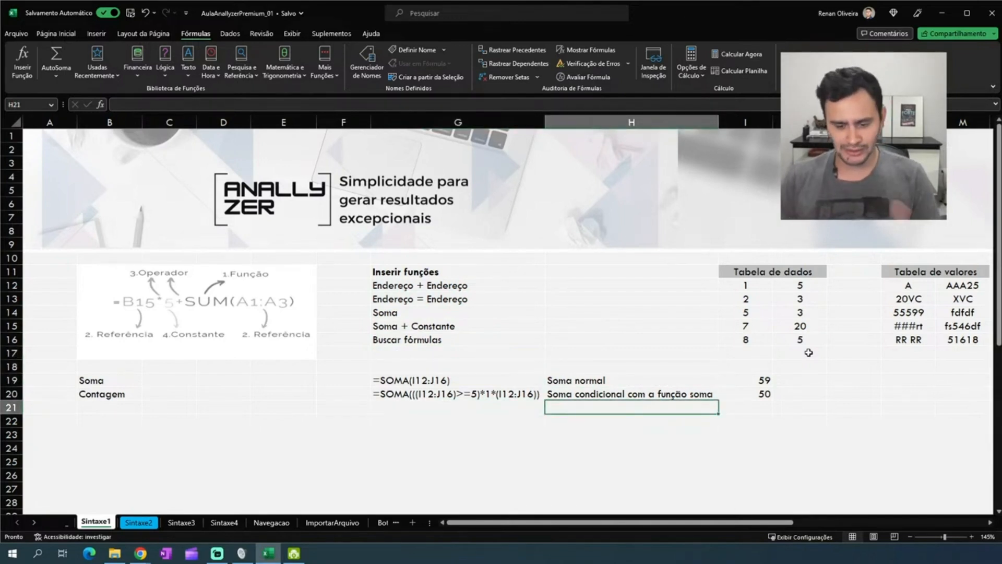
key(ctrl+apostrophe)
text(ma)
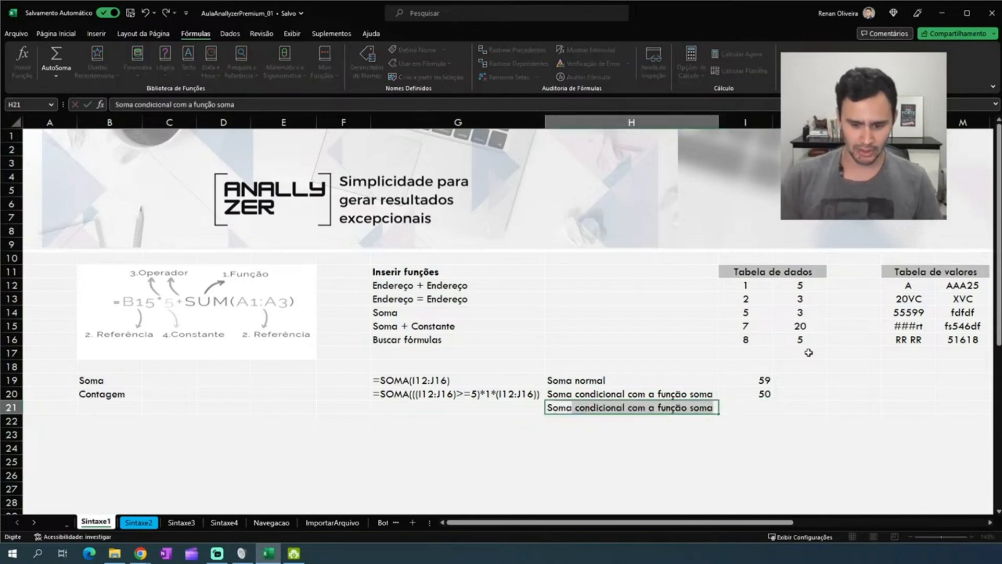
key(Escape)
text(Soma)
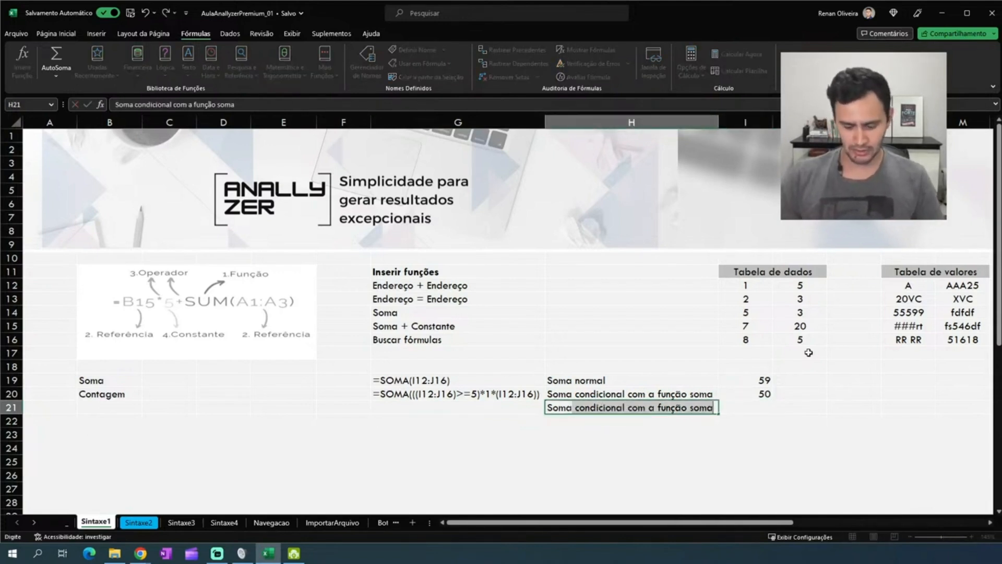
text( com )
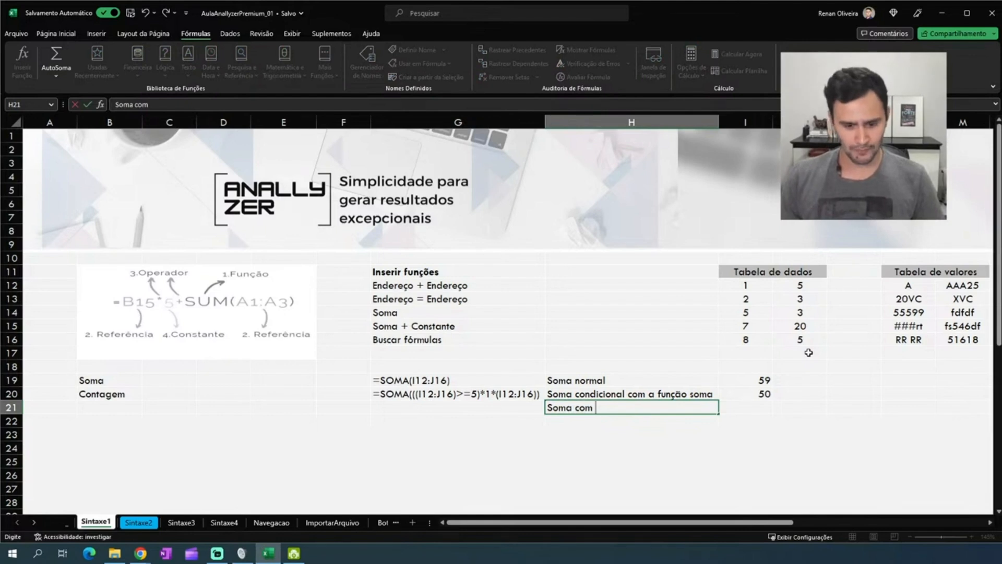
text(Constantes)
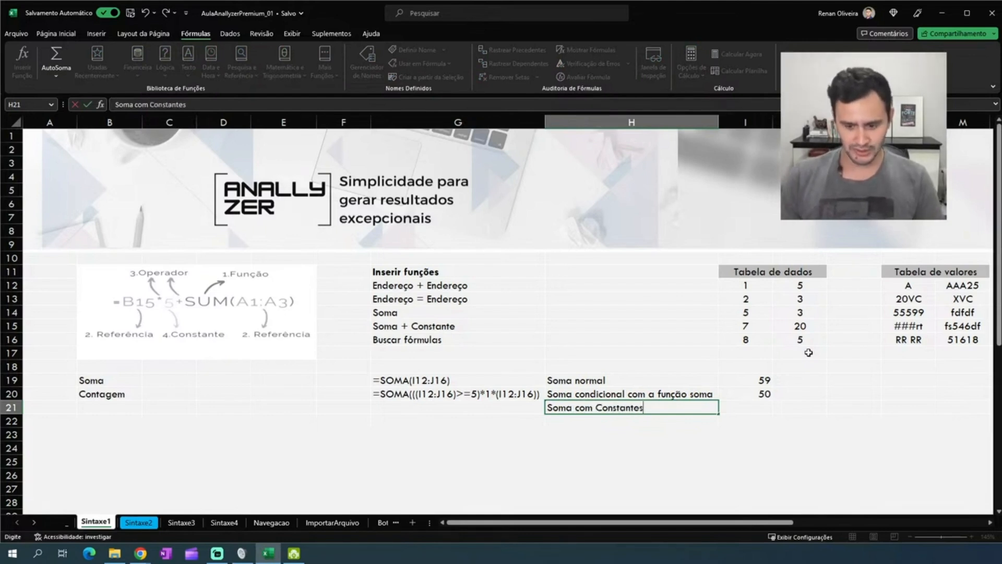
key(Return)
key(Up)
key(Up)
key(Right)
key(Down)
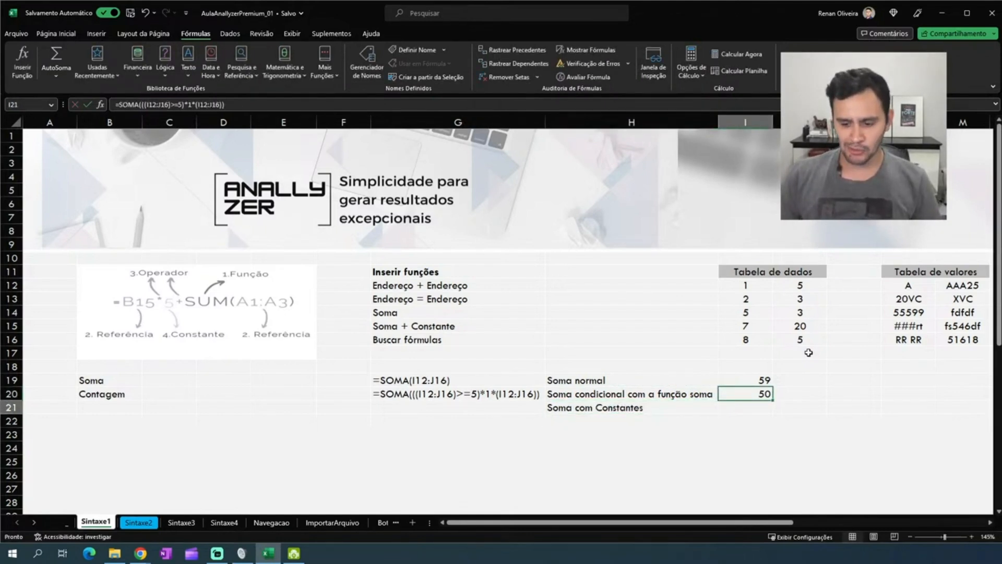
text(=soma()
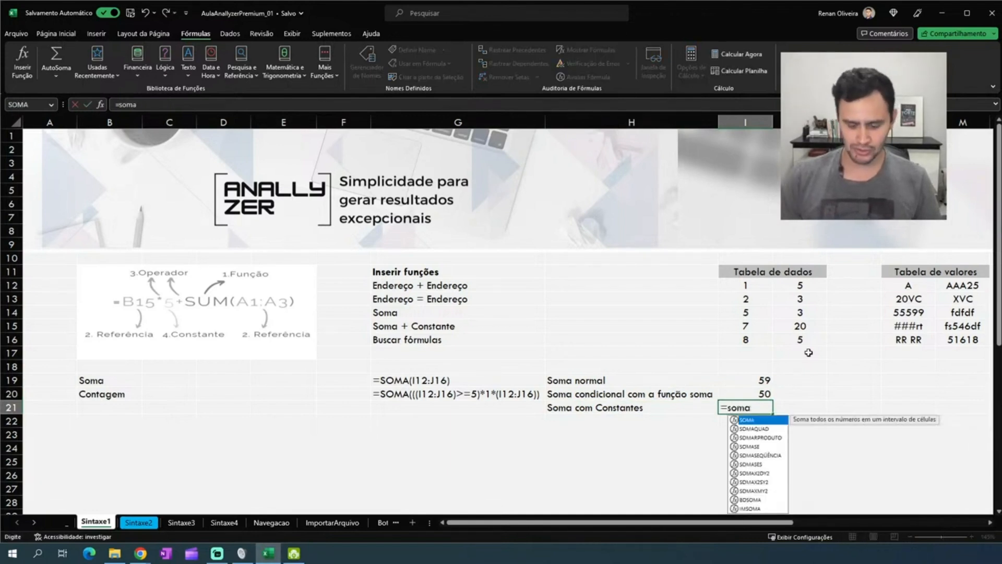
key(Up)
key(Up)
key(Up)
key(Up)
key(Up)
key(Up)
key(Up)
key(Up)
key(Up)
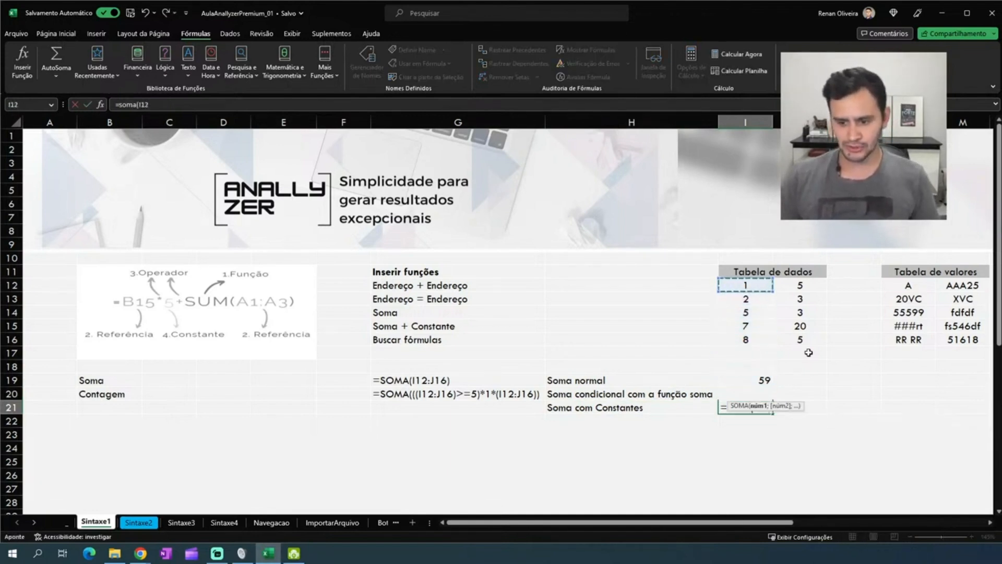
key(shift+Right)
key(shift+Down)
key(shift+Down)
key(shift+Down)
key(shift+Down)
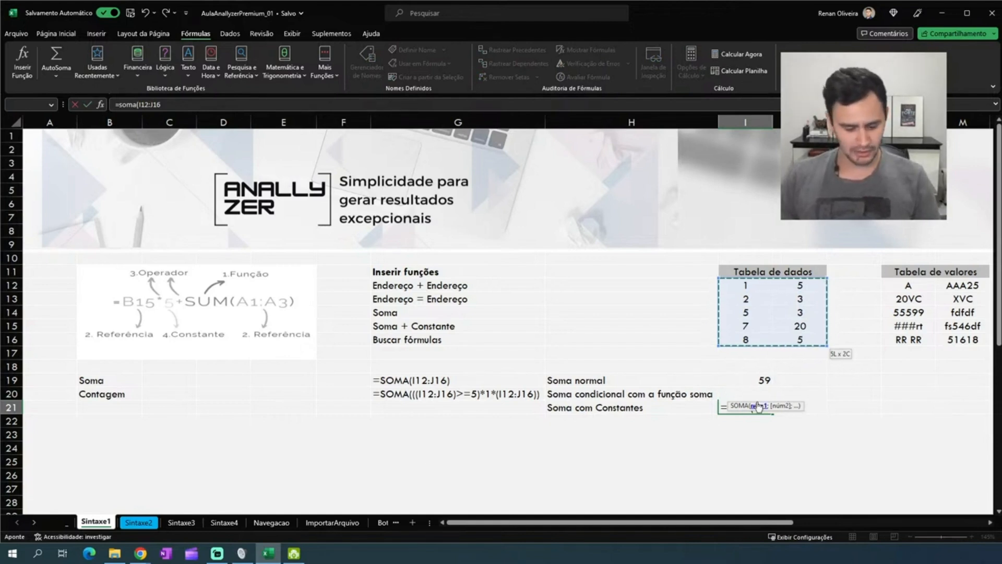
key(F2)
key(Return)
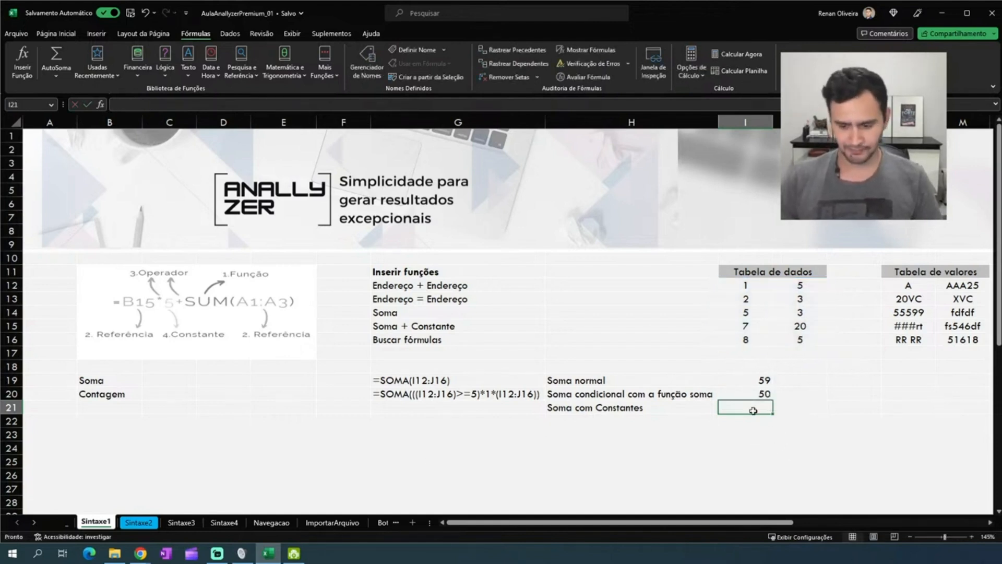
Enter =SOMA(I12:J16;10,5) in I21 to sum the Tabela de dados values plus the constant 10,5
scroll(760, 366, up, 2)
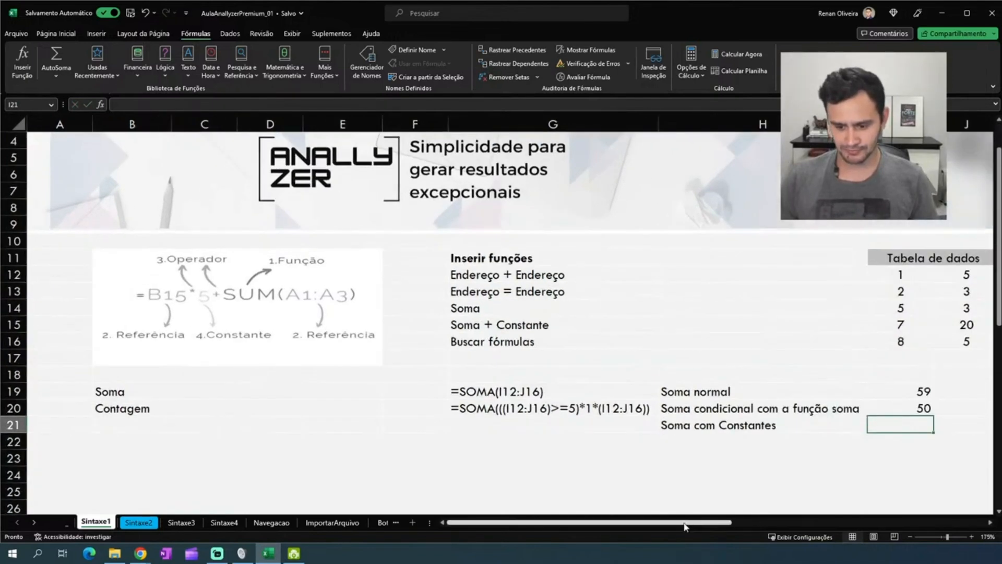
drag(687, 523, 830, 523)
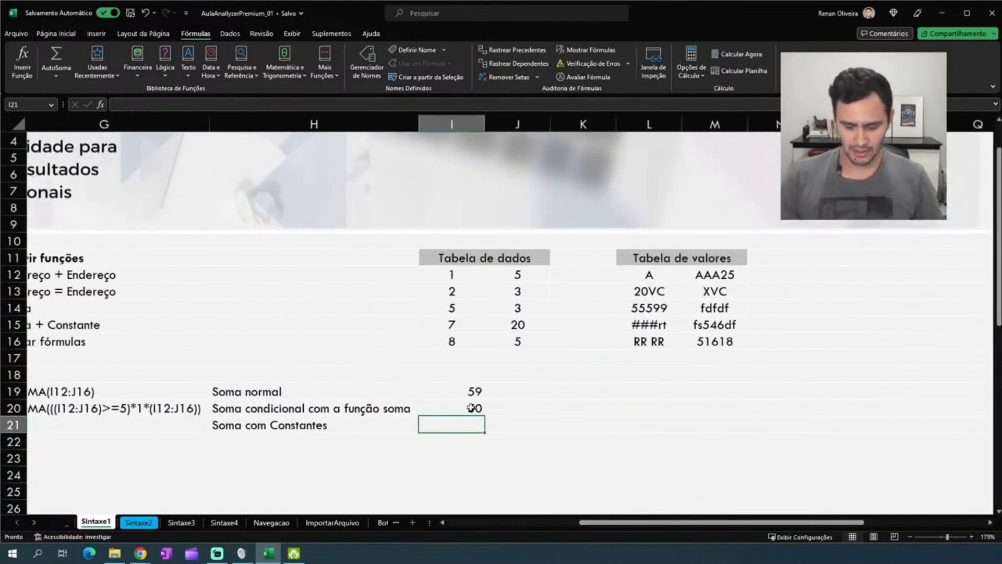
text(=siom)
key(BackSpace)
key(BackSpace)
key(BackSpace)
text(oma()
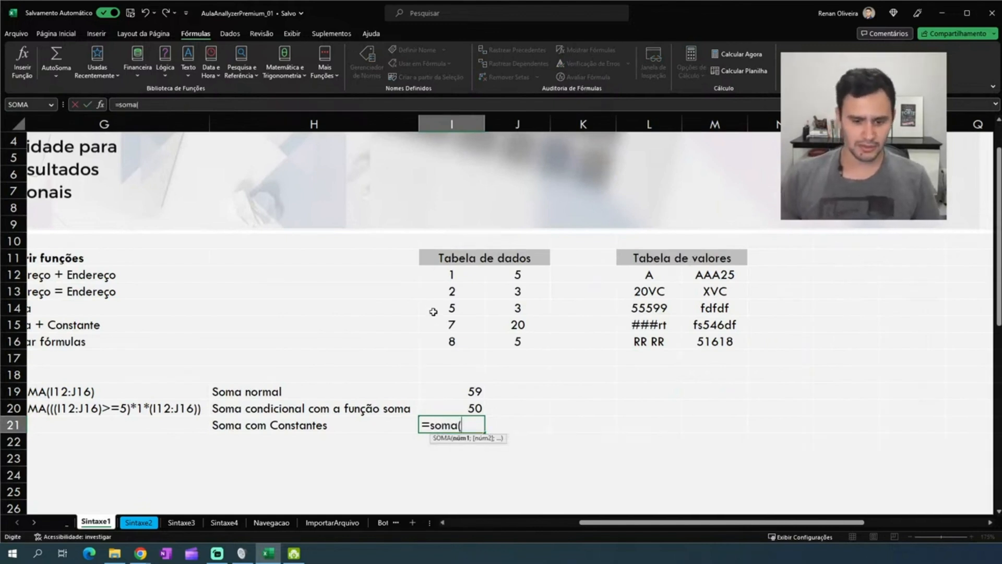
drag(449, 276, 520, 341)
text(;)
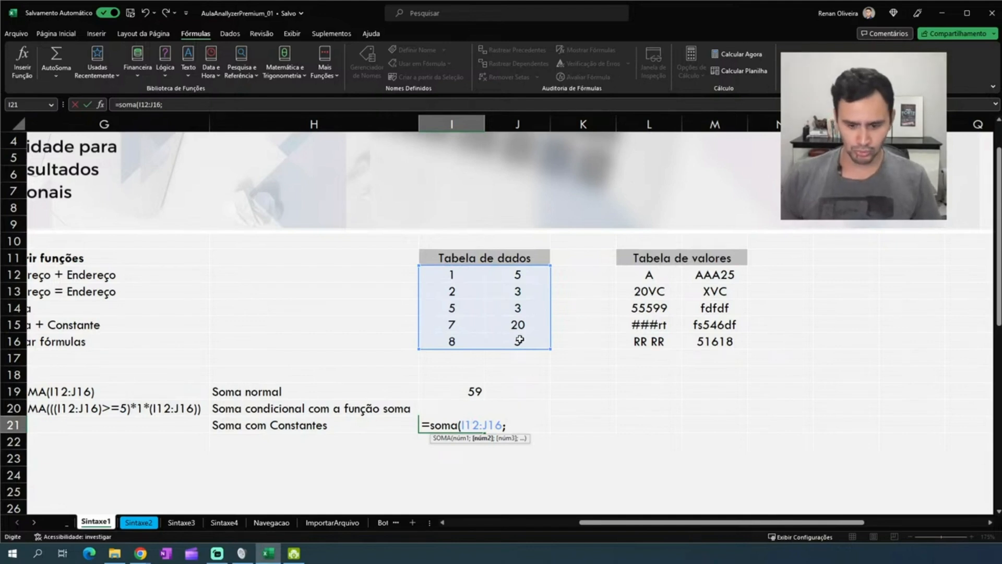
text(10)
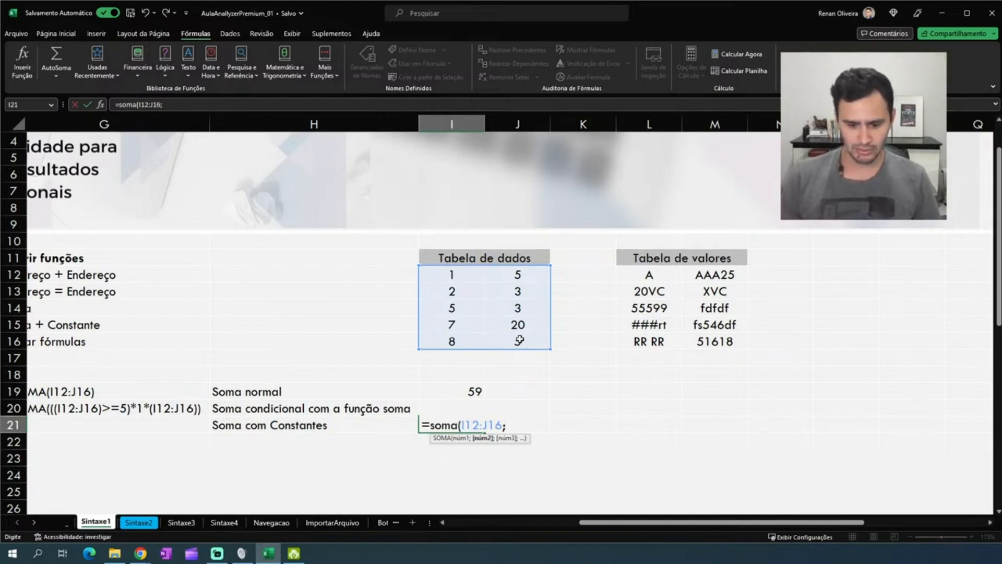
text(,)
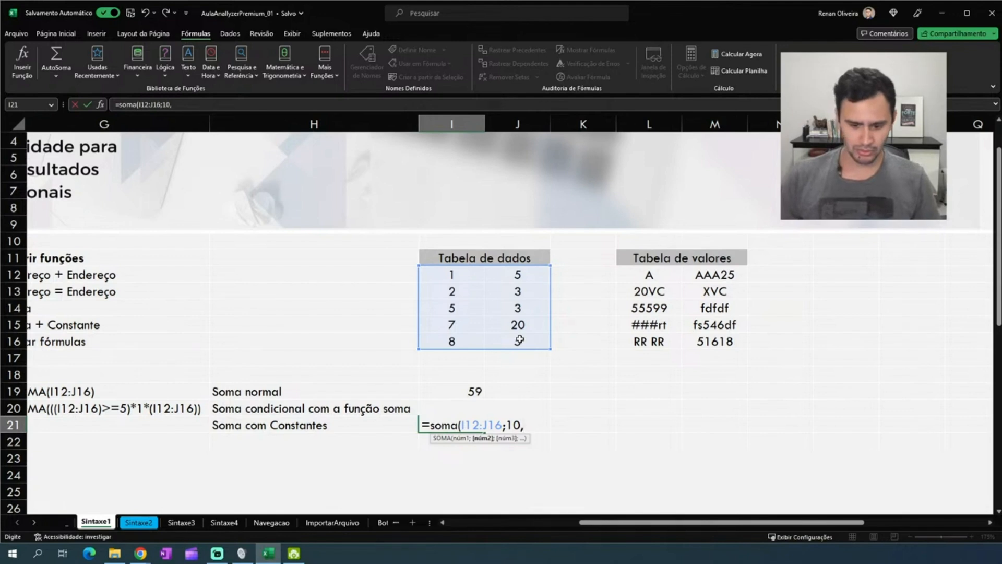
text(5))
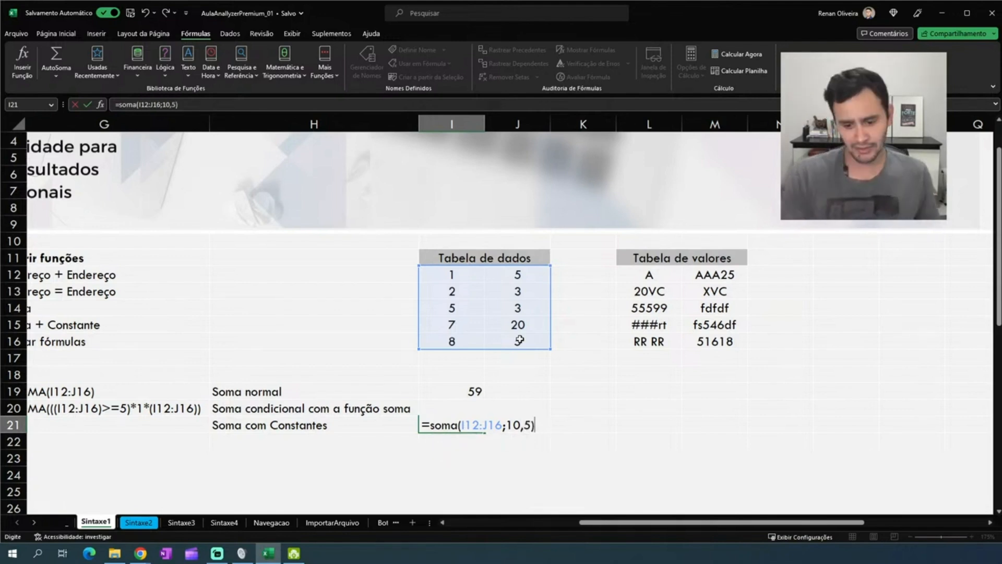
key(ctrl+Return)
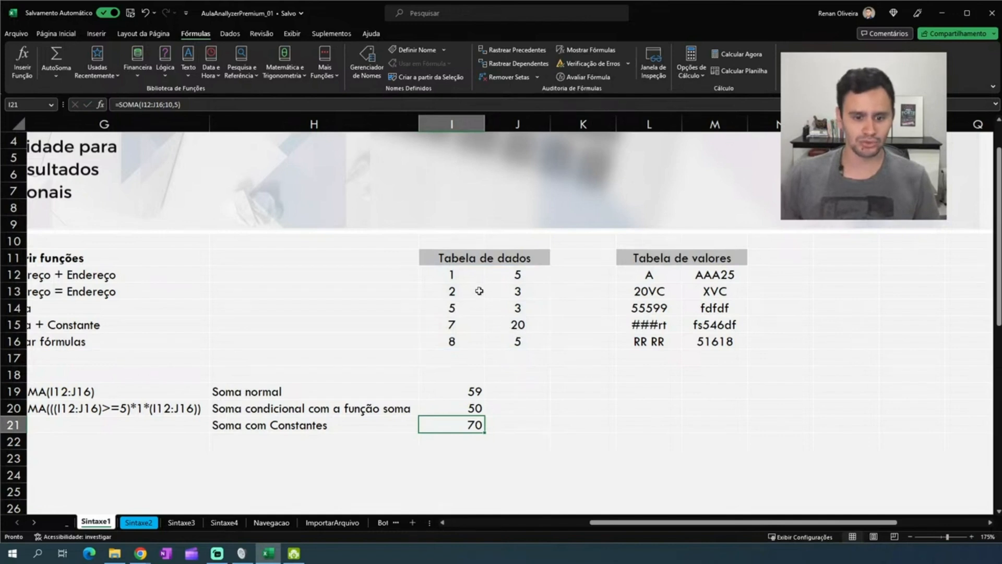
Increase the number format of I21 to one decimal place and keep that cell selected
click(56, 33)
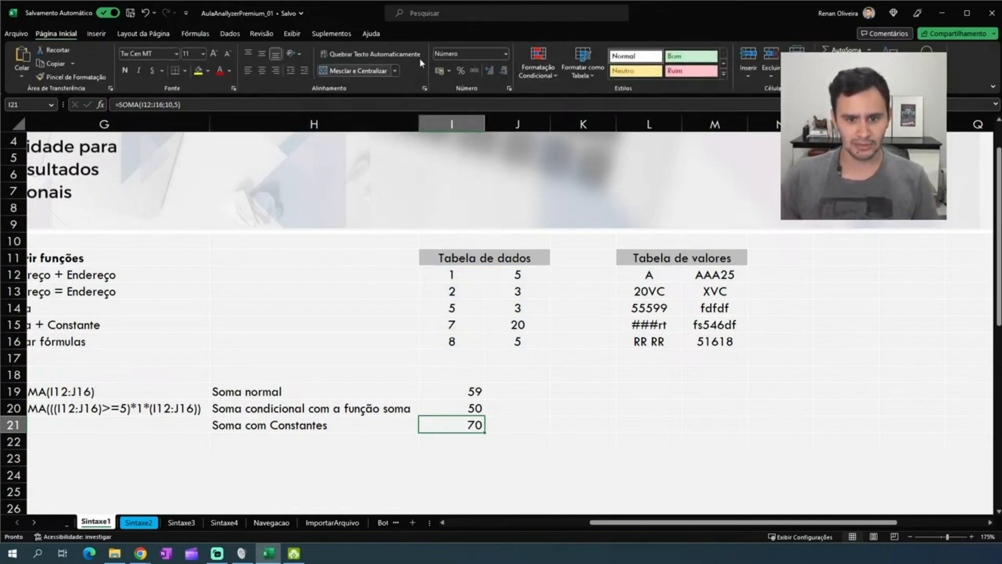
click(490, 70)
click(505, 408)
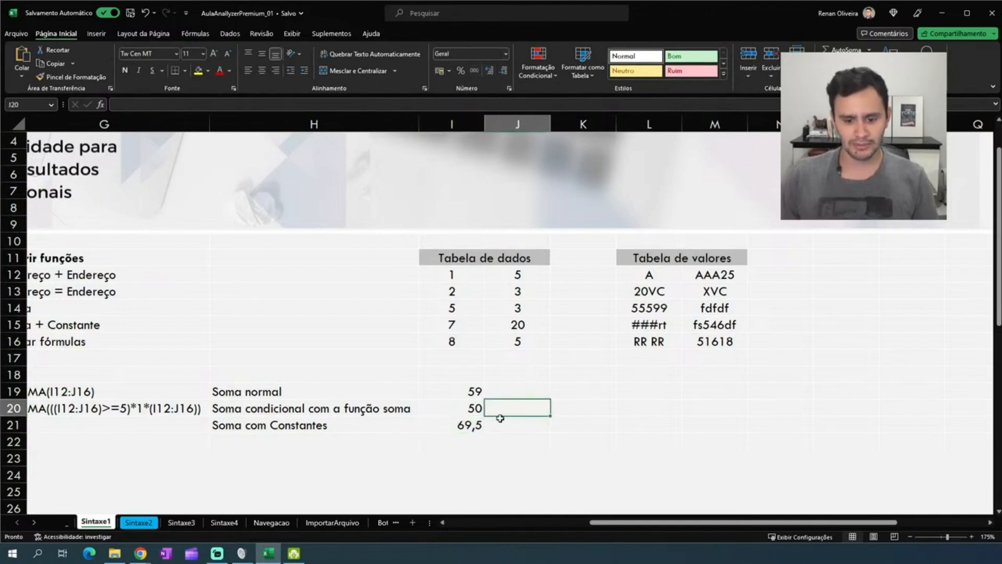
click(473, 425)
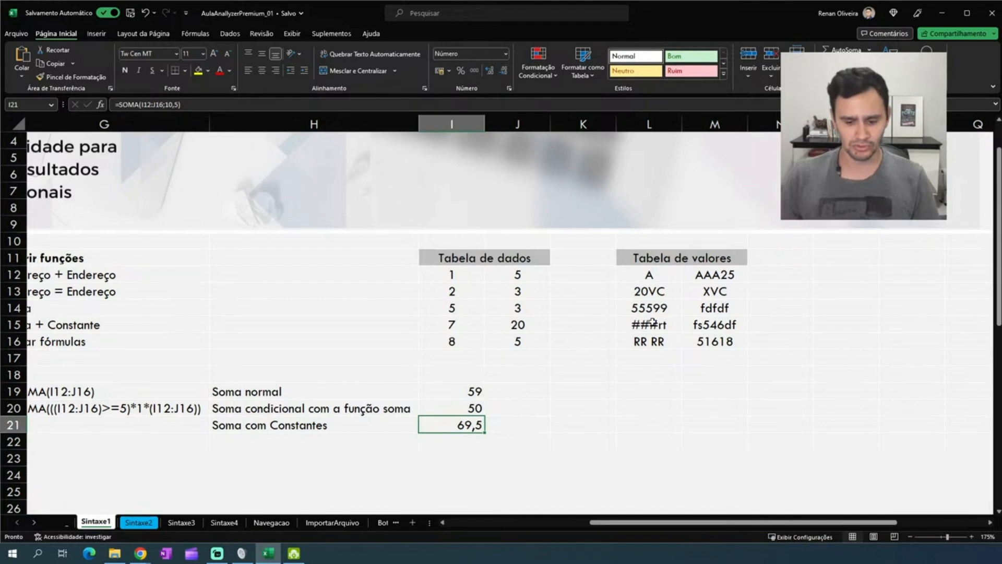
key(Down)
key(Down)
key(Up)
key(Up)
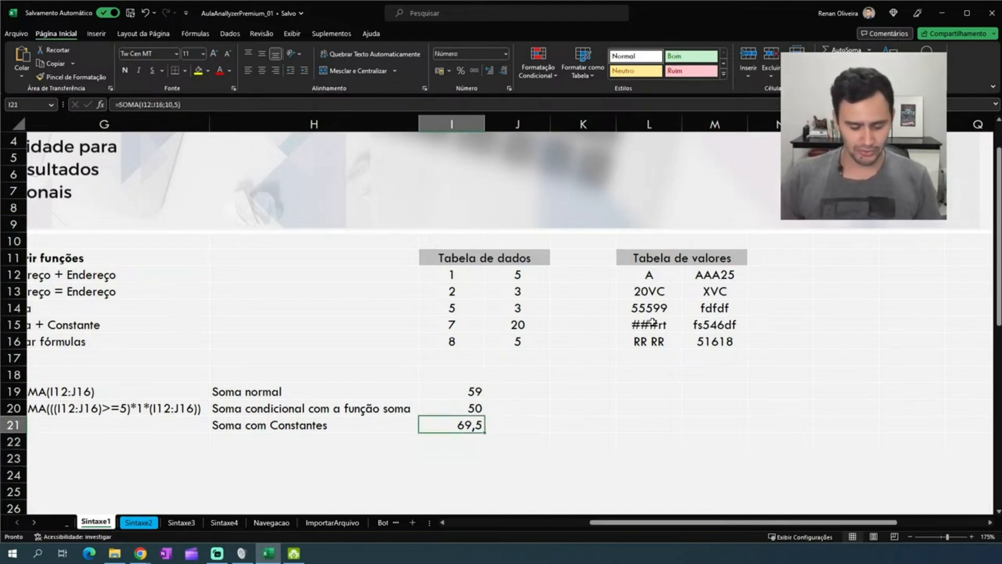
Replace the arguments of the I21 formula with constants only, making it =SOMA(10;10;10)
key(F2)
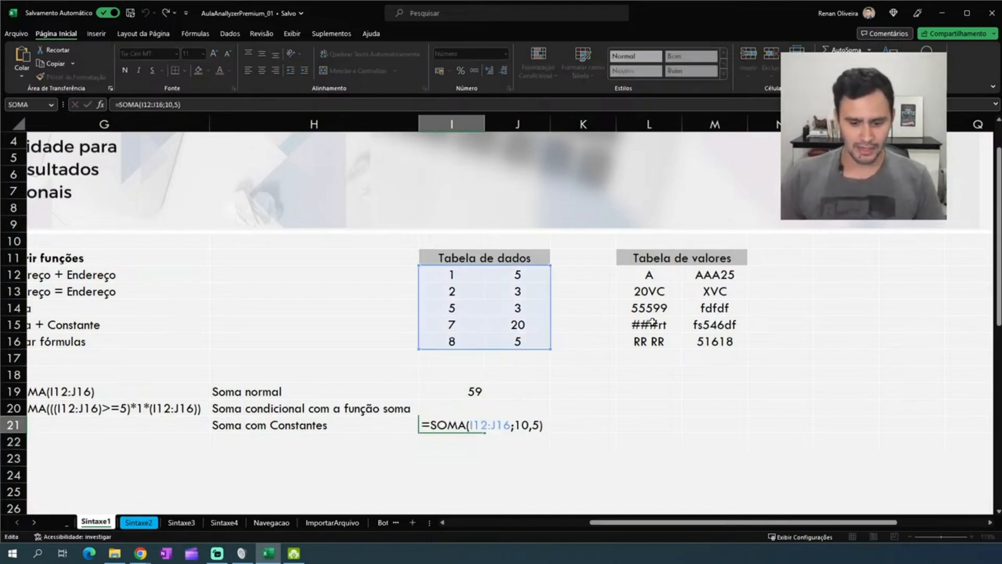
key(BackSpace)
key(BackSpace)
key(BackSpace)
key(BackSpace)
key(BackSpace)
key(BackSpace)
key(BackSpace)
key(BackSpace)
key(BackSpace)
key(BackSpace)
key(BackSpace)
key(BackSpace)
key(BackSpace)
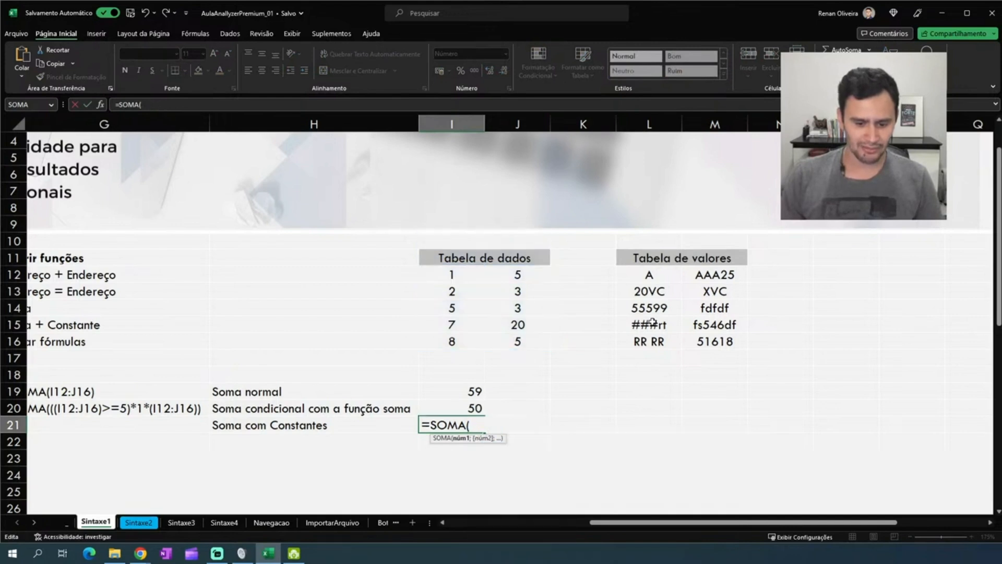
text(10;1)
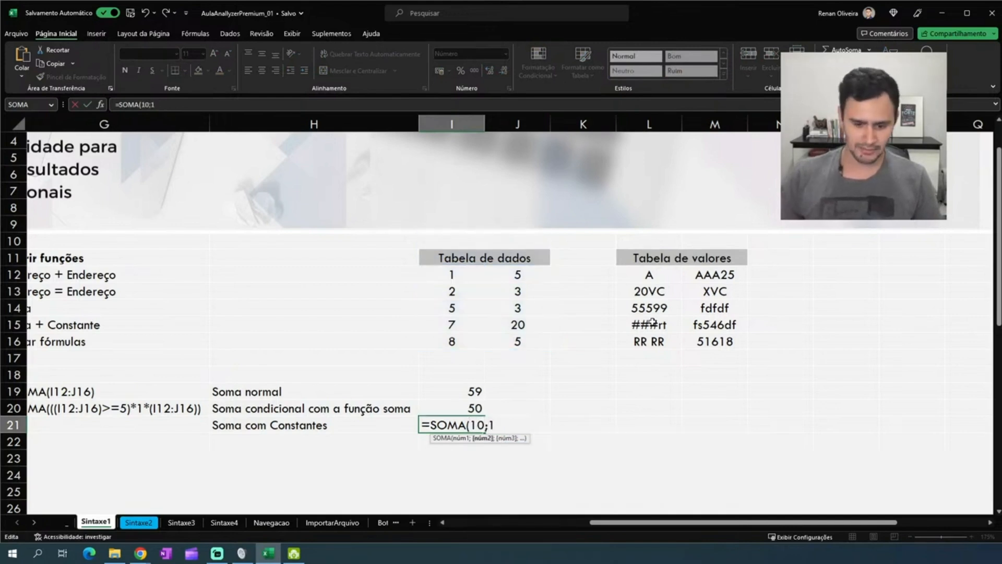
text(0;10))
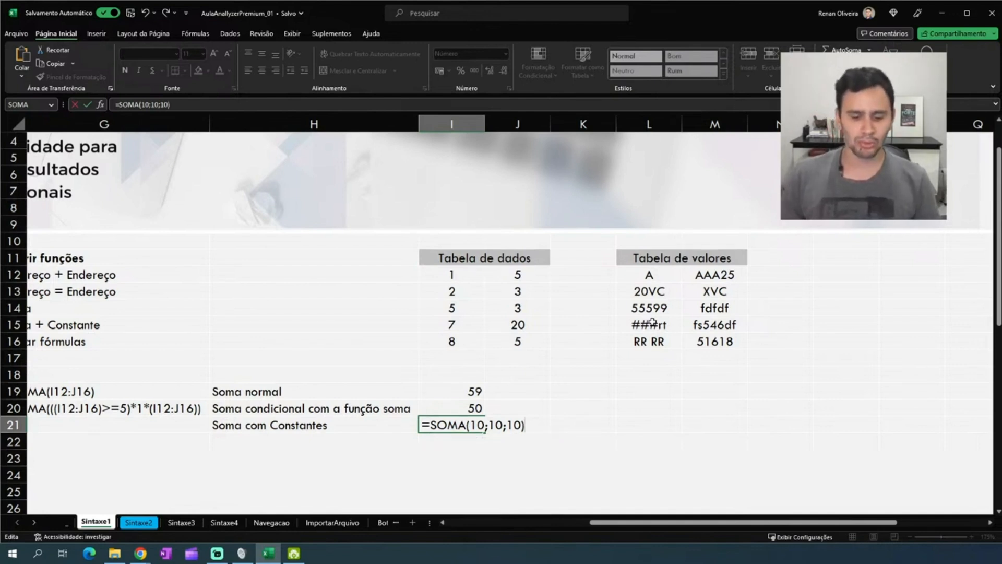
key(Return)
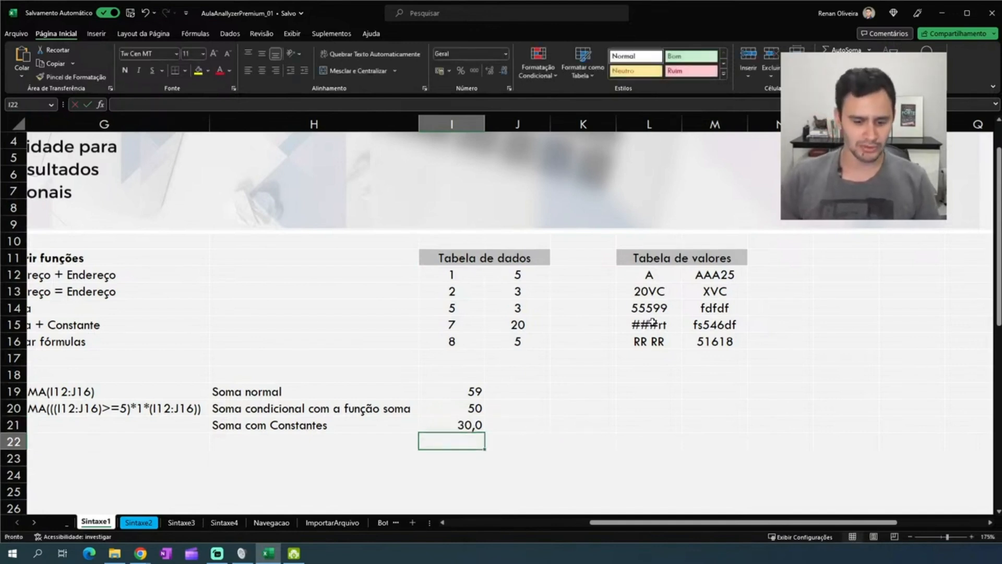
key(Up)
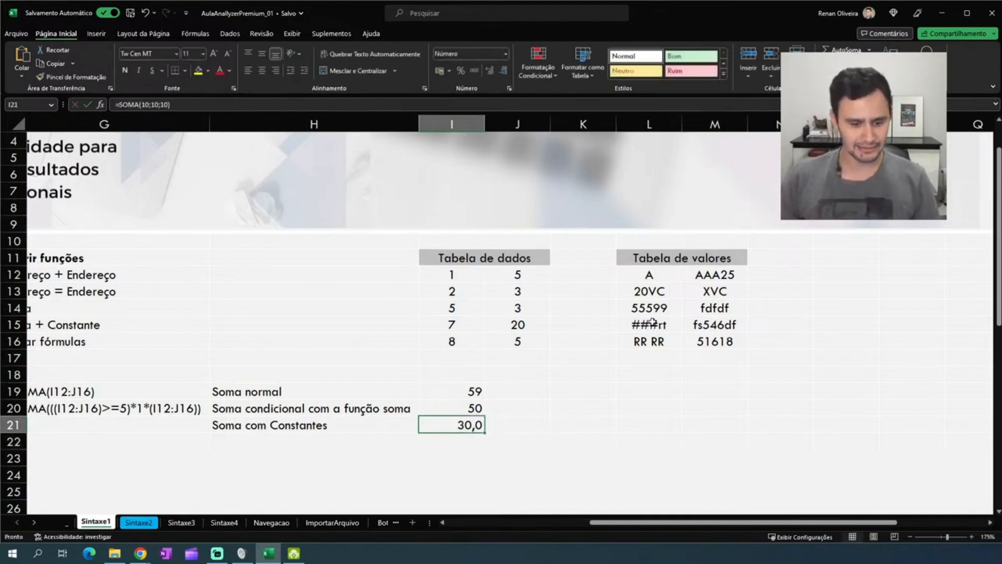
key(Left)
key(Left)
key(Right)
key(Right)
key(Left)
key(Right)
key(Right)
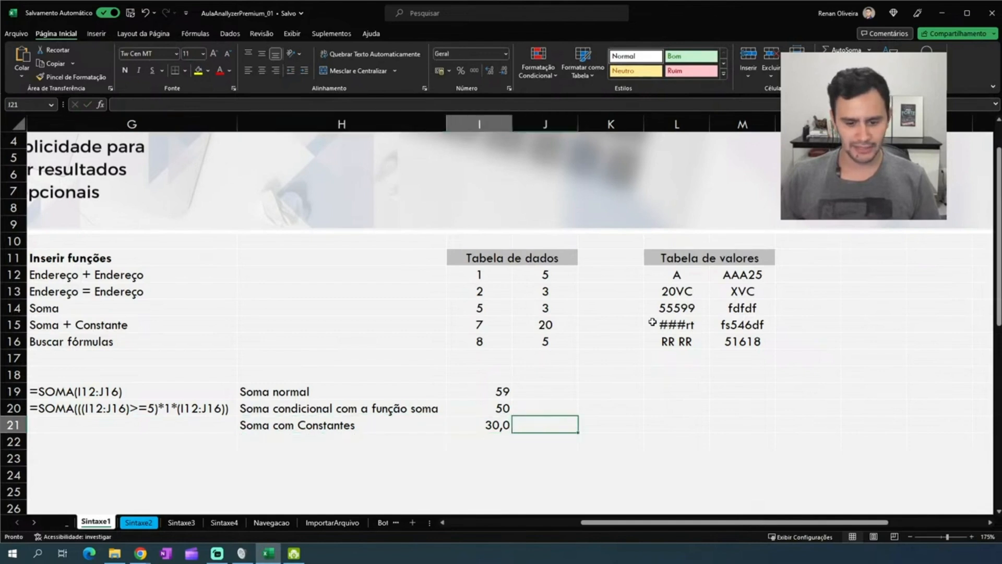
key(Left)
key(Left)
key(Right)
key(Right)
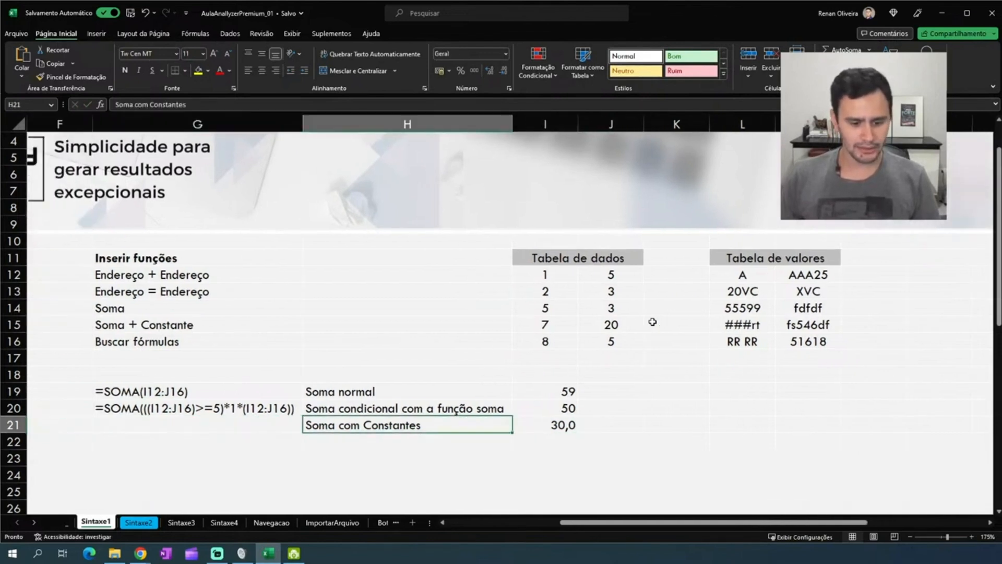
Copy the whole formula text =SOMA(10;10;10) from I21 and leave cell editing without changes
key(Right)
key(F2)
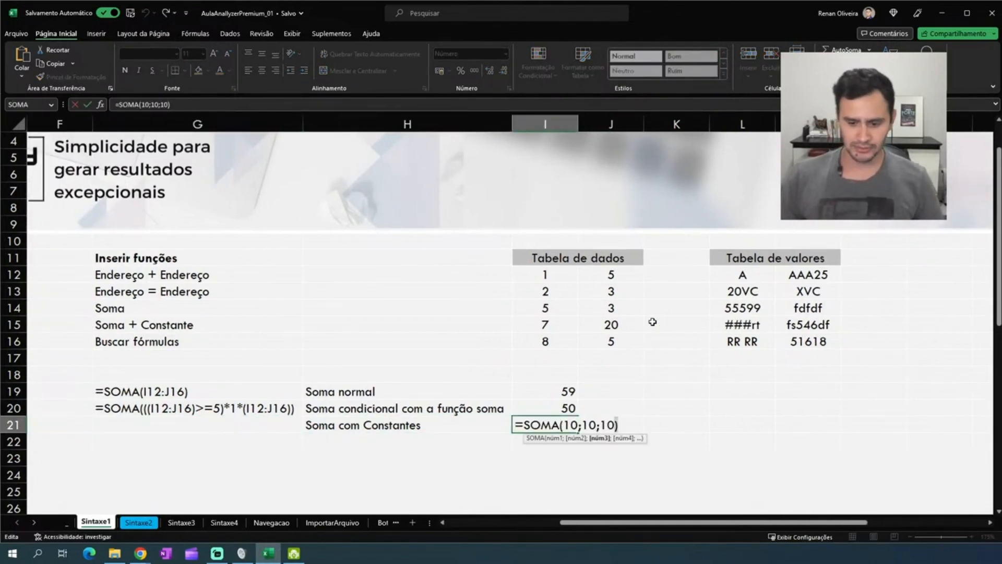
key(shift+Left)
key(shift+Left)
key(shift+Left)
key(shift+Left)
key(shift+Left)
key(shift+Left)
key(shift+Left)
key(shift+Left)
key(shift+Left)
key(shift+Left)
key(shift+Left)
key(shift+Left)
key(shift+Left)
key(shift+Left)
key(shift+Left)
key(ctrl+c)
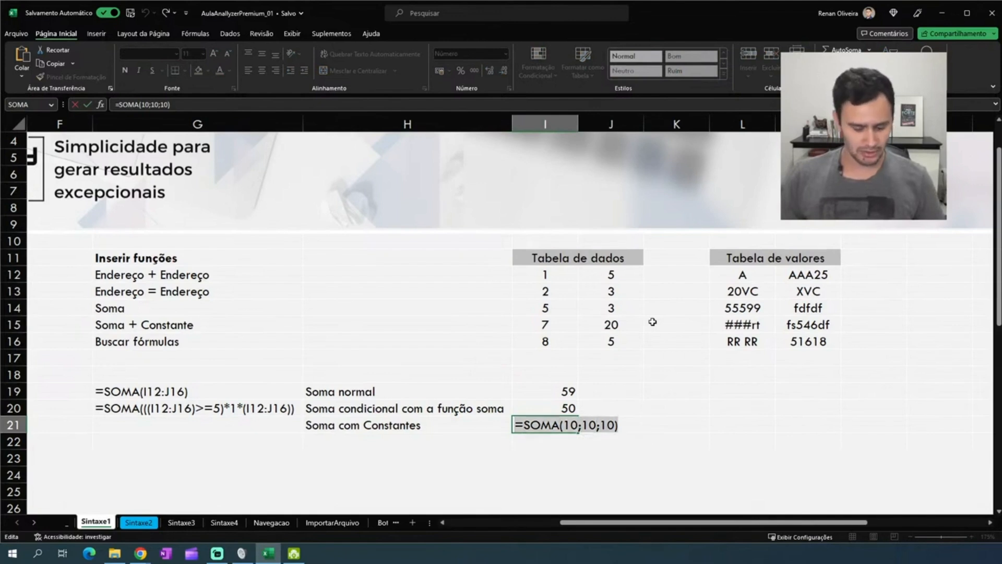
key(Escape)
Enter an apostrophe and the copied formula =SOMA(10;10;10) as text in G21, and go back up to G19
key(Left)
key(Left)
key(Left)
key(Right)
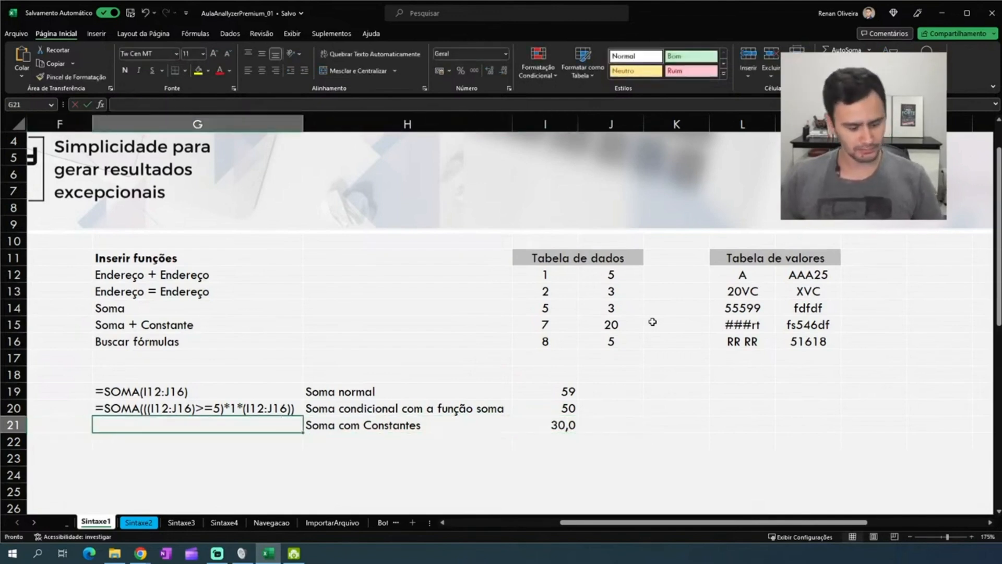
text(')
key(ctrl+v)
key(Return)
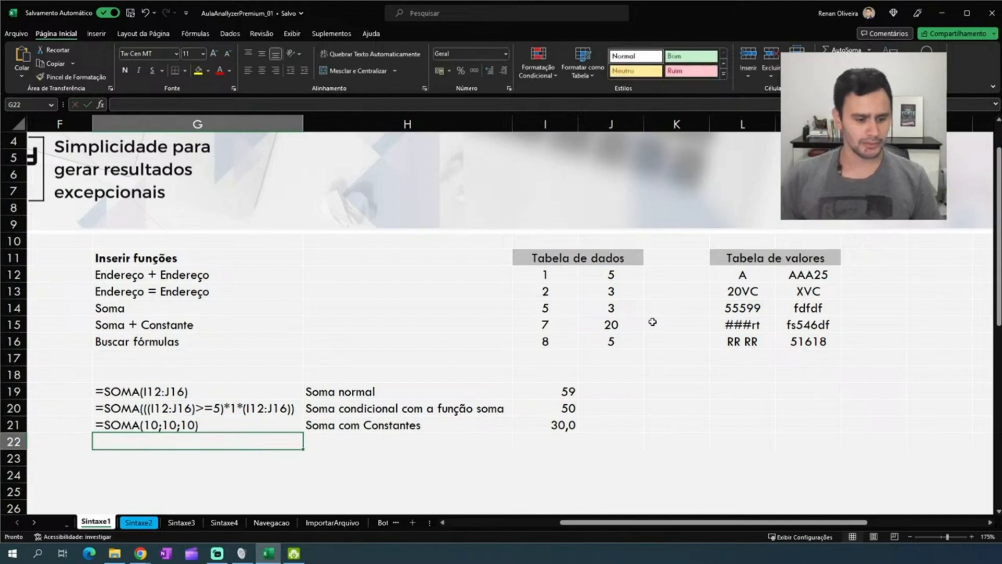
key(Up)
key(Up)
key(Up)
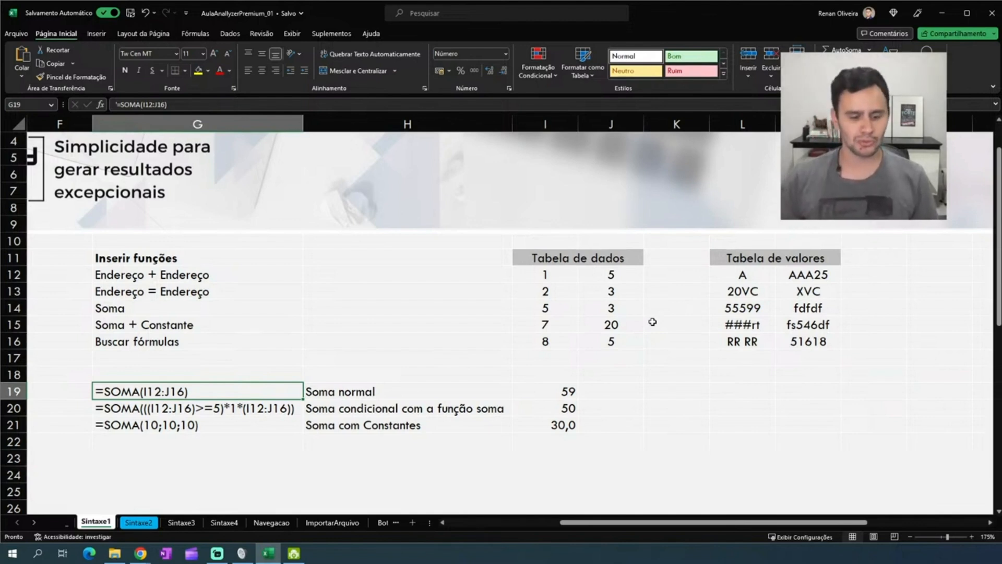
Enter the label ContValores in K19 and widen column K slightly so the text fits
key(Right)
key(Right)
key(Right)
key(Right)
key(Right)
key(Right)
key(Right)
key(Right)
key(Right)
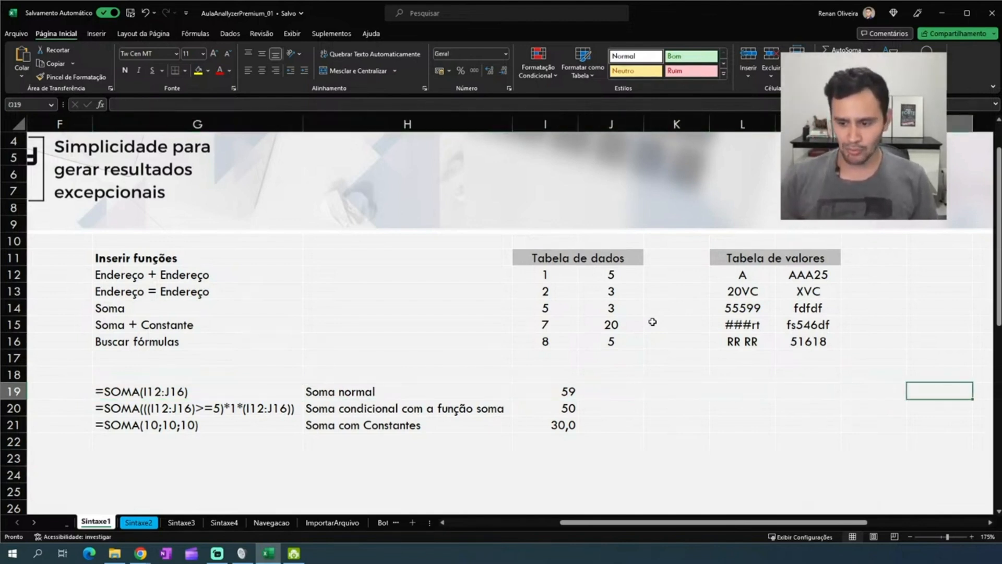
key(Left)
key(Left)
key(Left)
key(Left)
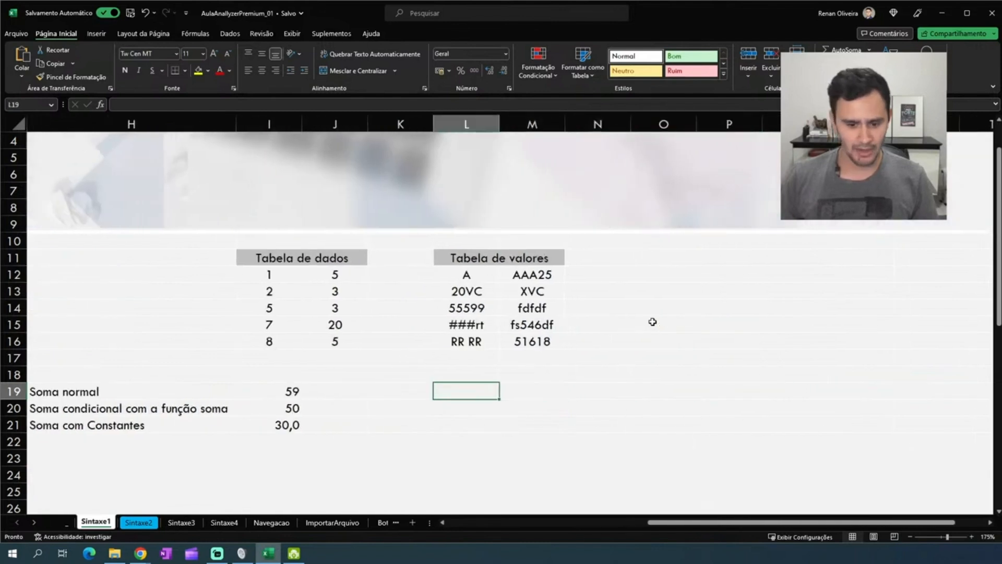
key(Left)
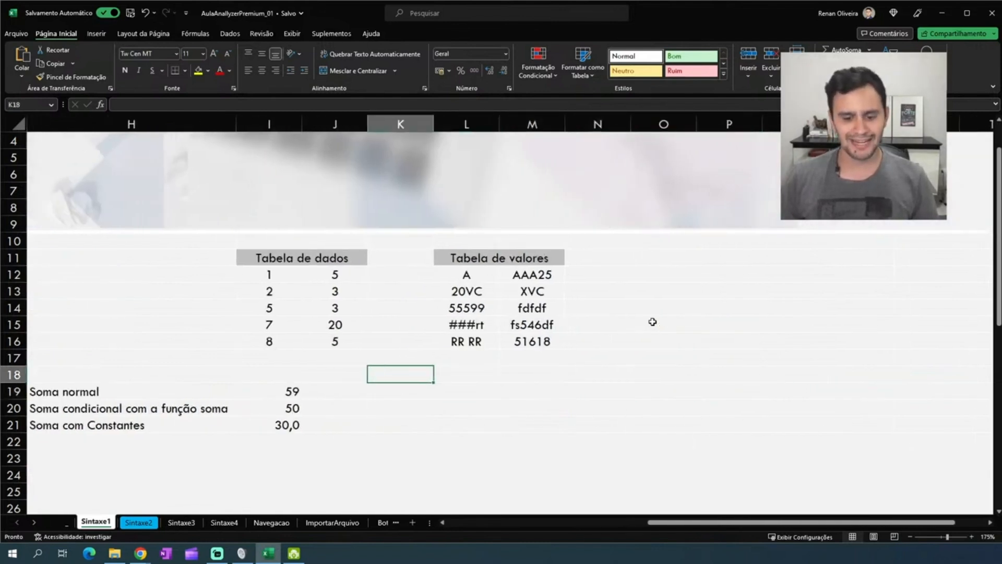
key(Right)
key(Left)
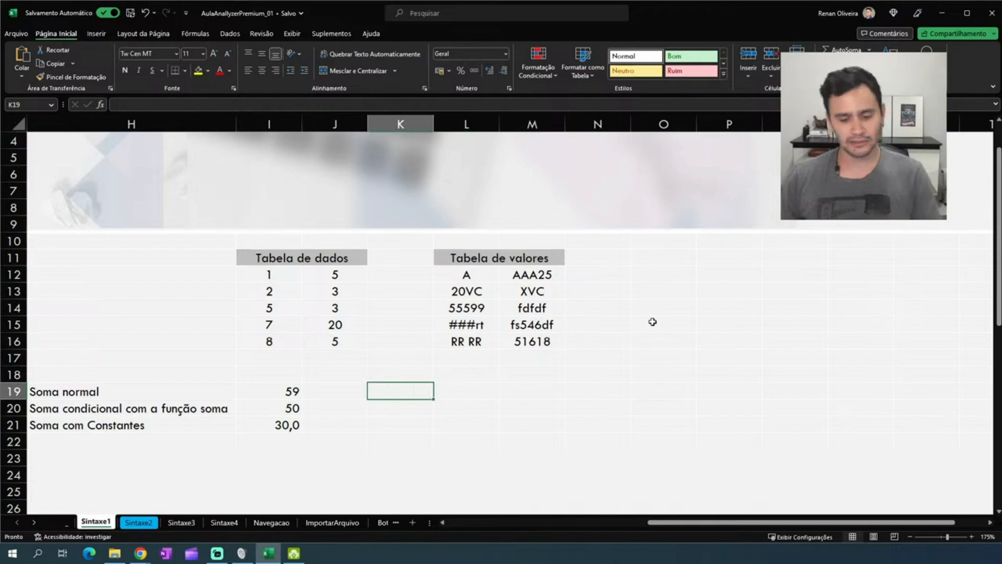
key(Right)
key(Left)
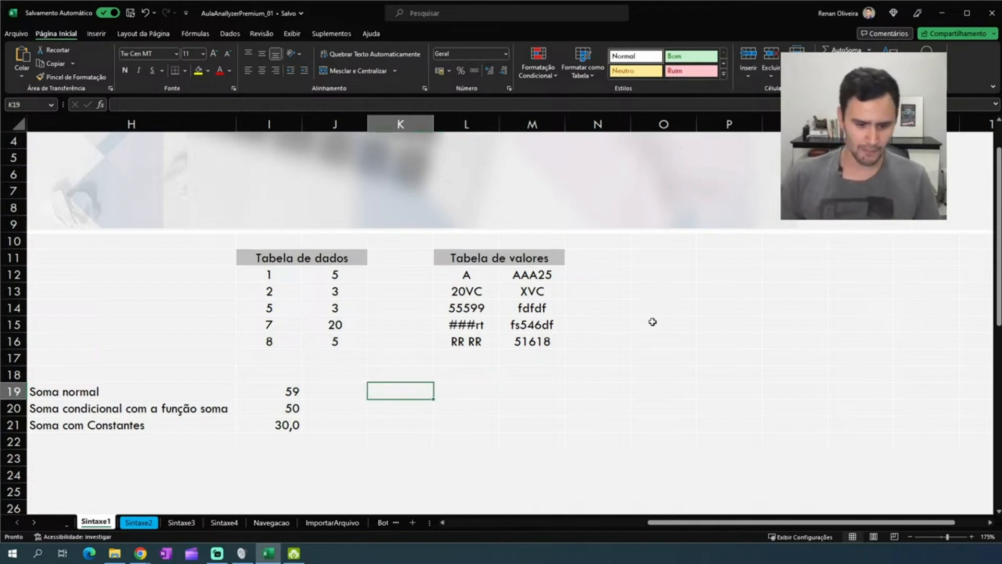
text(Pur)
key(BackSpace)
key(BackSpace)
key(BackSpace)
text(Contya)
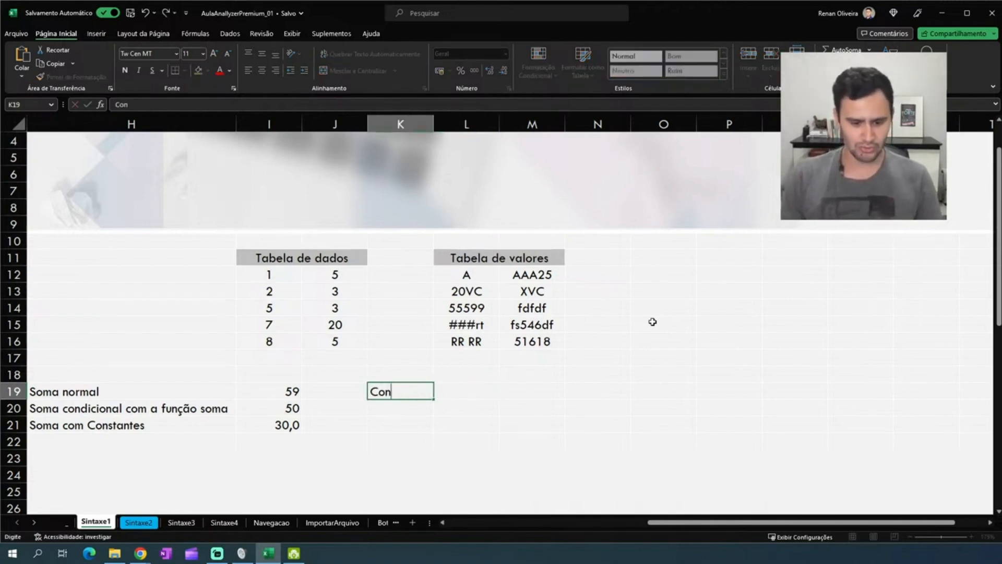
key(BackSpace)
key(BackSpace)
text(agem)
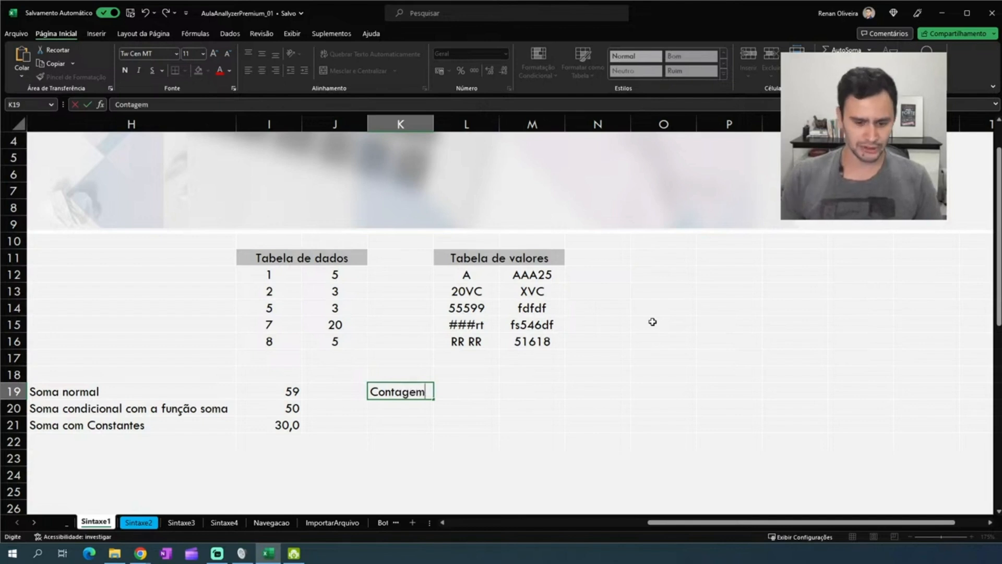
text(V)
key(BackSpace)
key(BackSpace)
key(BackSpace)
key(BackSpace)
key(BackSpace)
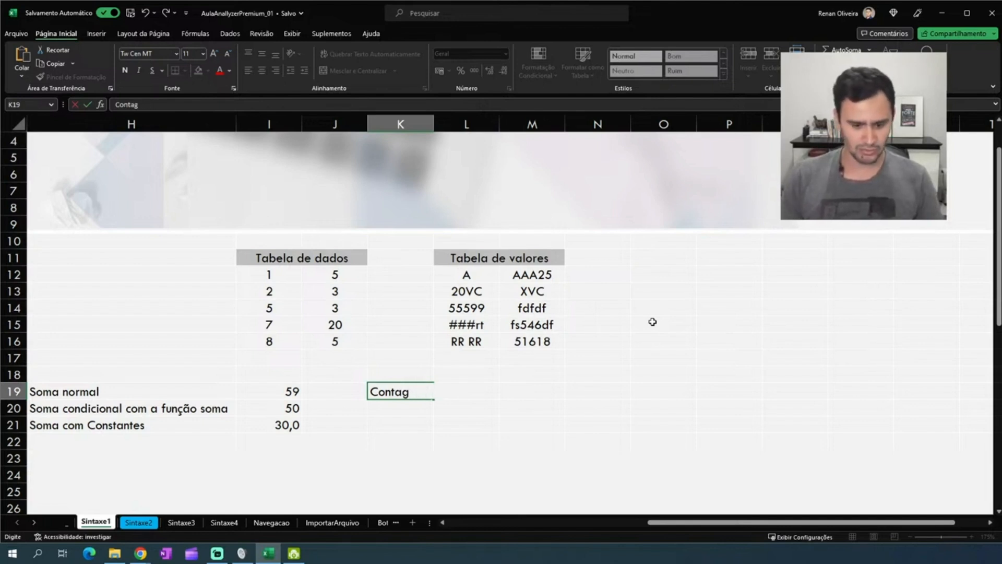
text(Valores)
key(Return)
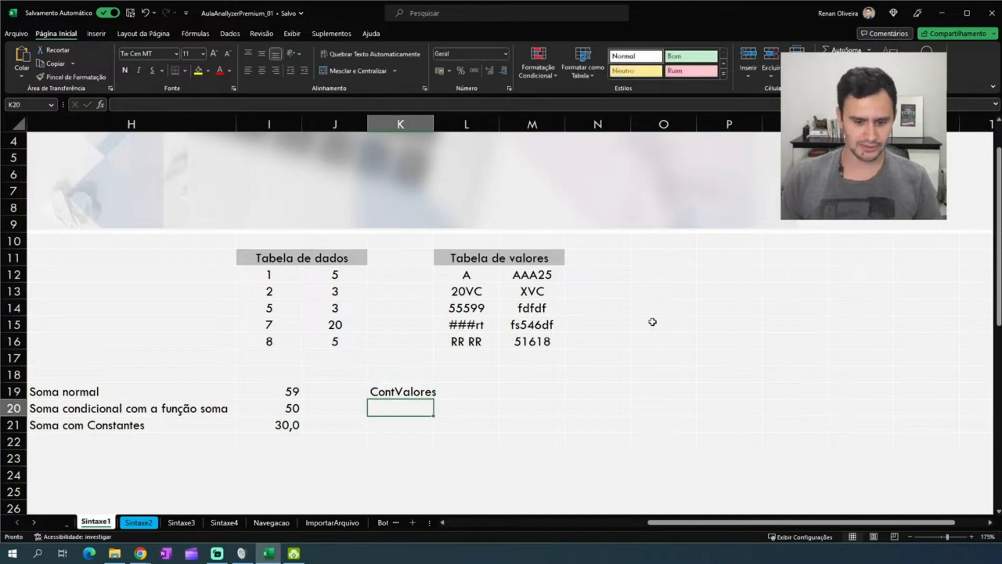
drag(438, 123, 444, 122)
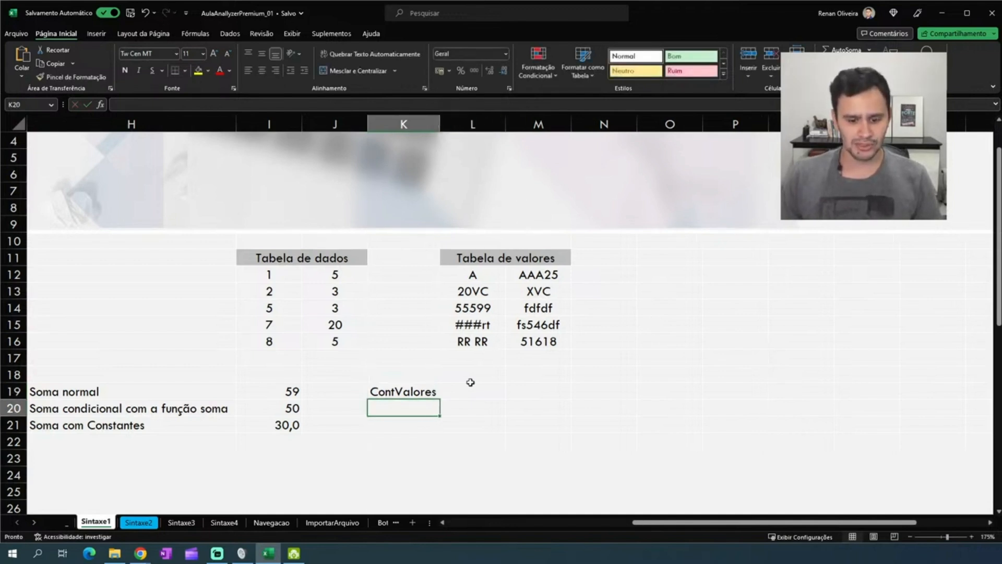
Count the non-empty cells of the Tabela de valores in L19 with =CONT.VALORES(L12:M16), keeping that cell selected
click(463, 393)
text(=)
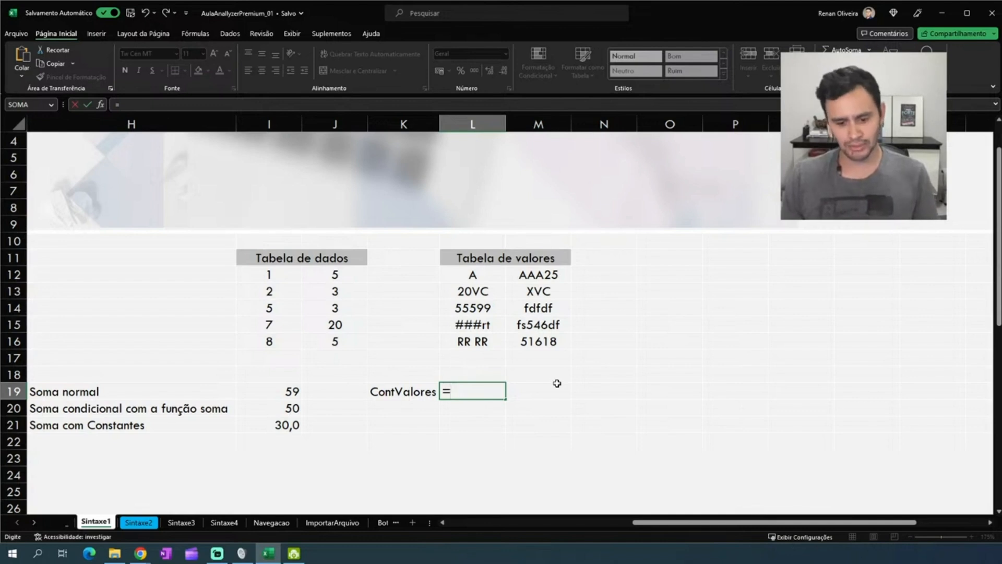
text(cont)
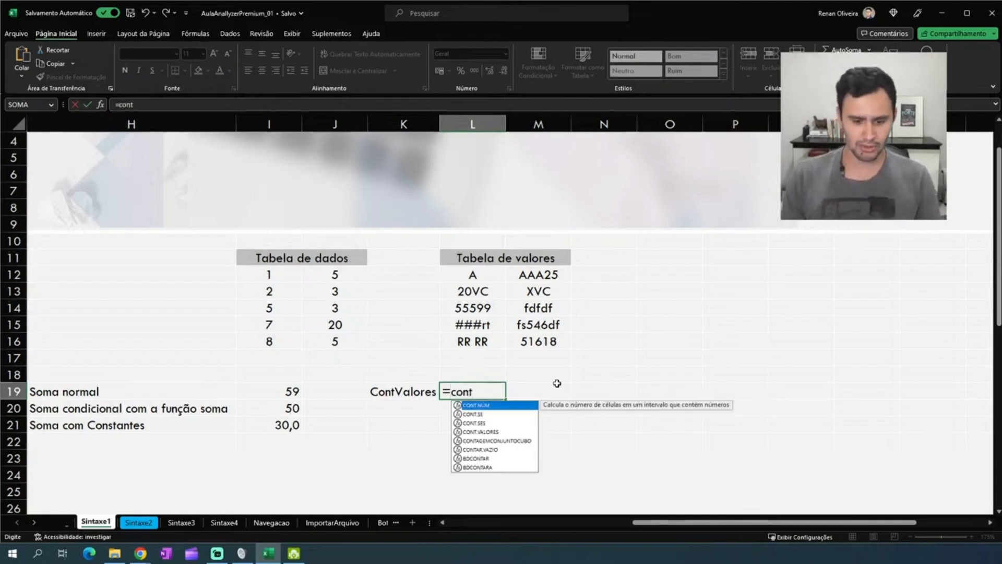
text(.valore)
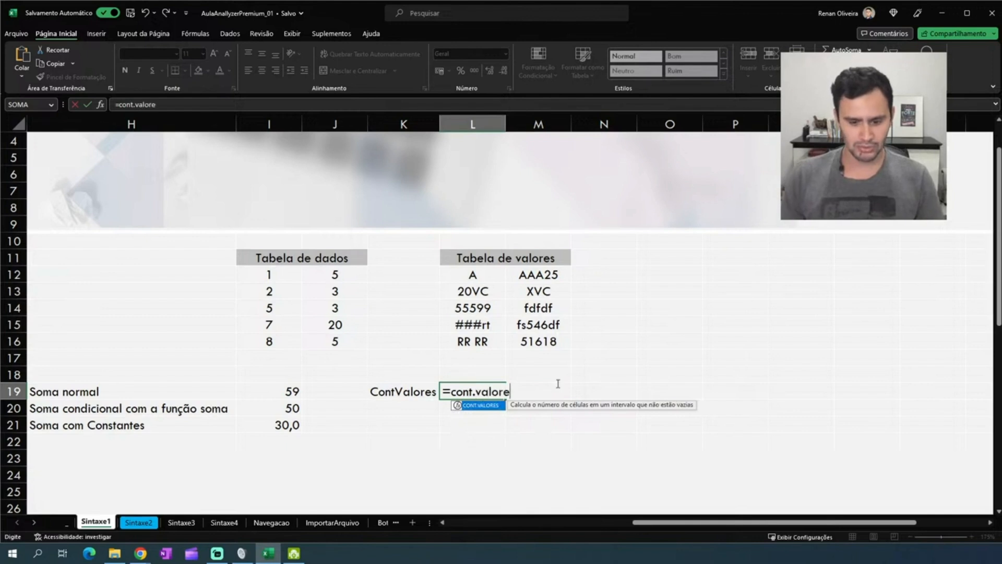
key(Tab)
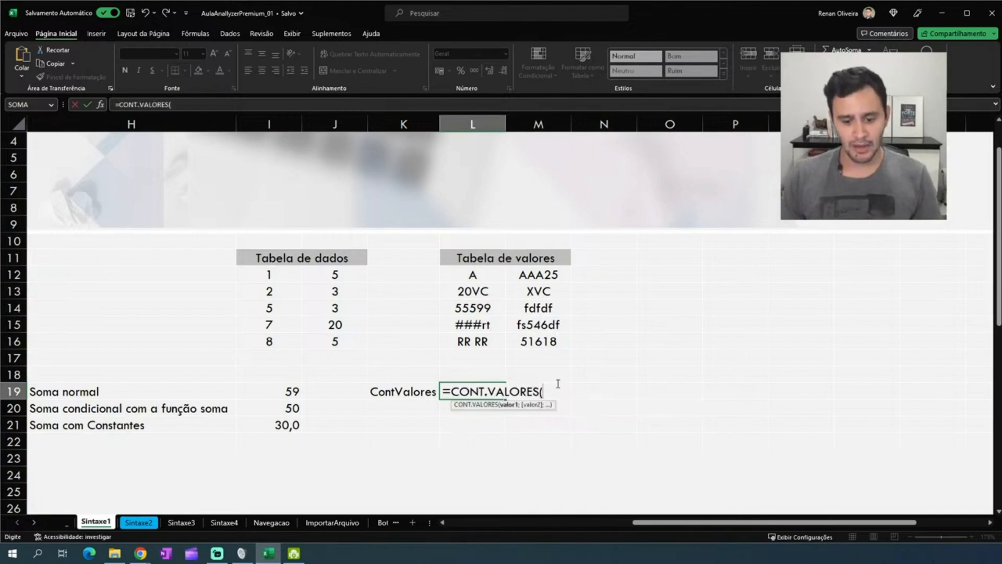
text(()
key(BackSpace)
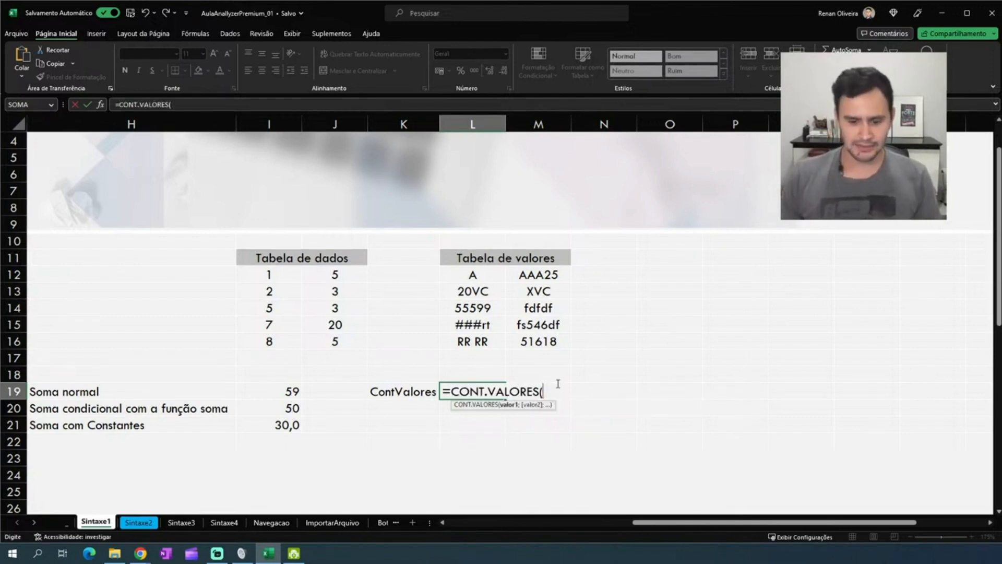
drag(480, 274, 573, 344)
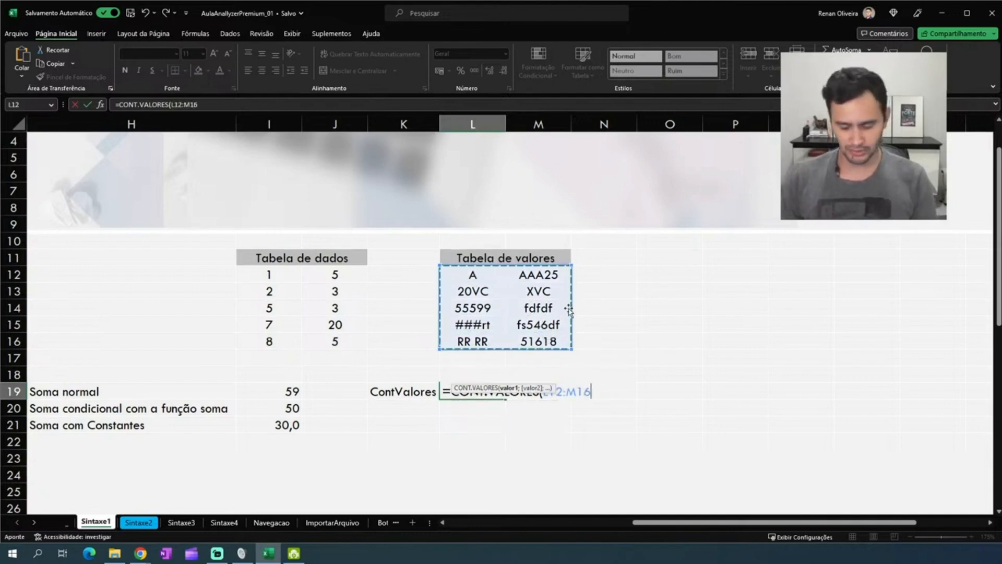
text())
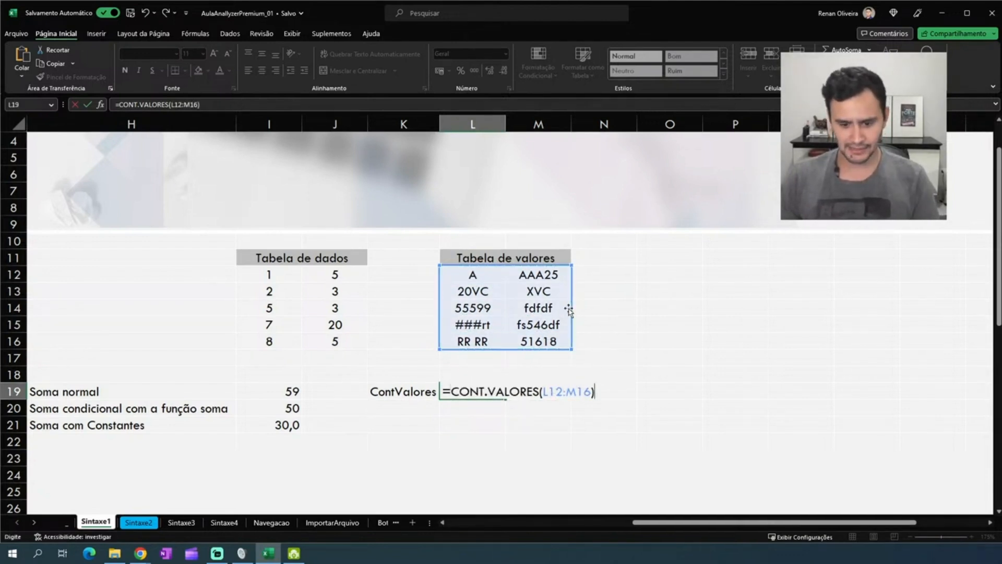
key(Return)
key(Up)
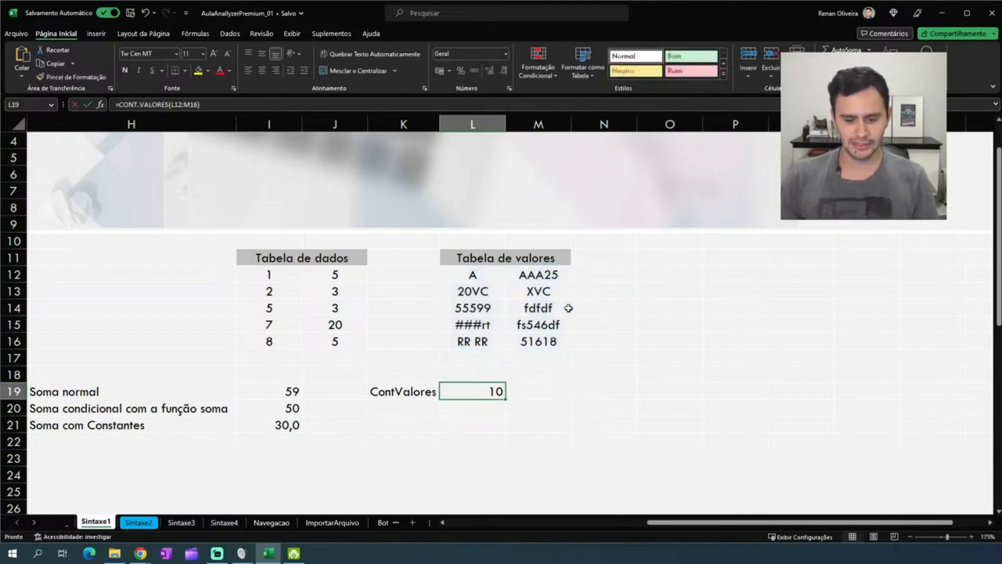
Enter the label ContNumero in K20, directly below ContValores
key(Down)
key(Left)
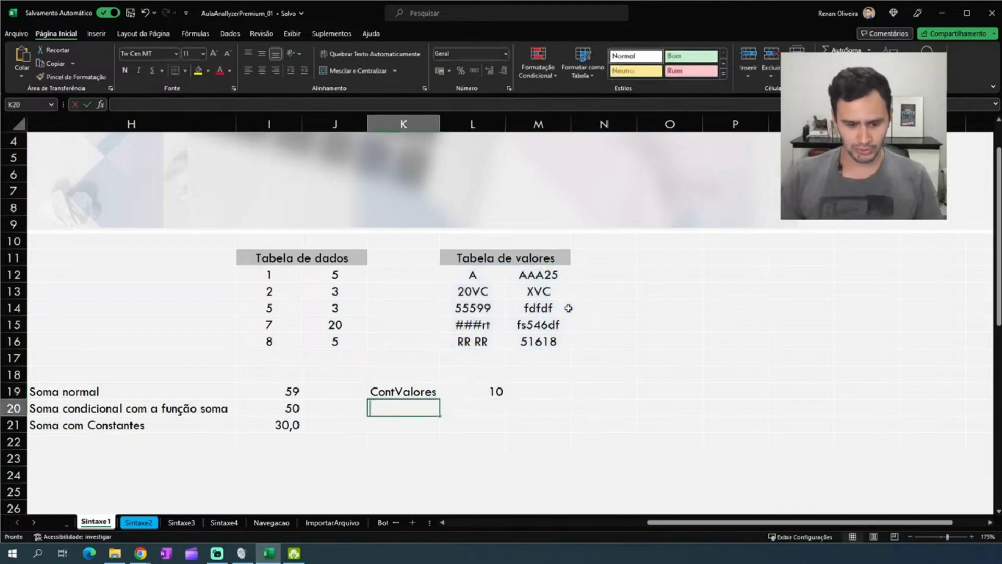
text(Cint)
key(BackSpace)
key(BackSpace)
key(BackSpace)
text(iont)
key(BackSpace)
key(BackSpace)
key(BackSpace)
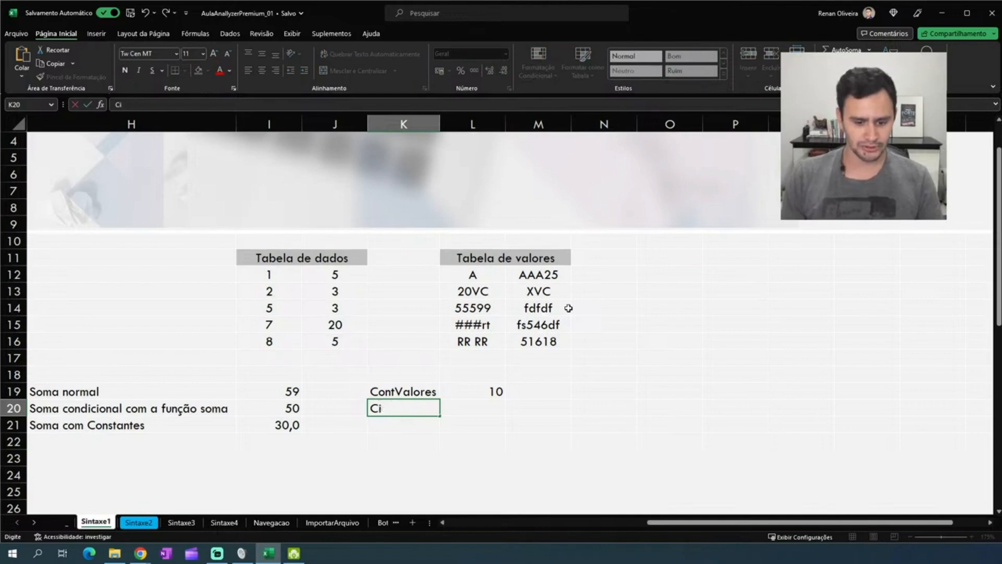
key(BackSpace)
text(onv)
key(BackSpace)
text(t.)
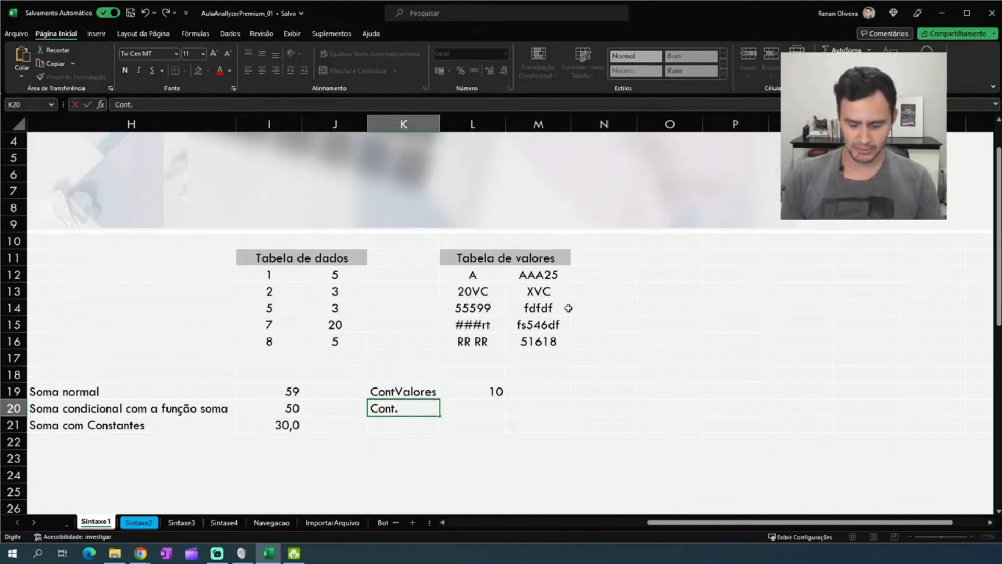
text(Numero)
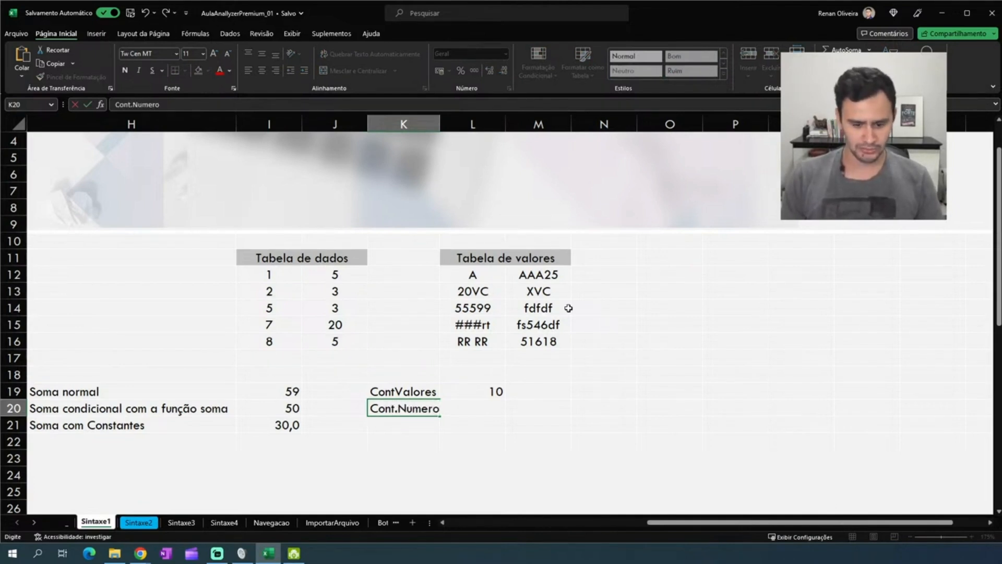
key(BackSpace)
key(BackSpace)
key(BackSpace)
key(BackSpace)
key(BackSpace)
key(BackSpace)
key(BackSpace)
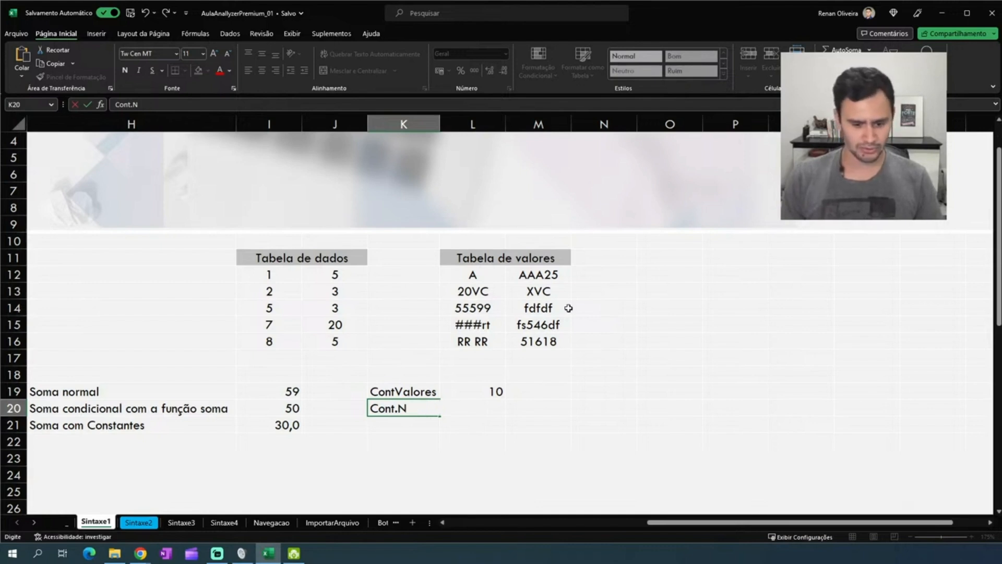
text(Numero)
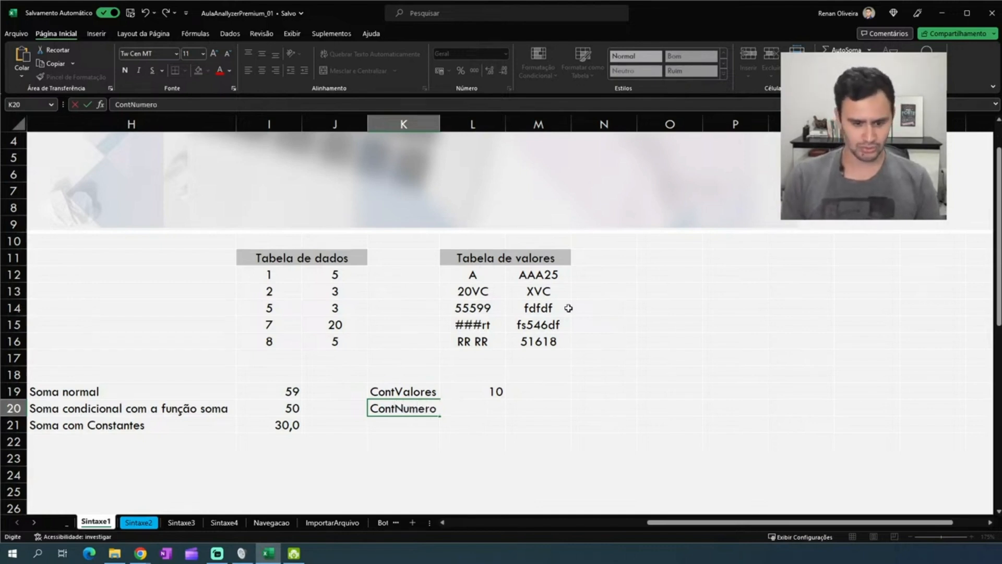
key(Return)
Count only the numeric cells of the Tabela de valores in L20 with =CONT.NÚM(L12:M16)
key(Up)
key(Right)
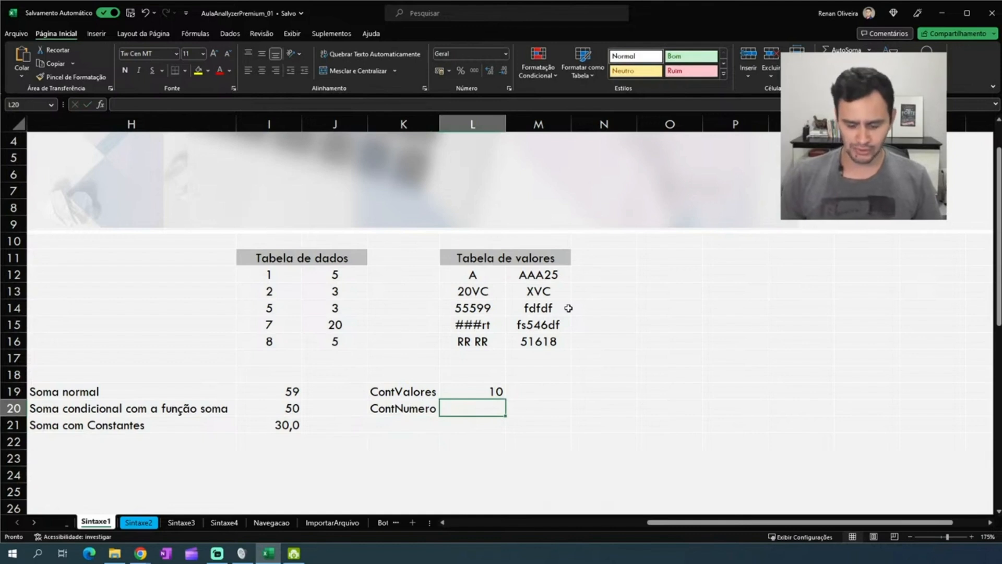
text(=cont.)
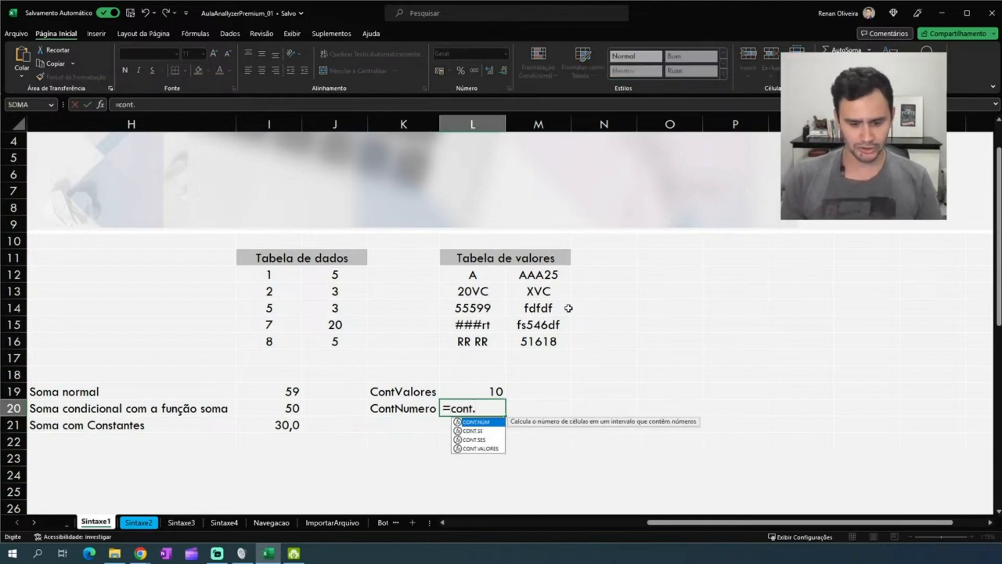
key(Tab)
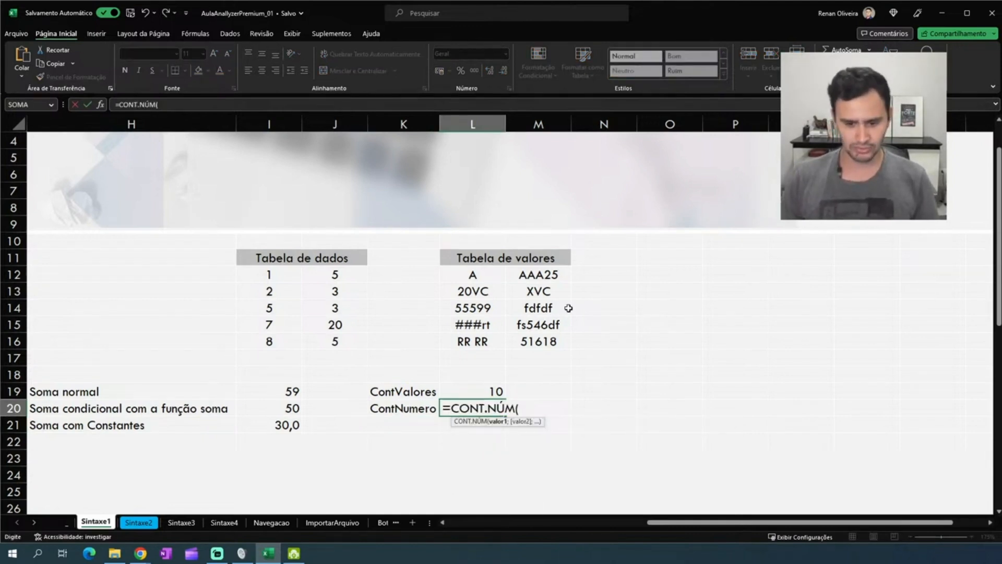
drag(460, 277, 538, 350)
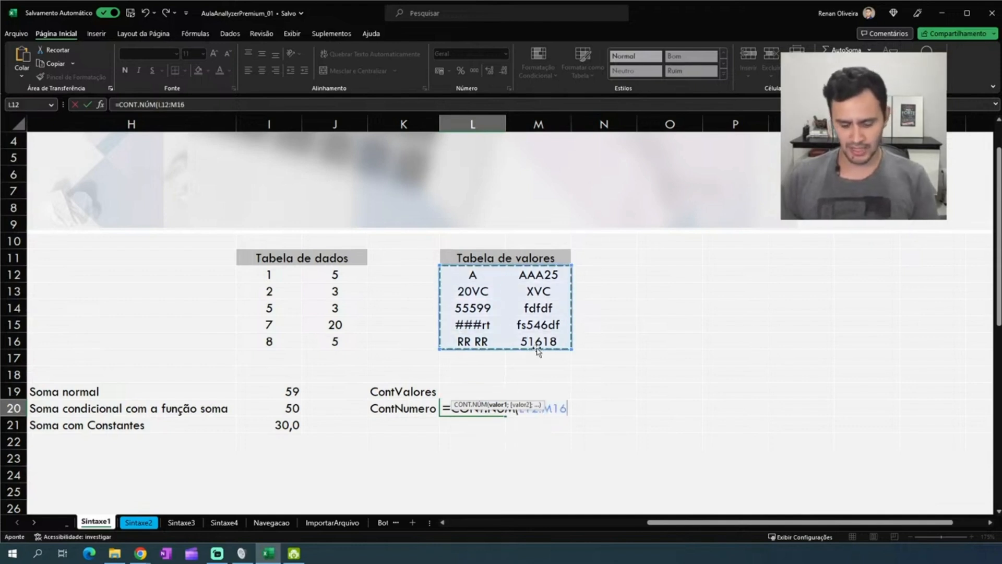
key(Return)
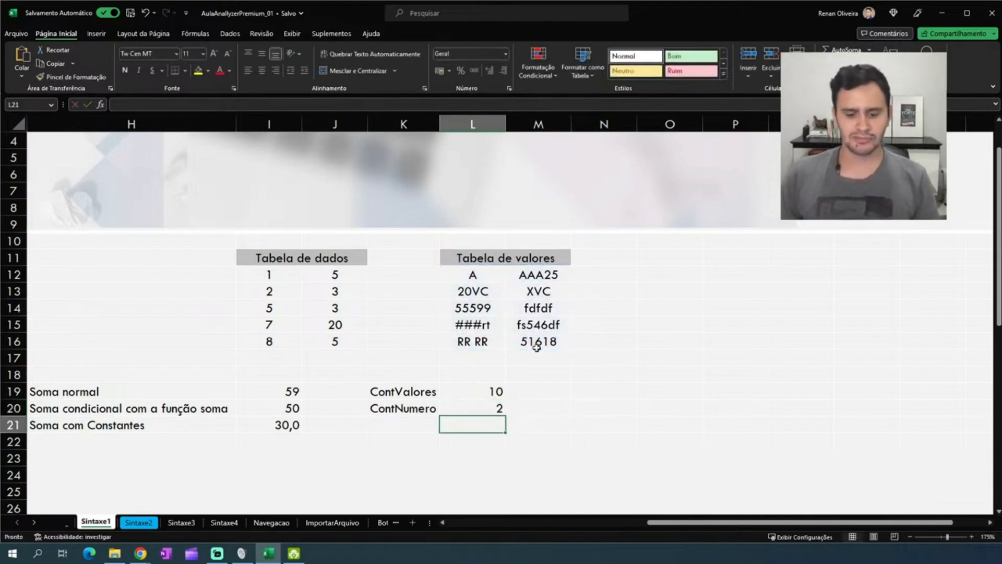
Review the counting formulas in L19 and L20 together with the ContNumero label
key(Up)
key(Up)
key(Up)
key(Down)
key(Down)
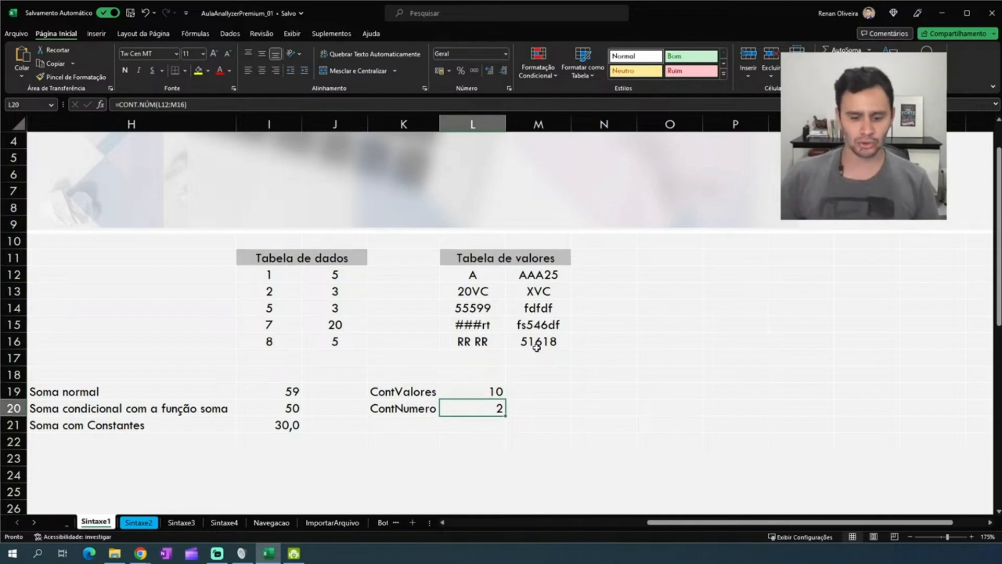
click(404, 415)
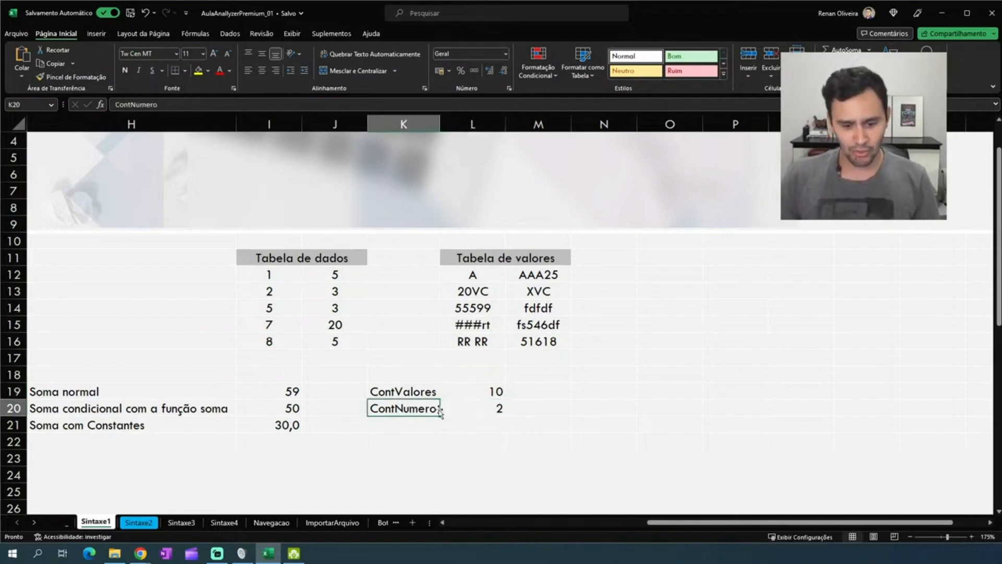
click(494, 413)
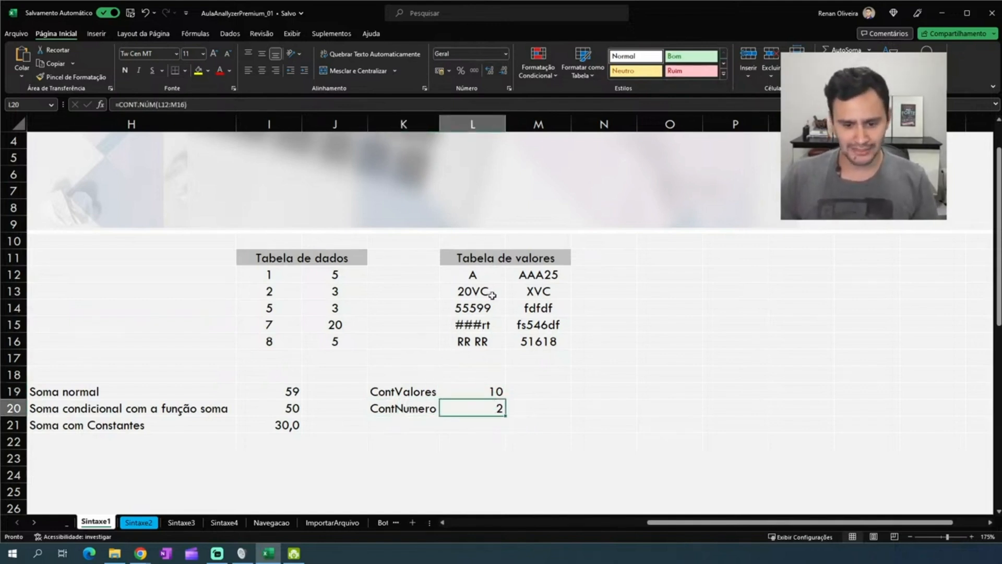
Highlight the numeric entries L14 and M16 of the Tabela de valores with yellow fill
click(473, 309)
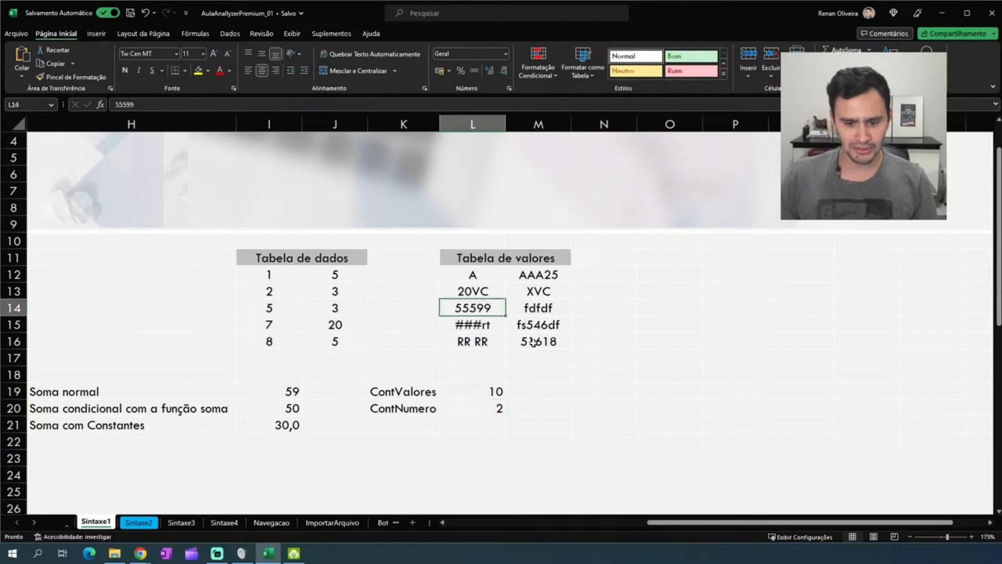
click(198, 70)
click(537, 343)
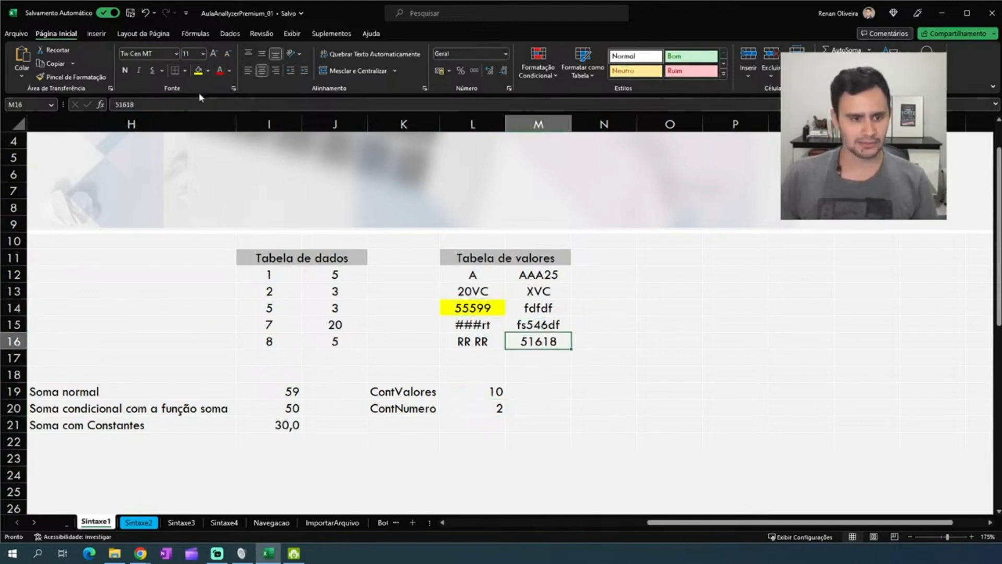
click(198, 71)
click(601, 353)
click(483, 345)
click(540, 338)
click(548, 327)
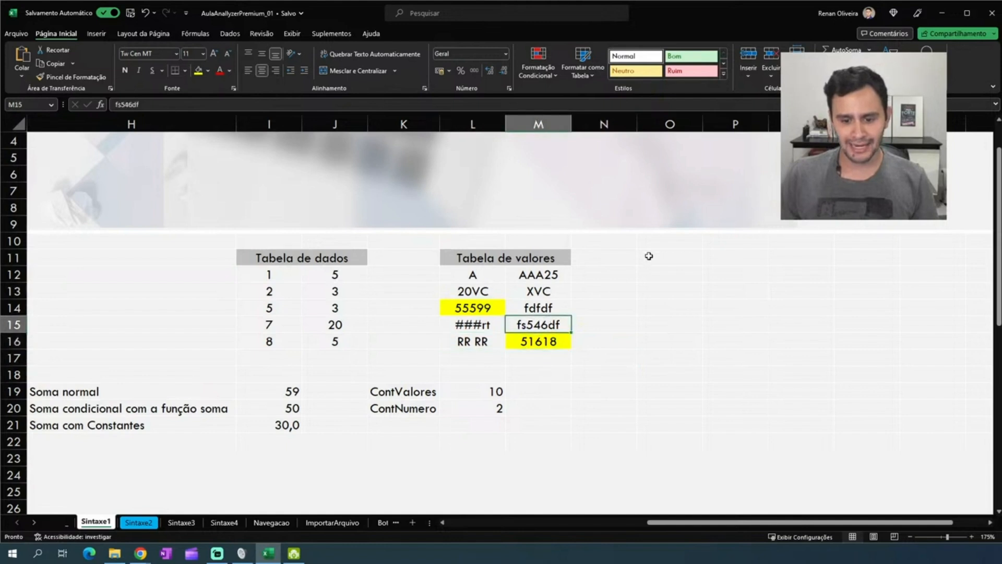
Compare the 20VC entry in L13 and the highlighted number in L14 with the CONT.NÚM formula in L20
key(Up)
key(Up)
key(Left)
key(Left)
key(Up)
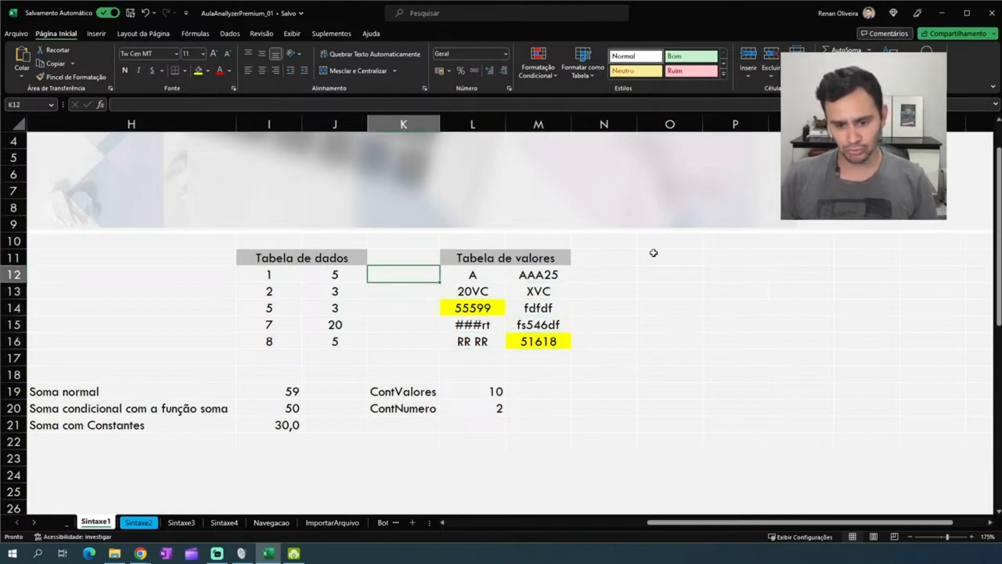
key(Right)
key(Down)
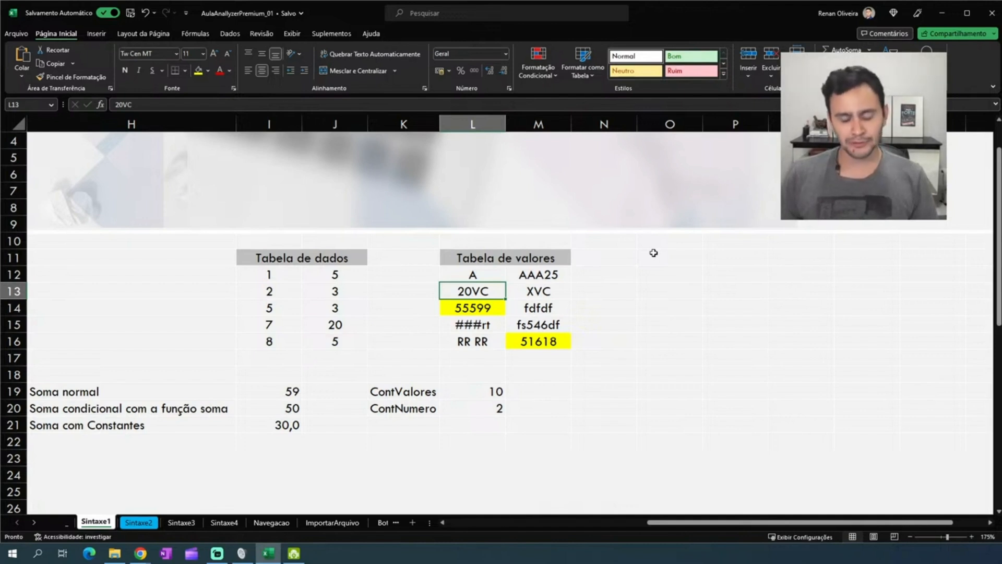
key(Down)
key(Down)
key(Up)
key(Up)
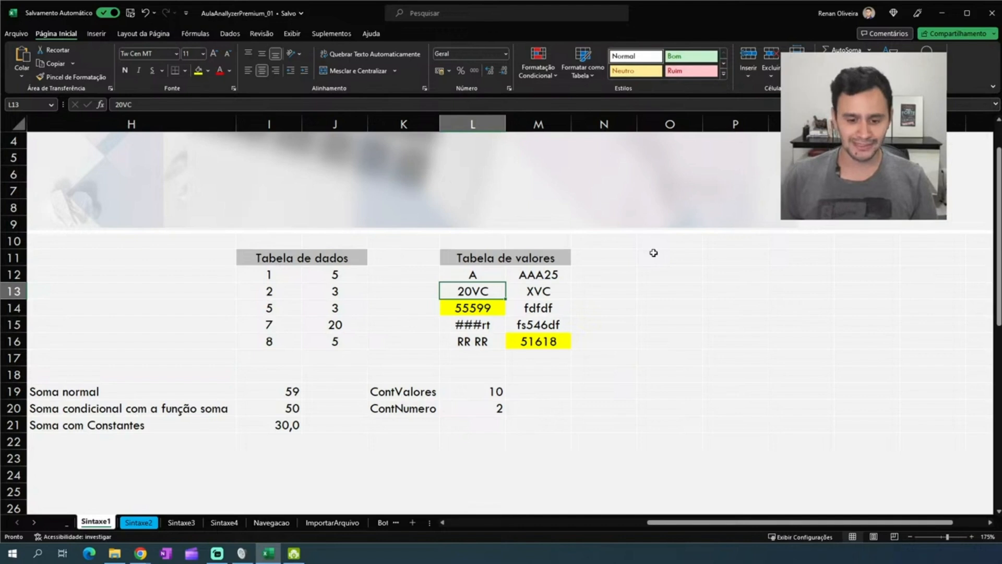
key(Down)
key(Down)
key(Down)
key(Down)
key(Up)
key(Up)
key(Up)
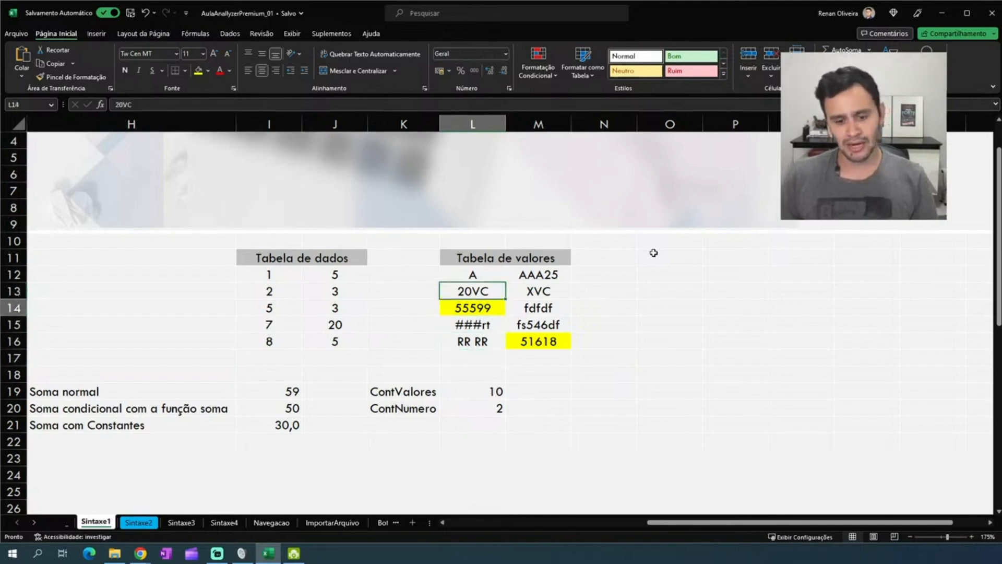
key(Down)
key(Down)
key(Down)
key(Down)
key(Down)
key(Down)
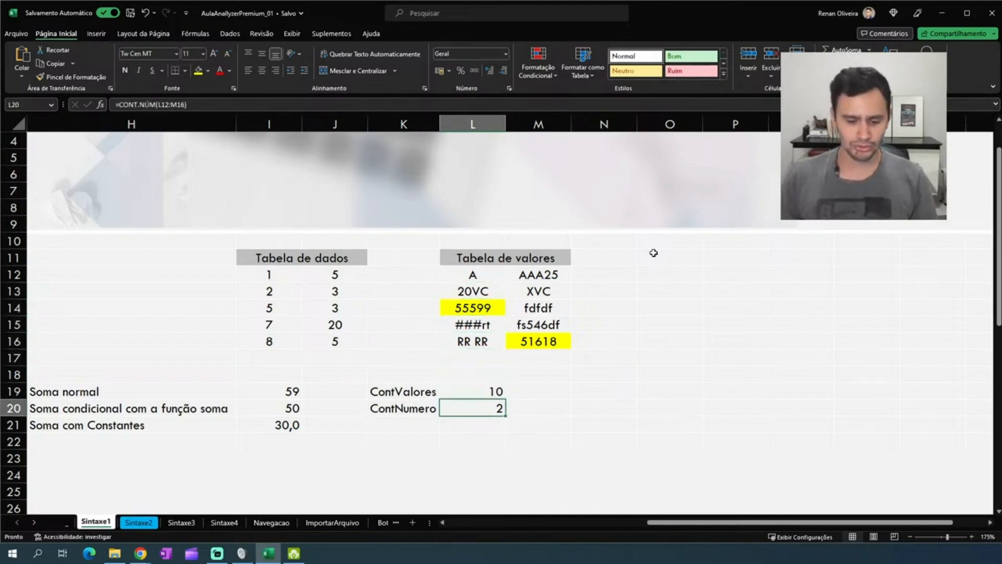
Replace the mixed text entry in L13 of the Tabela de valores with the number 20
key(Up)
key(Up)
key(Up)
key(Up)
key(Up)
key(Up)
key(Up)
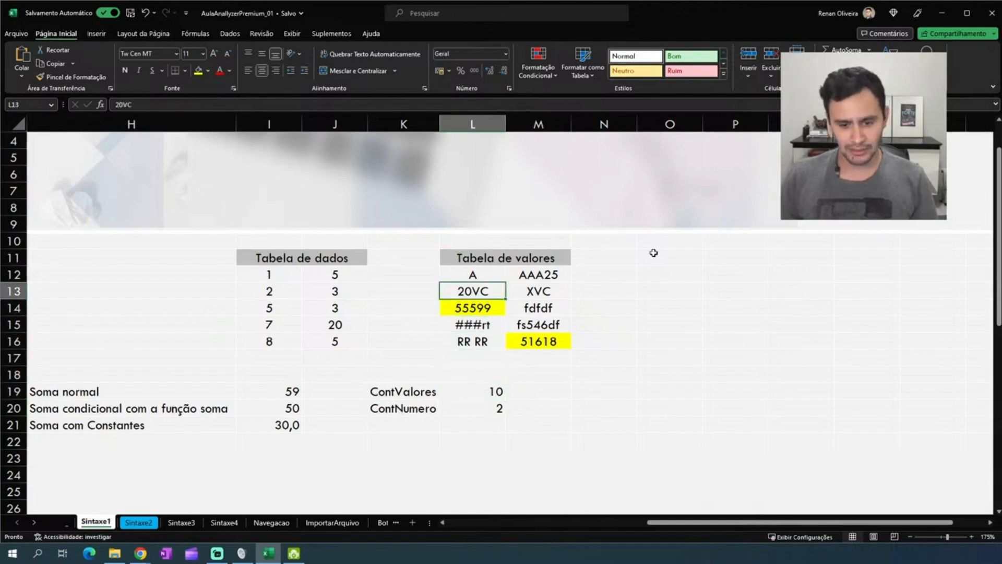
key(Down)
key(Up)
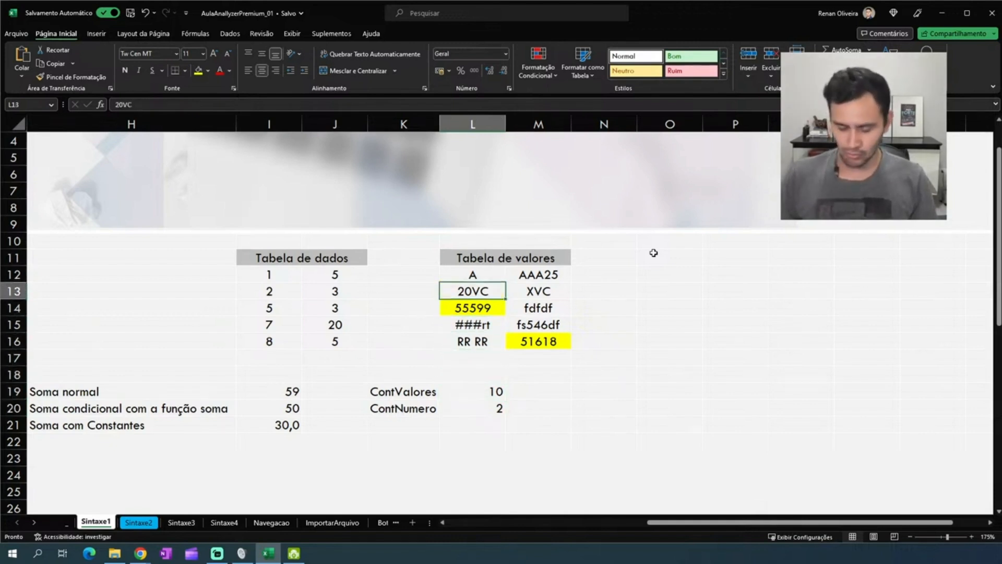
text(20)
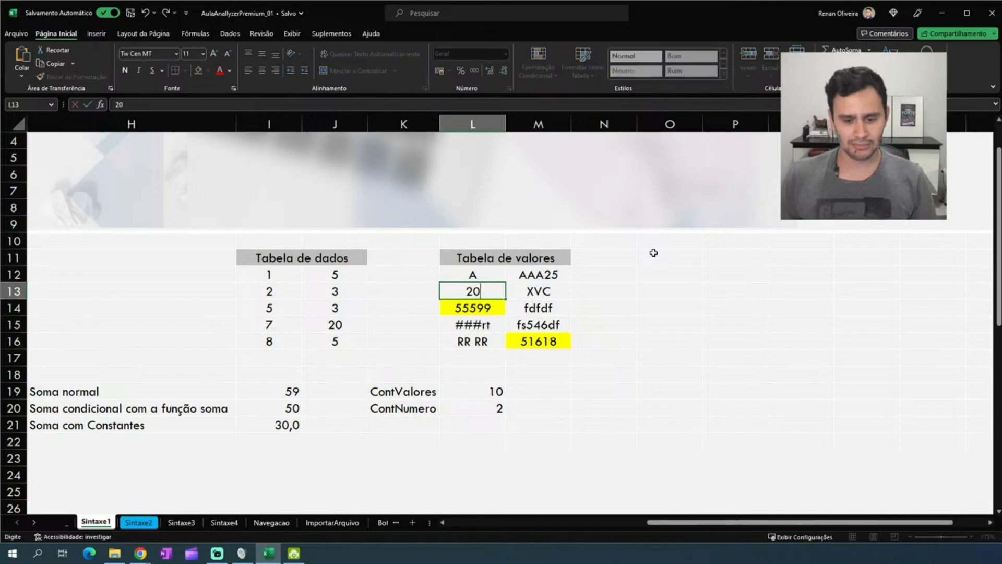
key(Return)
Check the new number in L13 against the ContValores and ContNumero counts in L19 and L20
key(Down)
key(Down)
key(Down)
key(Down)
key(Down)
key(Down)
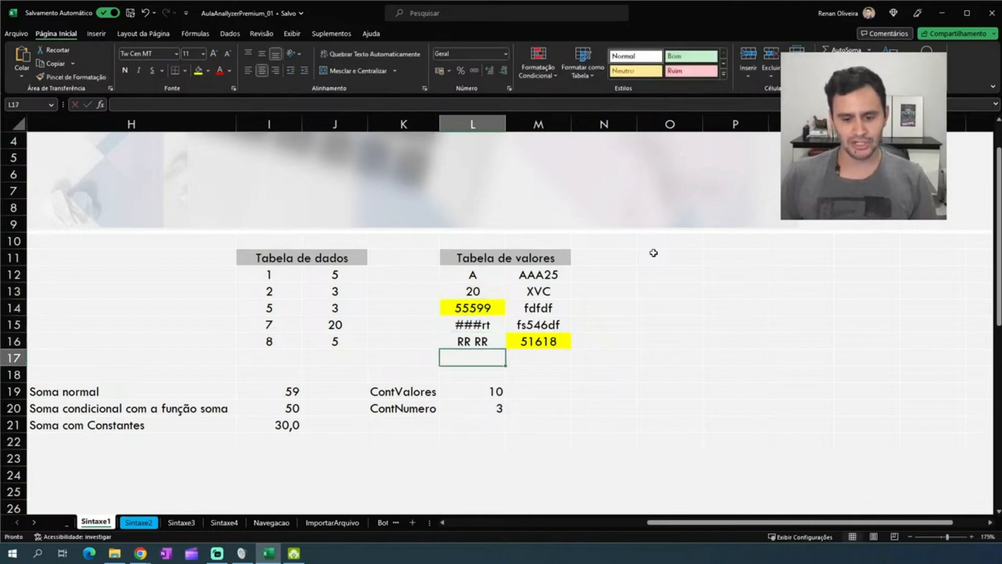
key(Up)
key(Up)
key(Up)
key(Up)
key(Up)
key(Up)
key(Up)
key(Up)
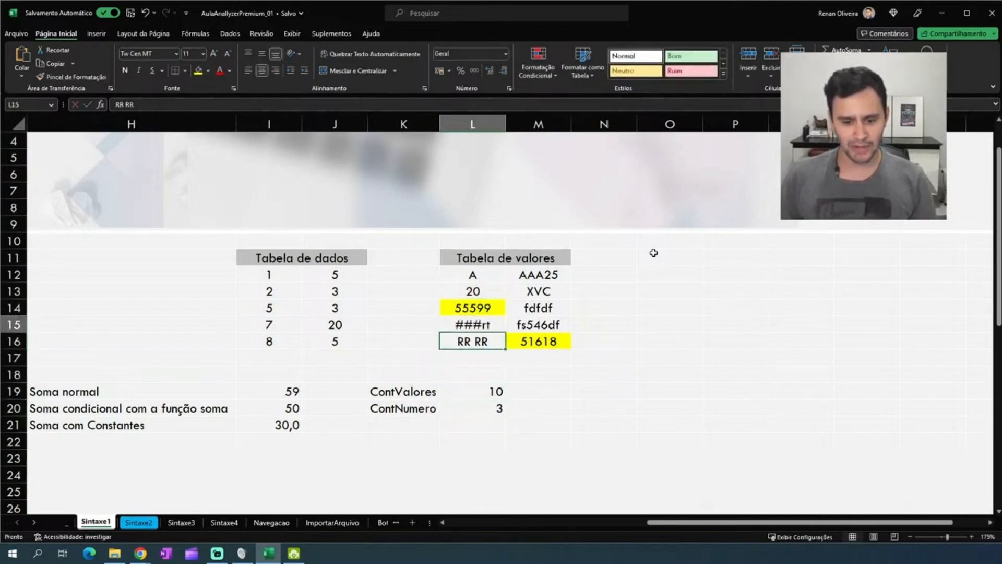
key(Down)
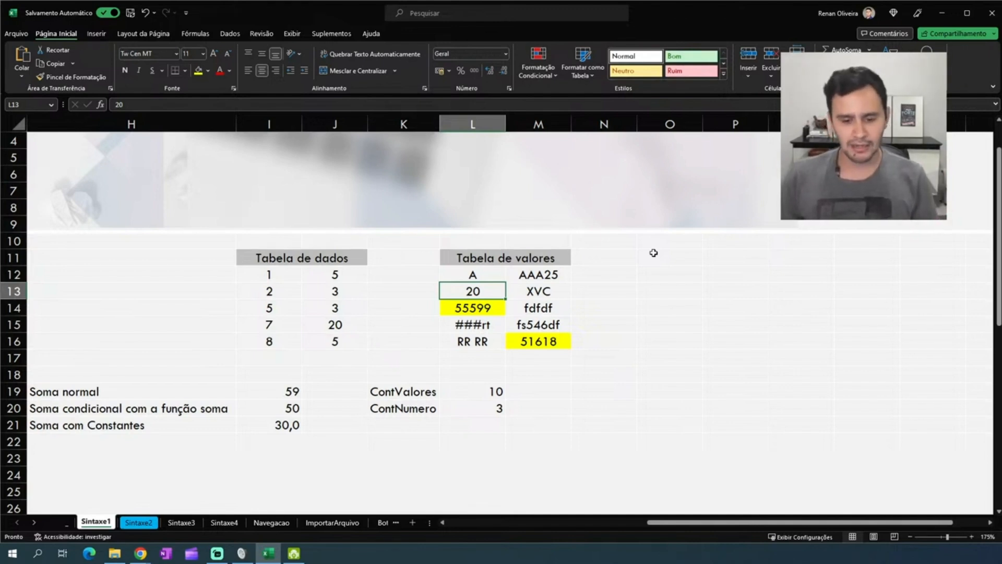
key(Down)
key(Down)
key(Down)
key(Down)
key(Down)
key(Down)
key(Down)
key(Down)
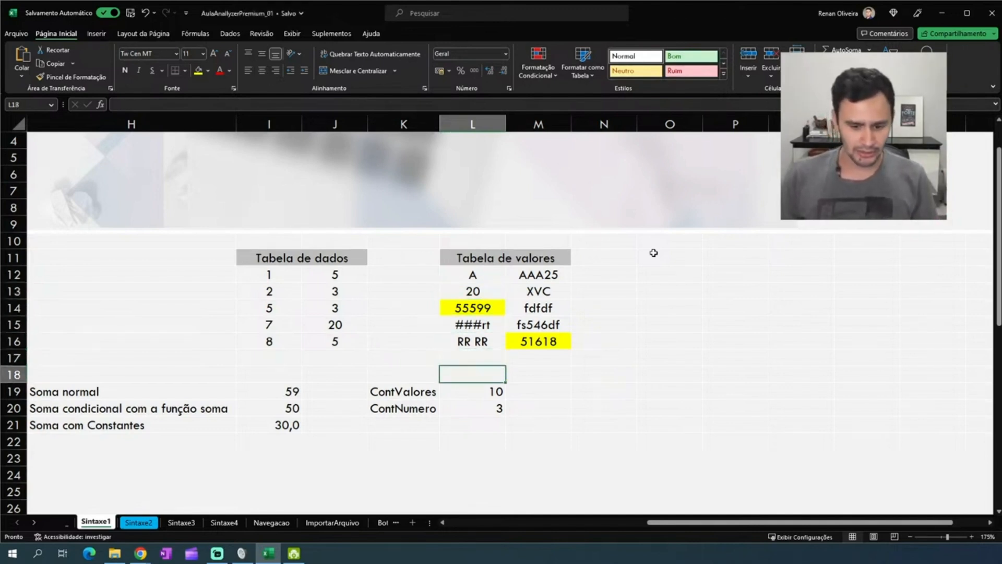
key(Left)
text(=cont)
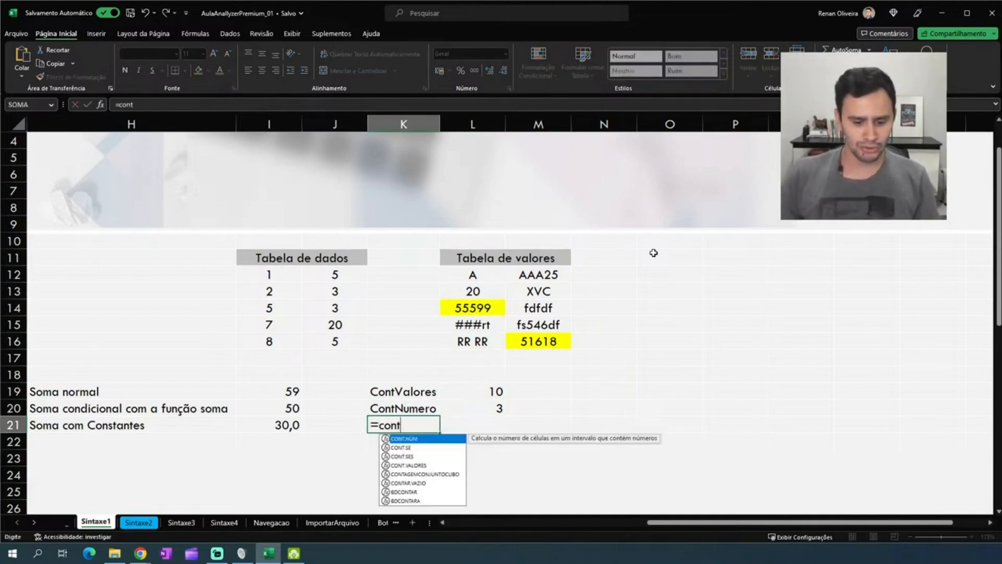
key(Down)
key(Down)
key(Down)
key(Down)
key(Down)
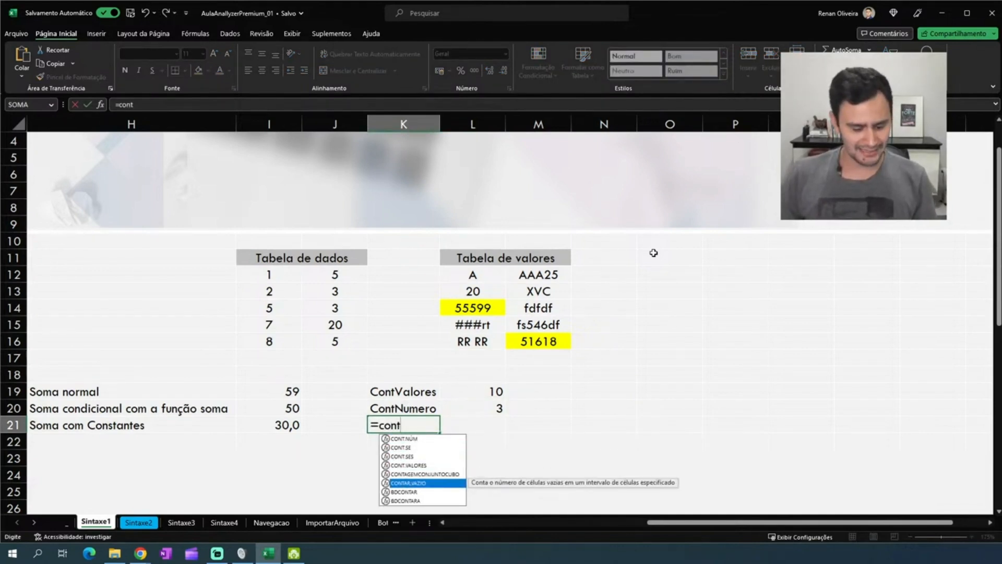
key(Tab)
key(Escape)
Enter the label ContVazio in K21, directly below ContNumero
text(C)
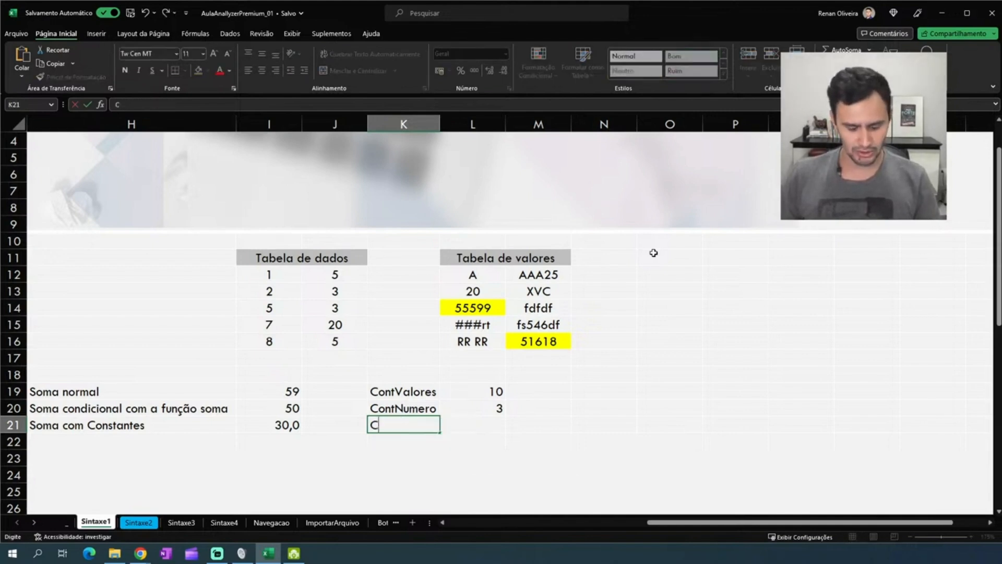
text(ontVazio)
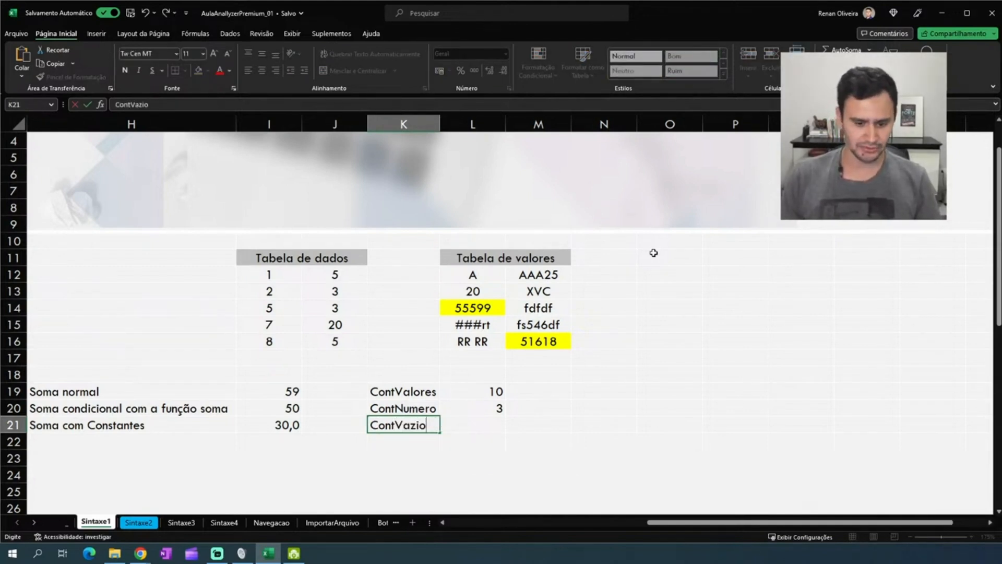
key(Tab)
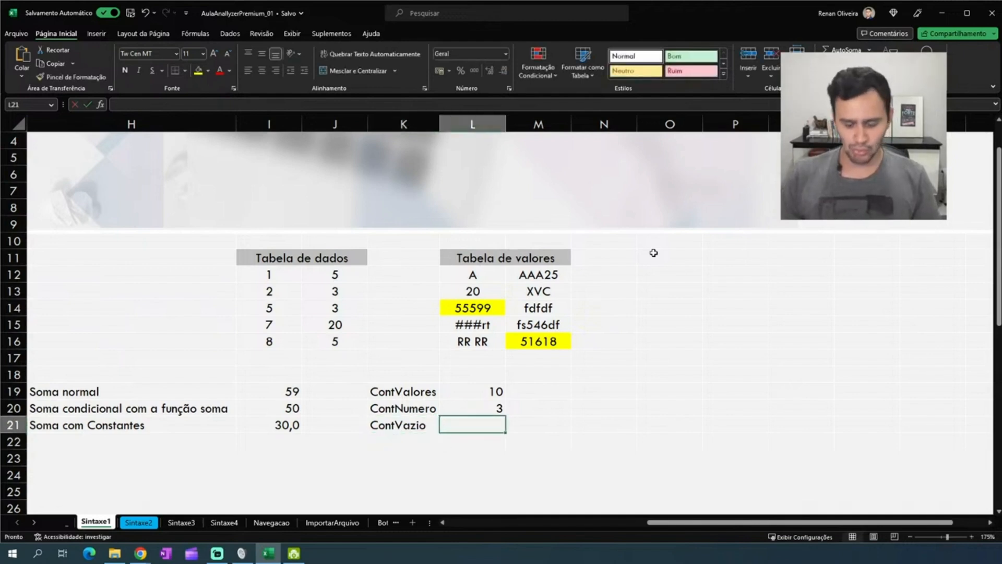
Count the empty cells of the Tabela de valores in L21 with =CONTAR.VAZIO(L12:M16)
text(=cont)
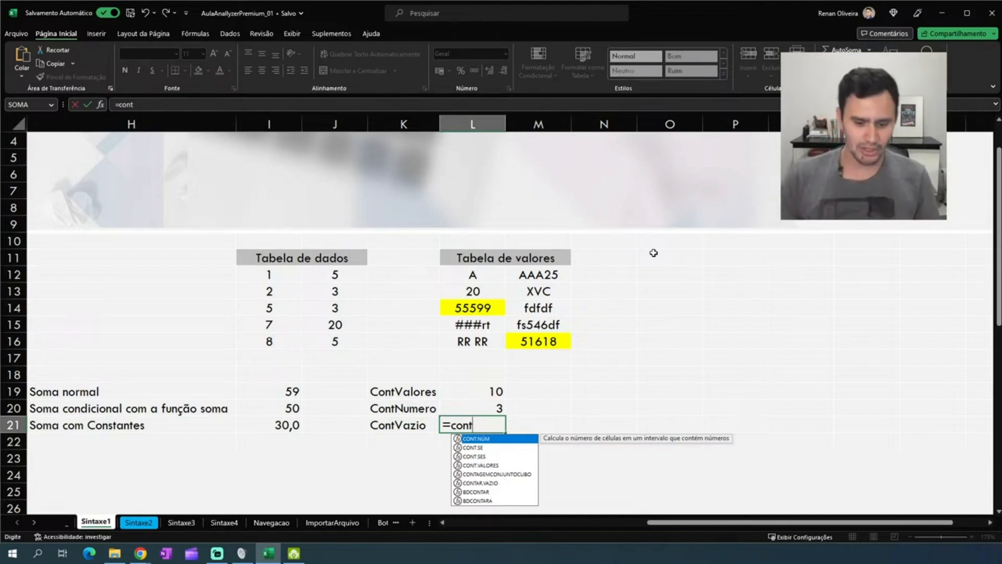
key(Down)
key(Down)
key(Down)
key(Down)
key(Down)
key(Tab)
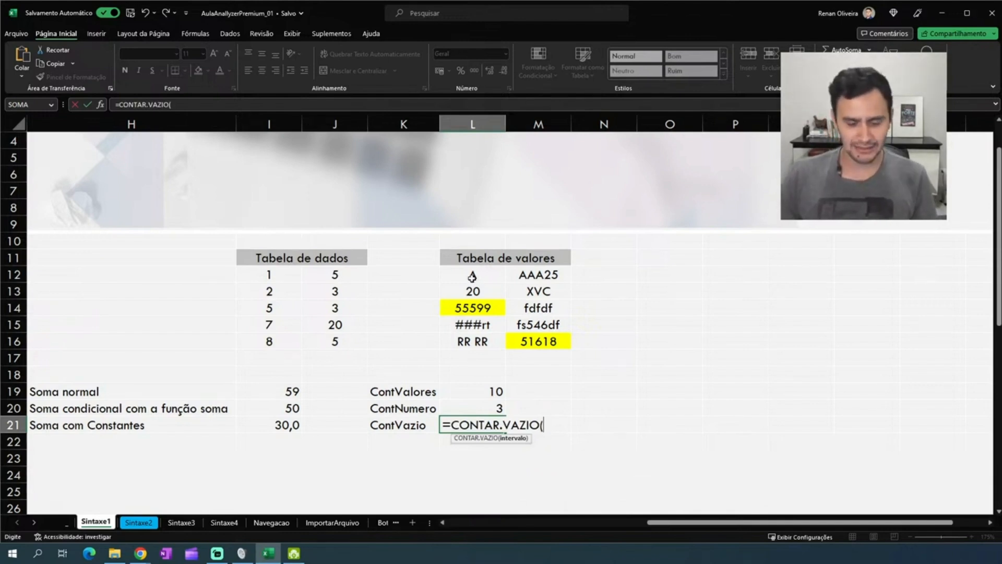
drag(473, 275, 538, 342)
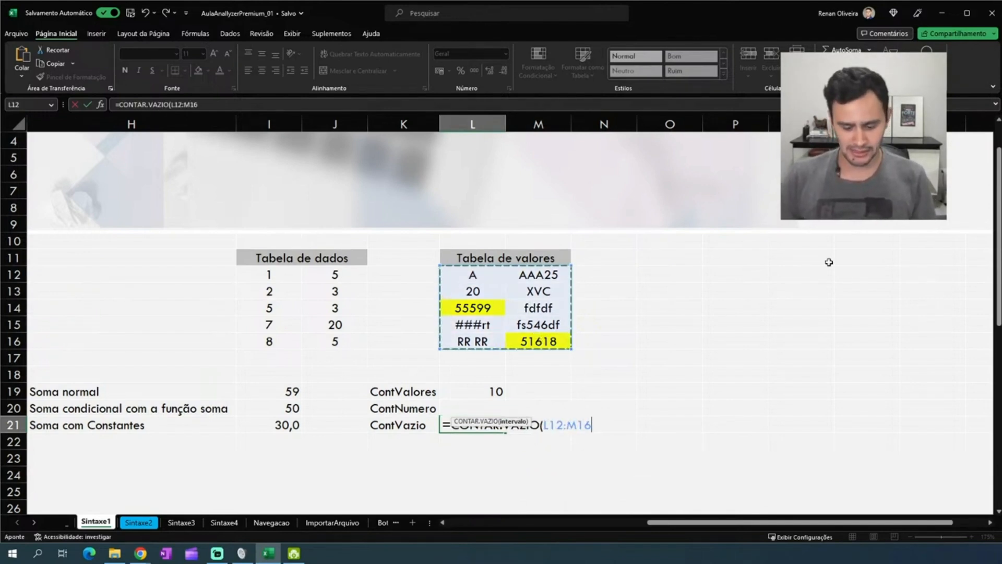
text())
key(Return)
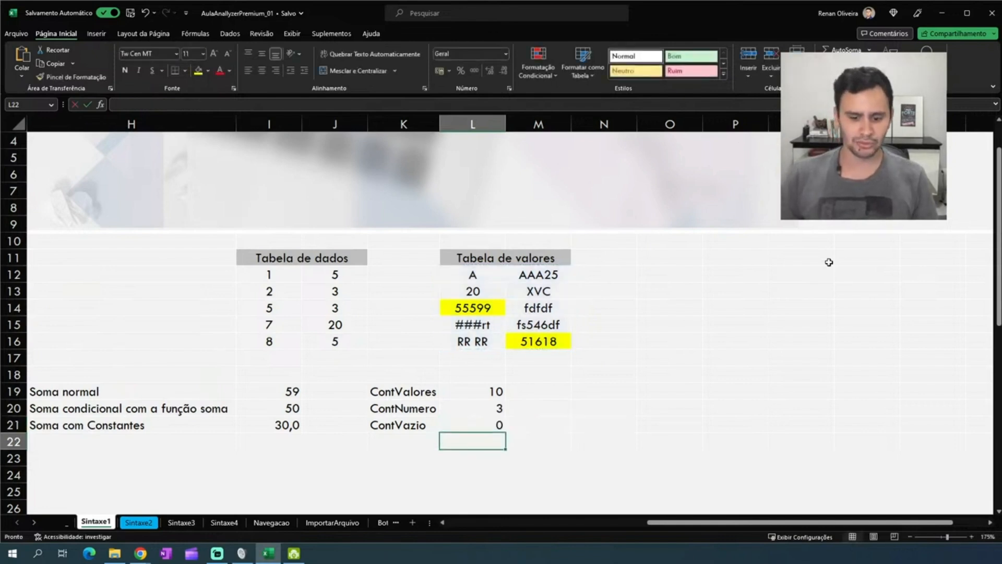
Clear M13 in the Tabela de valores and check the effect on the CONTAR.VAZIO formula in L21
click(524, 293)
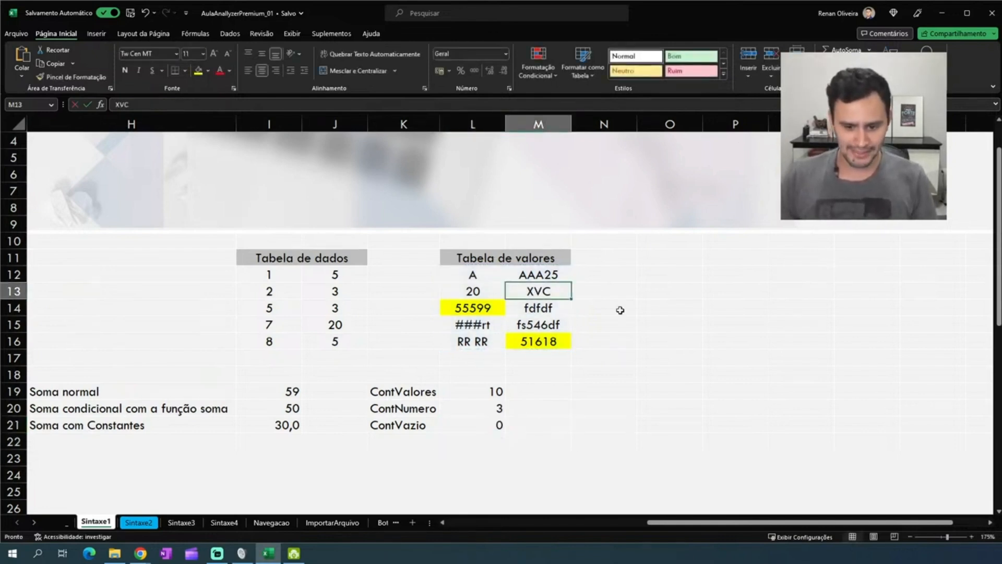
key(Delete)
key(Left)
key(Down)
key(Down)
key(Down)
key(Down)
key(Down)
key(Down)
key(Down)
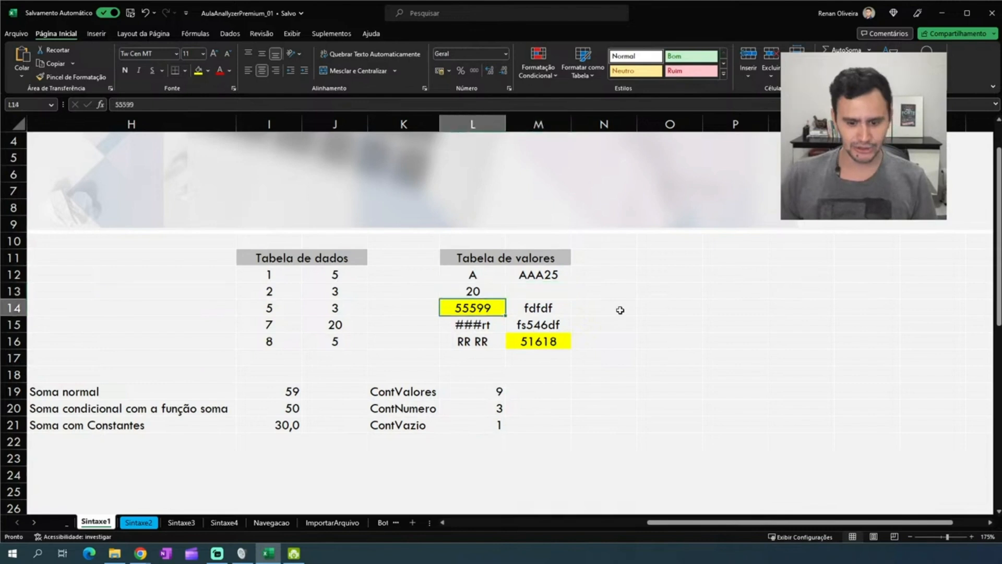
key(Up)
key(Down)
key(Down)
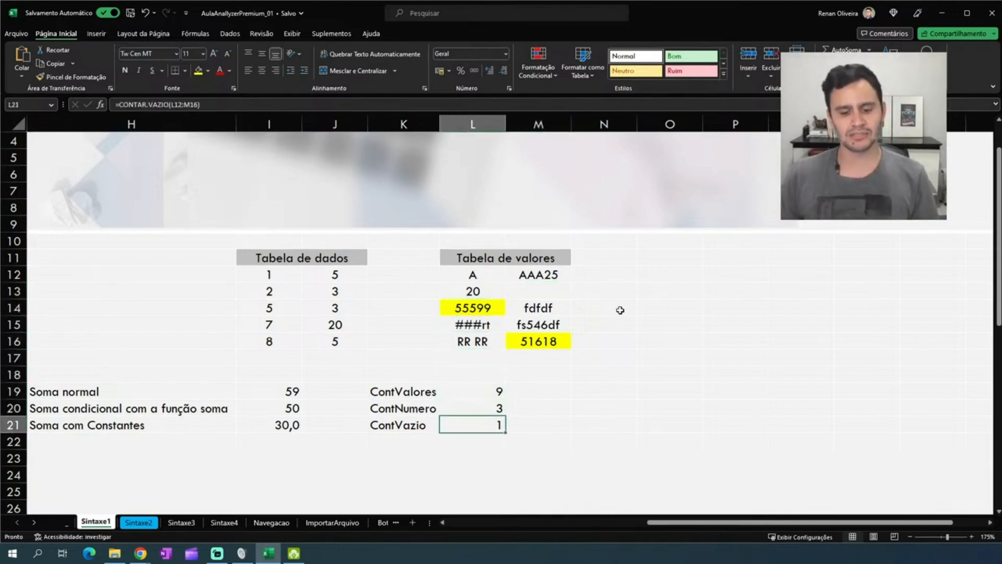
Enter a lone apostrophe in the blank cell M13 of the Tabela de valores
key(Up)
key(Up)
key(Up)
key(Up)
key(Up)
key(Up)
key(Up)
key(Up)
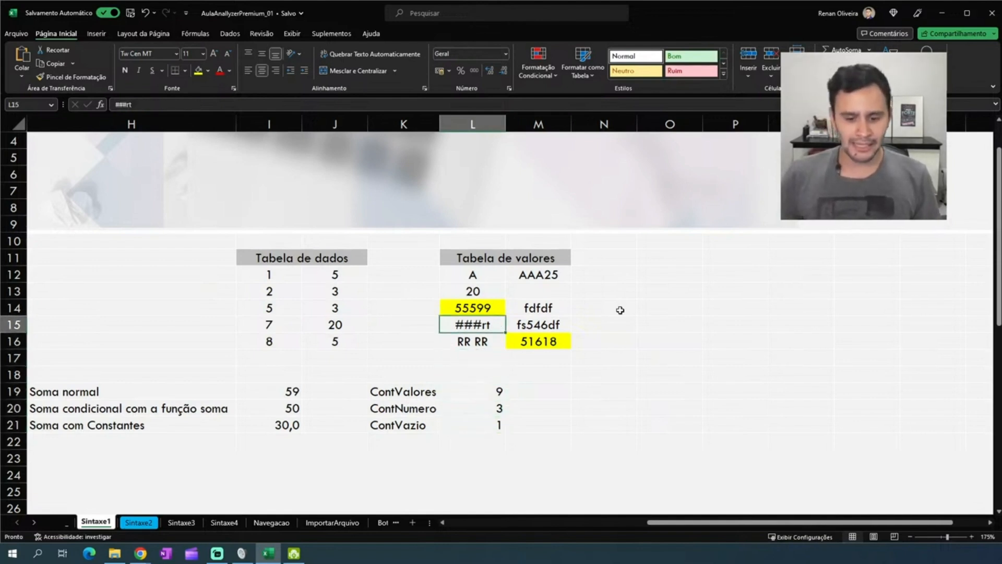
key(Right)
key(Left)
key(Left)
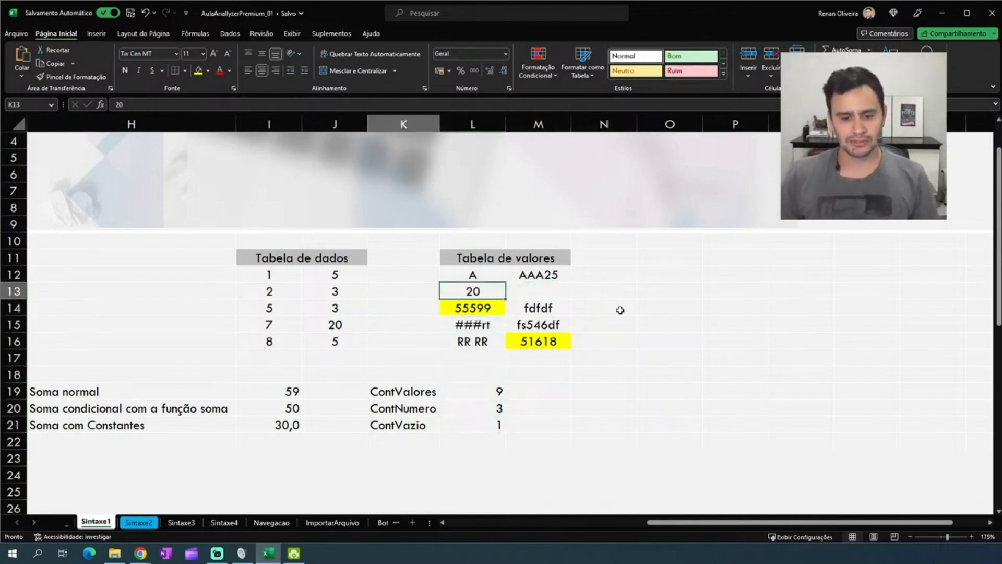
key(Right)
key(Right)
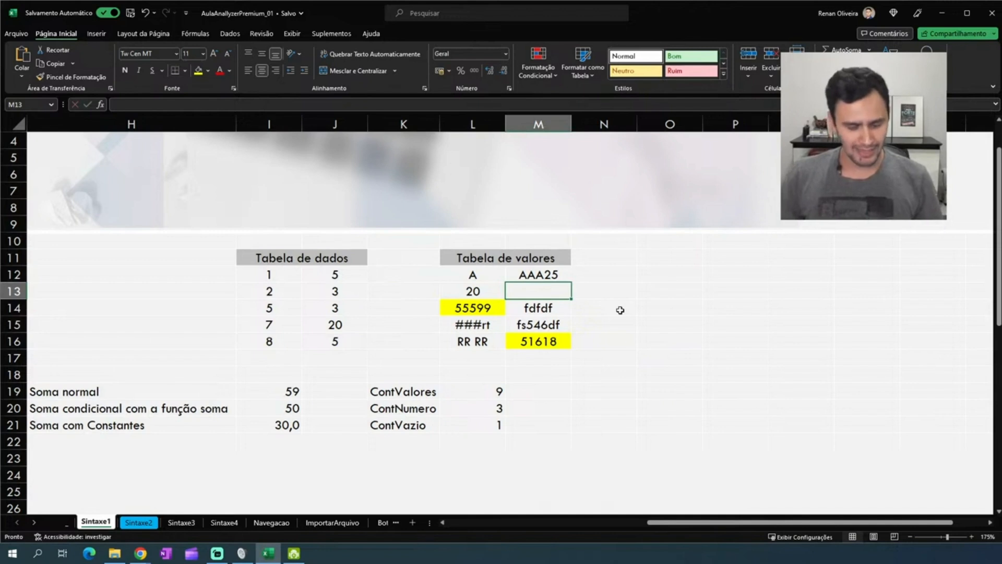
text(')
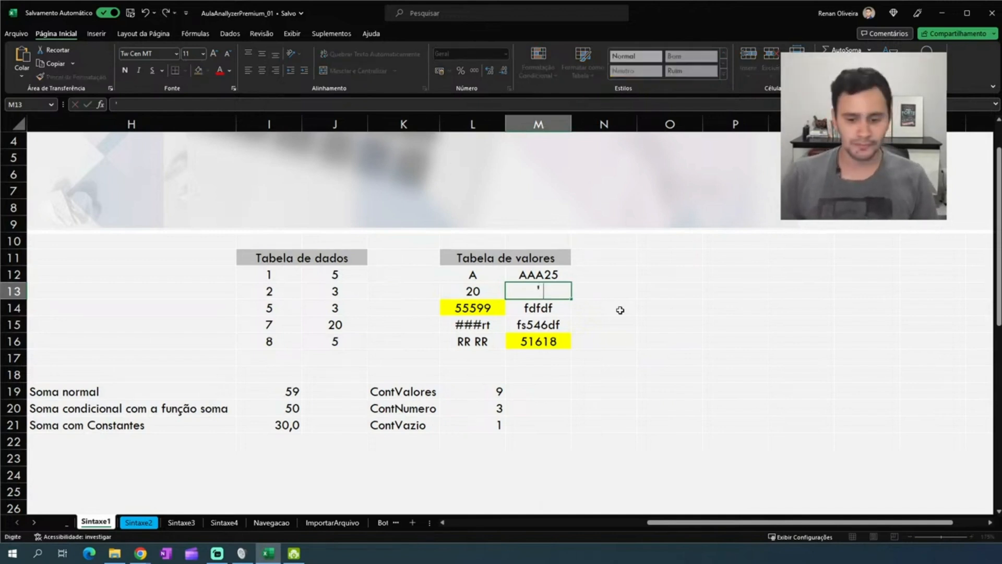
key(Return)
Examine the apostrophe-only cell M13 against the CONT.VALORES formula in L19 and the CONTAR.VAZIO formula in L21
key(Up)
key(Down)
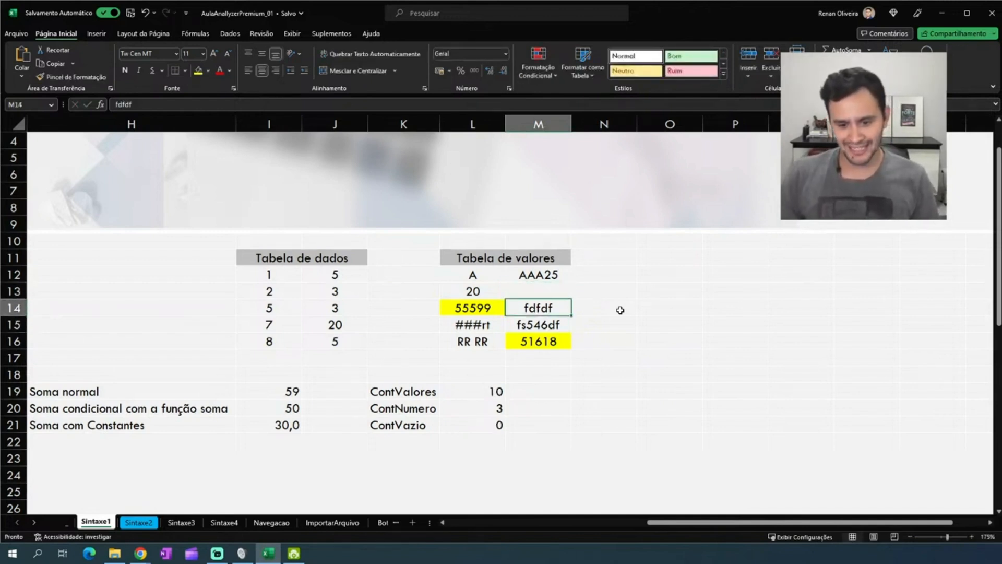
key(Up)
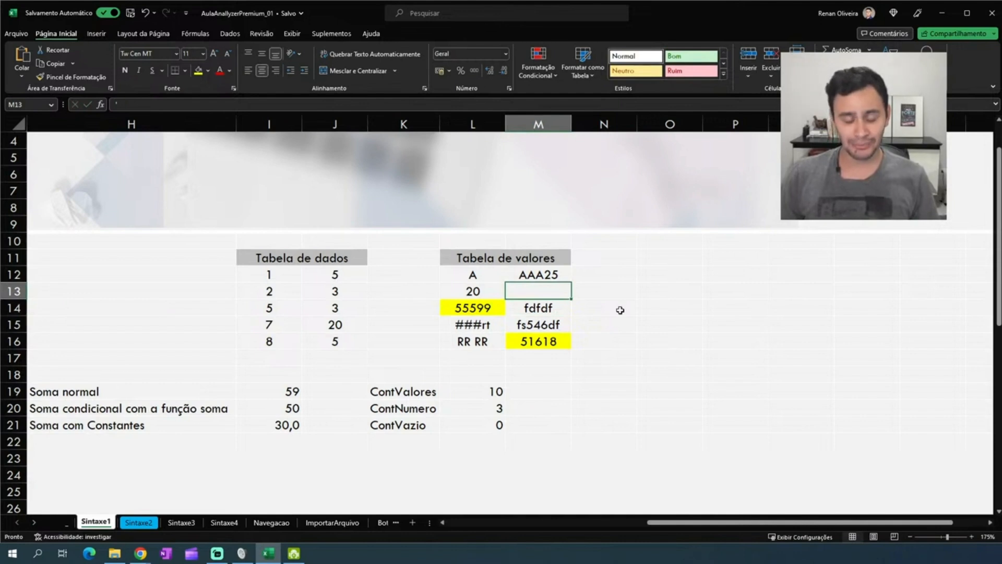
key(Down)
key(Down)
key(Down)
key(Down)
key(Down)
key(Down)
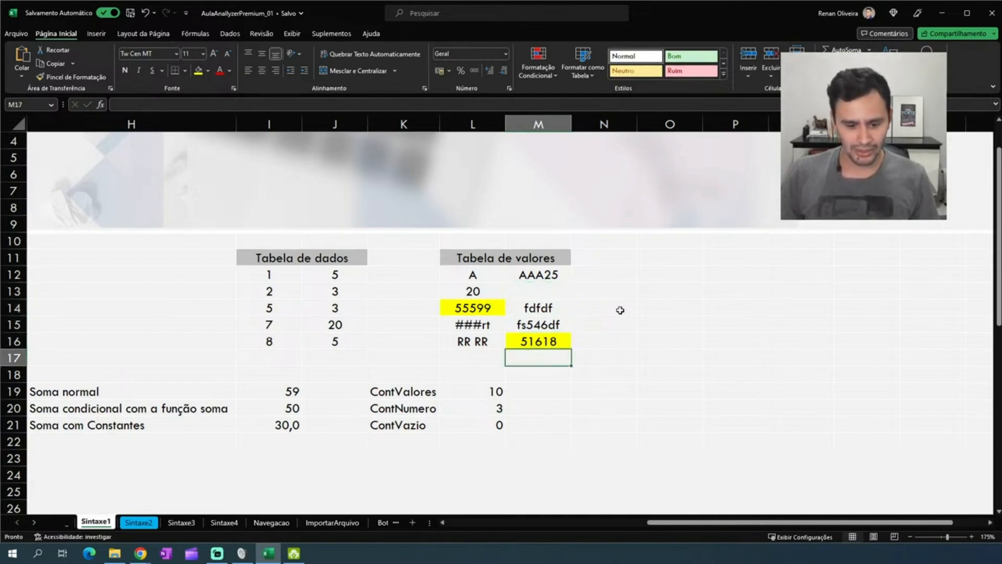
key(Left)
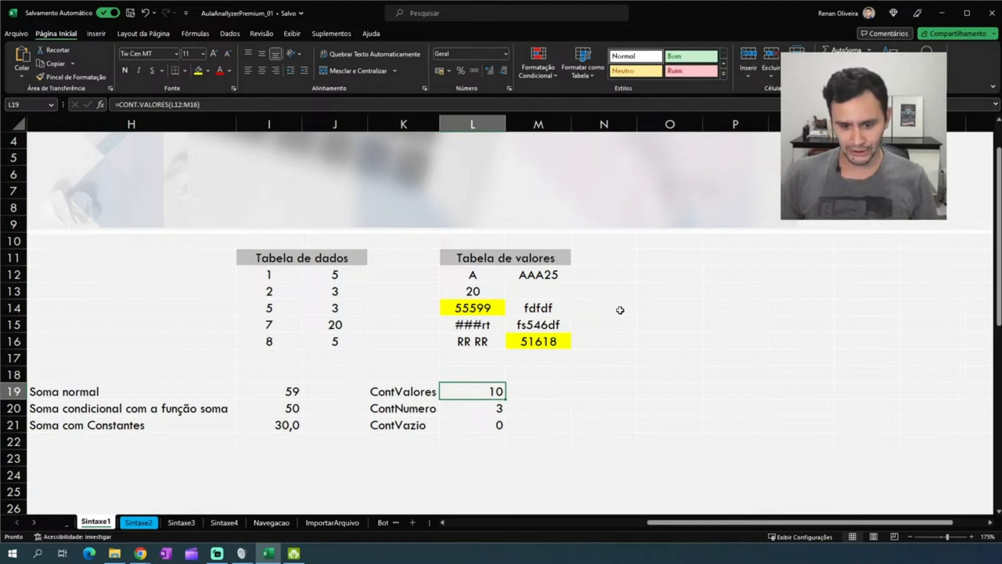
key(Up)
key(Up)
key(Up)
key(Up)
key(Up)
key(Up)
key(Right)
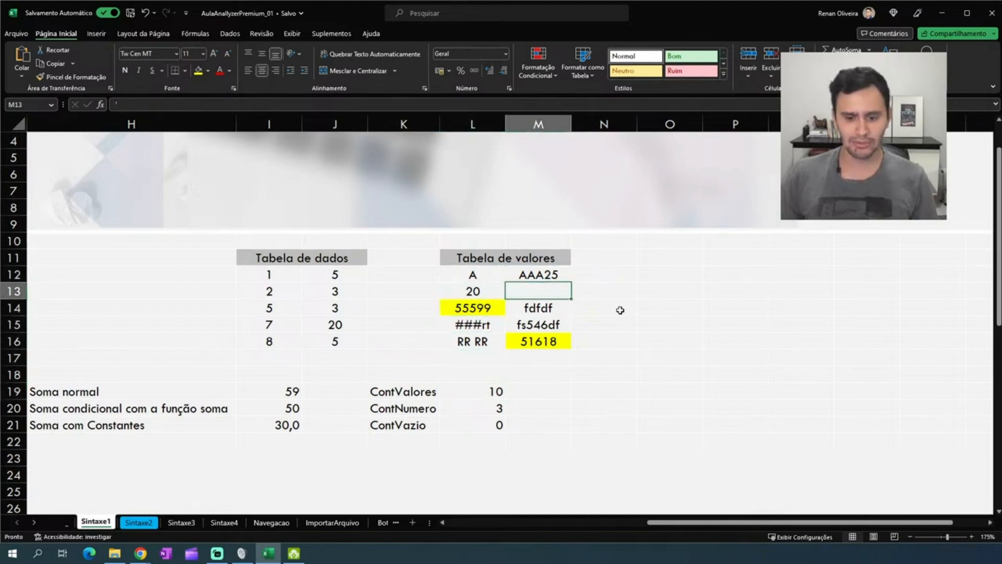
key(Left)
key(Left)
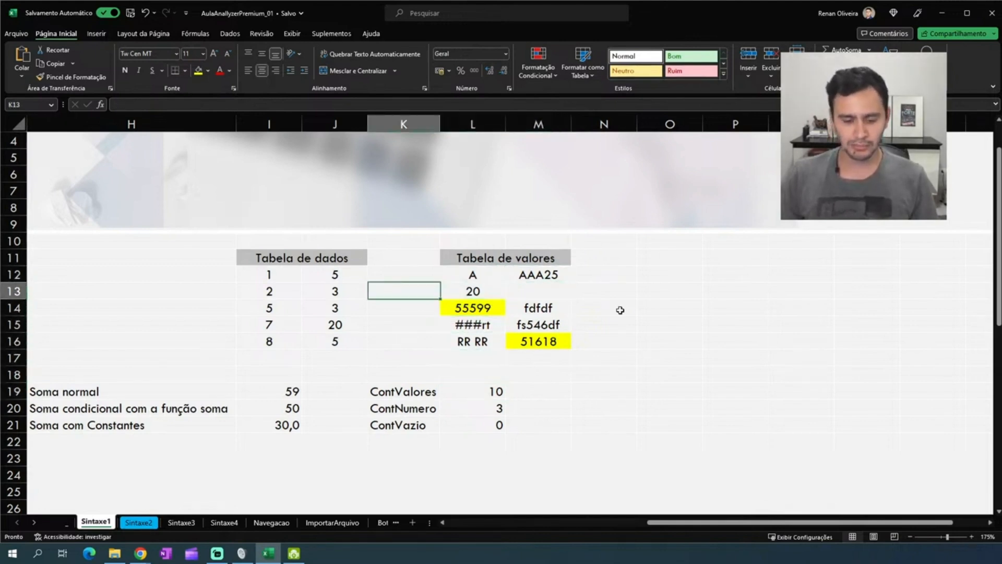
key(Down)
key(Down)
key(Down)
key(Down)
key(Down)
key(Down)
key(Down)
key(Right)
key(Down)
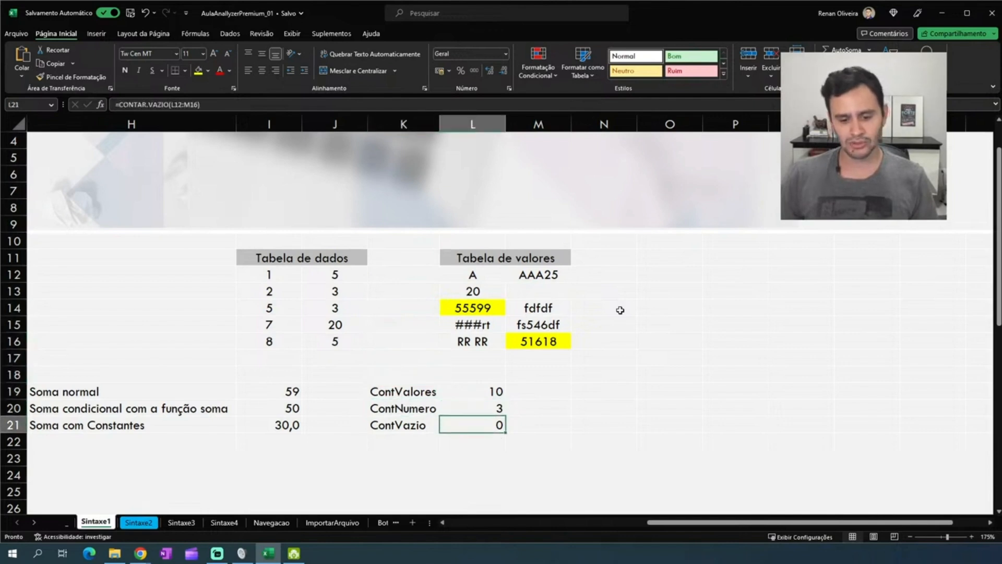
Compare the CONT.VALORES formula in L19 with the second-column cells of the Tabela de valores around M13
key(Up)
key(Up)
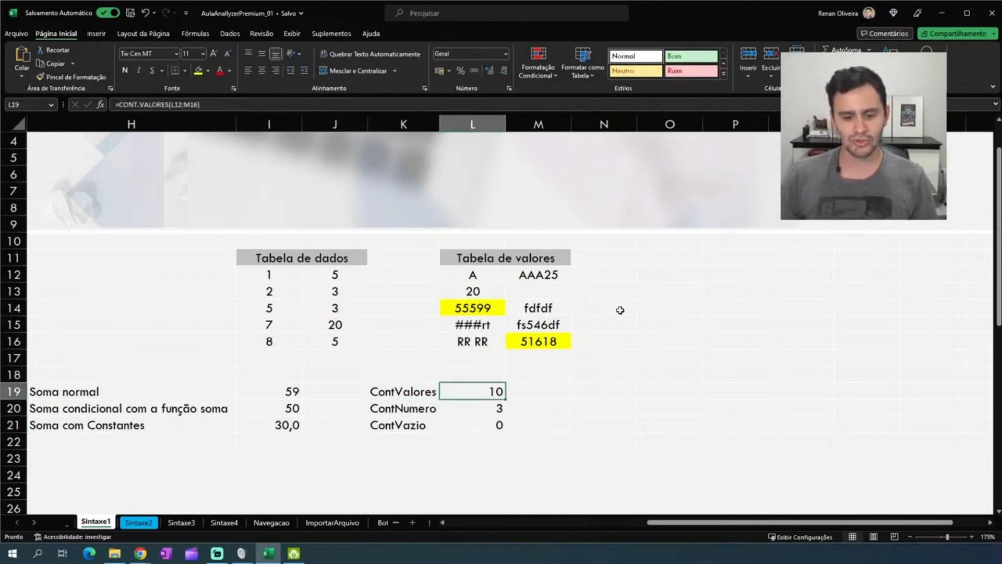
key(Up)
key(Up)
key(Up)
key(Up)
key(Up)
key(Up)
key(Right)
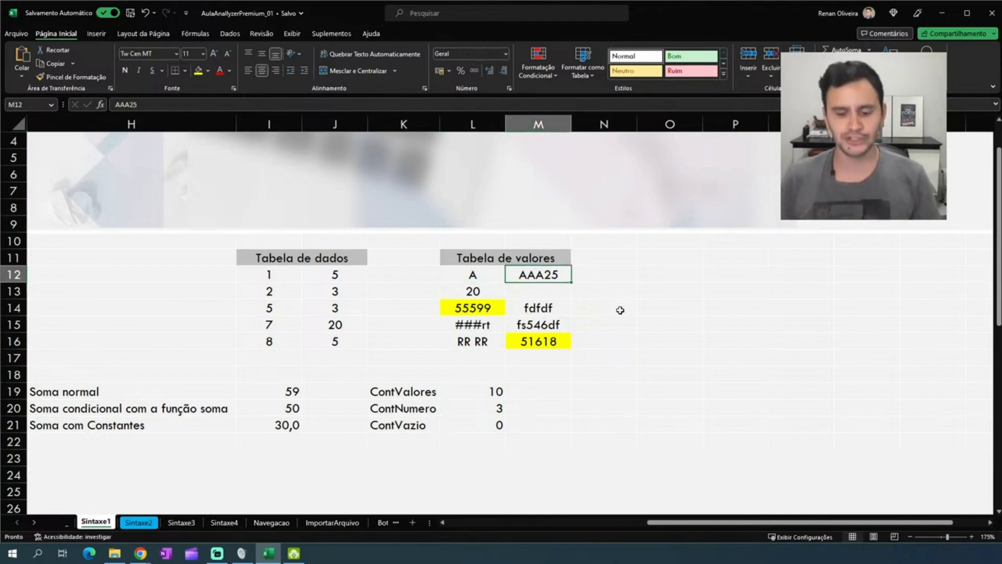
key(Down)
key(Down)
key(Up)
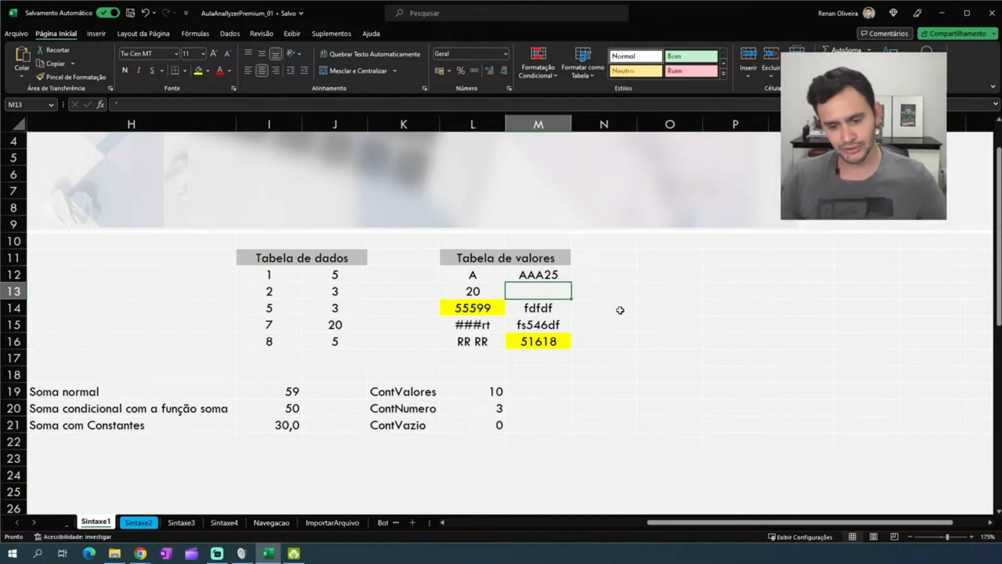
key(Down)
key(Down)
key(Up)
key(Up)
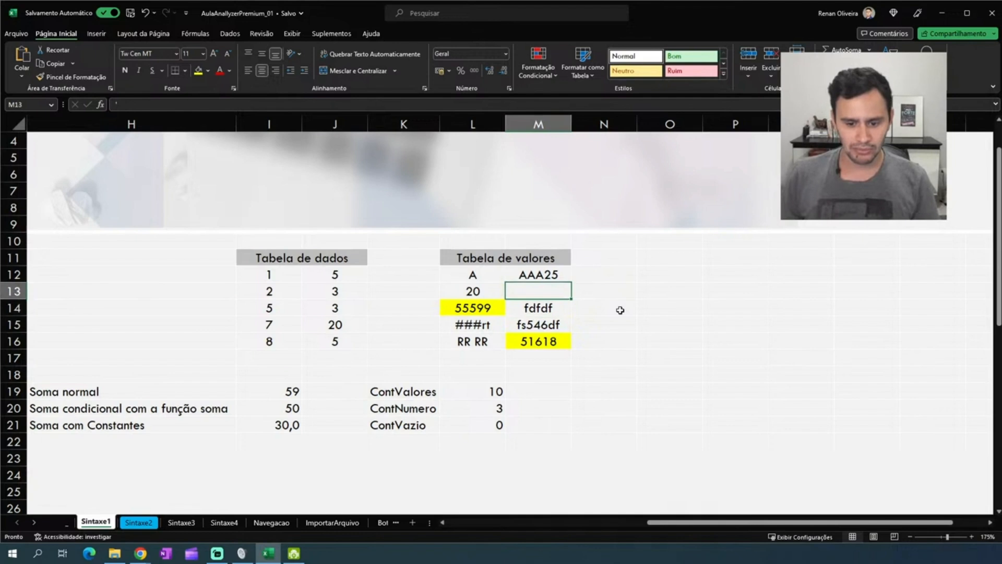
Clear the apostrophe from M13 in the Tabela de valores and check the effect on the count formulas below
key(Delete)
key(Left)
key(Down)
key(Down)
key(Down)
key(Down)
key(Down)
key(Down)
key(Down)
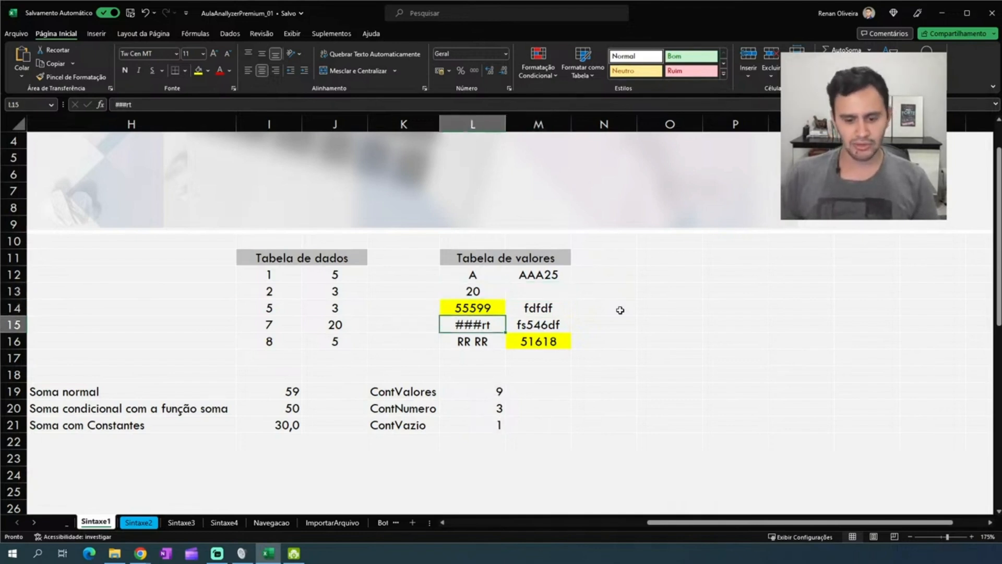
key(Down)
key(Up)
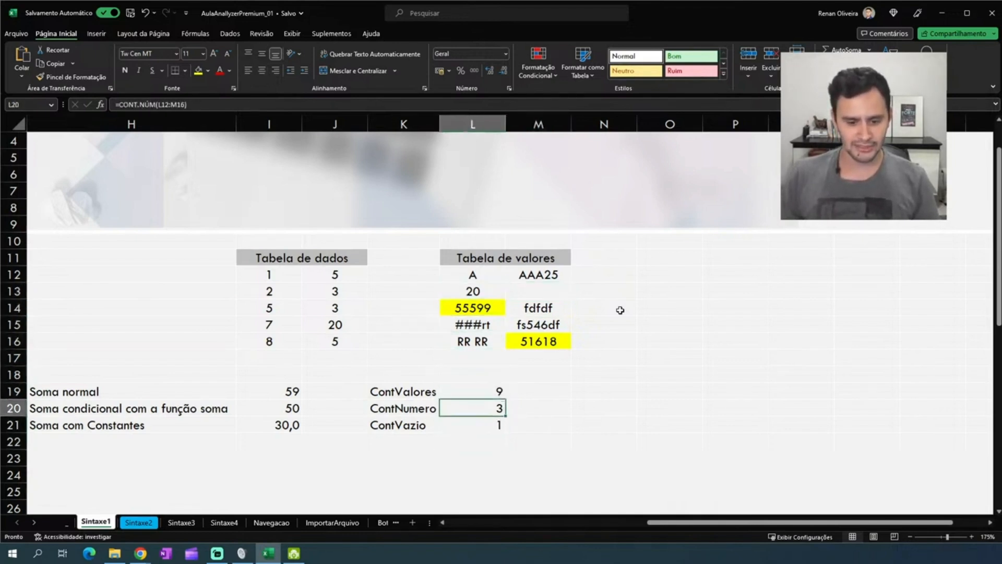
Copy the formula from L19 into M19 as visible text, '=CONT.VALORES(L12:M16), with a leading apostrophe
key(Up)
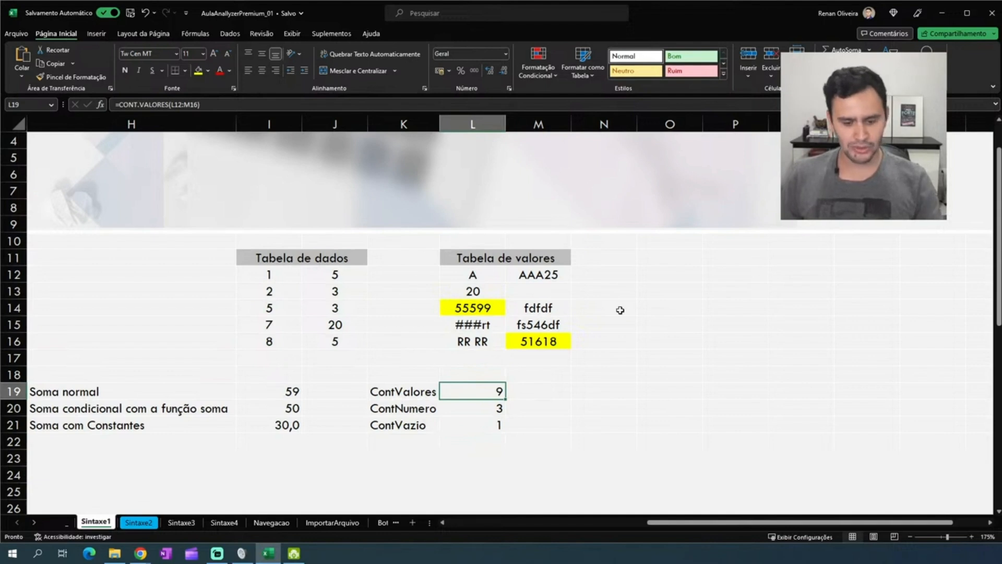
key(F2)
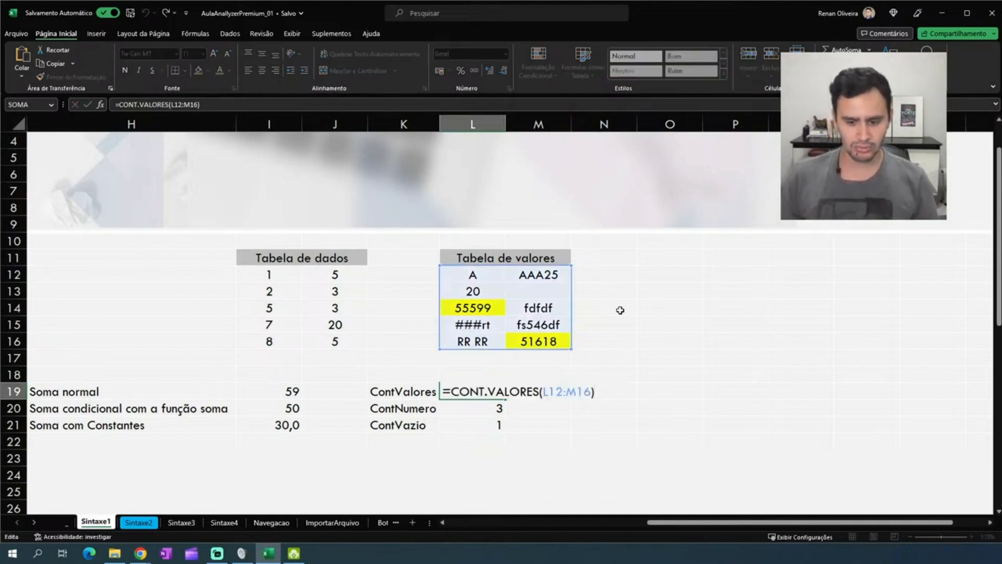
key(shift+Left)
key(shift+Left)
key(shift+Left)
key(shift+Left)
key(shift+Left)
key(shift+Left)
key(shift+Left)
key(shift+Left)
key(shift+Left)
key(shift+Left)
key(shift+Left)
key(shift+Left)
key(shift+Left)
key(shift+Left)
key(shift+Left)
key(shift+Left)
key(shift+Left)
key(shift+Left)
key(shift+Left)
key(shift+Left)
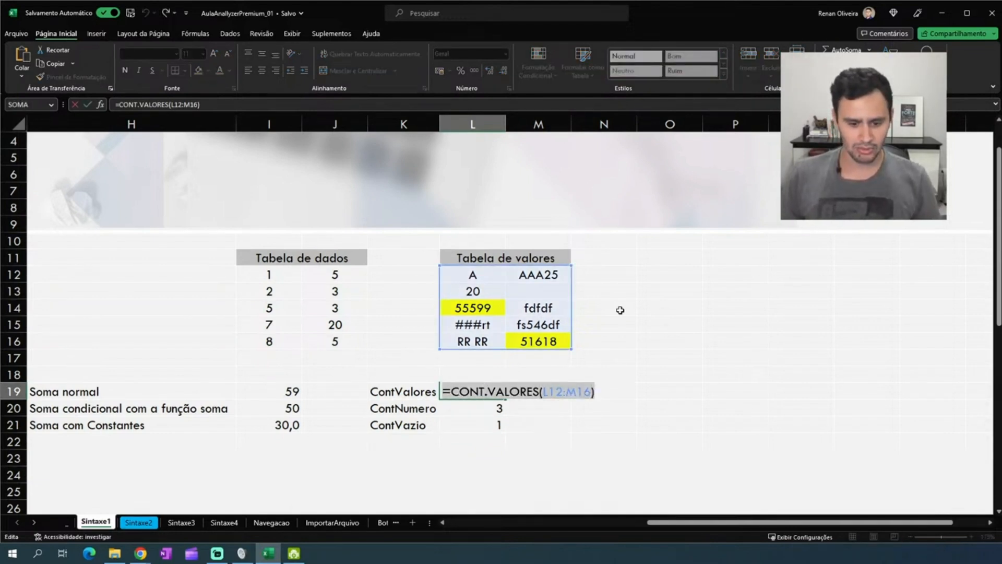
key(Tab)
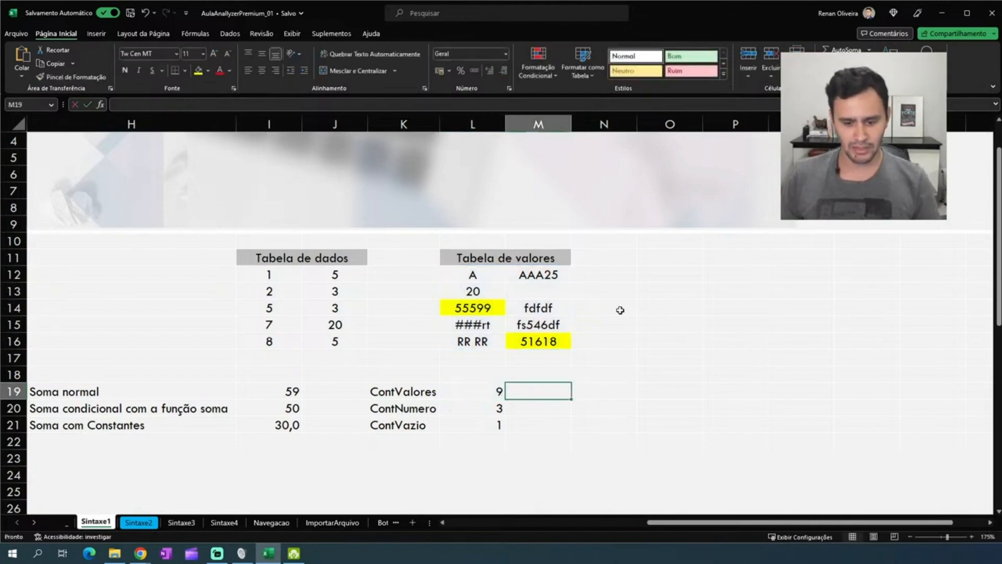
text(')
key(ctrl+v)
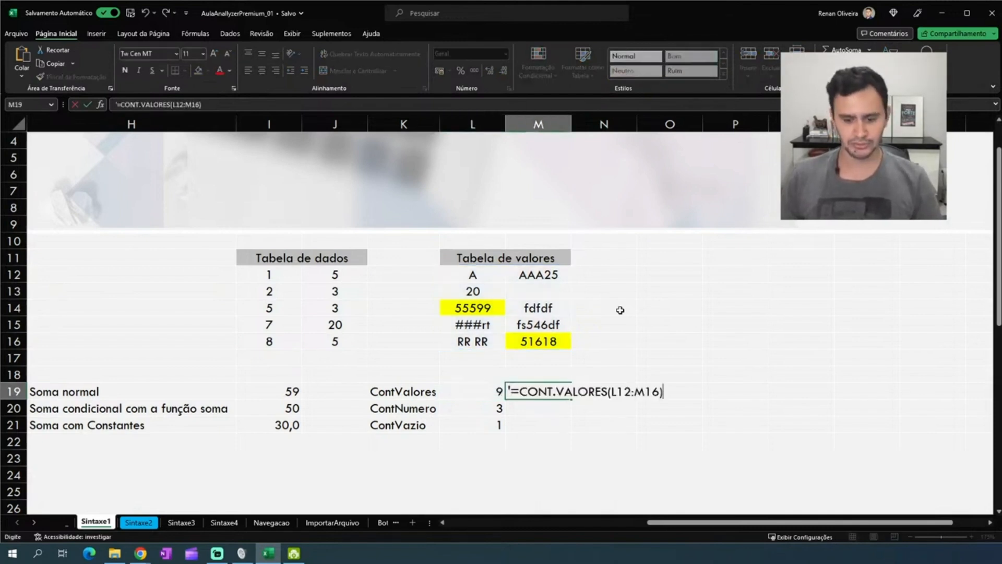
key(Return)
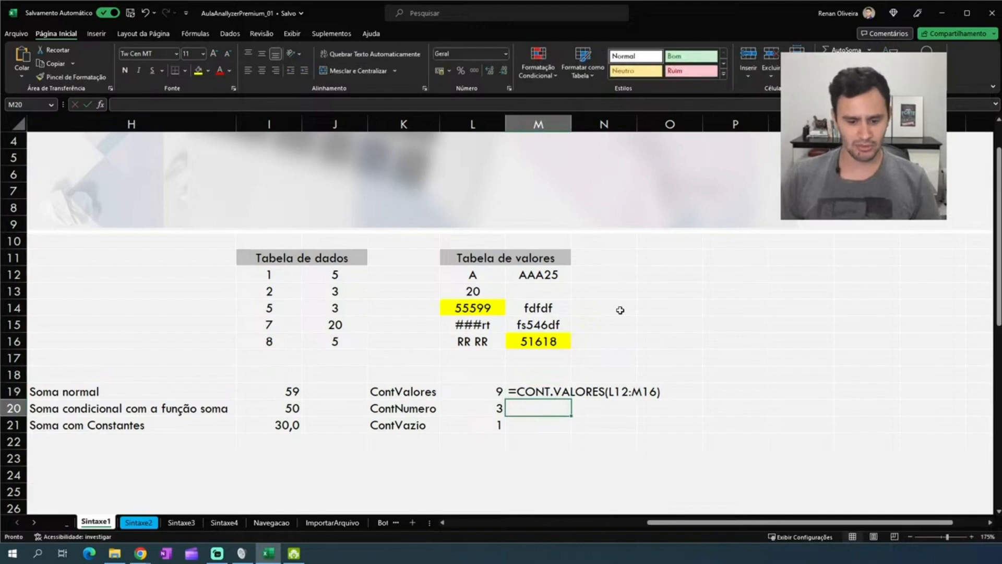
Copy the formula from L20 into M20 as visible text, '=CONT.NÚM(L12:M16), with a leading apostrophe
key(Left)
key(F2)
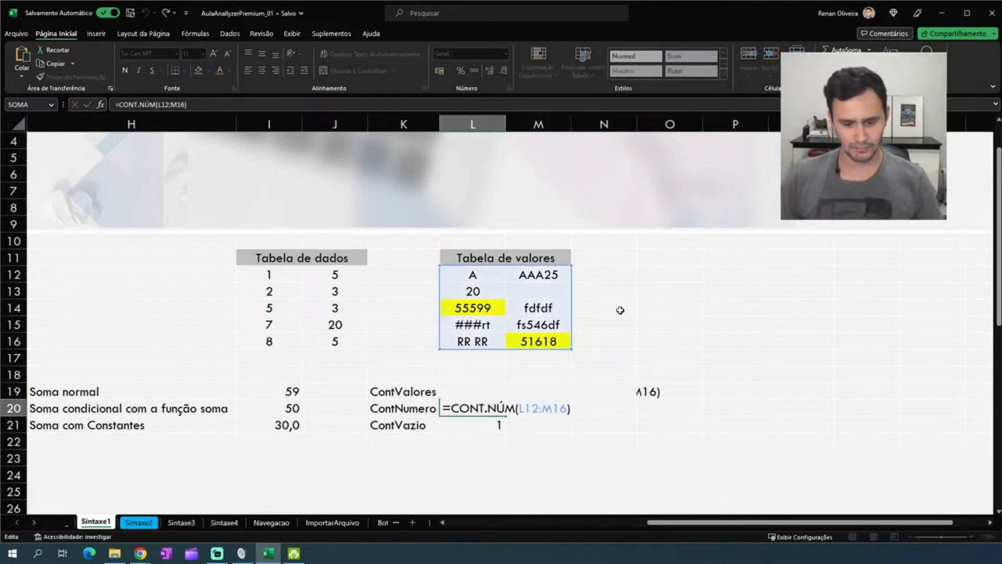
key(End)
key(shift+Home)
key(ctrl+c)
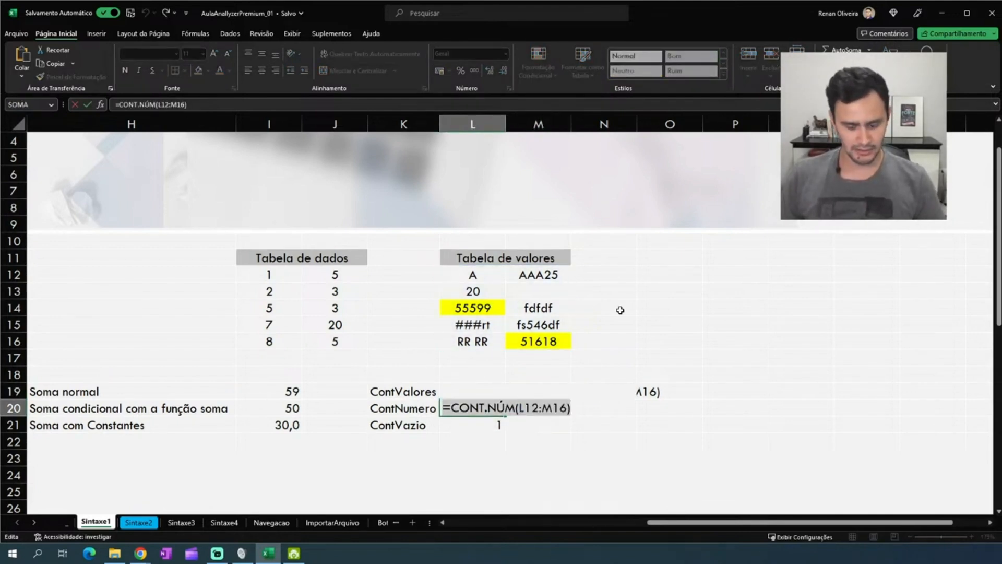
key(Return)
key(Up)
key(Right)
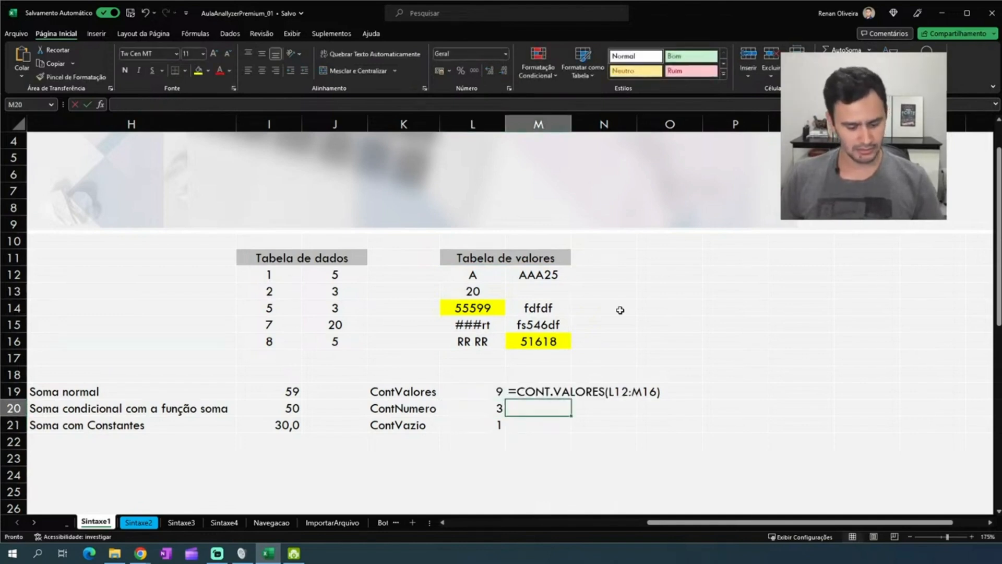
text(')
key(ctrl+v)
key(Return)
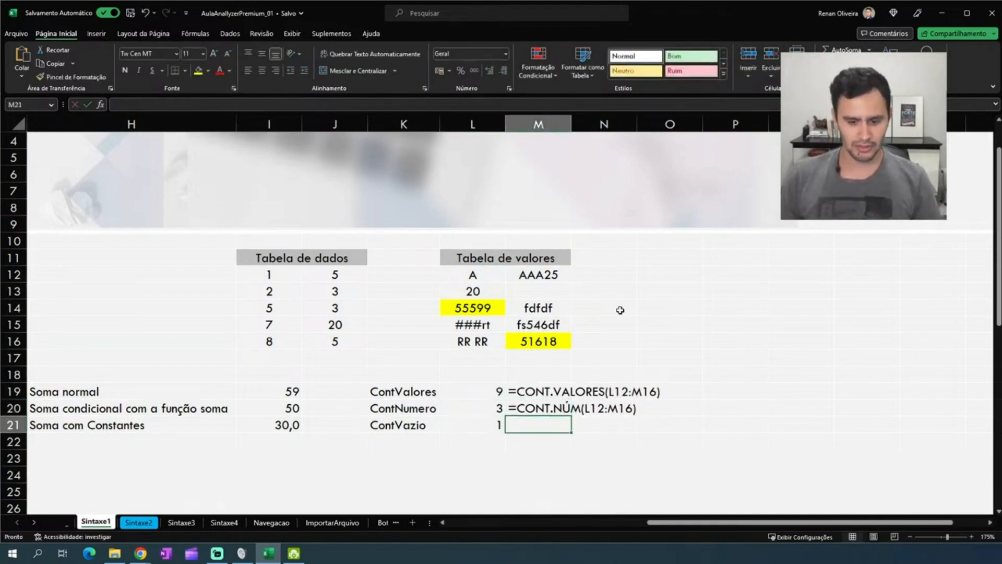
Copy the formula from L21 into M21 as visible text, '=CONTAR.VAZIO(L12:M16), with a leading apostrophe
key(Left)
key(F2)
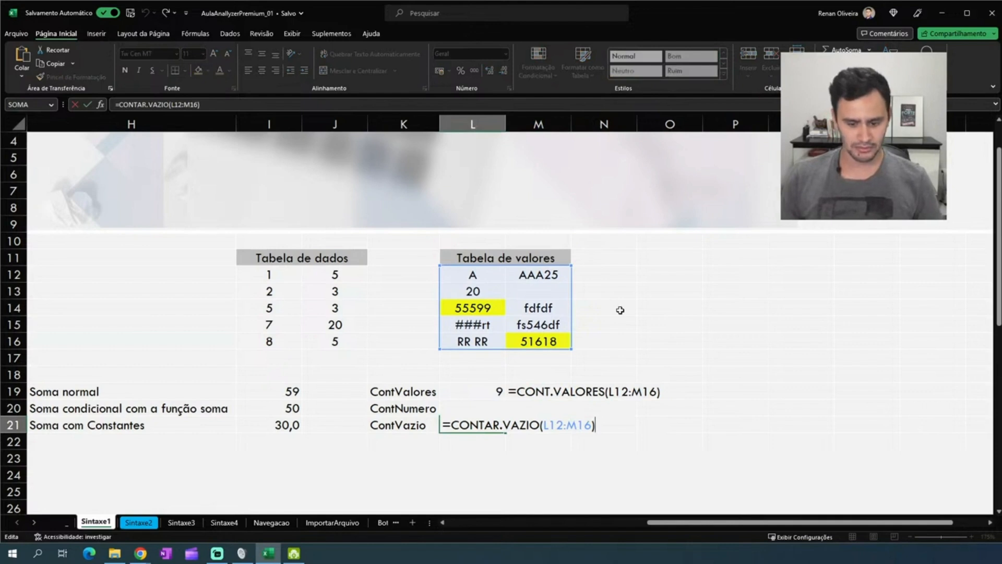
key(shift+Home)
key(ctrl+c)
key(Return)
key(Up)
key(Right)
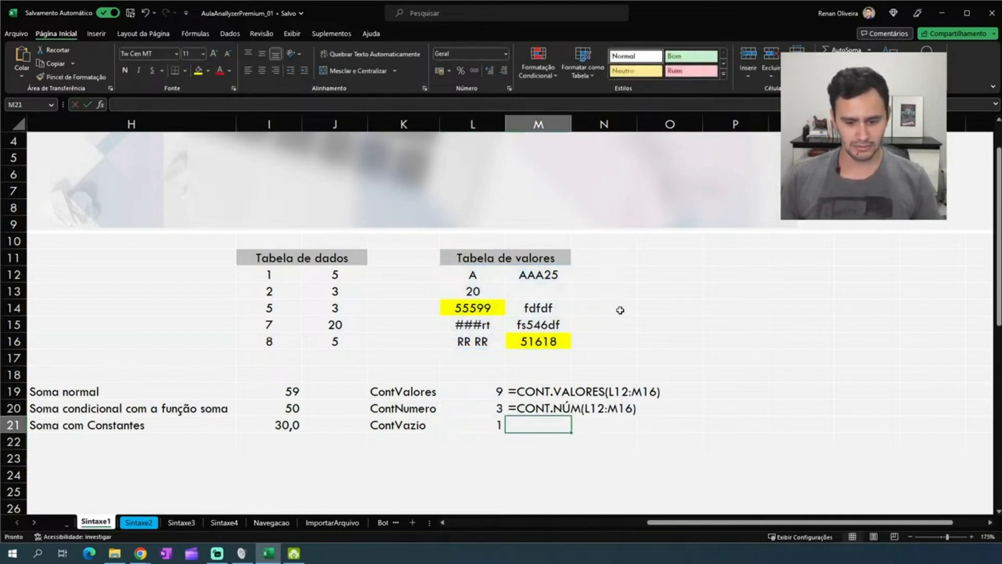
text(')
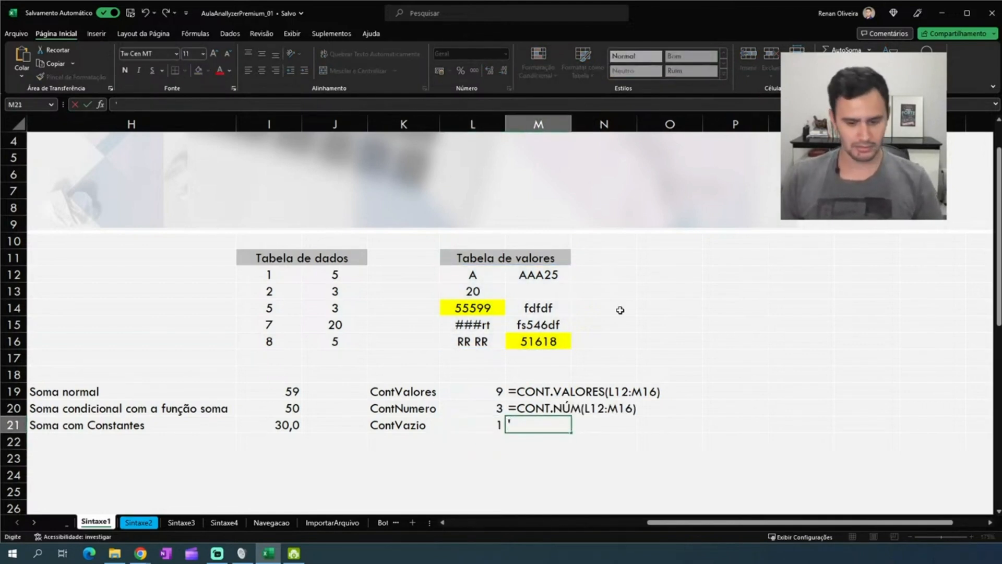
key(ctrl+v)
key(Return)
key(Up)
key(Up)
key(Up)
key(Up)
key(Up)
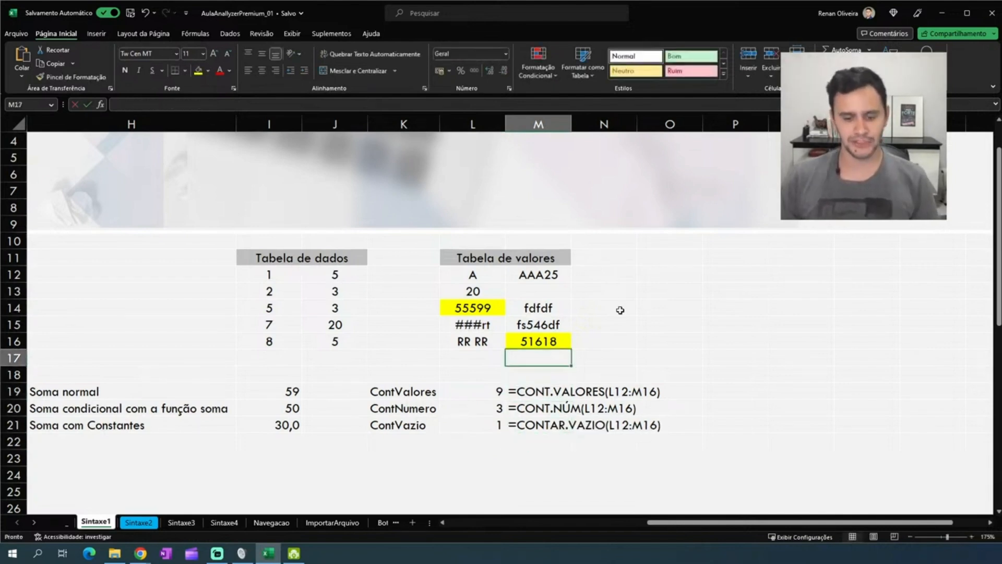
key(Left)
key(Left)
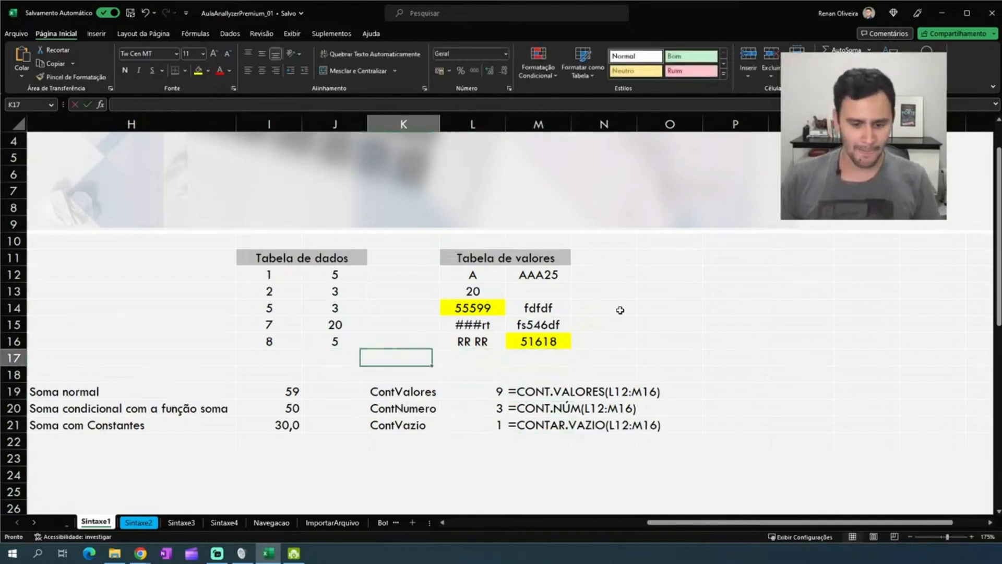
key(Right)
key(Right)
key(Right)
key(Left)
key(Left)
key(Left)
key(Left)
key(Left)
key(Left)
key(Left)
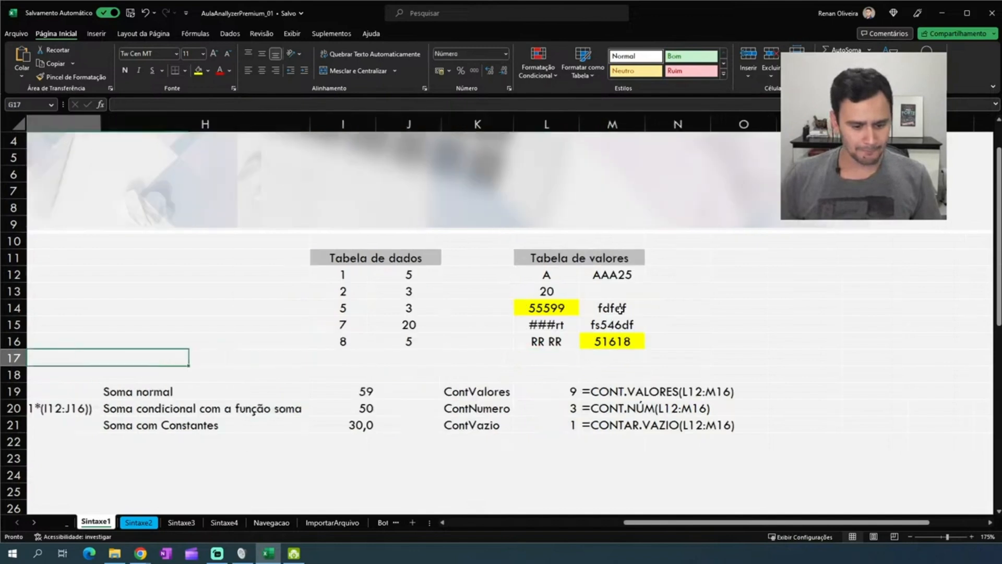
key(Left)
key(Left)
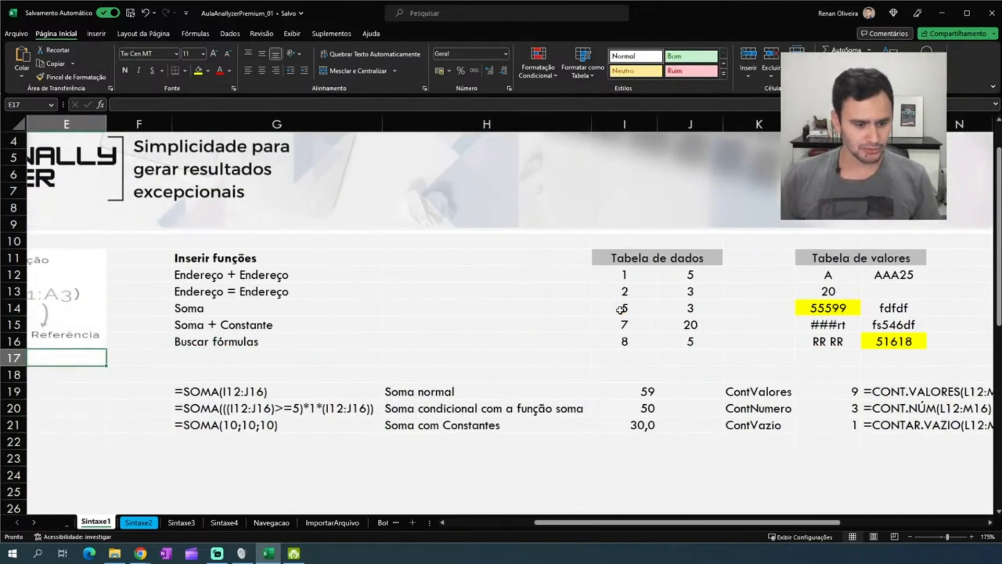
key(Right)
key(Right)
key(Right)
key(Left)
key(Left)
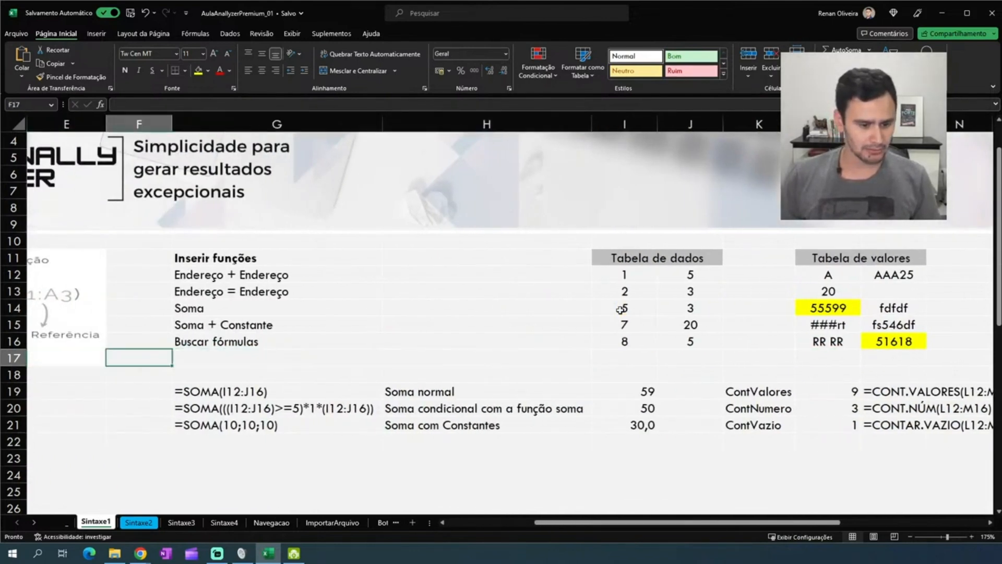
key(Left)
key(Right)
key(Right)
Review the Inserir funções topics in column G and the SOMA formula texts listed below them
key(Up)
key(Up)
key(Up)
key(Up)
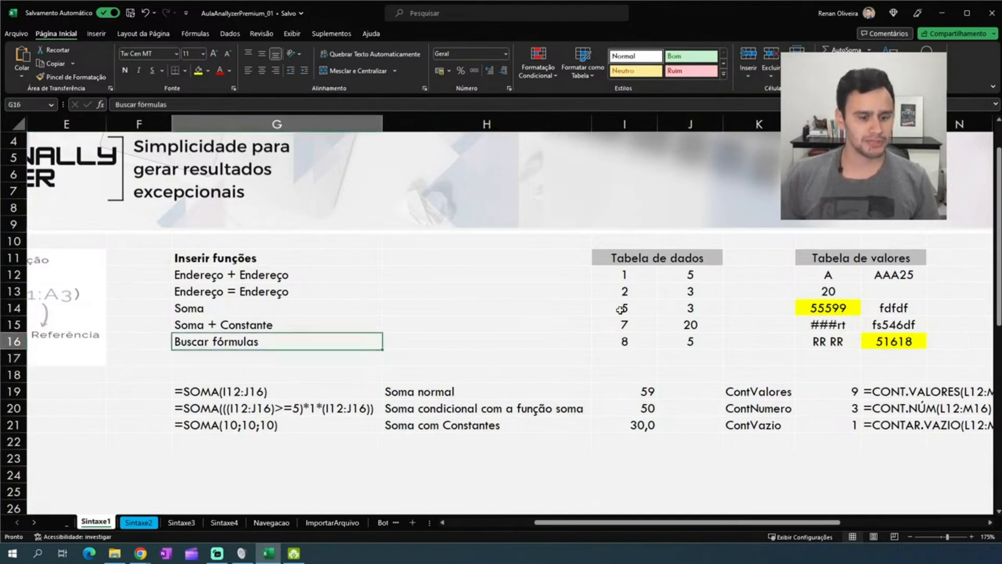
key(Down)
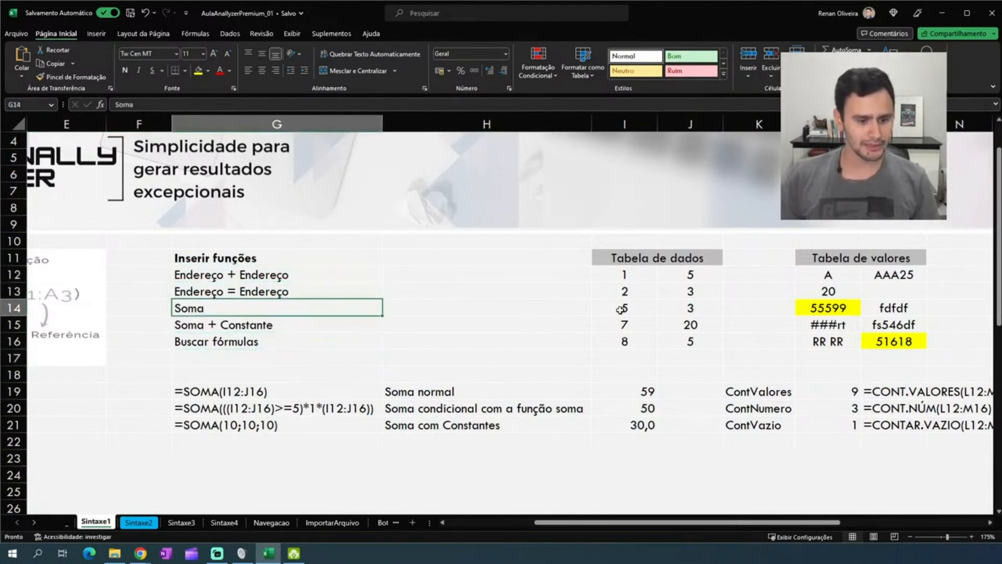
key(Down)
key(Down)
key(Down)
key(Down)
key(Down)
key(Down)
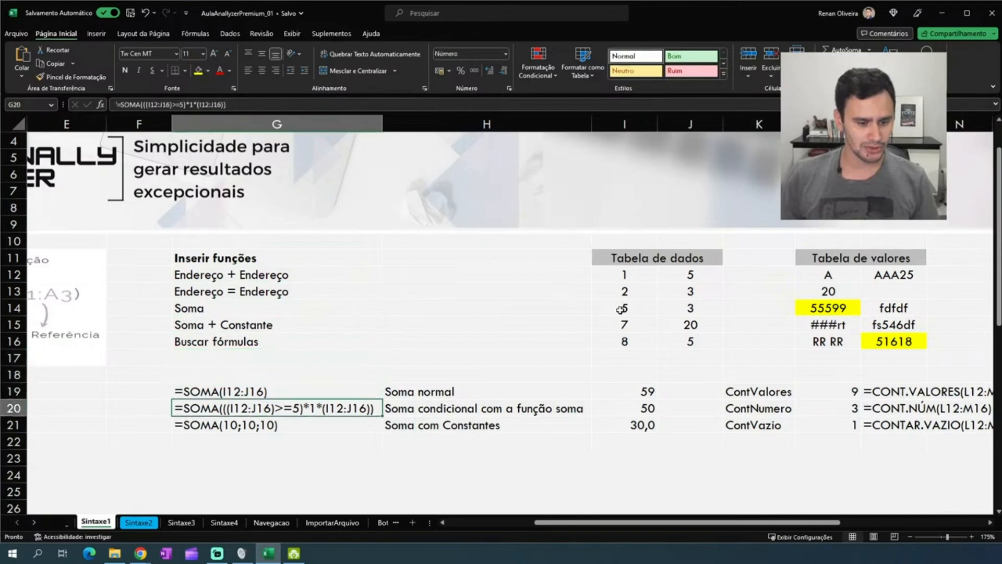
Look across row 20 from the Contagem label through the conditional SOMA example to the CONT.NÚM example
key(Left)
key(Left)
key(Left)
key(Left)
key(Left)
key(Left)
key(Right)
key(Right)
key(Right)
key(Right)
key(Right)
key(Right)
key(Right)
key(Right)
key(Right)
key(Right)
key(Right)
key(Right)
key(Right)
key(Right)
key(Right)
key(Right)
key(Right)
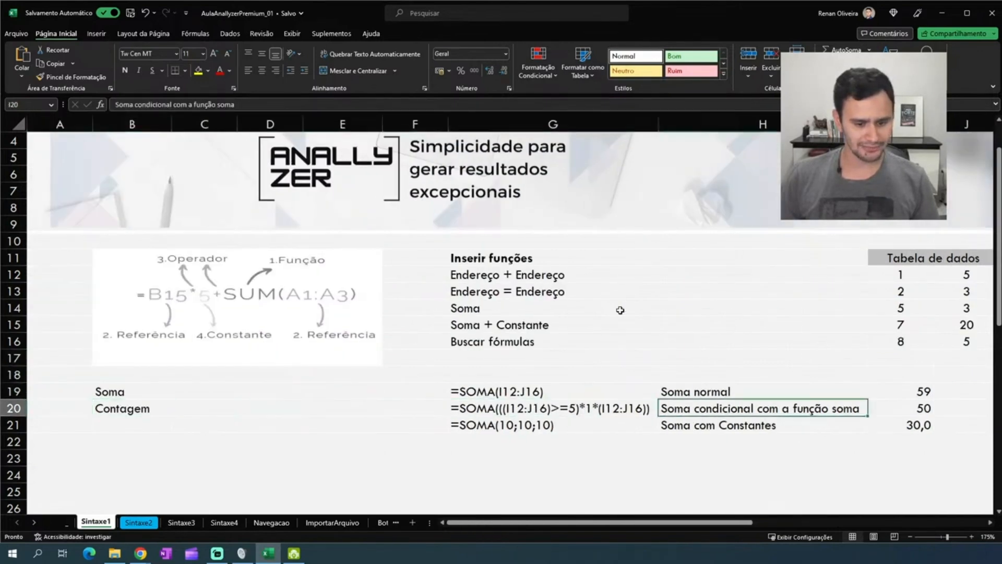
key(Left)
key(Left)
key(Left)
key(Left)
key(Left)
key(Left)
key(Left)
key(Left)
key(Left)
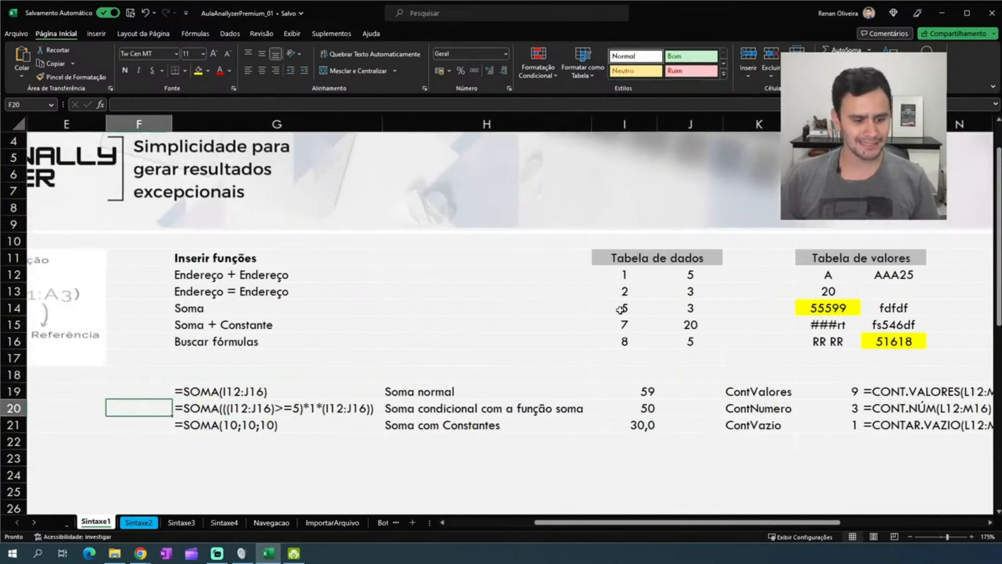
key(Right)
key(Right)
key(Right)
key(Right)
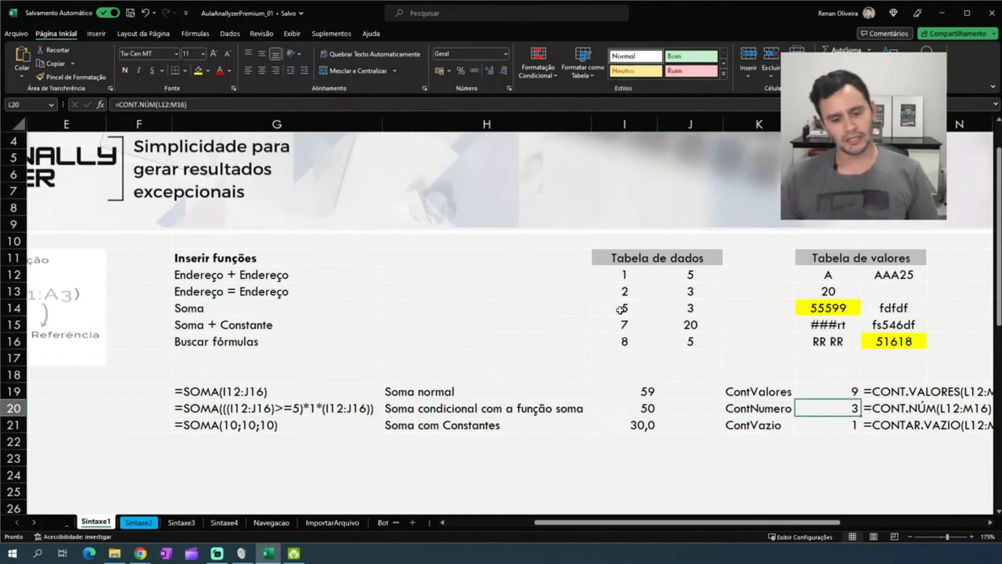
key(Right)
key(Right)
key(Right)
key(Right)
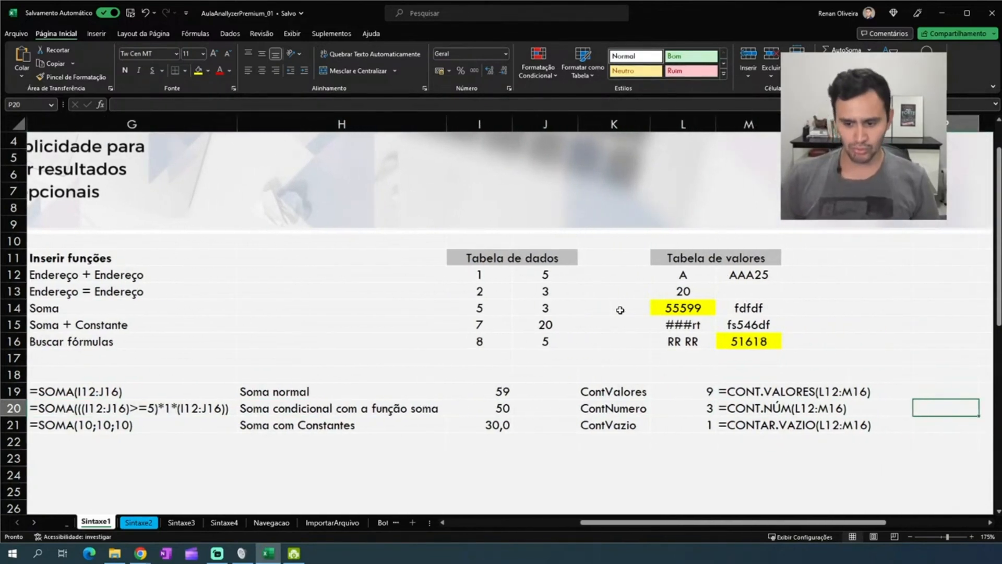
key(Left)
key(Left)
key(Left)
key(Left)
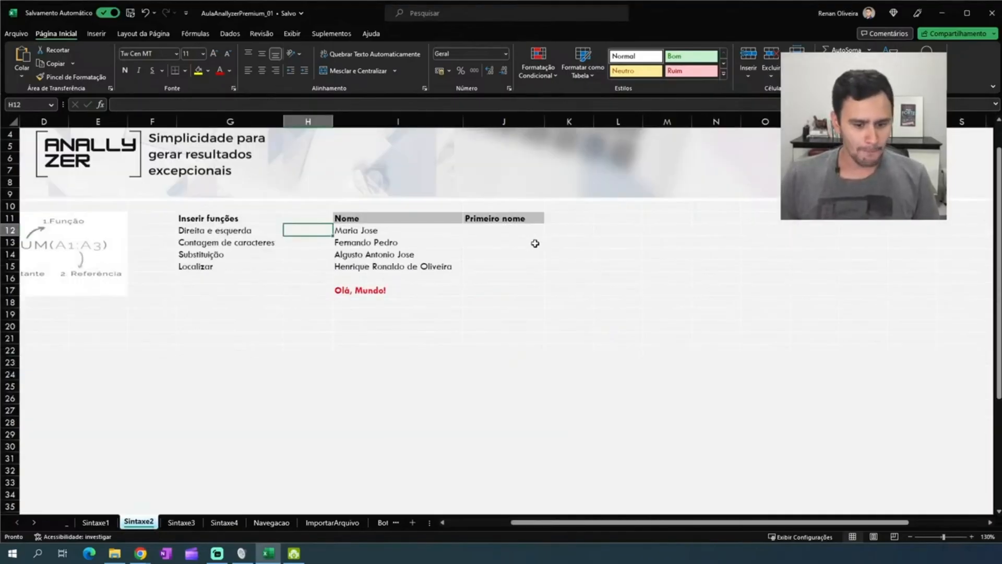
Review the text function topics in column G of Sintaxe2, from Direita e esquerda down to Localizar
click(535, 243)
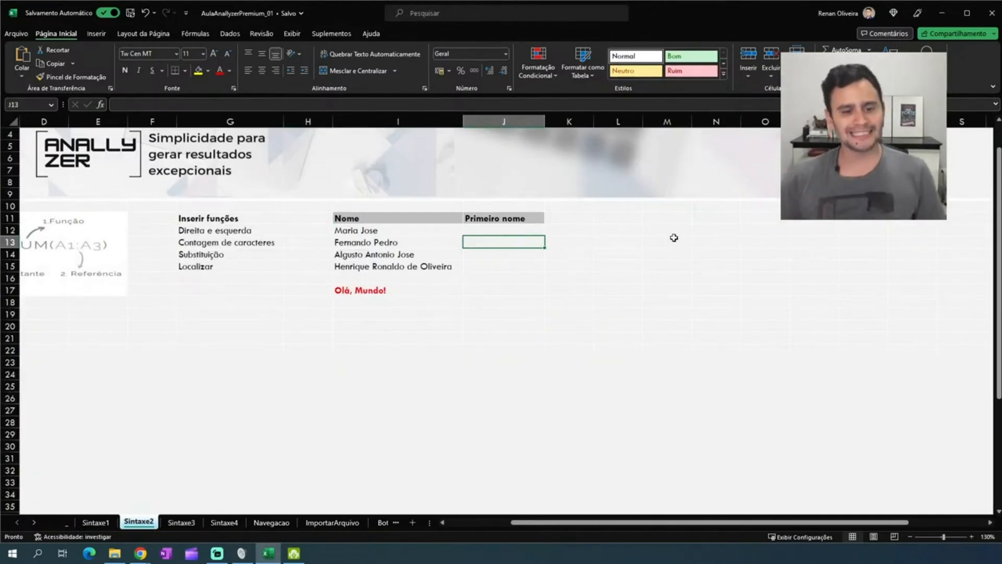
key(Left)
key(Left)
key(Left)
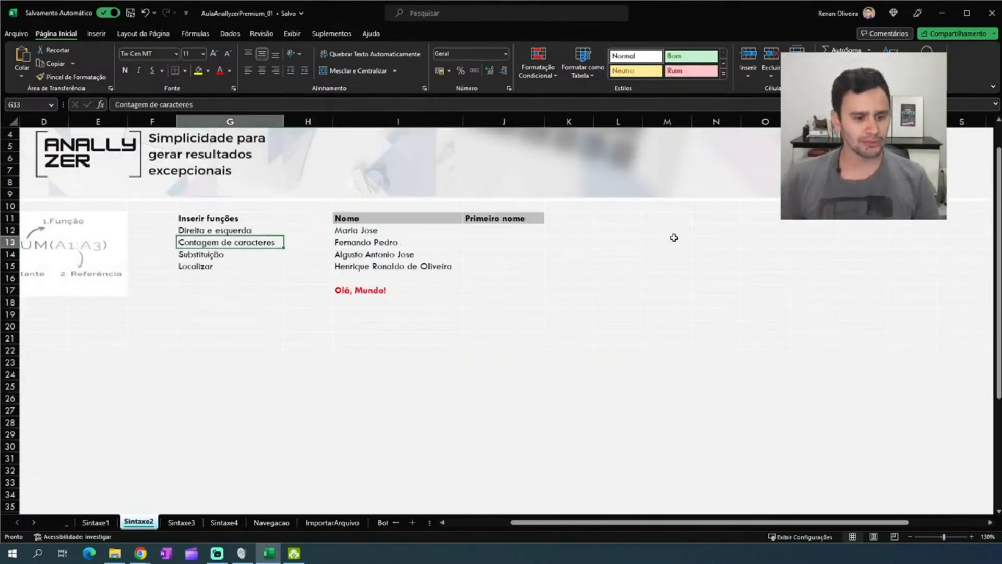
key(Up)
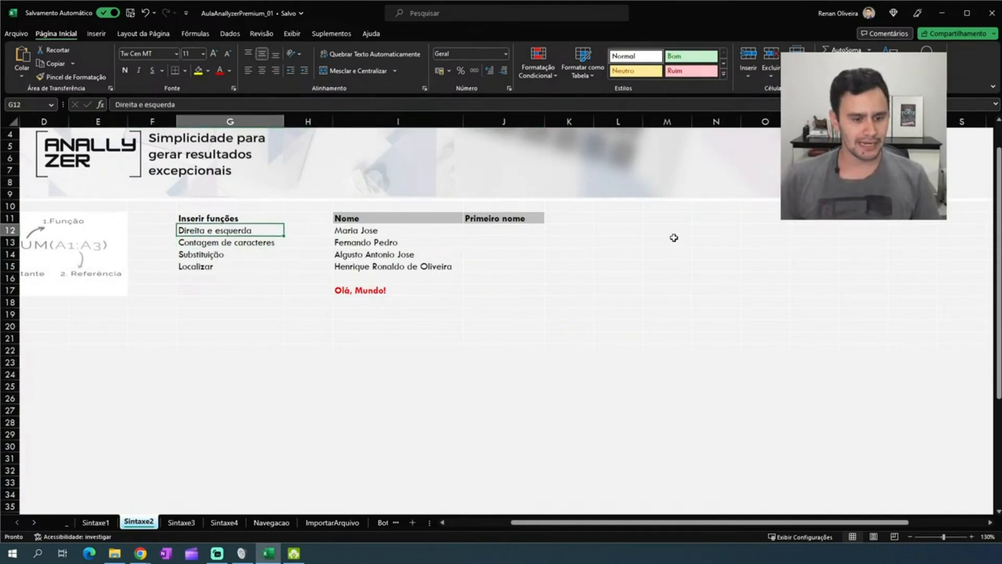
key(Down)
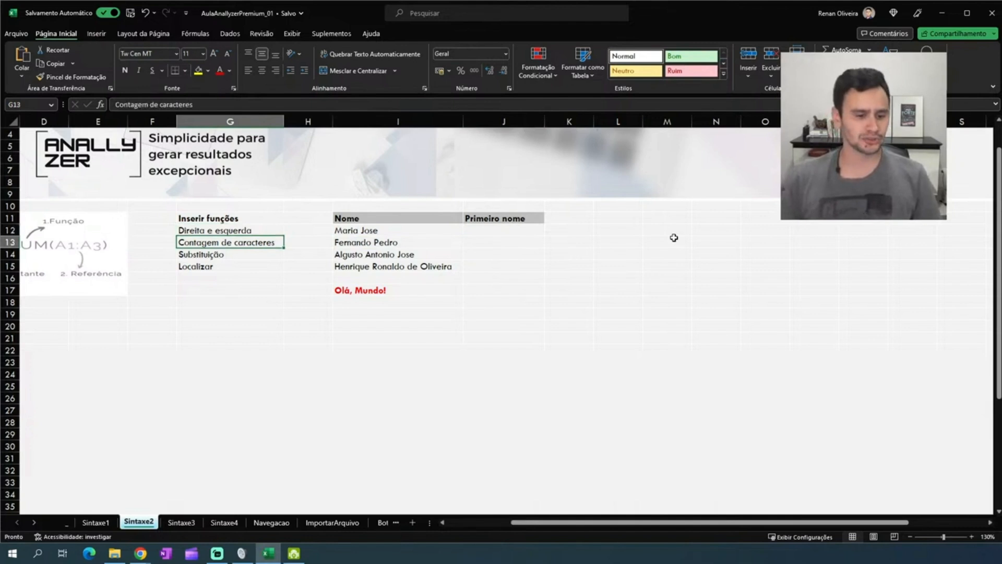
key(Down)
key(Down)
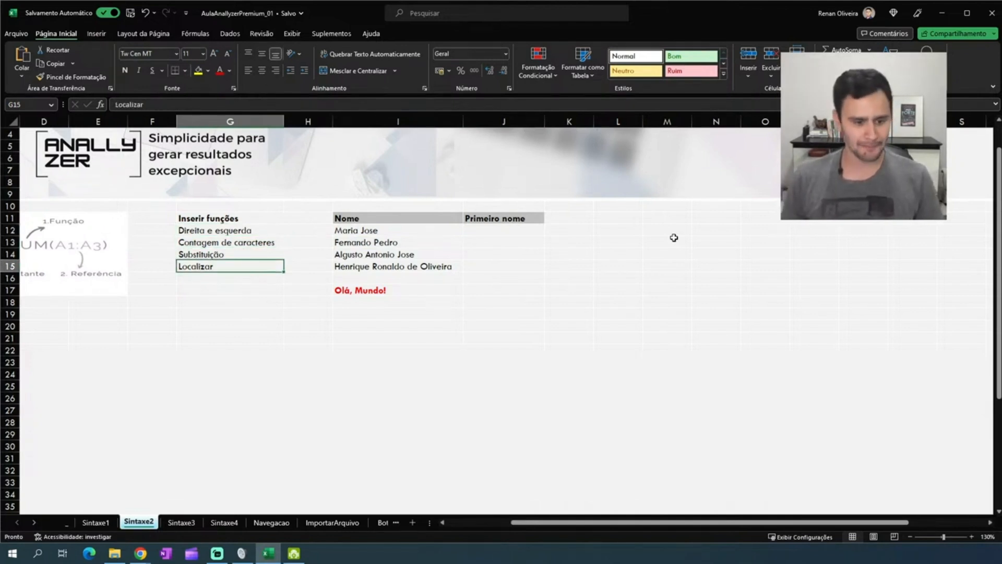
key(Up)
key(Up)
key(Up)
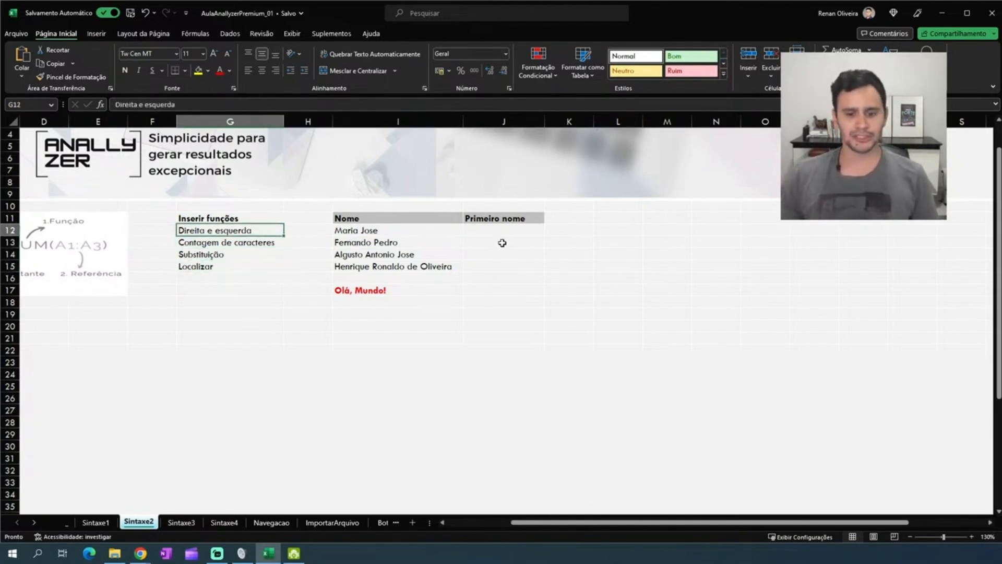
Examine the function library's categories, including the groups under Mais Funções, keeping J12 under Primeiro nome as the active cell
ctrl+scroll(501, 243, up, 1)
click(500, 212)
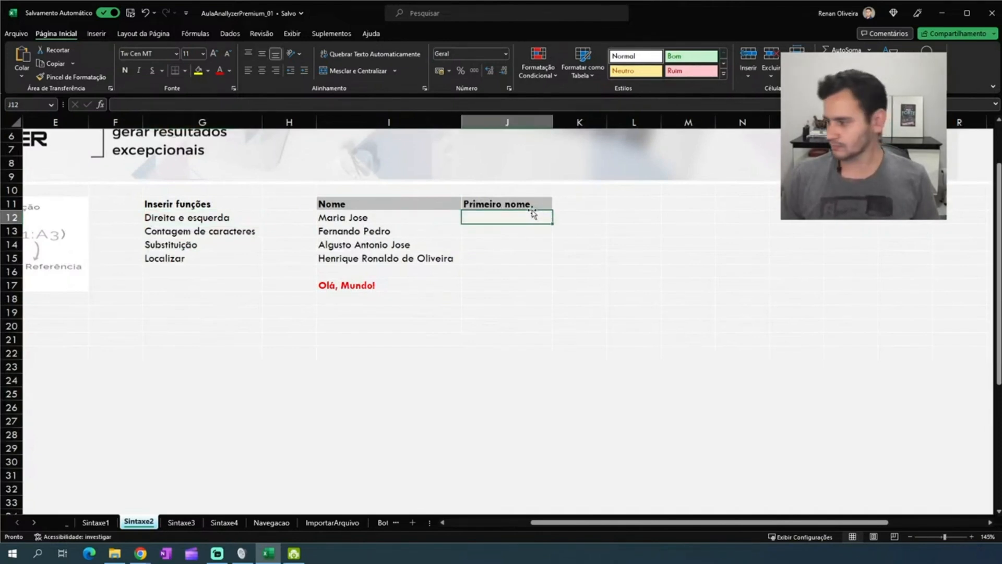
ctrl+scroll(522, 205, up, 2)
scroll(522, 209, up, 2)
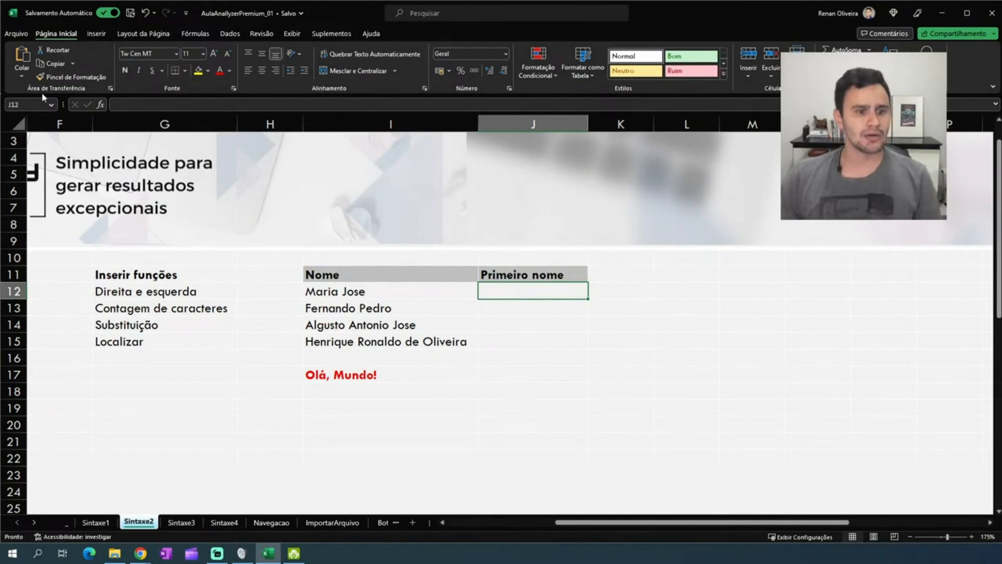
click(202, 38)
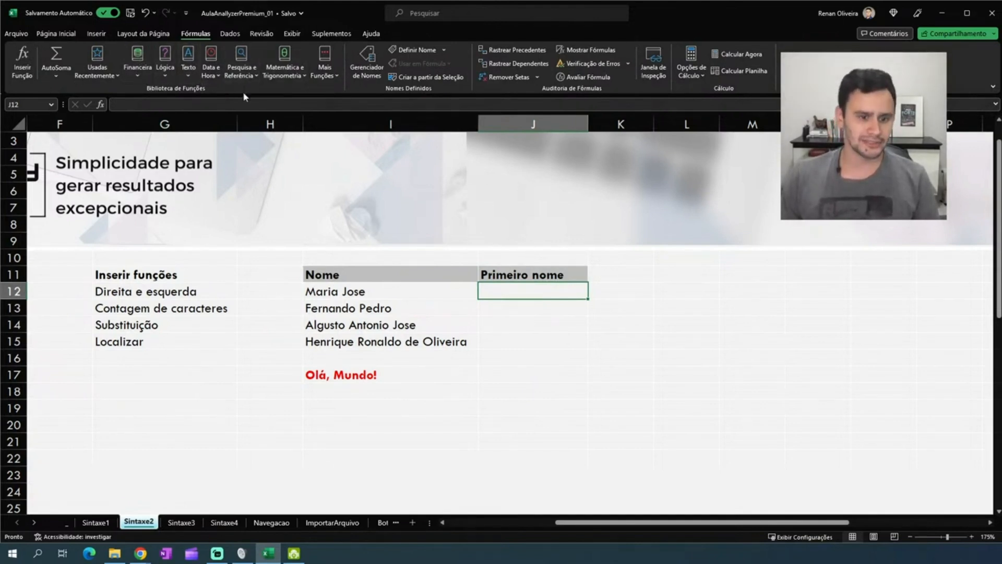
click(326, 77)
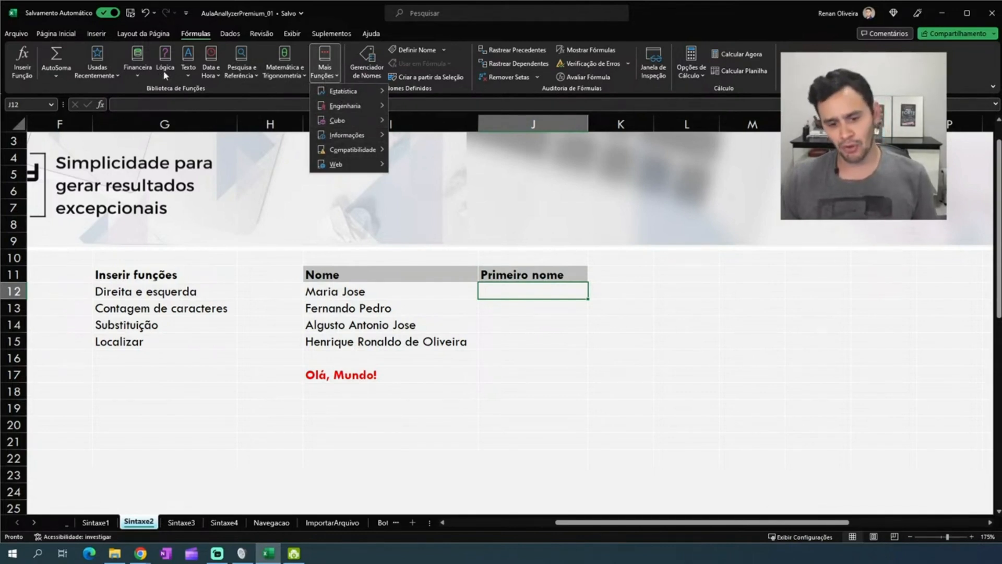
click(374, 295)
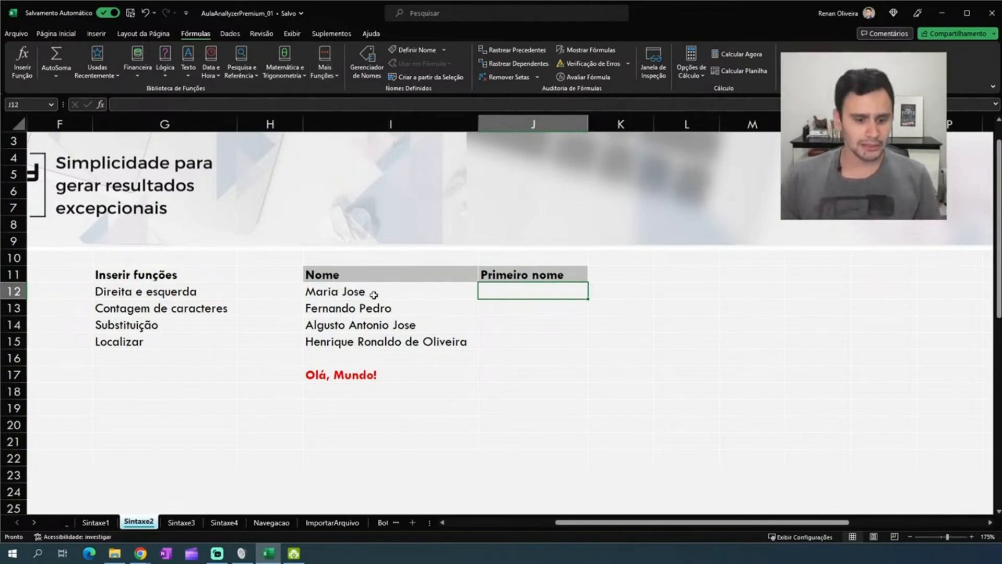
click(507, 309)
click(510, 290)
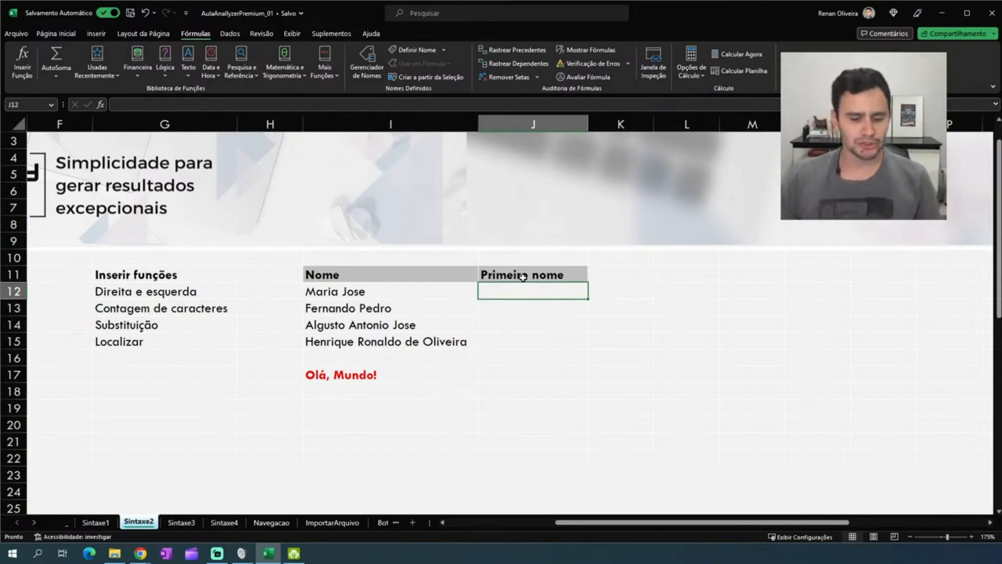
Look over the Direita e esquerda topic, the full names in column I and the Primeiro nome cells beside them
click(407, 304)
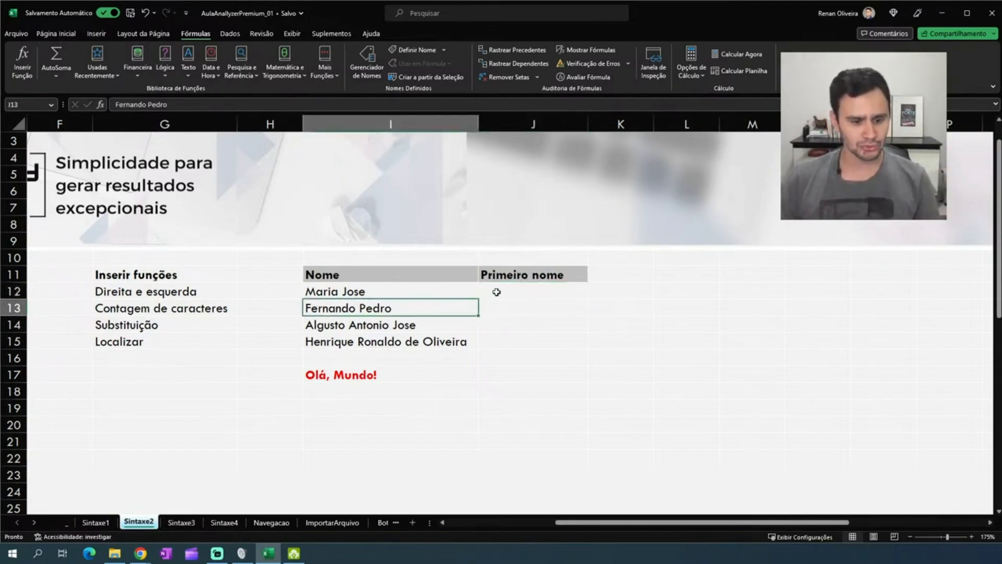
key(Left)
key(Left)
key(Left)
key(Up)
key(Right)
key(Right)
key(Right)
key(Right)
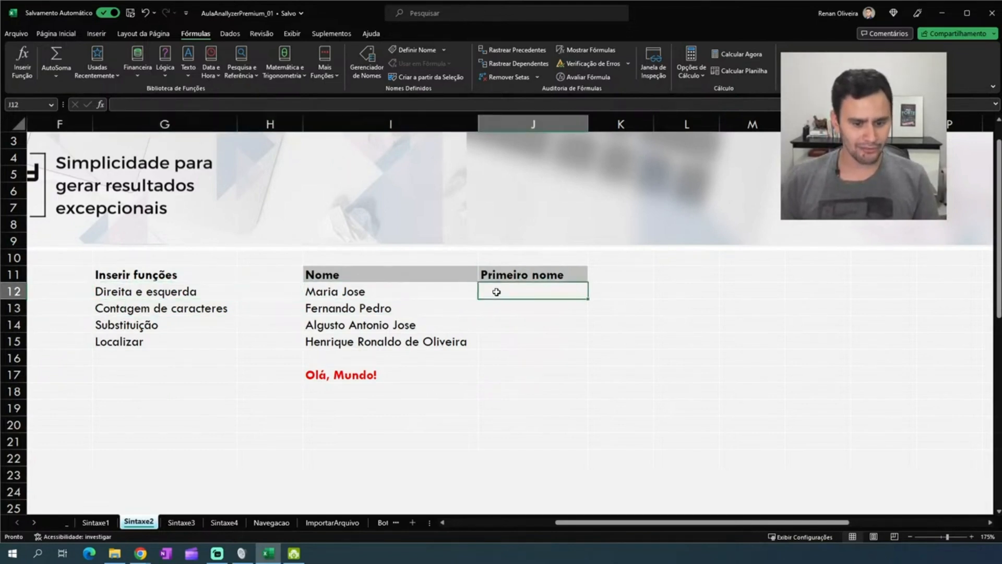
key(Left)
key(Left)
key(Right)
key(Right)
key(Left)
key(Left)
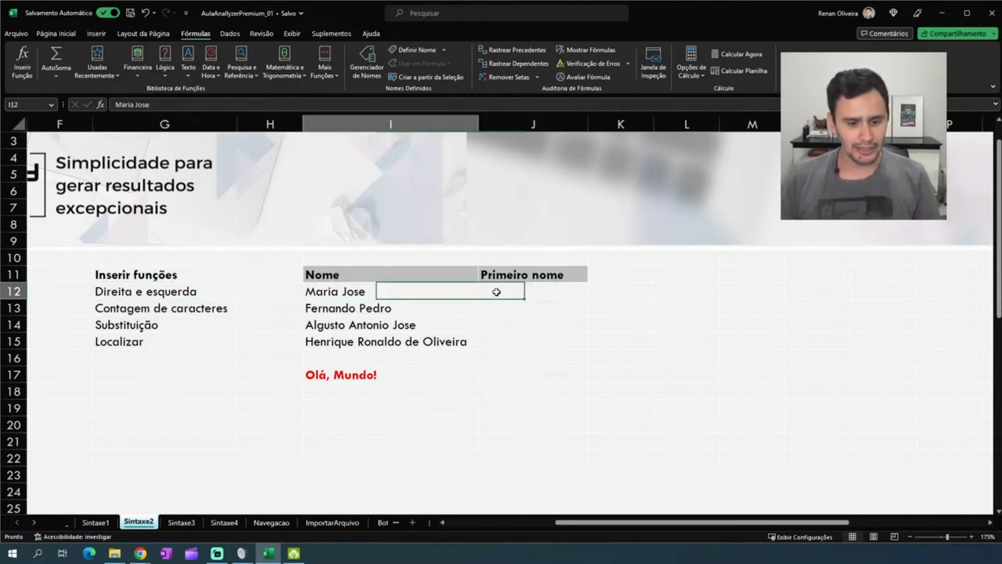
key(Right)
key(Down)
key(Down)
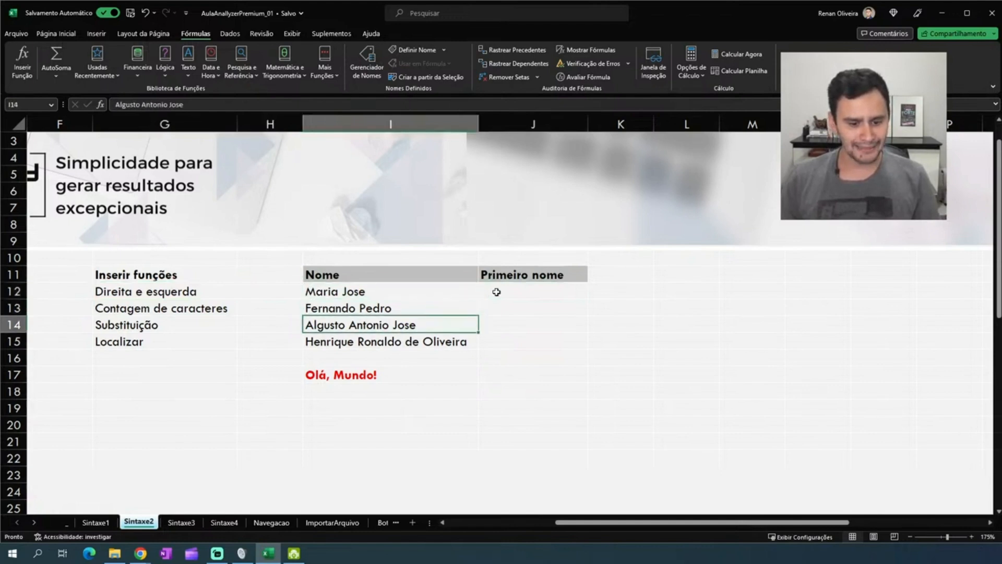
key(Up)
key(Up)
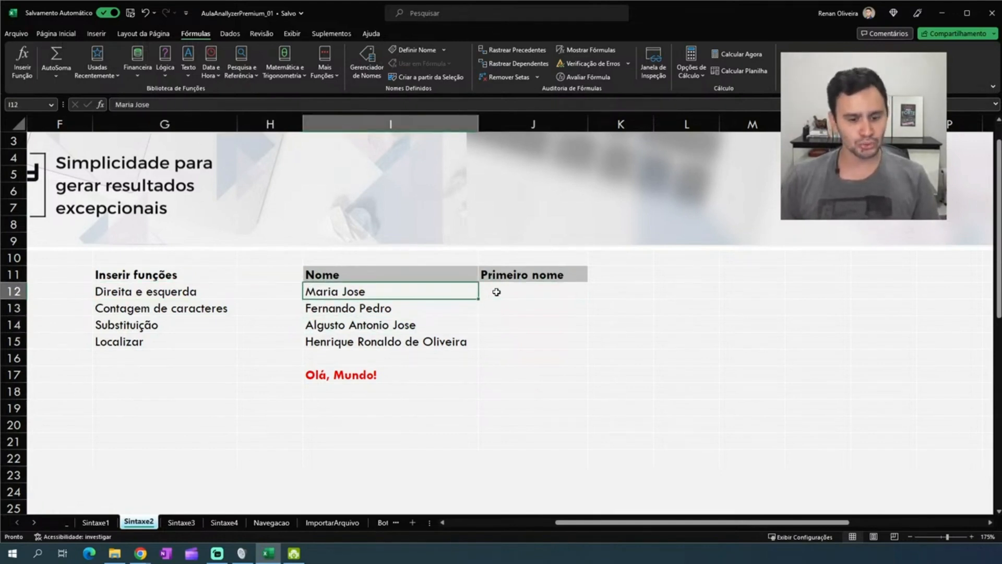
Add the header Qtd Caract in K11 beside Primeiro nome and widen column K
key(Right)
key(Right)
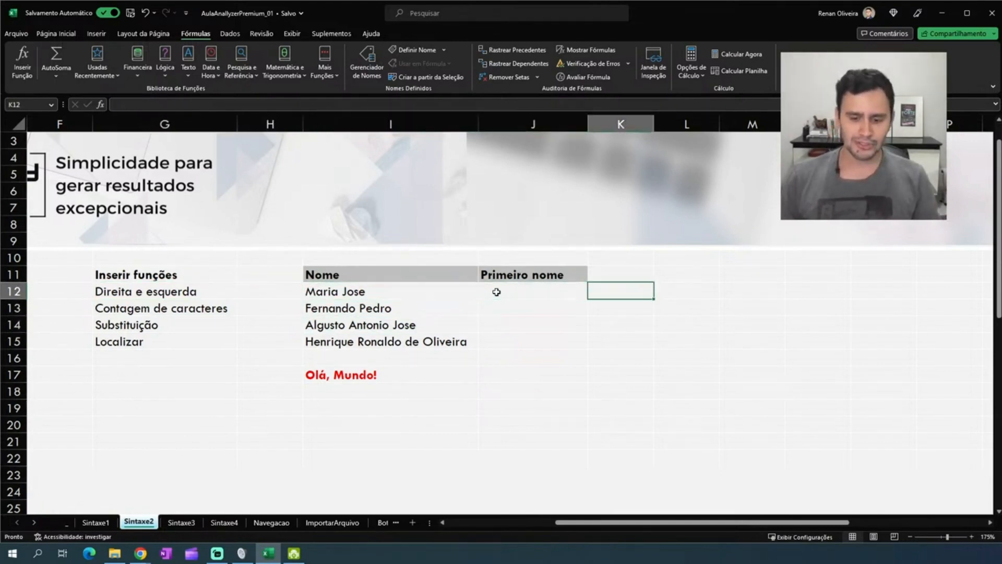
key(Up)
text(Qtdfe)
key(BackSpace)
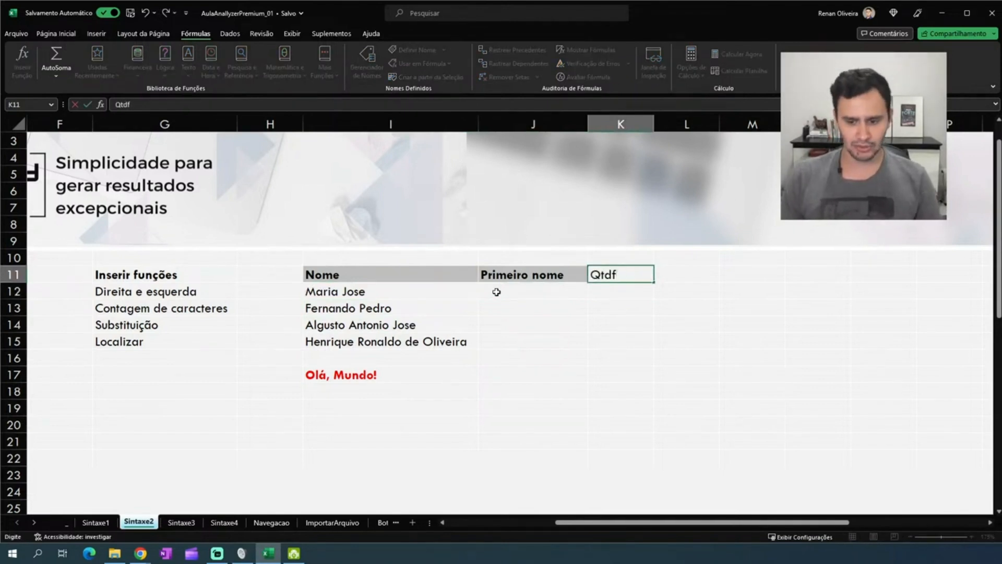
text(Caract)
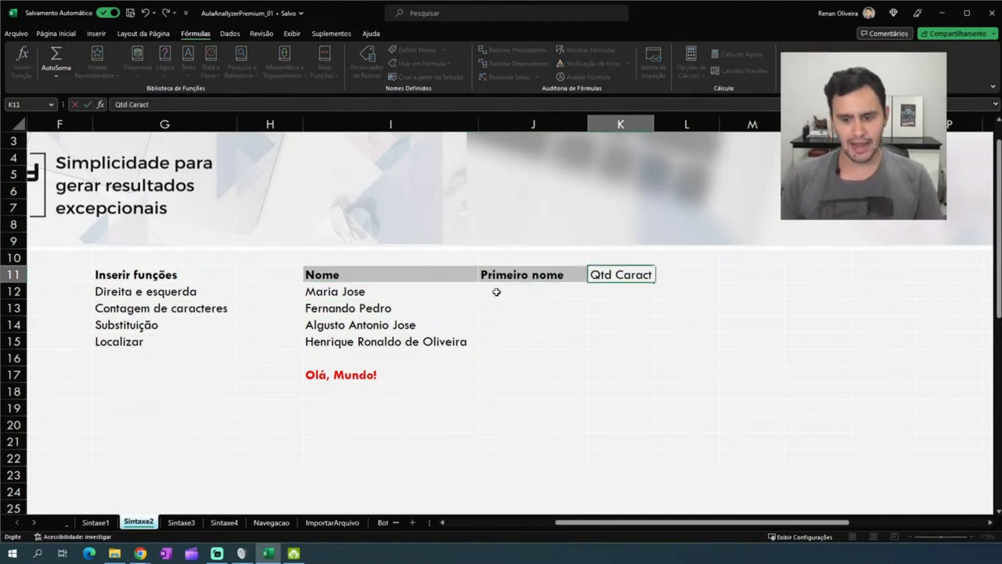
key(Return)
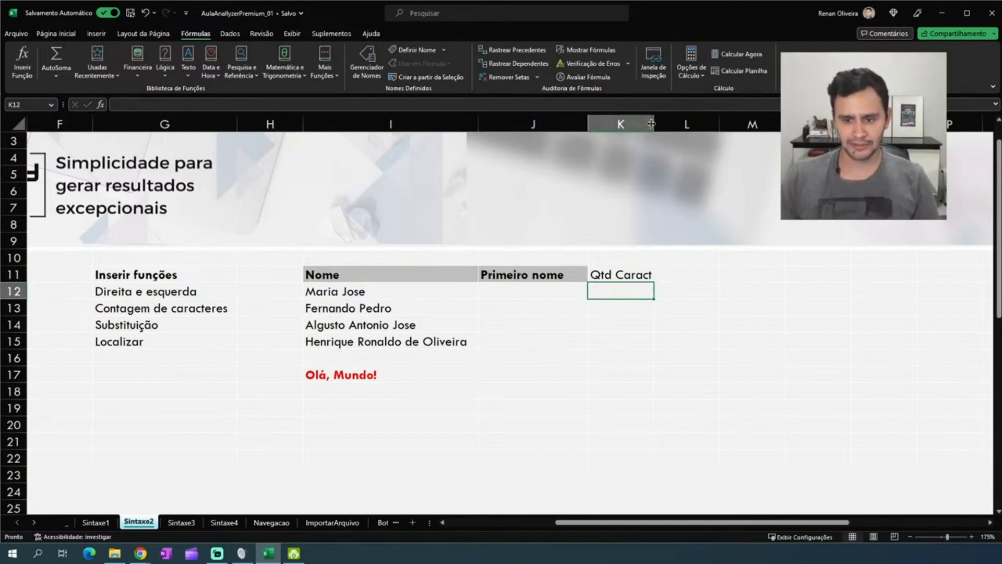
drag(654, 124, 700, 123)
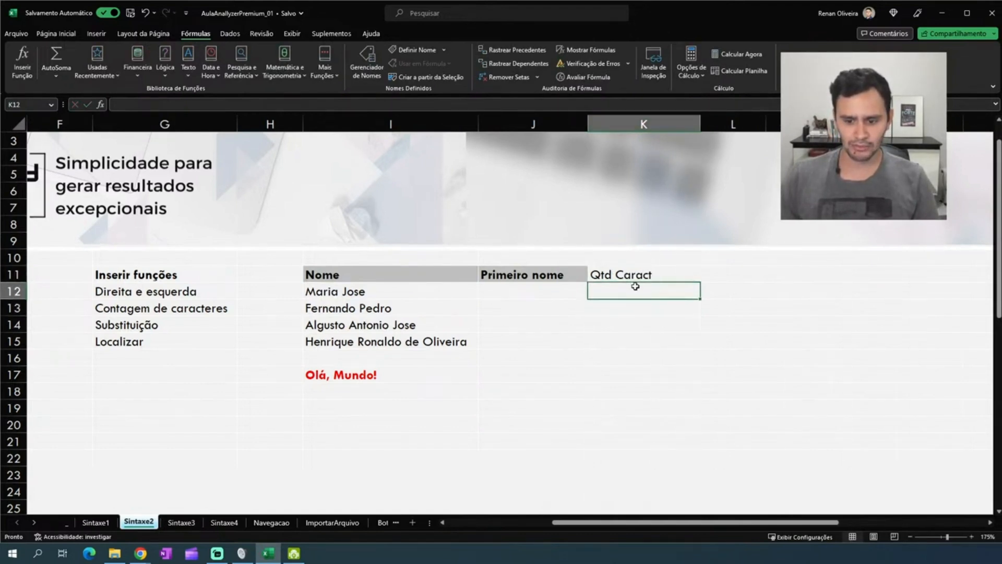
Start a formula in K12 under the Qtd Caract header
text(=)
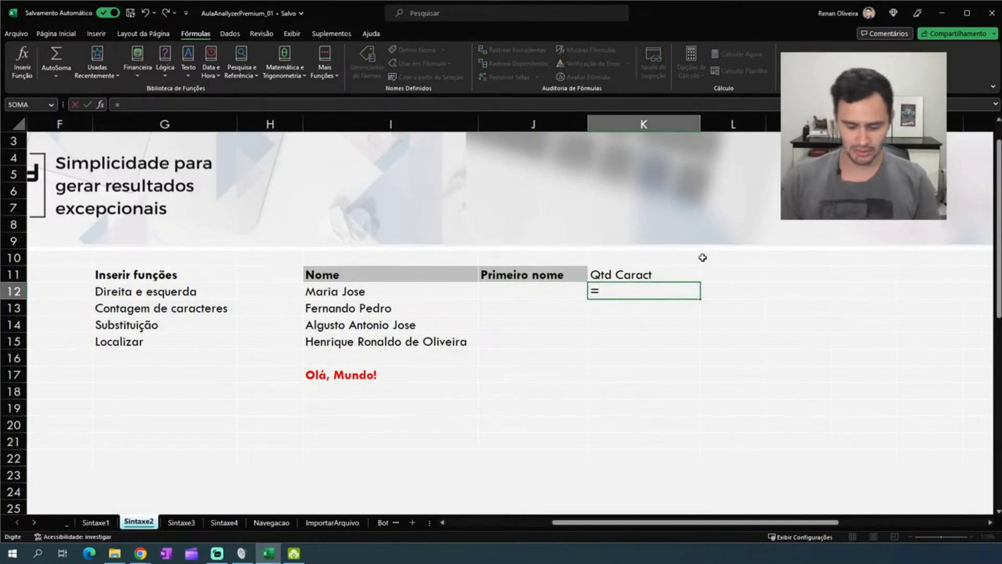
Complete the formula in K12 with the NÚM.CARACT function, counting the characters of the full name in I12
text(núm.)
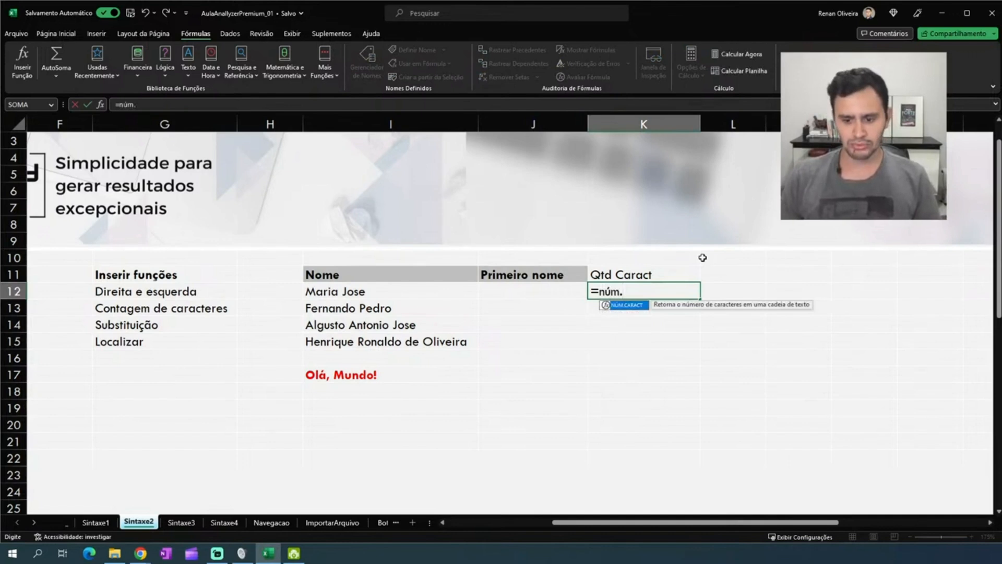
key(Tab)
key(Left)
key(Left)
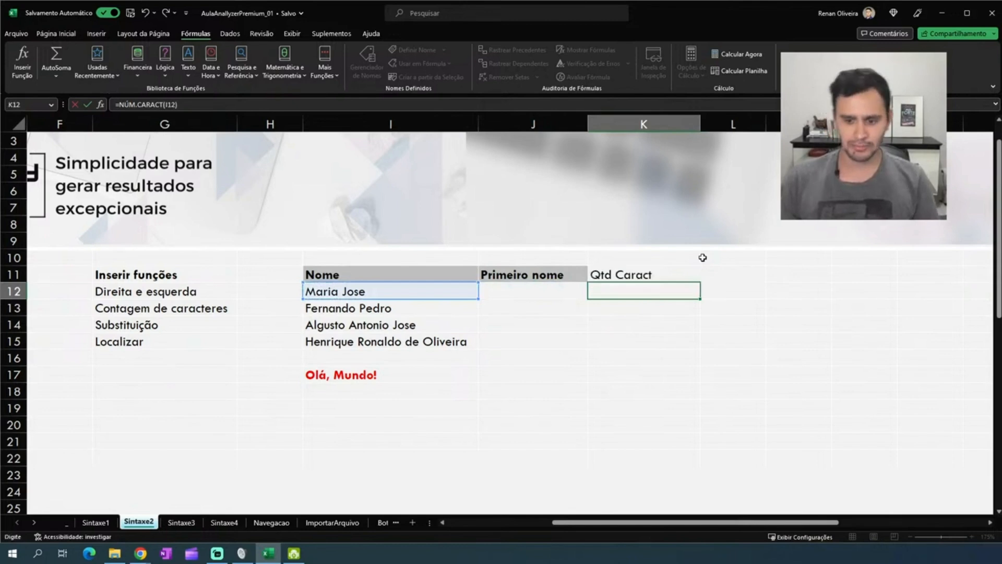
key(ctrl+Return)
Compare the full name in I12 with the character count in K12
key(Left)
key(Left)
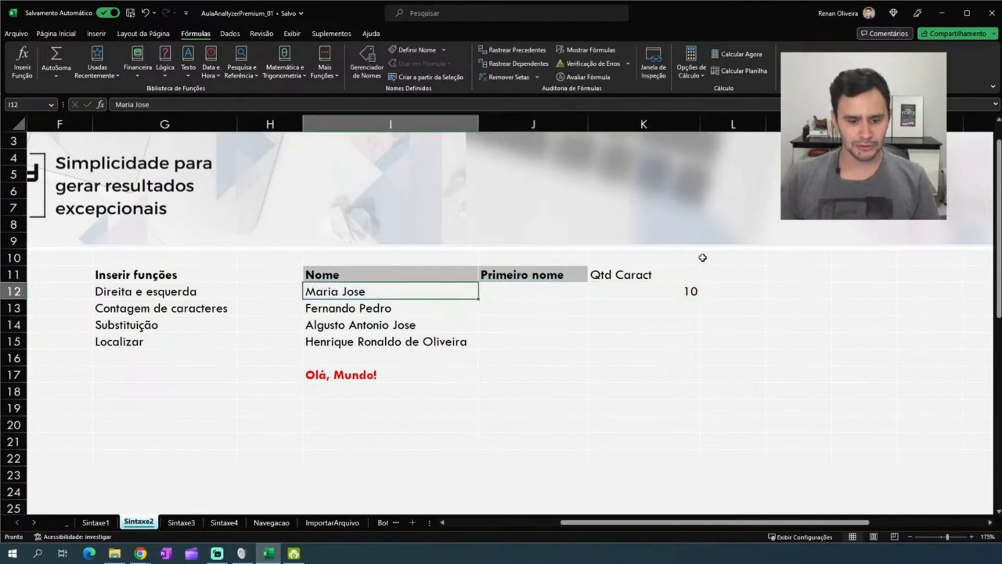
key(Right)
key(Right)
key(Right)
key(Left)
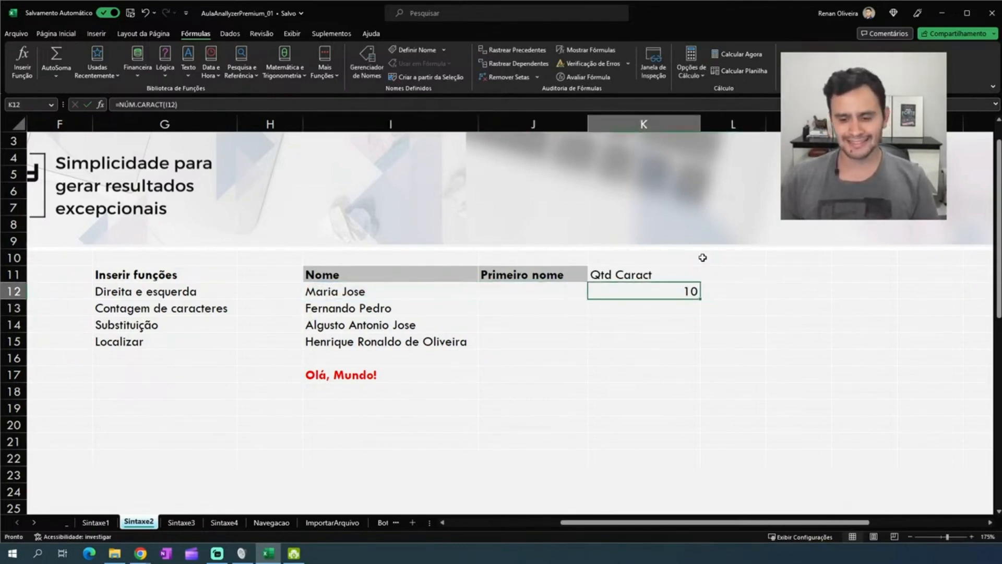
key(Left)
key(Left)
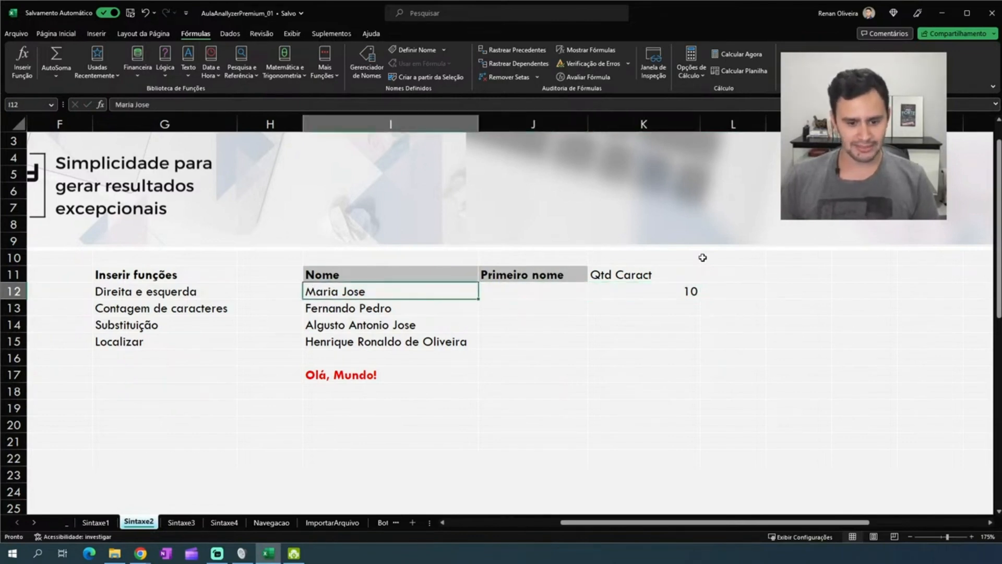
key(Right)
key(Left)
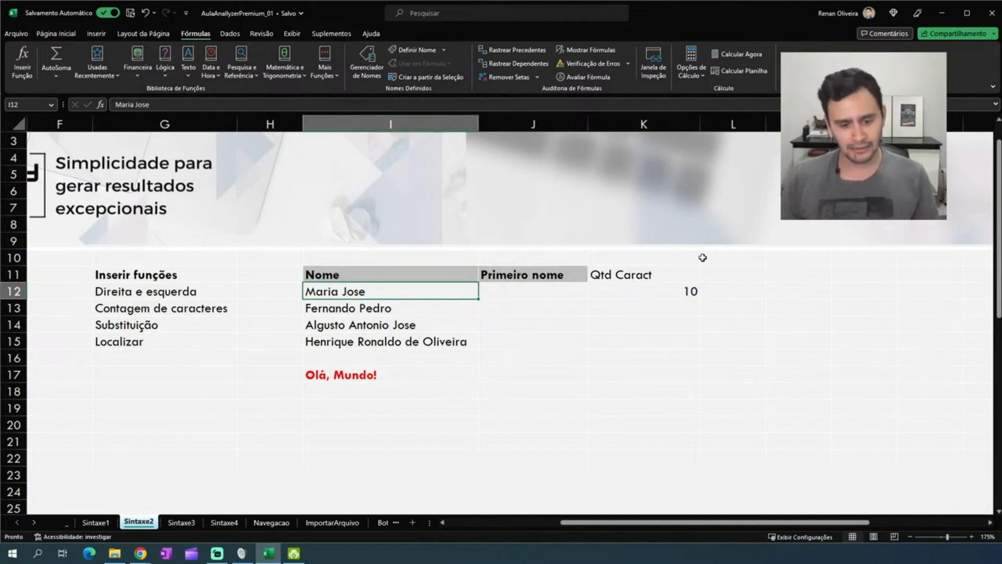
Extract the first name into J12 with the formula =ESQUERDA(I12;5)
key(Right)
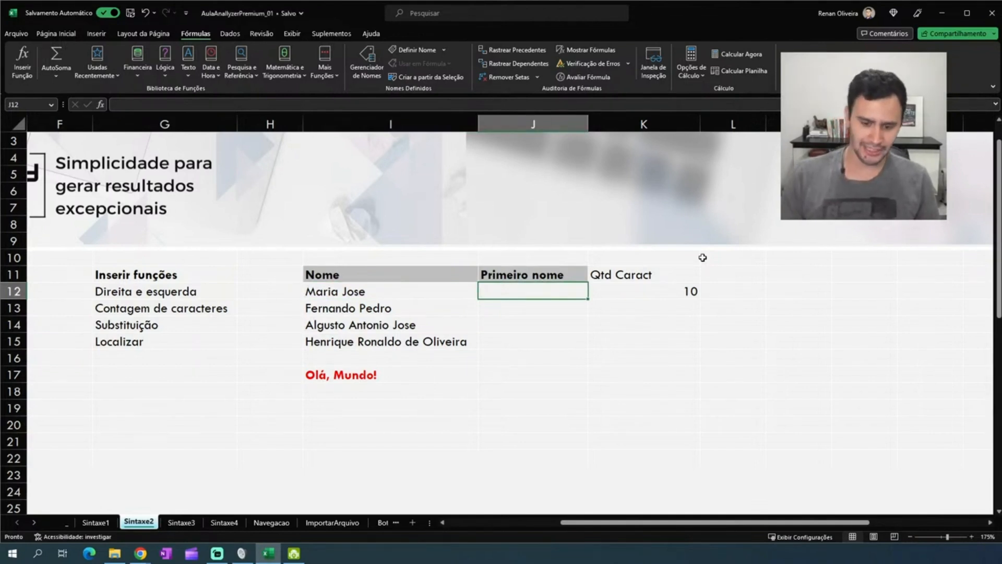
text(=)
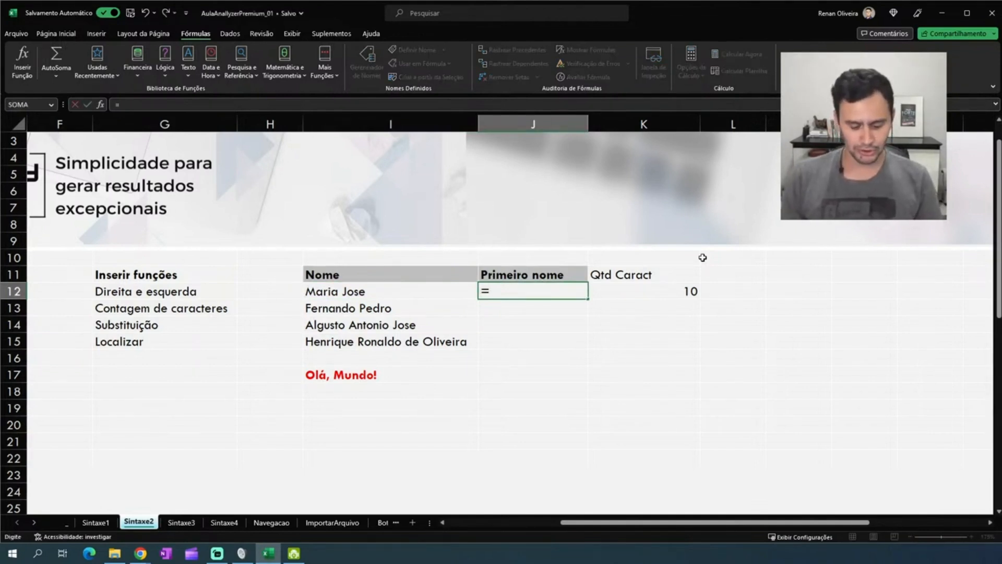
text(esque)
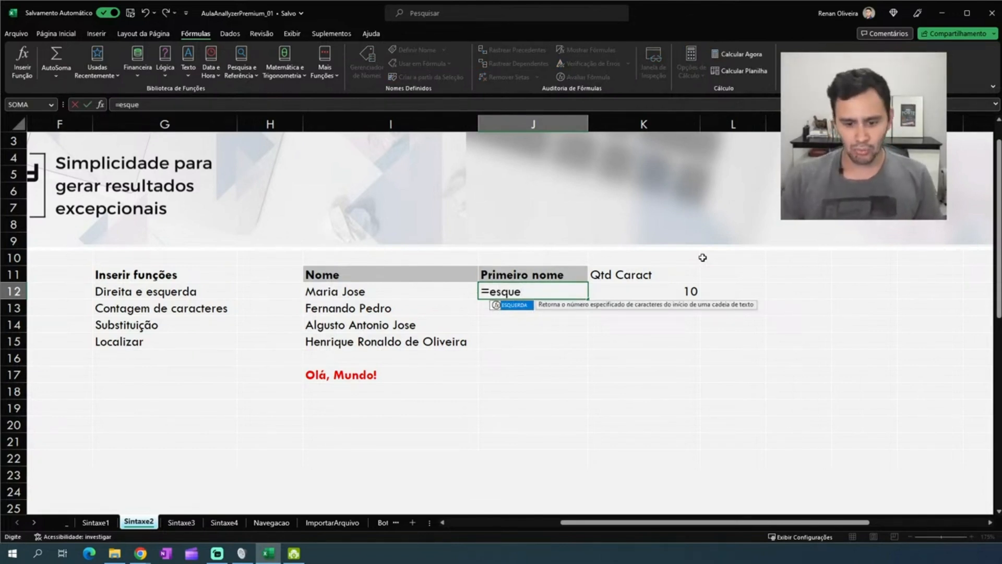
key(BackSpace)
key(BackSpace)
key(BackSpace)
key(BackSpace)
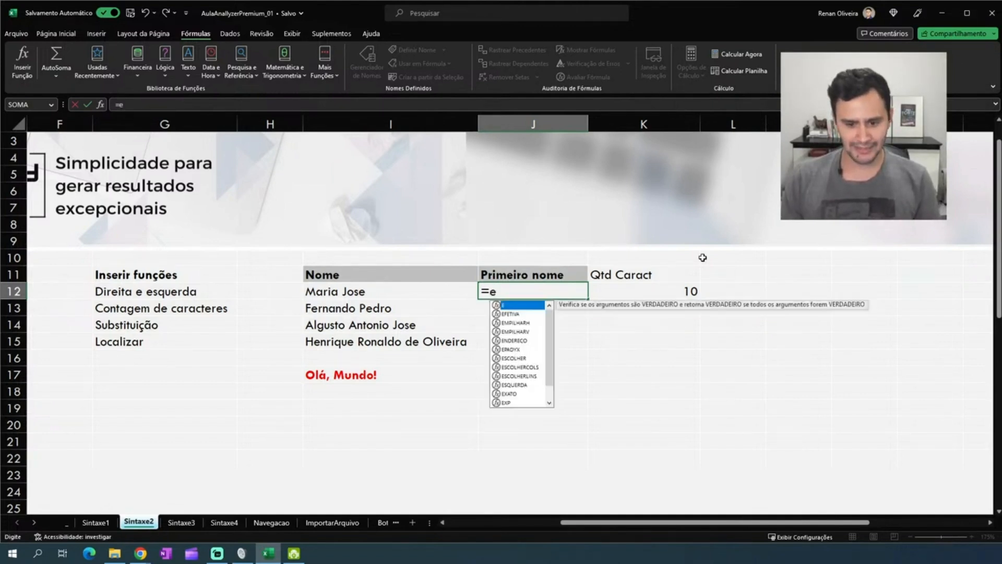
text(sque)
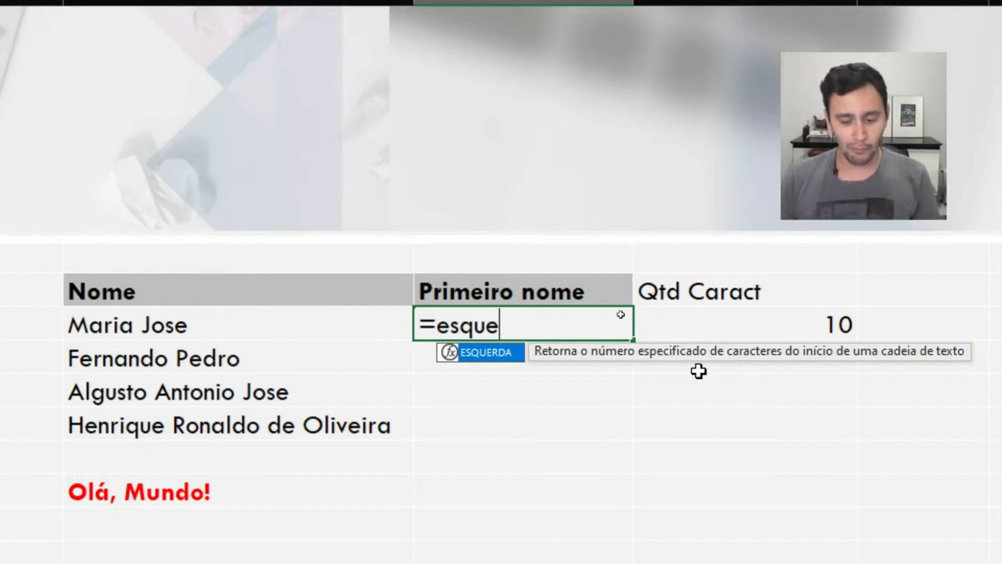
key(Tab)
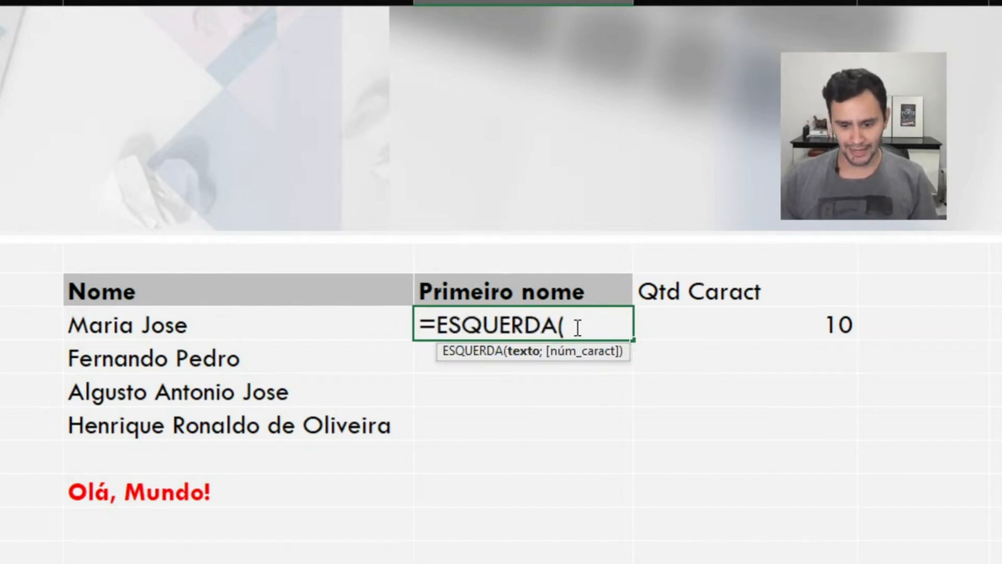
click(189, 320)
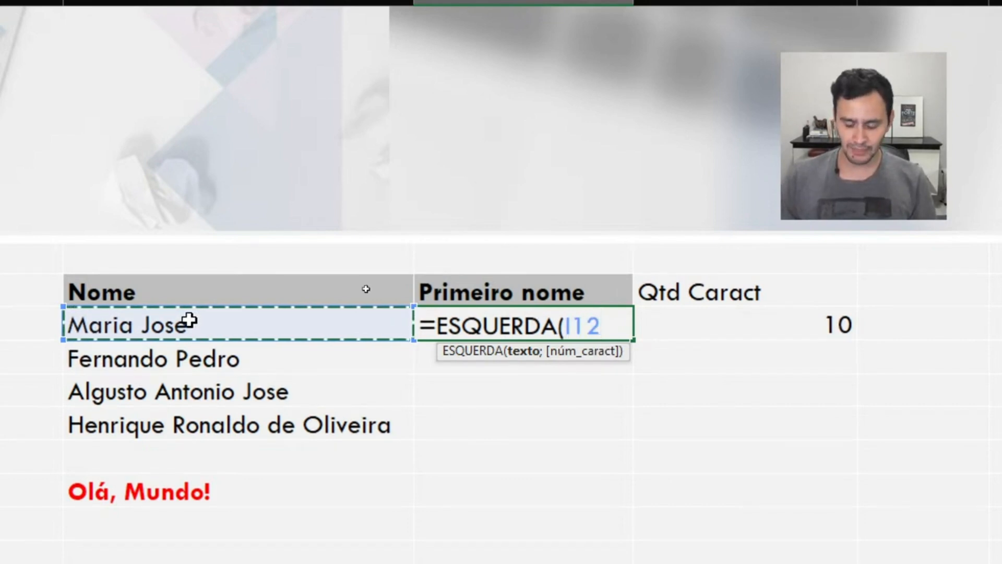
text(;5)
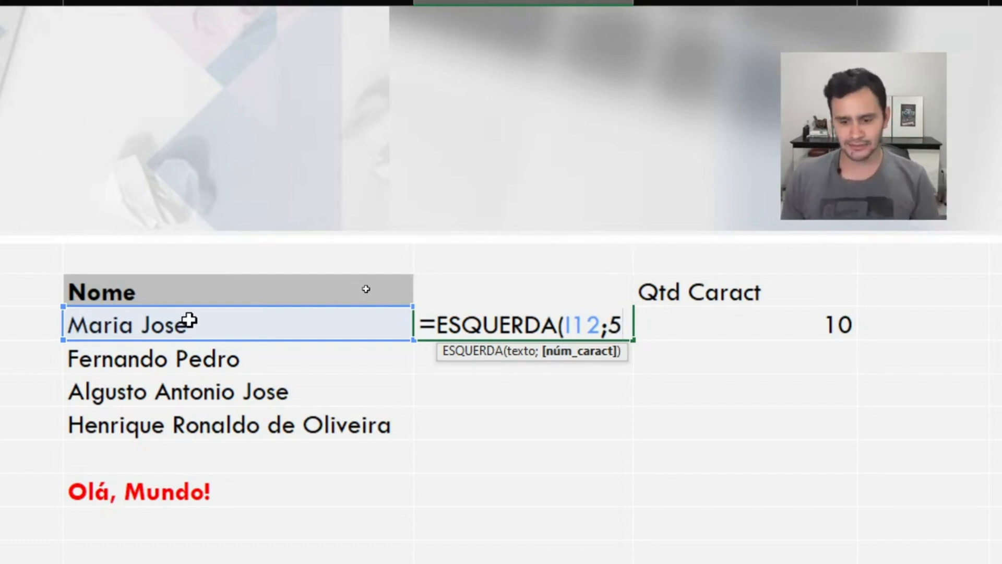
text())
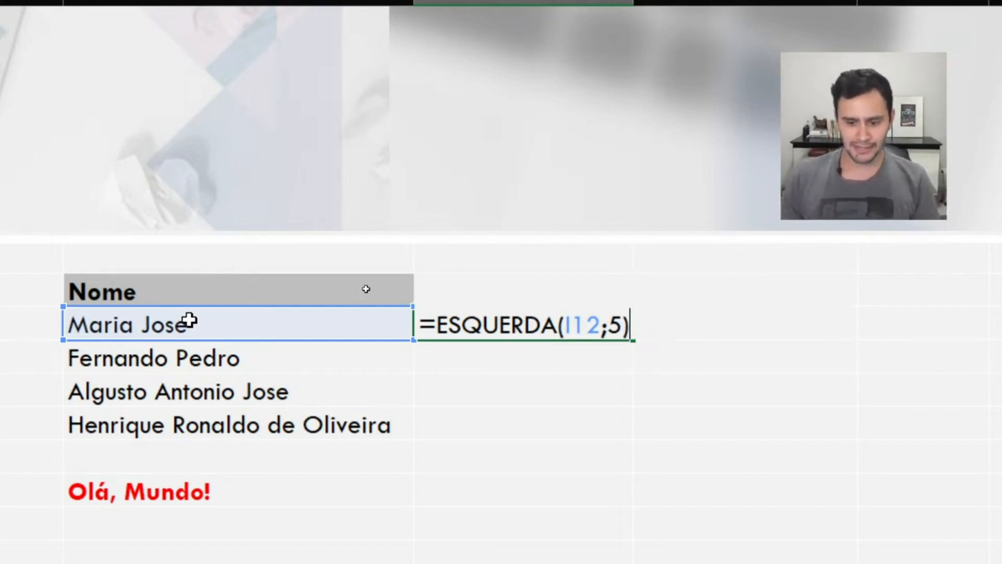
key(Return)
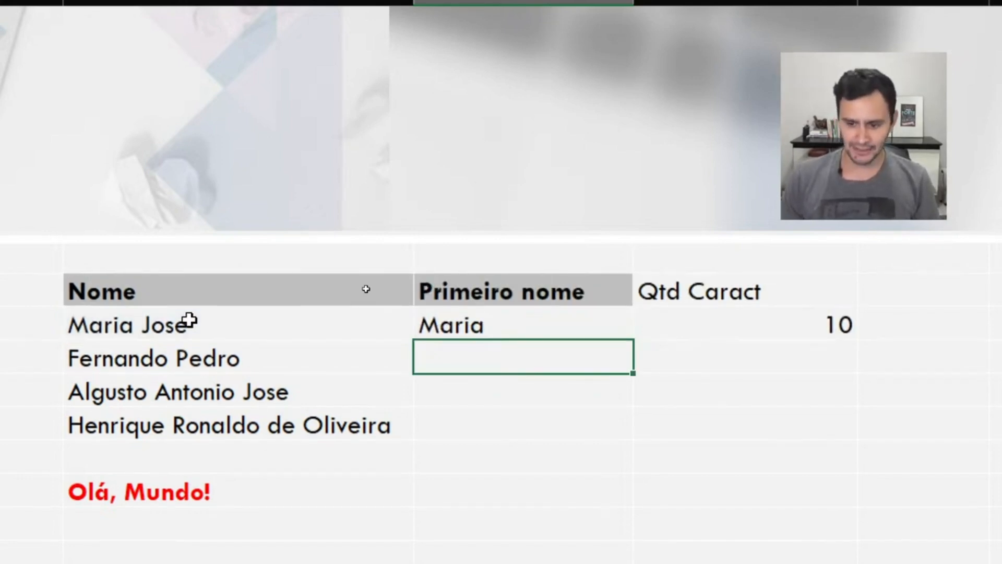
Add the column header "Qtd caract 1º nome" in L11, beside "Qtd Caract"
key(Up)
key(Up)
key(Right)
key(Right)
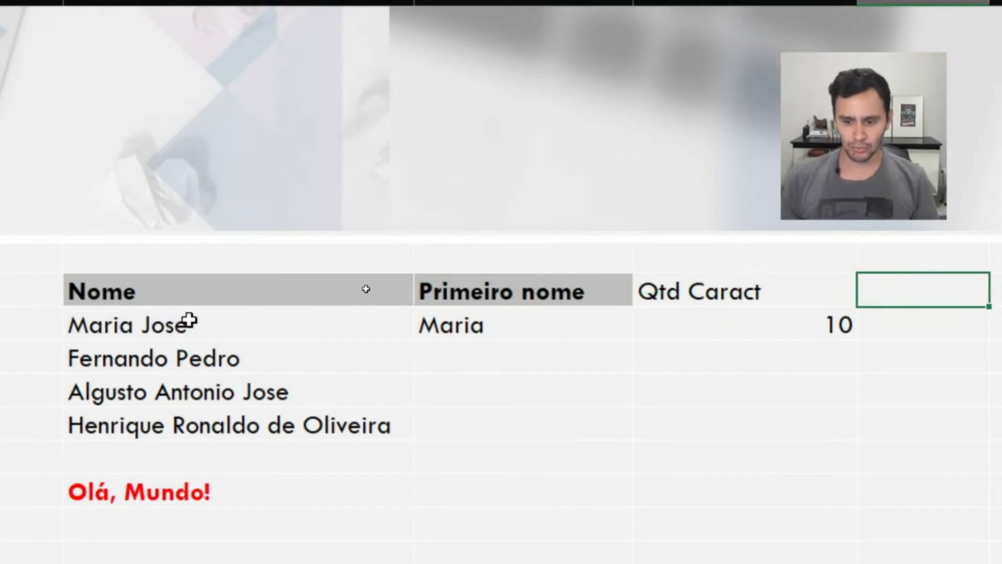
text(Qtde)
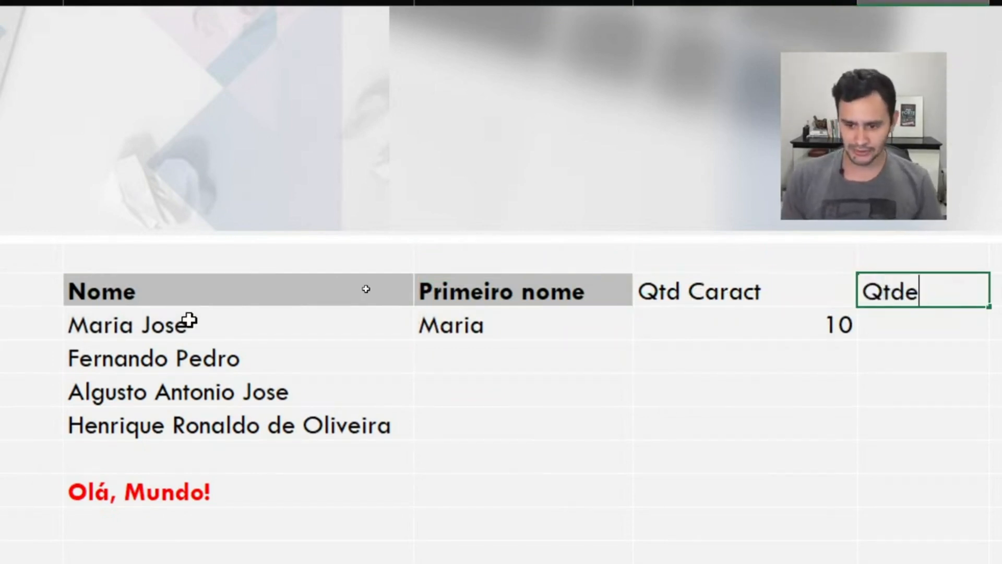
key(BackSpace)
text(caract )
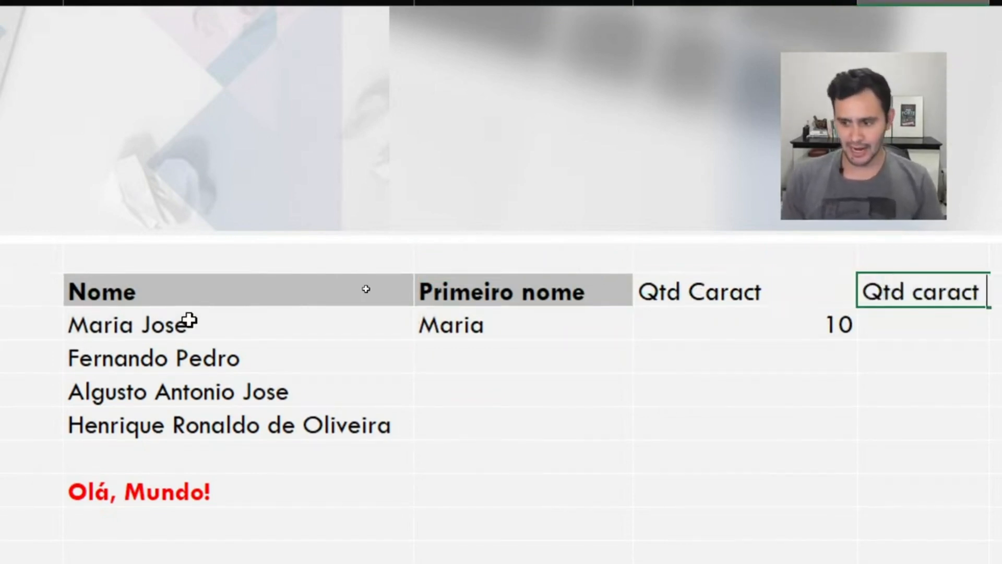
text(1)
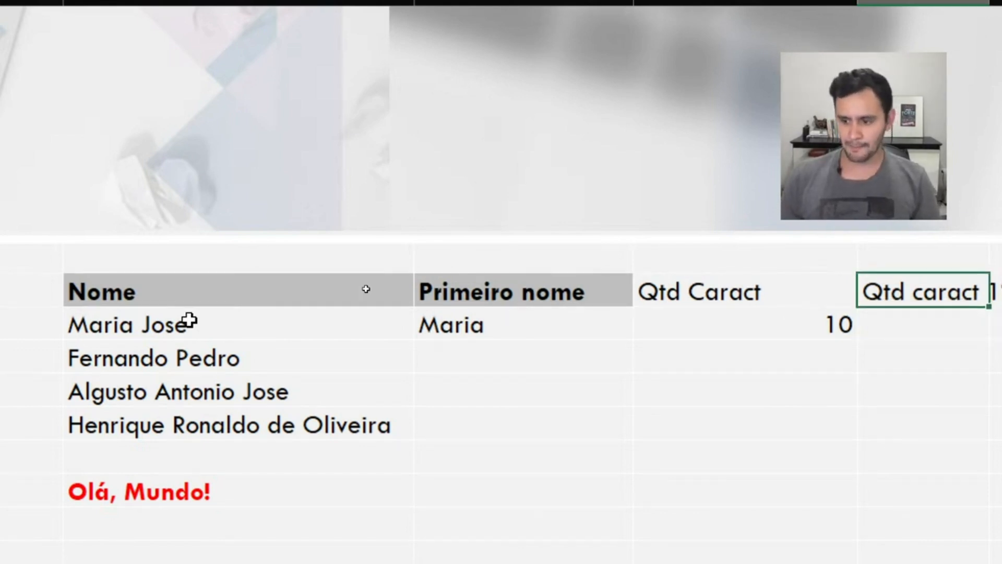
key(Return)
Count the characters of the first name in J12 with a NÚM.CARACT formula in L12
text(=)
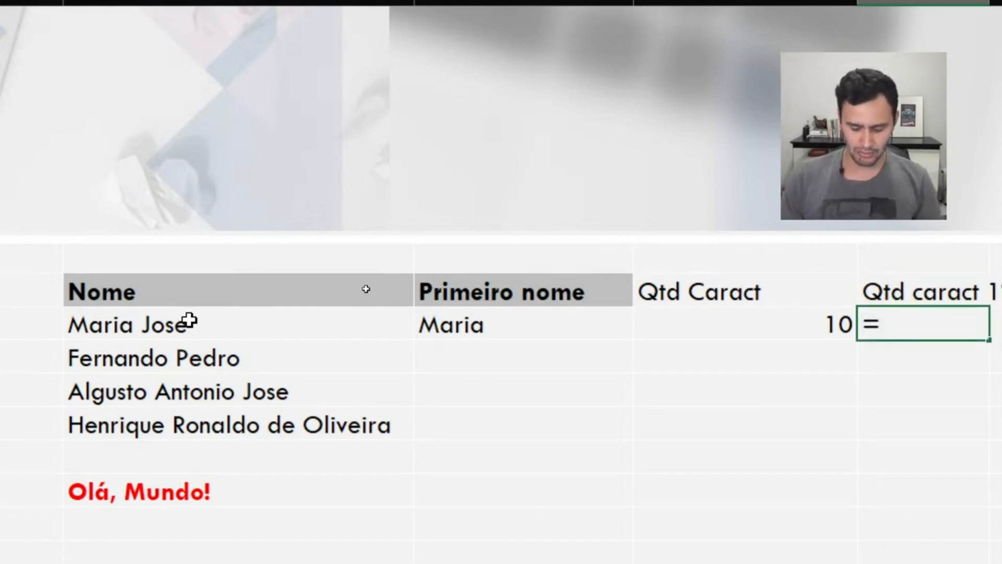
text(núm)
key(Tab)
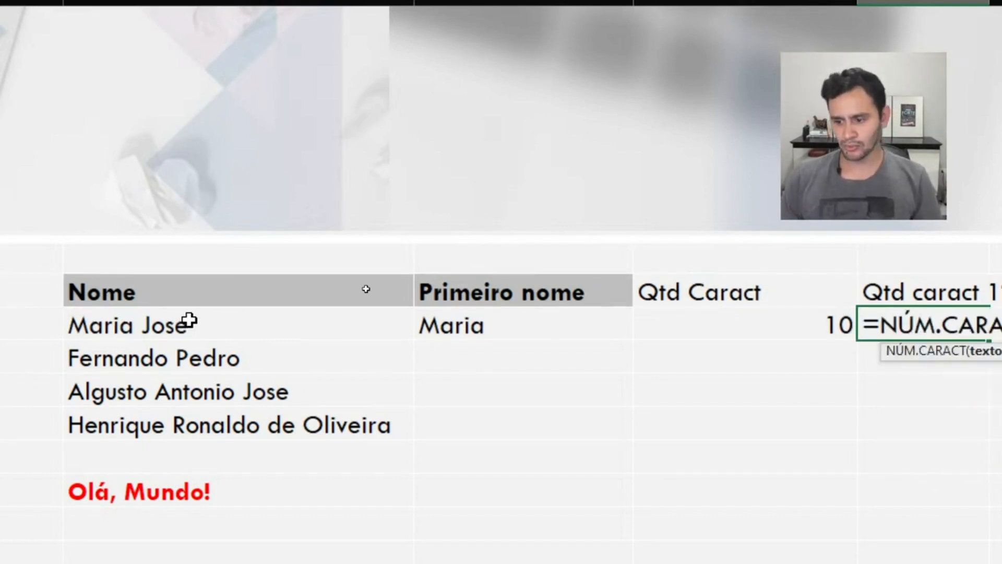
key(Left)
key(Left)
key(Left)
key(Right)
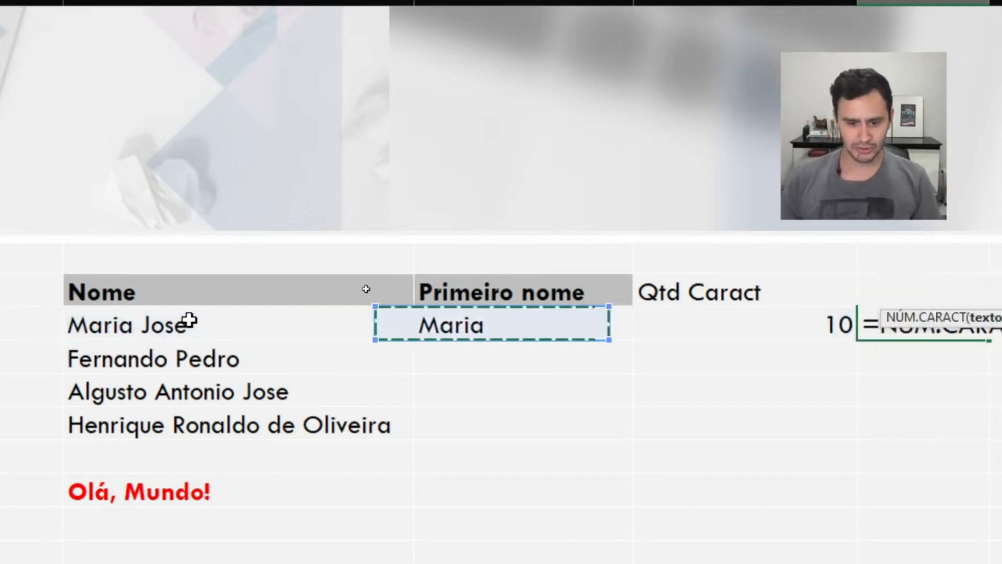
key(Return)
key(Up)
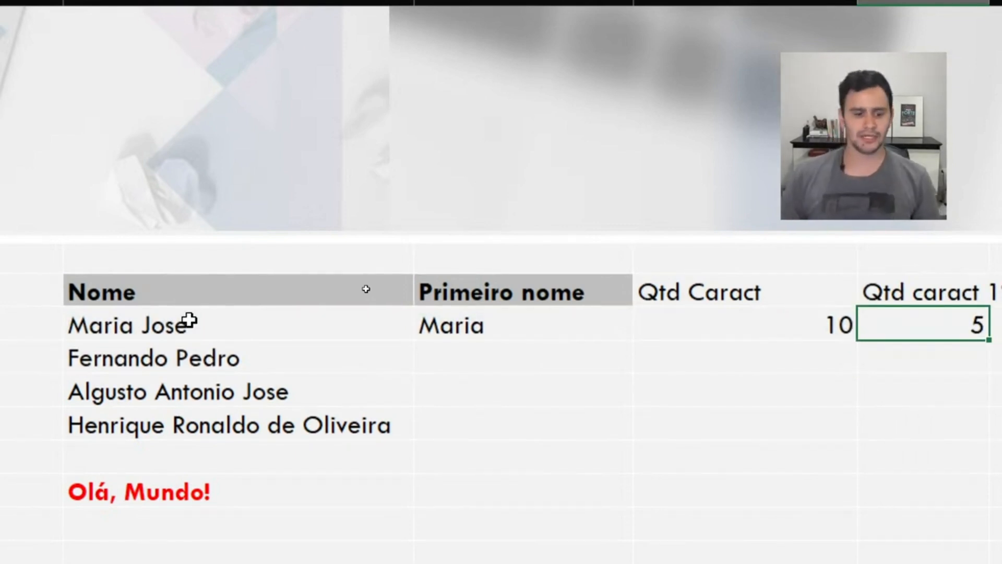
Check the NÚM.CARACT formula in K12 and copy it to K13 for the second name
click(189, 321)
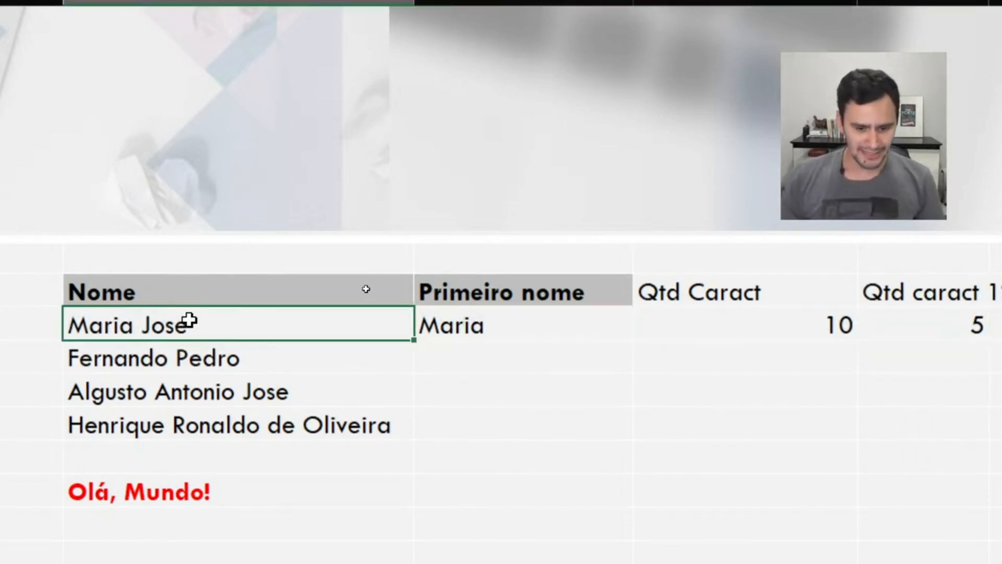
key(Down)
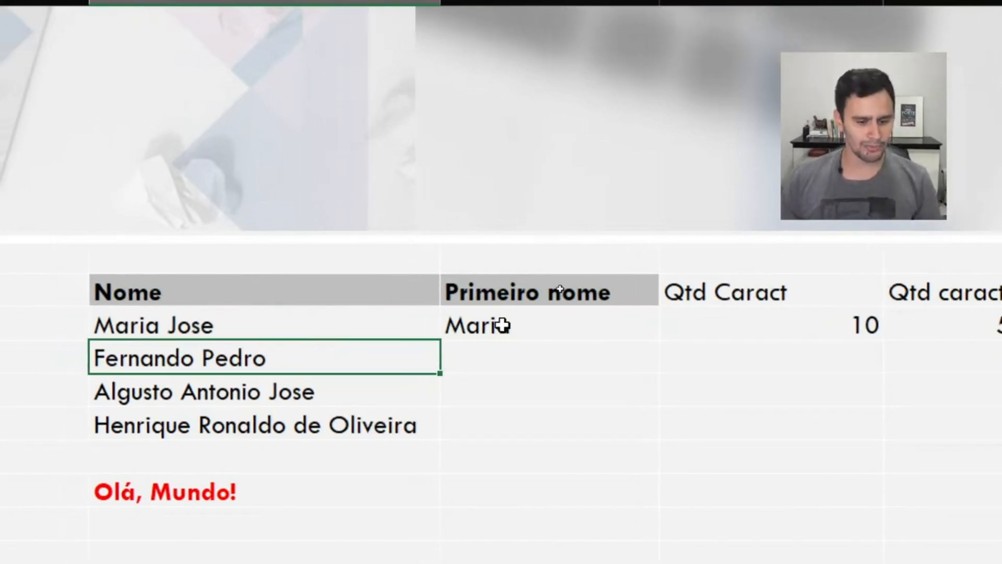
click(860, 321)
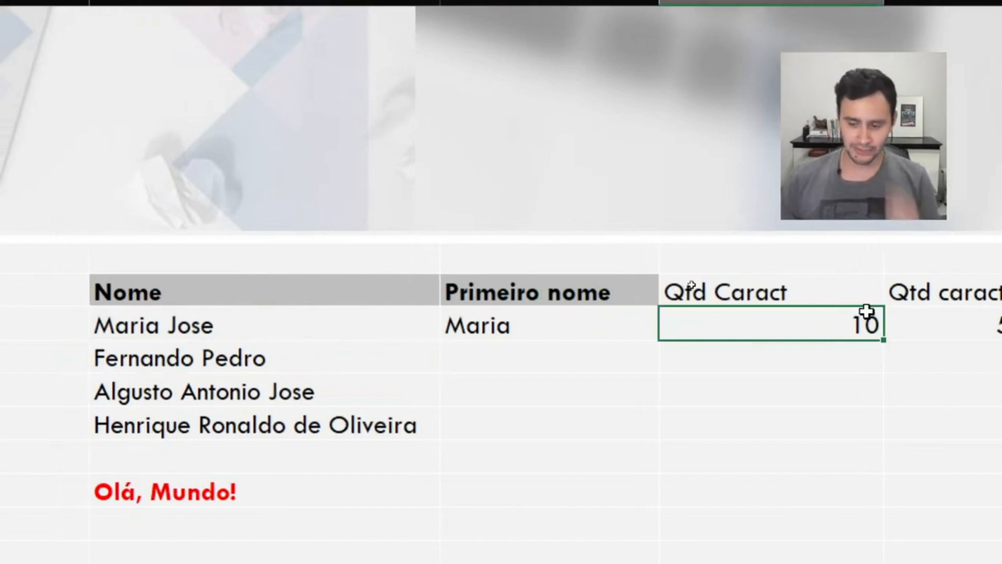
double_click(866, 312)
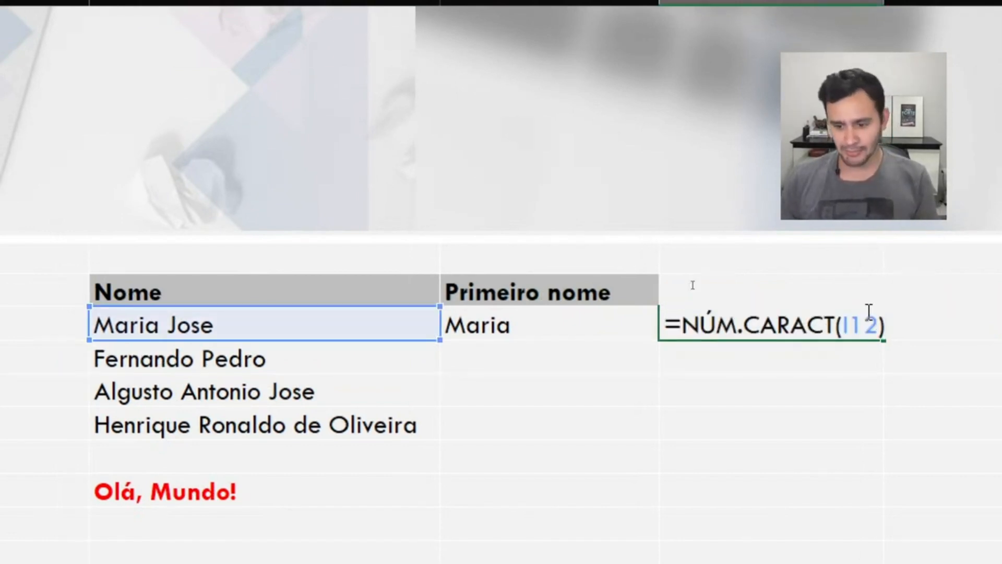
key(Escape)
key(Down)
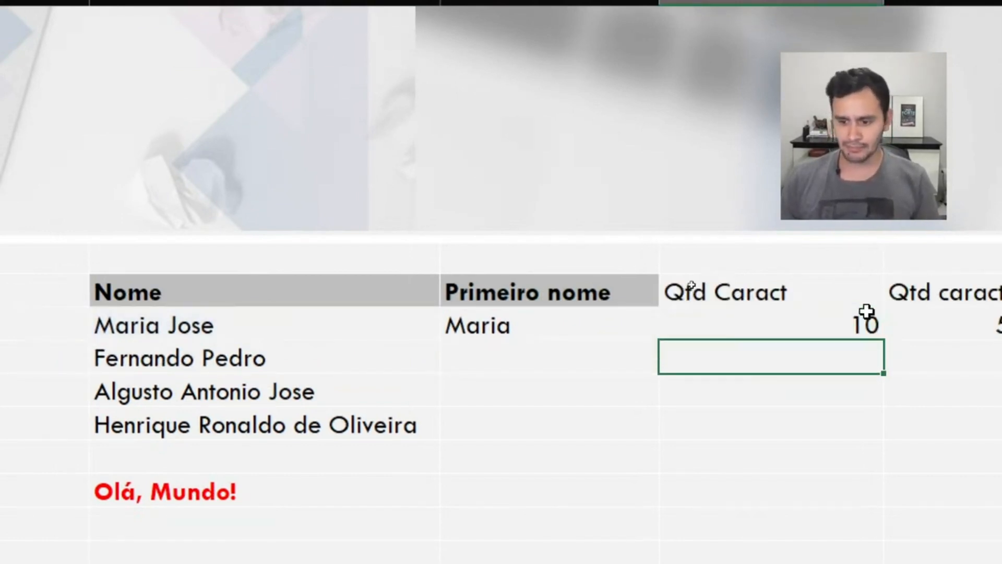
key(Up)
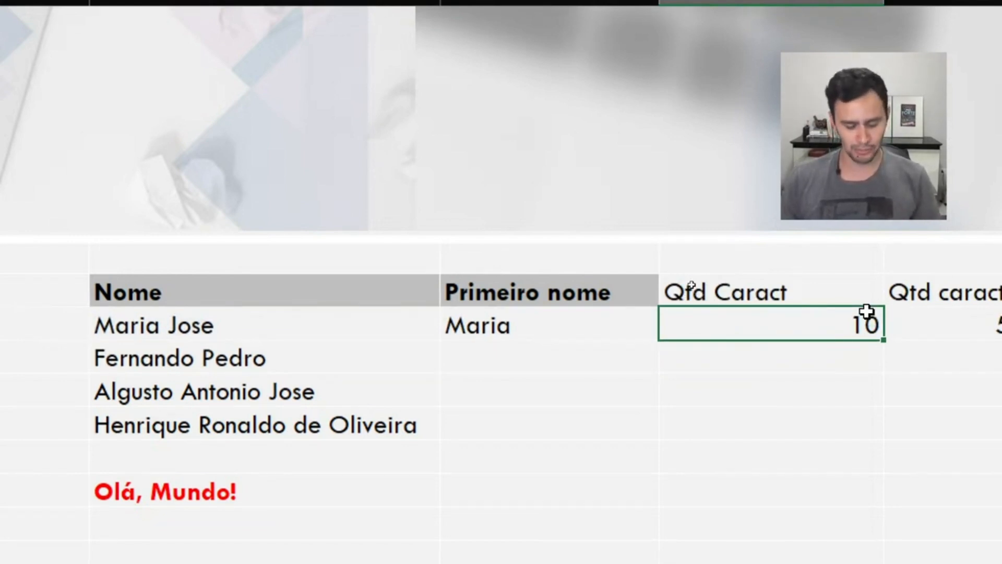
key(ctrl+c)
key(Down)
key(ctrl+v)
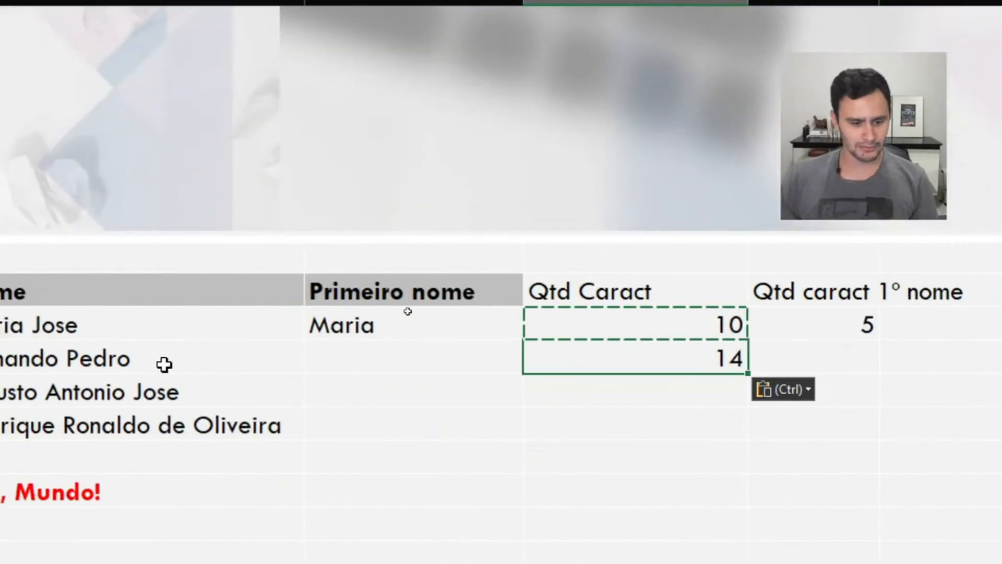
Compare the second full name in I13 with the copied character-count formula in K13
click(203, 365)
key(Left)
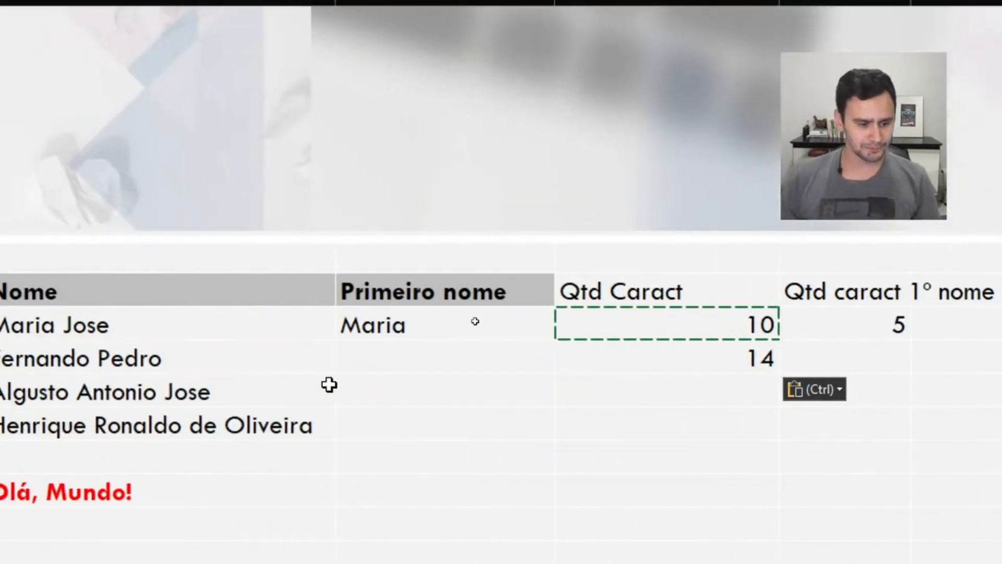
key(Right)
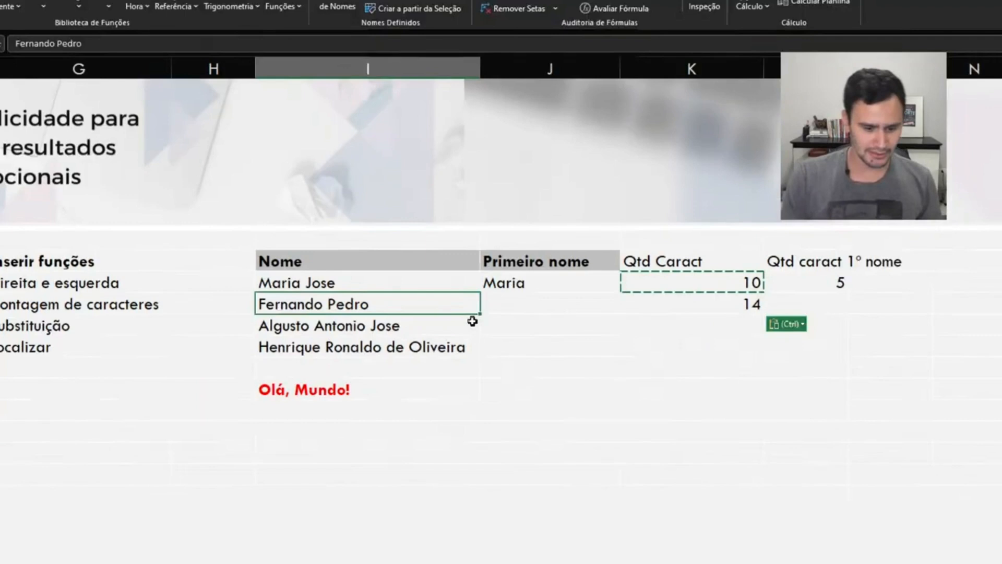
key(ctrl)
click(658, 293)
click(666, 303)
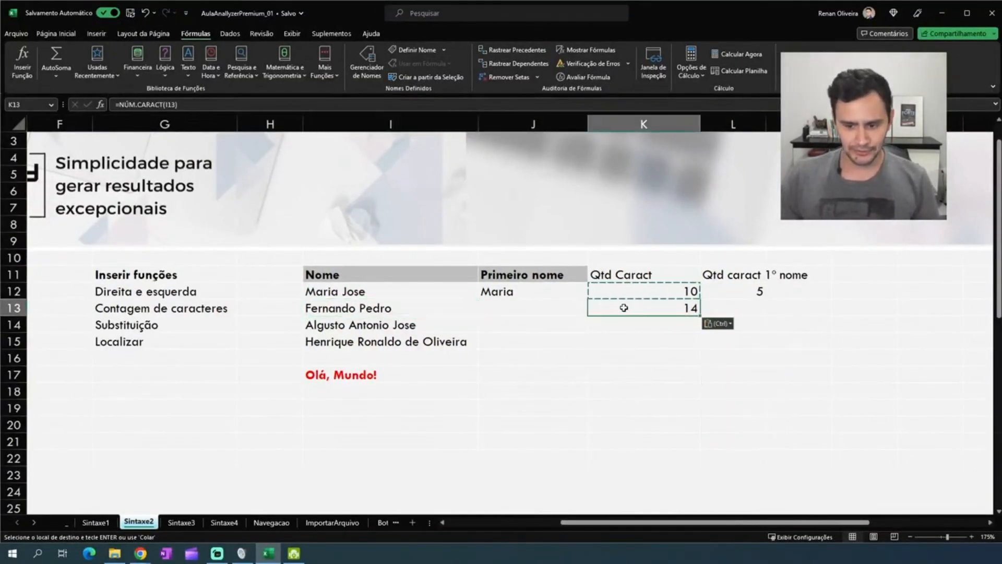
key(Left)
key(Left)
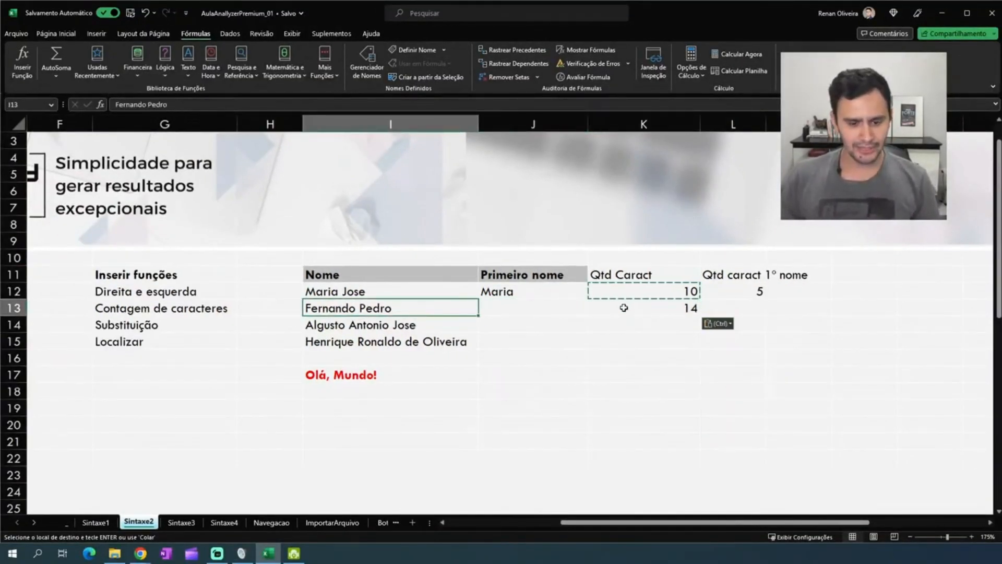
Step through the letters of the first name in I13 to count its characters
double_click(311, 308)
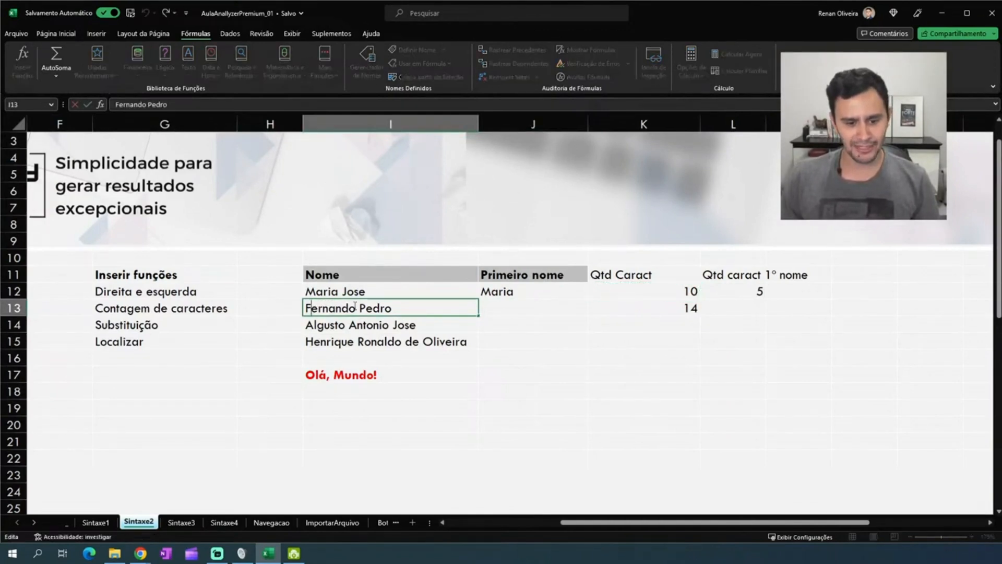
key(Right)
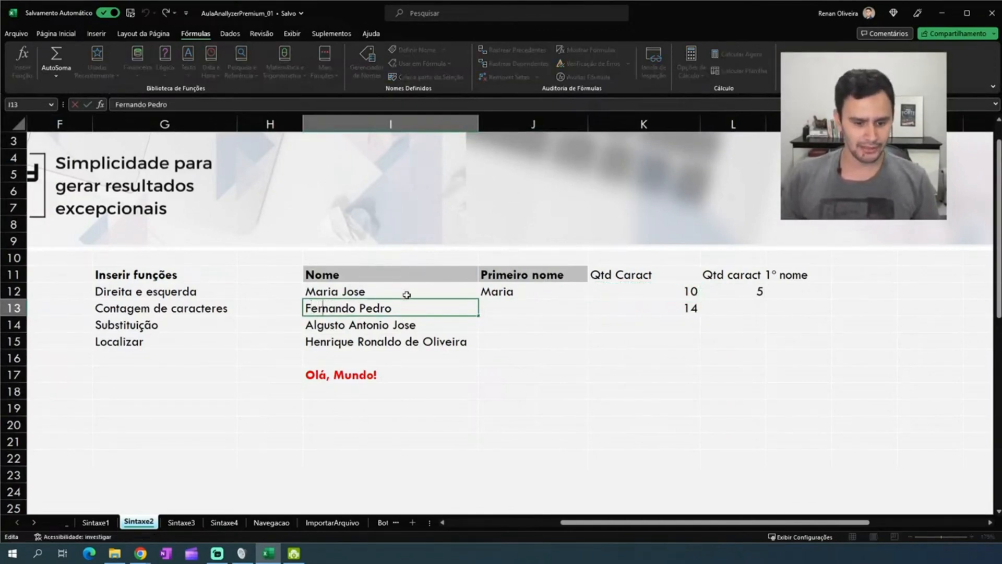
key(Right)
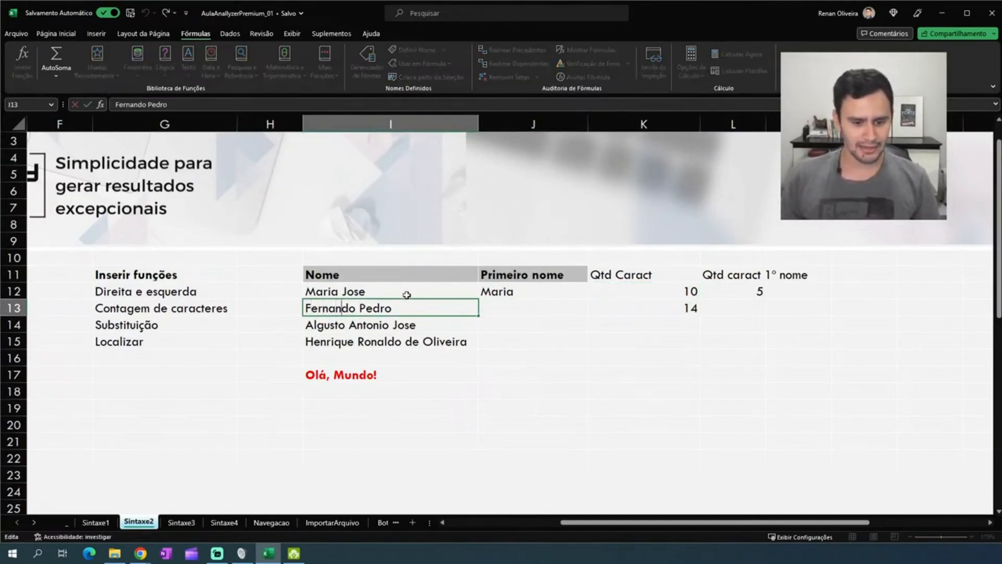
key(Right)
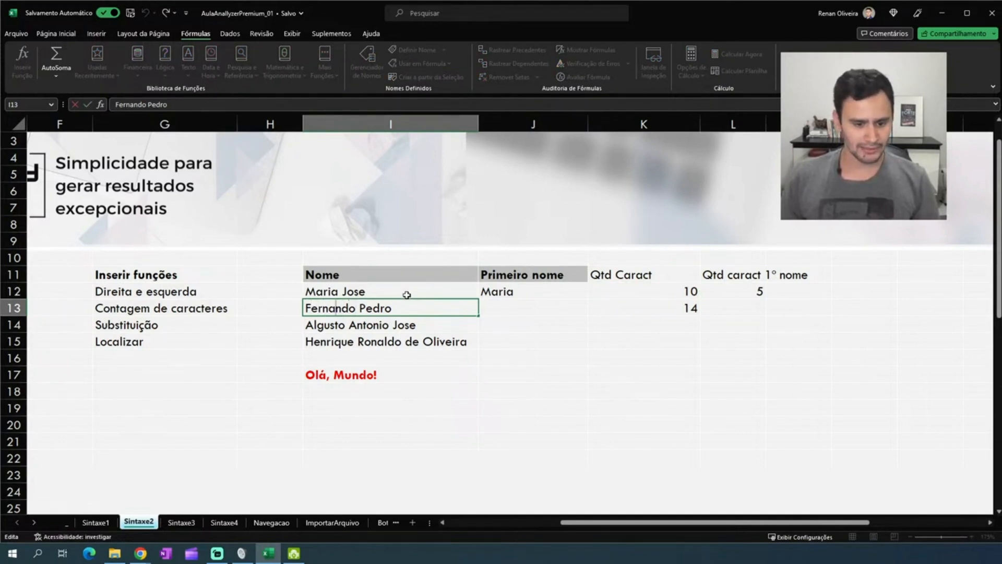
key(Left)
key(Left)
key(Right)
key(Left)
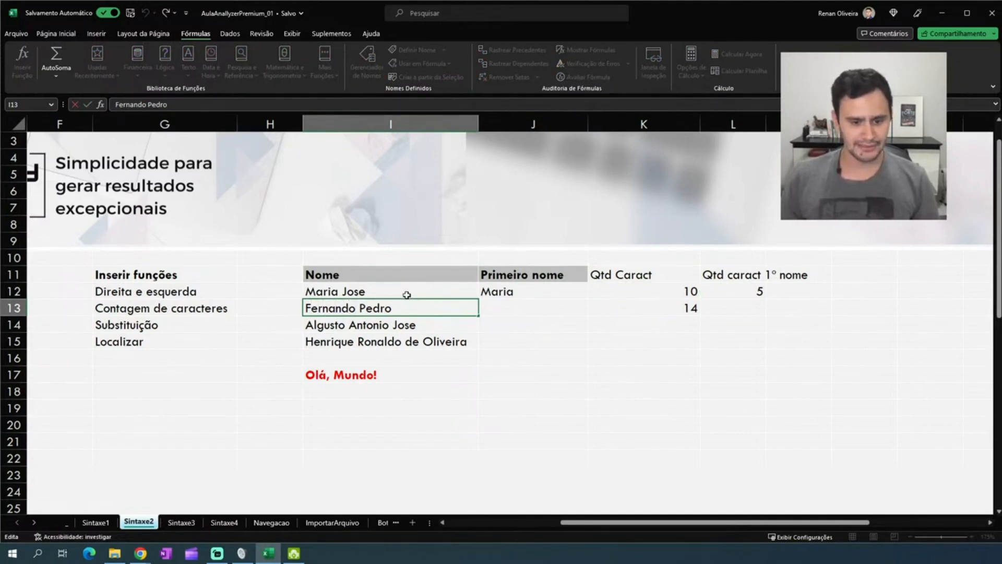
key(Right)
key(Right)
key(Return)
Extract the first name from I13 into J13 with the formula =ESQUERDA(I13;8)
key(Up)
key(Right)
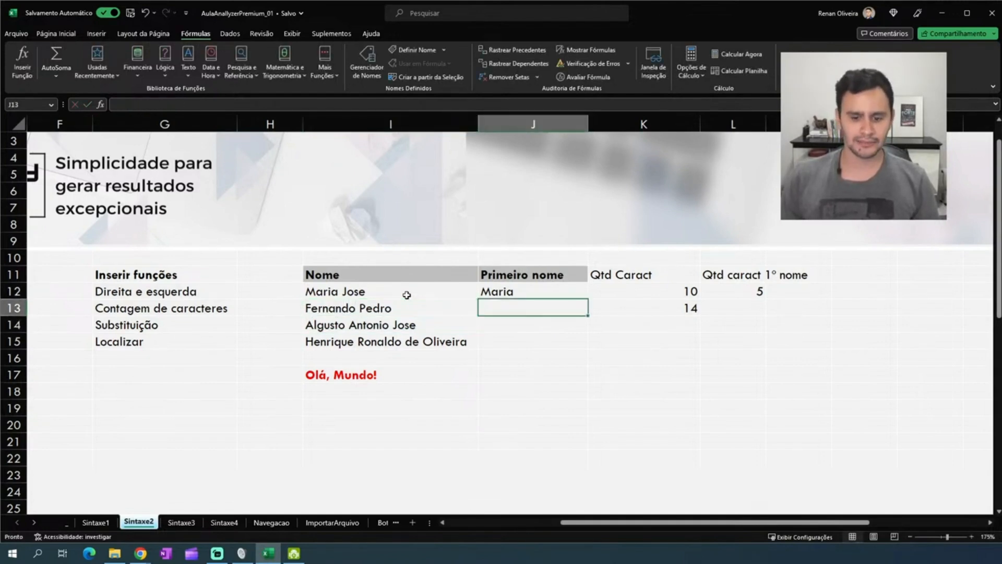
key(Up)
key(Down)
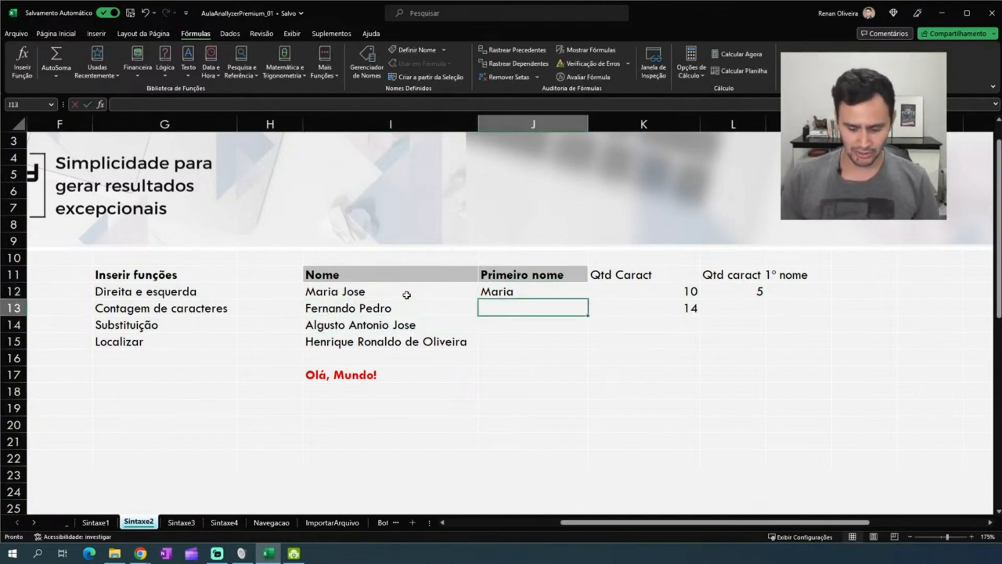
text(=esque)
key(Tab)
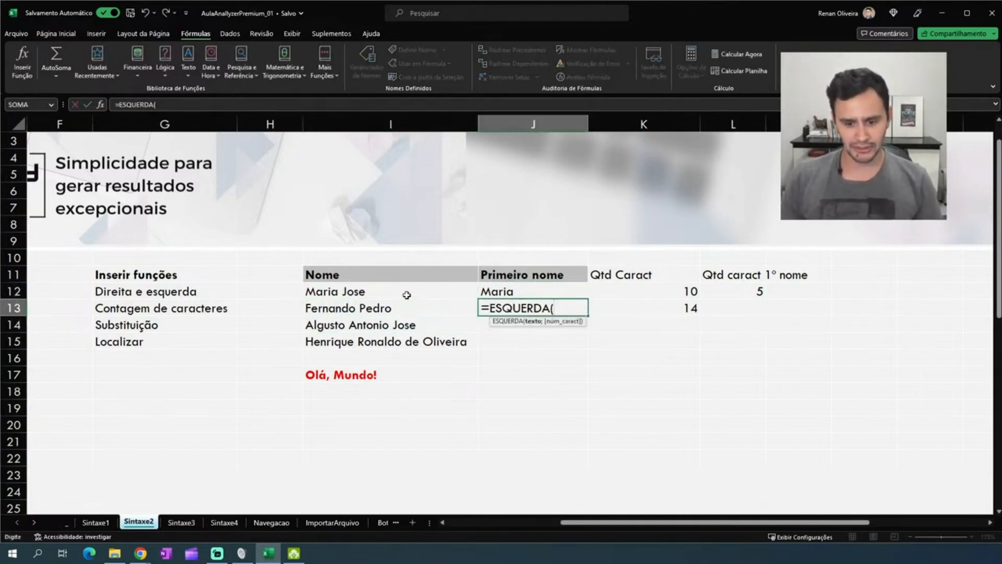
key(Left)
text(;)
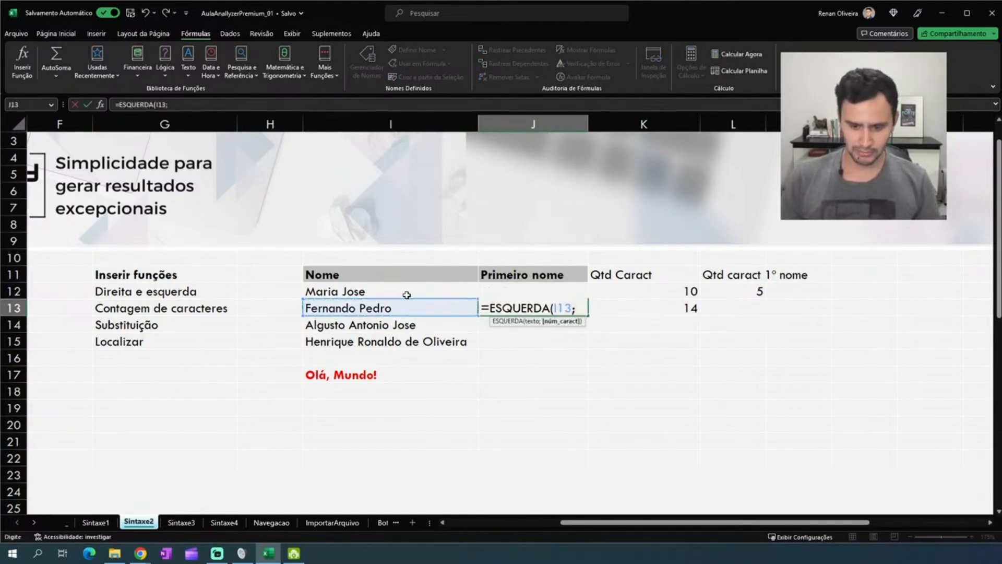
text(8))
key(Return)
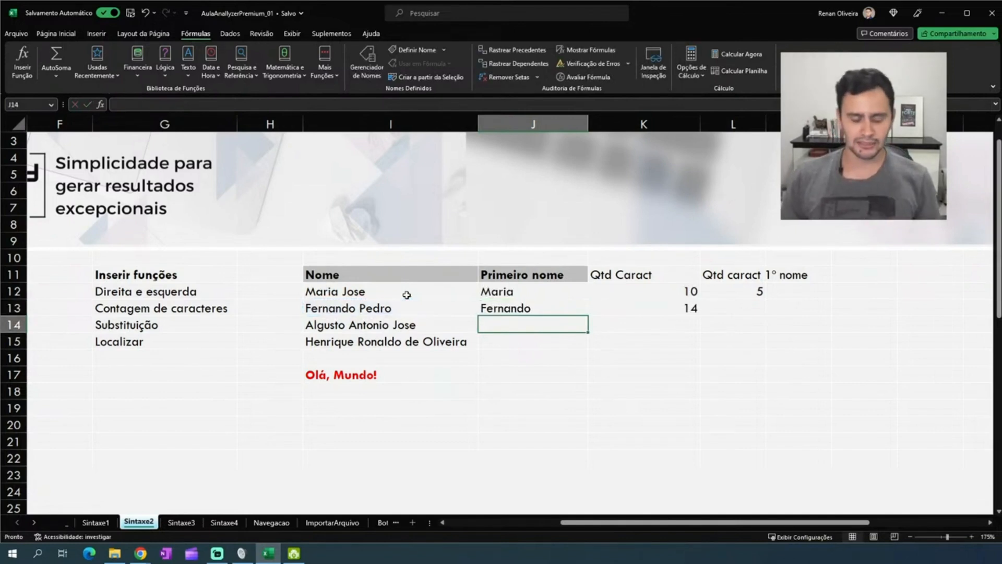
key(Down)
key(Up)
key(Up)
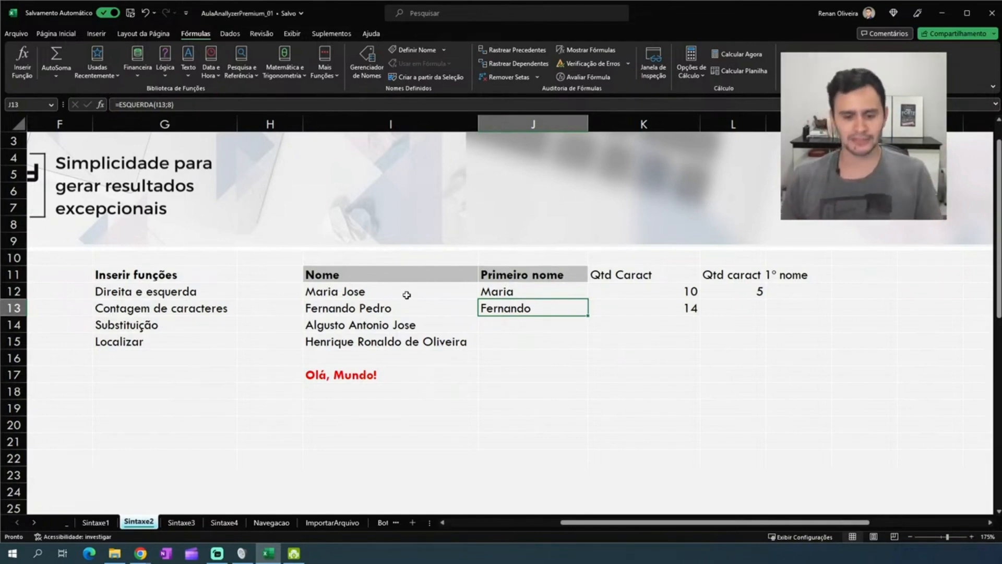
key(Down)
key(Up)
key(Up)
key(Down)
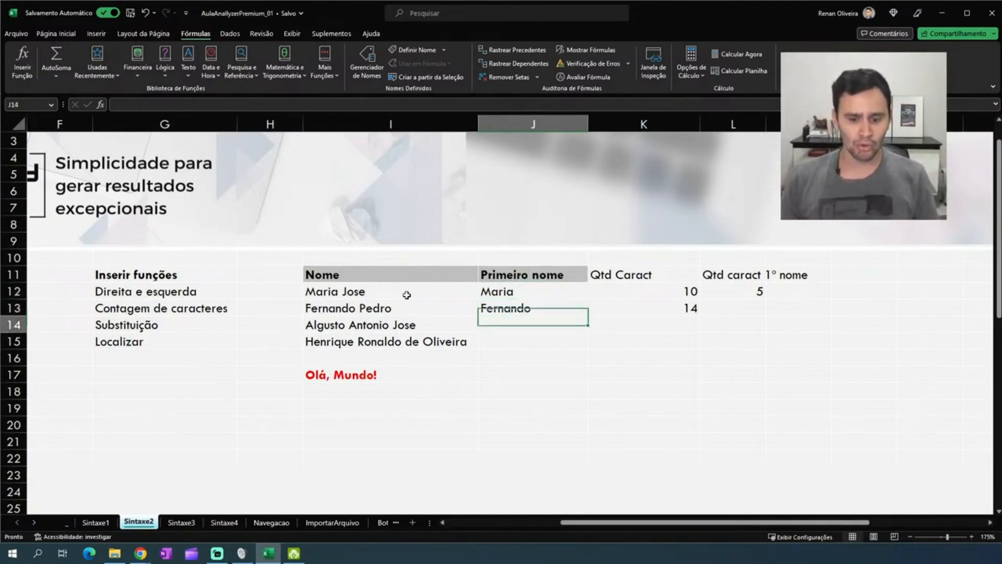
key(Down)
key(Up)
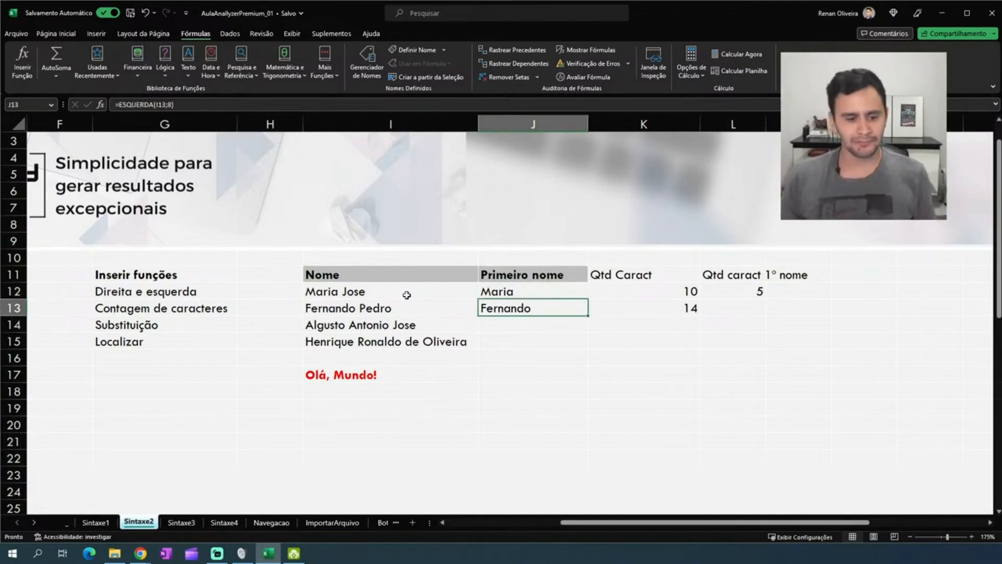
key(Down)
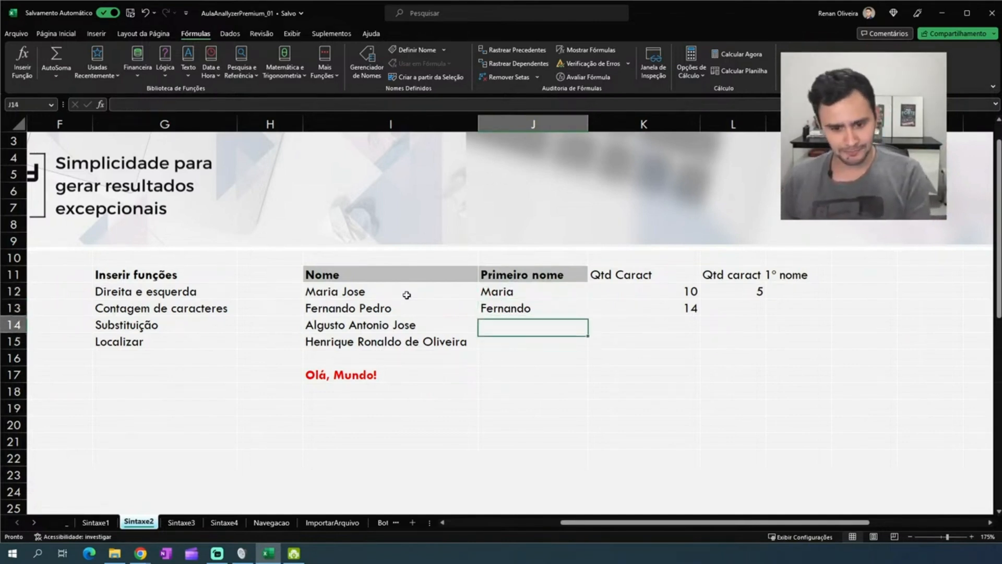
Clear the first-name formulas in J12 and J13
key(Up)
key(Up)
key(shift+Down)
key(Delete)
key(Up)
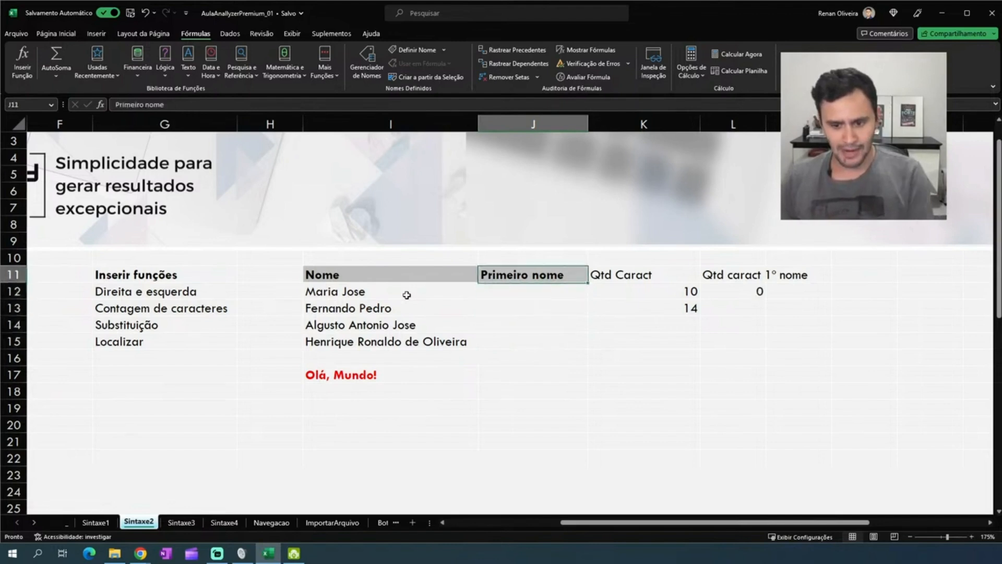
Fit column L to its contents and insert a blank column before "Qtd Caract"
key(Right)
double_click(767, 124)
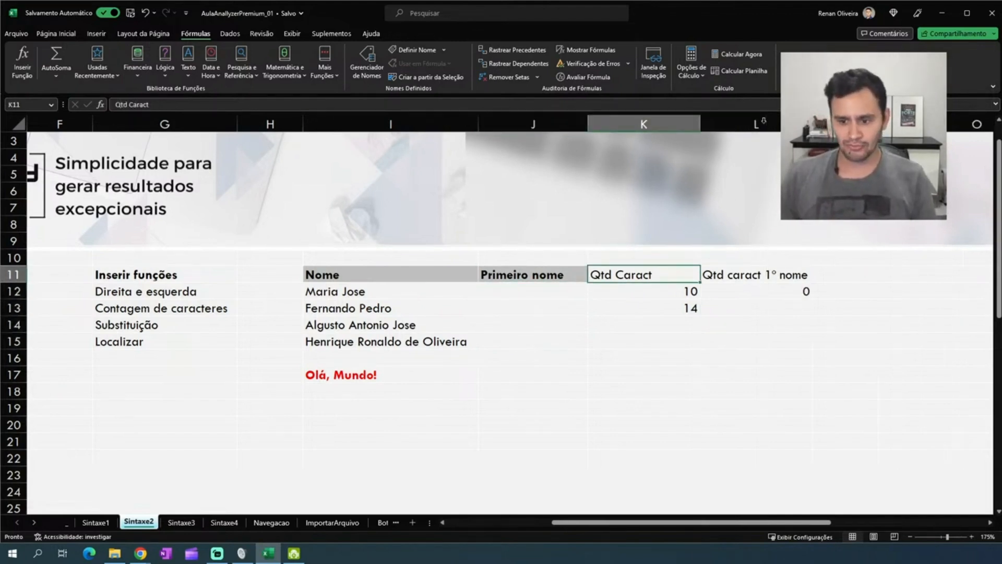
click(611, 123)
right_click(611, 123)
click(665, 225)
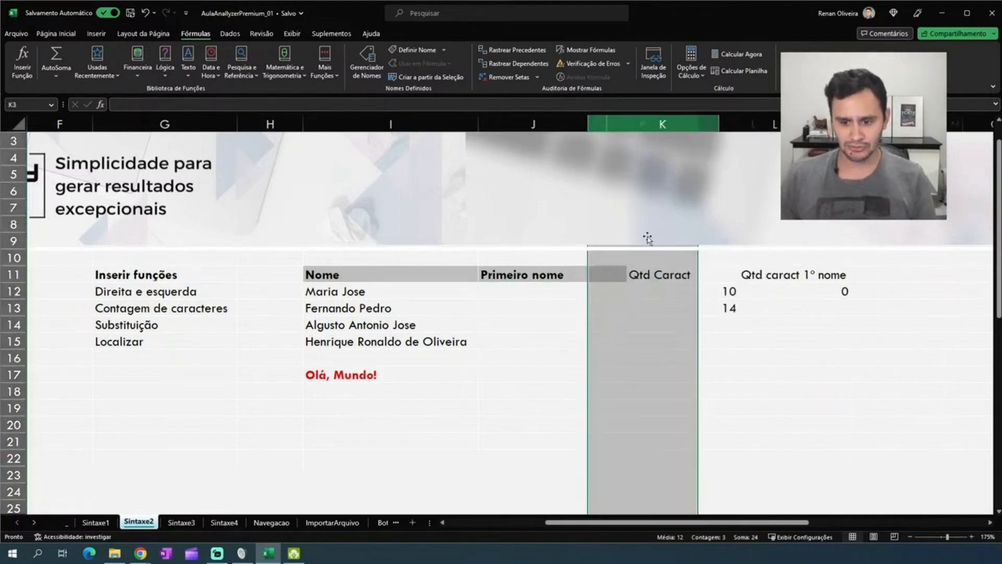
Enter the header Localizar (" ") in K11 of the new column
click(642, 275)
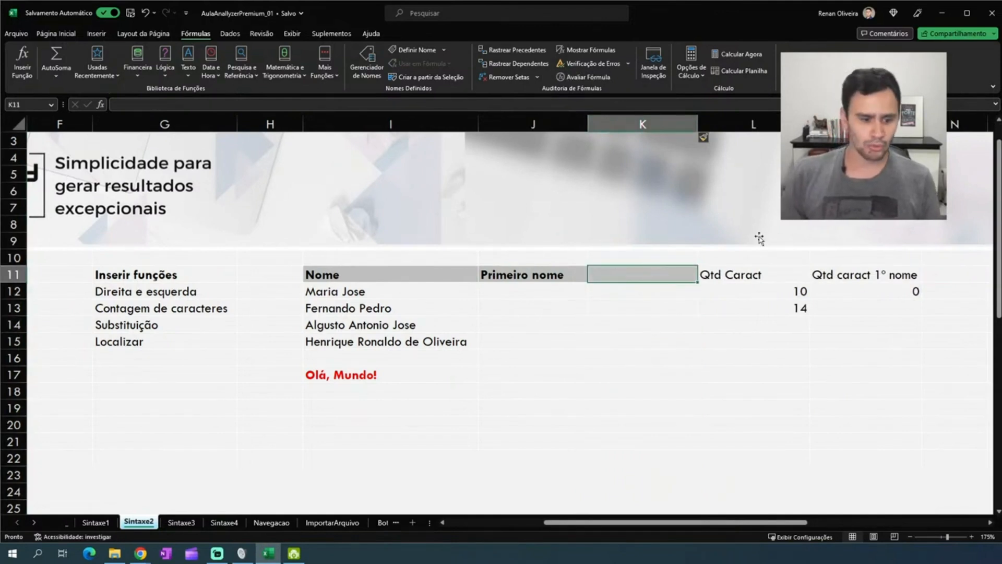
text(Local)
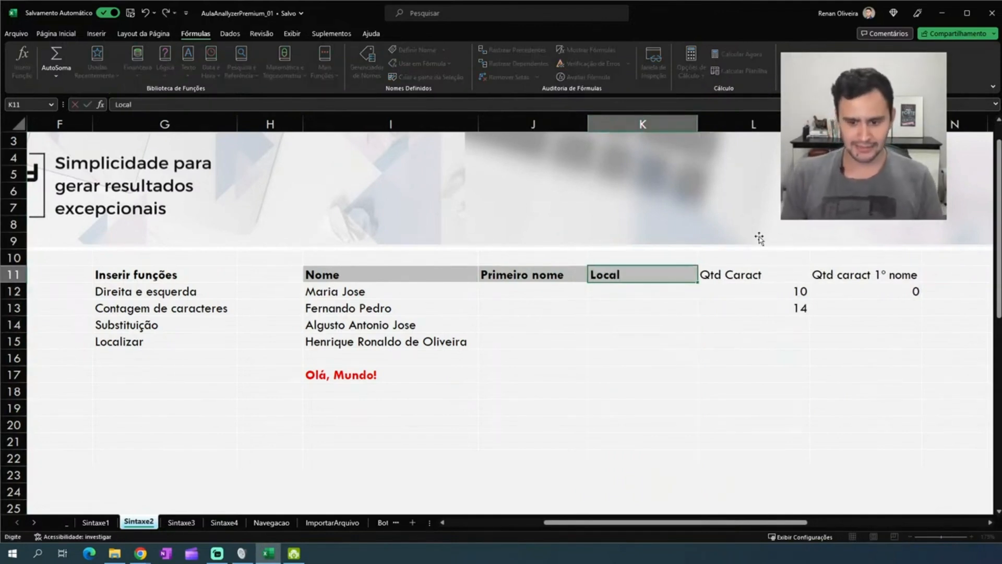
text(izae)
key(BackSpace)
key(BackSpace)
key(BackSpace)
text(zar)
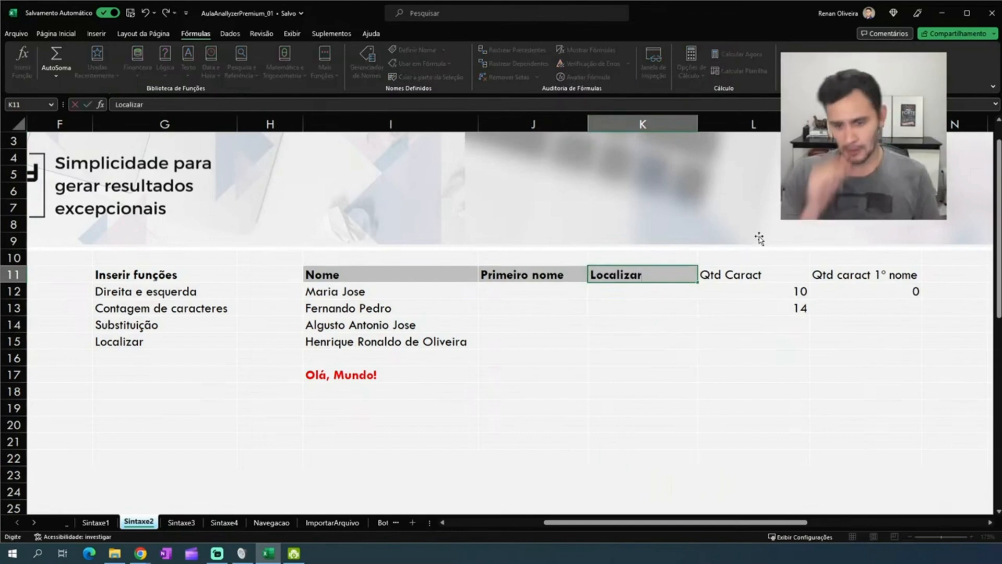
text( ()
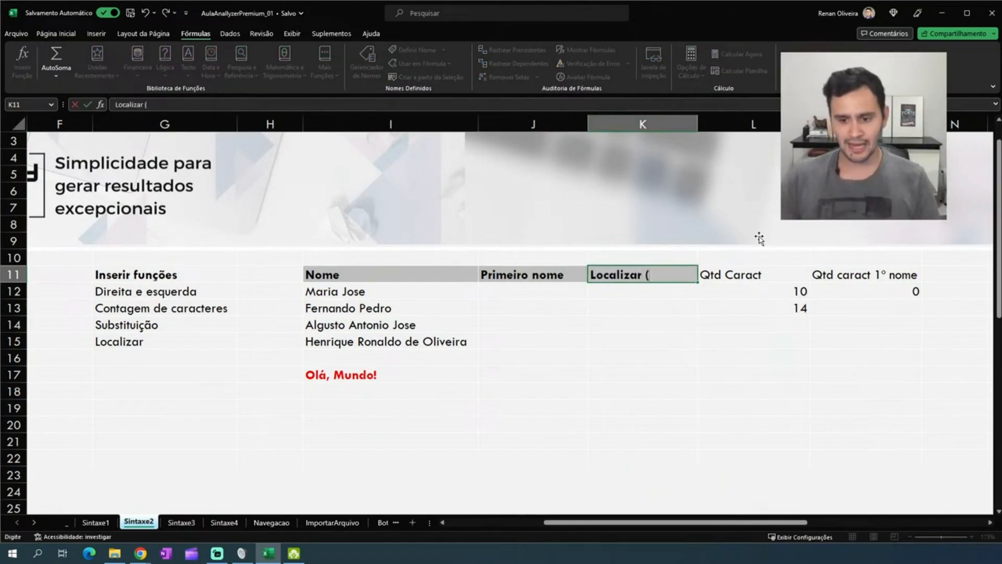
text(" ")
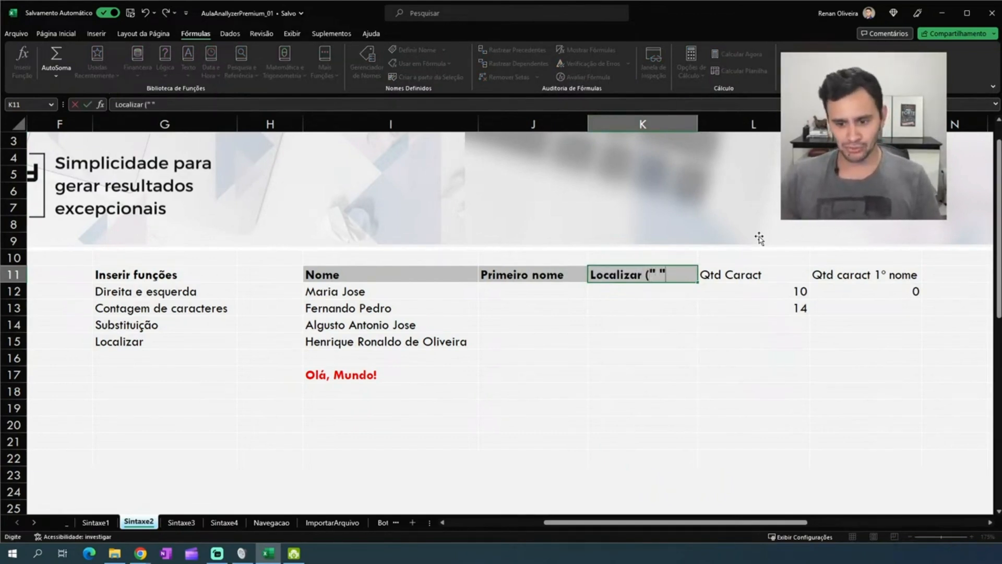
key(Return)
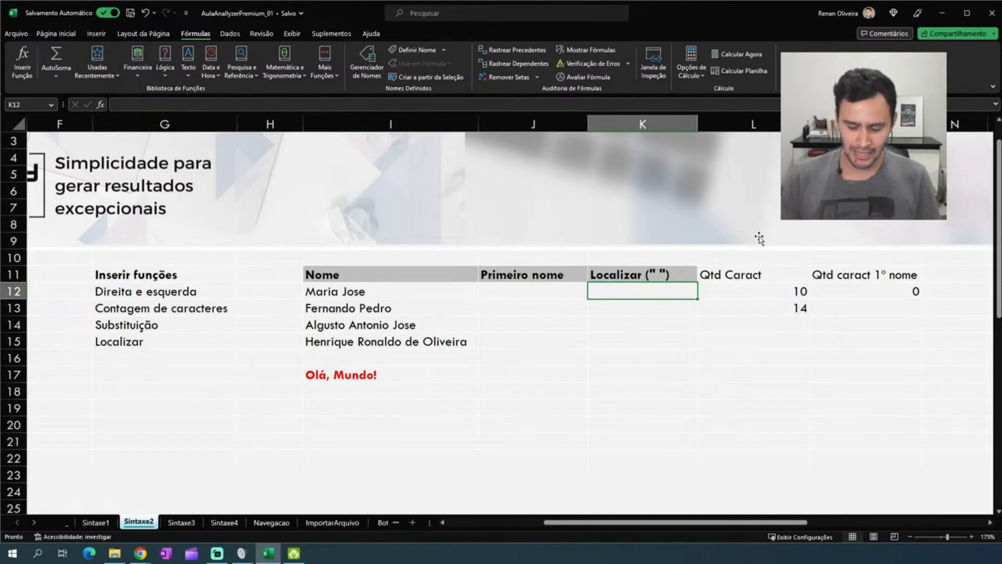
Locate the first space in the I12 name by entering =LOCALIZAR(" ";I12) in K12
text(=locali)
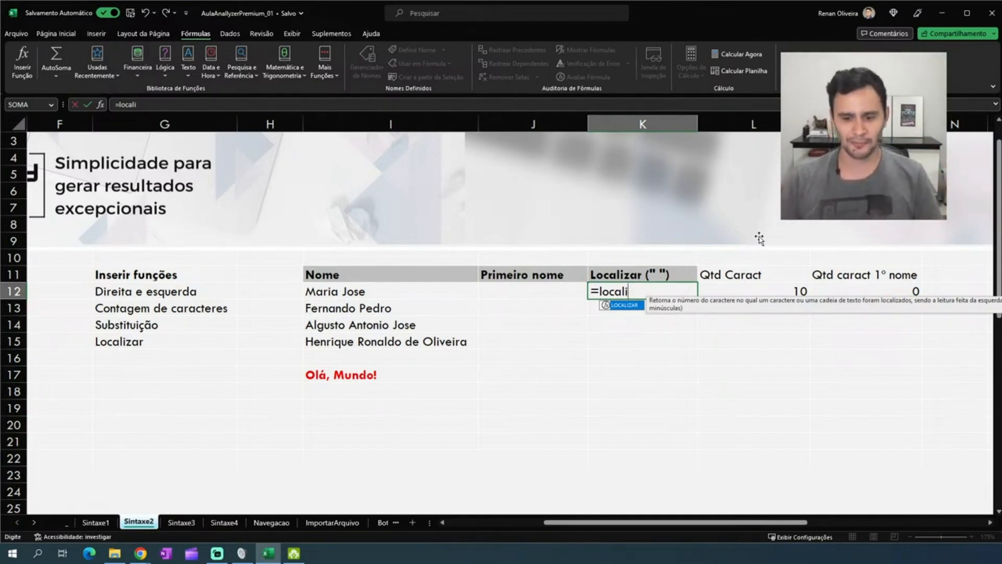
key(Tab)
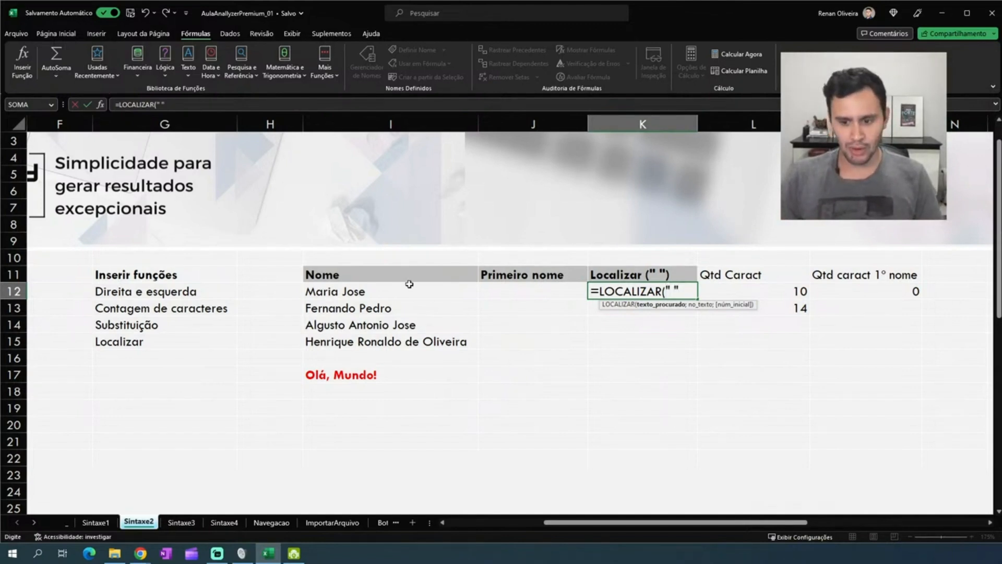
text(;)
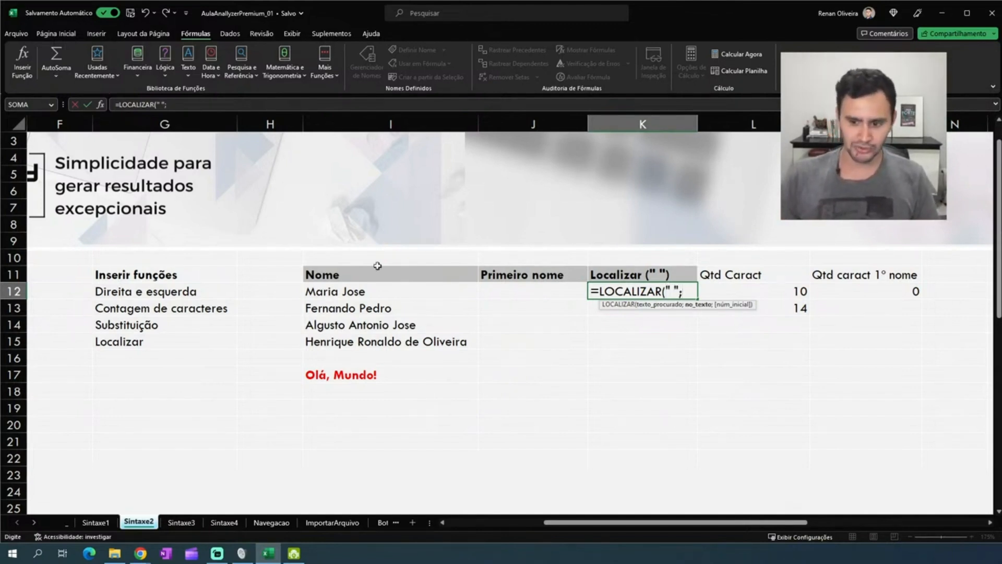
click(356, 291)
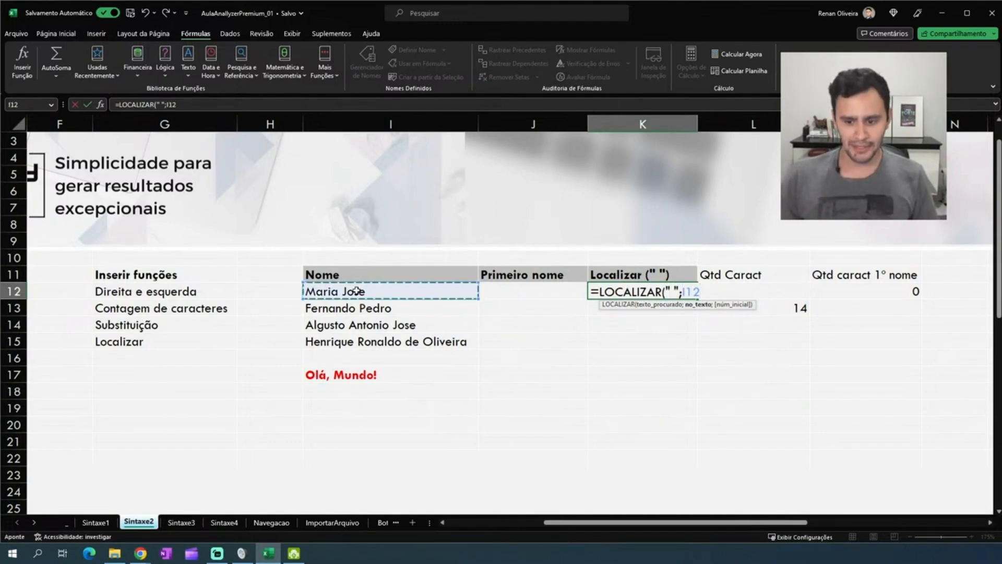
text())
key(Return)
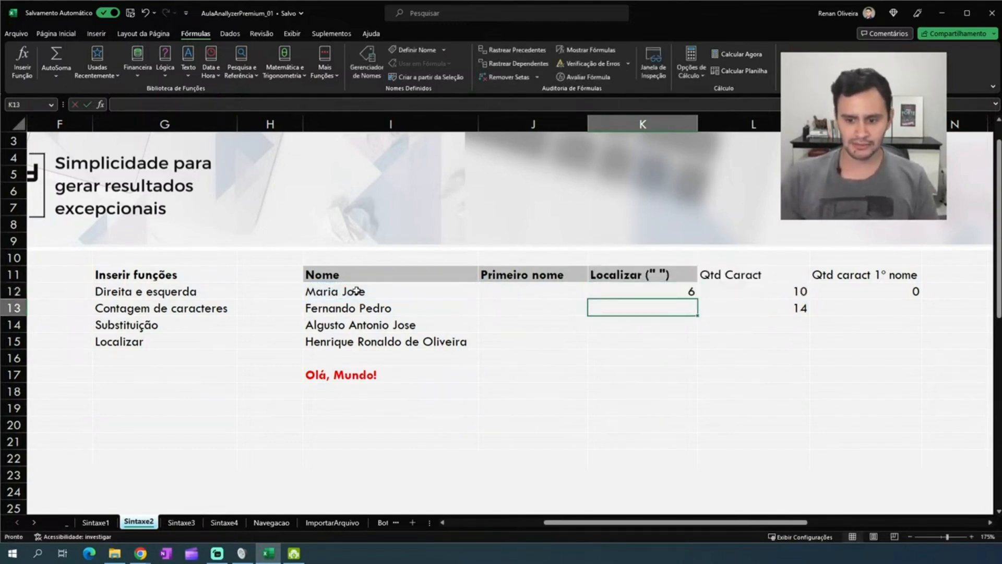
key(Up)
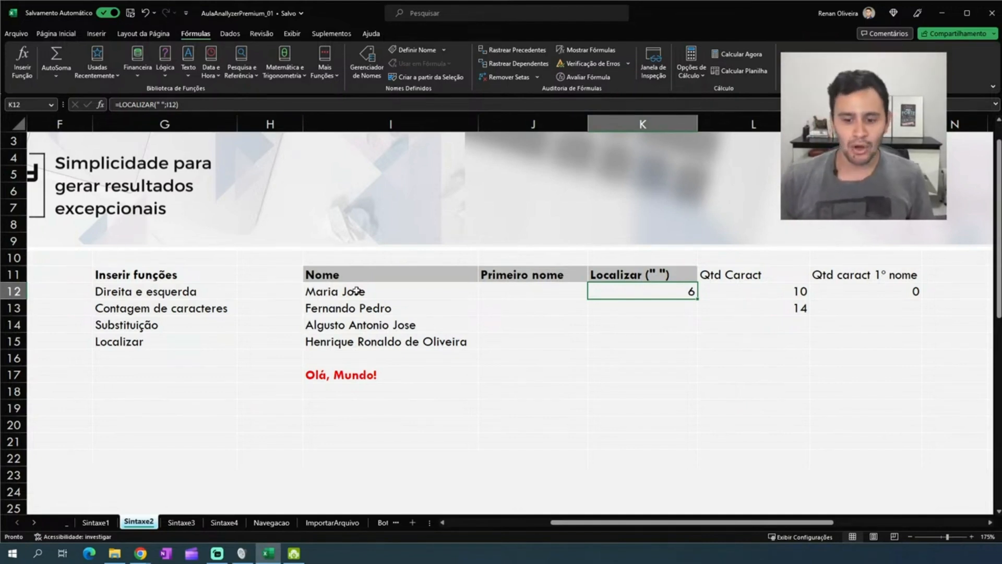
Change the NÚM.CARACT formula in M12 to reference the full name in I12
key(Right)
key(Right)
key(F2)
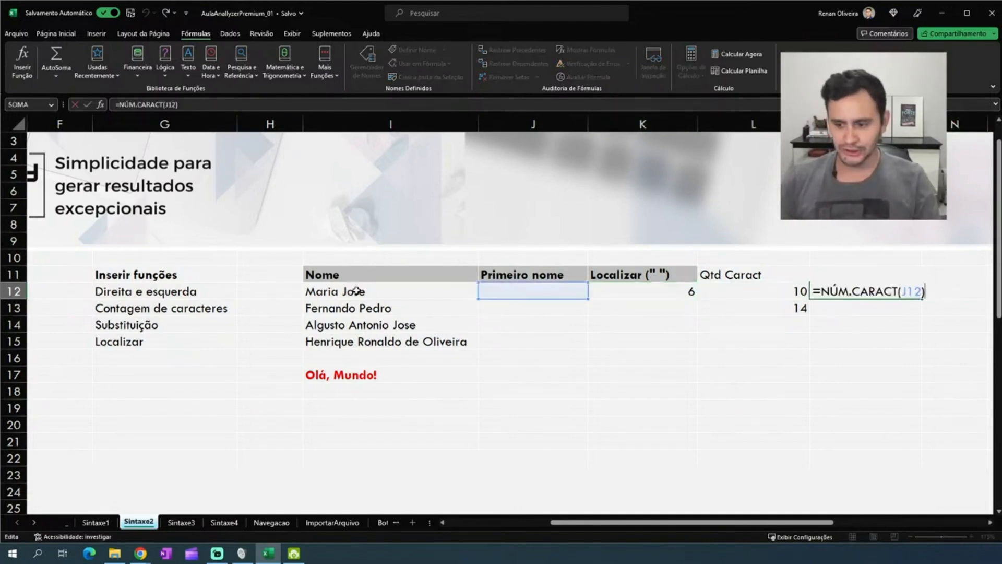
click(420, 296)
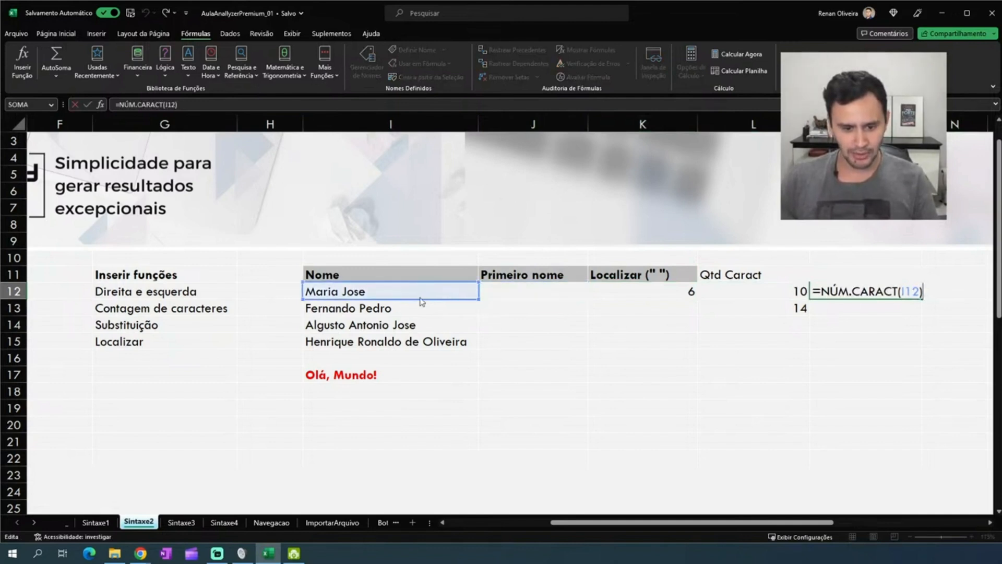
key(Return)
key(Up)
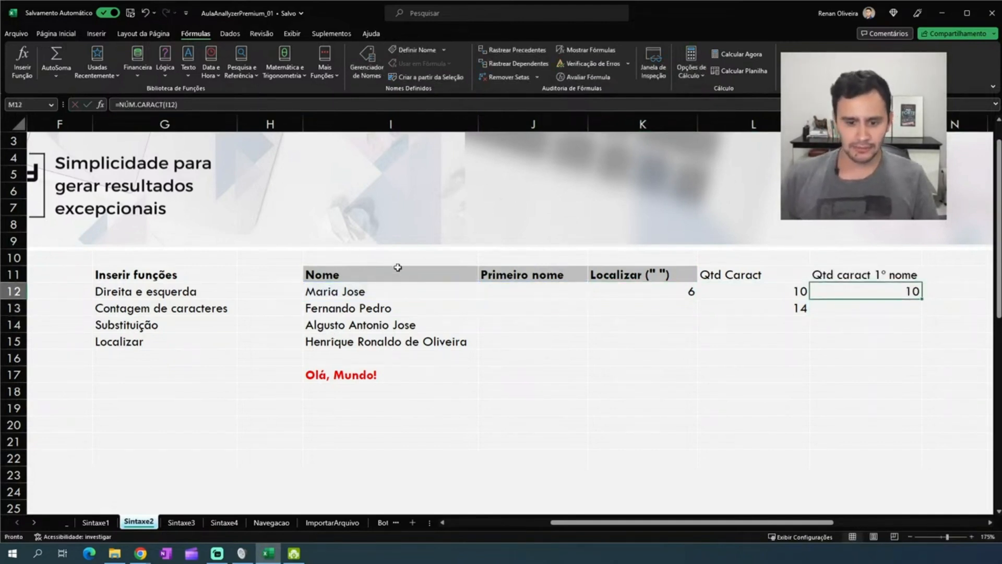
Extract the first five characters of the I12 name by entering =ESQUERDA(I12;5) in J12
click(516, 294)
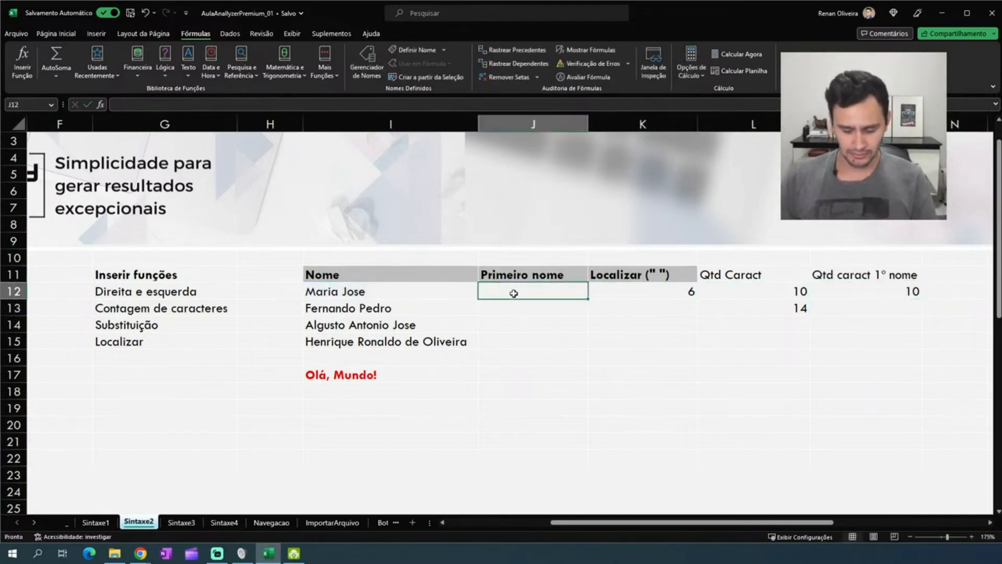
text(=esqq)
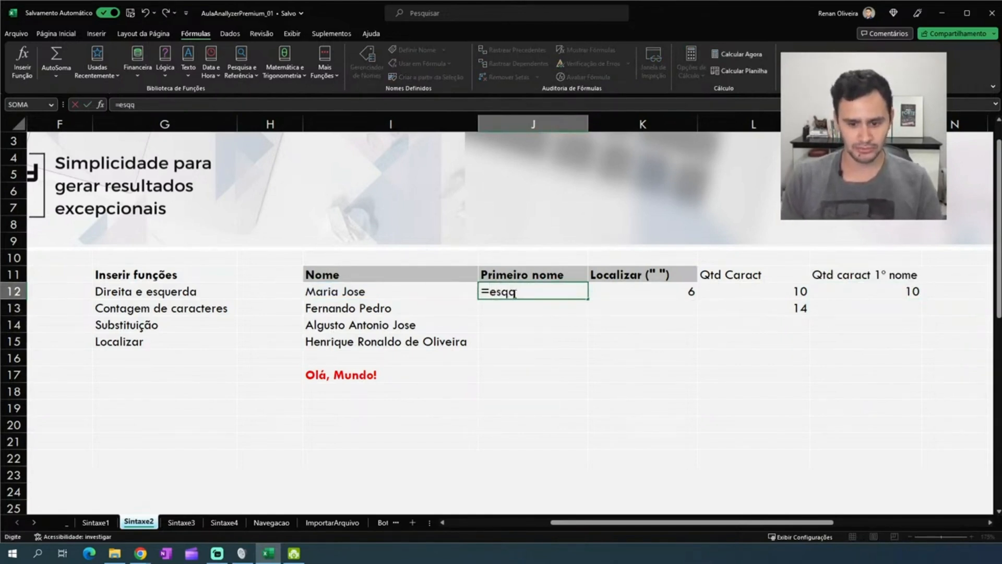
key(BackSpace)
key(Tab)
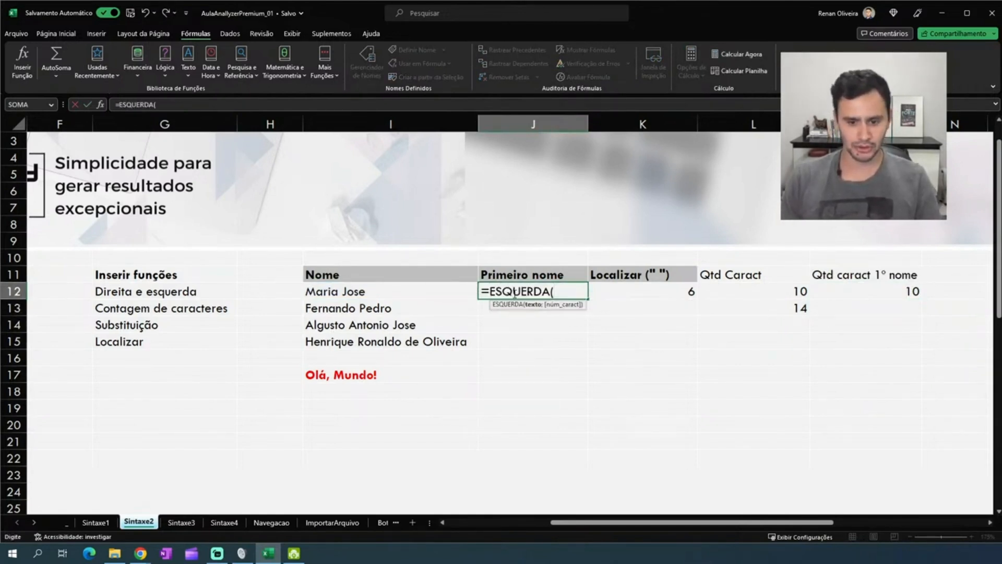
key(Left)
text(;)
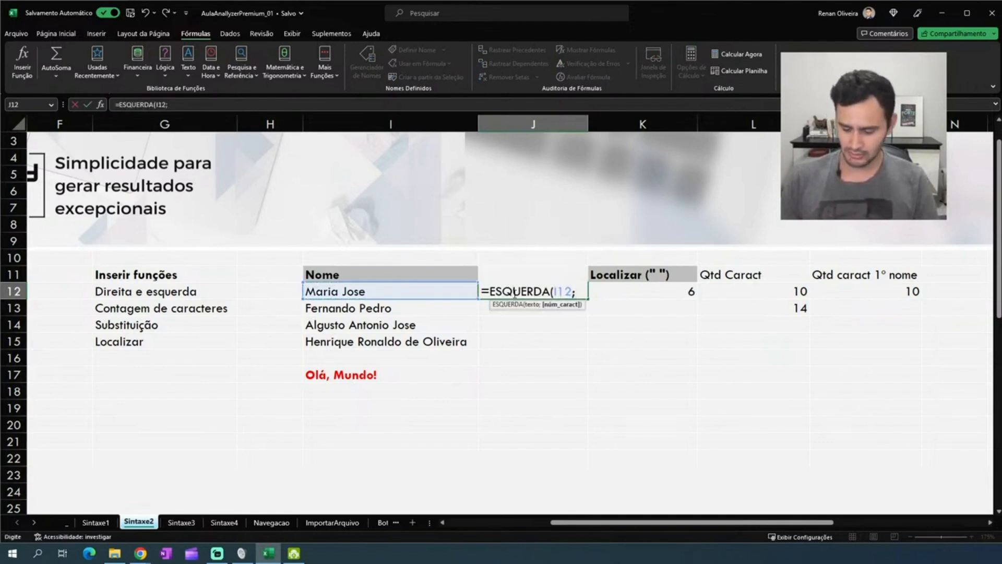
key(Return)
key(Up)
key(Up)
key(Down)
Change the NÚM.CARACT formula in M12 to reference the first name in J12
key(Right)
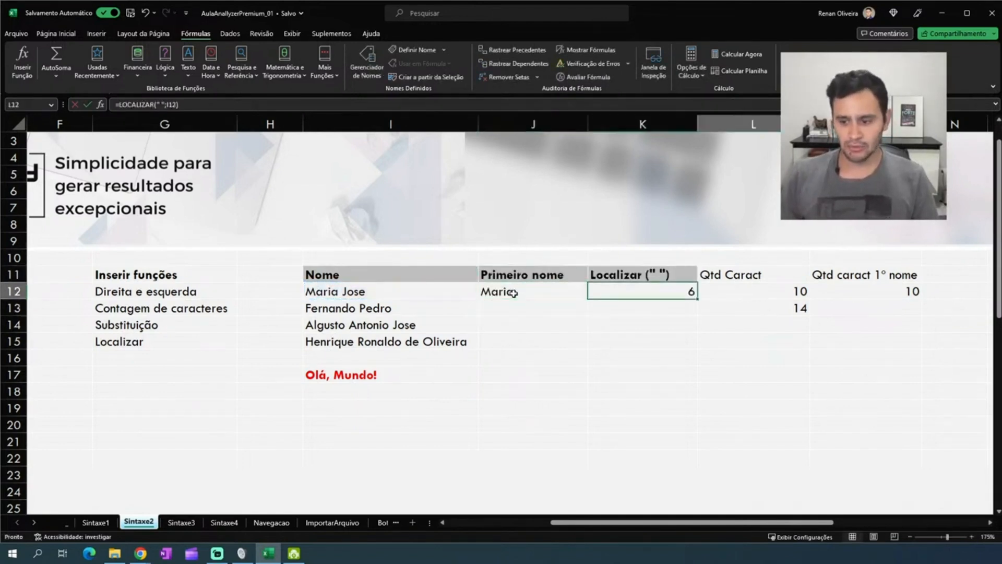
key(Right)
key(Right)
key(F2)
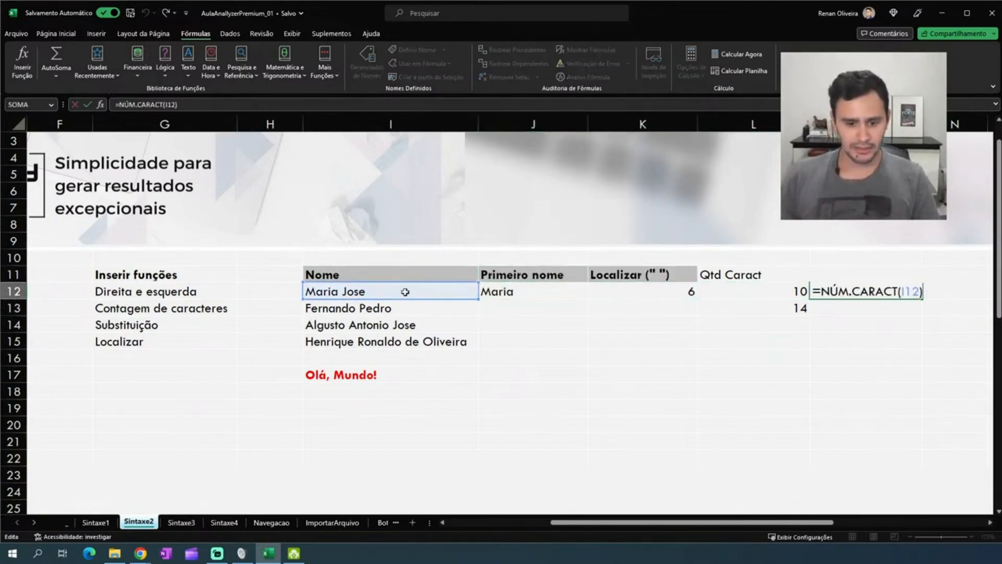
click(522, 291)
key(Return)
key(Up)
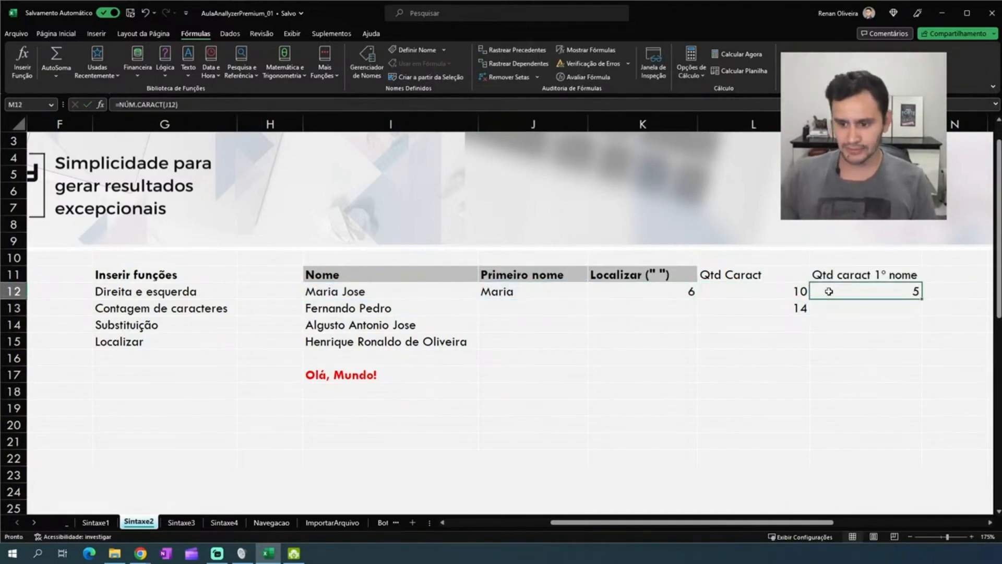
Compare the space position in K12 with the first-name character count in M12, and review the row 13 cells
click(673, 291)
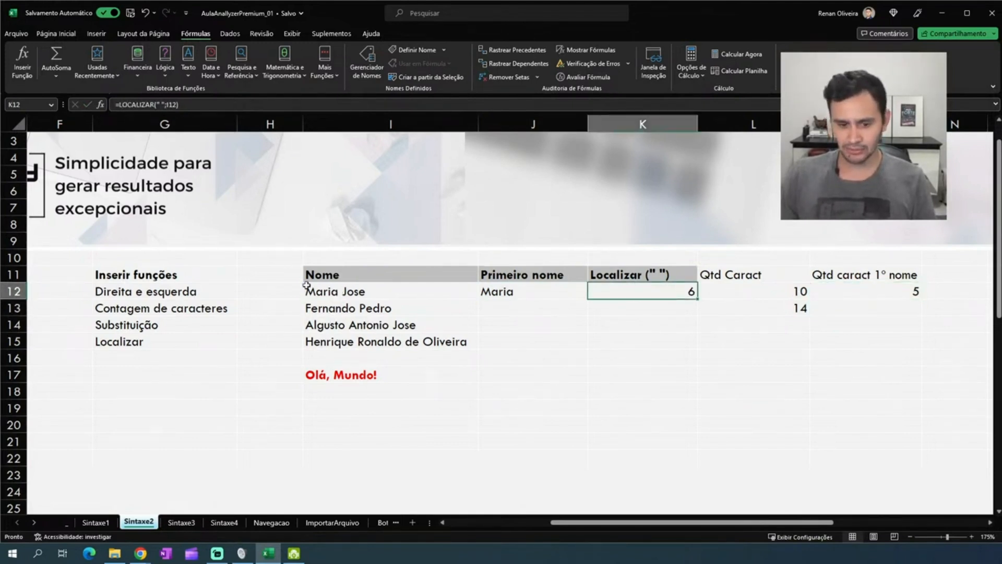
click(834, 293)
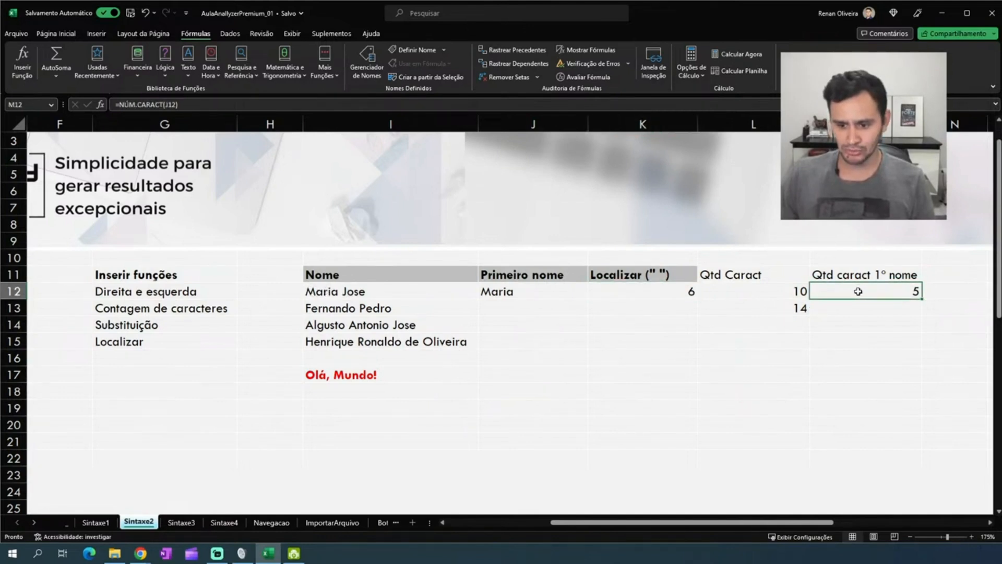
click(655, 291)
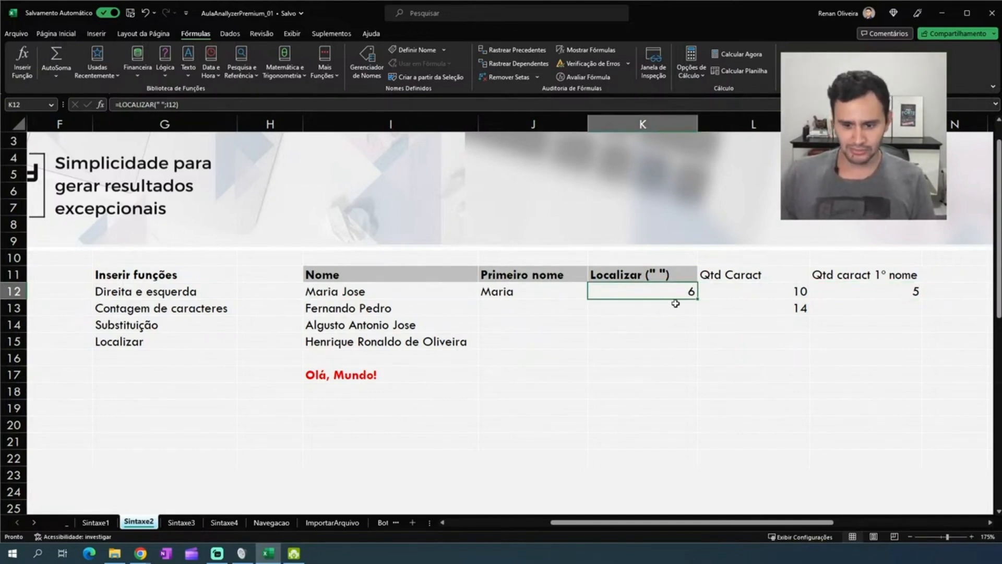
click(536, 294)
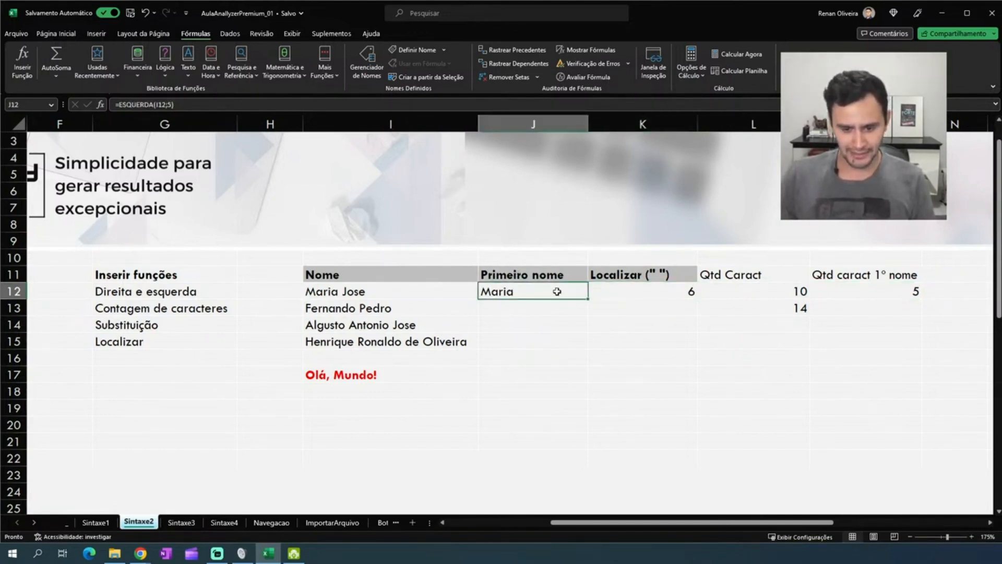
click(650, 287)
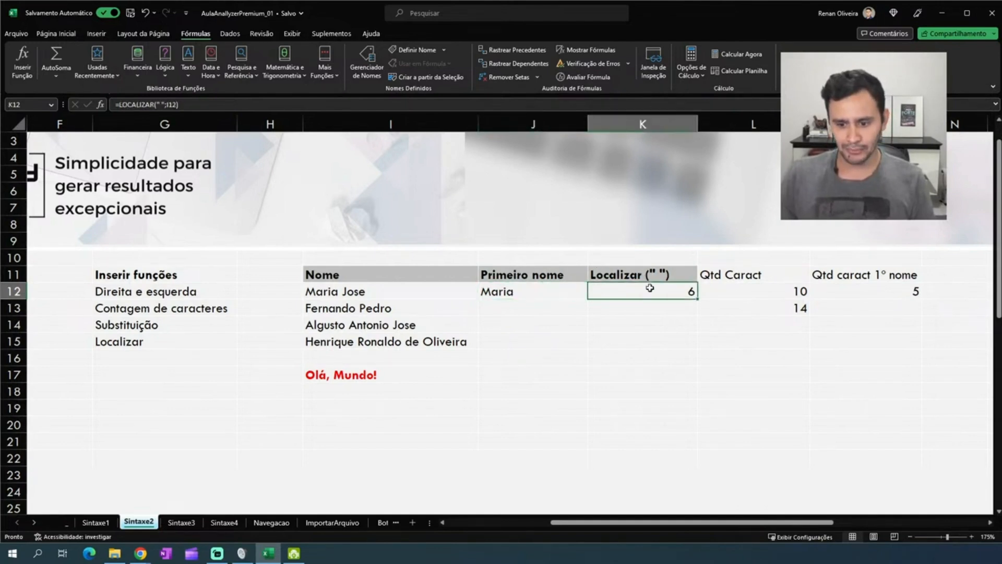
click(841, 290)
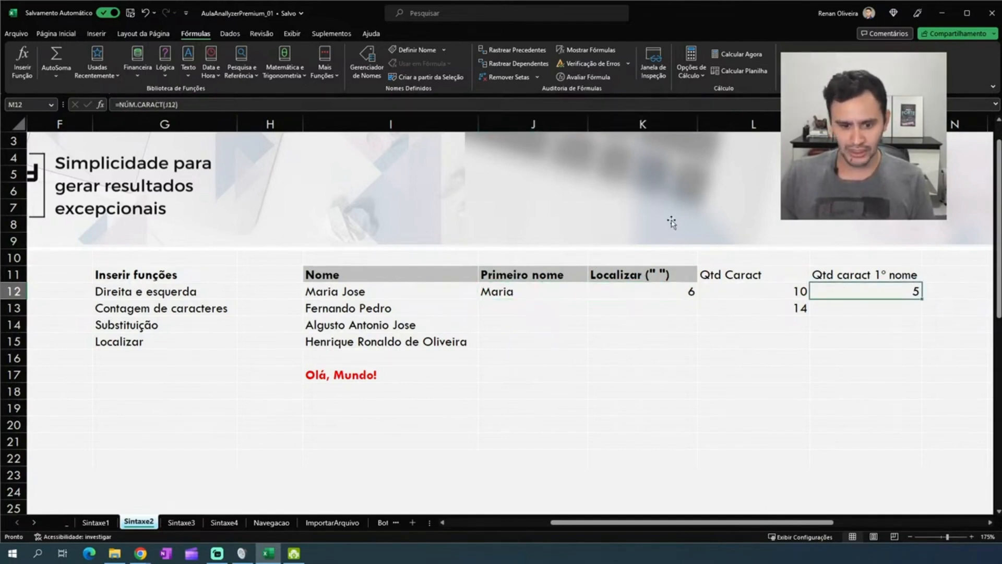
click(397, 307)
click(522, 314)
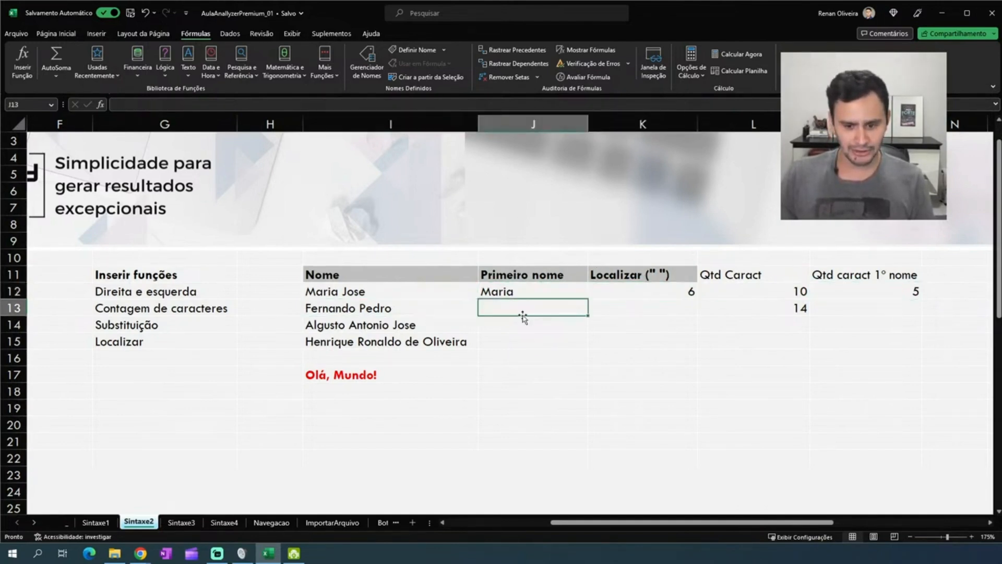
click(646, 307)
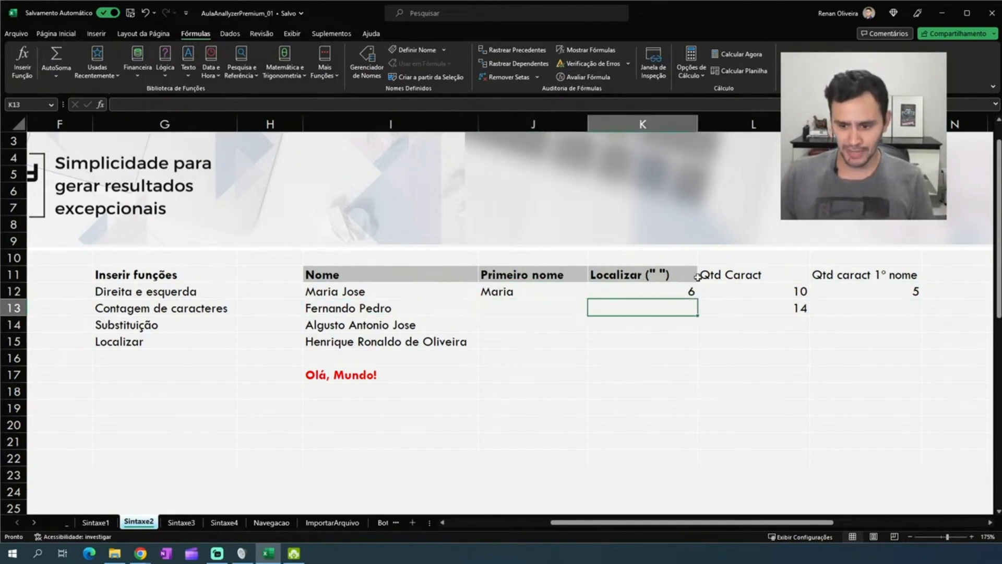
click(838, 306)
Try to fill the J12 ESQUERDA formula down to J13 for the second name
click(539, 298)
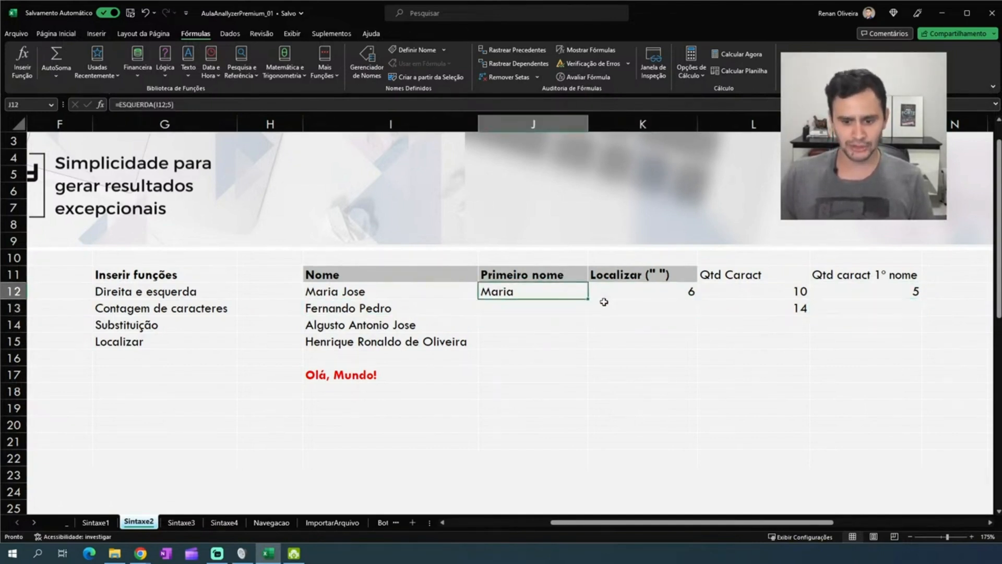
drag(588, 301, 588, 314)
key(Up)
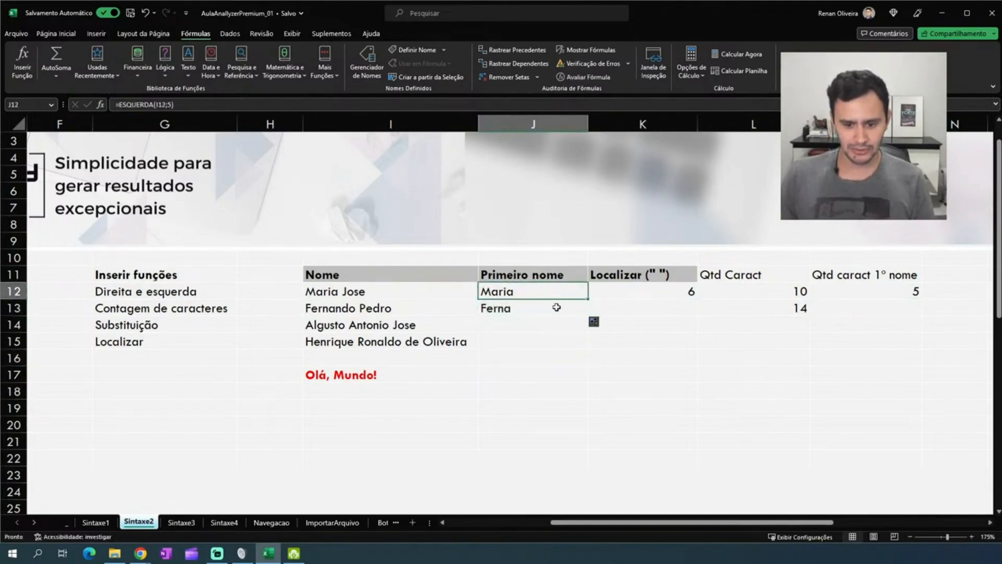
key(Down)
key(Delete)
key(Up)
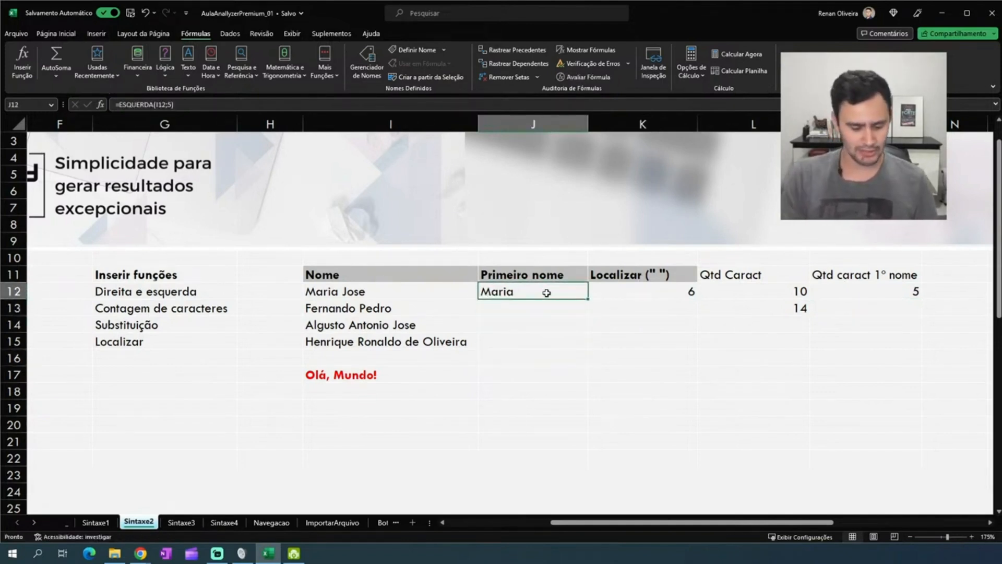
text(4)
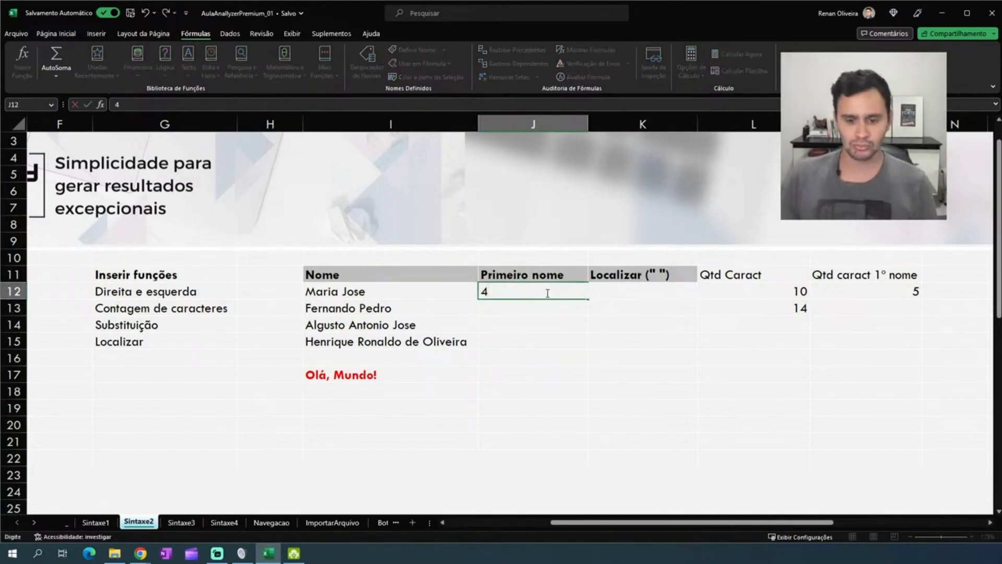
key(Escape)
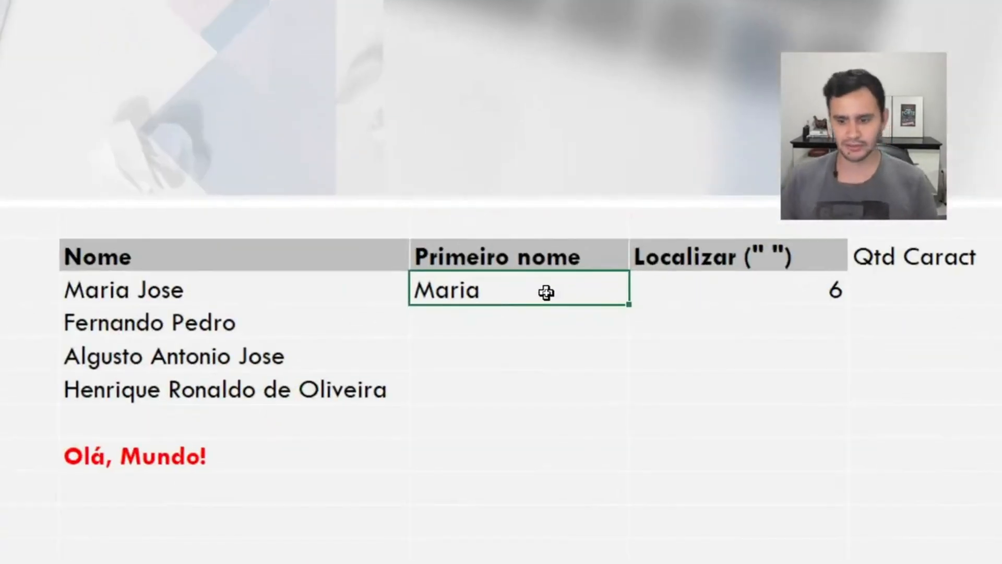
key(F2)
key(Escape)
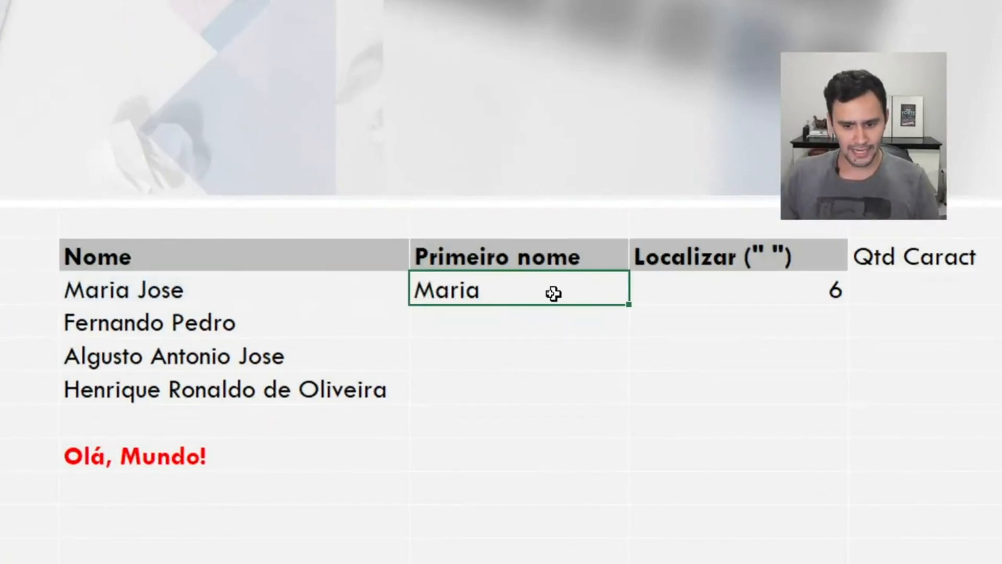
key(F2)
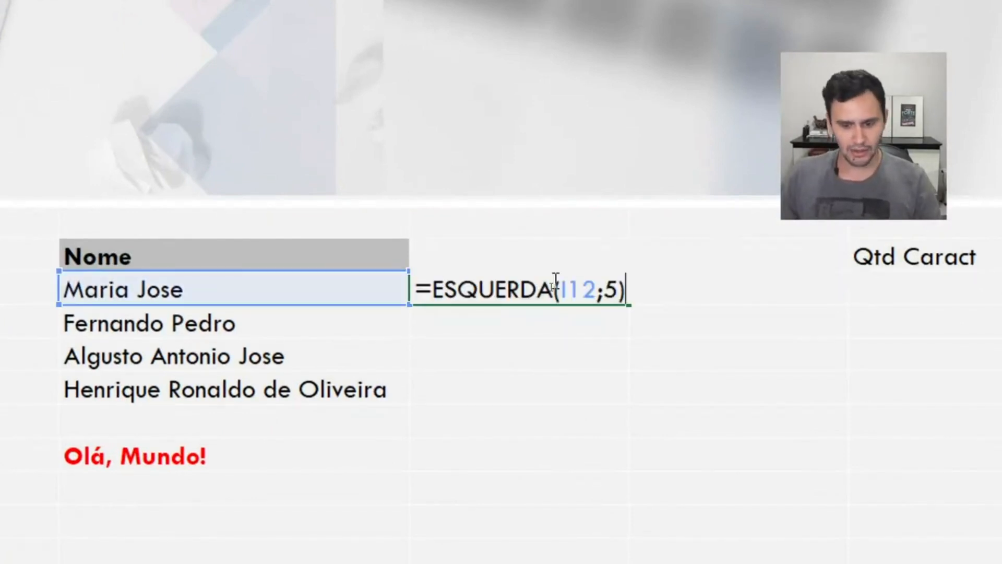
click(620, 288)
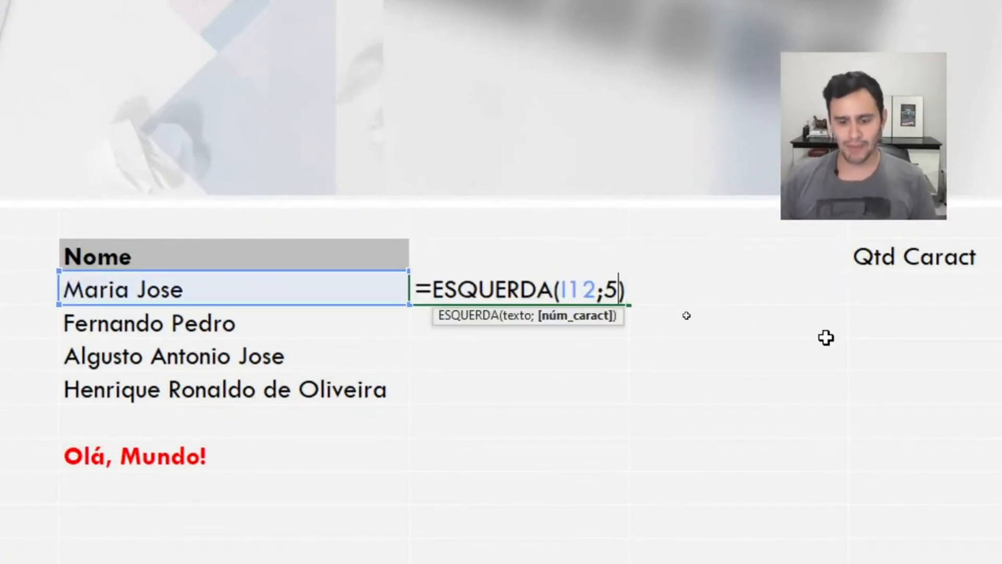
key(shift+Left)
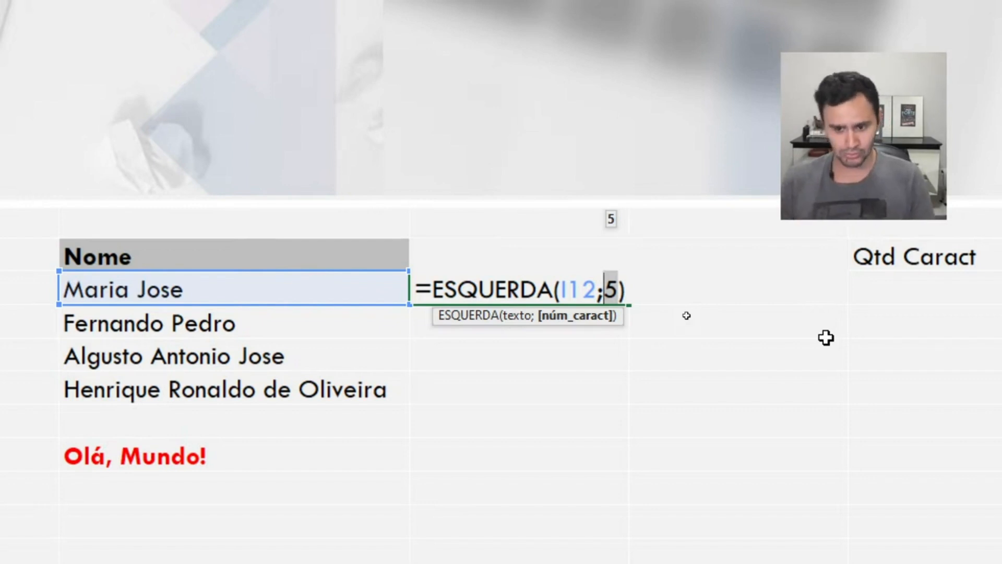
key(Return)
key(Up)
key(F2)
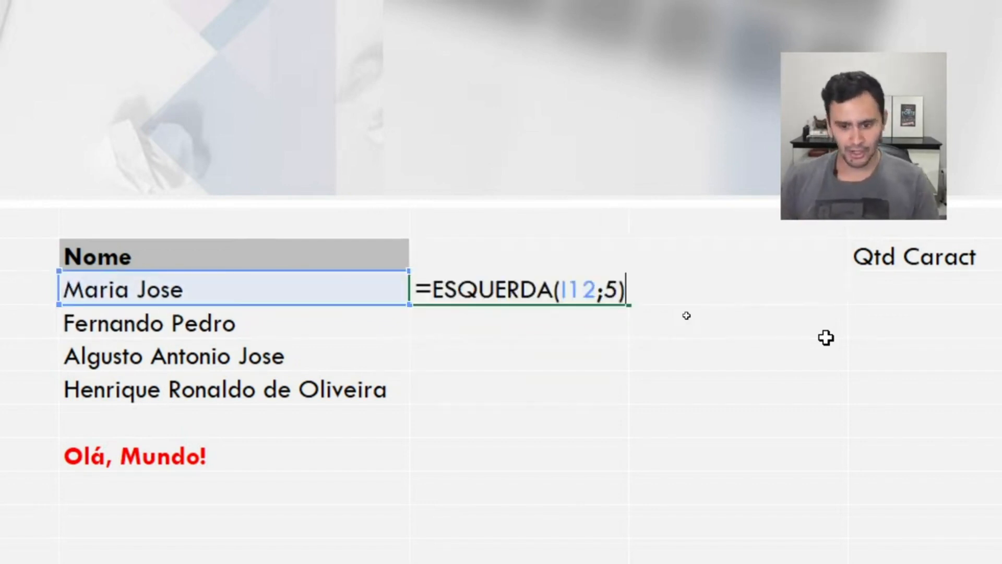
key(Left)
key(BackSpace)
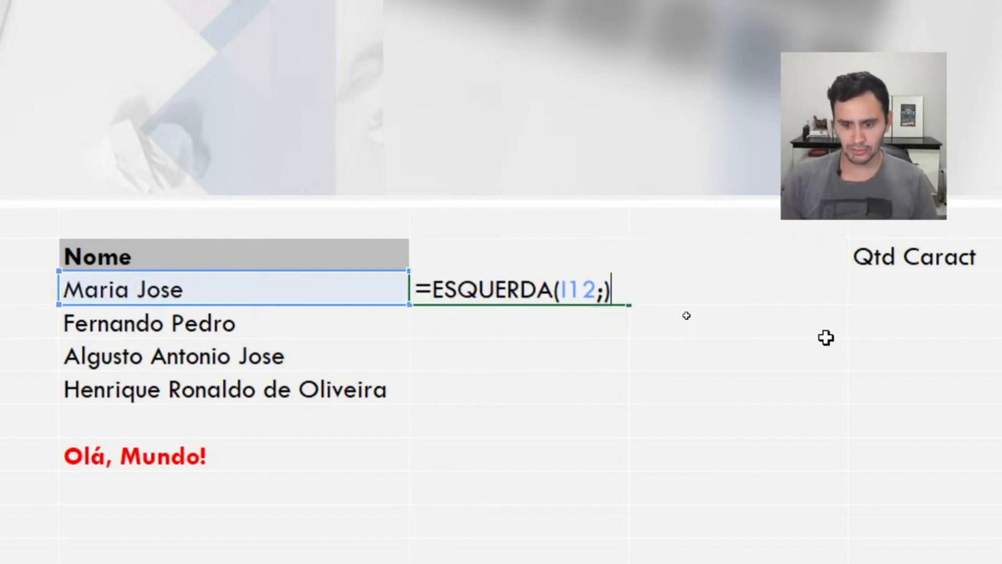
key(Escape)
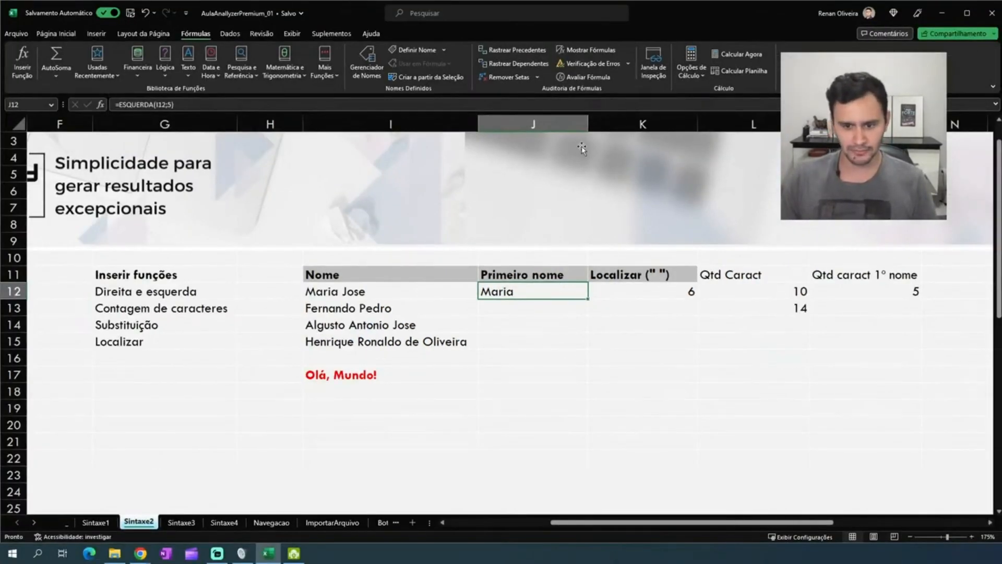
Replace the fixed character count in the J12 ESQUERDA formula with a reference to K12
double_click(550, 291)
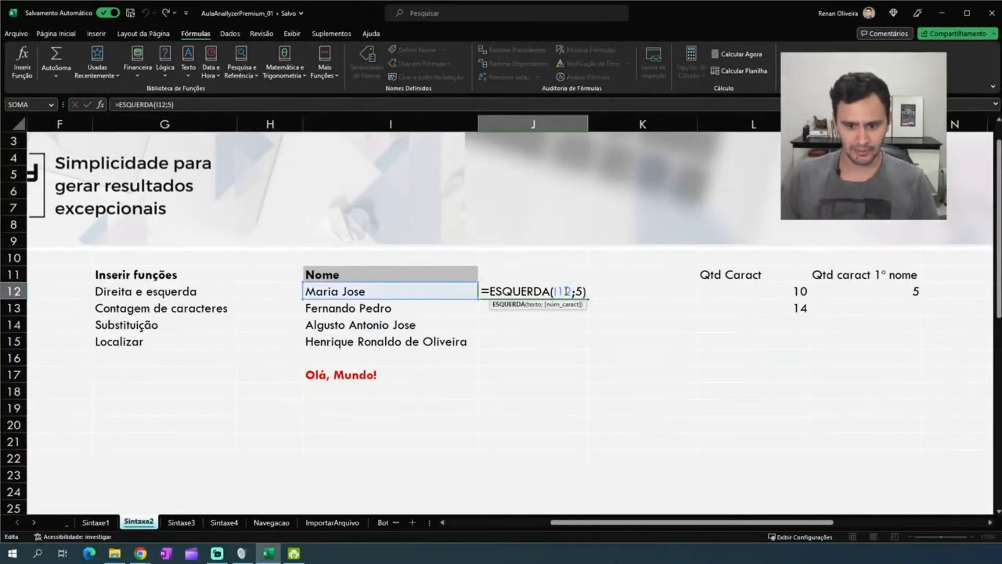
click(567, 291)
key(Right)
key(Right)
key(BackSpace)
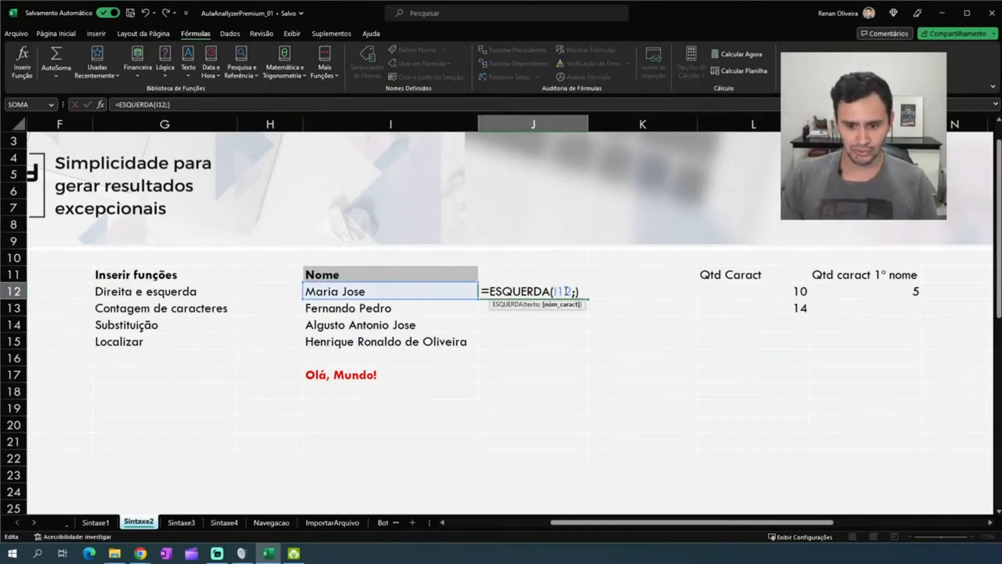
text(k)
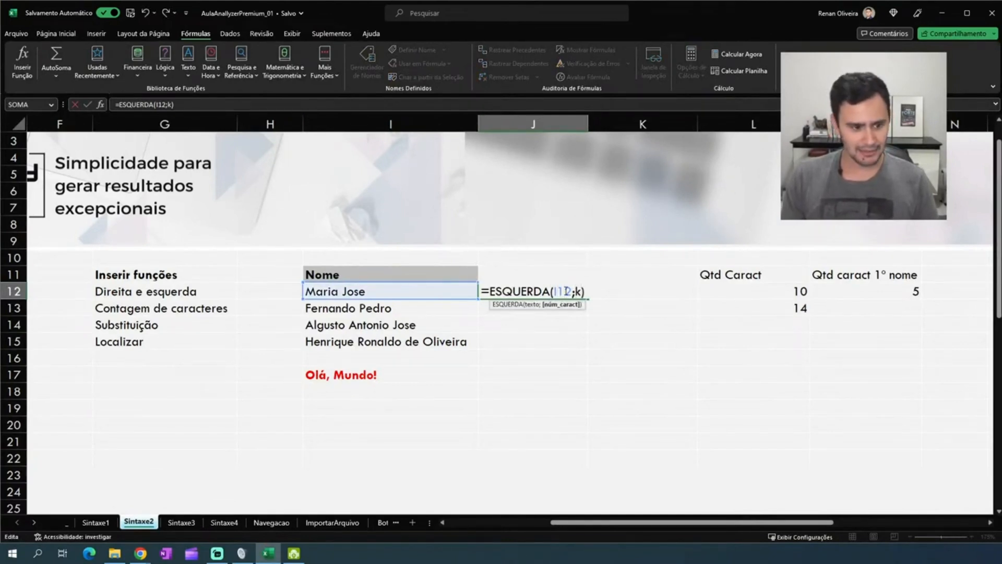
text(12)
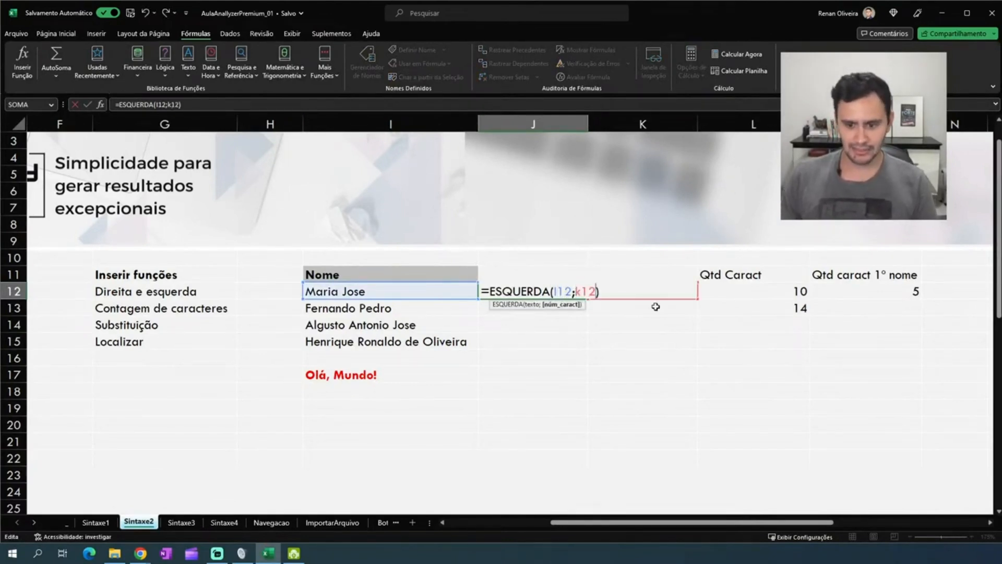
click(669, 126)
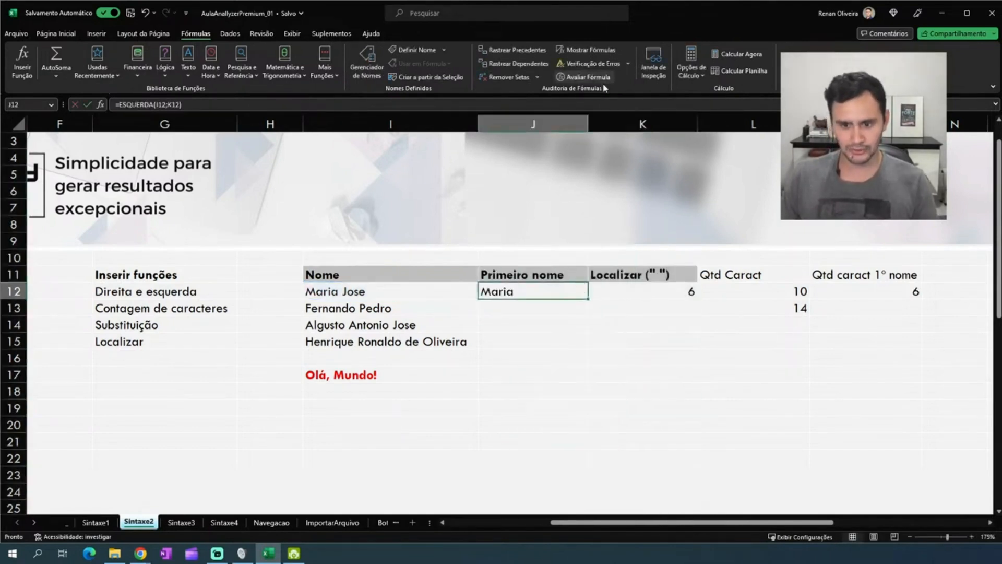
Widen column J and subtract 1 from the K12 reference in the J12 ESQUERDA formula
drag(588, 125, 660, 125)
double_click(545, 287)
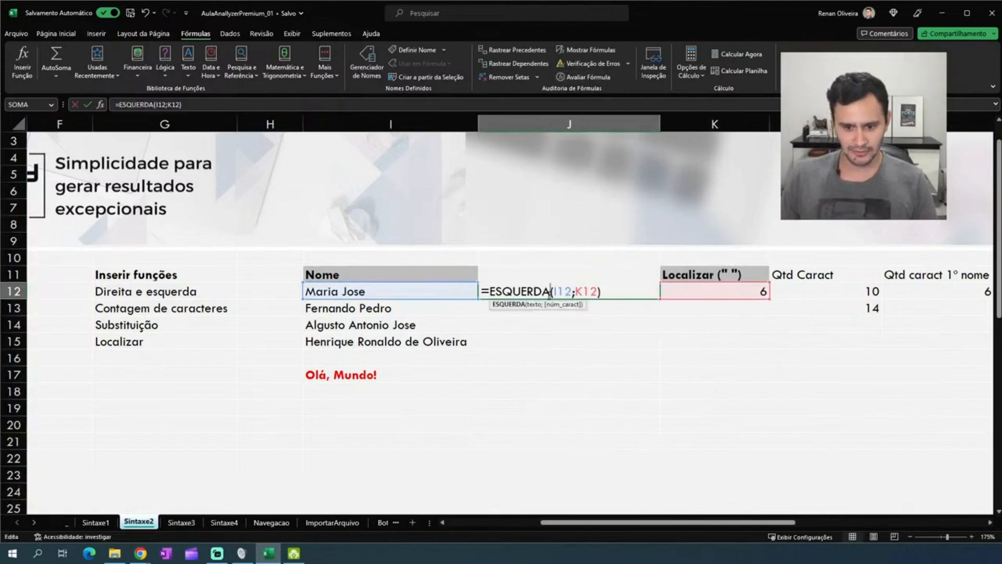
click(598, 290)
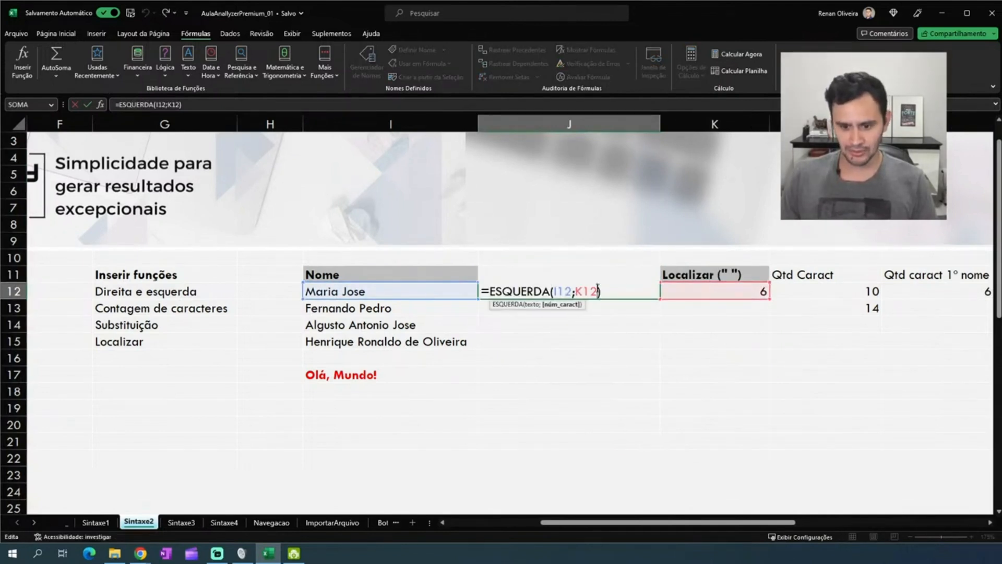
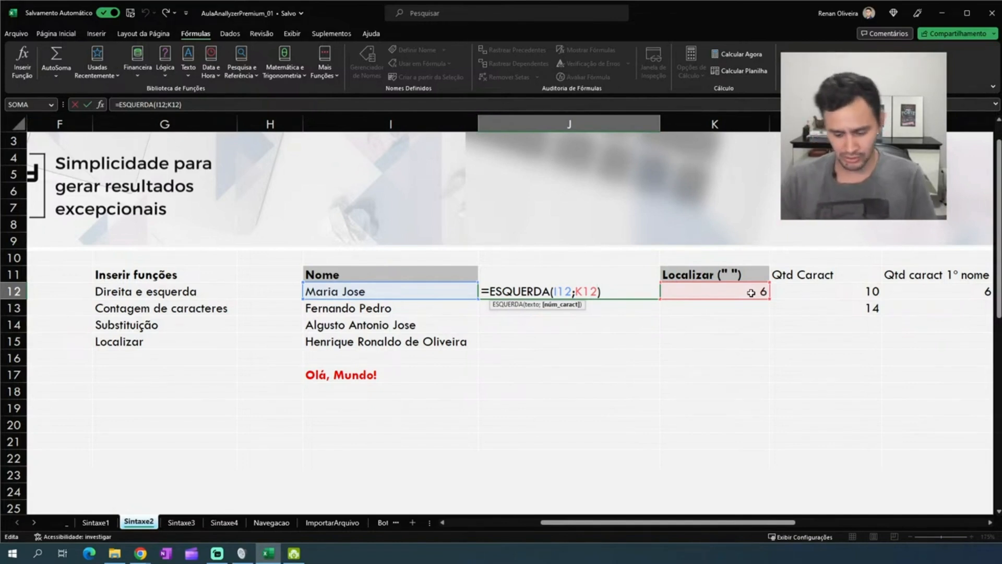
text(-1)
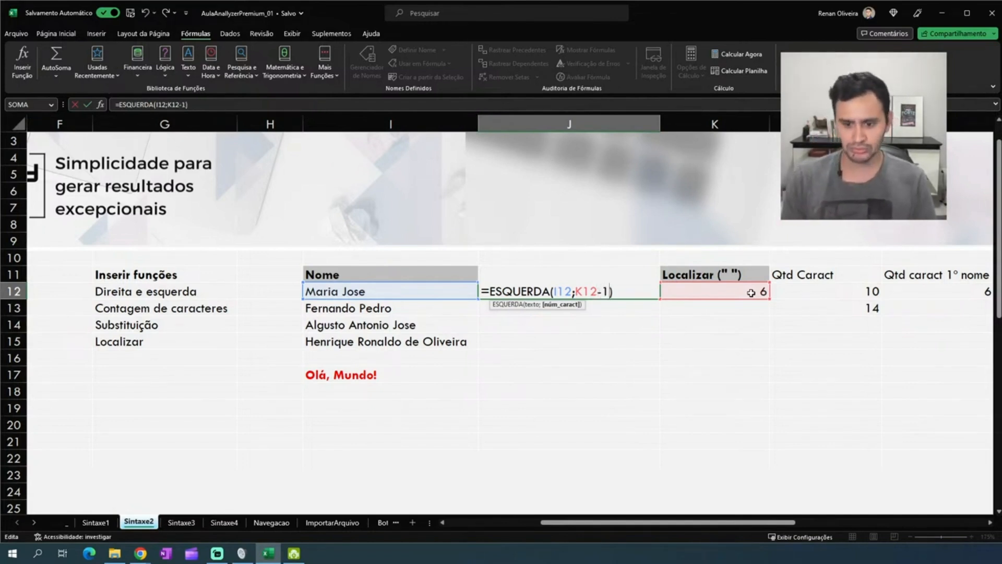
key(Return)
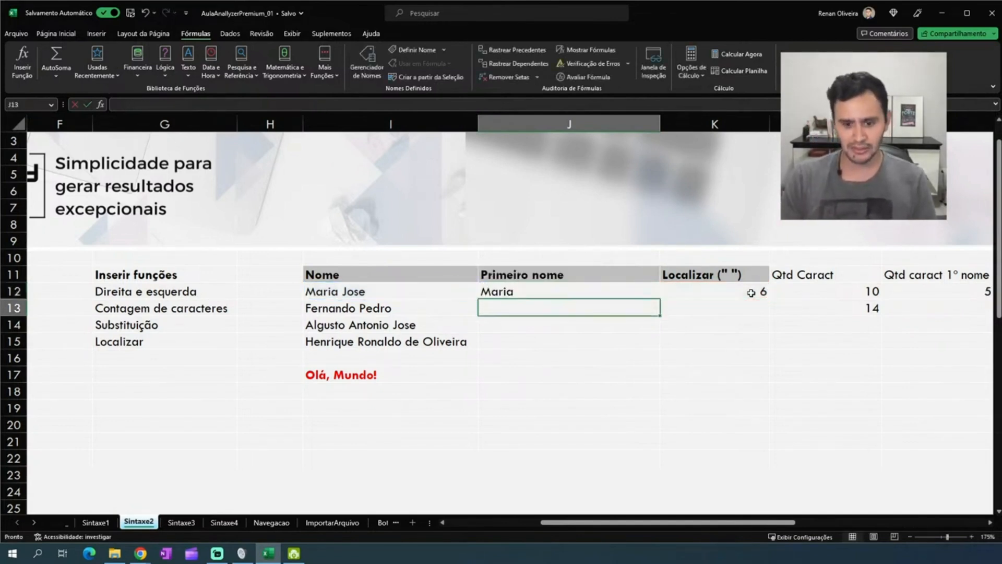
Narrow column J to just fit its header and check the first-name character count in M12
key(Up)
key(Up)
key(Right)
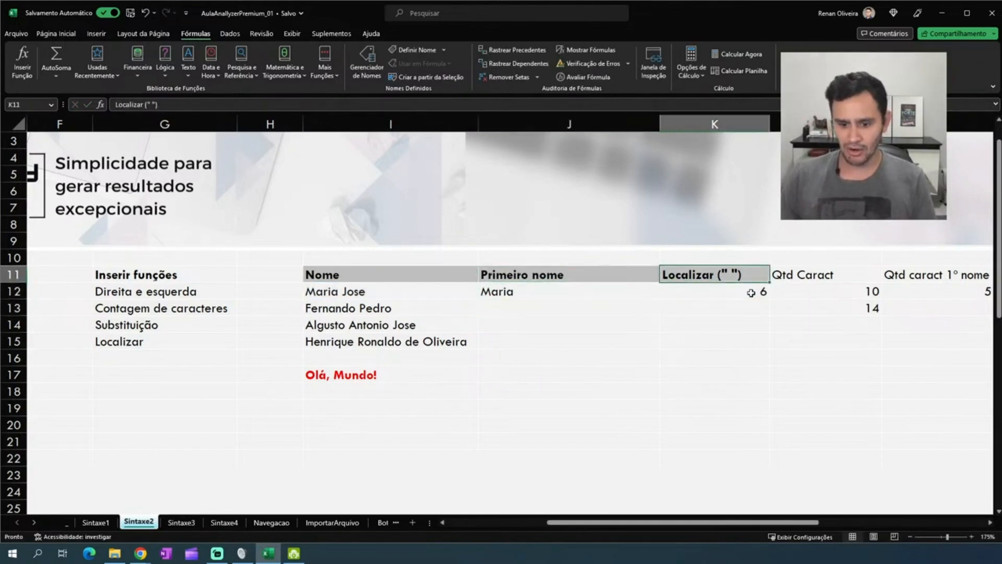
key(Right)
drag(658, 128, 575, 127)
click(834, 272)
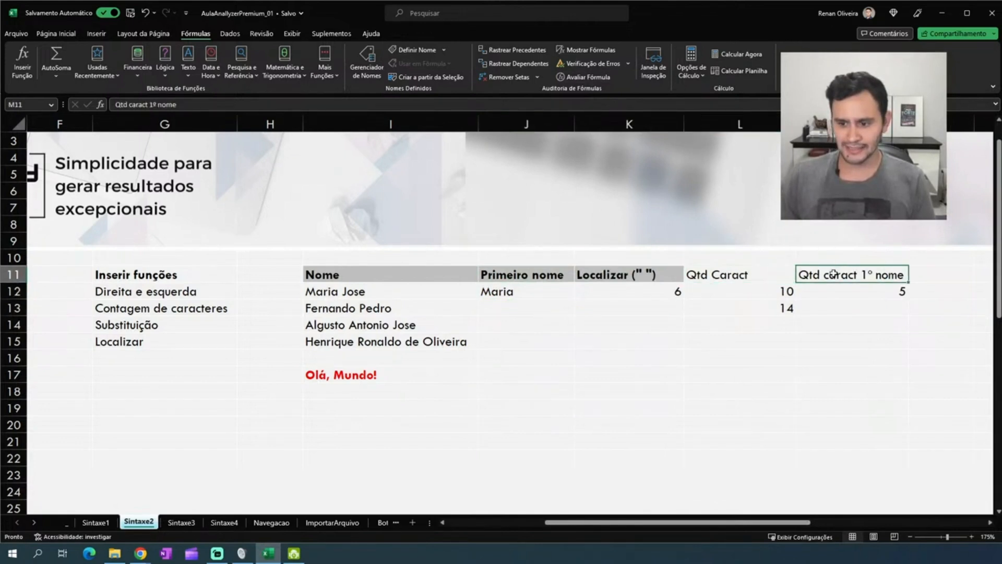
click(858, 296)
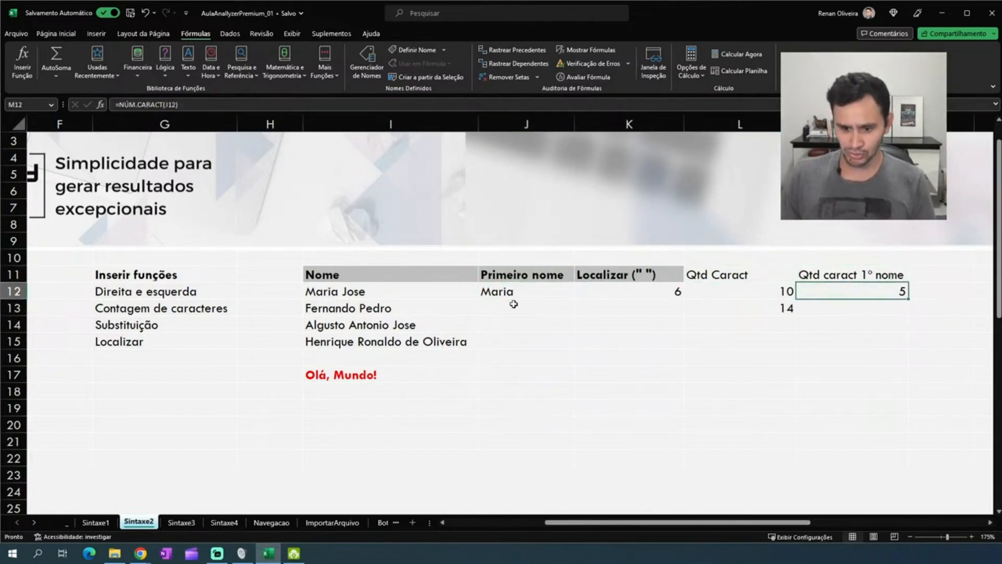
Fill the K12 LOCALIZAR formula down to K13
click(545, 291)
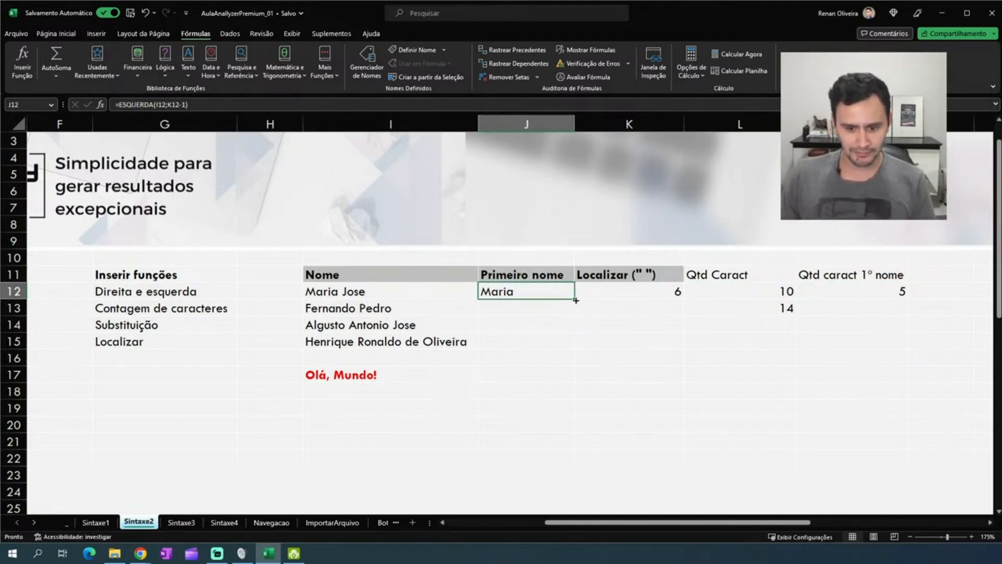
click(674, 291)
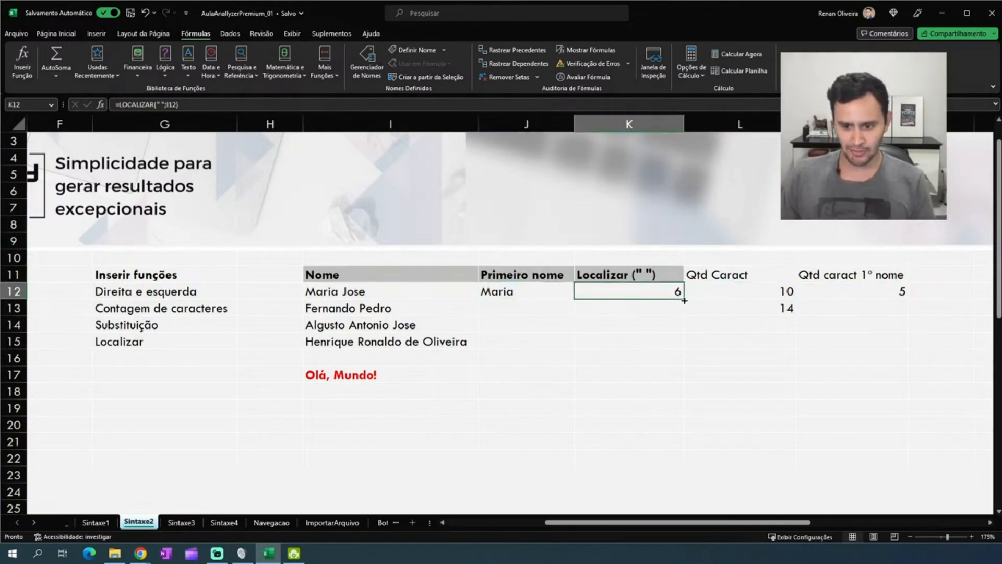
drag(683, 300, 683, 313)
click(650, 305)
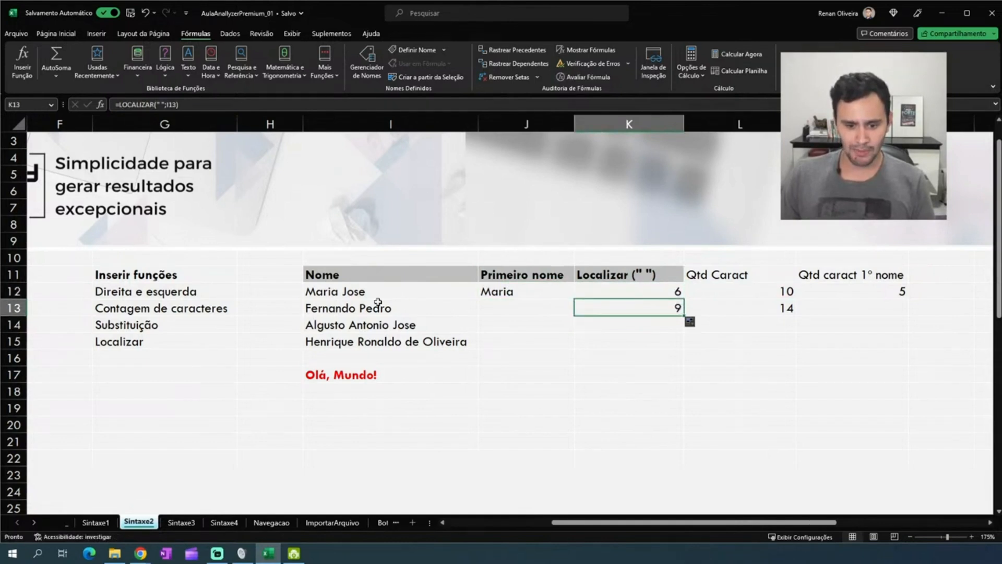
Fill the M12 NÚM.CARACT formula and the J12 ESQUERDA formula down to row 13
click(824, 294)
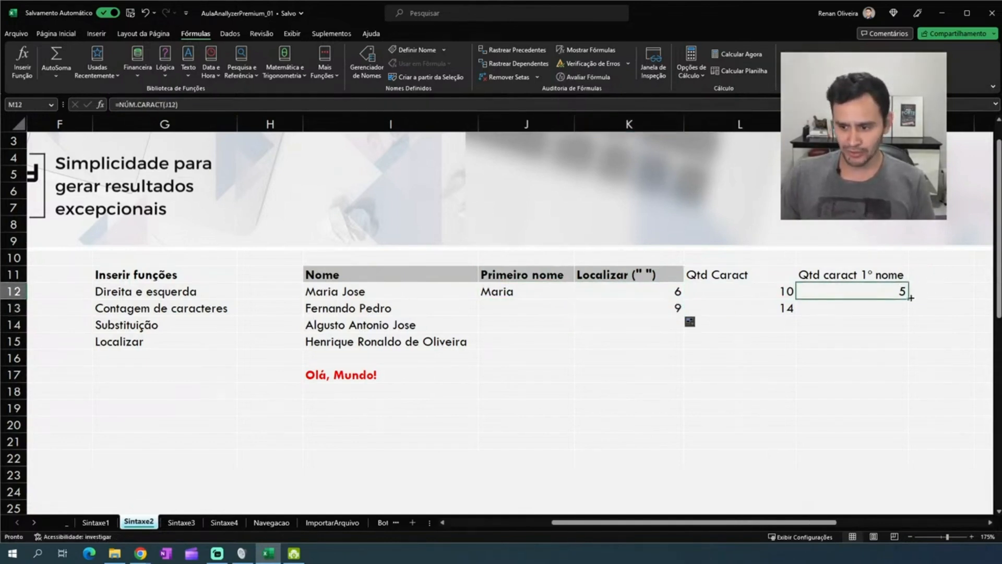
drag(911, 298, 911, 314)
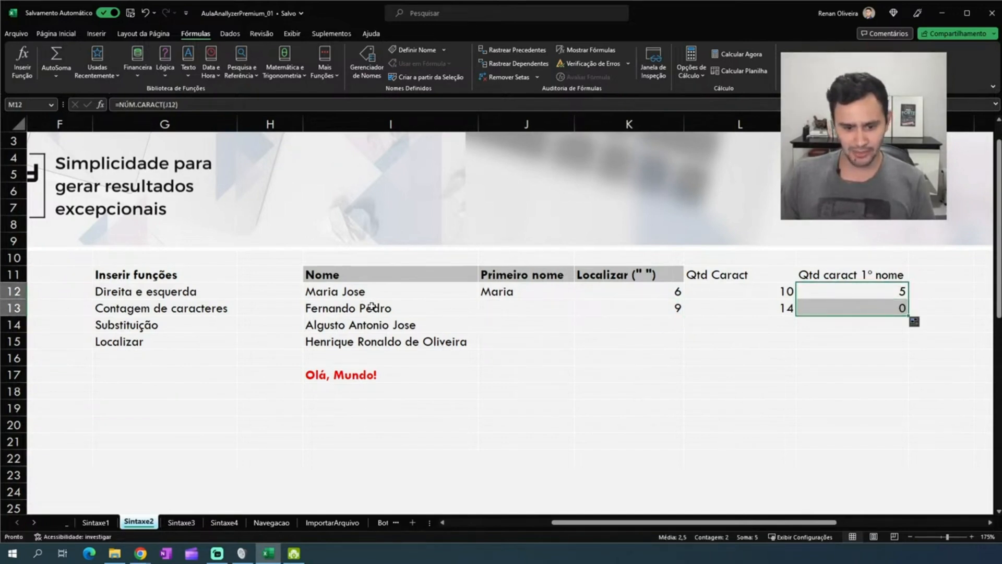
click(521, 293)
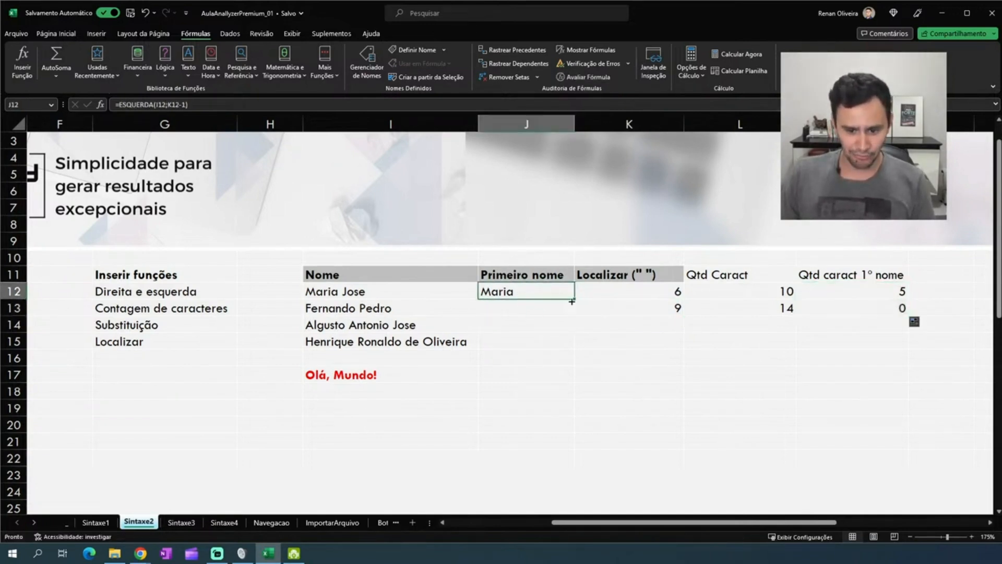
drag(575, 299, 575, 314)
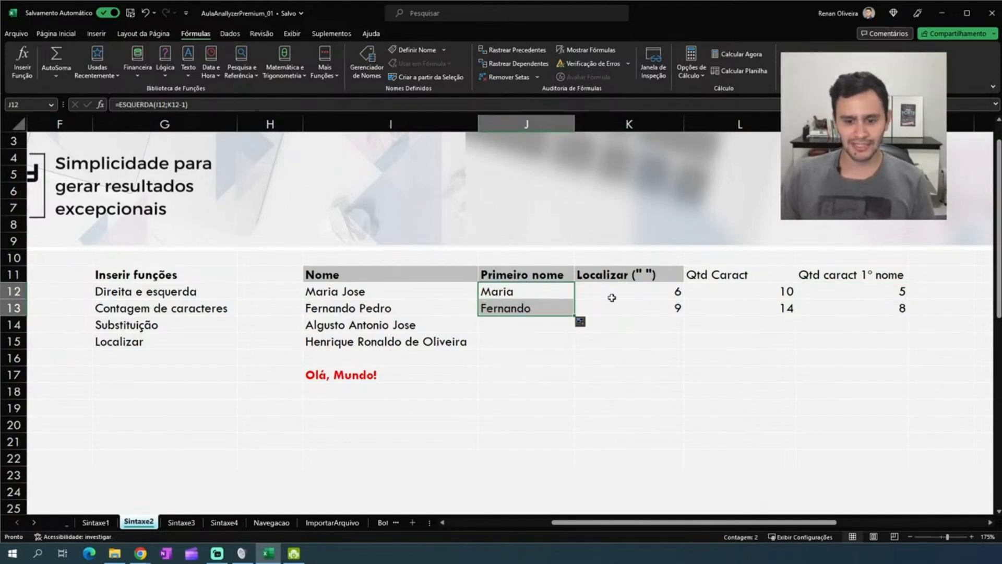
Review the row 12 and 13 results and fill the K13 LOCALIZAR and J13 ESQUERDA formulas down to row 15
click(665, 307)
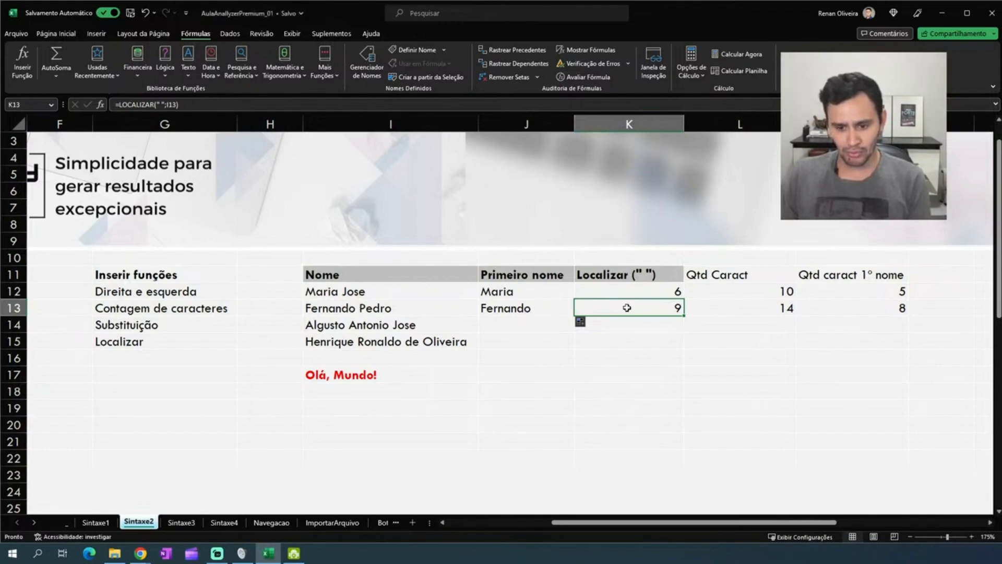
click(830, 310)
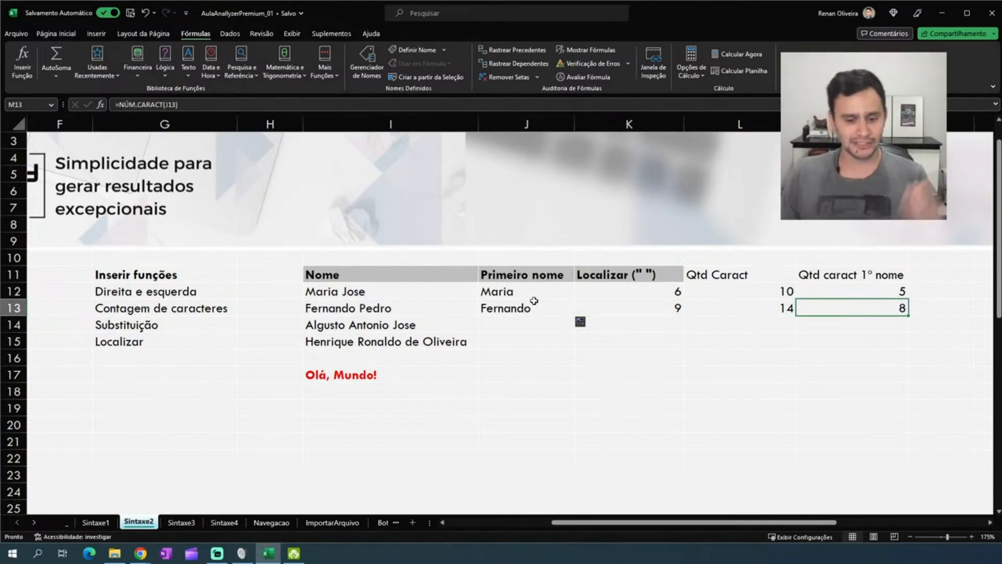
click(563, 292)
click(565, 307)
click(647, 293)
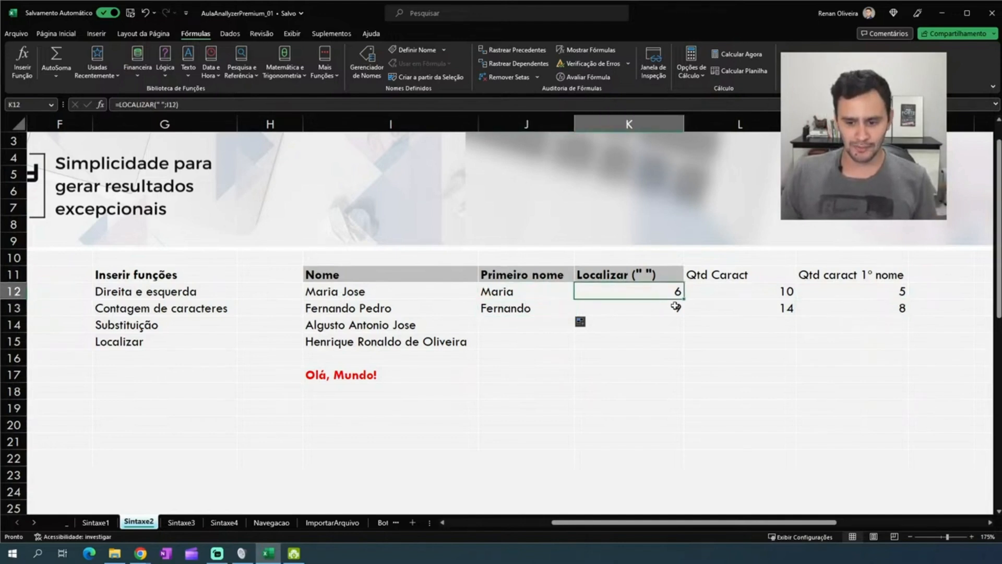
click(673, 305)
drag(684, 317, 683, 344)
click(526, 311)
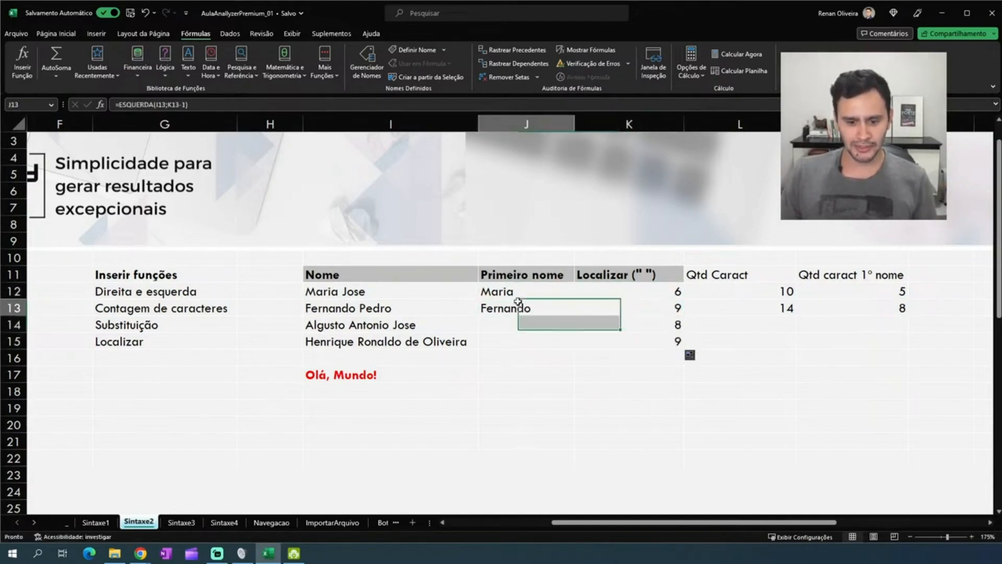
drag(573, 317, 574, 348)
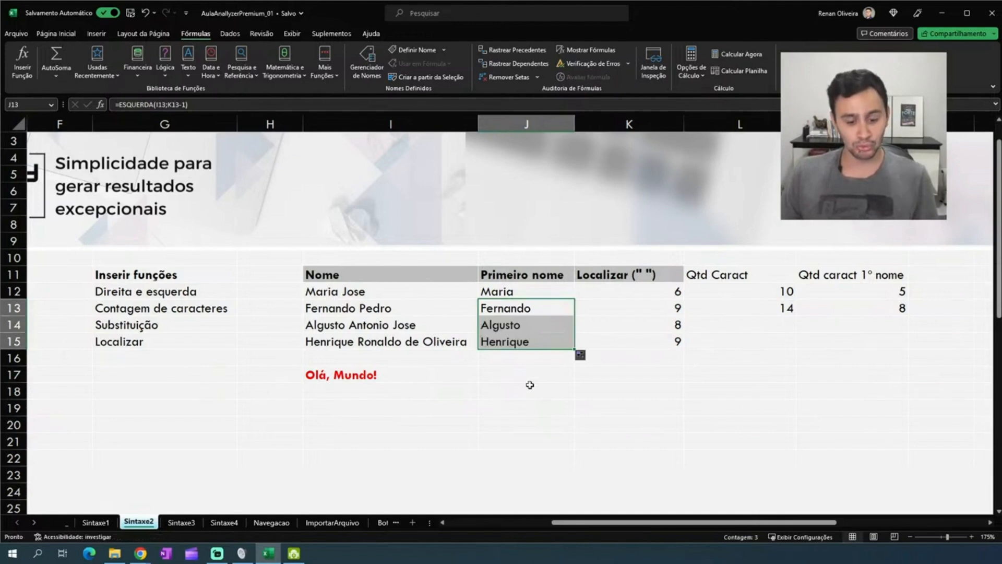
Replace the first name in I15 with the test text "Re", keeping the surnames
double_click(354, 341)
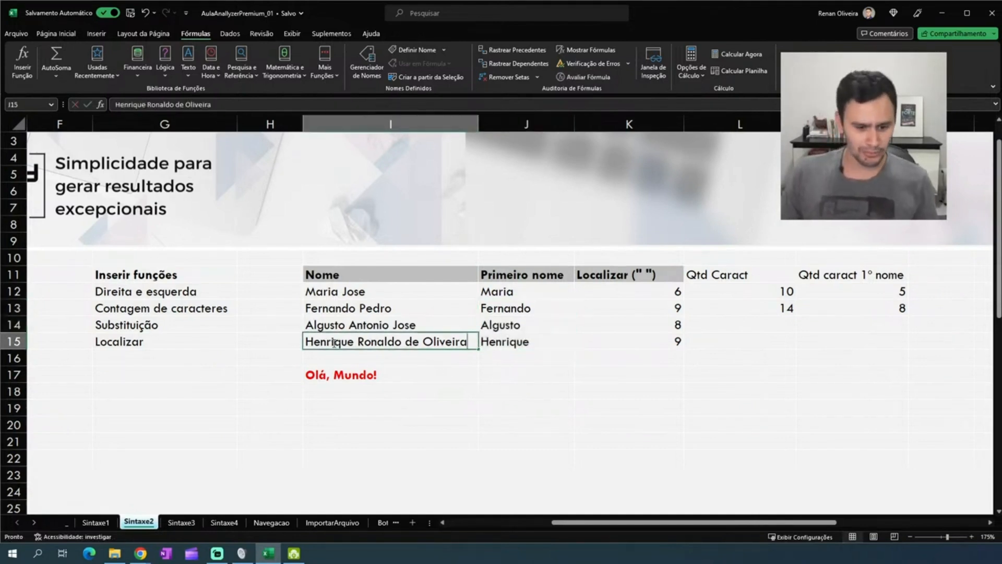
key(BackSpace)
key(BackSpace)
key(BackSpace)
key(BackSpace)
key(BackSpace)
key(BackSpace)
key(BackSpace)
key(BackSpace)
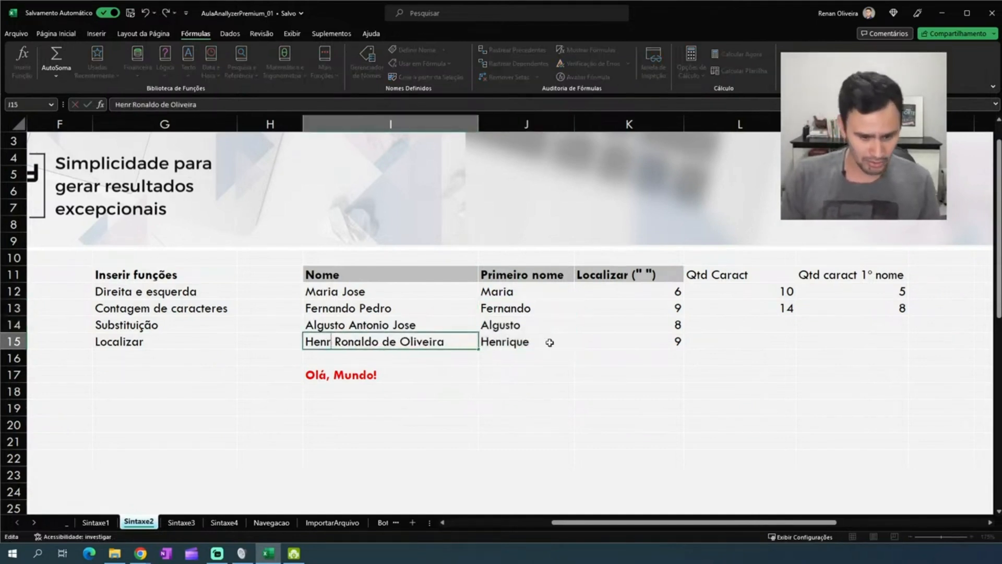
text(Re)
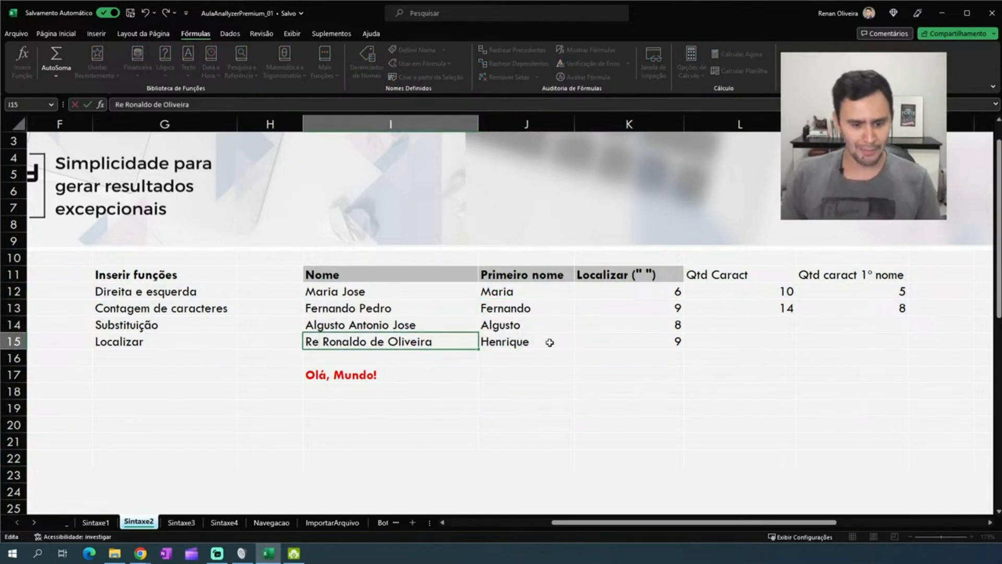
key(Return)
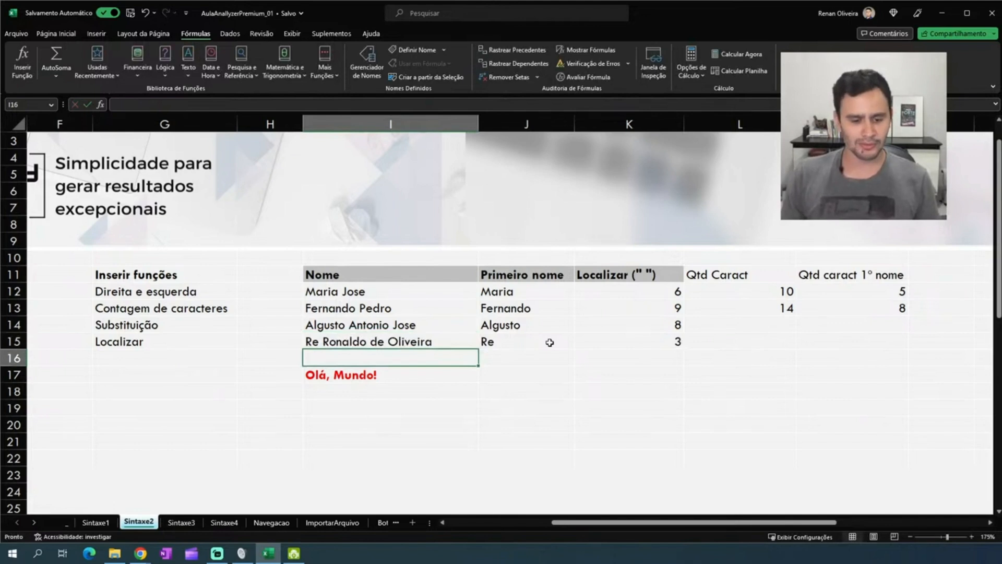
Undo the first-name change in I15
key(Up)
key(Up)
key(Down)
key(Down)
key(Up)
key(Up)
key(Down)
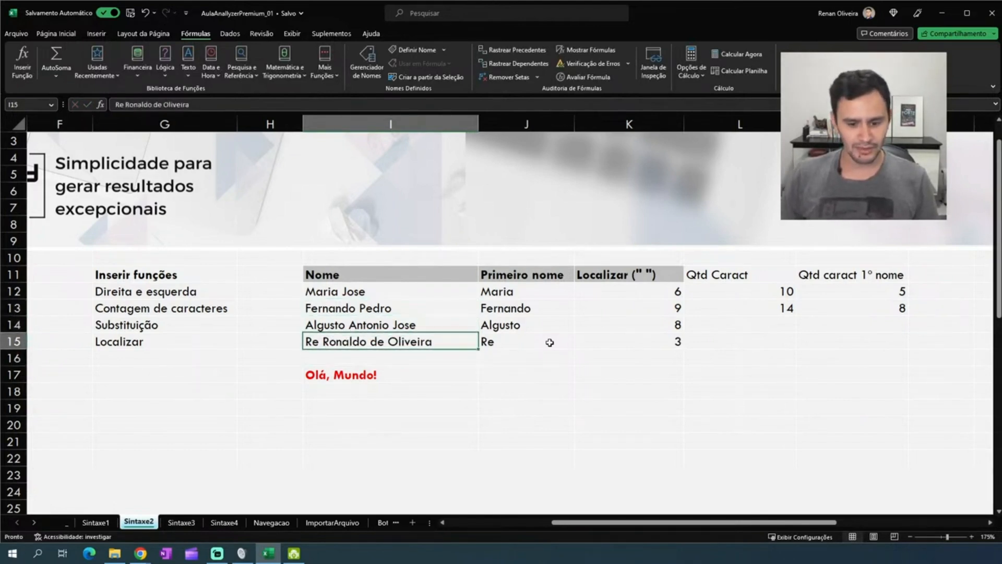
key(Up)
key(Up)
key(Down)
key(Down)
key(ctrl+z)
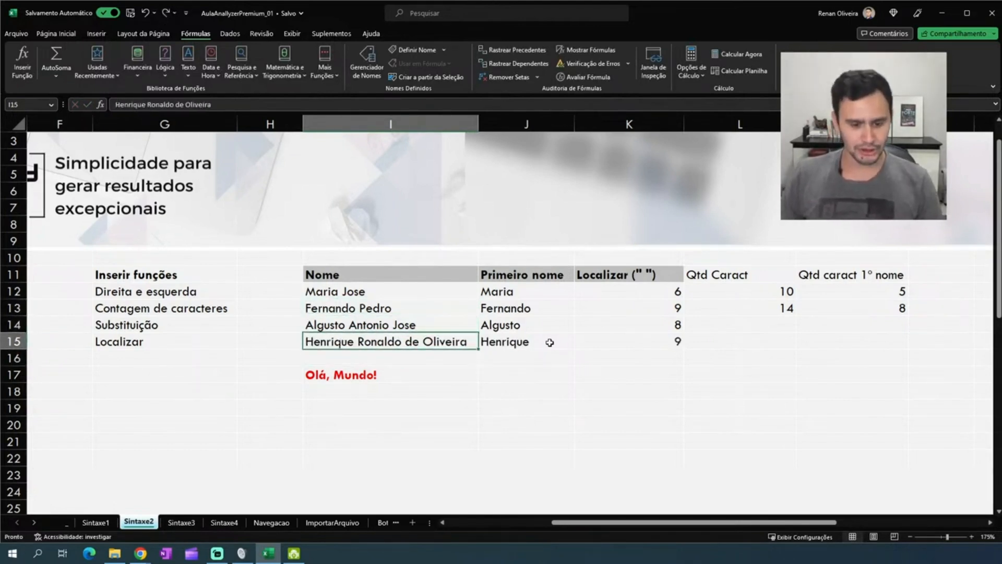
Copy the LOCALIZAR(" ";I12) expression from the K12 formula without its equals sign, leaving the cell unchanged
key(Up)
key(Up)
key(Up)
key(Right)
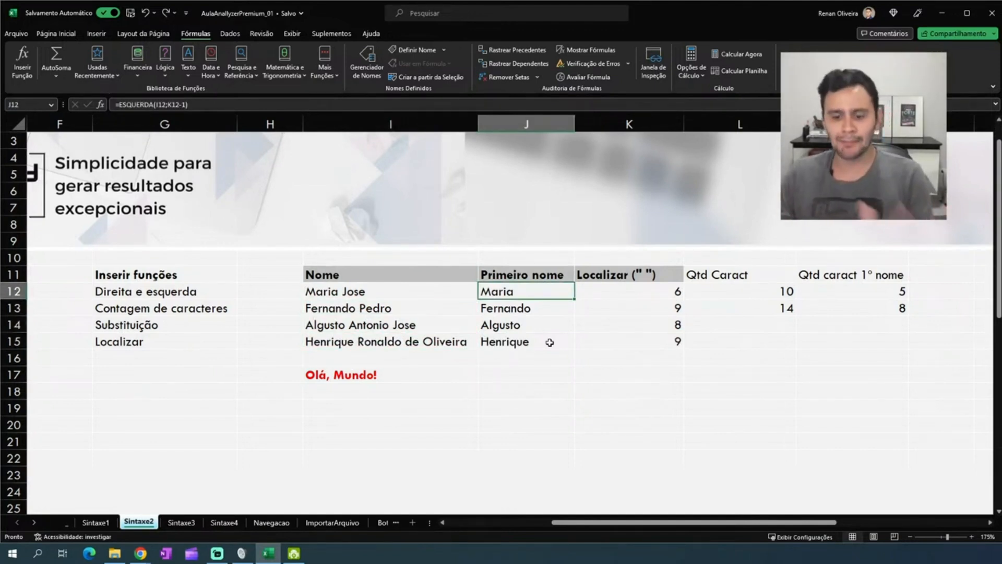
key(Right)
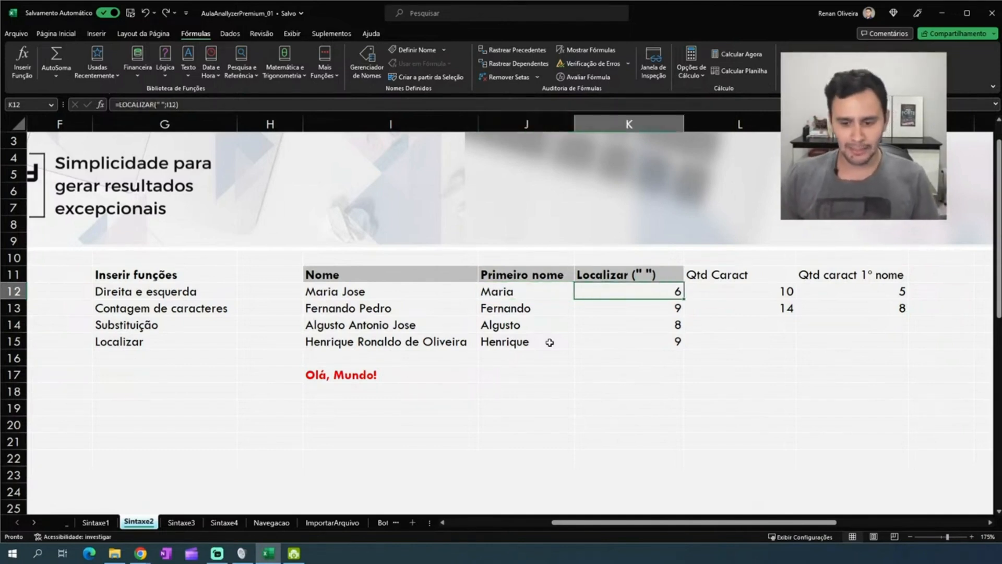
key(F2)
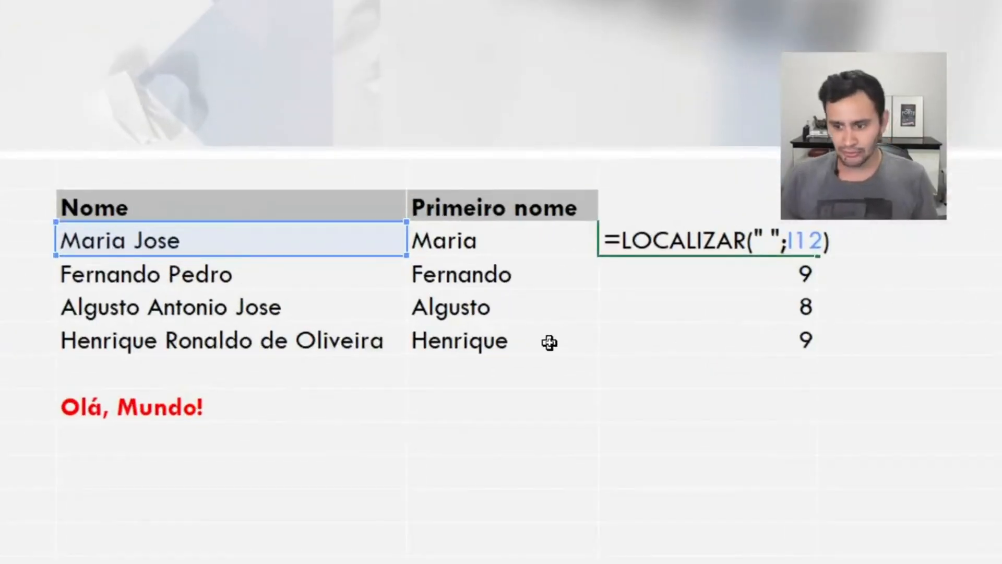
key(shift+Left)
key(shift+Left)
key(shift+Left)
key(shift+Left)
key(shift+Left)
key(shift+Left)
key(shift+Left)
key(shift+Left)
key(shift+Left)
key(shift+Left)
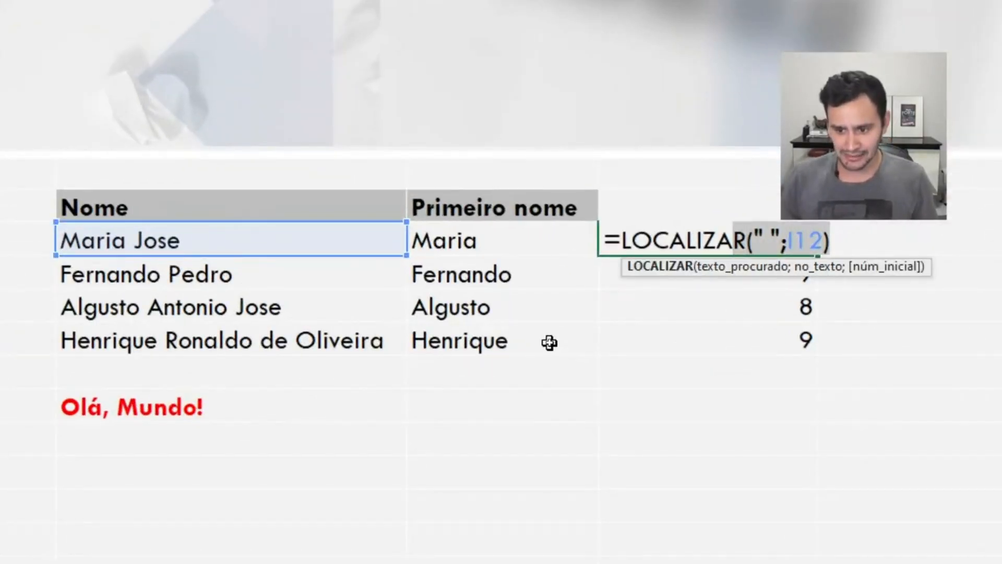
key(shift+Left)
key(shift+Left)
key(shift+Left)
key(shift+Left)
key(shift+Left)
key(shift+Left)
key(shift+Left)
key(shift+Left)
key(shift+Left)
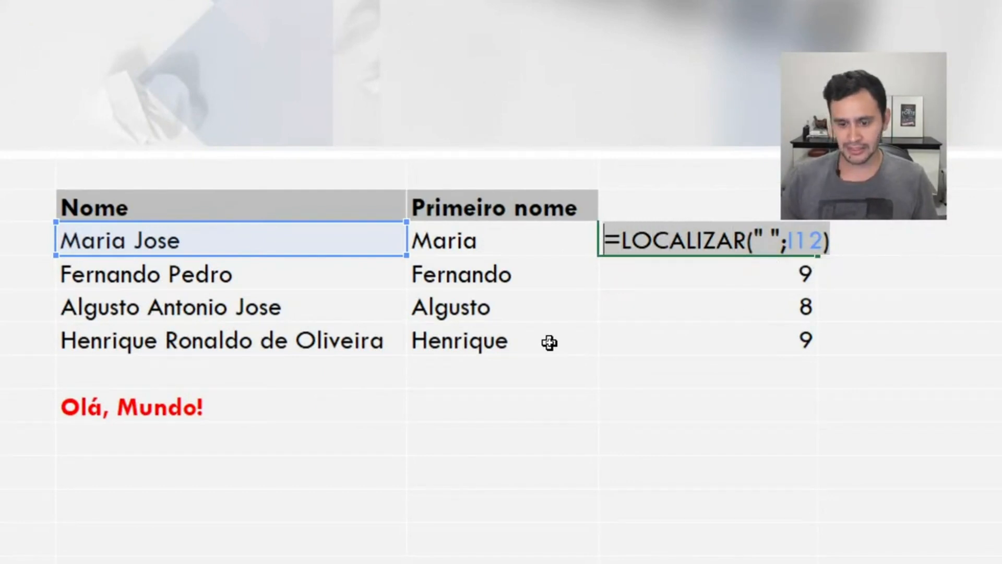
key(shift+Right)
key(ctrl+c)
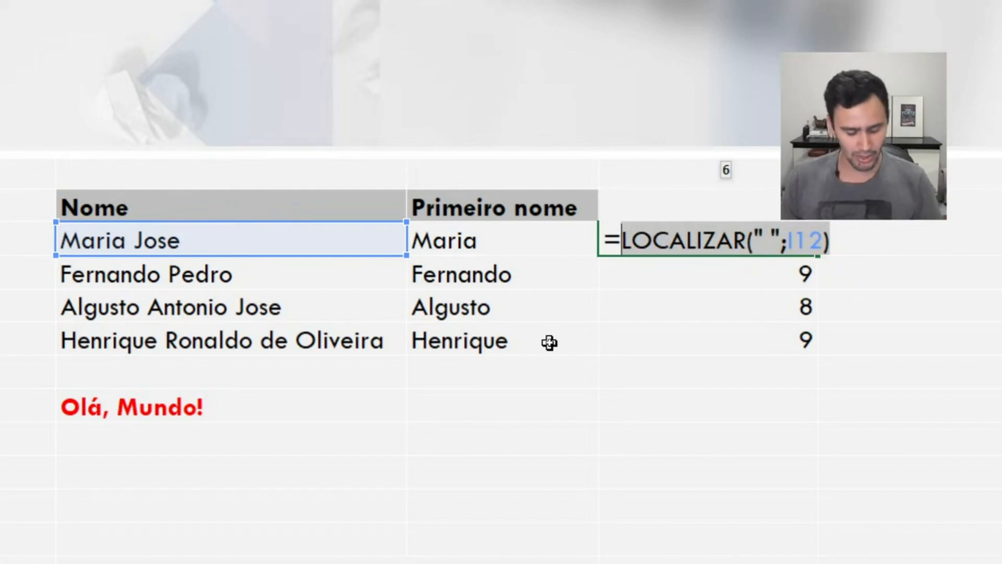
key(Escape)
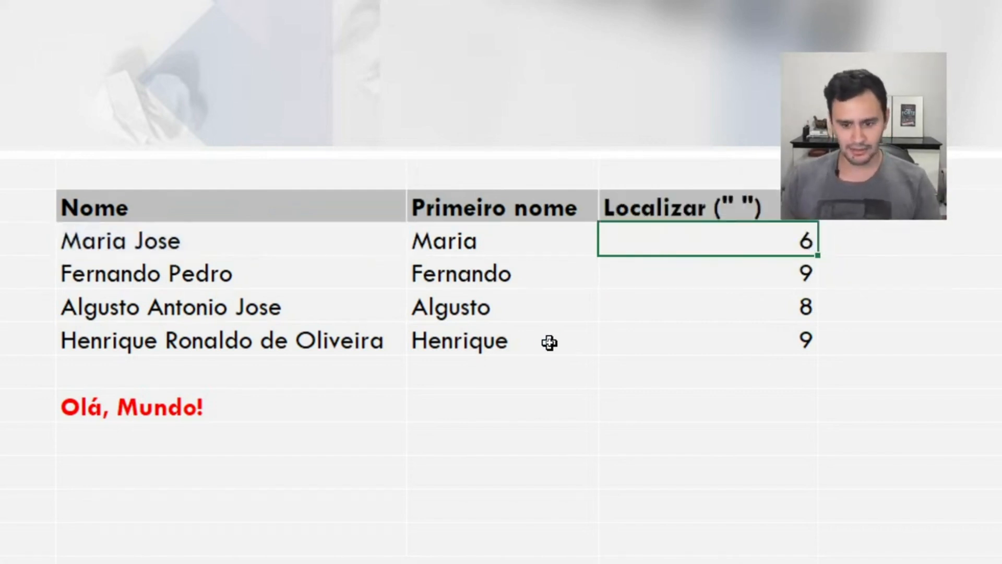
Replace the K12 reference in the J12 ESQUERDA formula with the copied LOCALIZAR(" ";I12) expression, keeping the -1
key(Left)
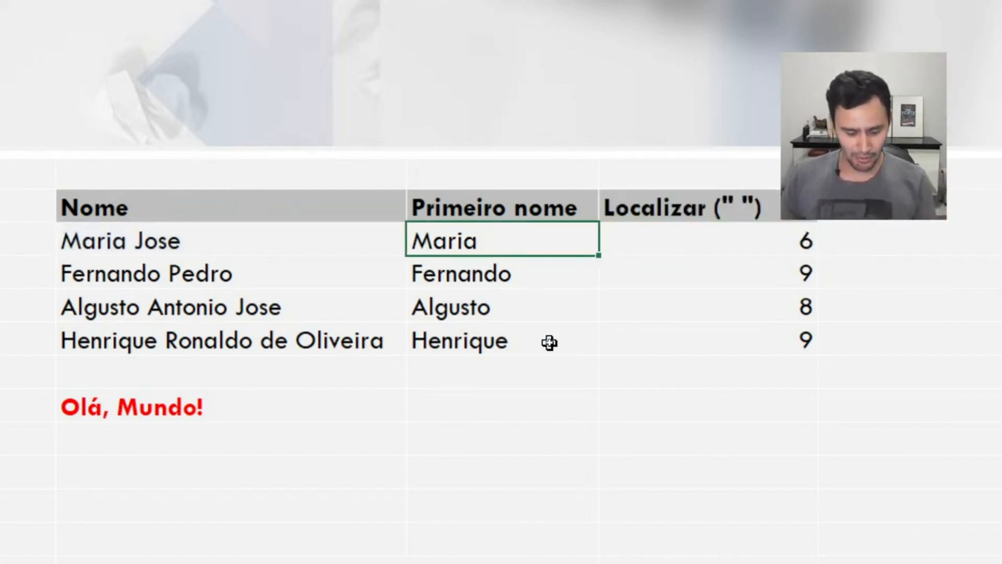
key(F2)
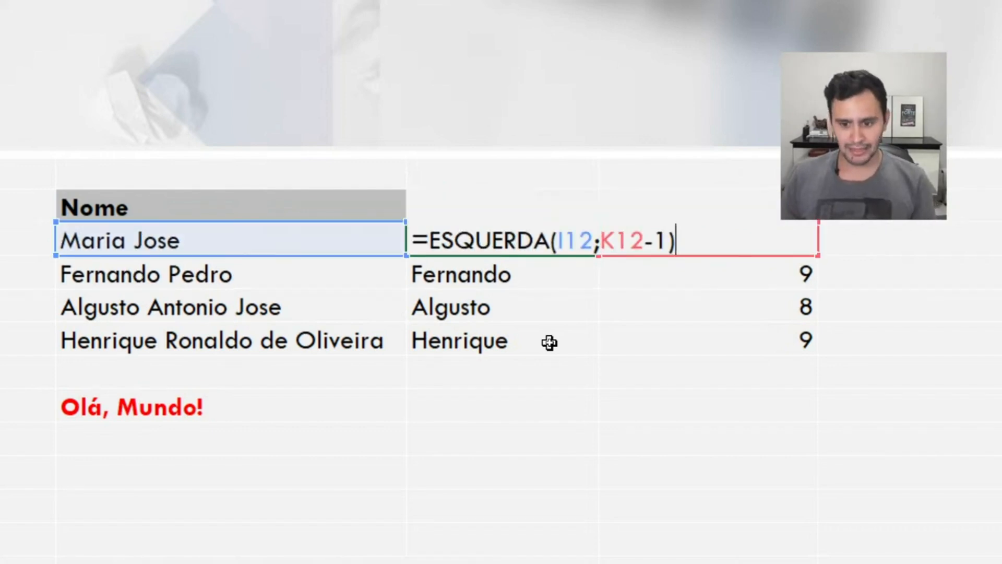
key(Left)
key(Left)
key(Left)
key(Left)
key(Left)
key(Left)
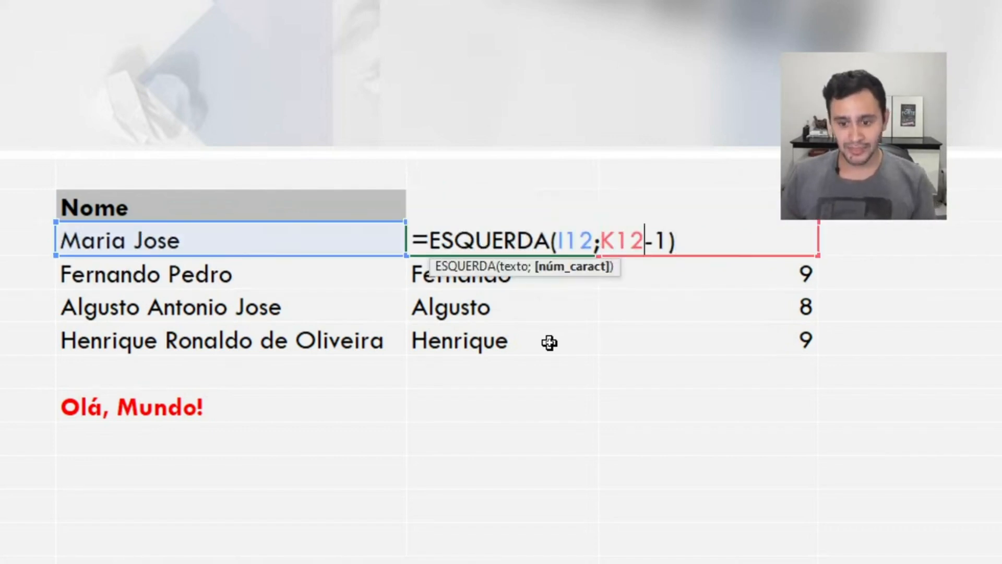
key(shift+Right)
key(shift+Right)
key(shift+Right)
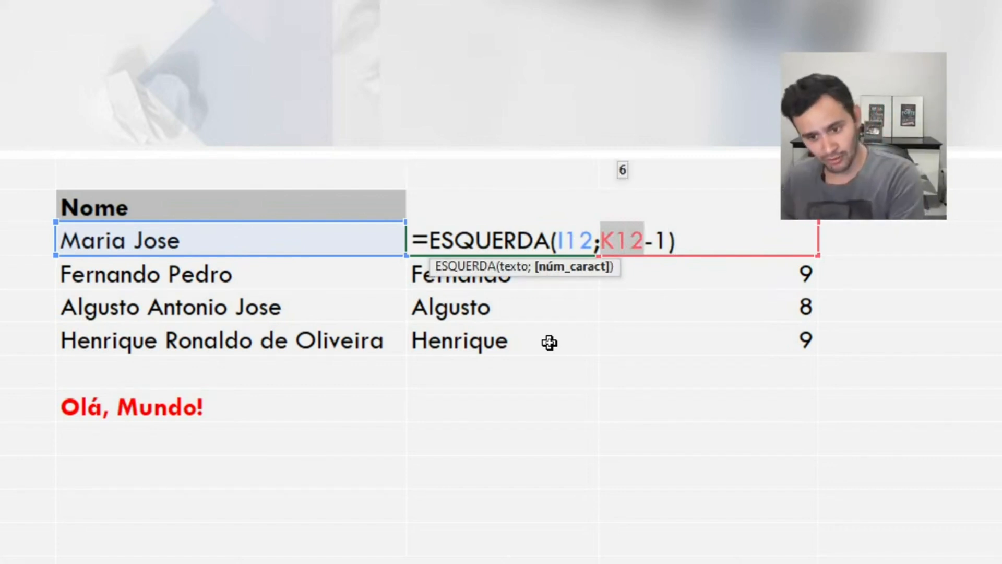
key(ctrl+v)
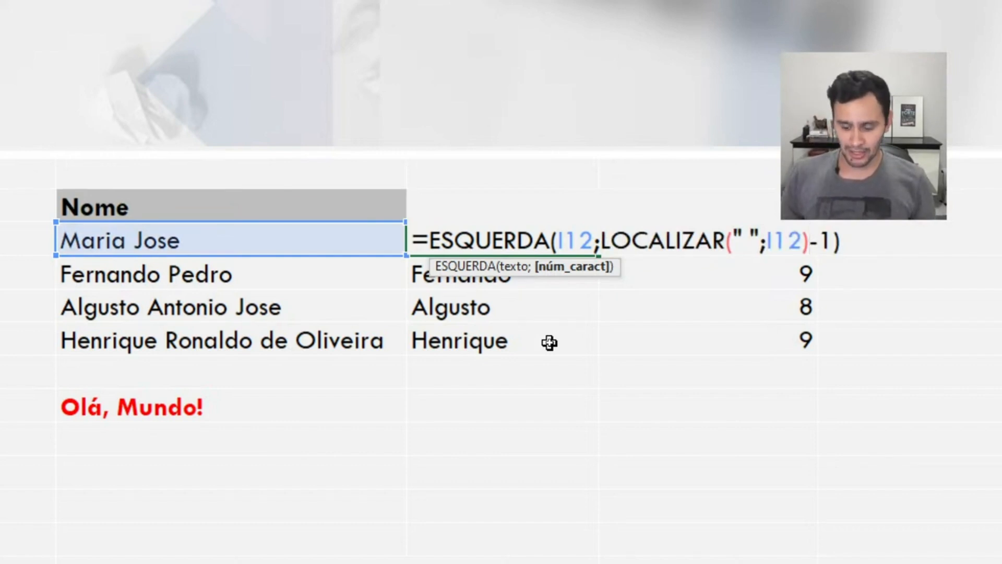
key(Return)
key(Up)
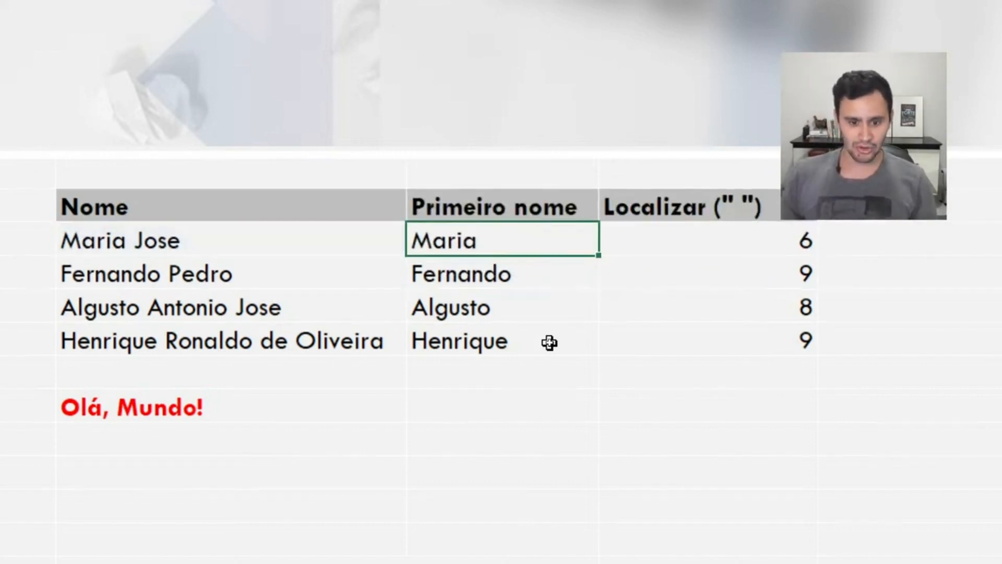
Clear the LOCALIZAR helper in K12 and fill the nested J12 formula down to J15
key(Right)
key(Delete)
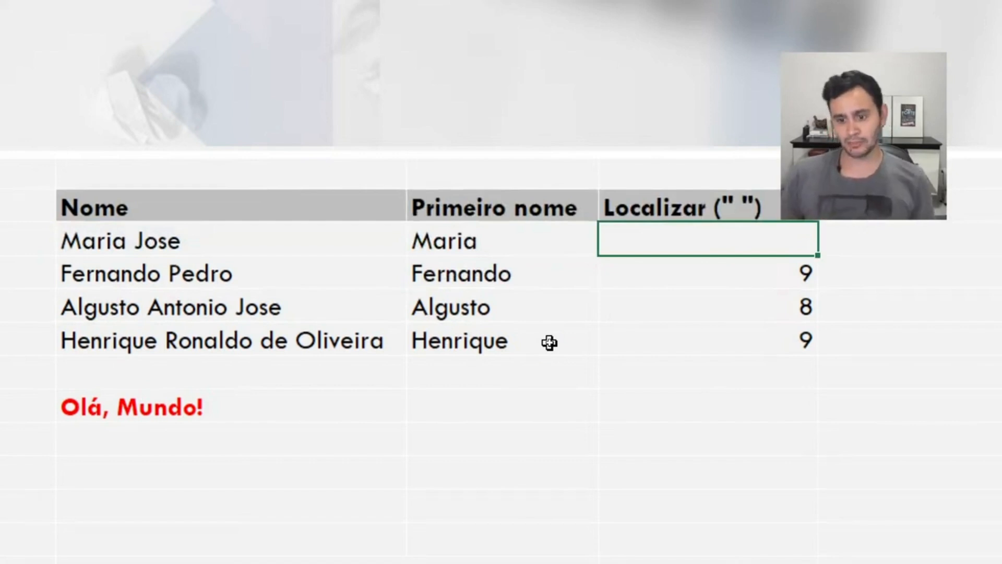
click(540, 269)
click(569, 244)
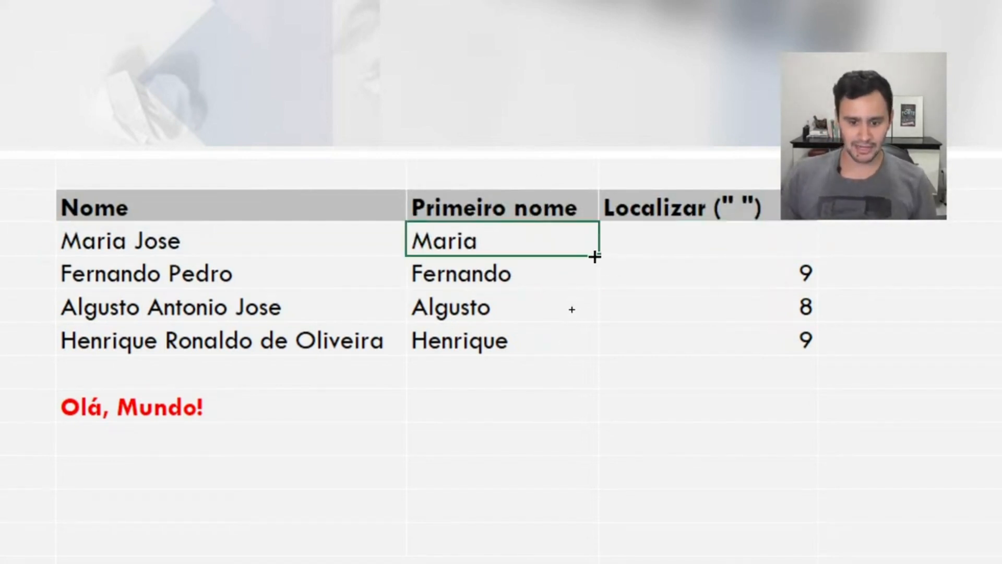
drag(599, 256, 596, 350)
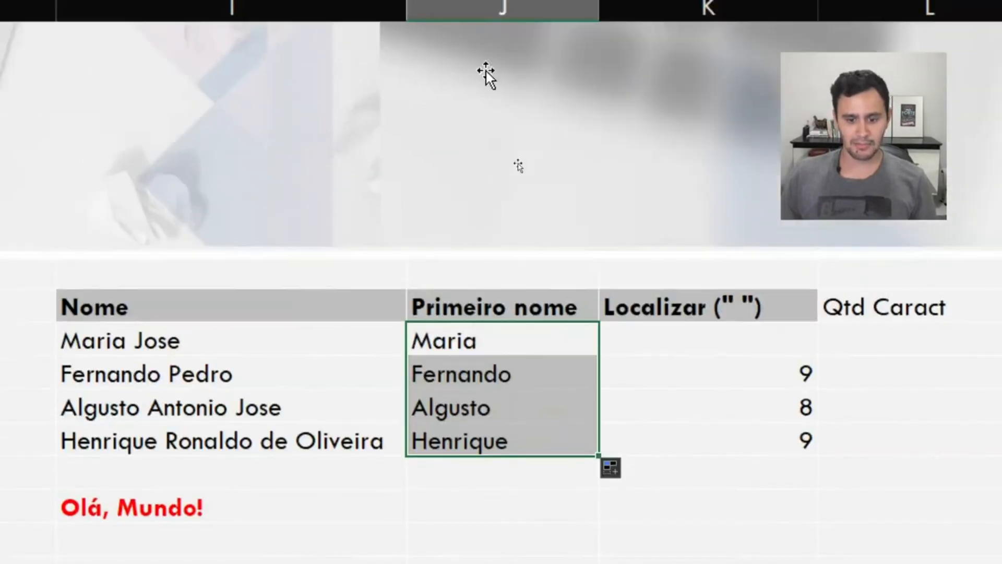
Clear the Localizar (" ") header and the remaining helper values in column K down to row 15
click(520, 348)
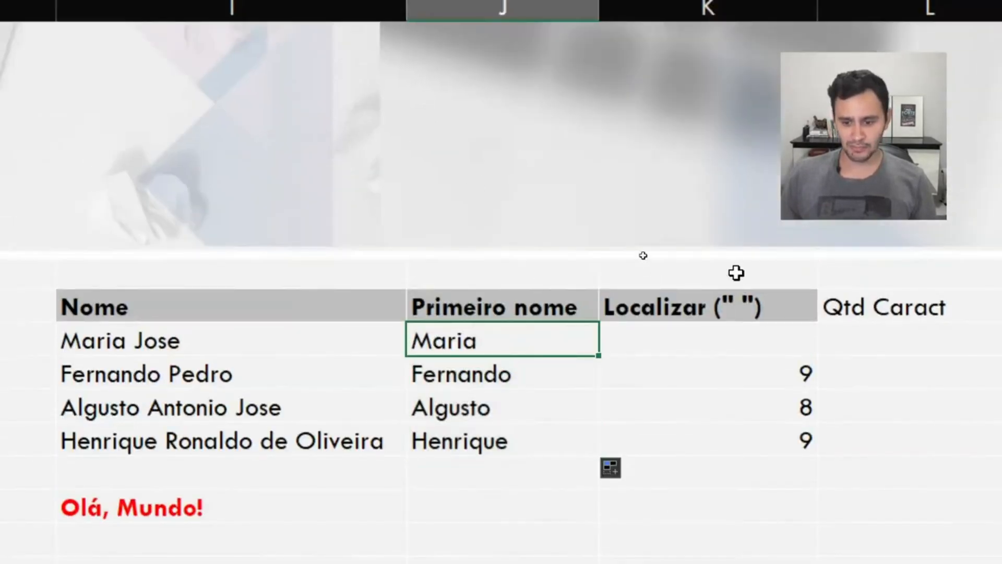
drag(736, 271, 738, 452)
key(Delete)
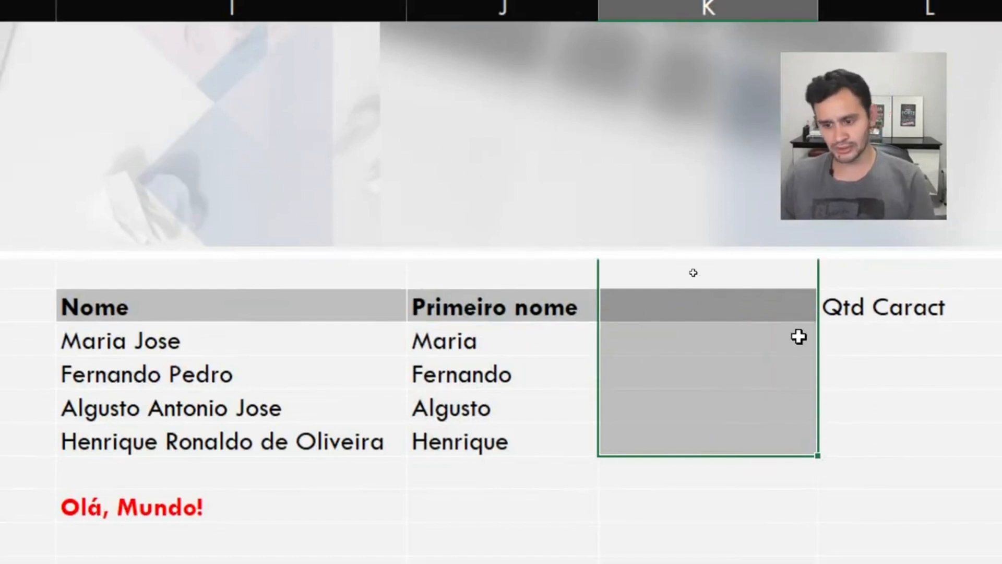
Move the Qtd Caract and Qtd caract 1º nome block from columns L and M to columns K and L
click(866, 295)
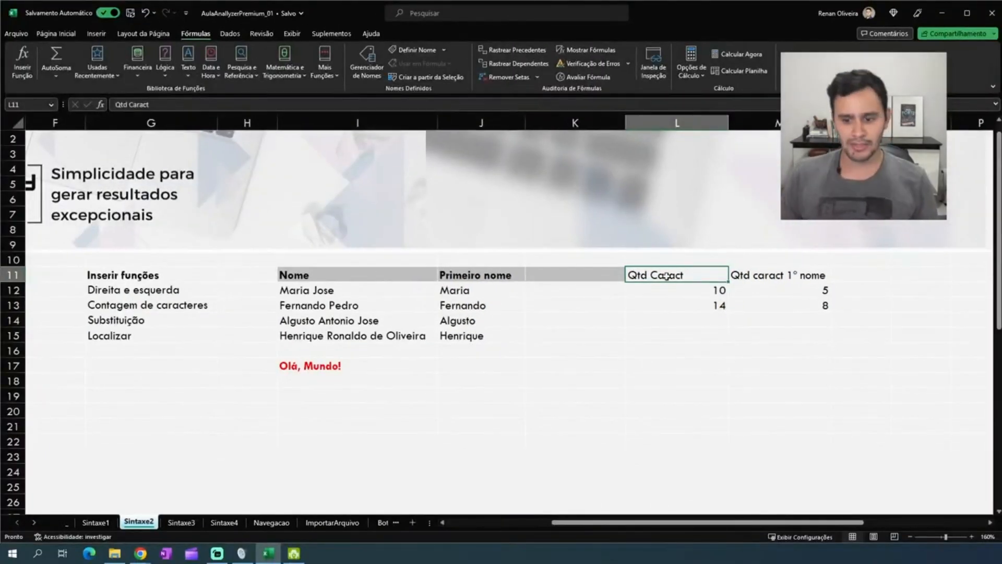
drag(683, 271, 775, 339)
drag(832, 313, 713, 321)
click(605, 347)
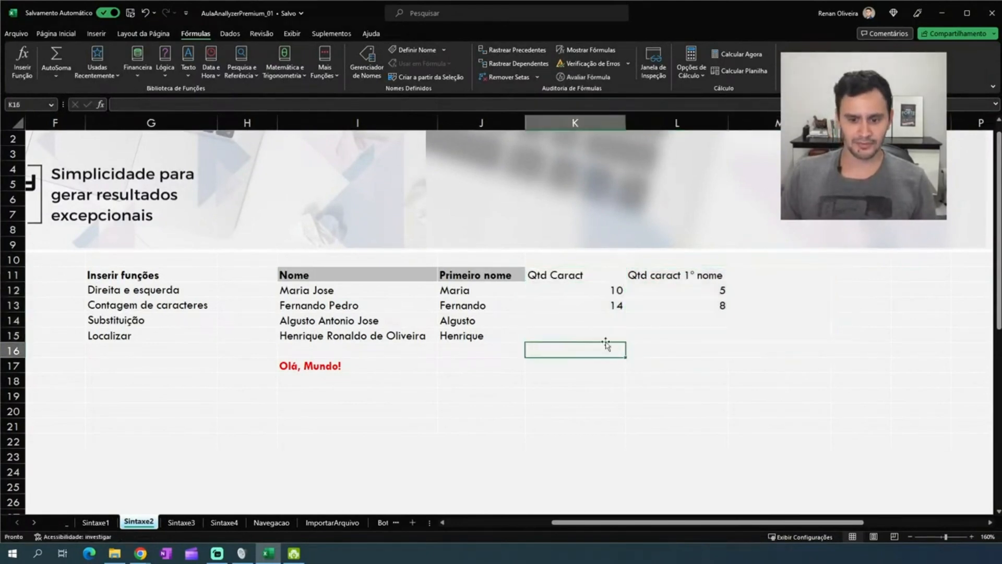
Examine the ESQUERDA and LOCALIZAR parts of the nested formula in J12, leaving it unchanged
click(511, 290)
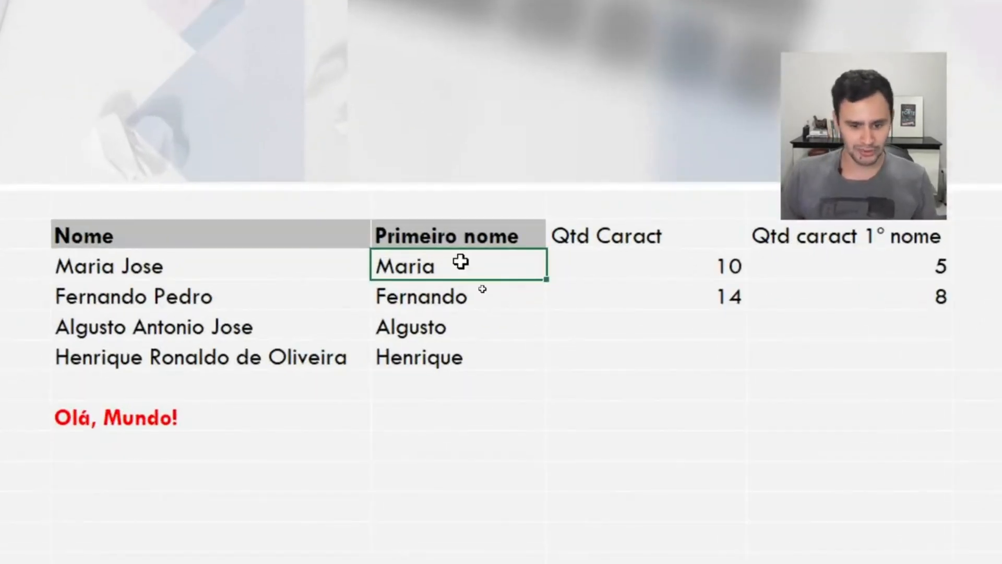
double_click(484, 288)
click(461, 265)
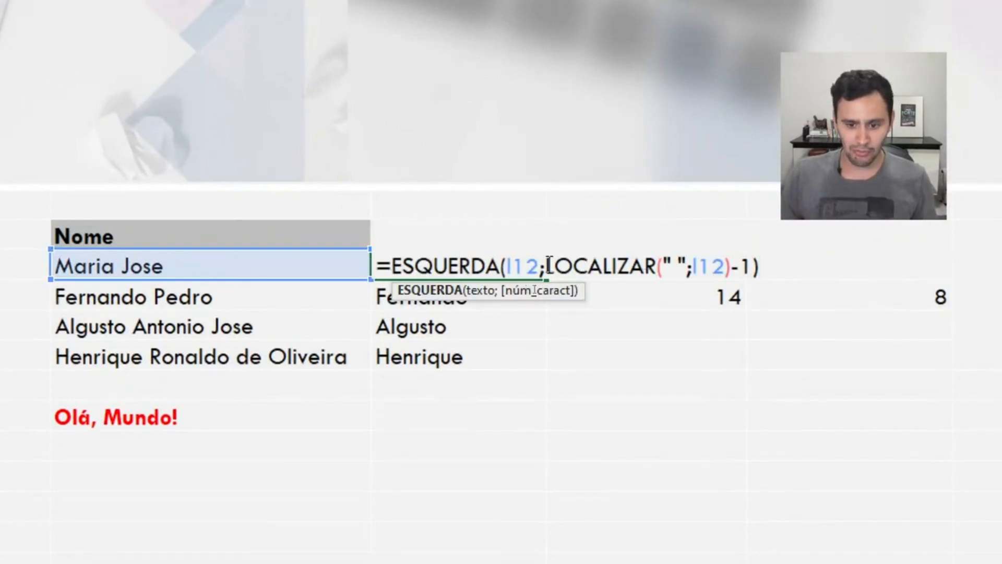
drag(546, 266, 731, 265)
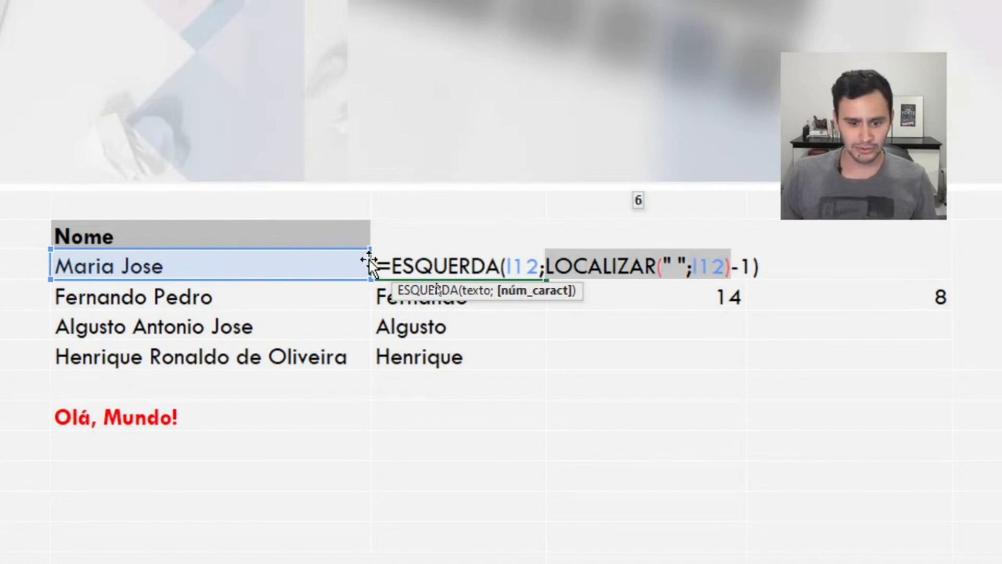
drag(392, 266, 548, 268)
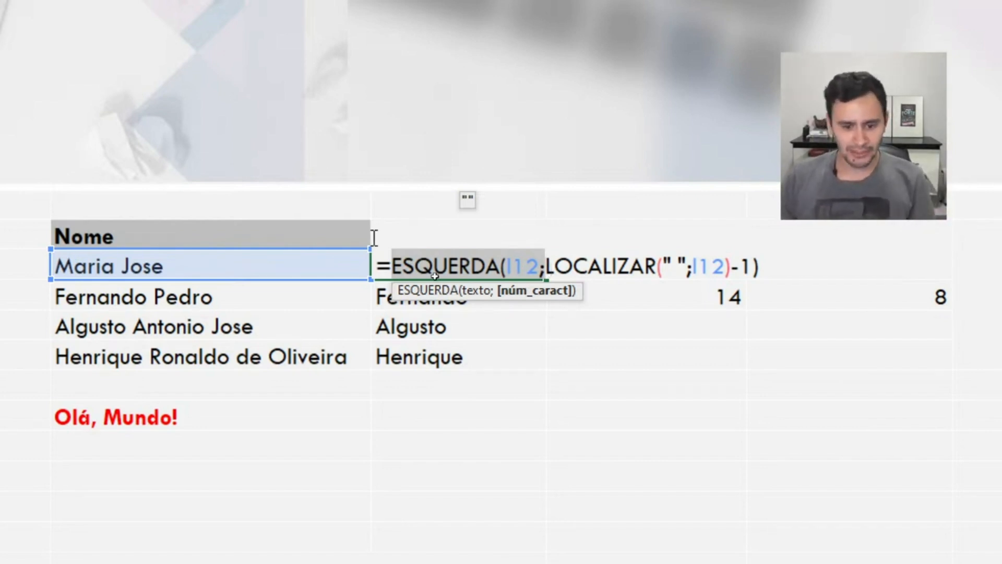
click(401, 259)
drag(396, 260, 546, 257)
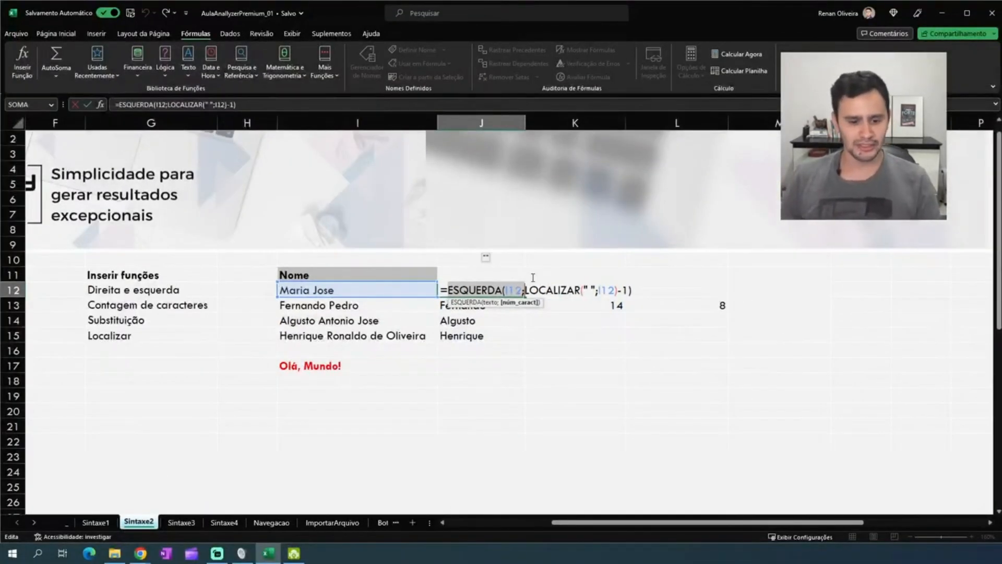
key(Return)
key(Up)
key(Up)
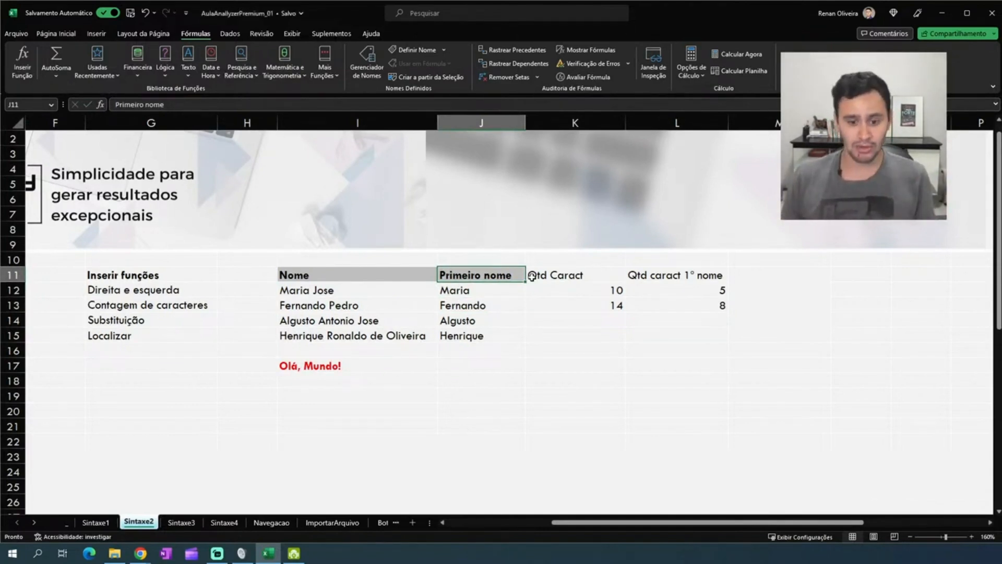
Compare the nested first-name formulas in J12 through J15, checking which row each one references
key(Down)
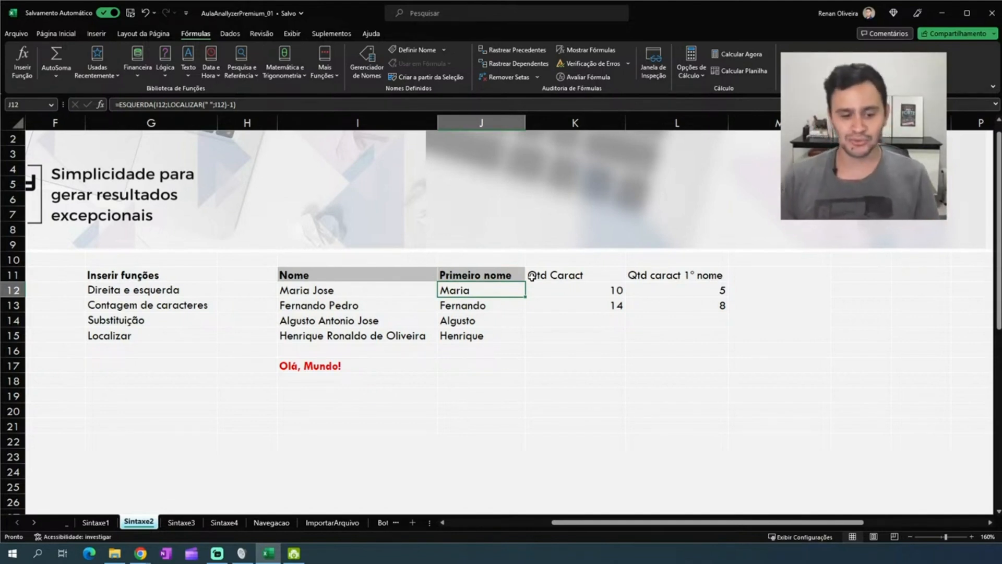
key(Down)
key(Down)
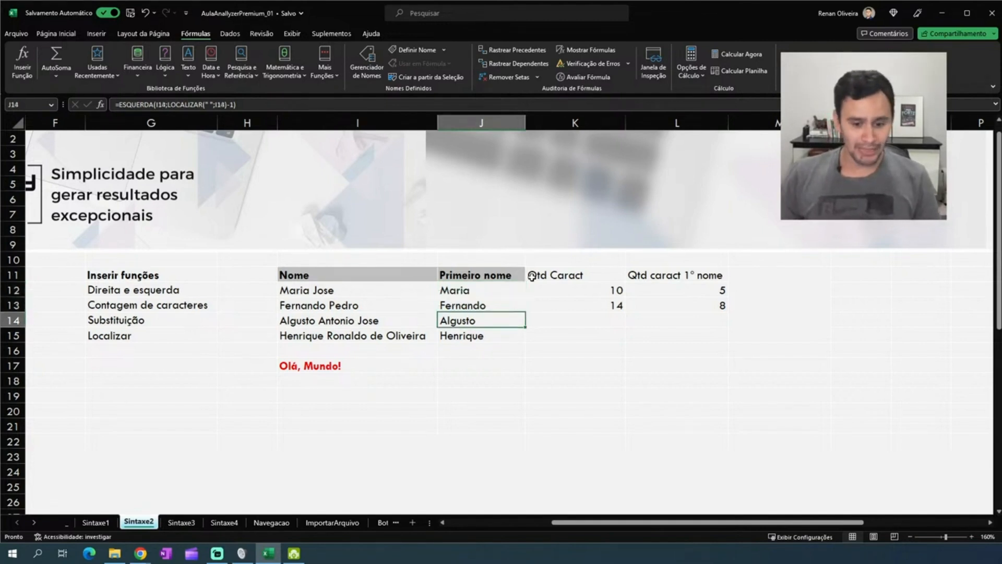
key(Down)
key(Down)
key(Up)
key(Up)
key(Up)
key(Up)
key(Up)
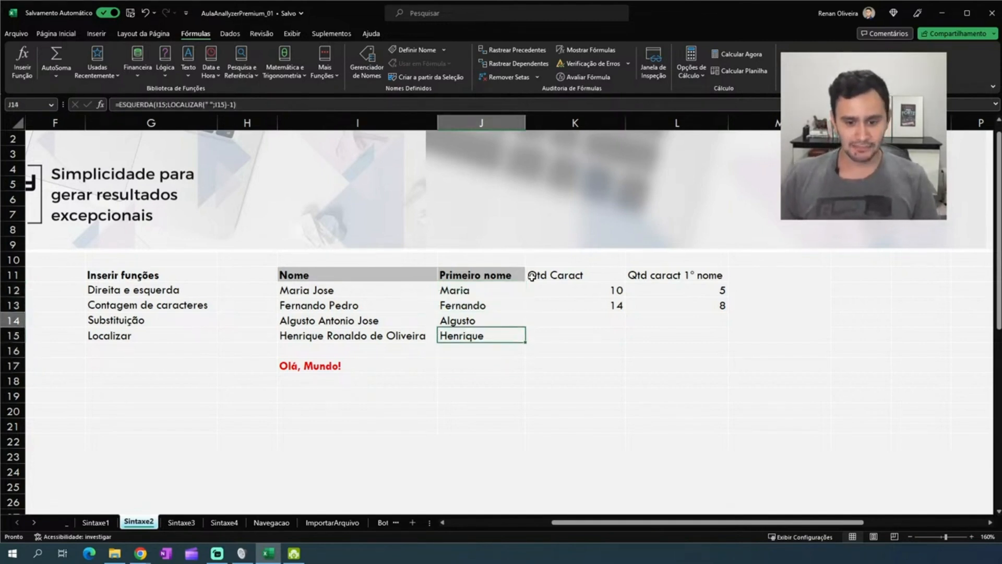
key(Down)
key(Down)
key(Down)
key(Down)
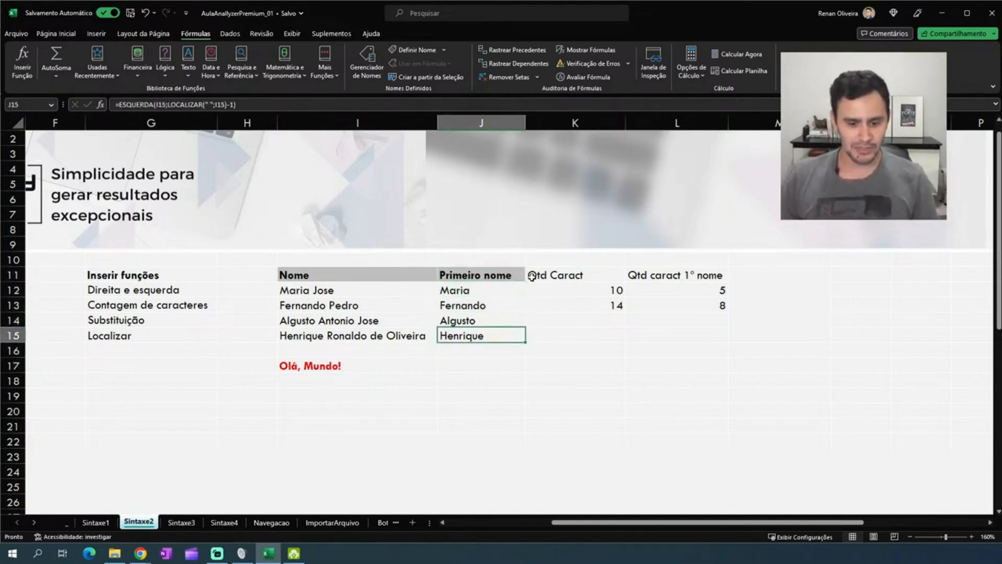
key(Up)
key(Up)
key(Up)
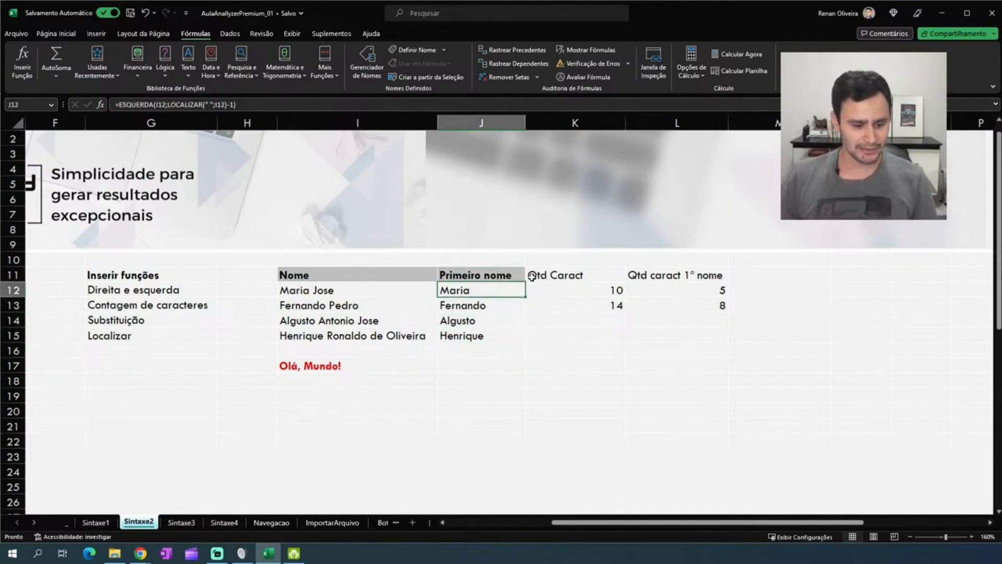
key(Down)
key(Down)
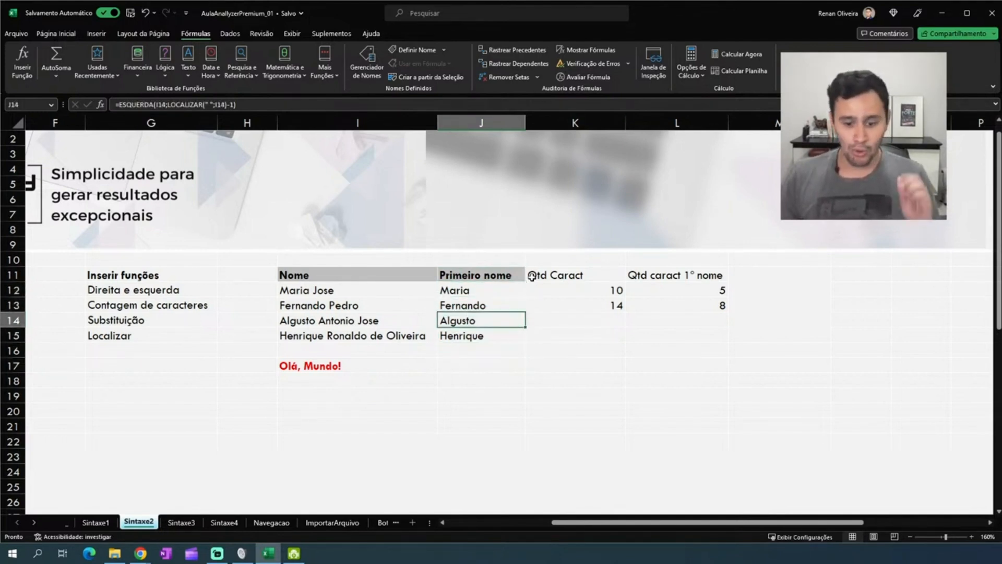
key(Down)
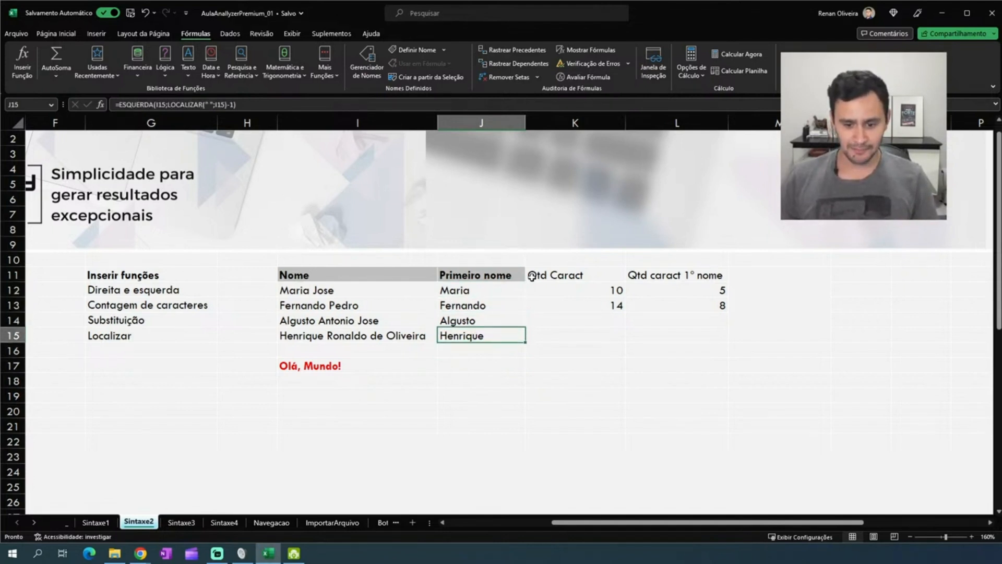
key(Down)
key(Up)
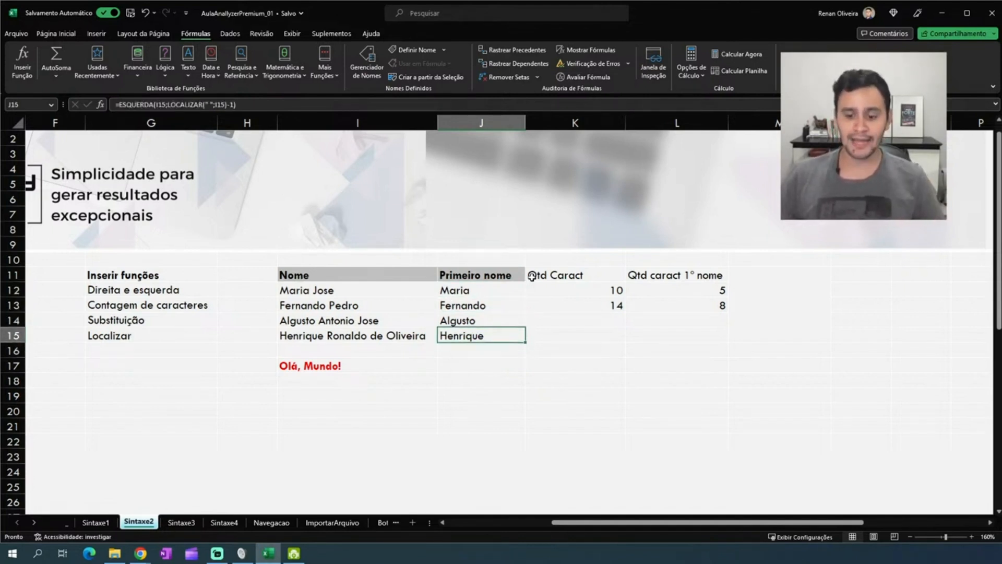
key(Right)
key(Right)
key(Left)
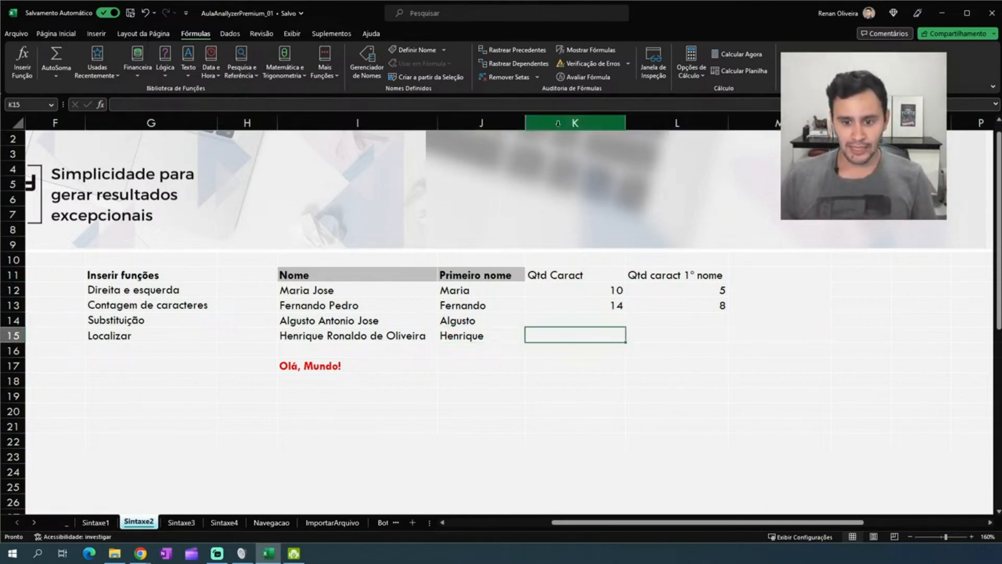
Insert two blank columns before the Qtd Caract column, at columns K and L
drag(558, 123, 654, 120)
right_click(599, 124)
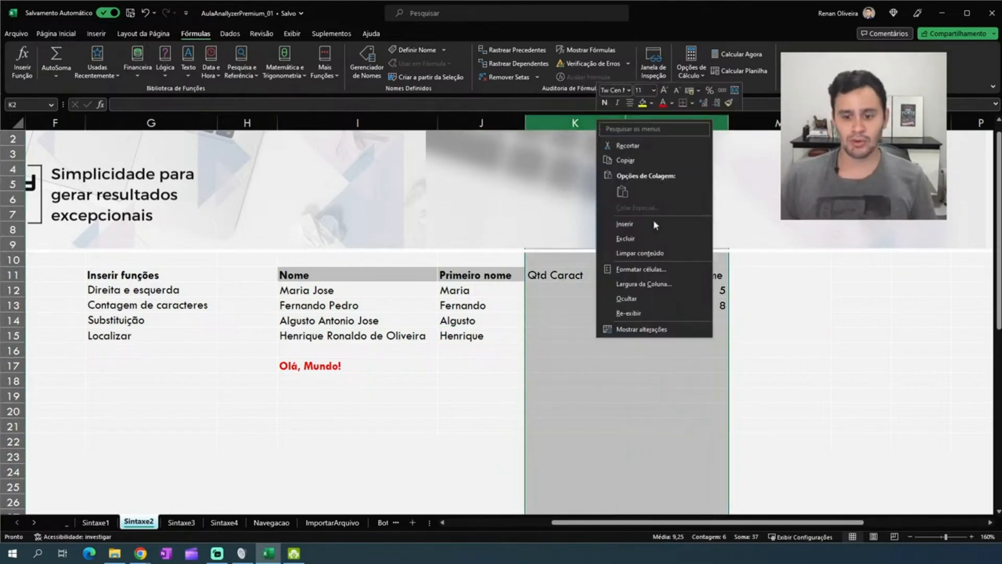
click(654, 223)
click(569, 336)
Enter the header Substituir in cell K11, next to the Primeiro nome header
click(578, 269)
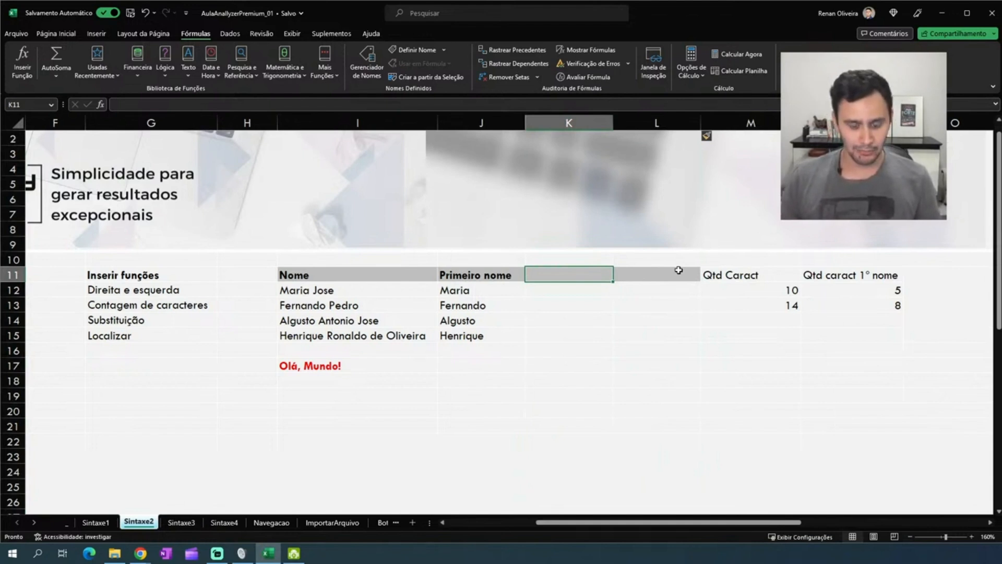
text(Sub)
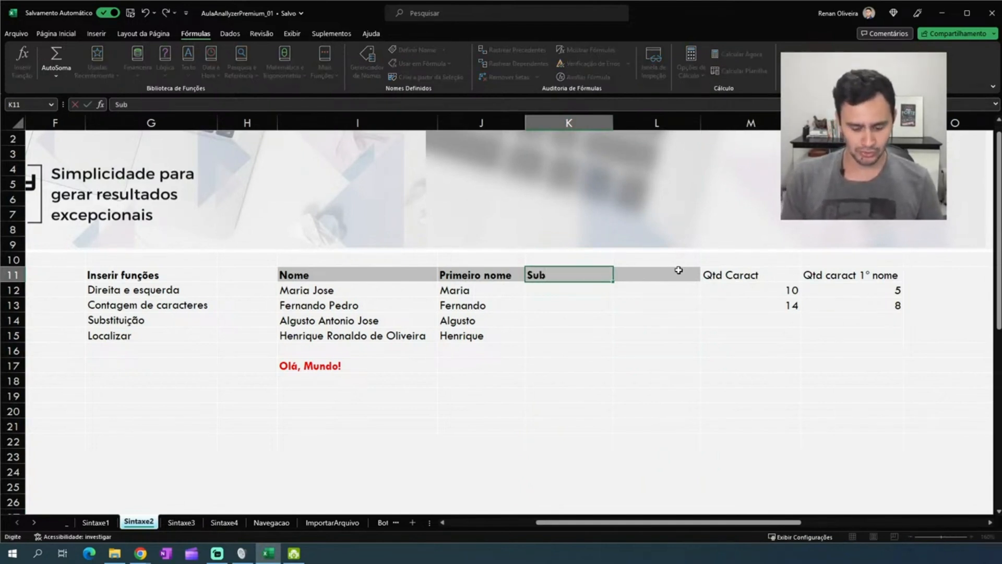
text(stiruirt)
key(BackSpace)
key(BackSpace)
key(BackSpace)
key(BackSpace)
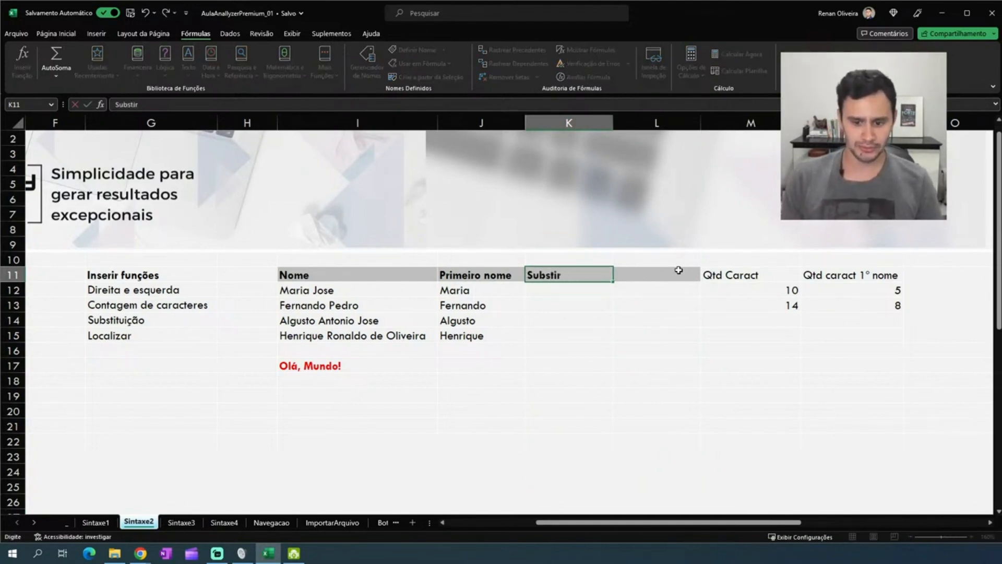
key(BackSpace)
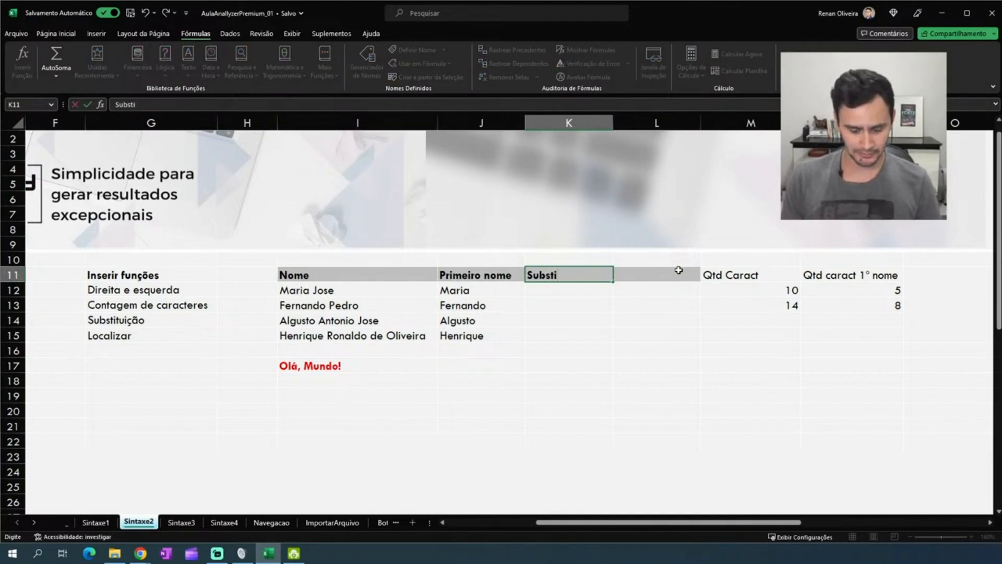
text(tiuiça)
key(BackSpace)
key(BackSpace)
key(BackSpace)
key(BackSpace)
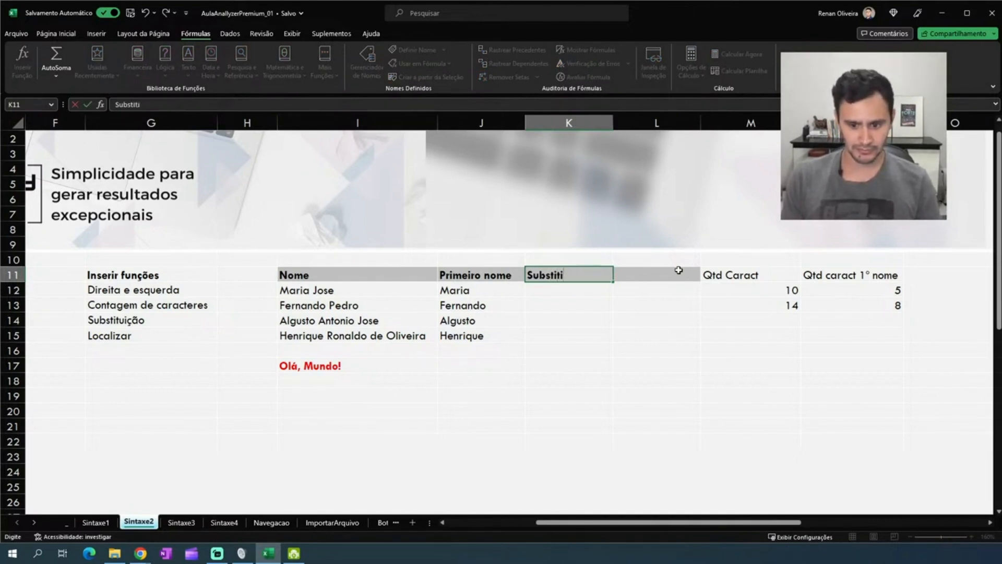
text(uiç)
key(BackSpace)
key(BackSpace)
key(BackSpace)
key(BackSpace)
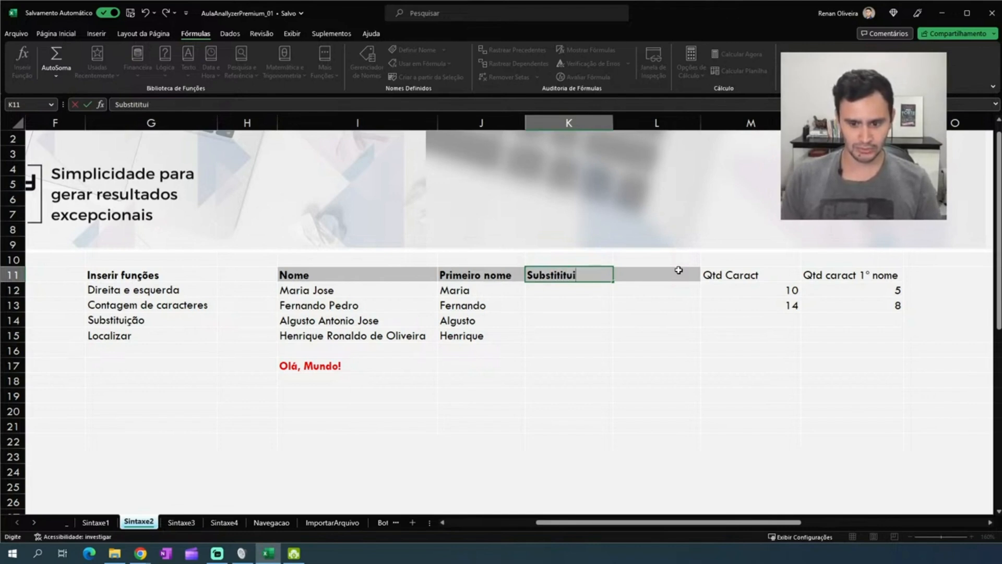
key(BackSpace)
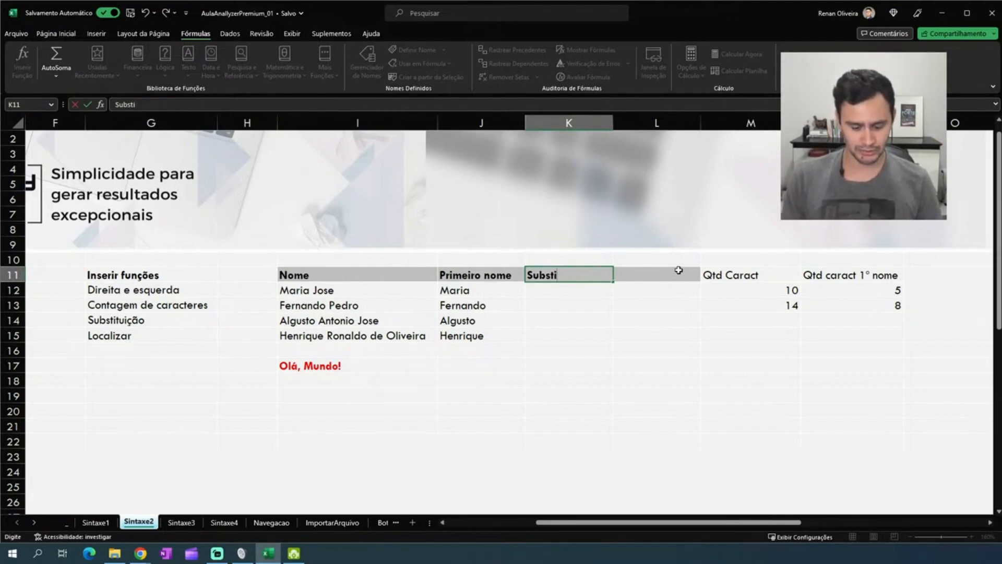
text(tuir)
key(Return)
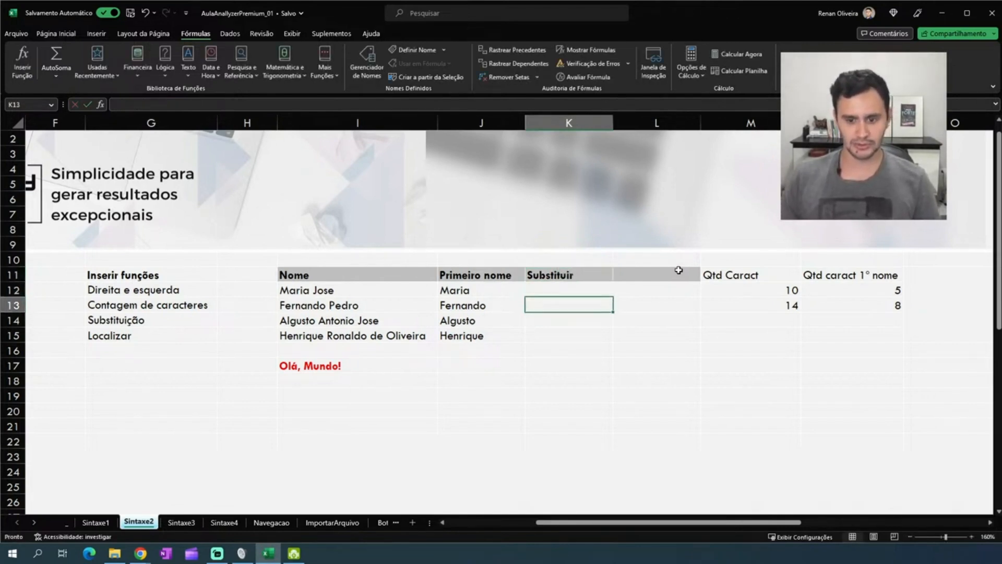
key(Return)
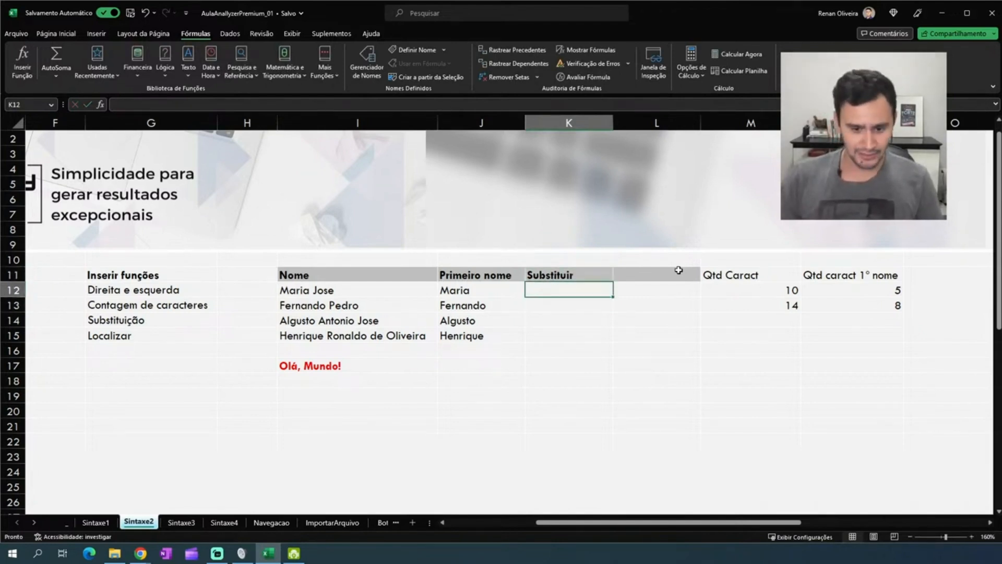
Enter @1 in K12 under Substituir as literal text, prefixed with an apostrophe
key(Left)
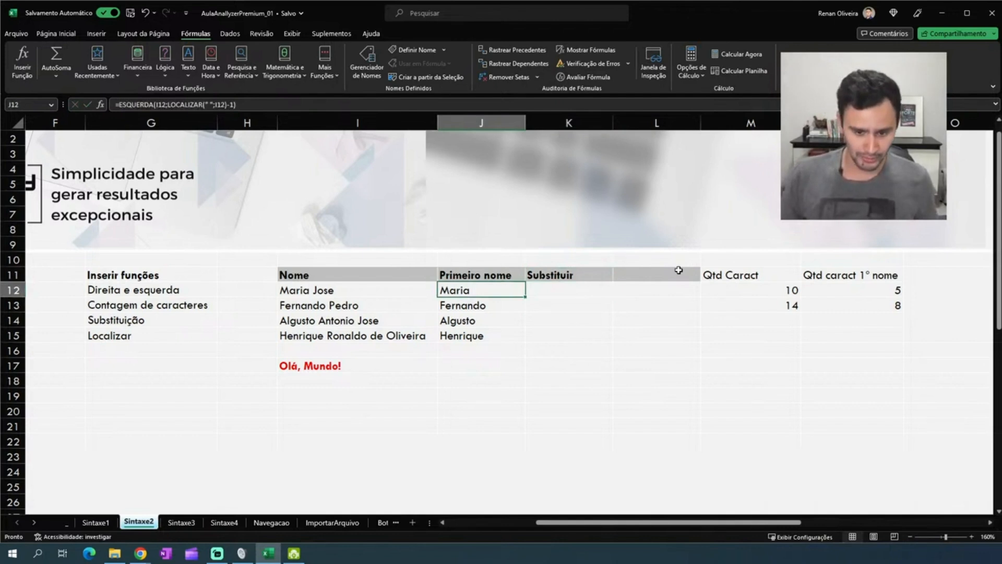
key(Right)
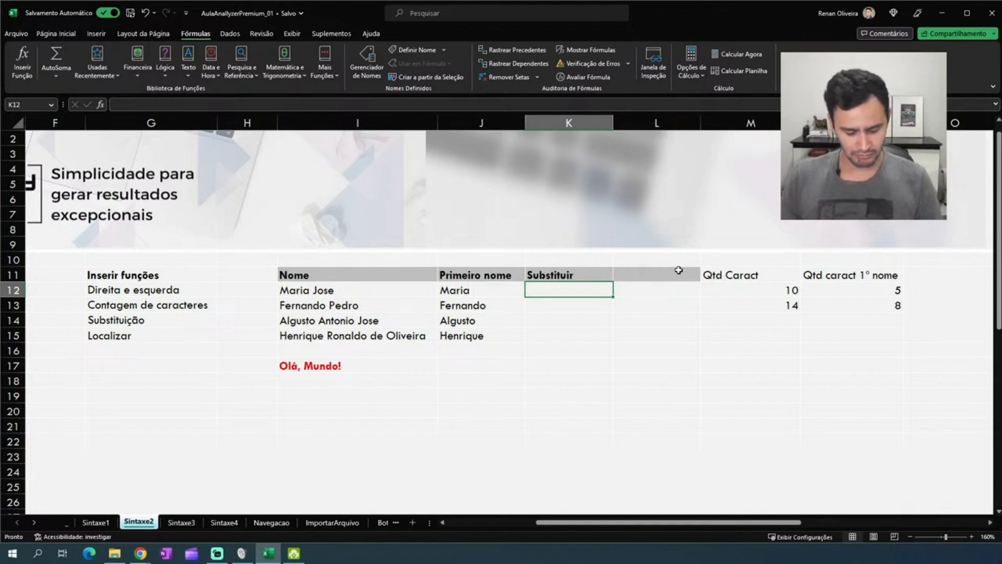
text(@)
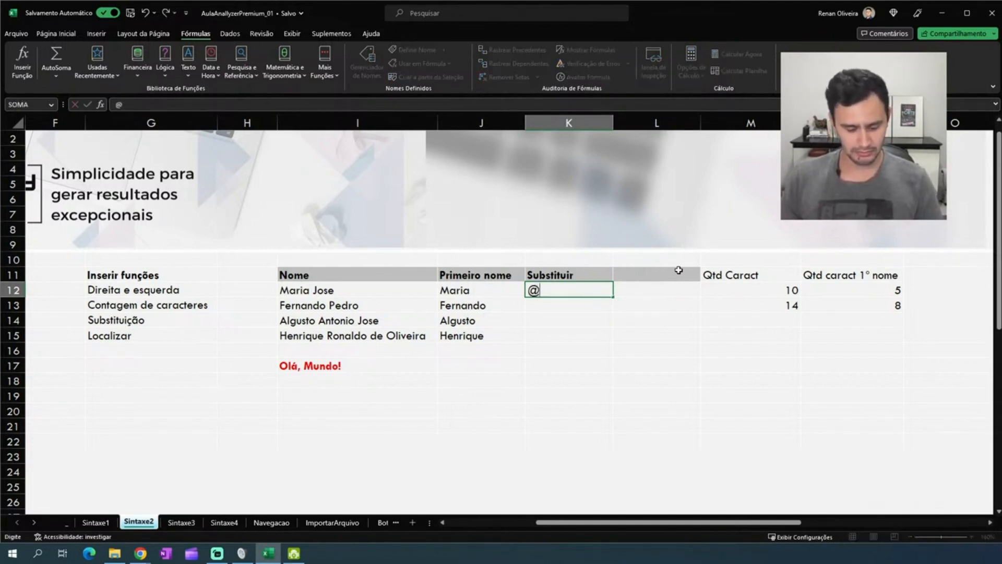
text(1)
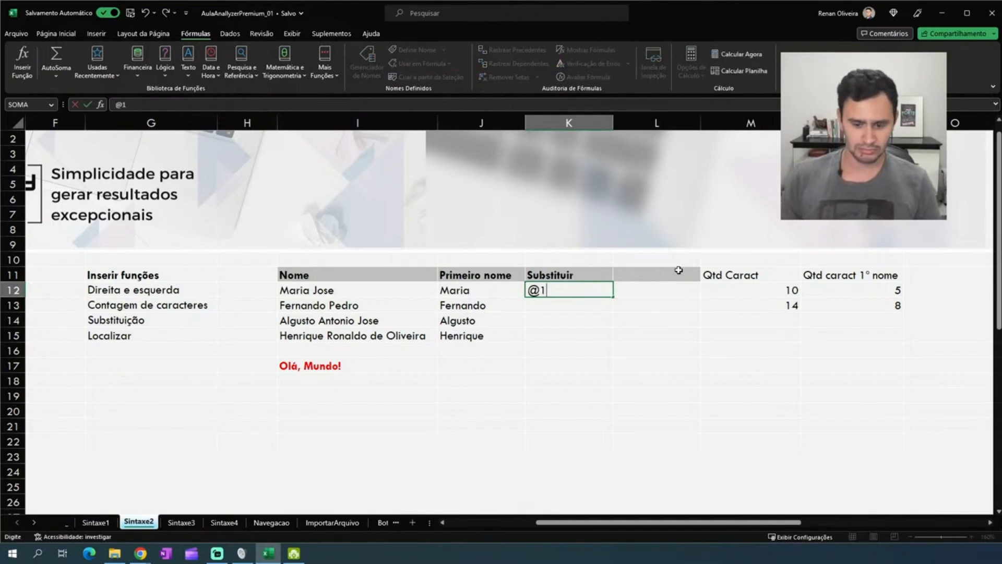
key(Return)
key(Return)
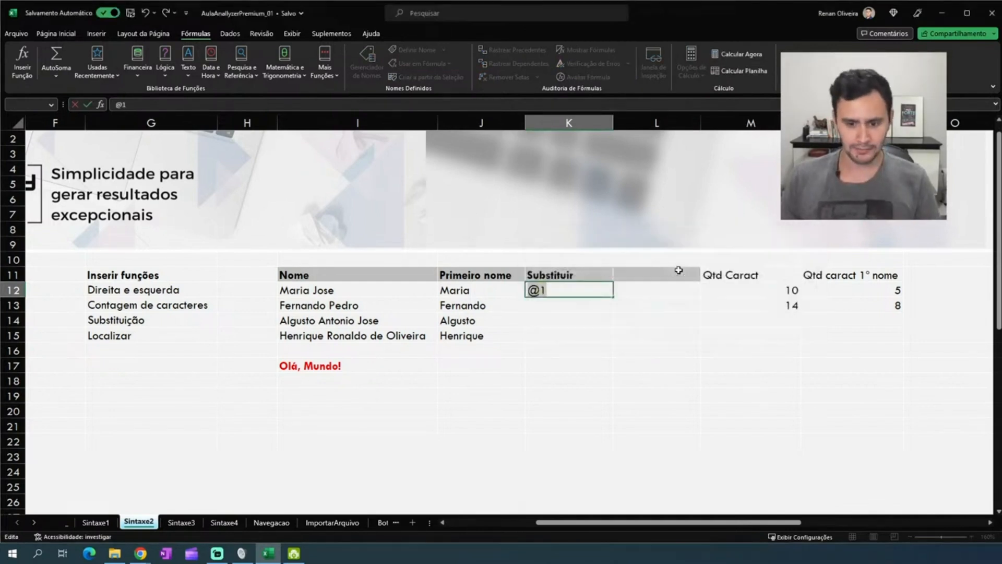
key(Left)
text(')
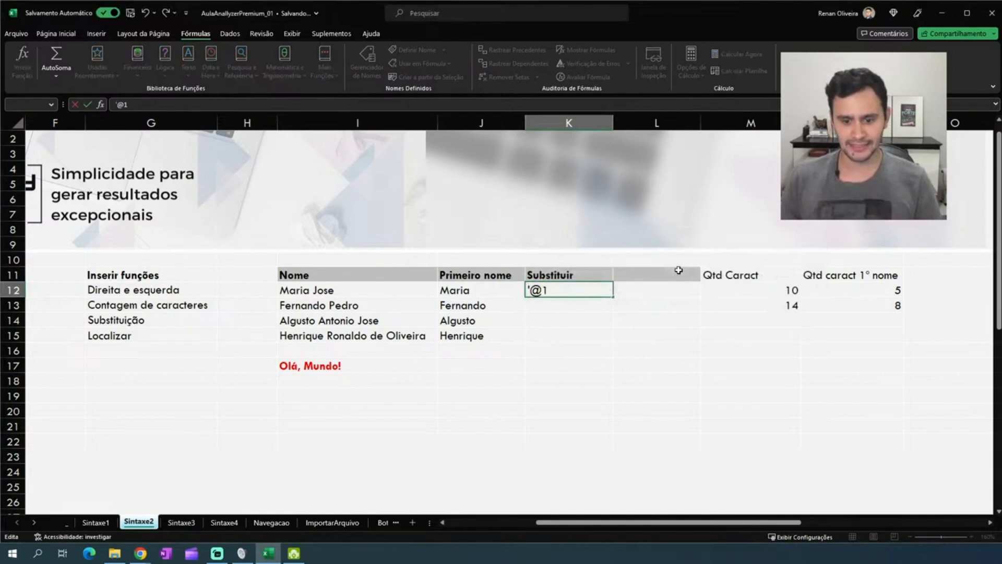
key(Return)
key(Up)
key(Up)
key(Down)
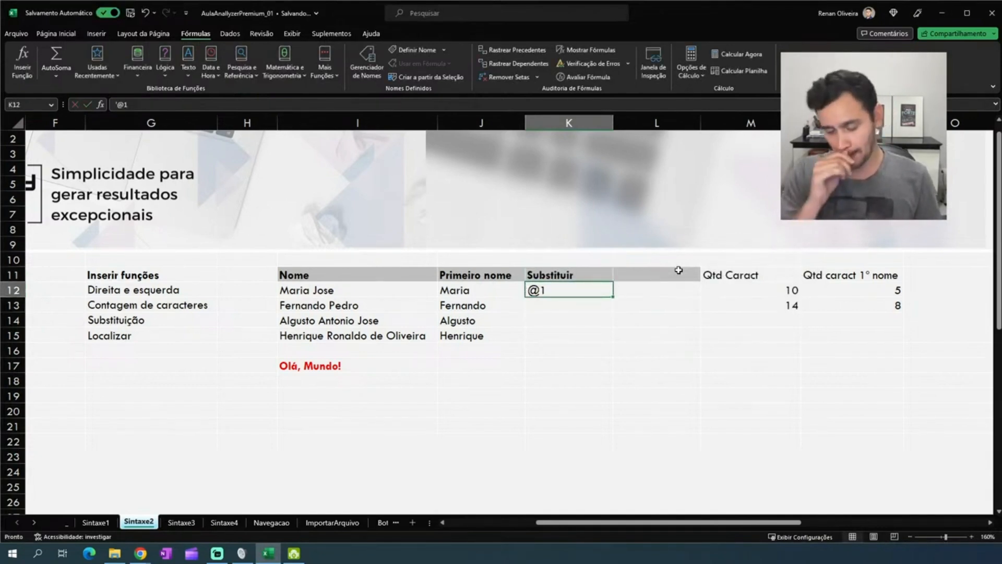
key(Left)
key(Right)
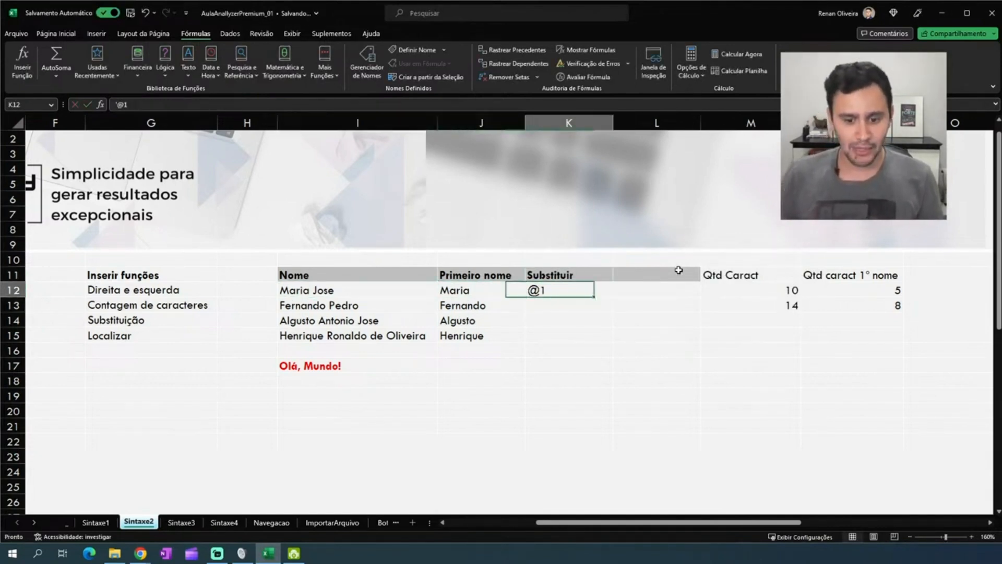
Shorten the text in K12 to only the @ symbol, keeping the leading apostrophe
text(2)
key(Escape)
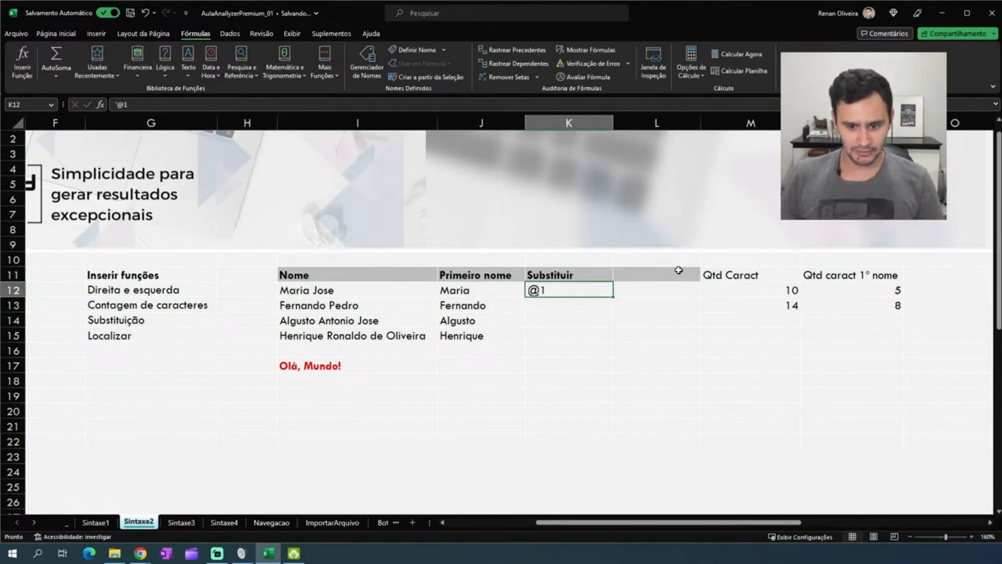
key(F2)
key(BackSpace)
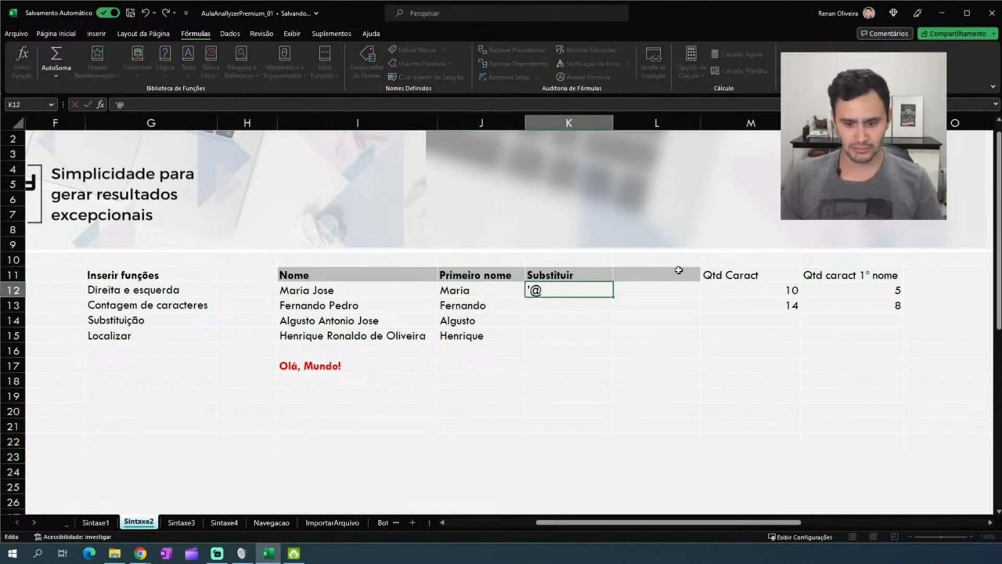
key(Return)
key(Down)
key(Down)
key(Up)
key(Up)
key(Up)
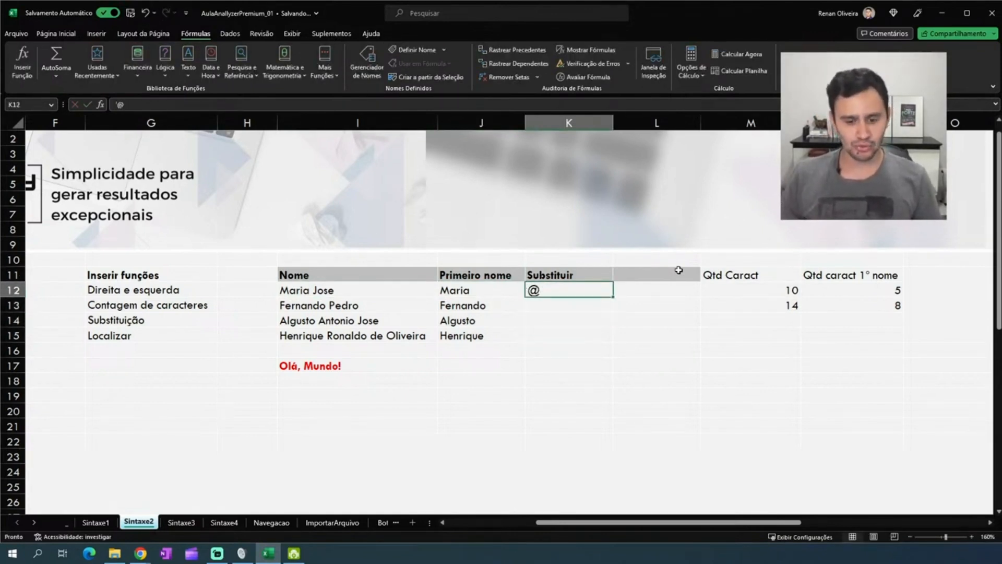
Examine the full name in I12, the first-name formulas in J12 and J13, and the substitution symbol in K12
key(Left)
key(Left)
key(Right)
key(Left)
key(Left)
key(Right)
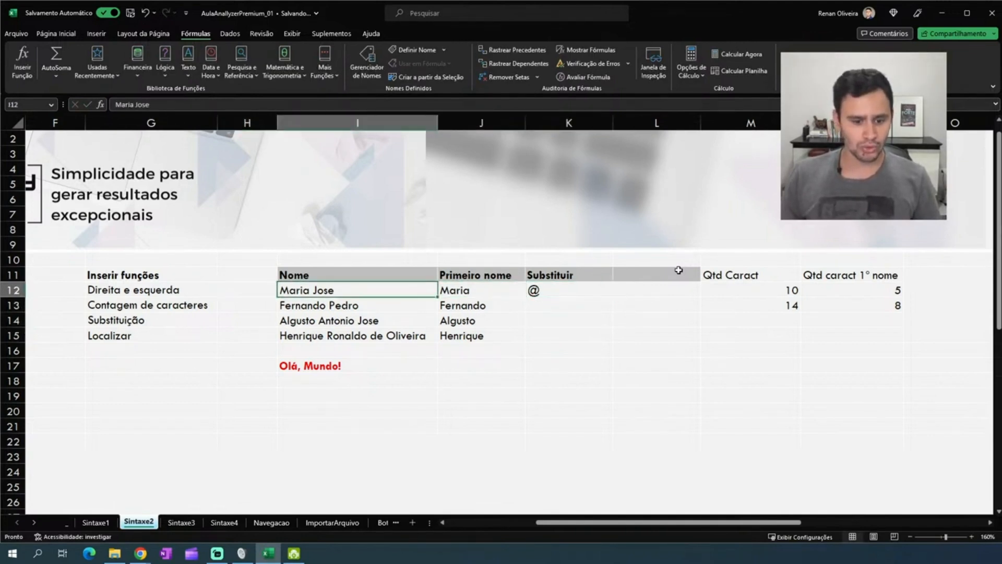
key(Right)
key(Right)
key(Left)
key(Left)
key(Right)
key(Down)
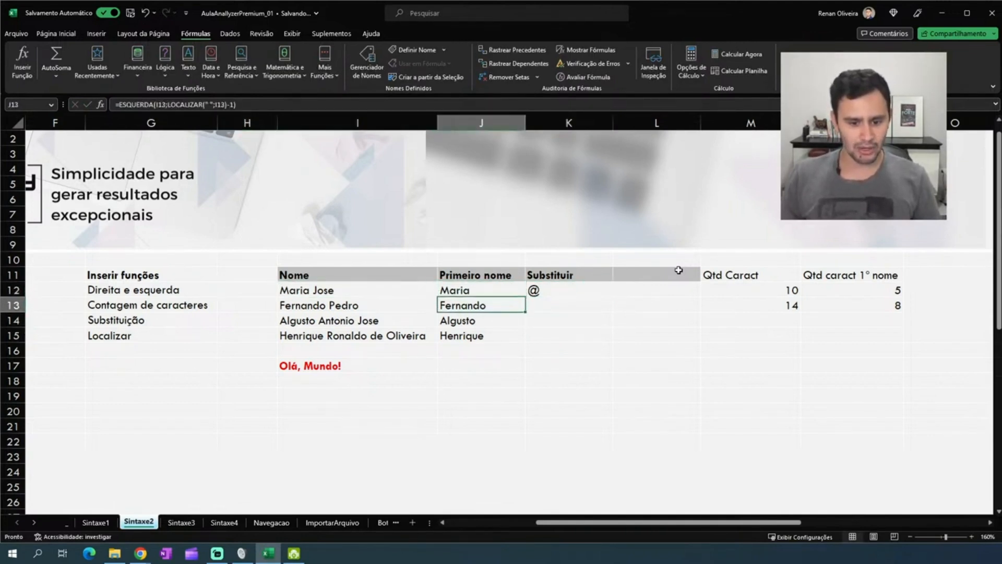
key(Up)
key(Left)
key(Left)
key(Right)
key(Right)
key(Right)
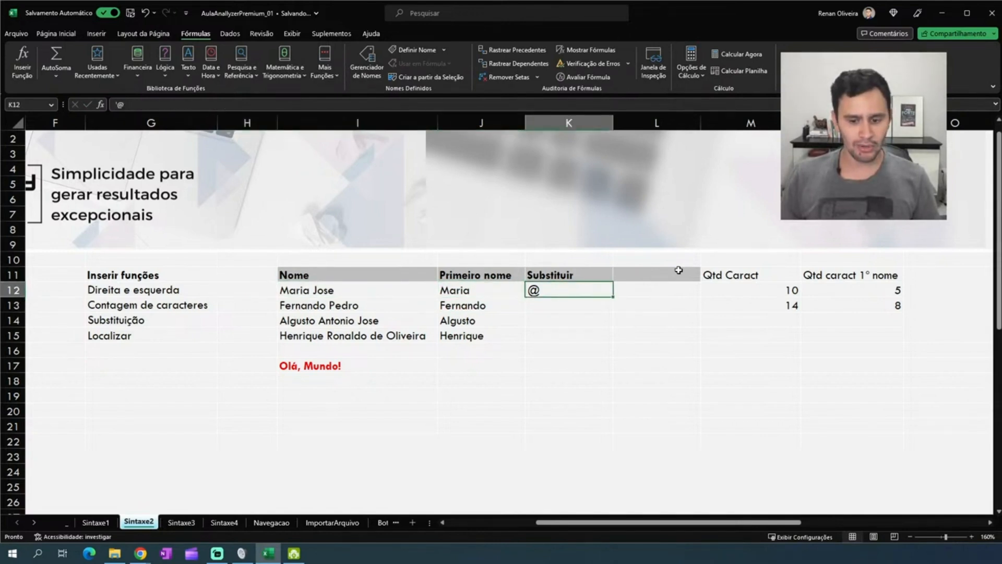
Enter the header NovoNome in cell L11, beside the Substituir header
click(679, 270)
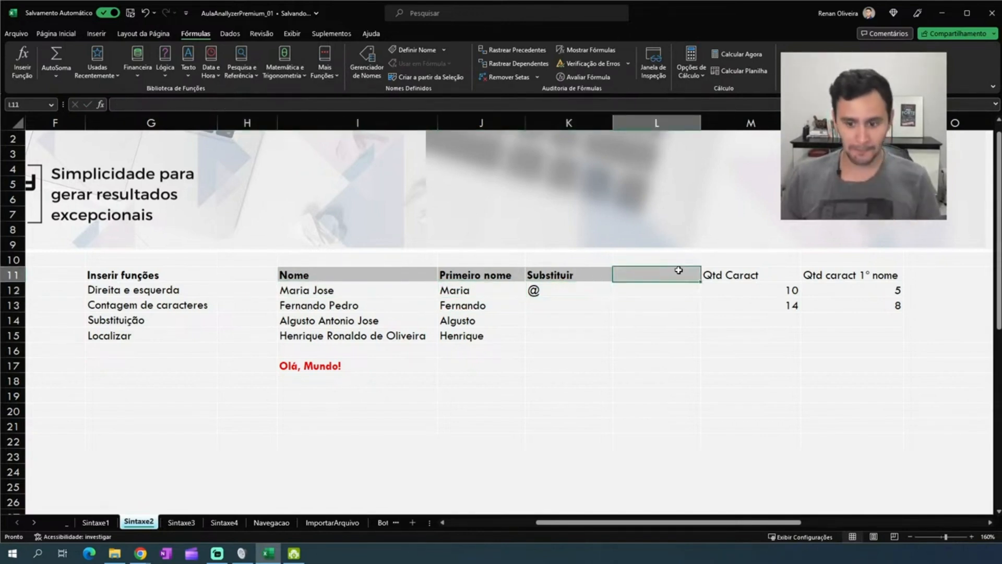
text(Novo)
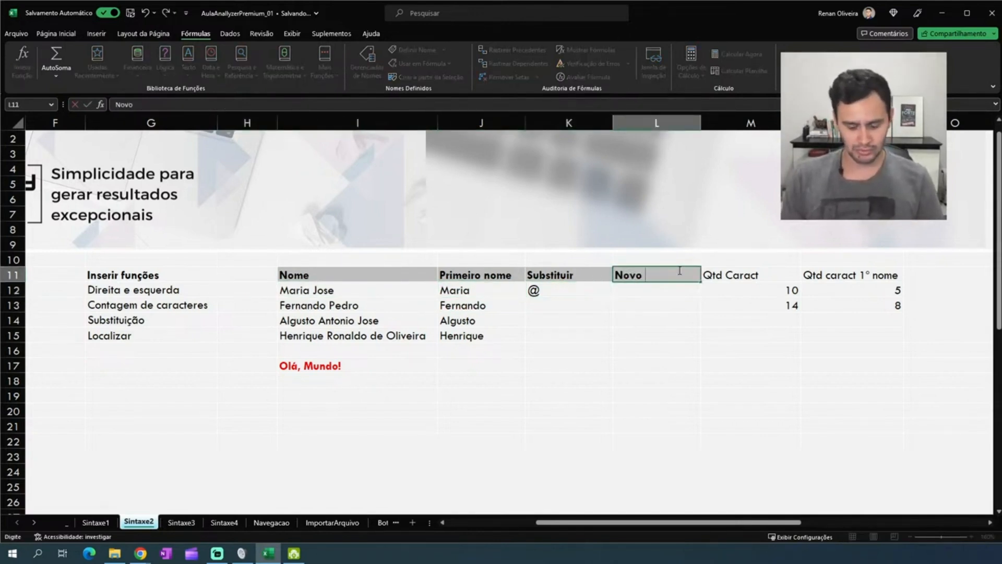
text(Nome)
key(Return)
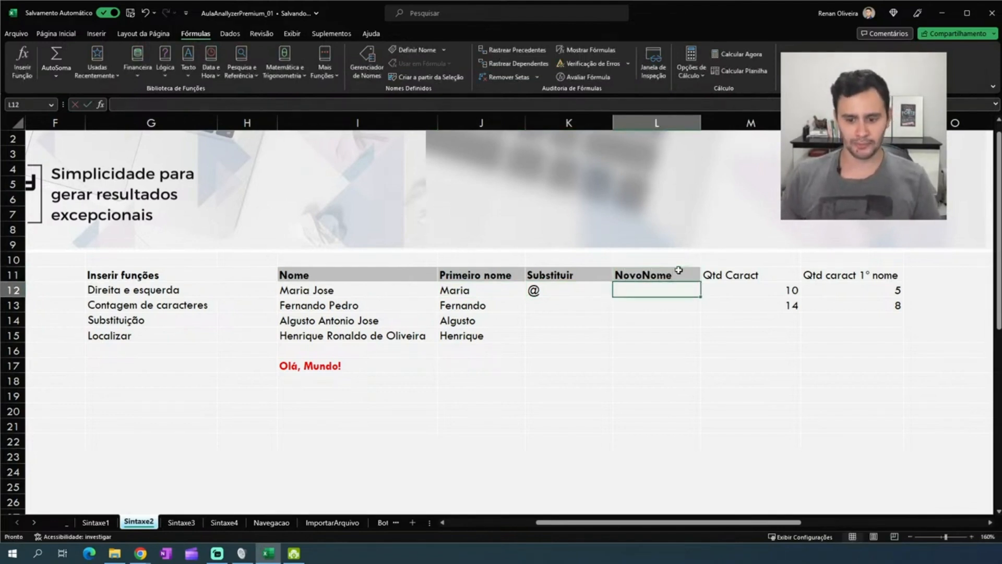
Enter the formula =SUBSTITUIR(J12;"a";"@") in L12 to replace each letter a in the first name with @
text(=su)
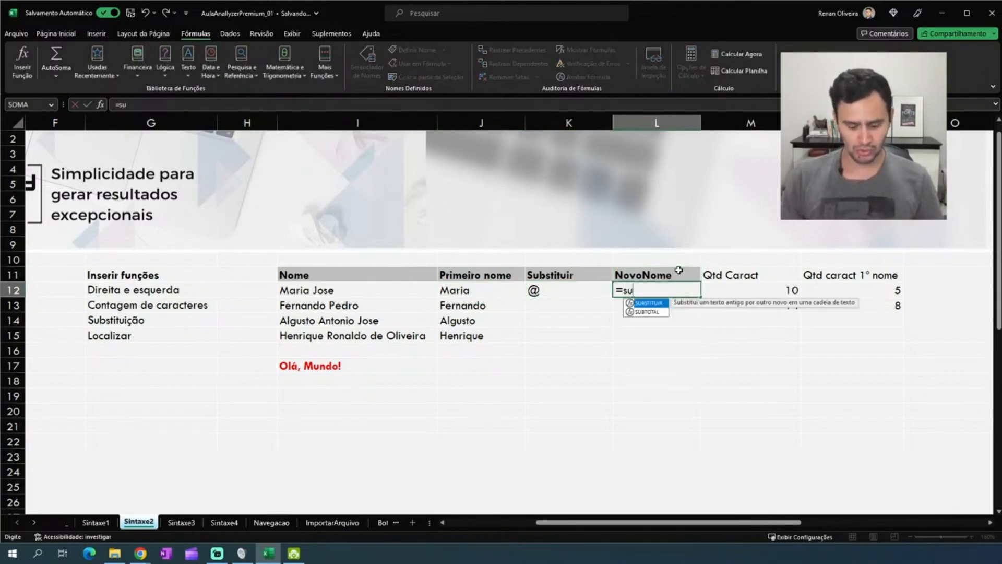
text(bs)
key(Tab)
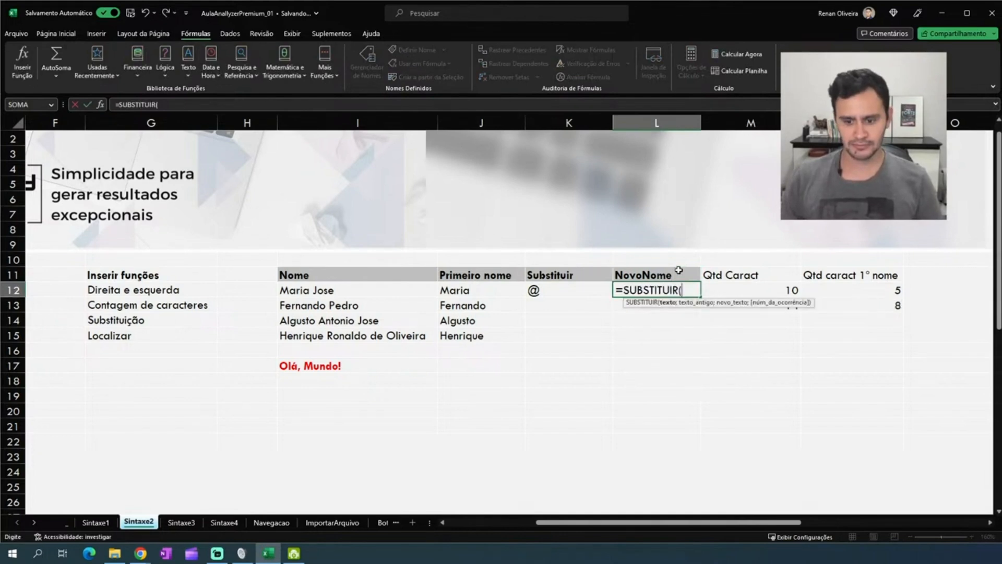
key(Left)
key(Left)
key(Left)
key(Right)
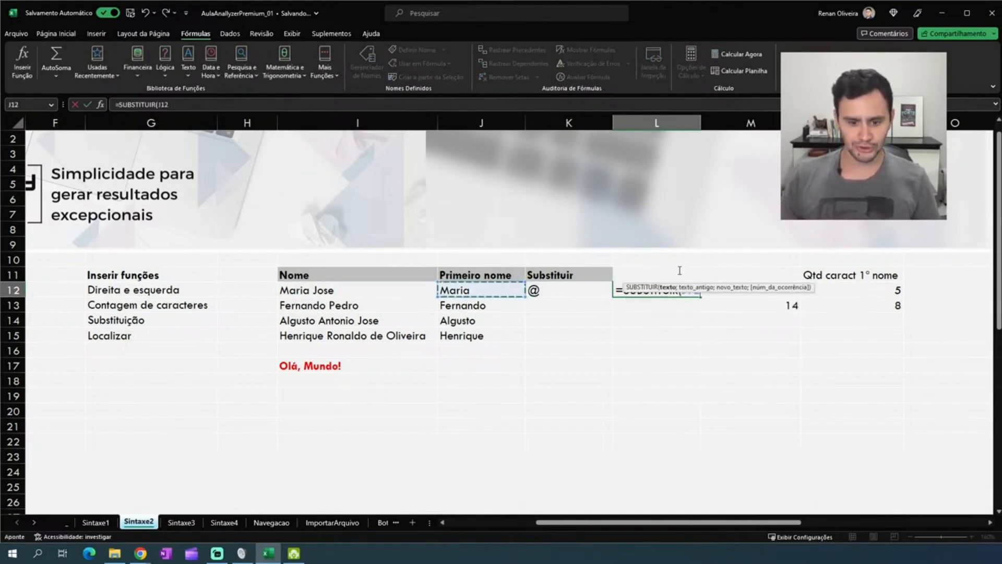
text(;)
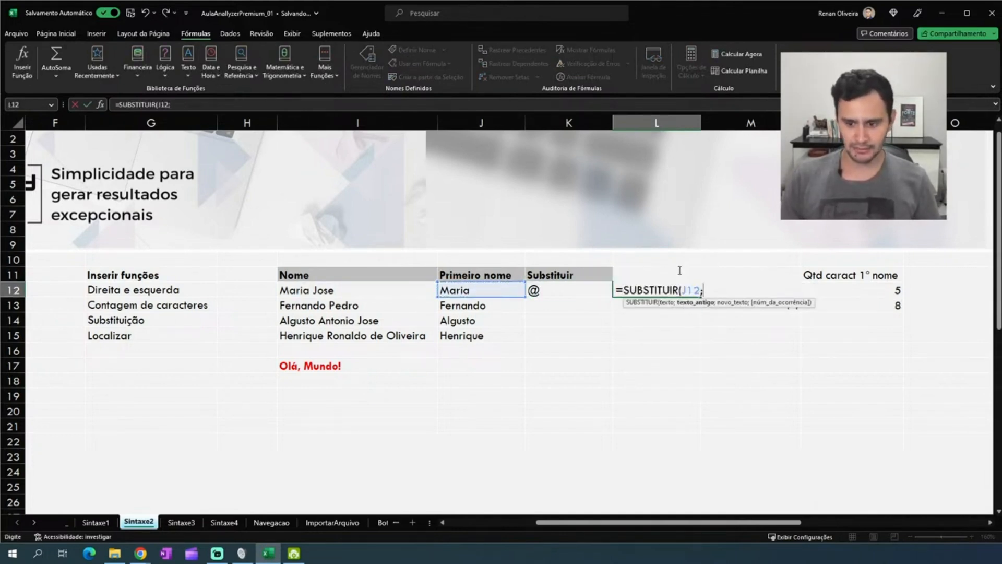
text("a)
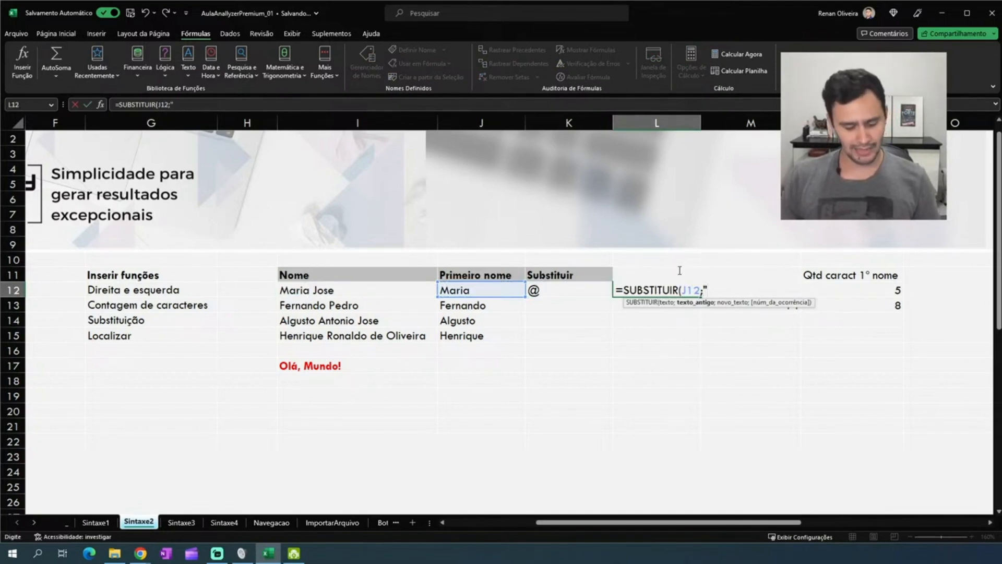
text(")
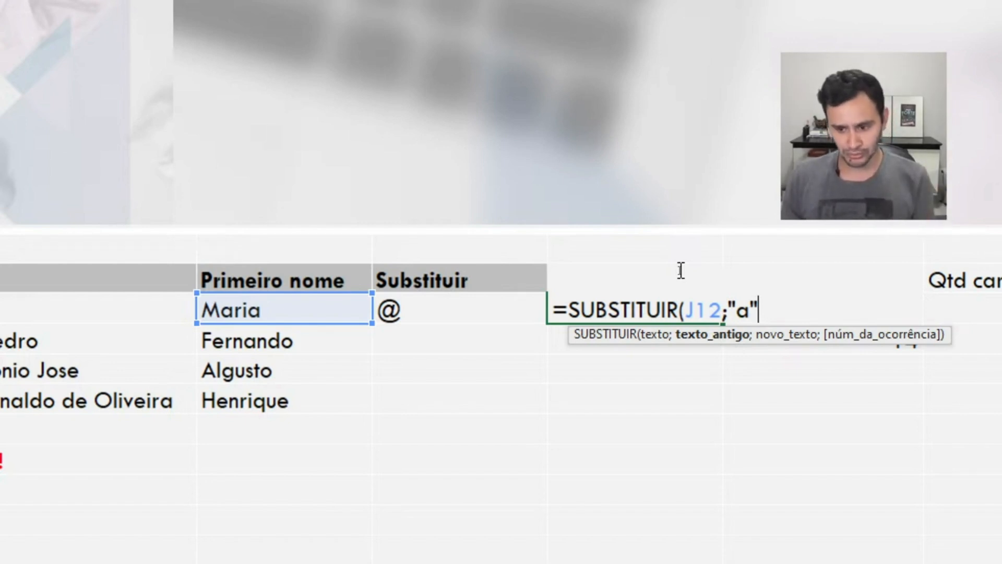
text(;")
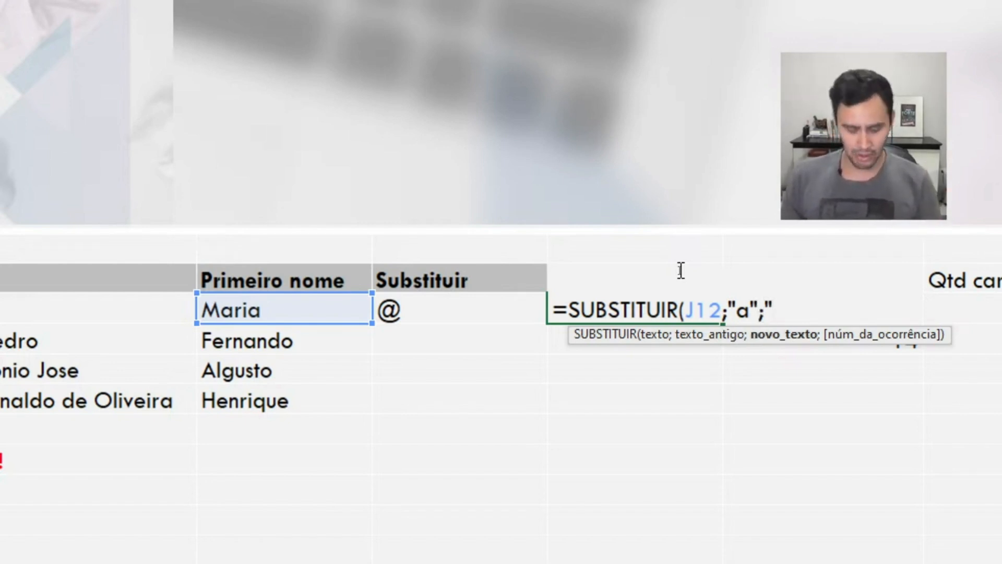
text(@"))
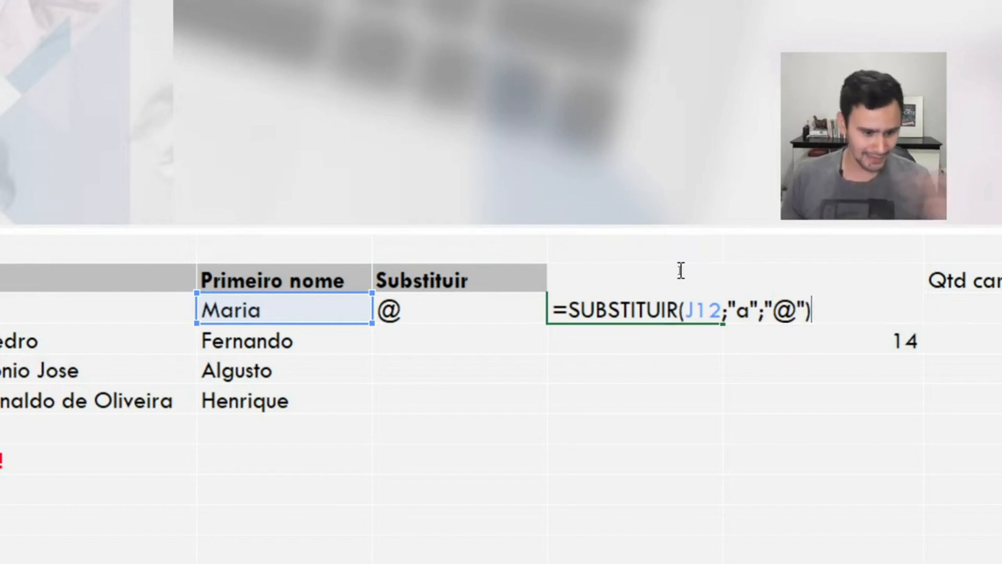
key(Return)
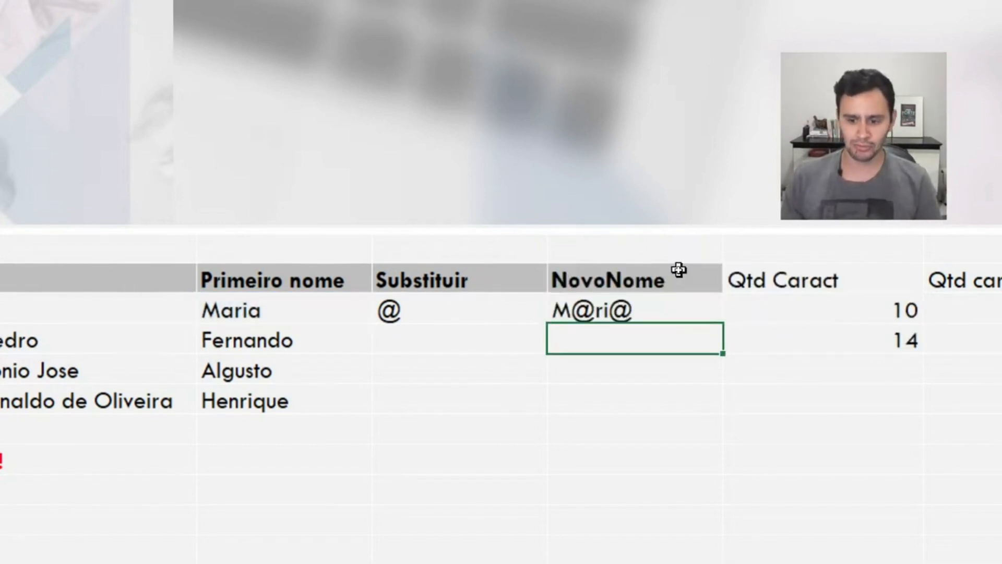
Fill the SUBSTITUIR formula from L12 down through L15 for the remaining first names
key(Up)
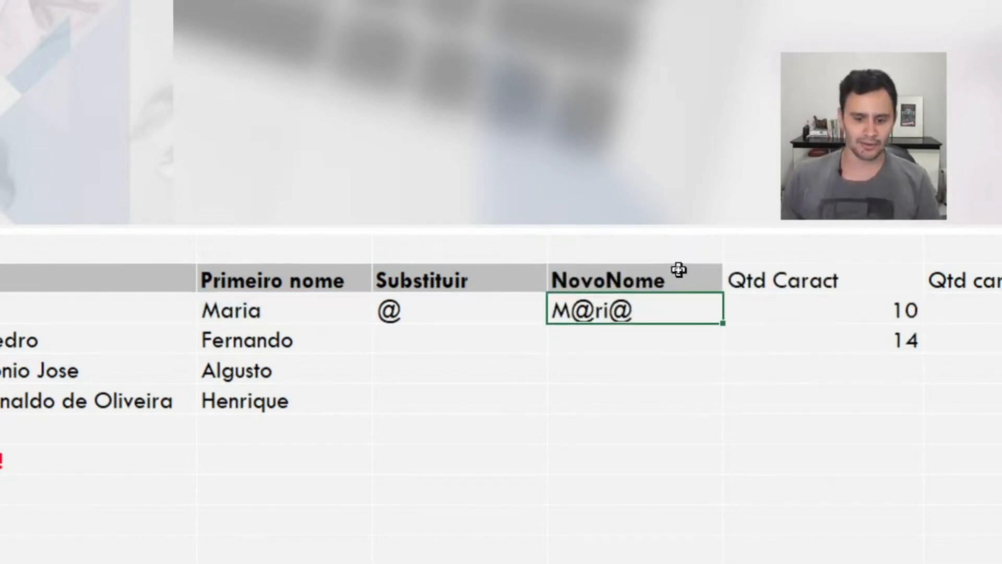
drag(725, 319, 709, 416)
click(300, 429)
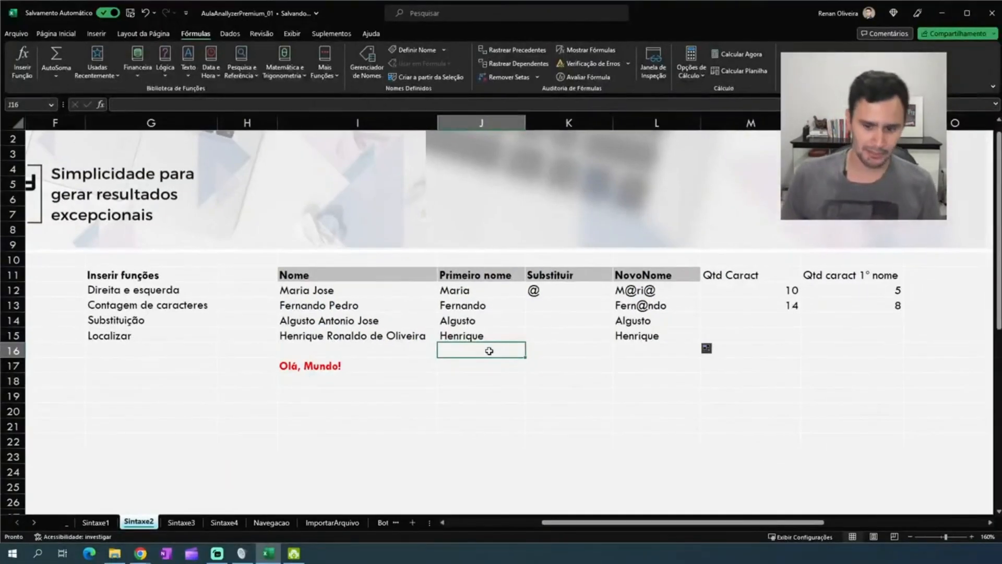
click(515, 301)
click(518, 287)
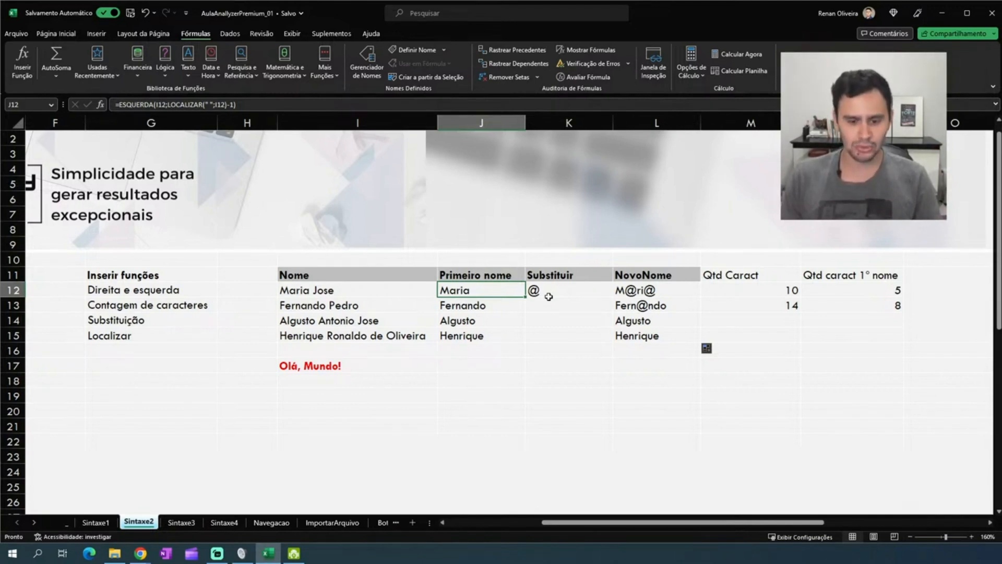
key(Down)
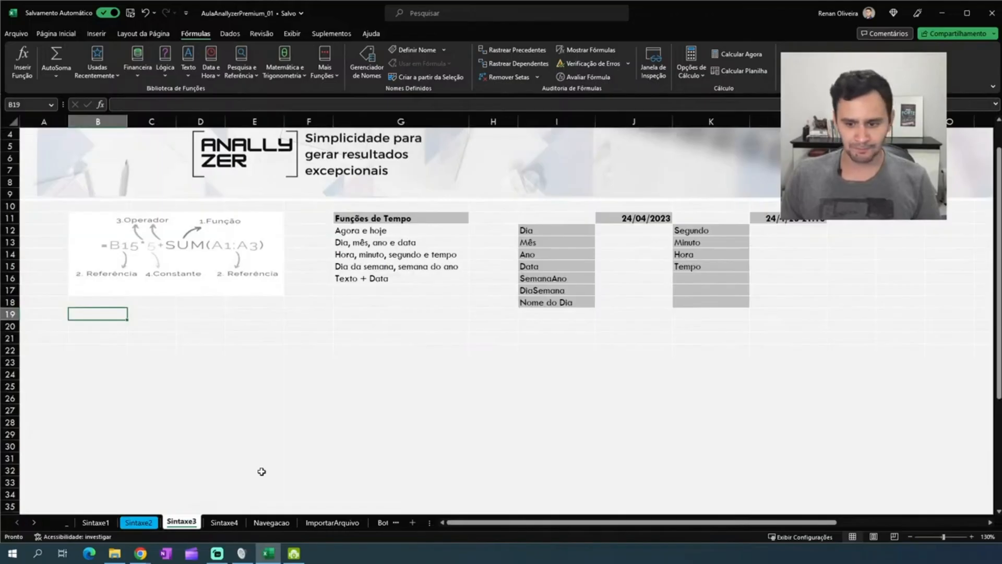
On the Sintaxe3 sheet, enter =DIA(J11) in J12 to extract the day from the date in J11
click(445, 231)
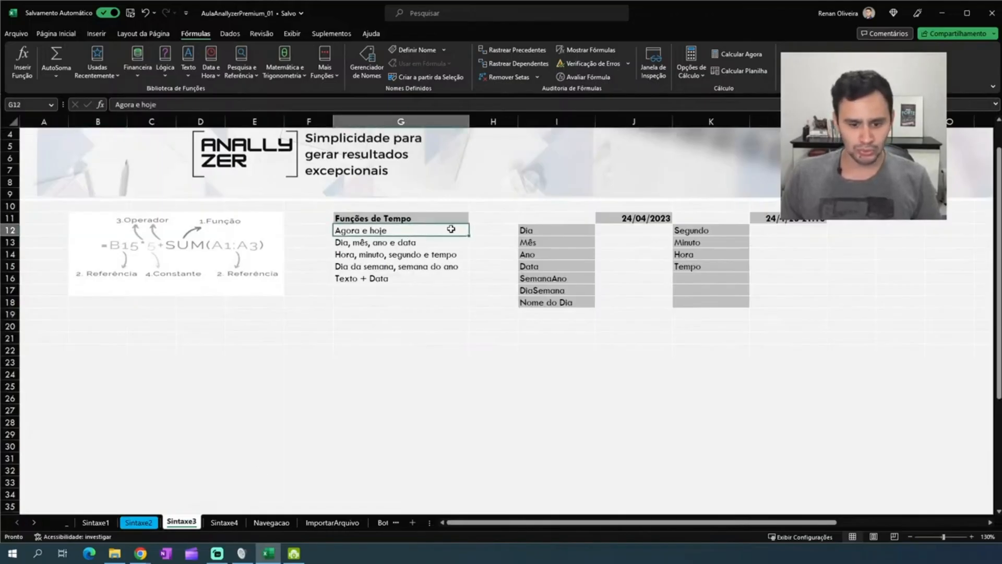
key(Down)
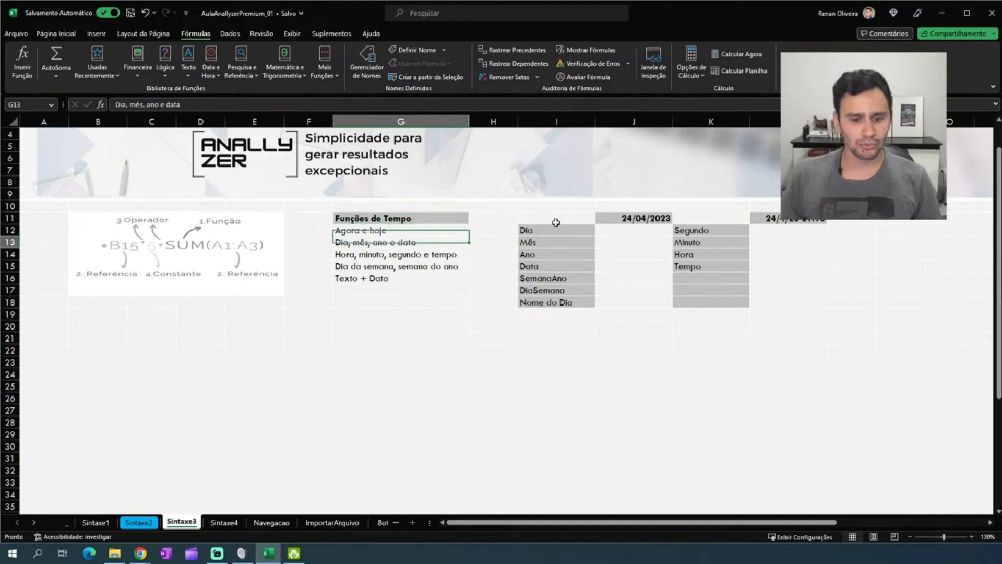
key(Up)
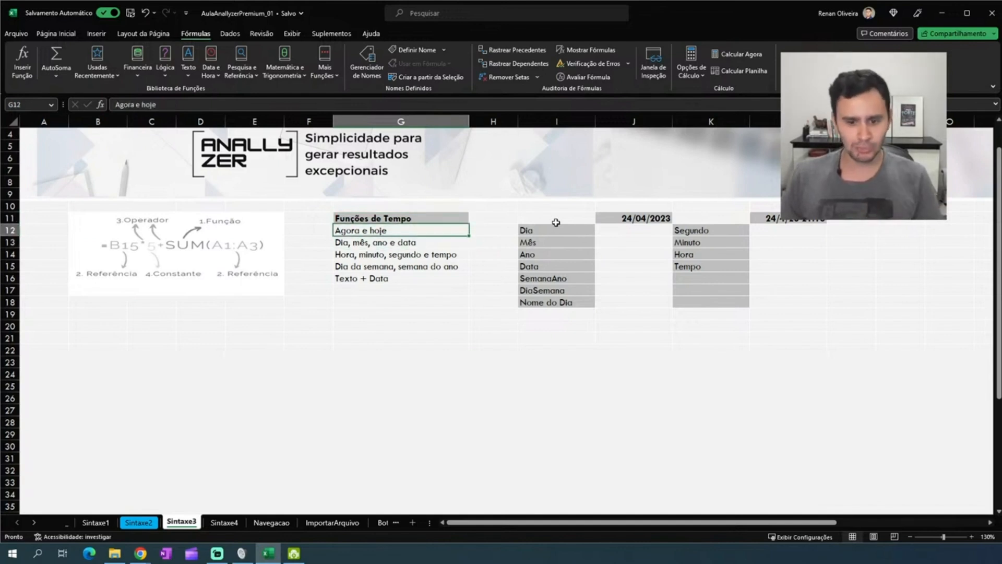
key(Right)
key(Right)
key(Right)
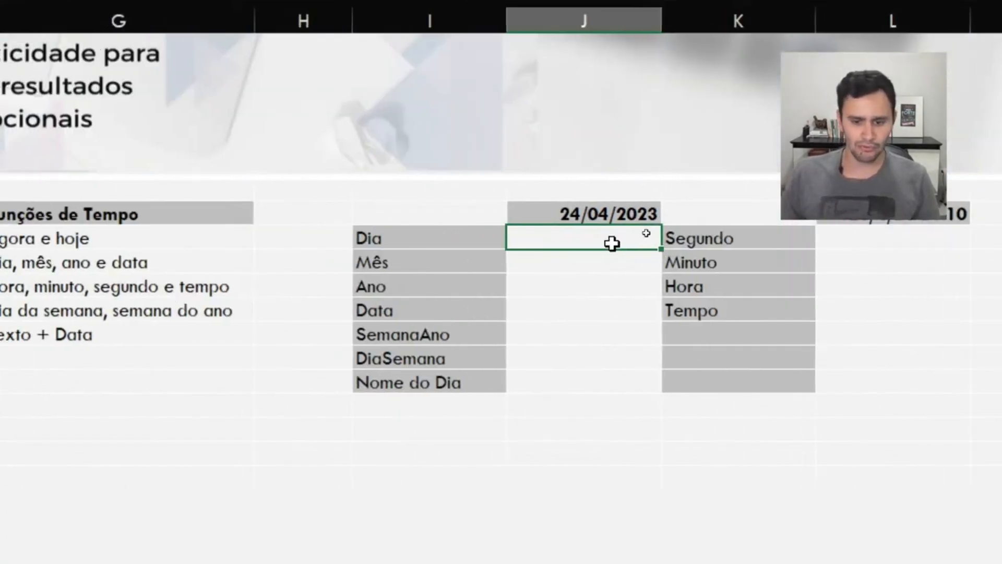
text(=)
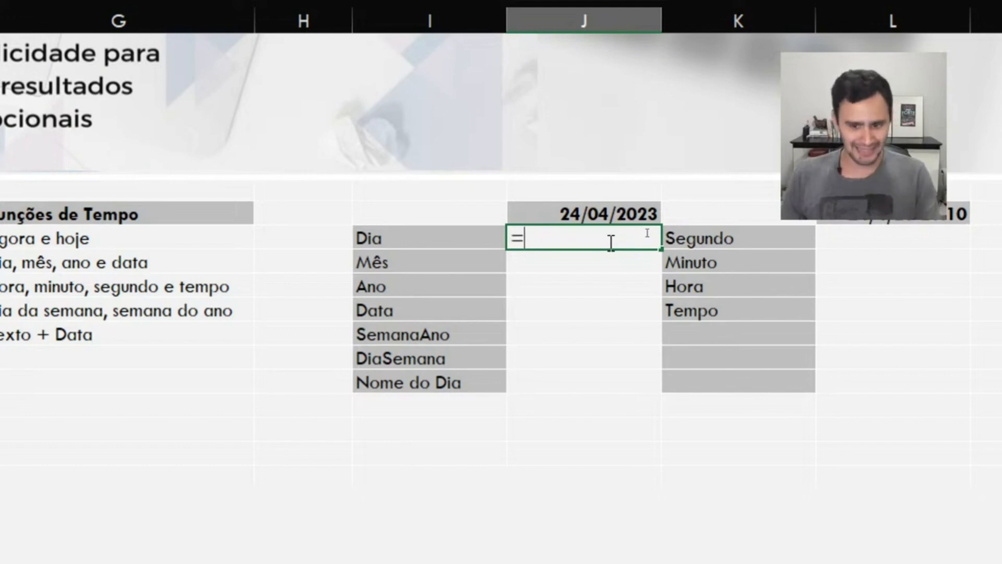
text(dia()
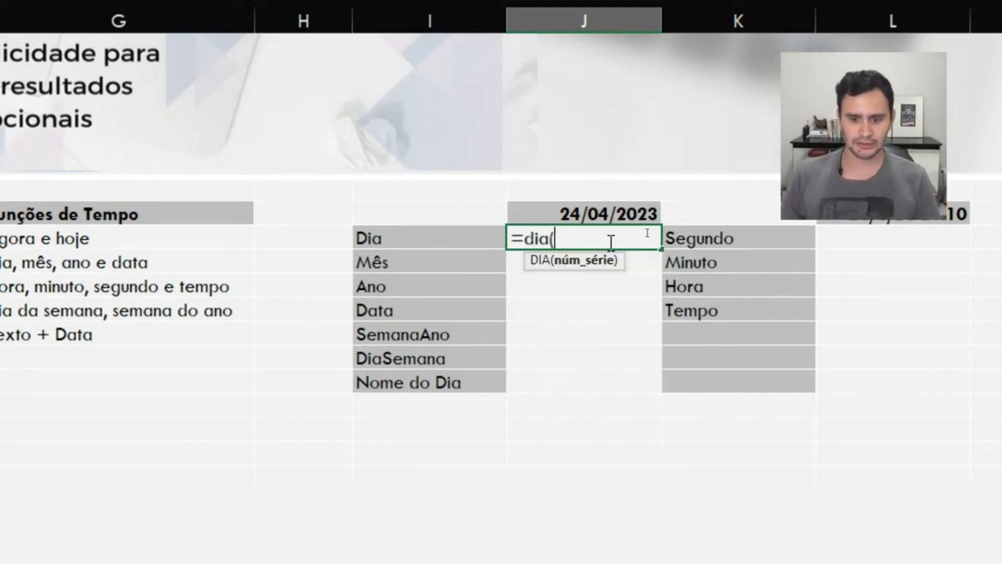
key(Up)
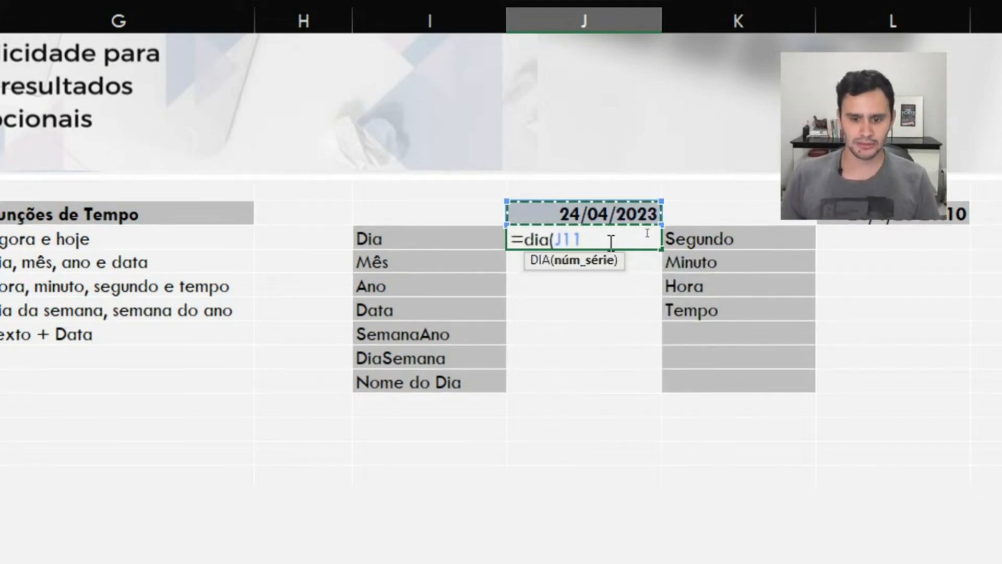
text())
key(Return)
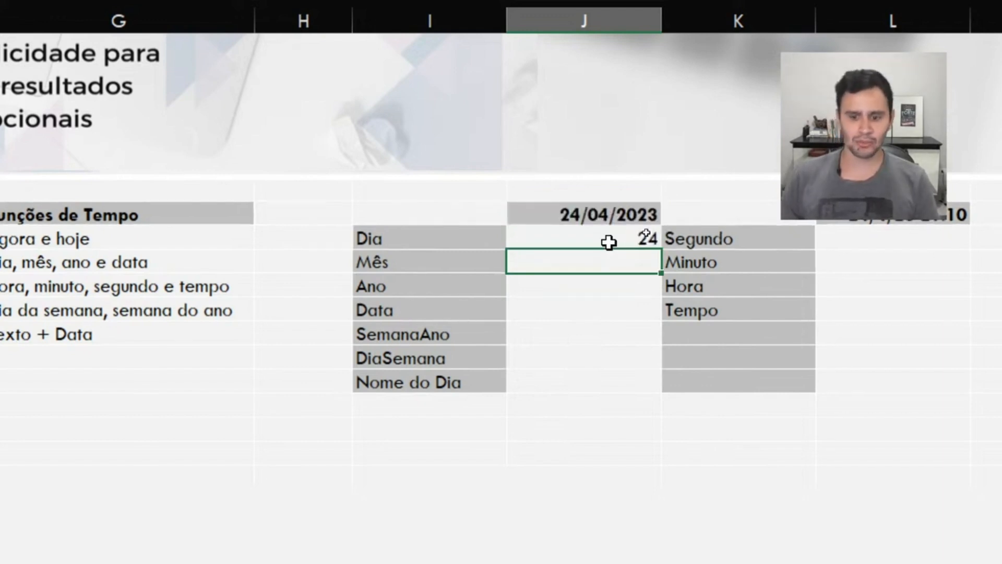
Enter =MÊS(J11) in J13 to extract the month from the date in J11
click(609, 242)
key(Down)
text(=mês)
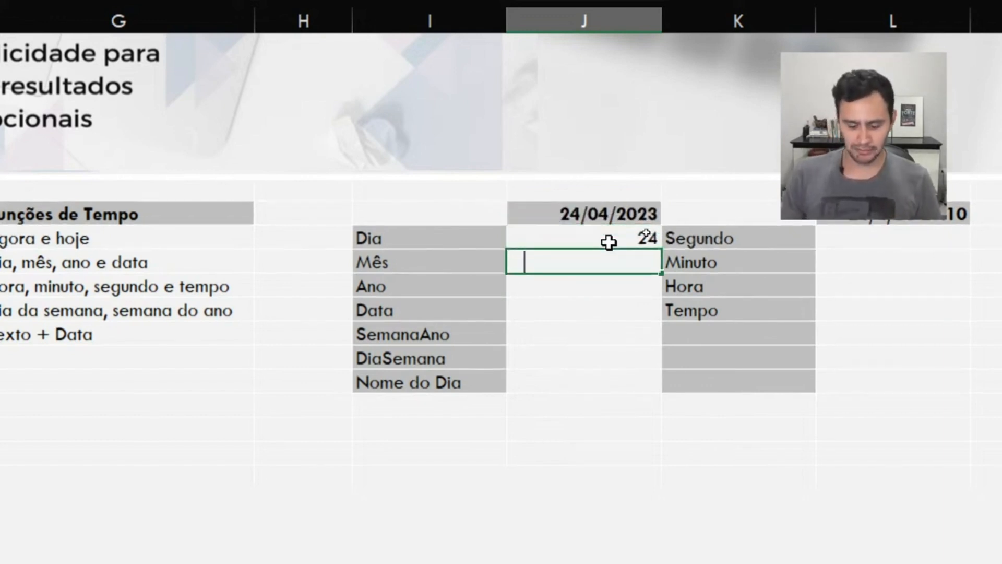
text(()
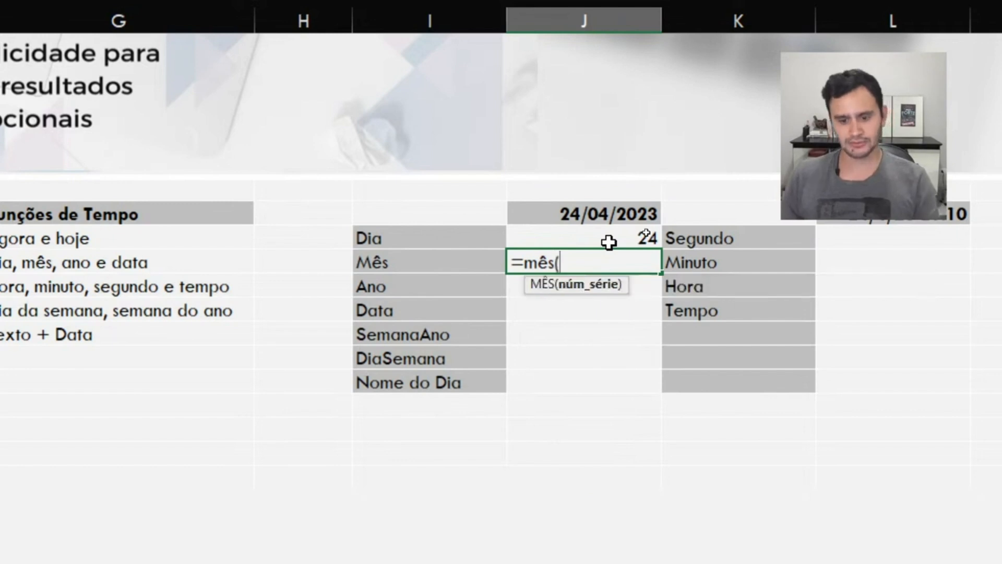
key(Up)
key(Return)
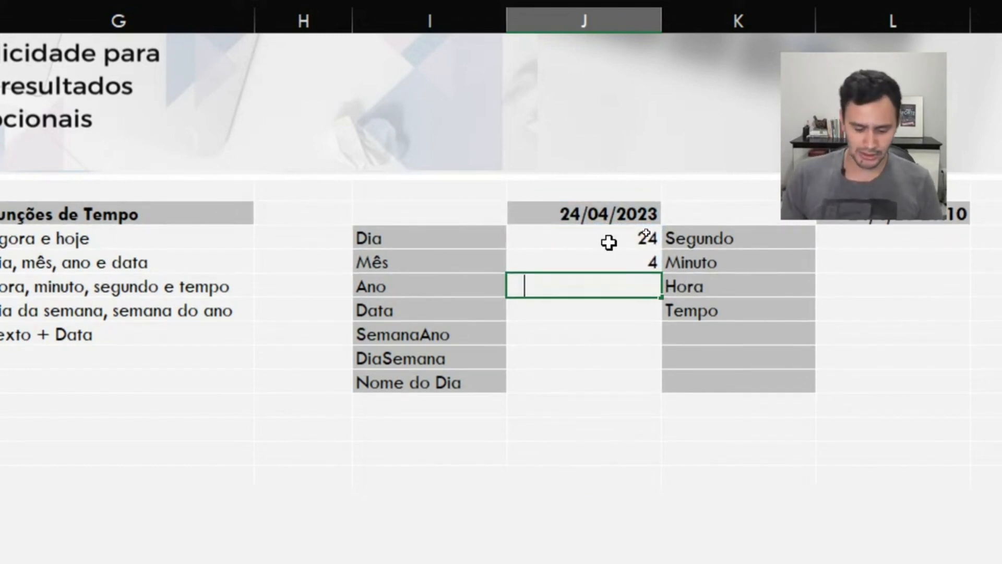
Enter =ANO(J11) in J14 to extract the year from the date in J11
text(=ano()
key(Up)
key(Up)
key(Up)
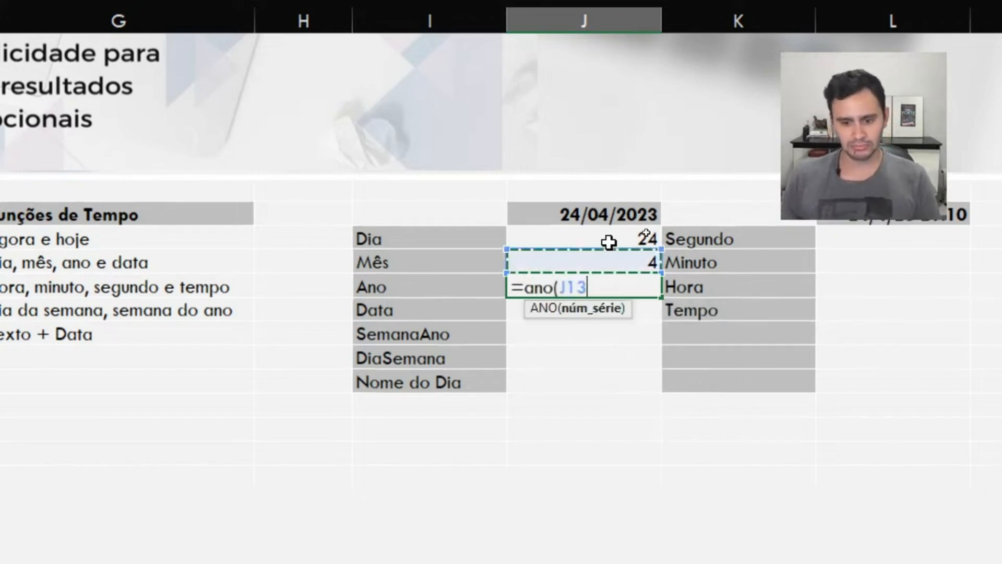
key(Return)
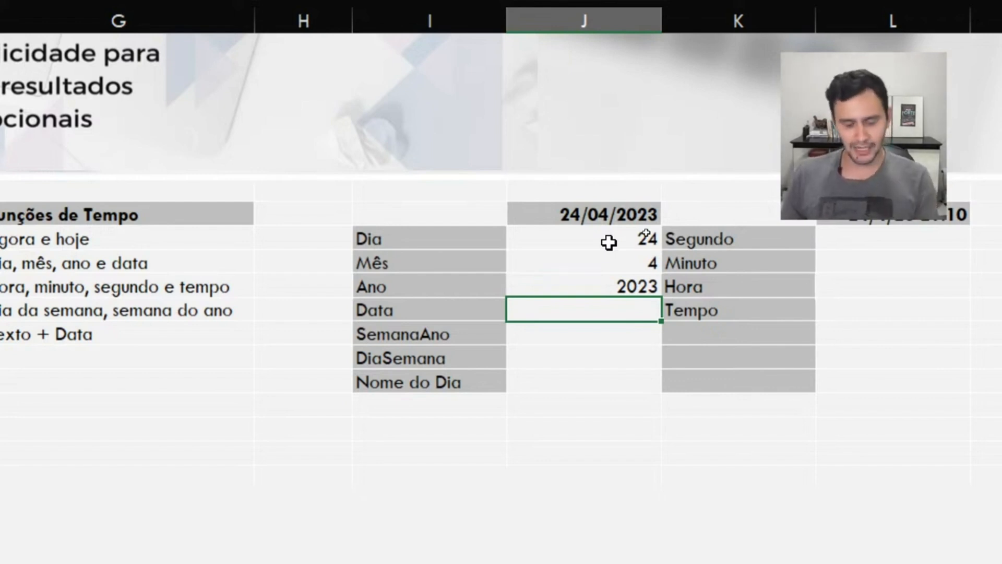
Build the formula =DATA(J14;J13;J12) in J15 from the year, month and day cells
text(=)
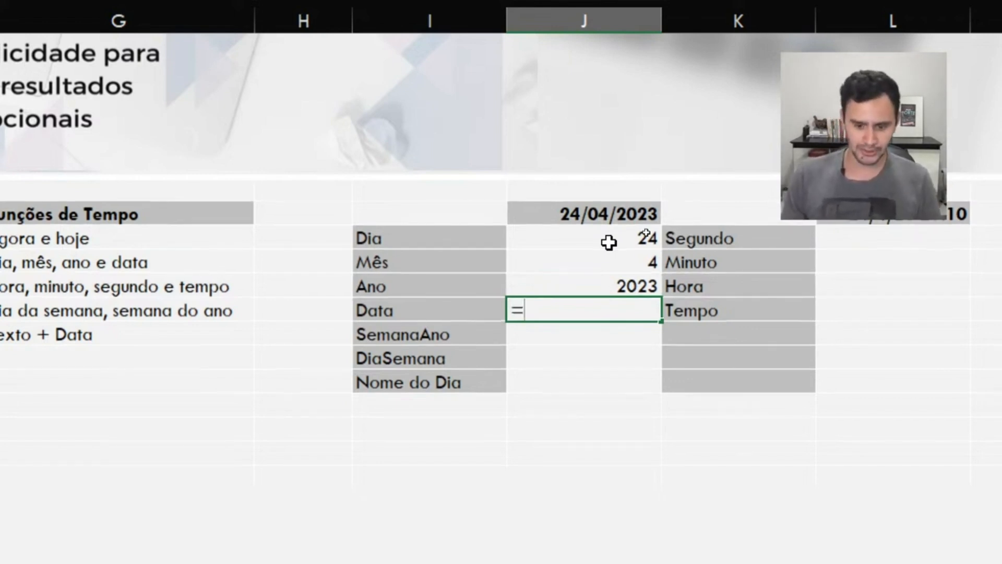
text(data()
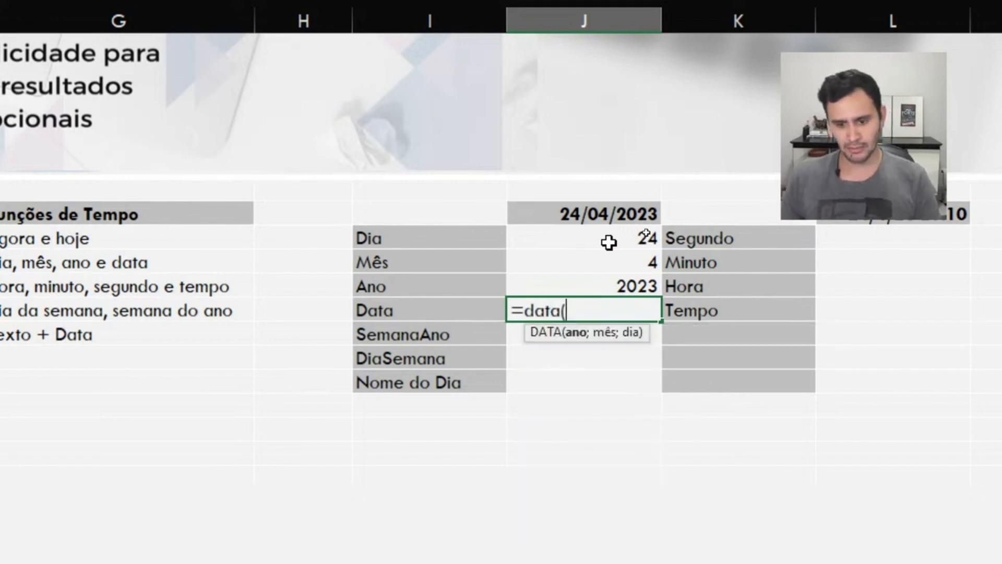
click(591, 285)
text(;)
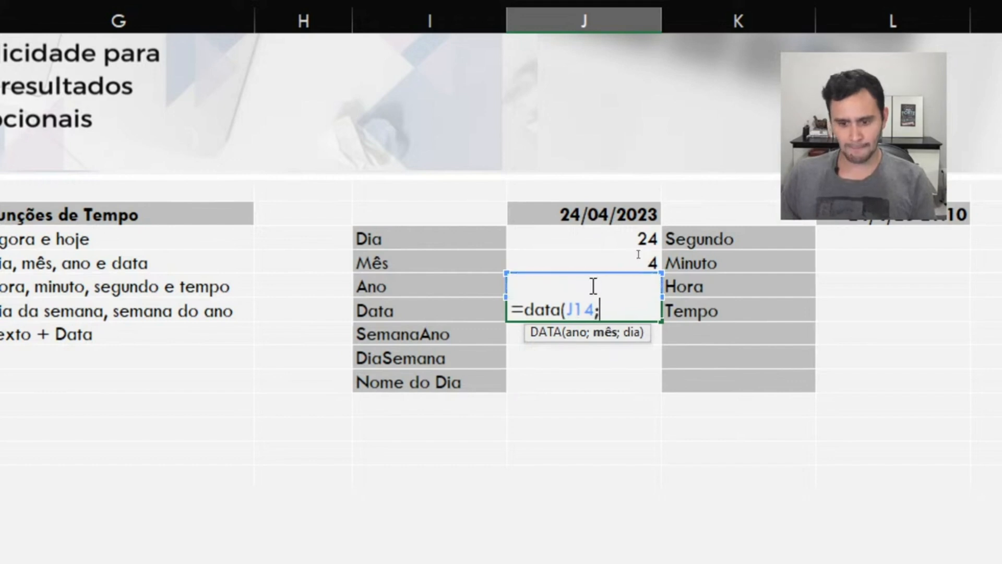
click(591, 263)
text(;)
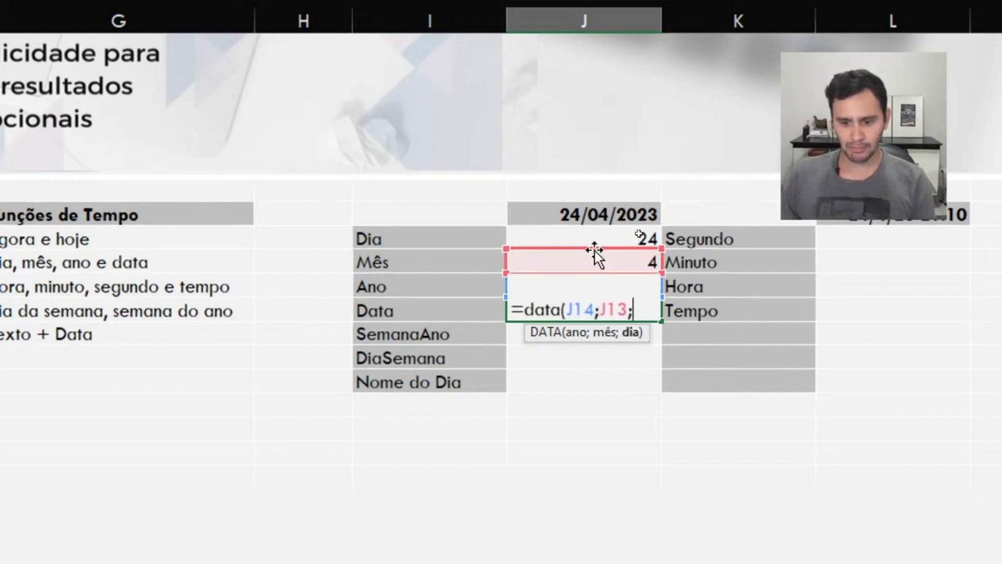
click(594, 239)
text())
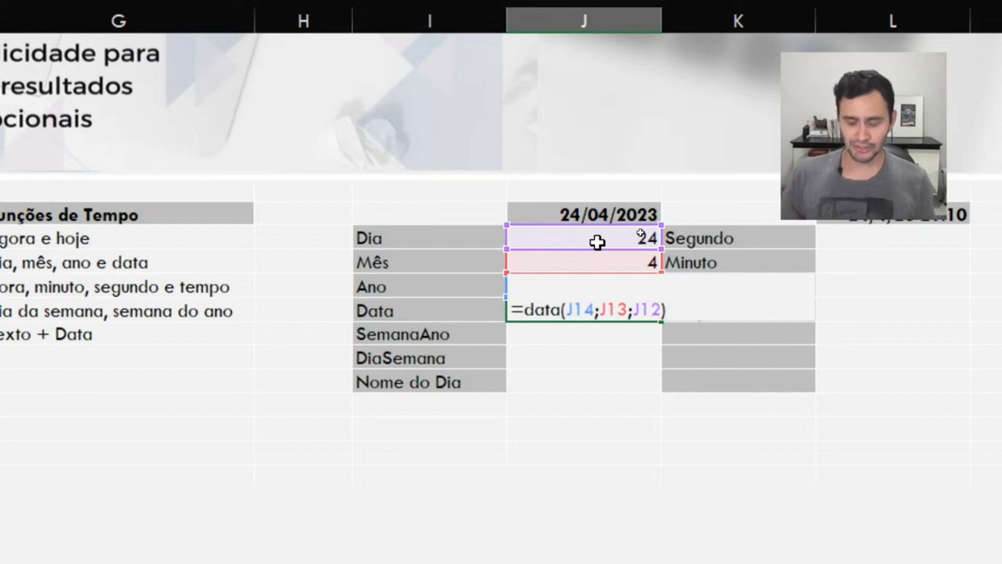
Replace the day argument J12 with 1 in J15's DATA formula and enter the formula
key(BackSpace)
key(BackSpace)
key(BackSpace)
key(BackSpace)
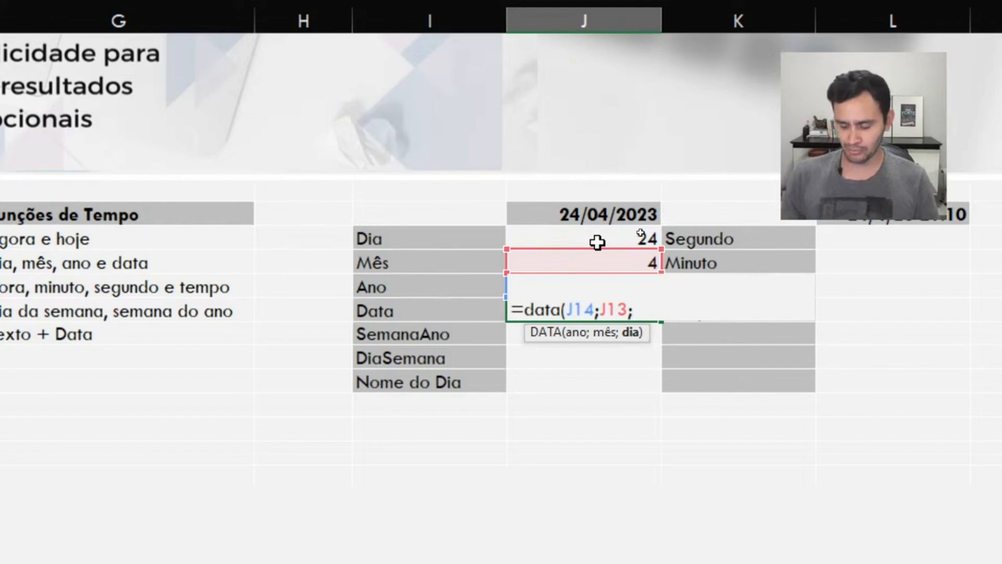
text(1)
text())
key(Return)
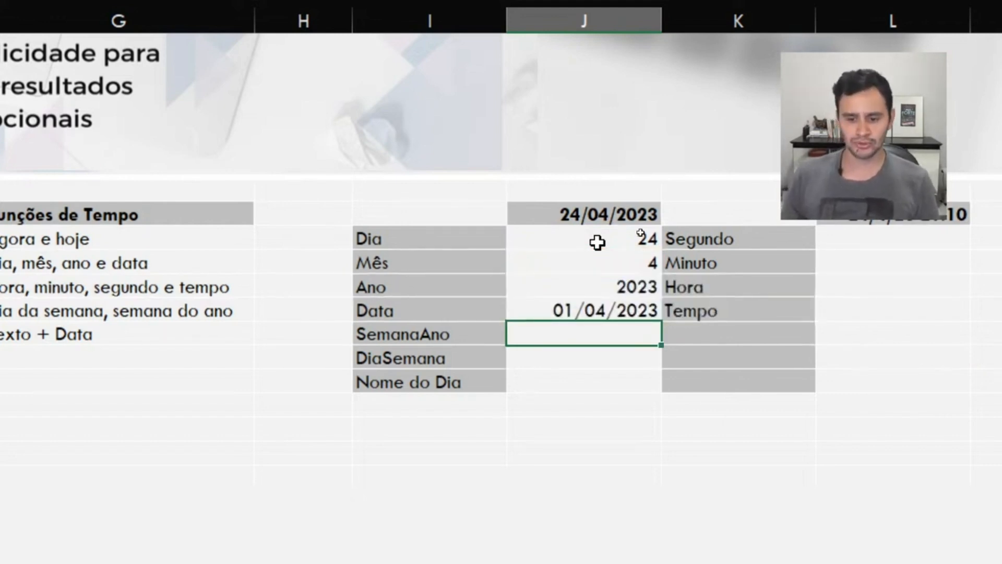
Set the reference date in J11 to 10/05/2023 and check the month, year and date results below it
click(598, 210)
text(10/0)
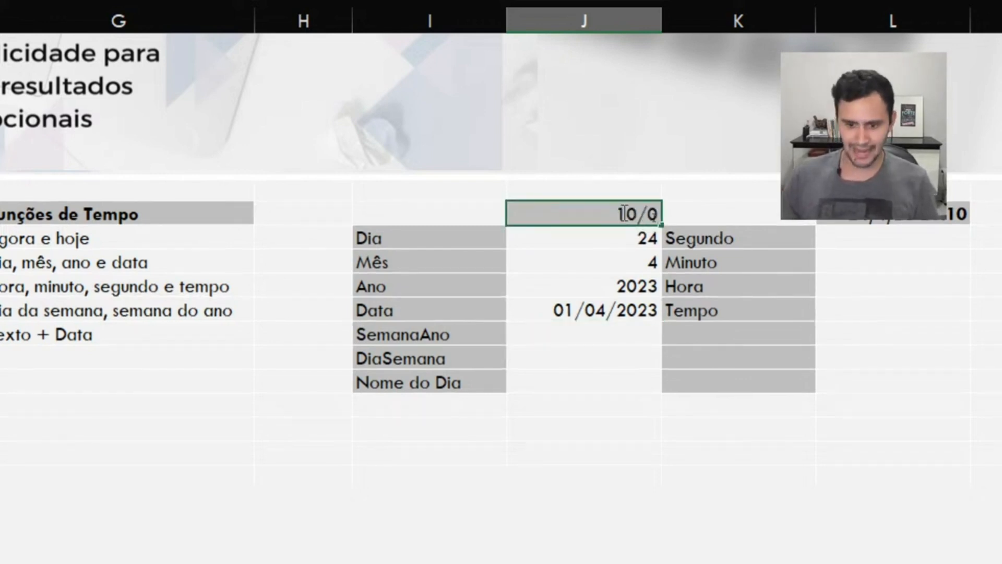
text(5/2002)
key(BackSpace)
key(BackSpace)
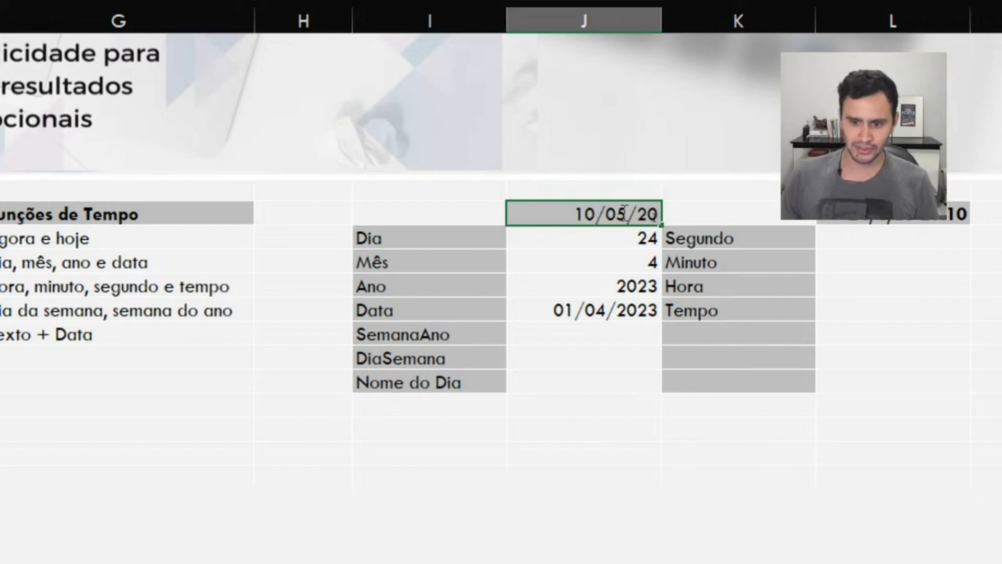
text(23)
key(BackSpace)
text(3)
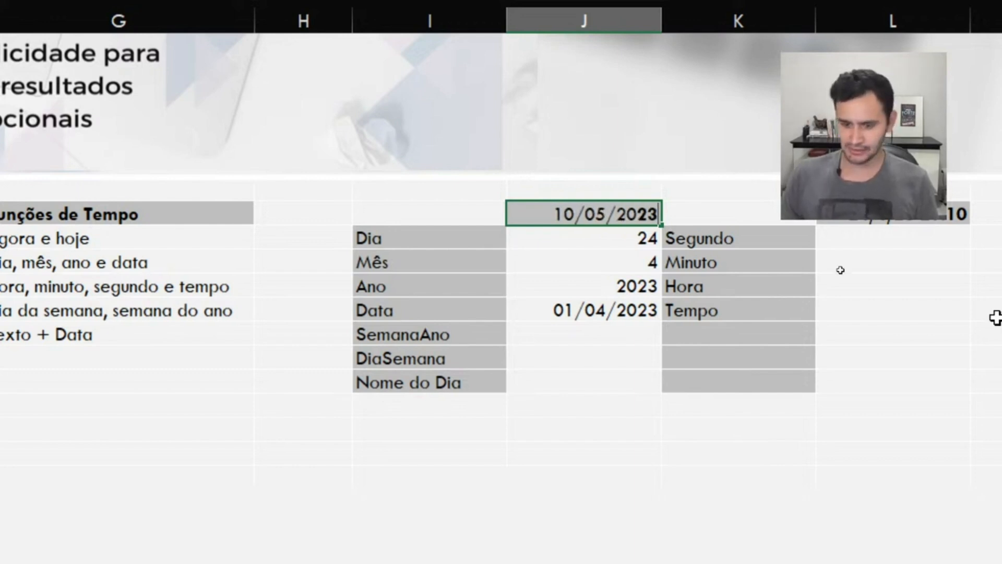
key(Return)
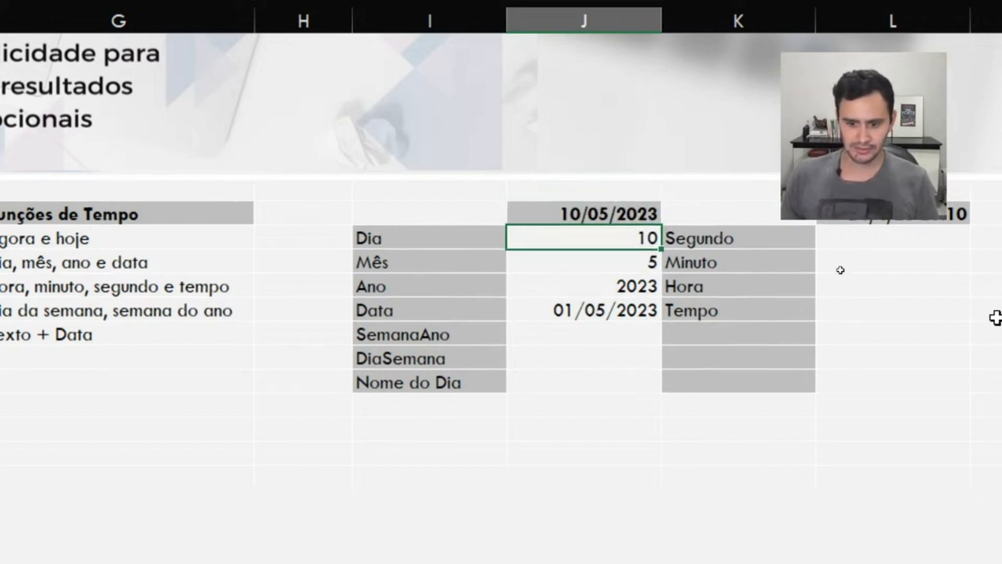
click(580, 262)
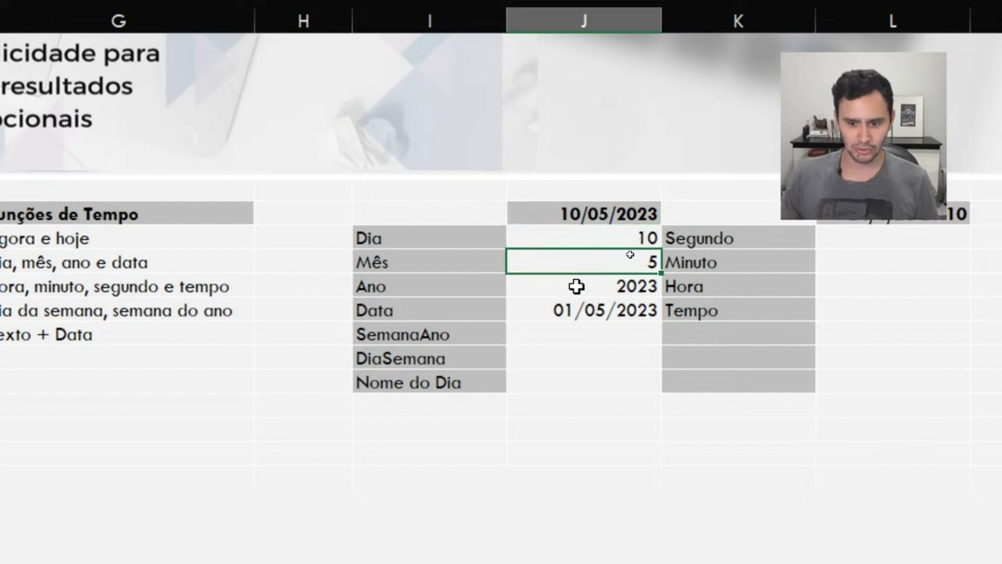
click(577, 286)
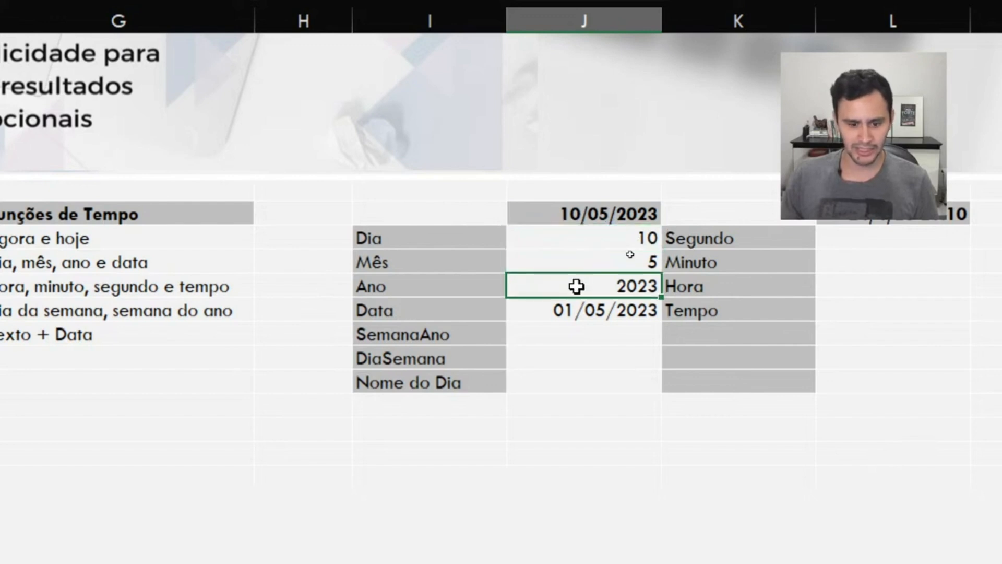
click(581, 312)
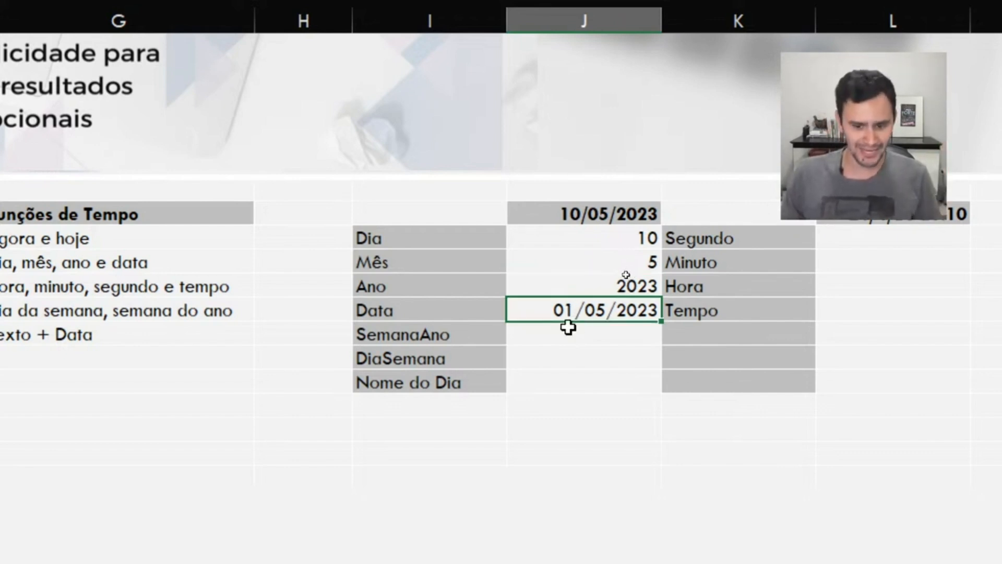
Enter =NÚMSEMANA(J11) in J16, beside SemanaAno, to get the week number of the date in J11
click(568, 335)
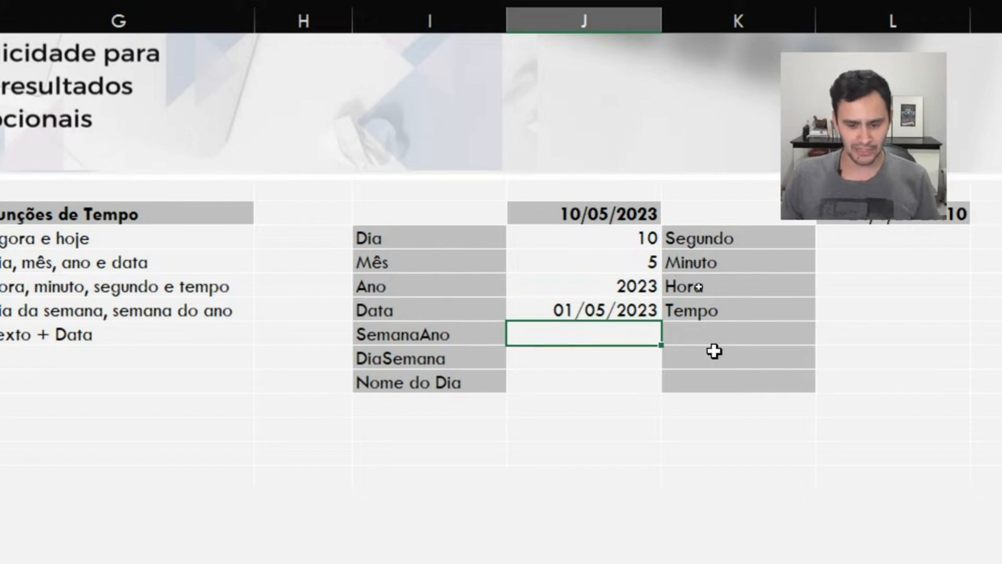
text(=)
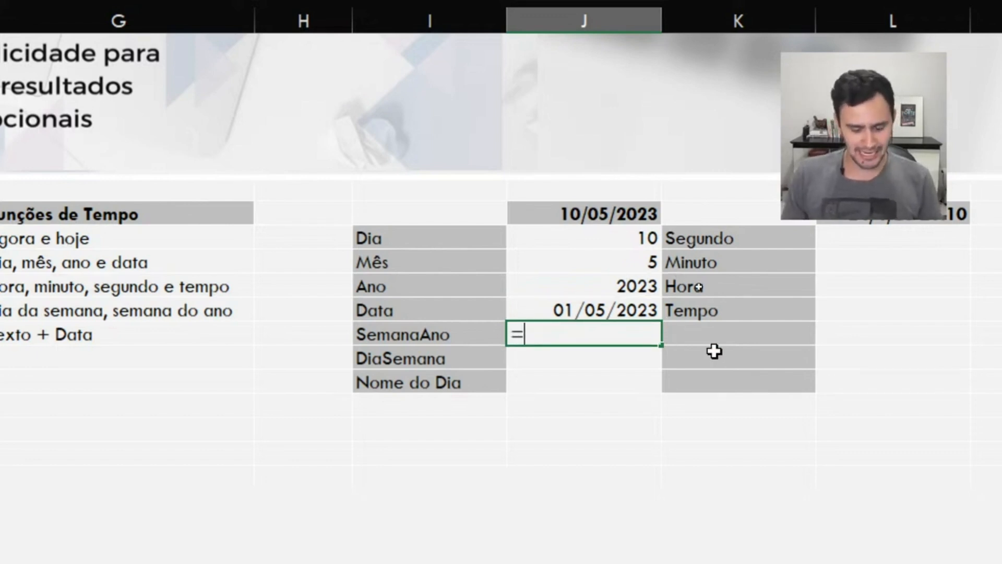
text(seman)
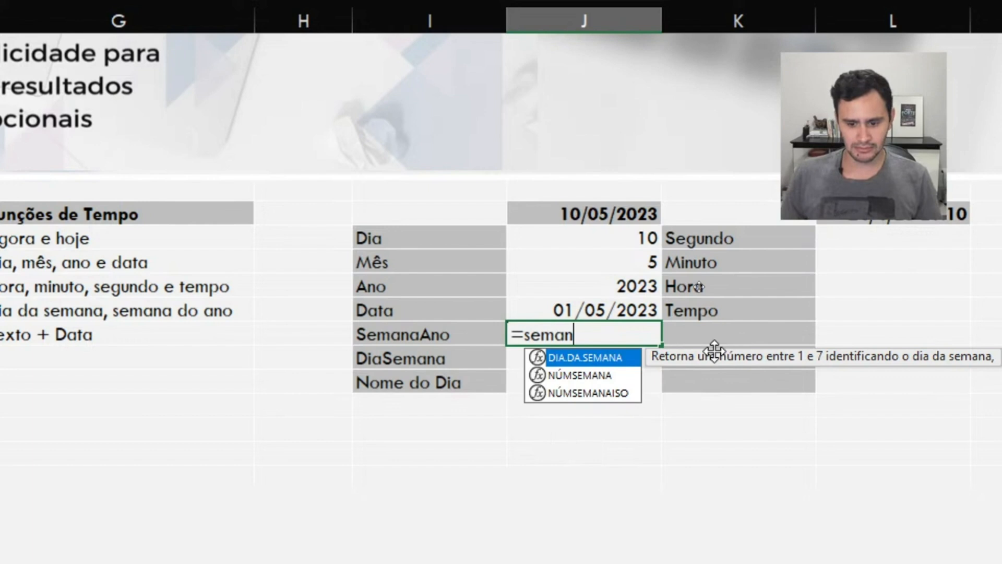
key(Down)
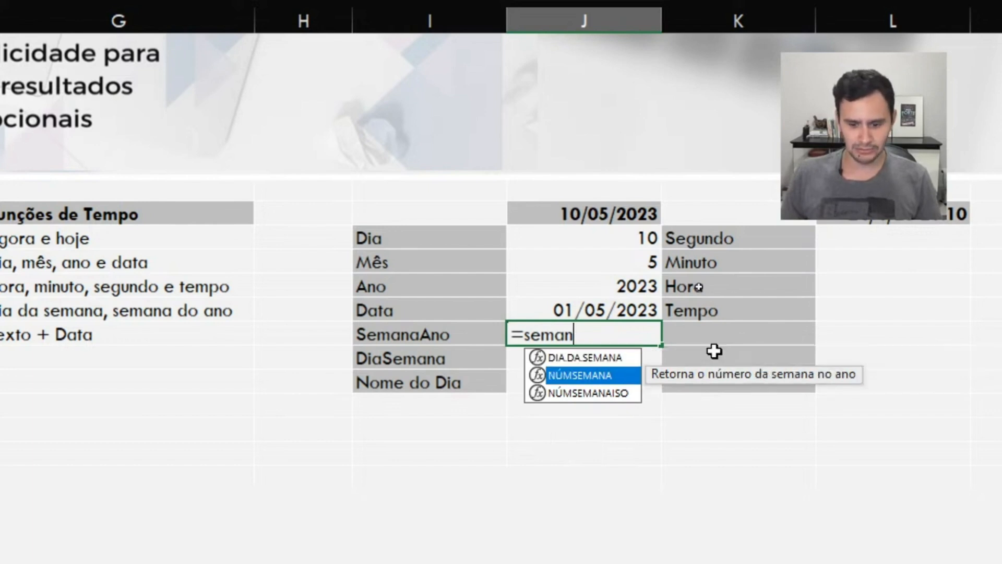
key(Tab)
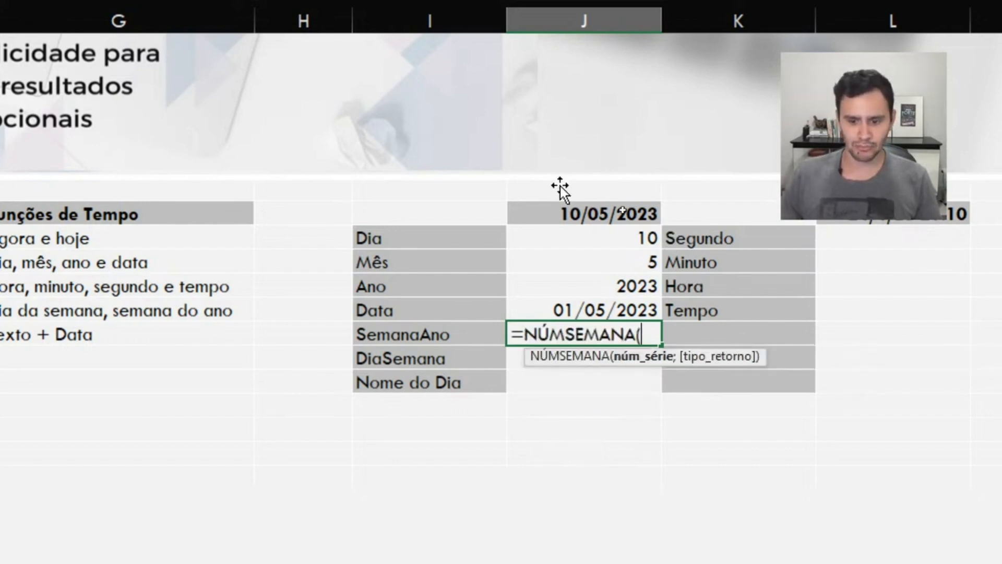
click(569, 202)
text())
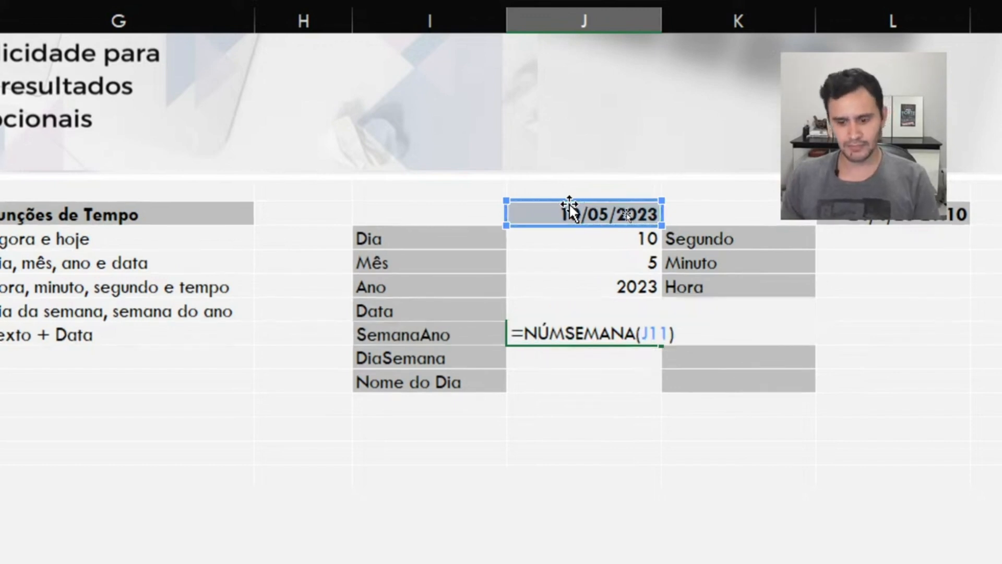
key(Return)
key(Up)
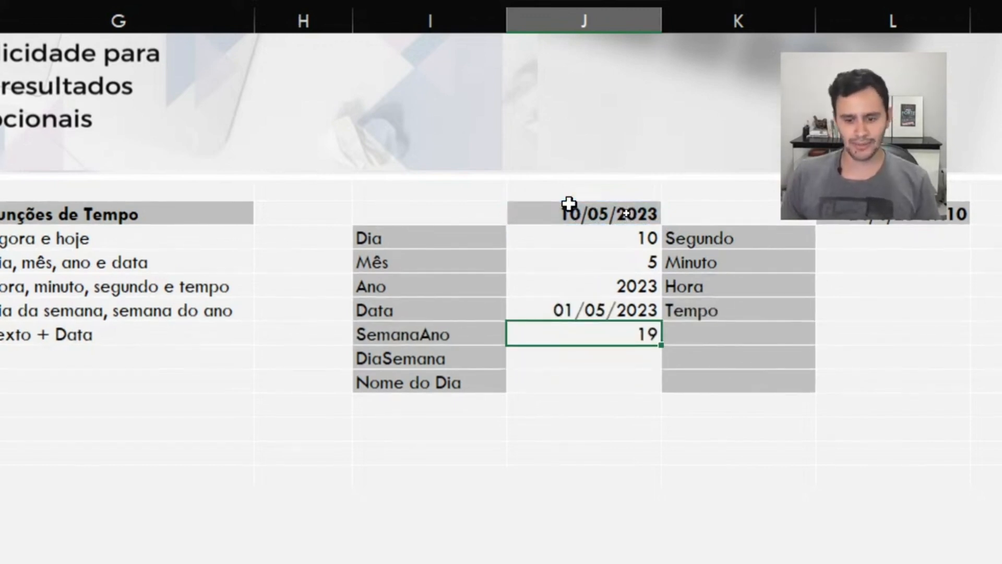
Enter =DIA.DA.SEMANA(J11) in J17, beside DiaSemana, to get the weekday number of the date
key(Down)
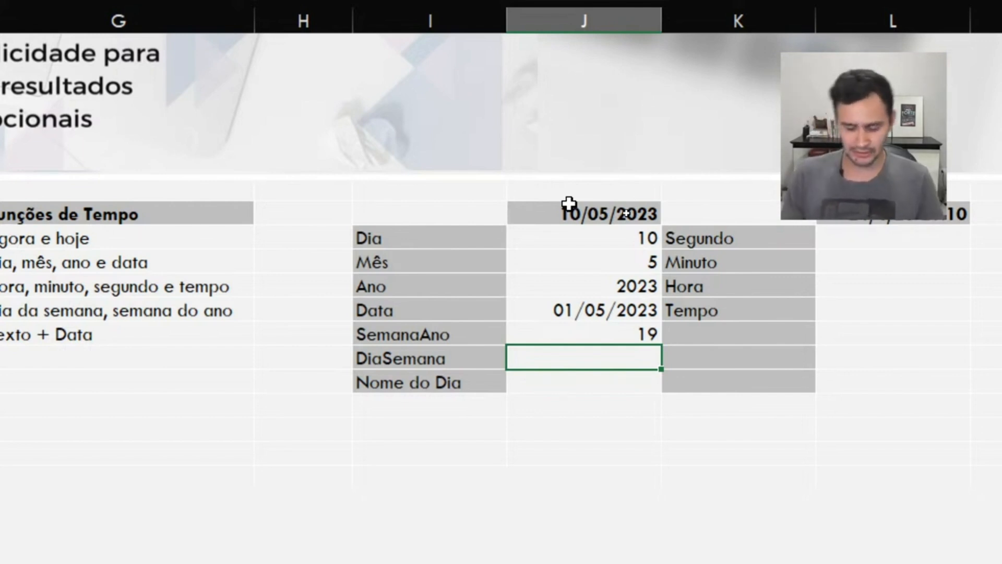
text(=dia.da)
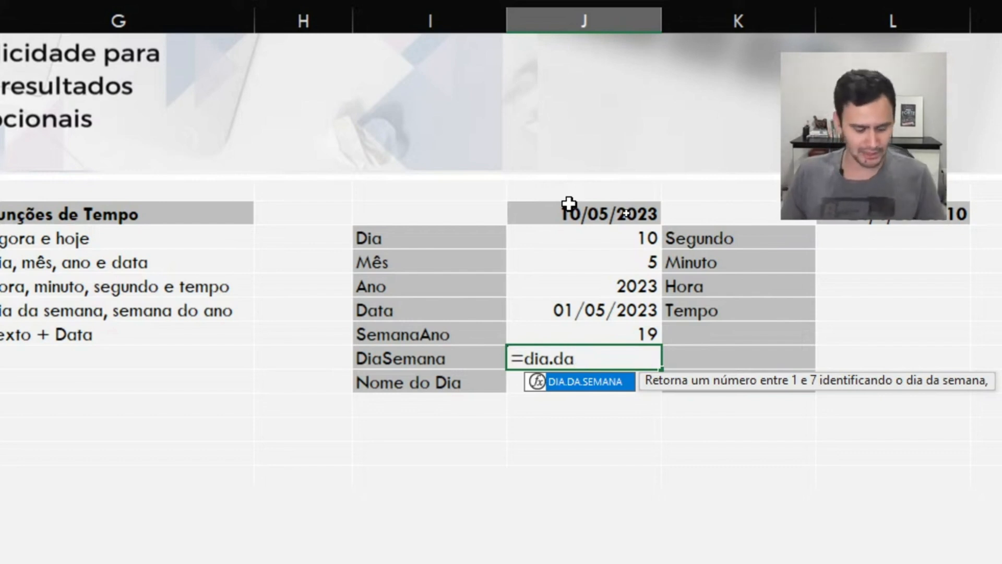
key(Tab)
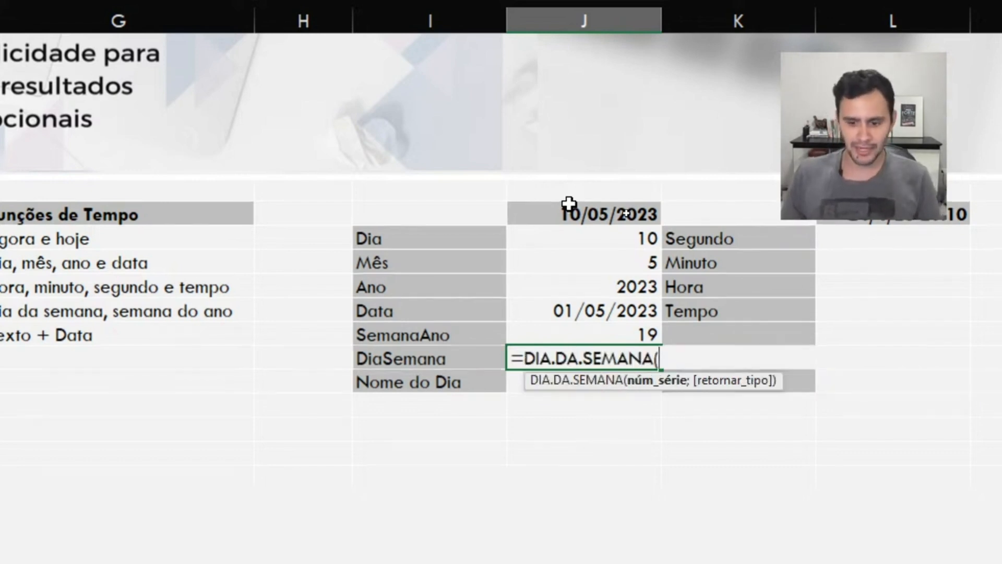
click(600, 210)
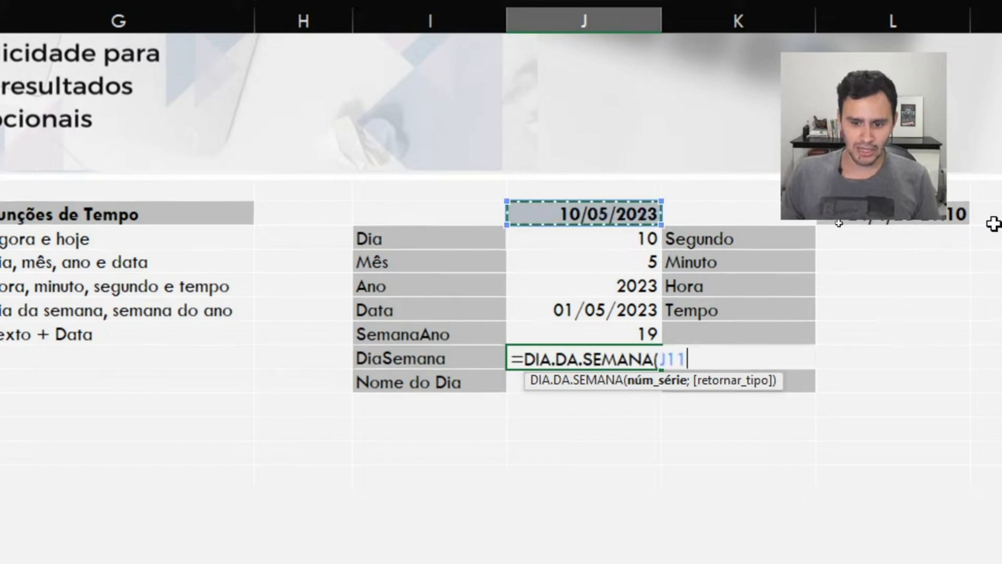
text())
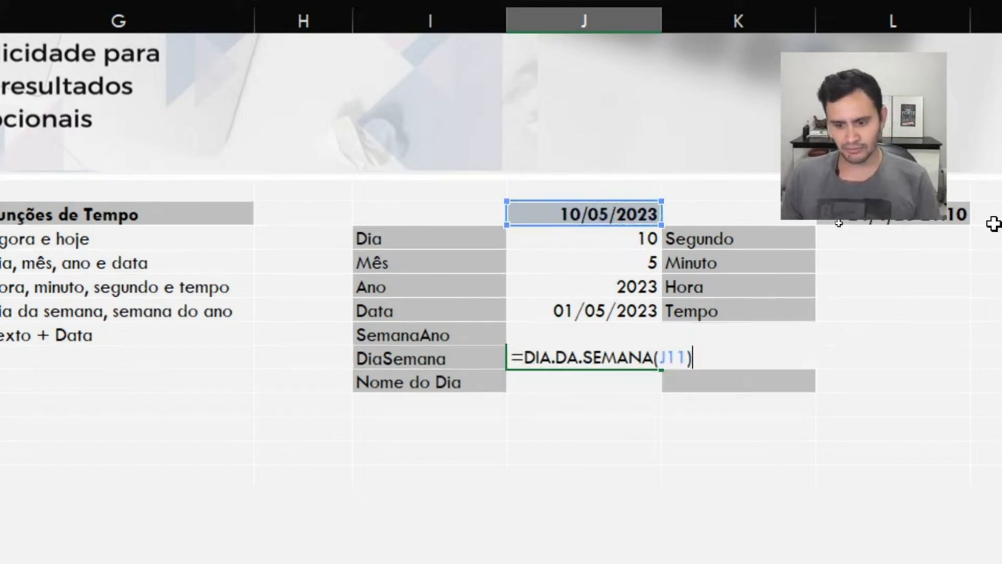
key(Return)
key(Up)
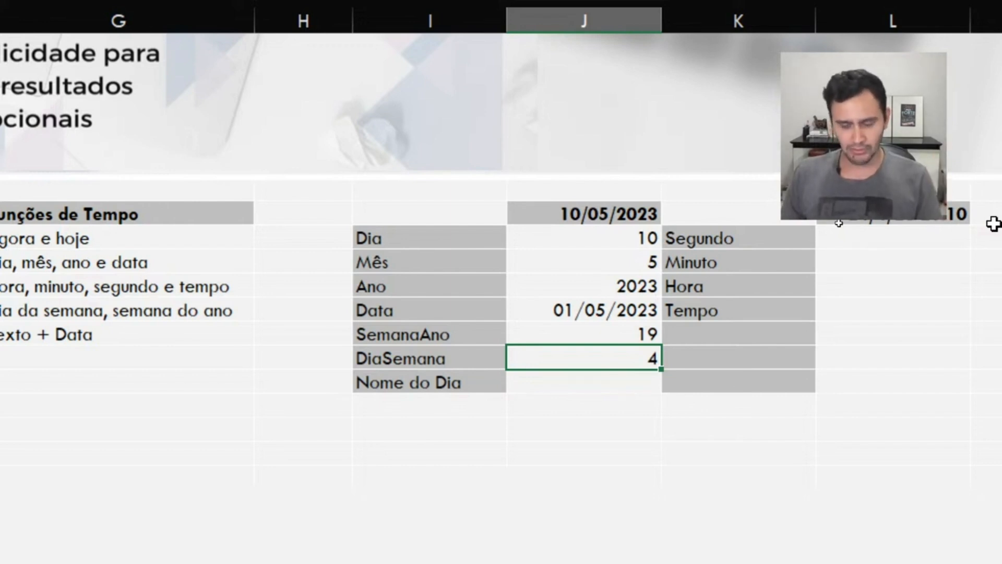
key(Down)
key(Up)
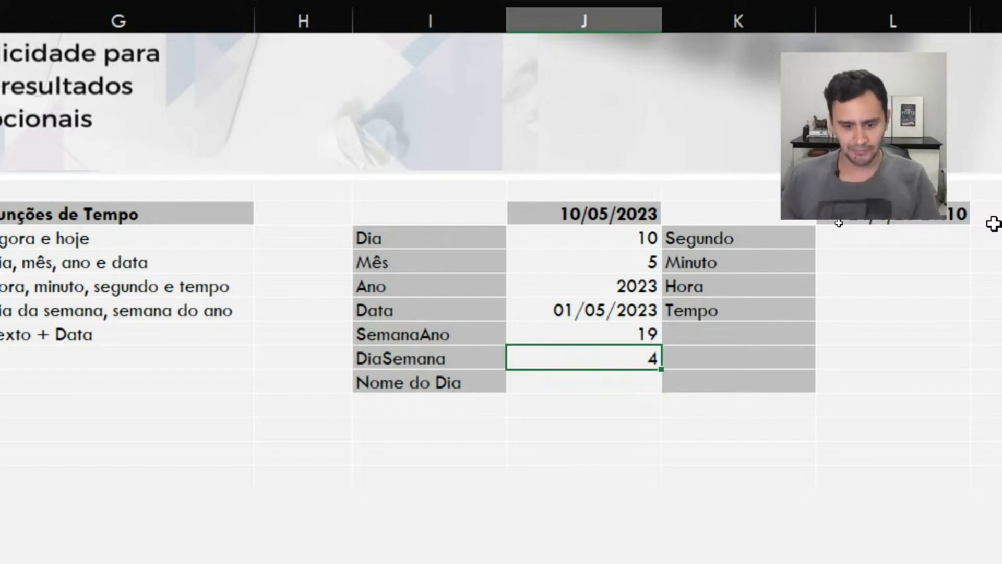
key(Down)
key(Up)
key(Down)
key(Up)
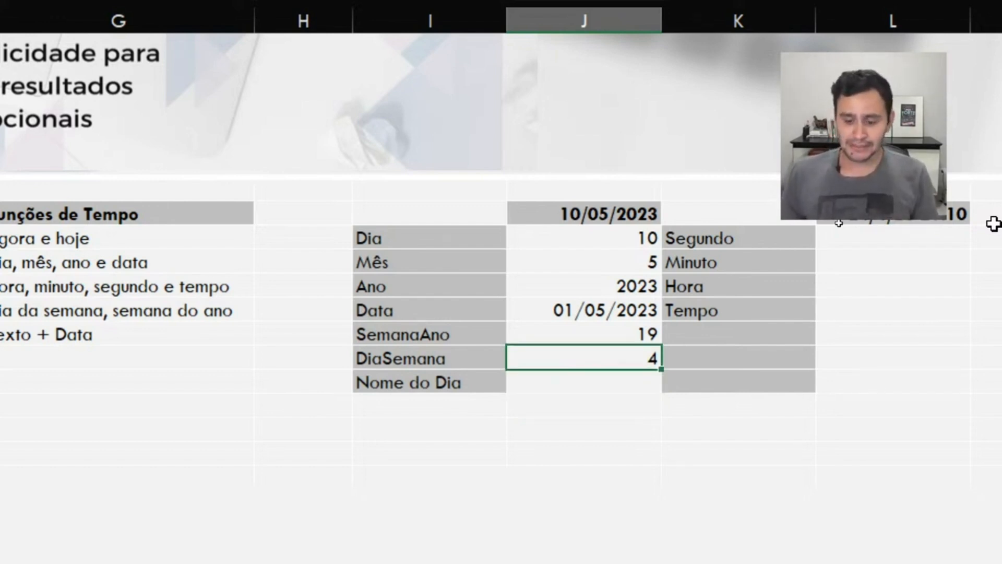
key(Down)
key(Up)
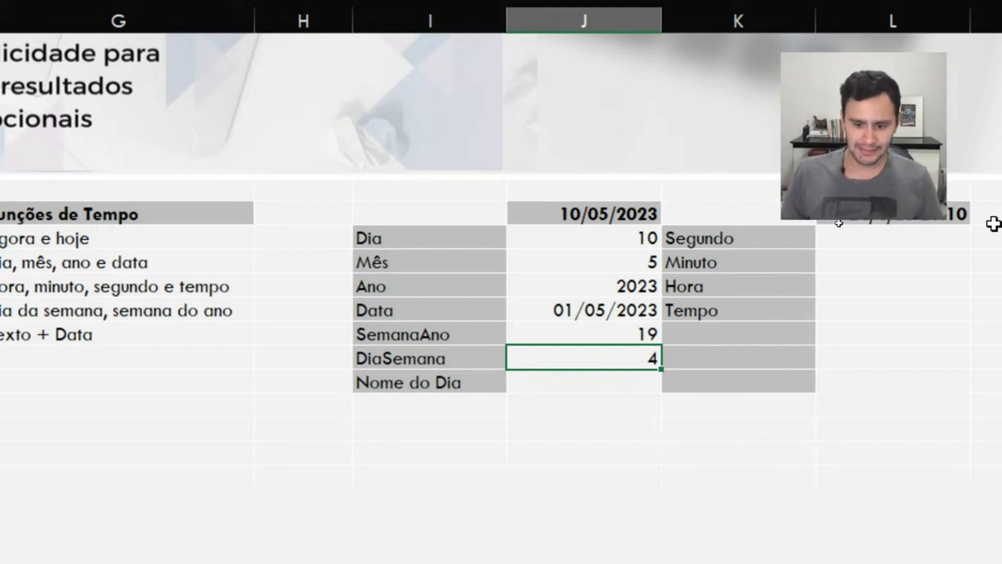
Enter =TEXTO(J11;"DDDD") in J18, beside Nome do Dia, to get the full weekday name
key(Down)
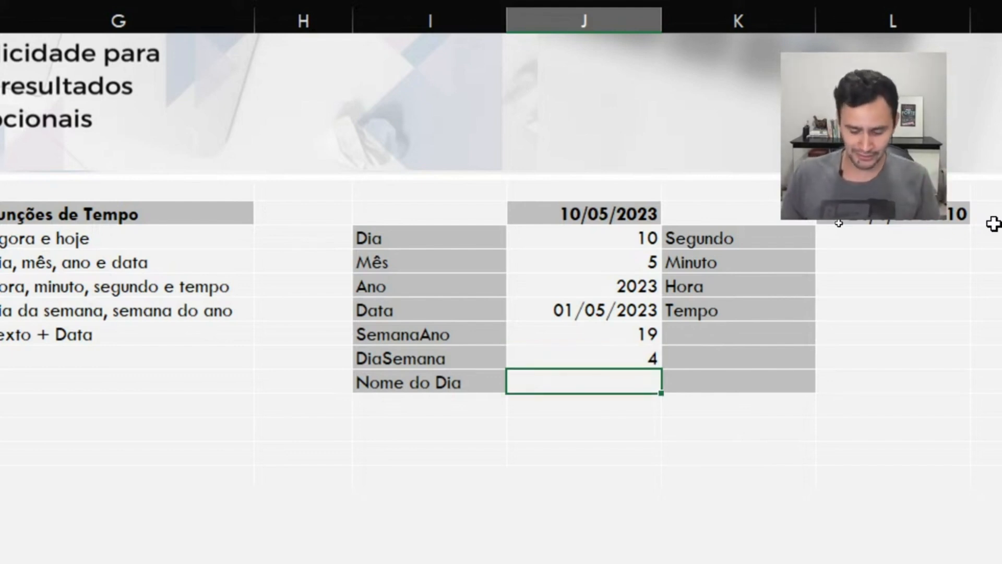
text(=texto9)
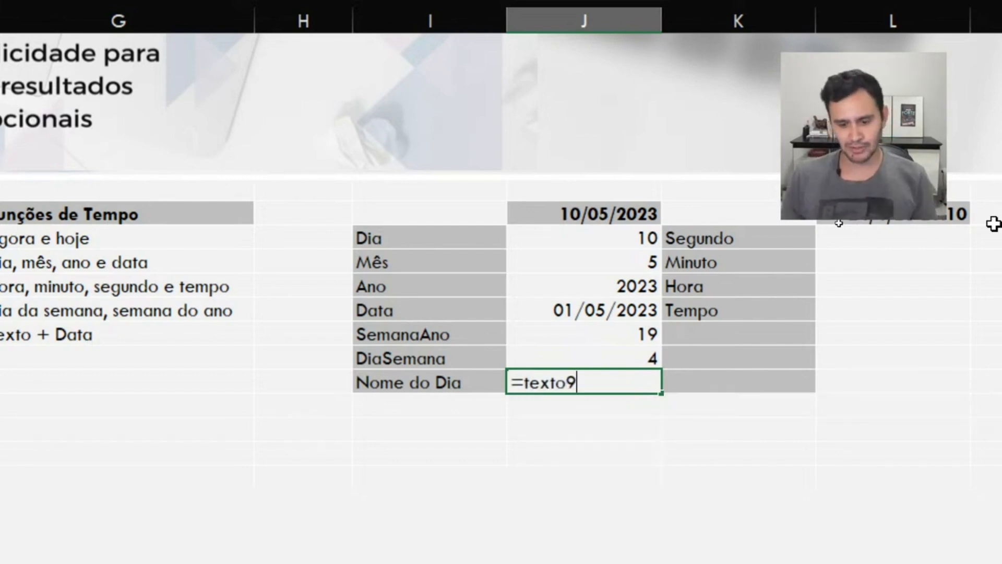
key(BackSpace)
text(()
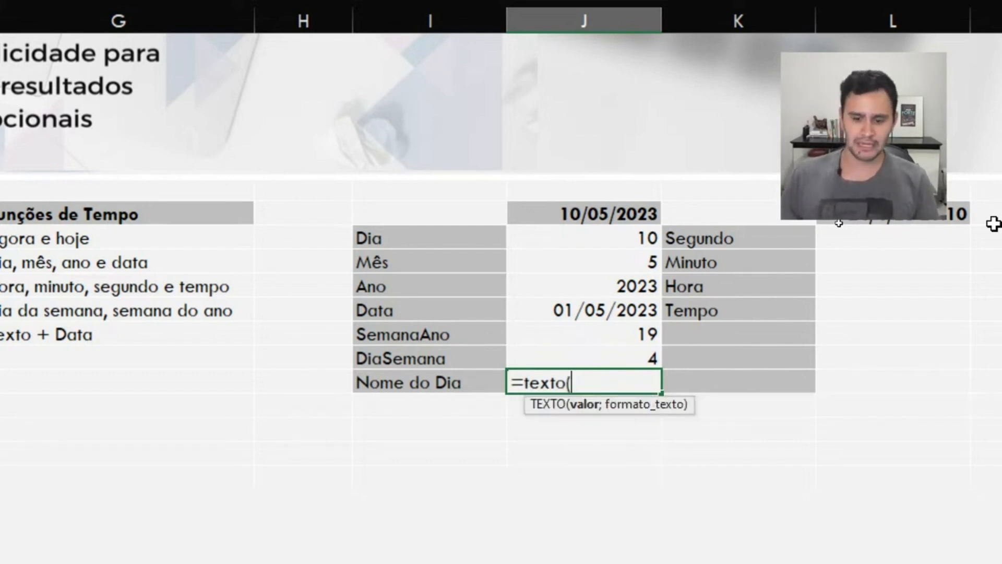
click(549, 213)
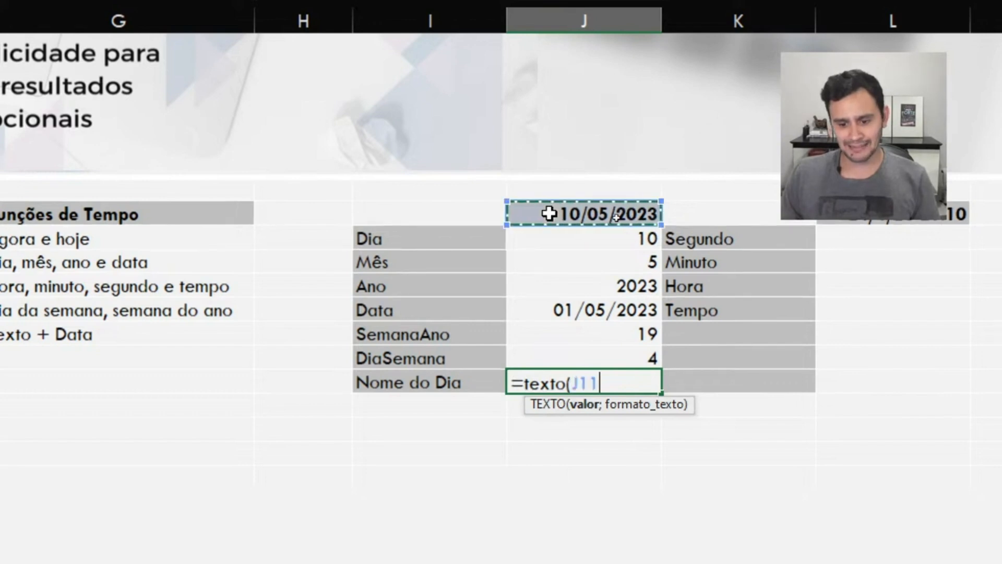
text(;)
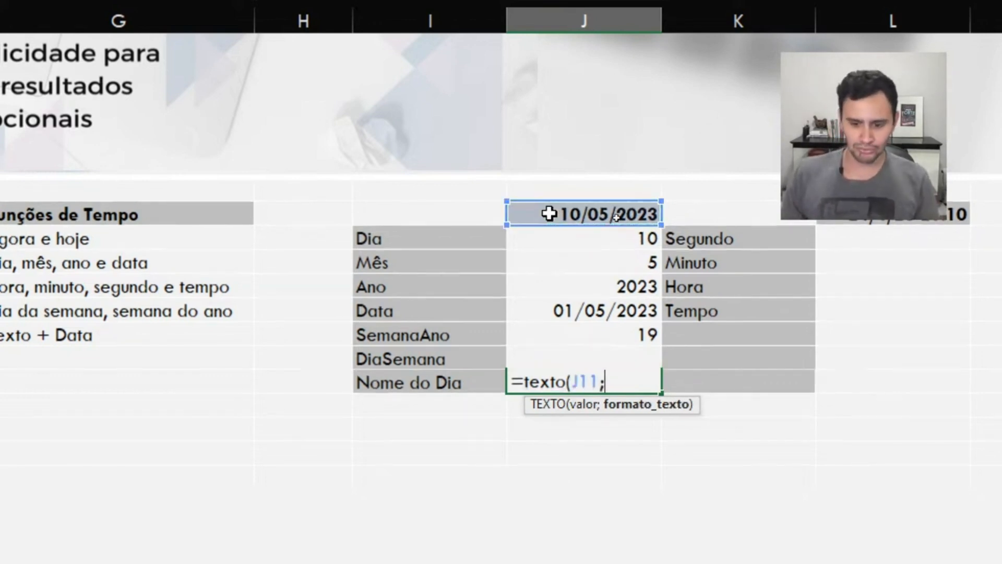
text(")
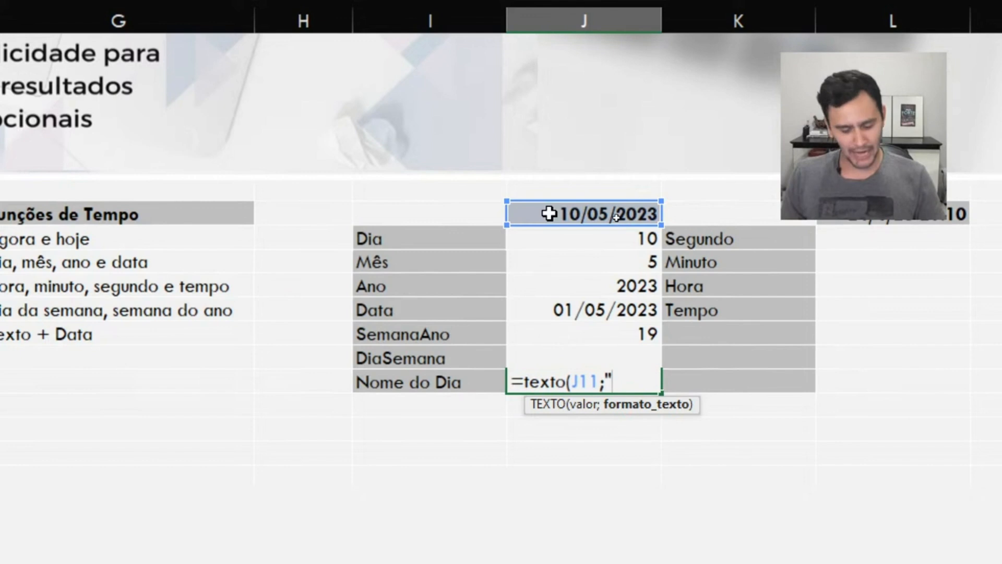
text(DDD)
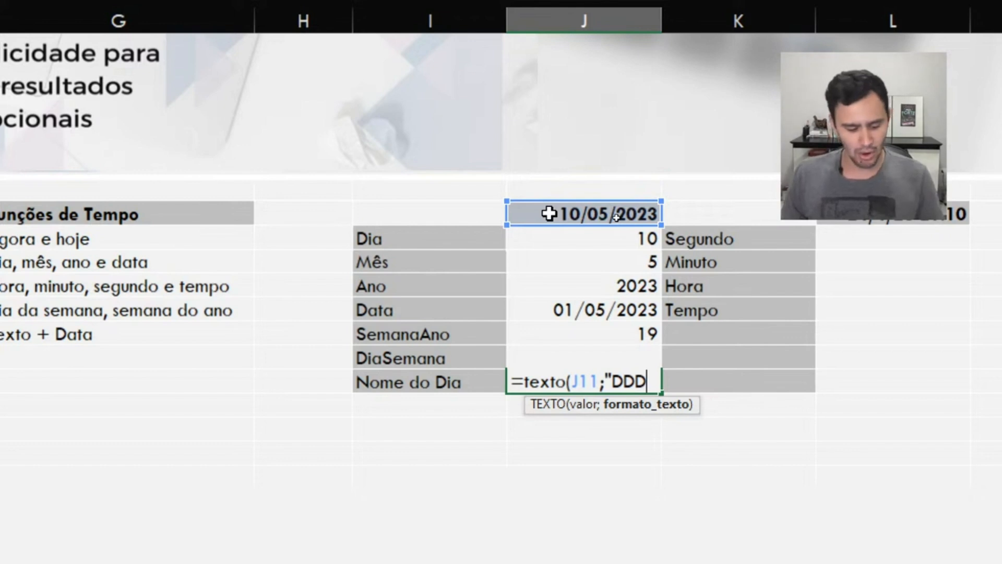
text(D)
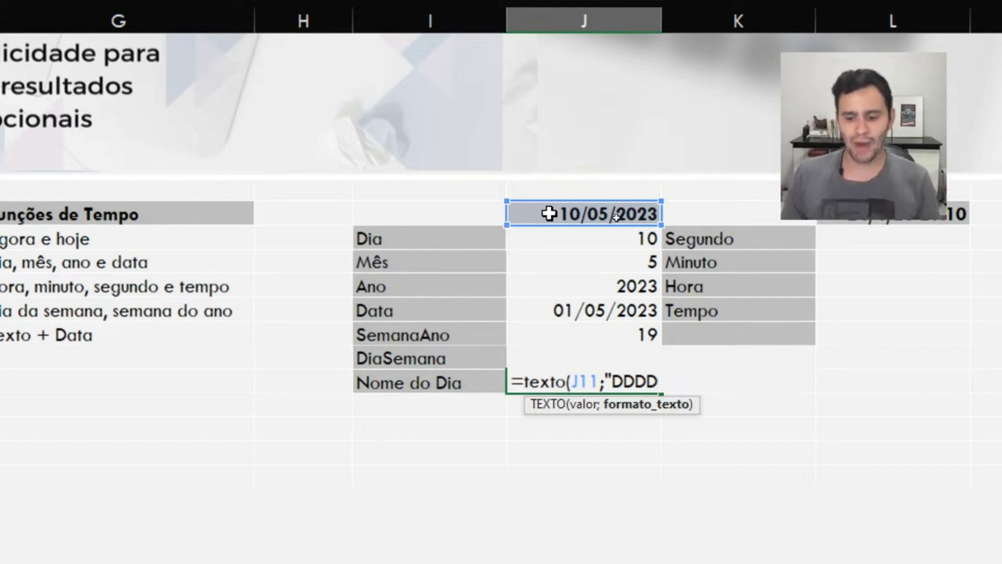
text(")
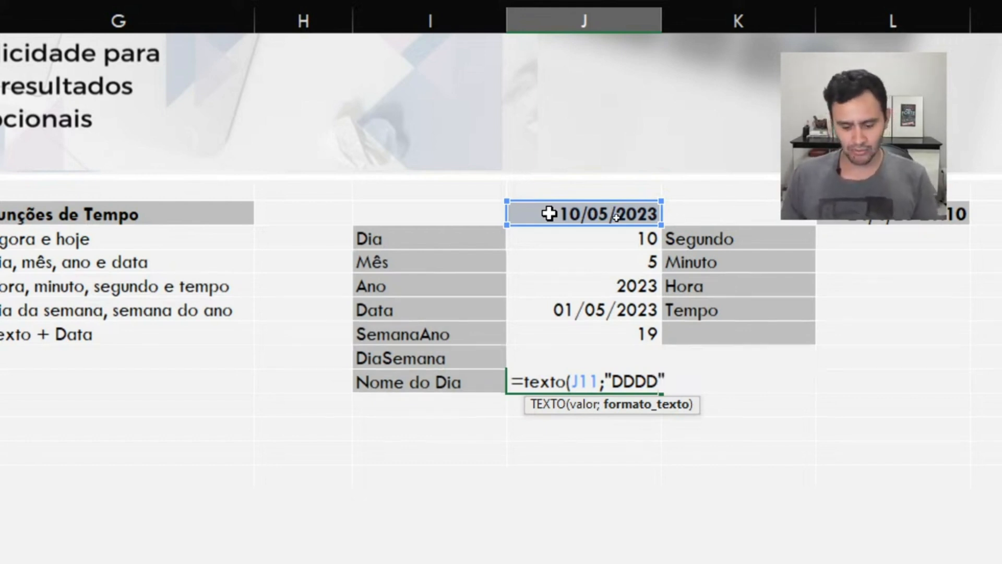
text())
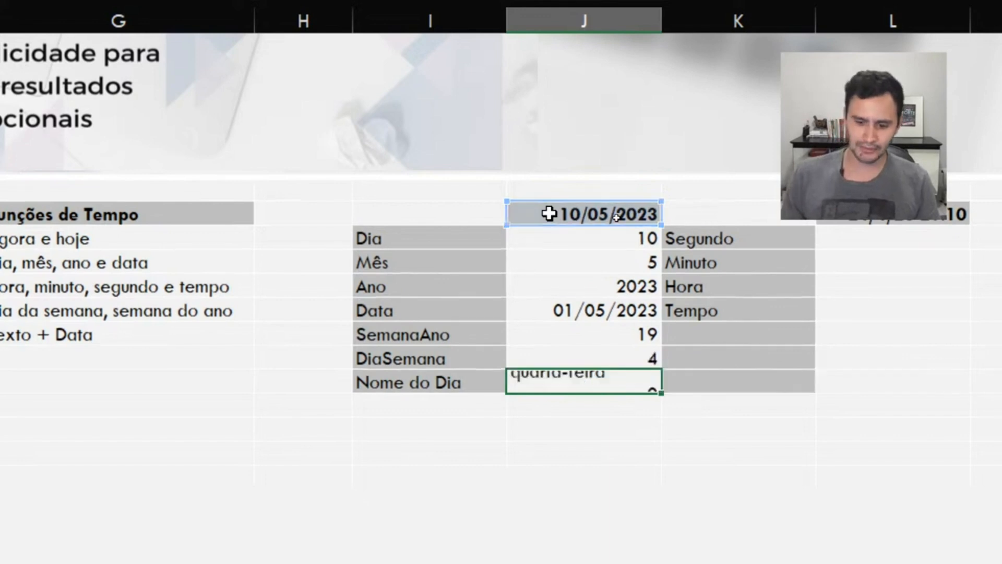
key(Return)
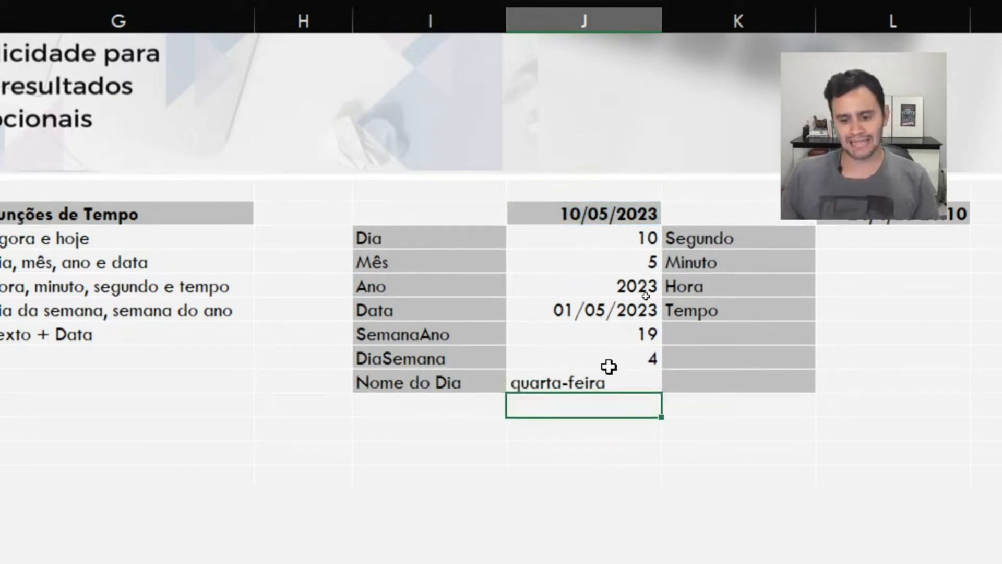
click(605, 384)
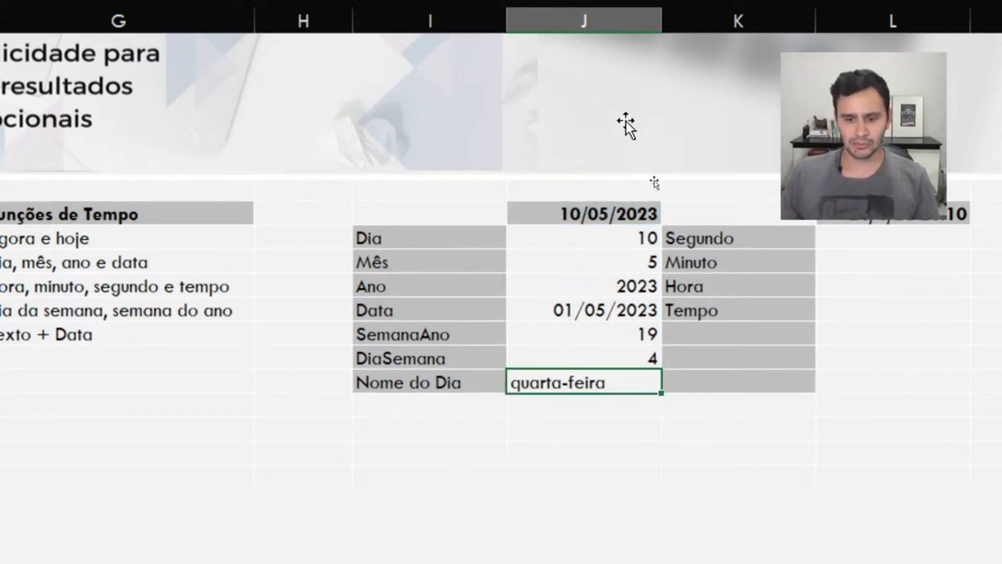
Change the reference date in J11 to 11/05/2023
click(604, 214)
text(11/)
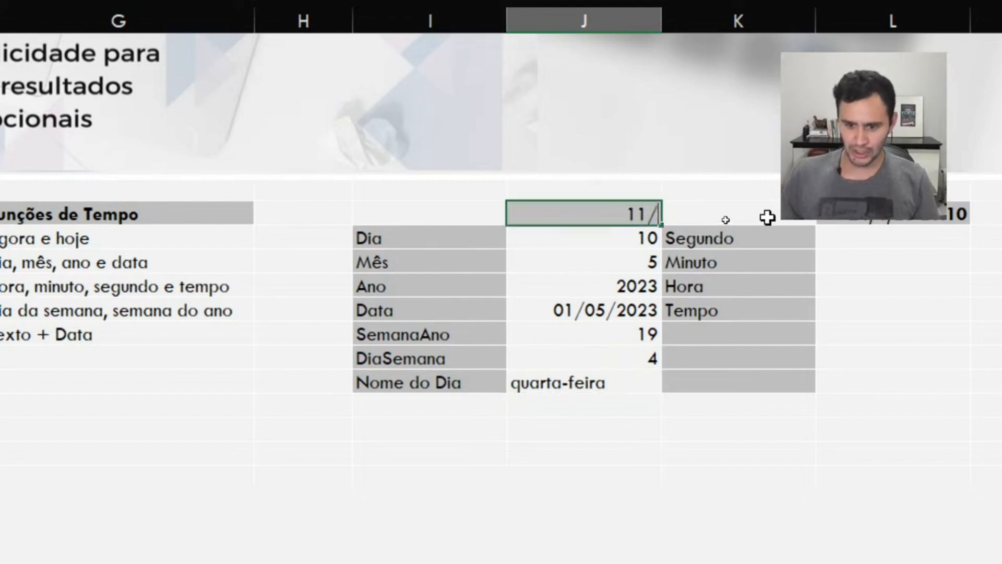
text(05/2023)
key(Return)
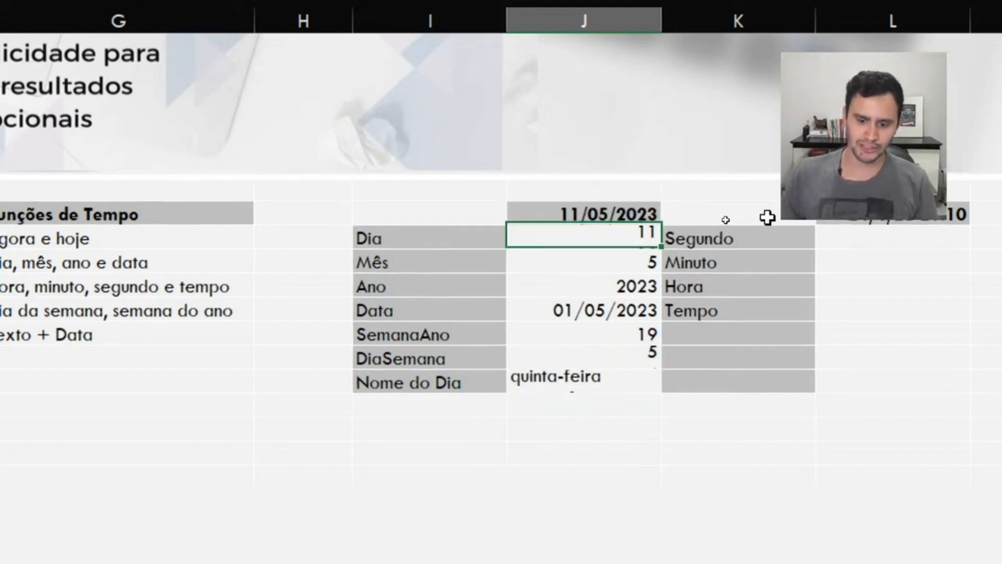
Wrap the TEXTO formula beside Nome do Dia in MAIÚSCULA, giving =MAIÚSCULA(TEXTO(J11;"DDDD")) in J18
key(Down)
key(Down)
key(Down)
key(Down)
key(Down)
key(Down)
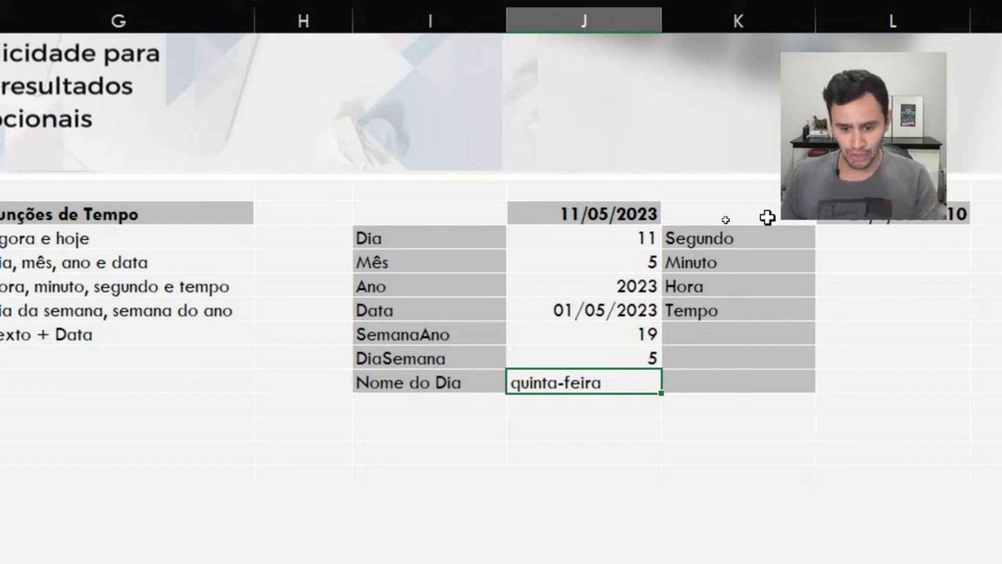
key(F2)
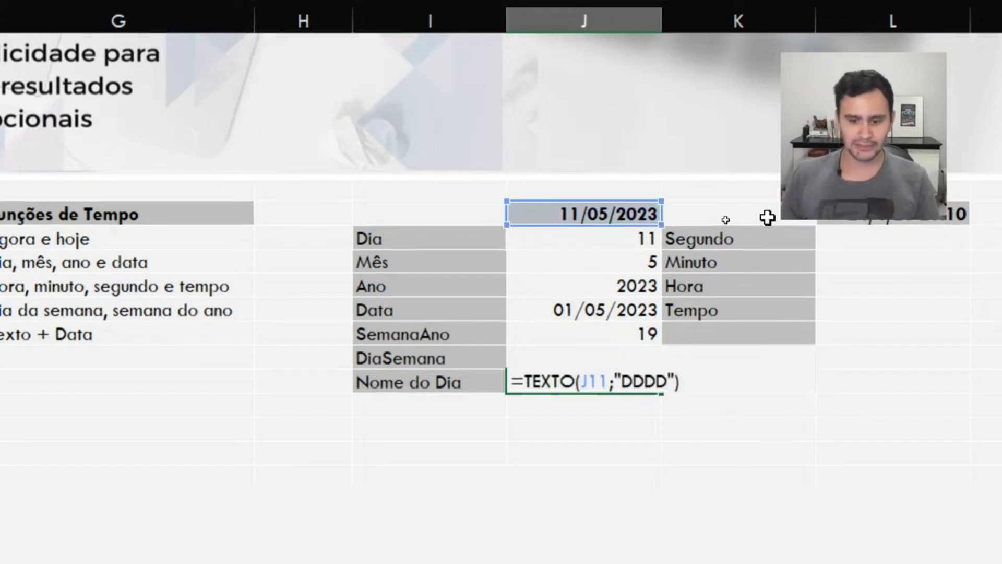
click(524, 379)
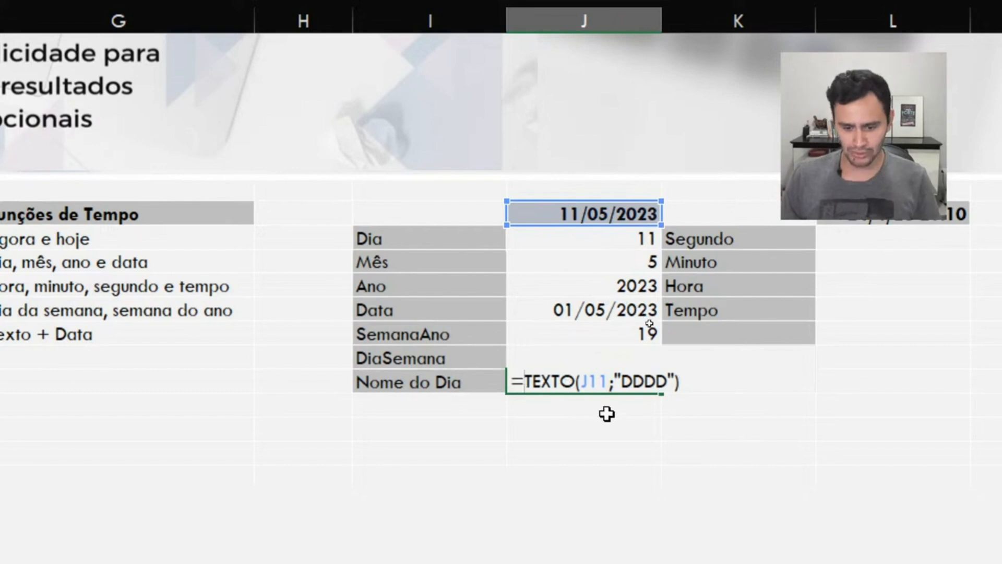
text(mai)
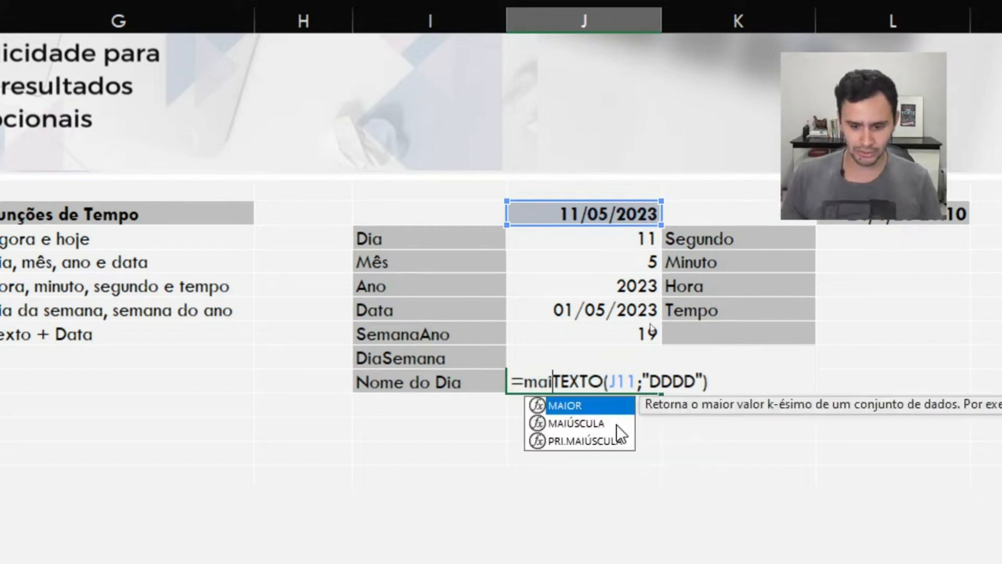
double_click(617, 424)
key(Return)
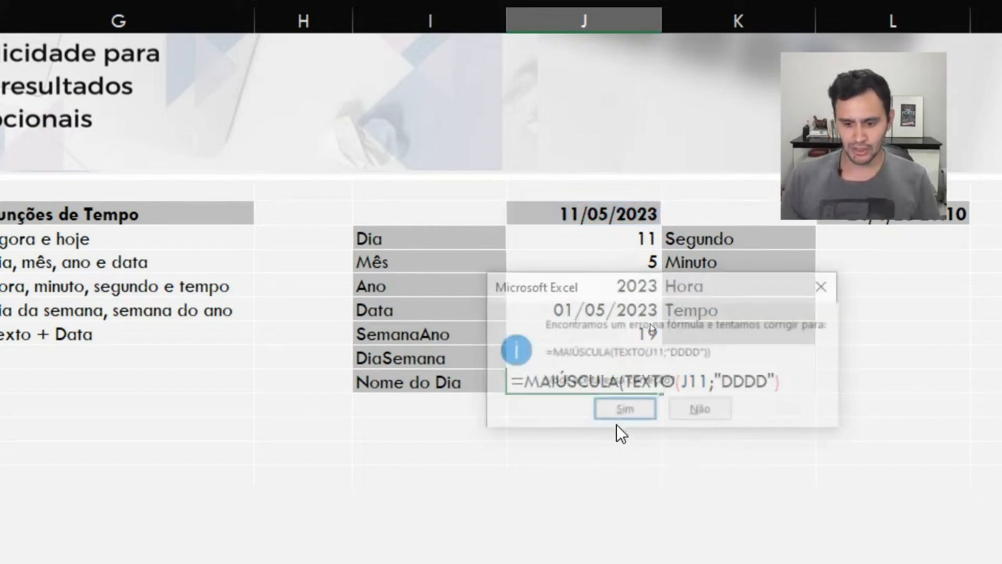
key(Return)
key(Up)
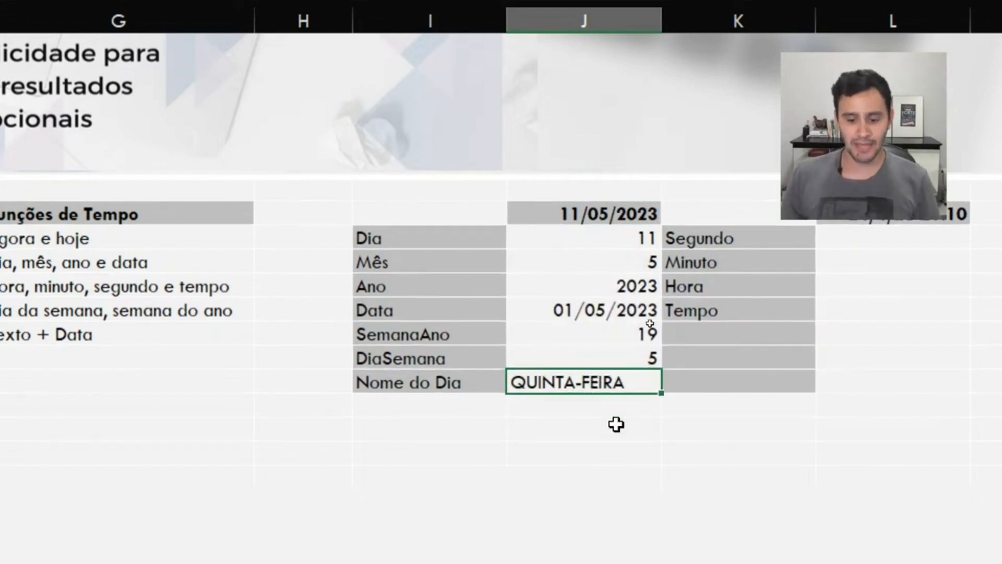
Shorten the format code in the J18 formula to "DDD" to get the abbreviated weekday name in capitals
key(F2)
key(Left)
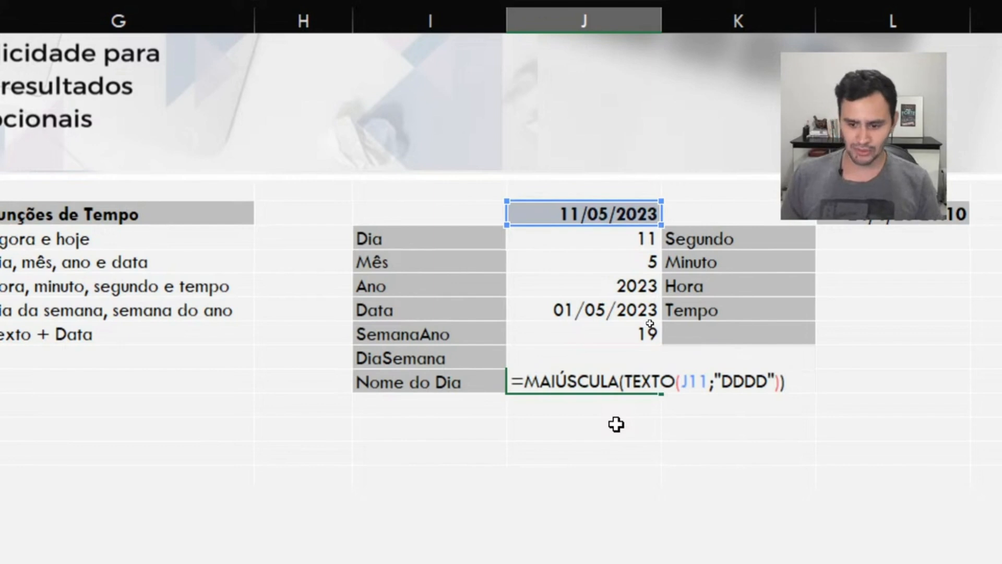
key(Left)
key(BackSpace)
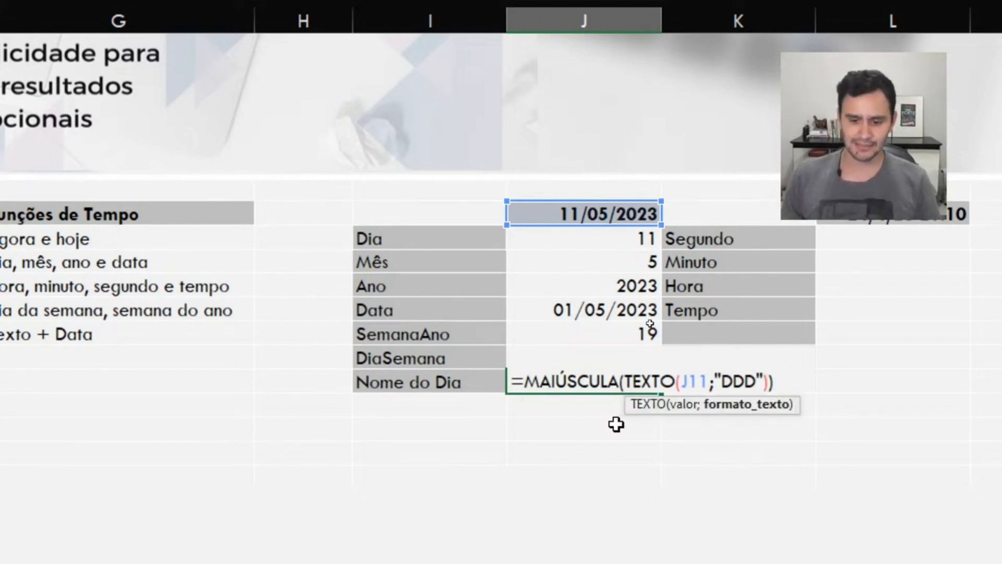
key(ctrl+Return)
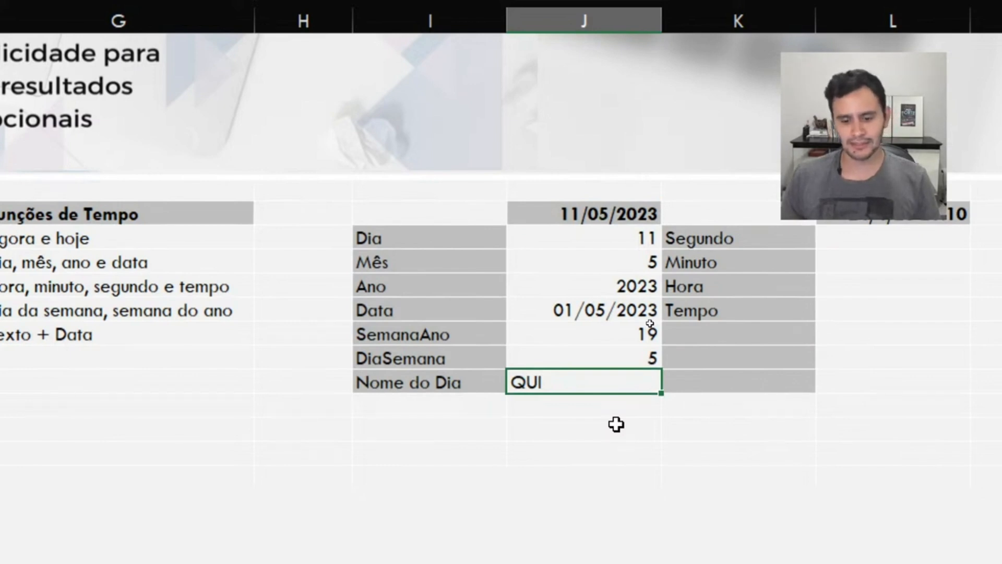
key(Down)
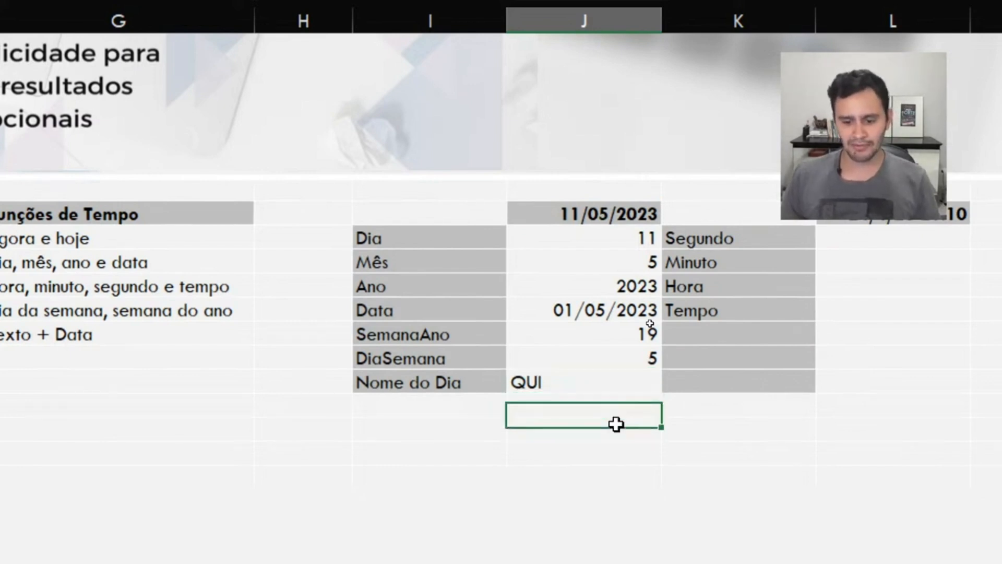
Enter =SEGUNDO(L11) in L12, beside Segundo, to extract the seconds from the date and time in L11
key(Up)
key(Up)
key(Up)
key(Up)
key(Up)
key(Up)
key(Up)
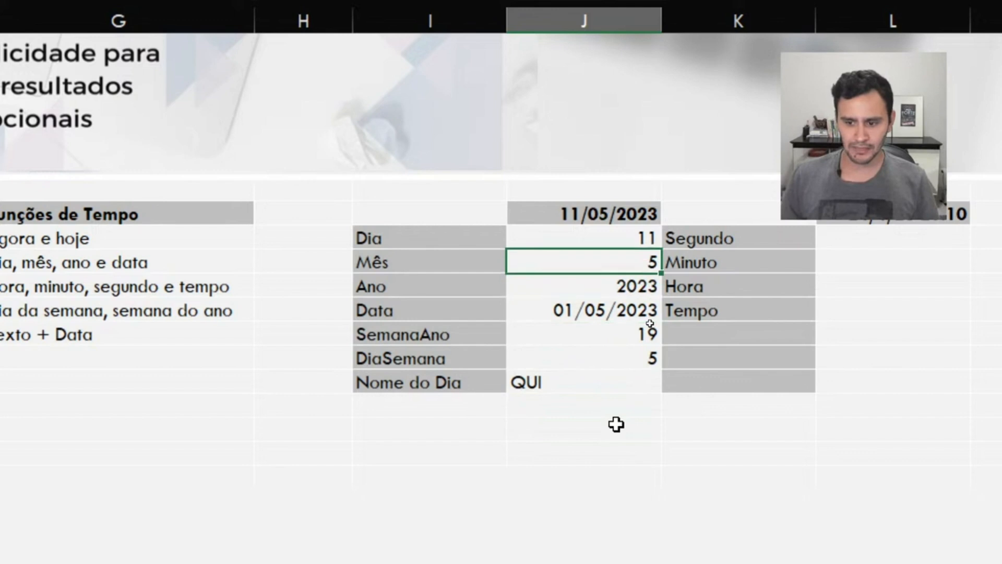
key(Right)
key(Right)
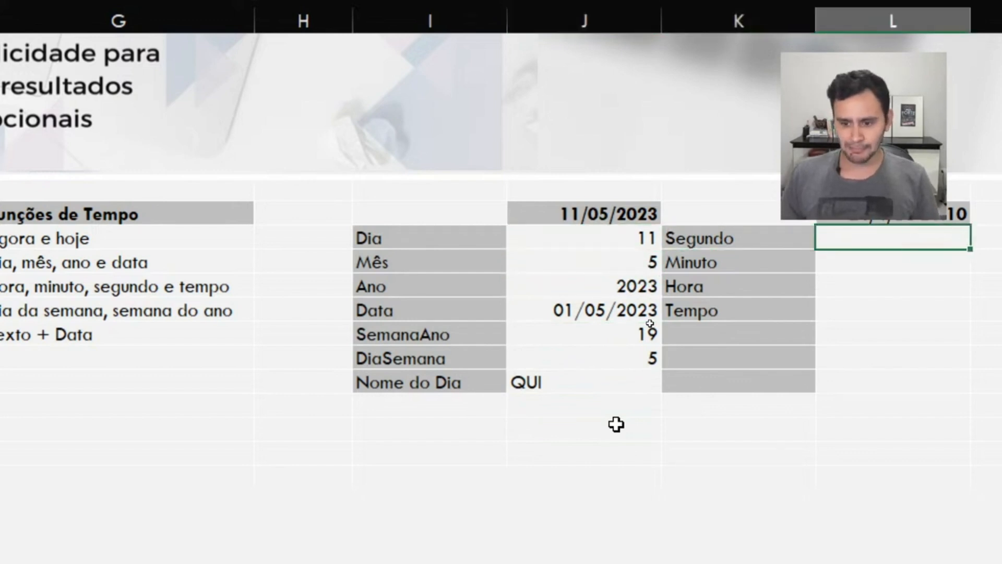
text(=segunfdo)
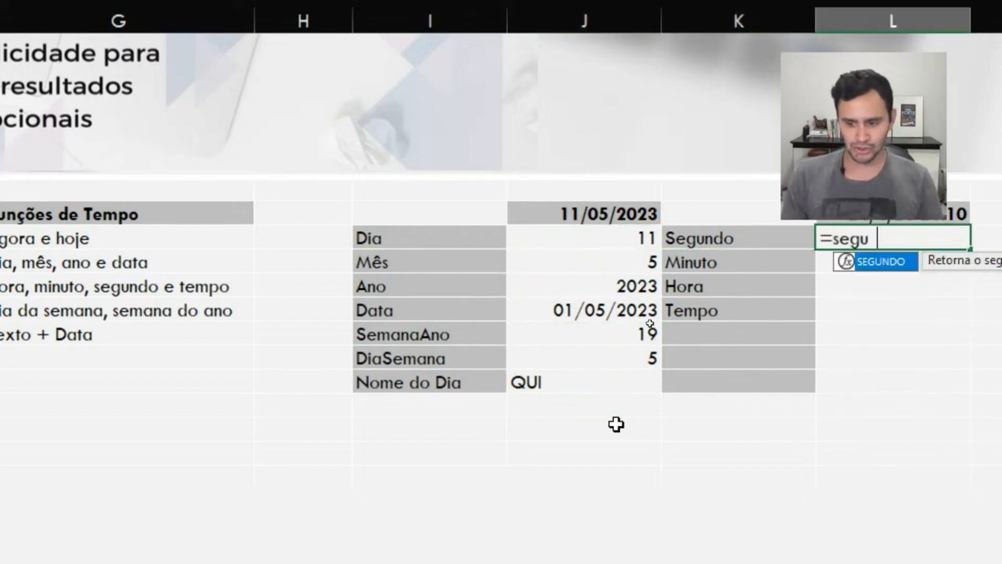
key(BackSpace)
key(BackSpace)
key(BackSpace)
key(Tab)
key(Up)
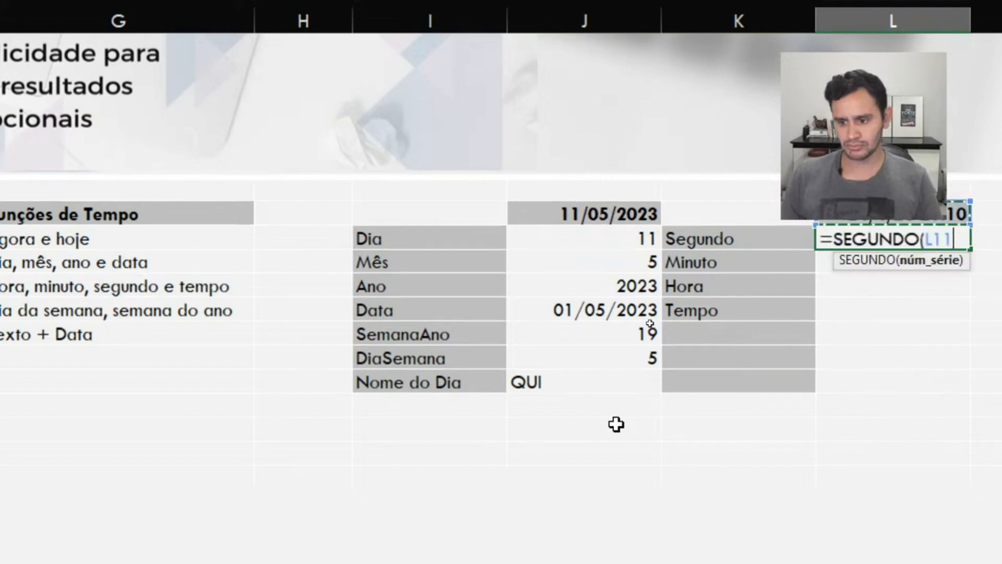
key(Return)
key(Up)
key(Down)
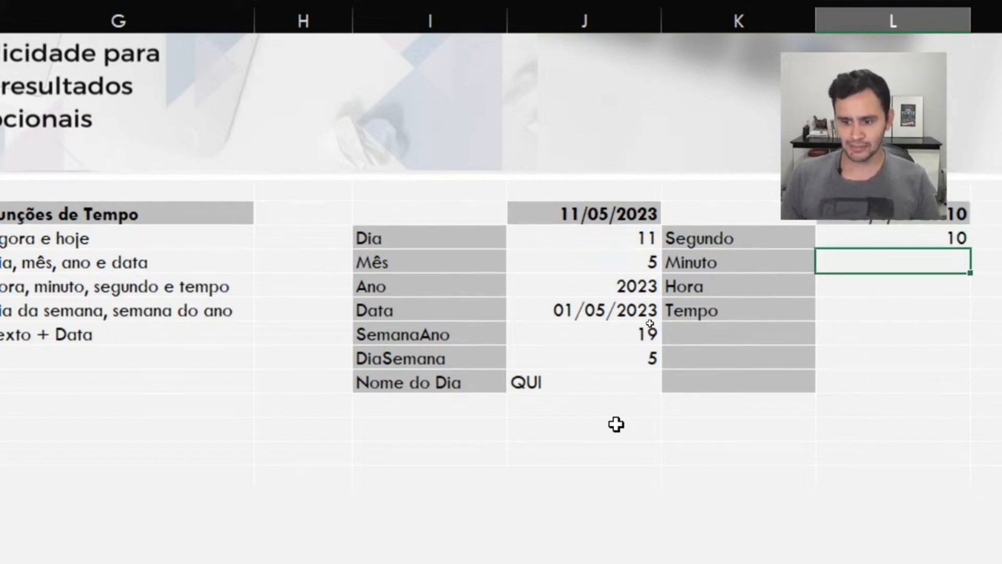
Enter =MINUTO(L11) in L13, beside Minuto, to extract the minutes from the date and time in L11
text(=minu)
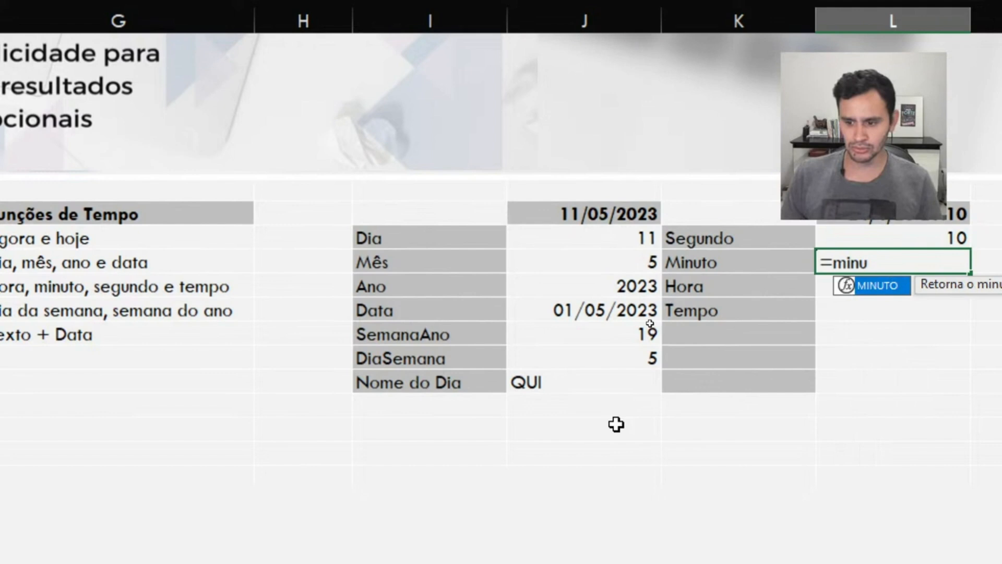
key(Tab)
key(Up)
key(Up)
key(Return)
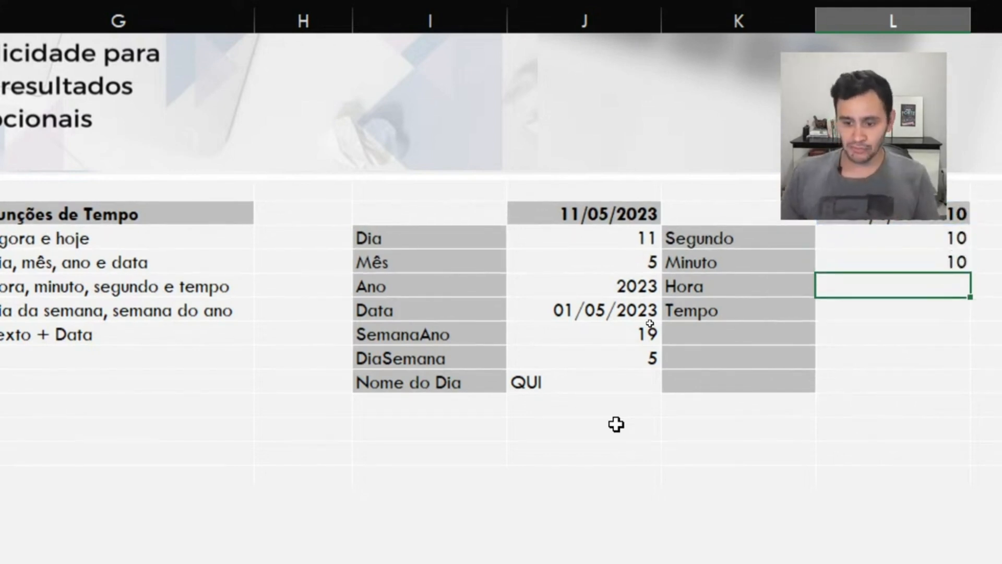
Enter =HORA(L11) in L14, beside Hora, to extract the hour from the date and time in L11
text(=horta)
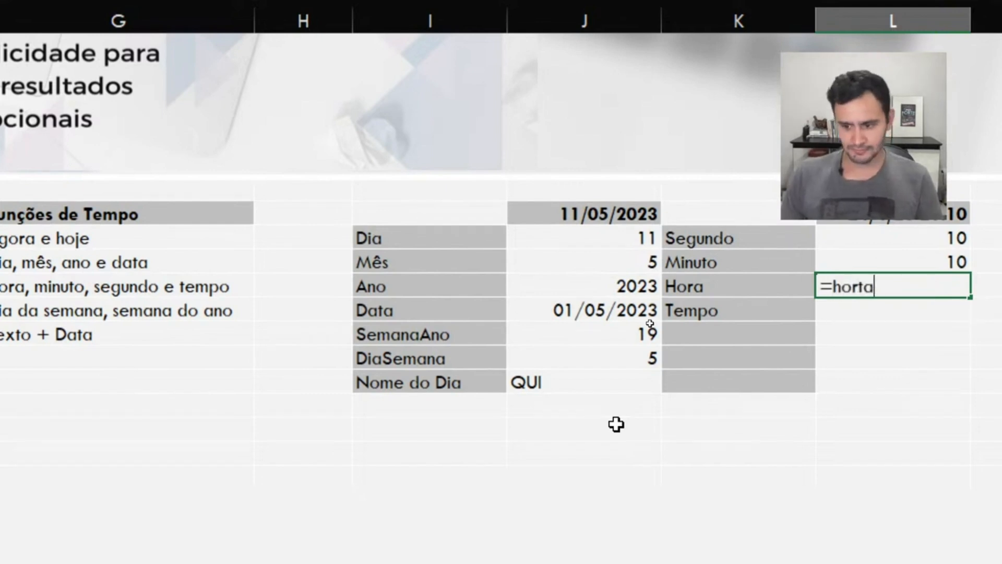
key(BackSpace)
key(BackSpace)
text(a()
key(Up)
key(Up)
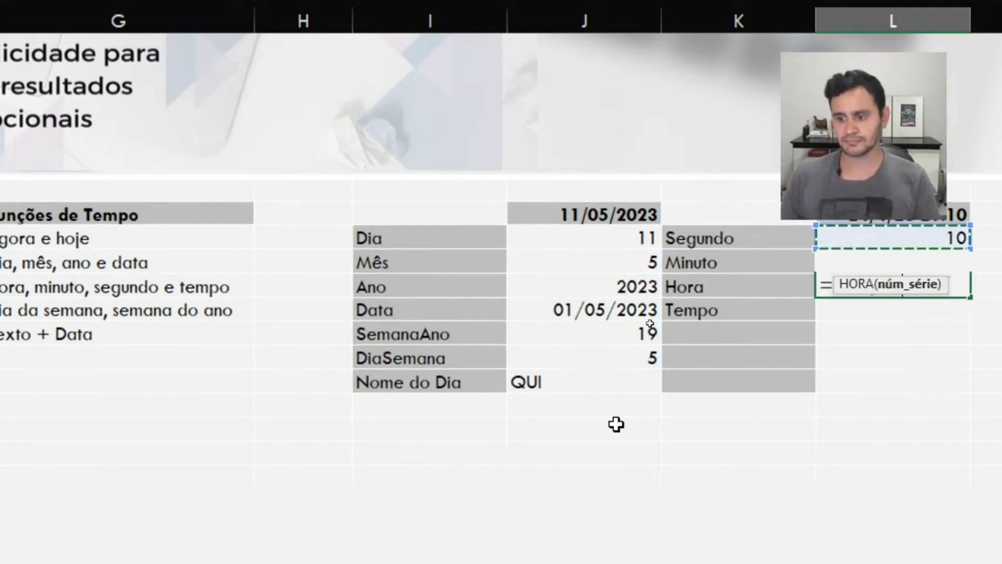
key(Return)
key(Return)
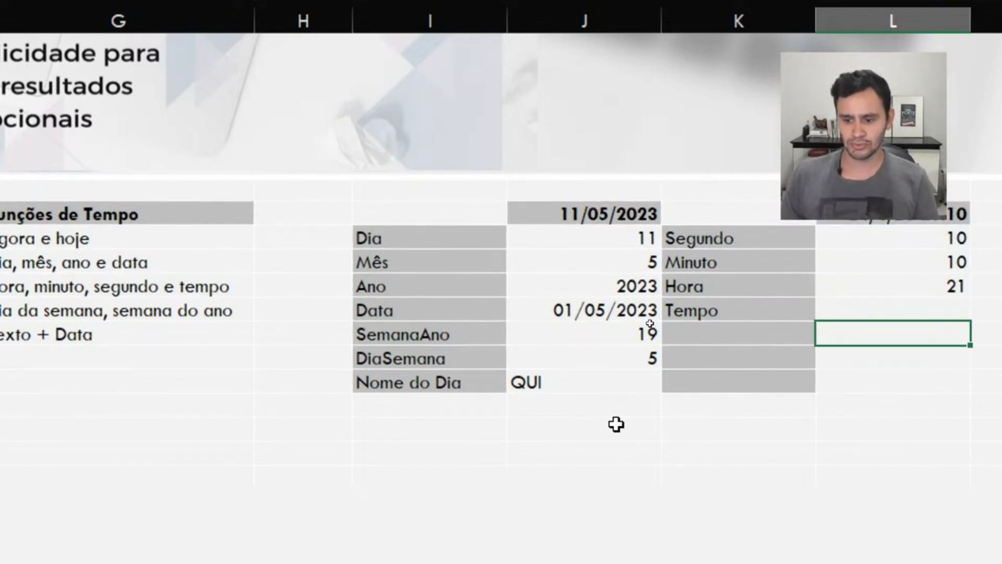
Enter =TEMPO(L14;L13;L12) in L15, beside Tempo, to build a time from the hour, minute and second cells
key(Up)
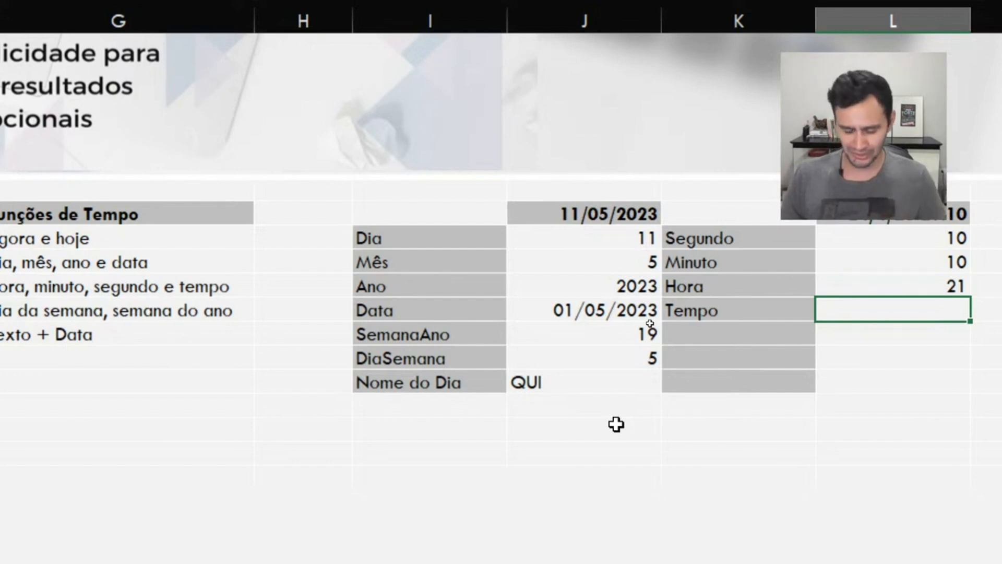
text(=tempo)
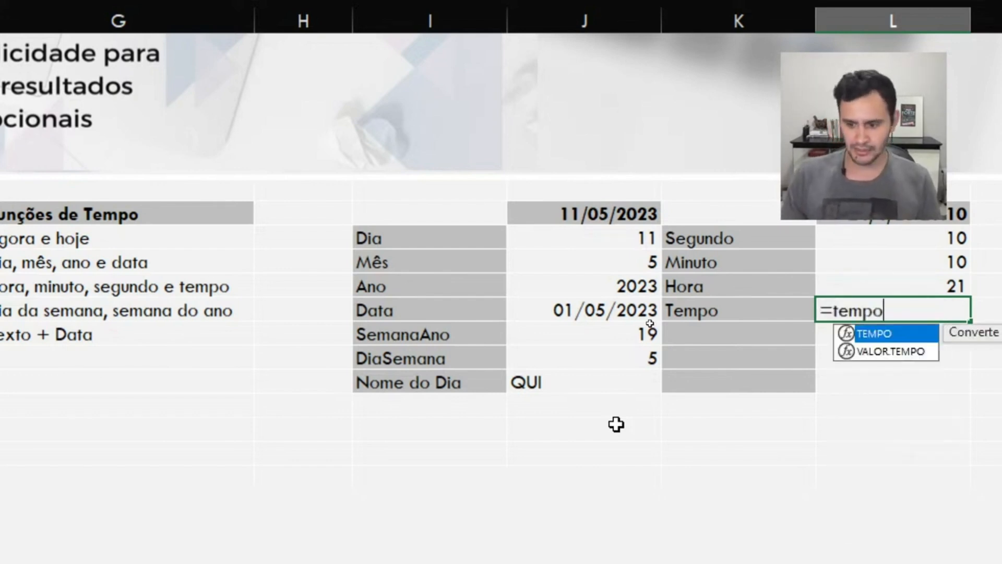
text(()
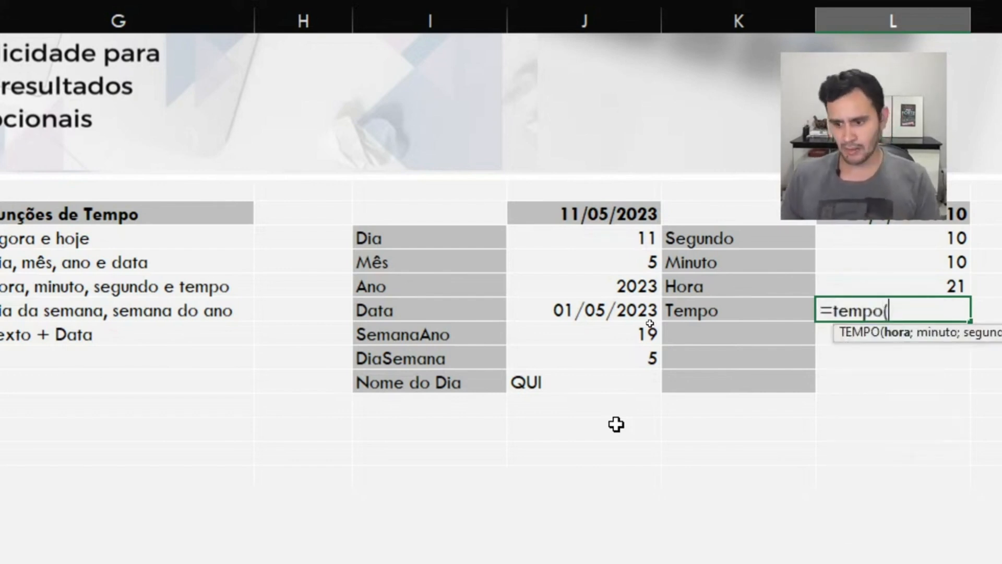
click(908, 286)
text(;)
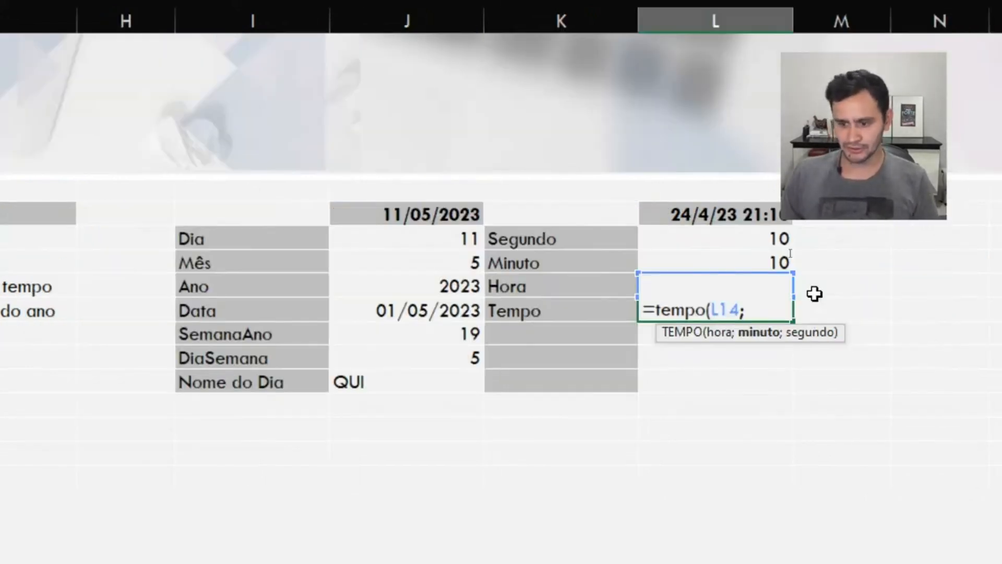
click(719, 259)
text(;L12)
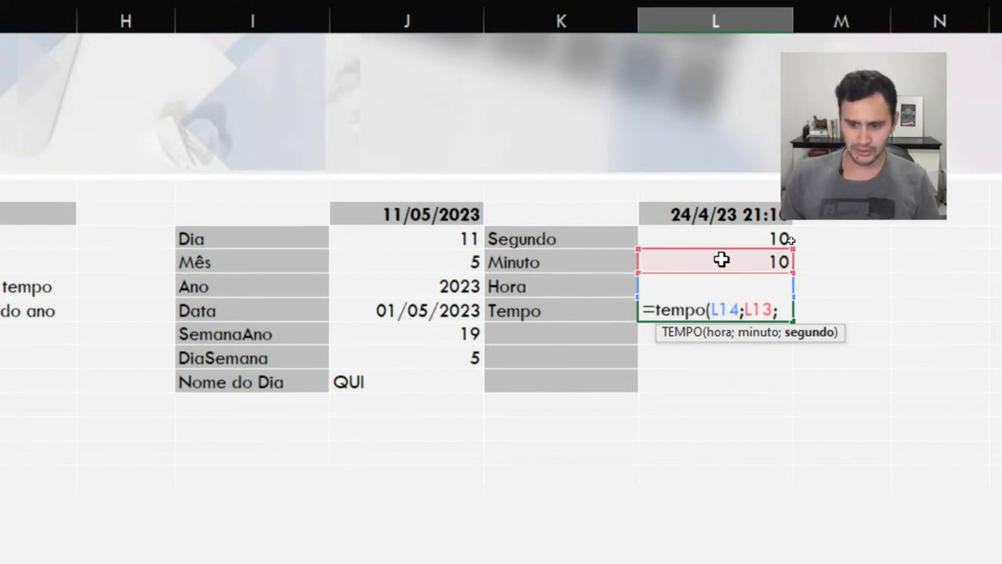
text())
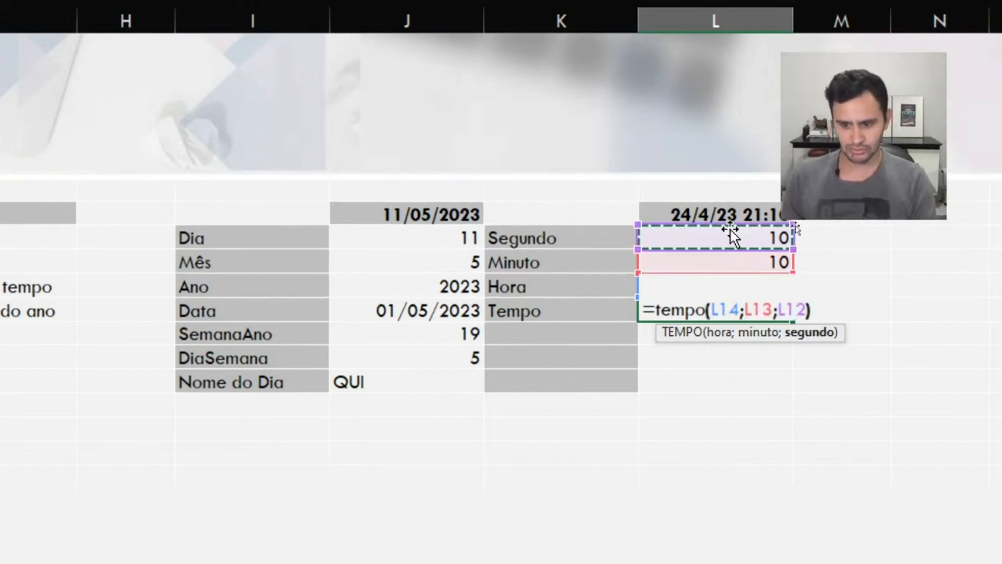
key(Return)
key(Down)
key(Up)
key(Up)
key(Up)
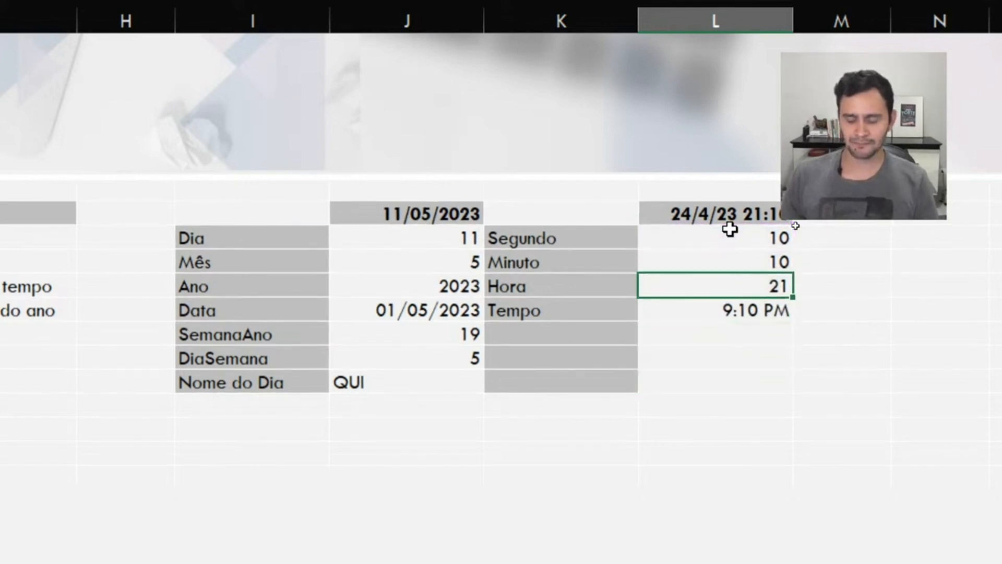
Choose the custom number format hh:mm:ss for the Tempo result in L15
key(Down)
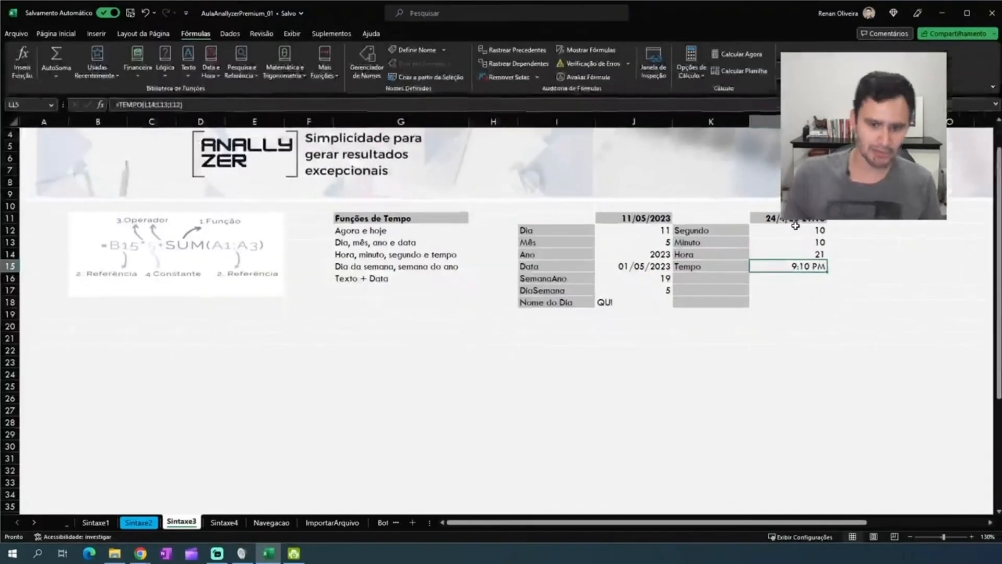
click(65, 35)
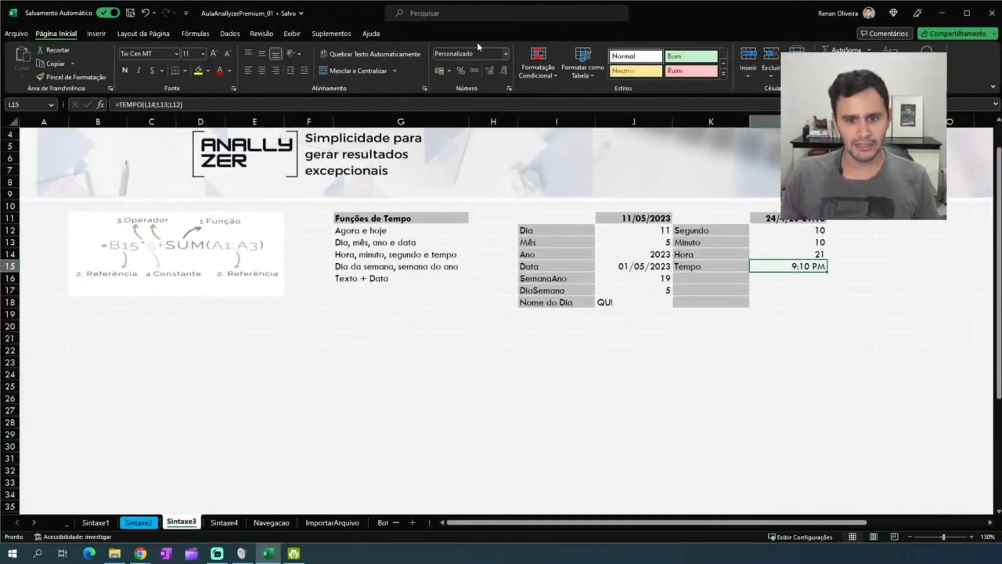
click(506, 54)
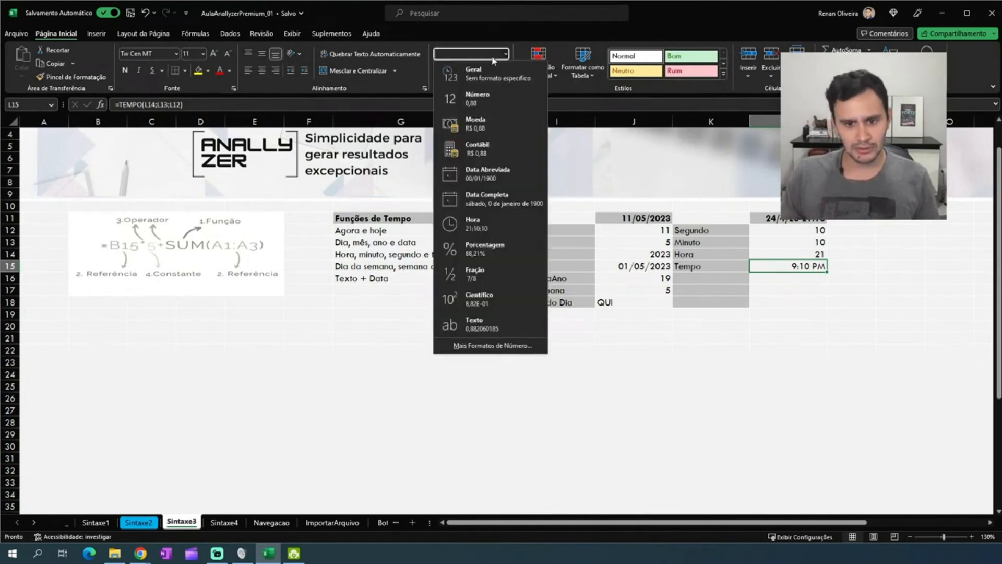
click(504, 352)
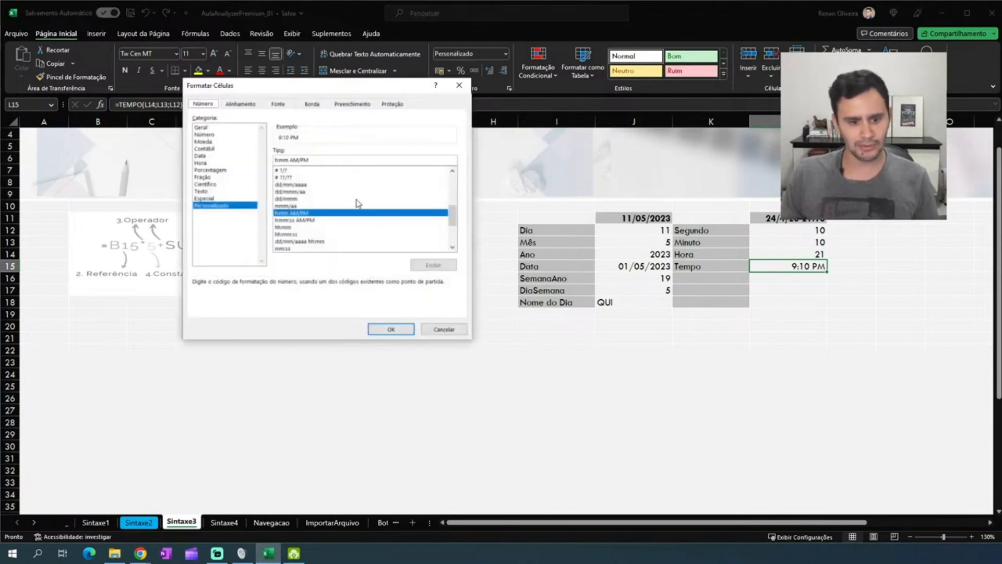
scroll(338, 205, down, 2)
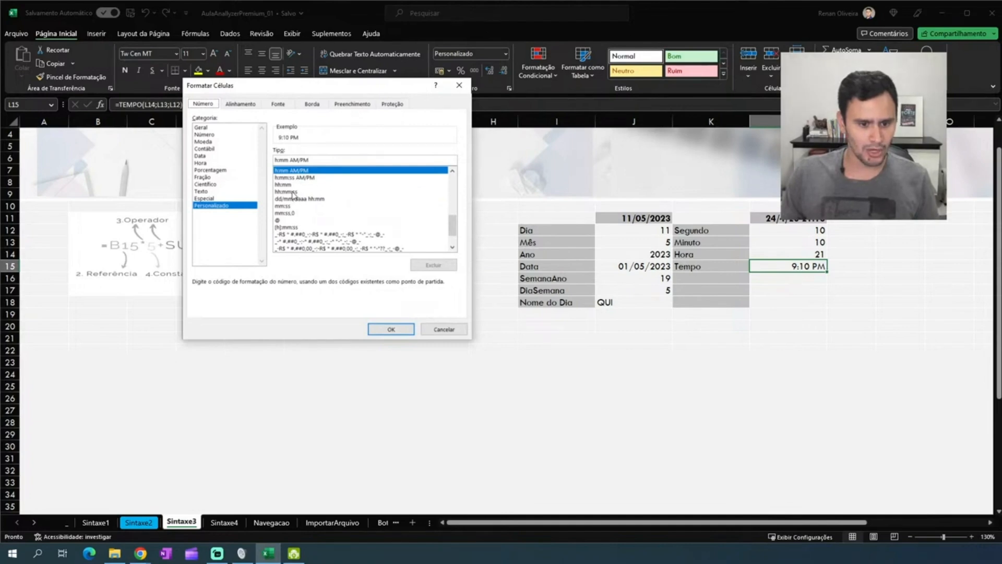
click(293, 191)
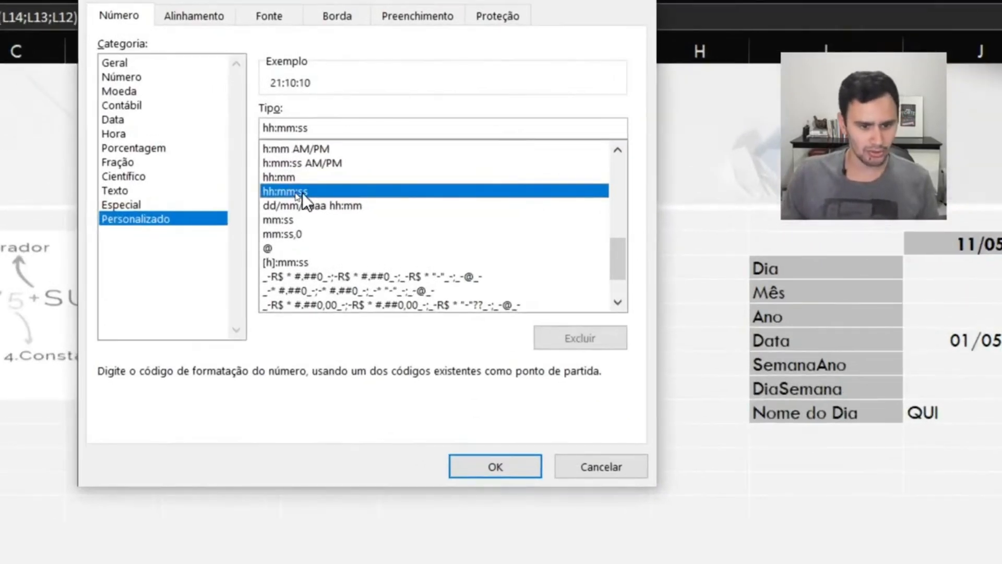
Apply the custom hh:mm:ss number format to the Tempo result in cell L15
click(498, 468)
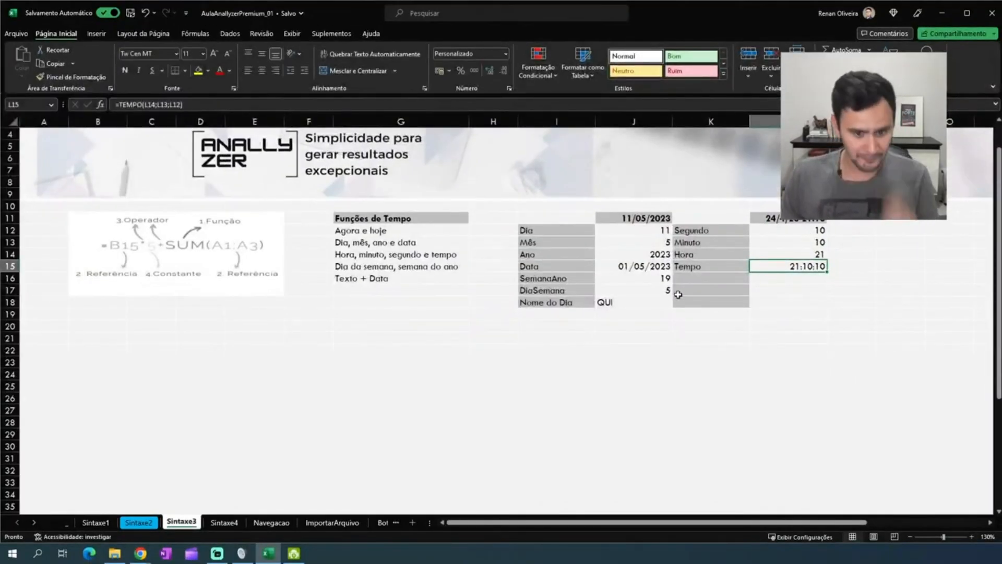
click(783, 298)
click(819, 277)
key(Left)
key(Left)
key(Left)
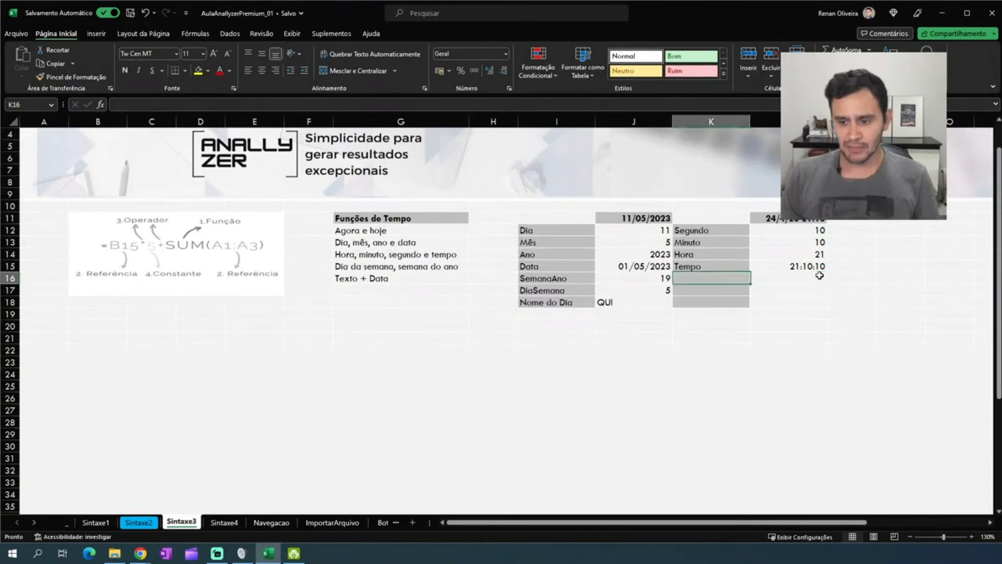
key(Up)
key(Right)
key(Right)
key(Up)
key(Left)
key(Up)
key(Up)
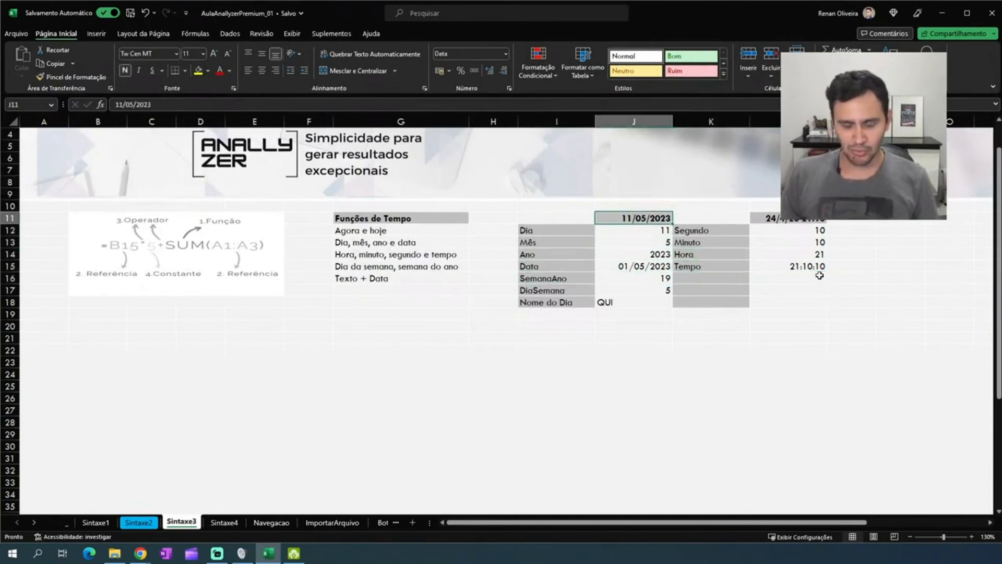
key(Left)
key(Right)
key(Right)
key(Right)
key(Right)
key(Right)
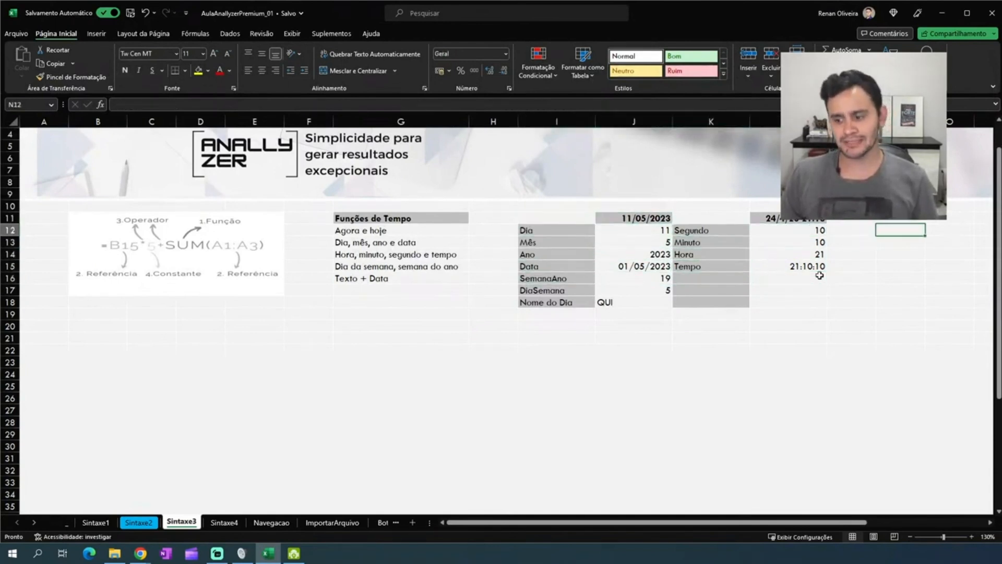
Switch to the Sintaxe4 worksheet and select cell H13 beside the simple conditionals list
key(Left)
key(Left)
key(Left)
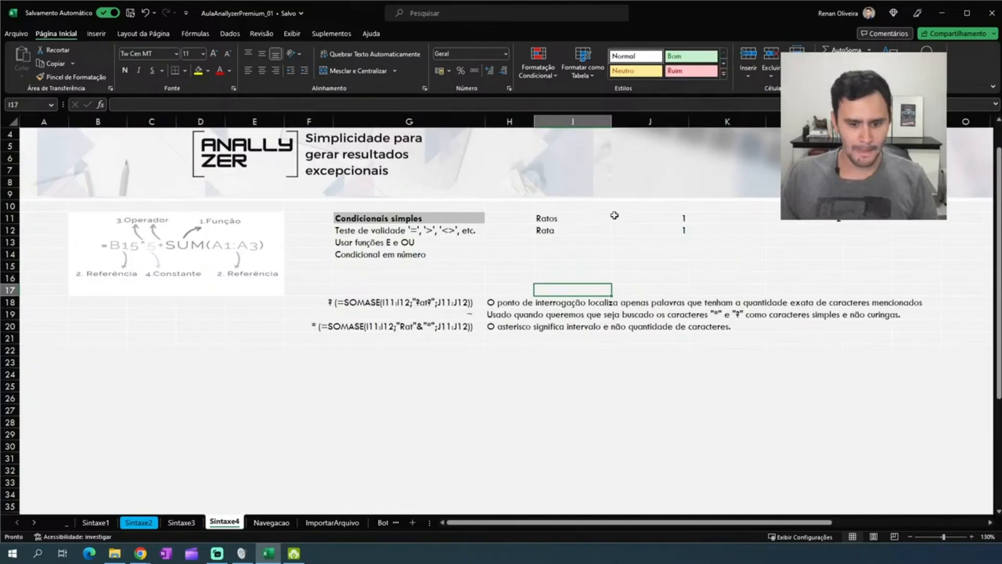
click(502, 241)
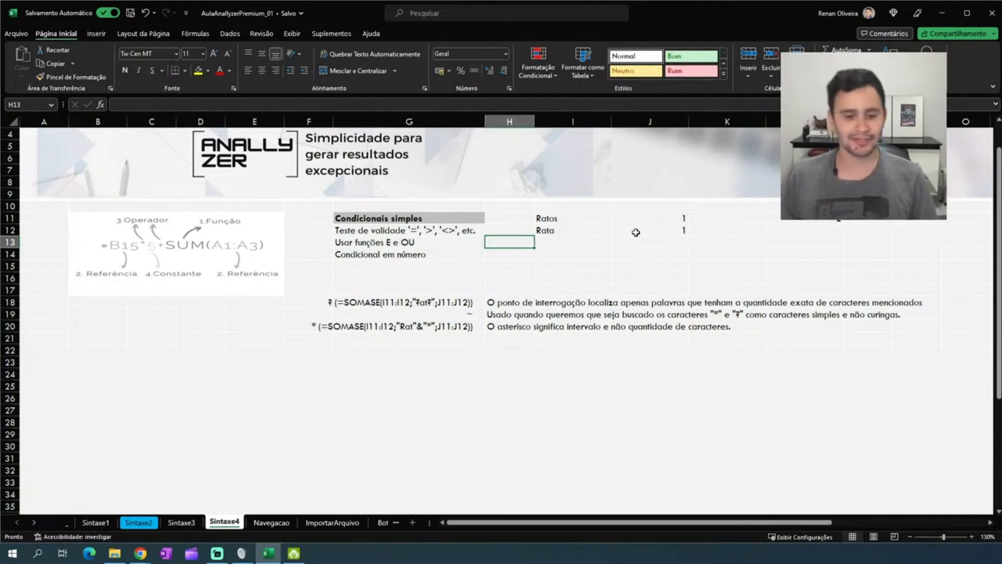
key(Right)
key(Right)
key(Left)
key(Left)
key(Right)
key(Right)
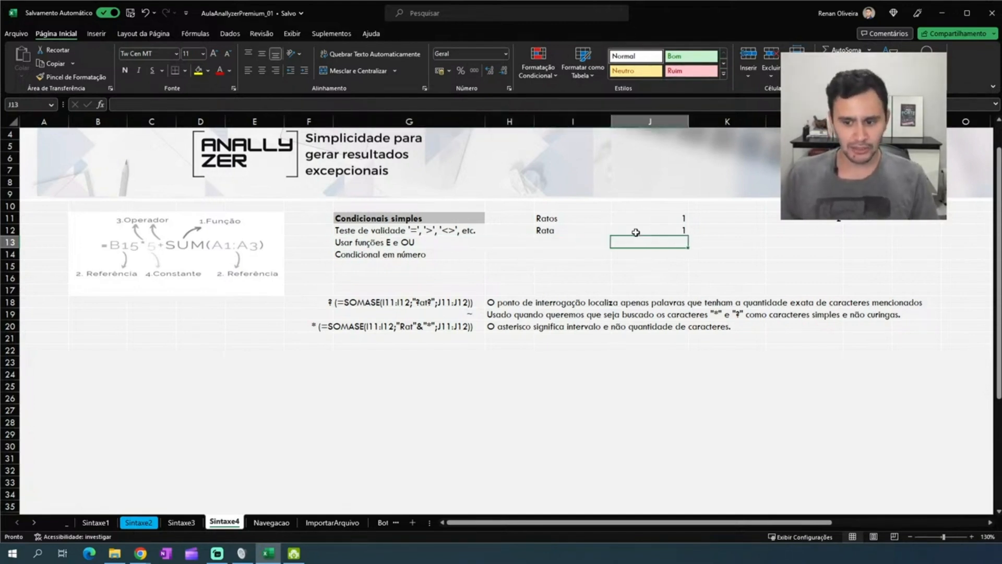
key(Right)
key(Right)
key(Left)
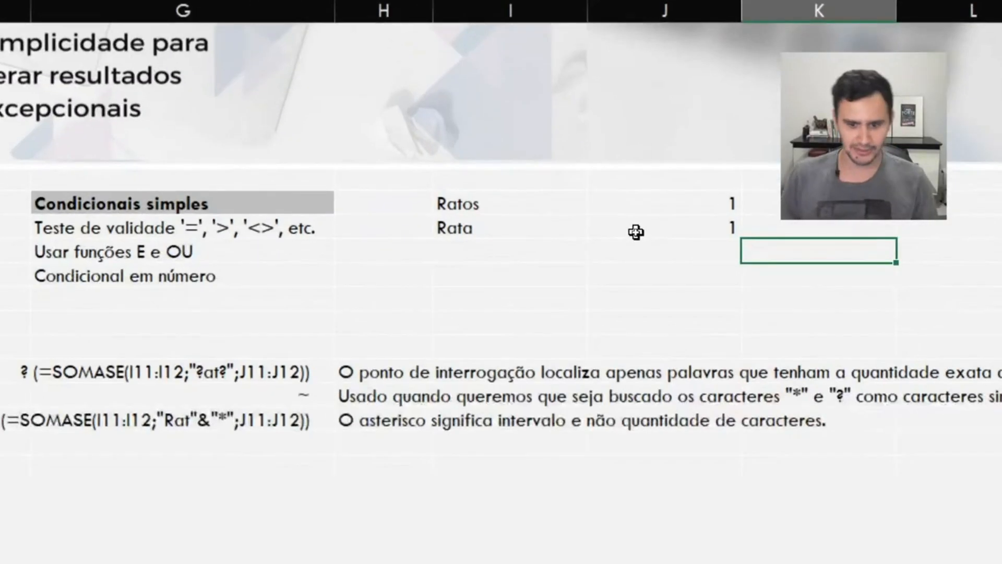
key(Left)
key(Left)
key(Left)
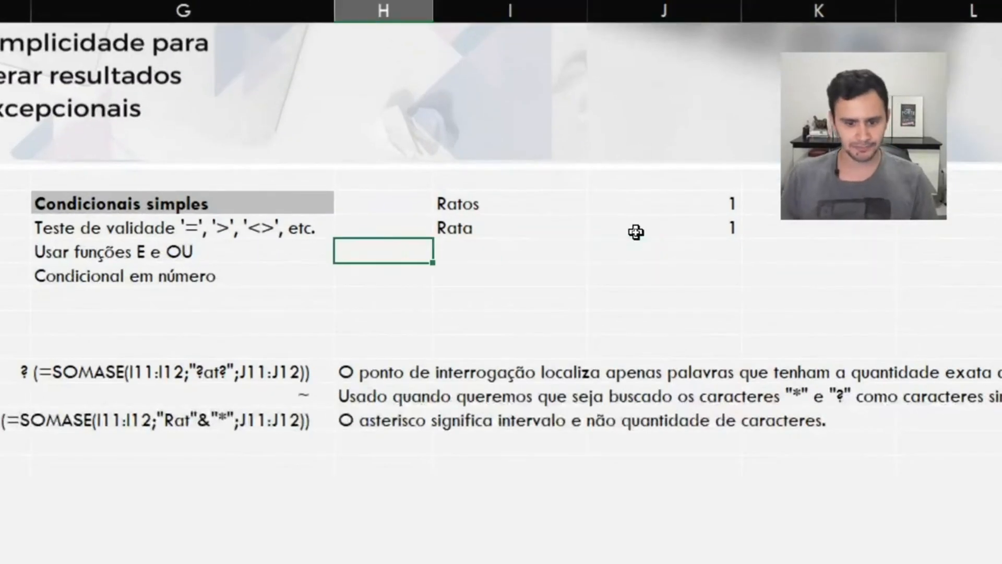
Enter the value 10 in both cells I14 and J14
key(Right)
key(Down)
text(10)
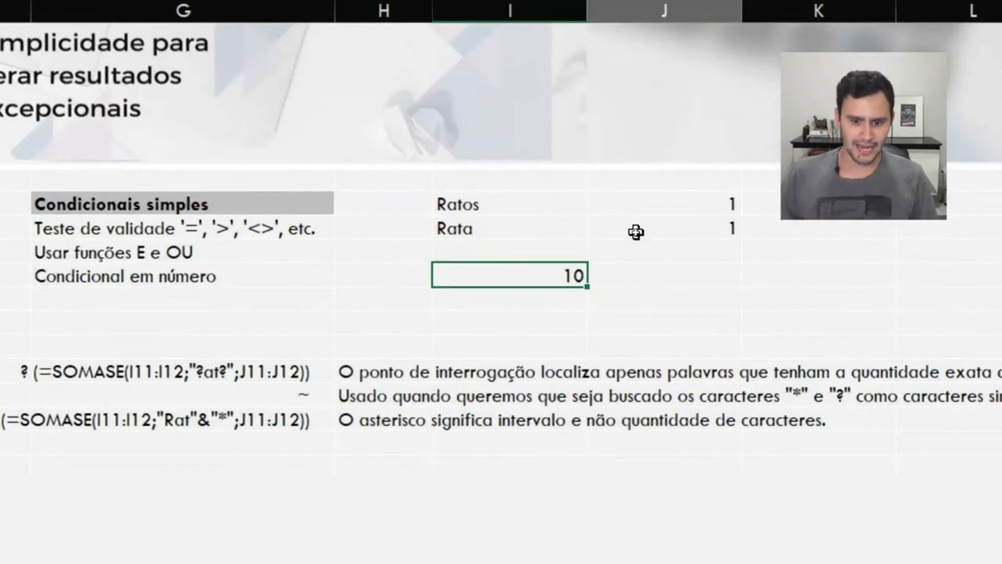
key(Tab)
text(10)
key(ctrl+Return)
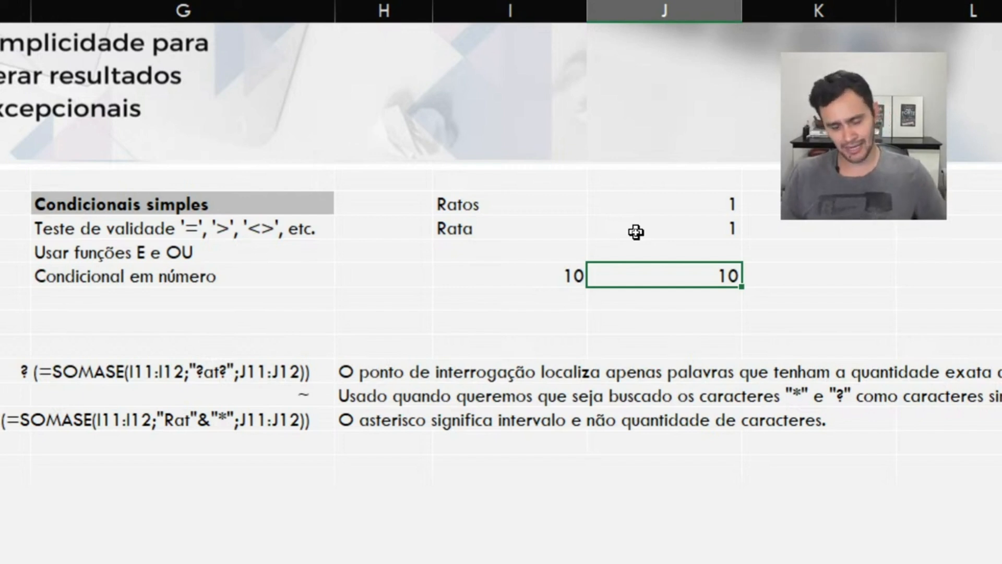
Enter the equality test =J14=I14 in cell K14
key(Right)
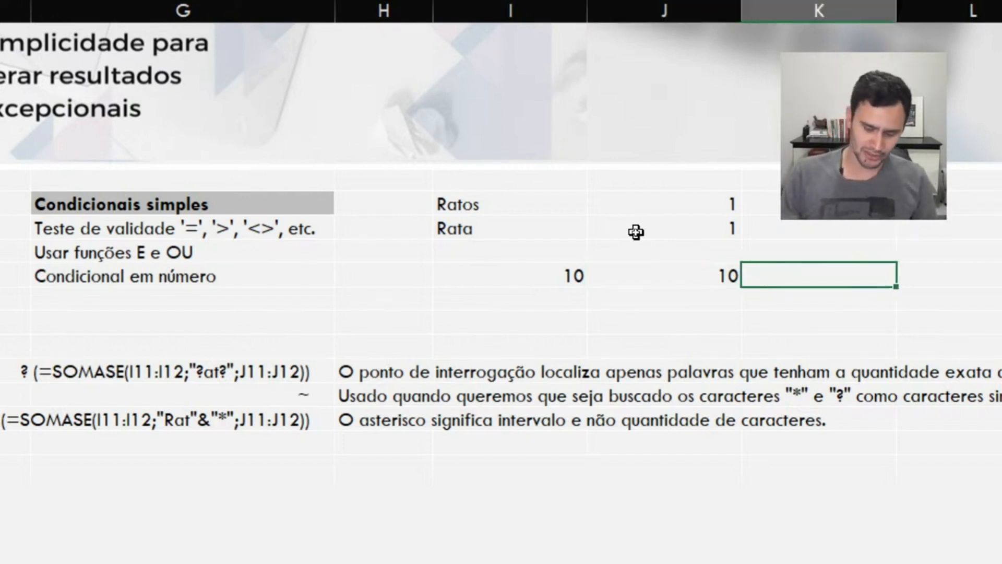
text(=)
key(Left)
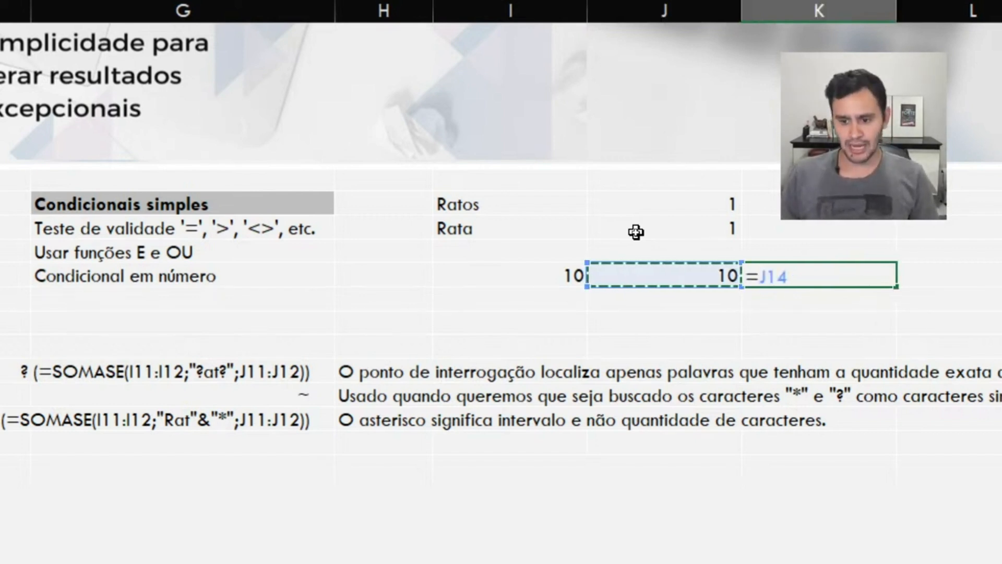
text(=)
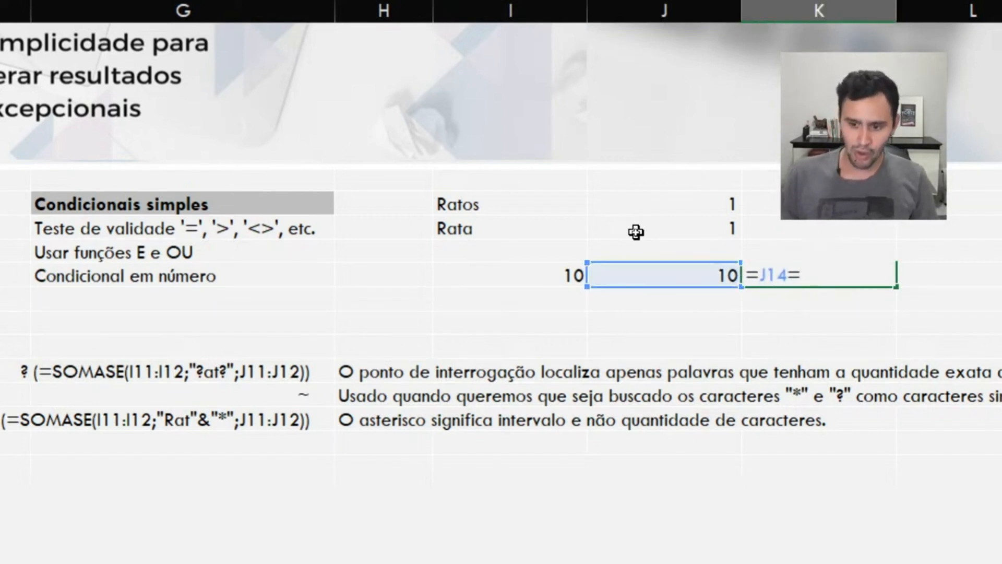
key(Left)
key(Left)
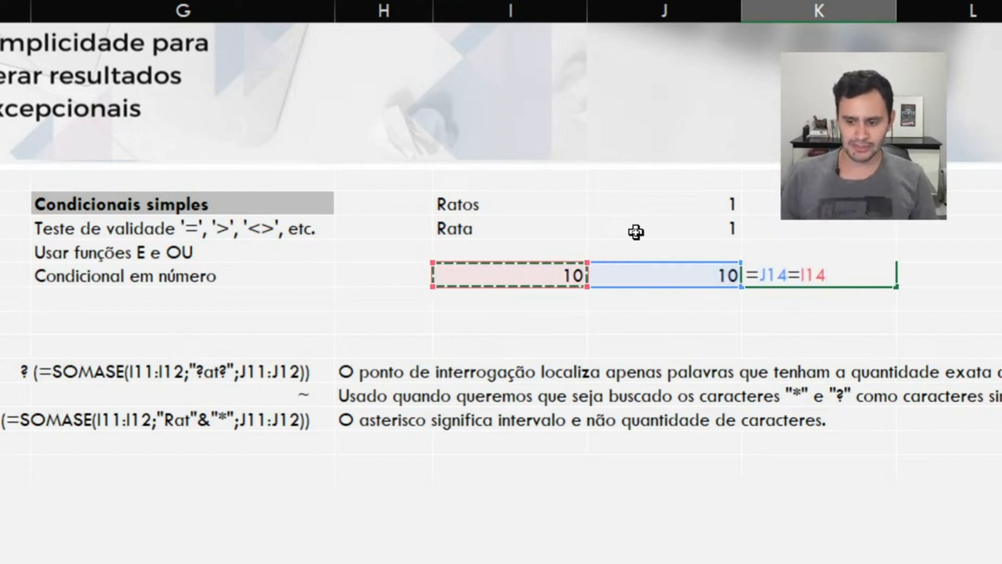
key(Return)
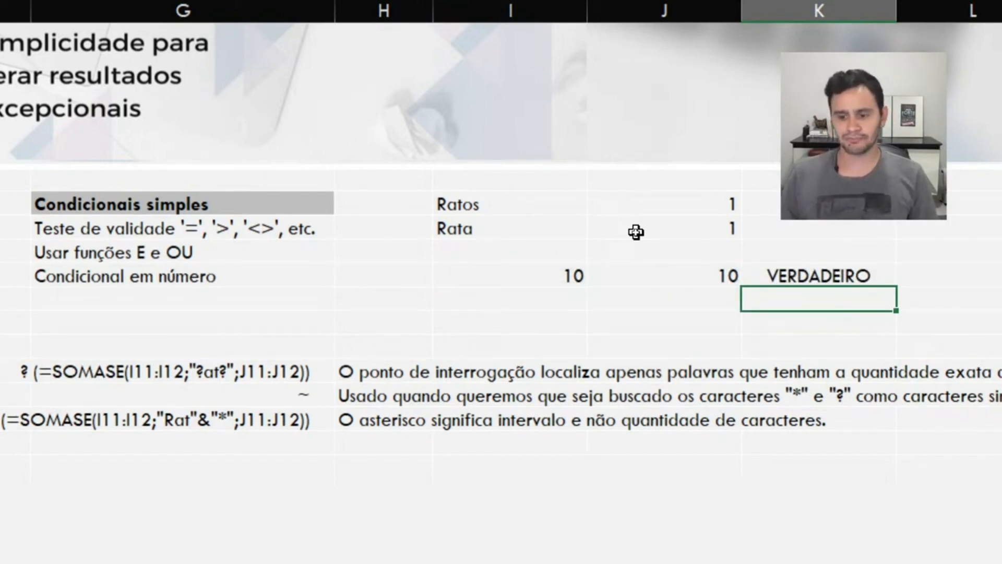
key(Up)
key(Left)
key(Left)
key(Right)
key(Left)
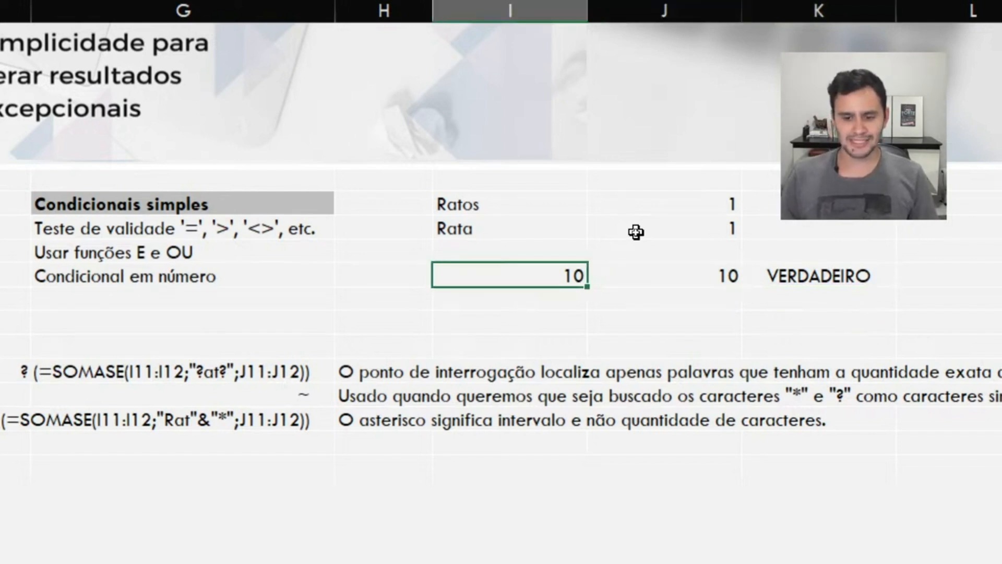
key(Right)
key(Right)
key(Left)
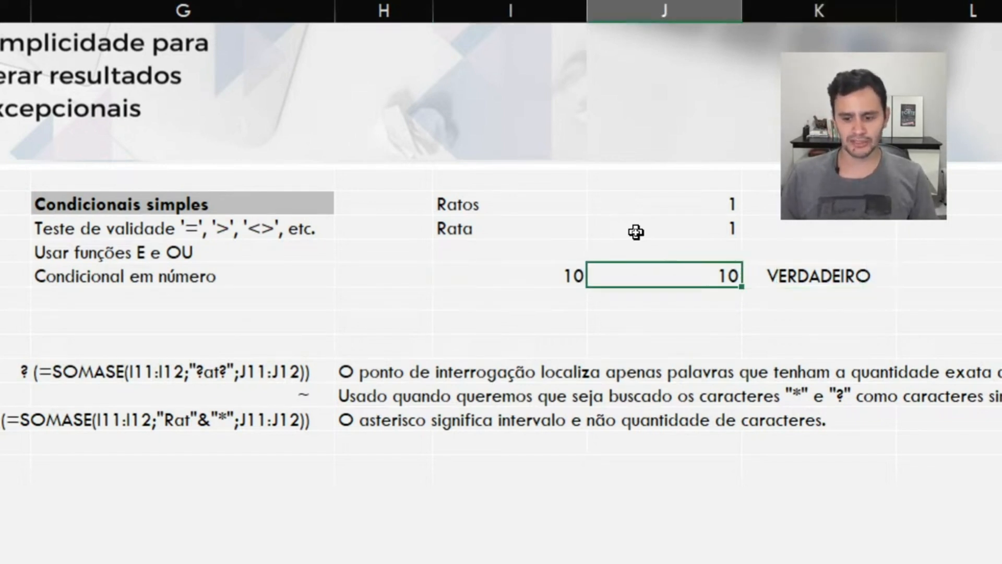
key(Left)
key(Left)
key(Right)
key(Right)
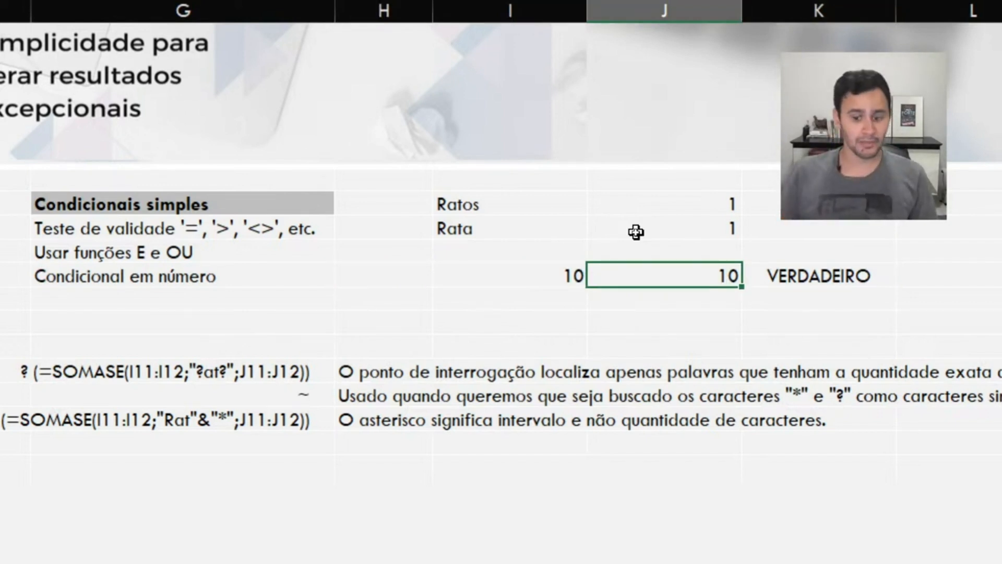
Enter 10 in cell I15 and 12 in cell J15 as a second comparison pair
key(Down)
key(Left)
key(Right)
key(Left)
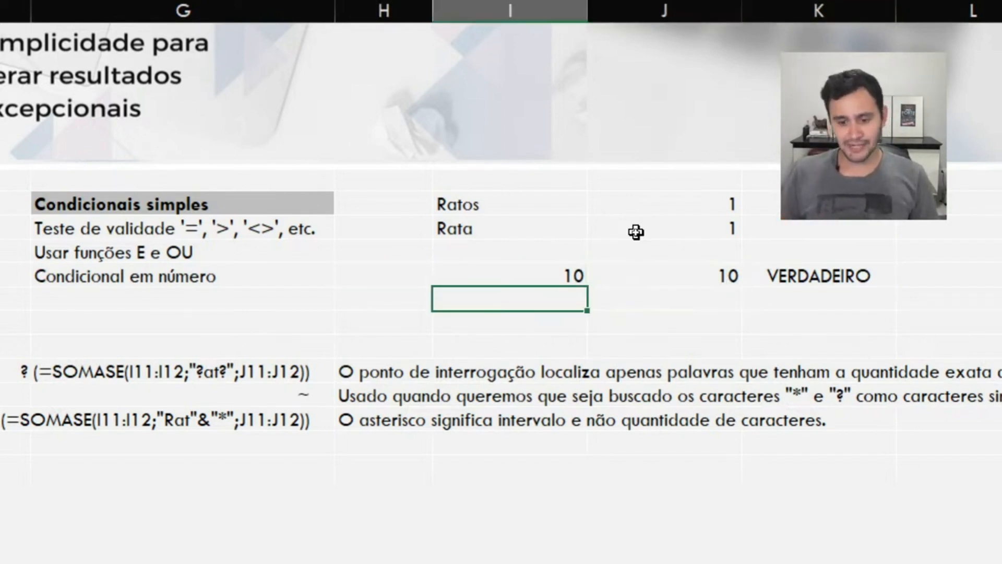
text(10)
key(Return)
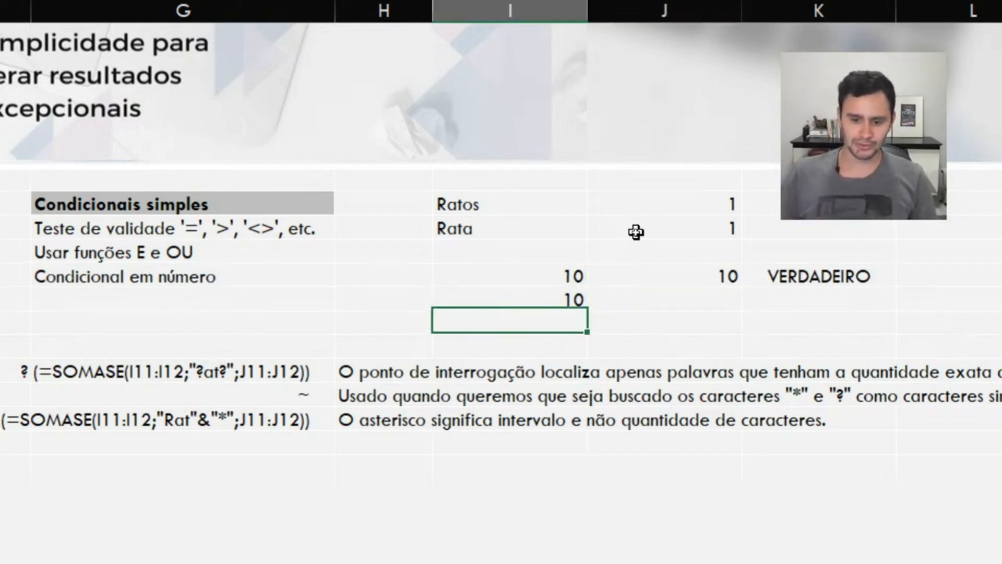
key(Up)
key(Right)
text(12)
key(Return)
key(Up)
key(Right)
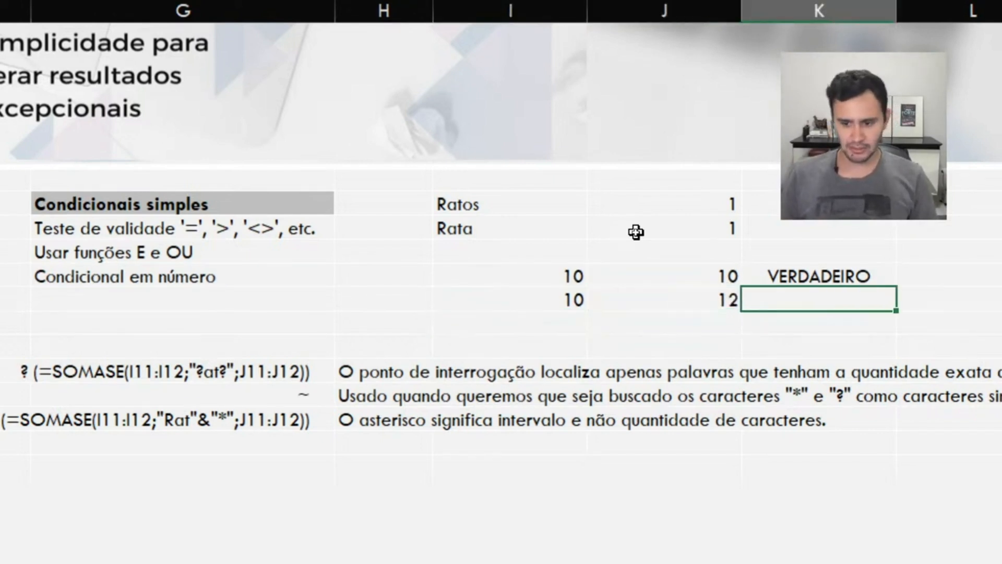
Enter the greater-than test =J15>I15 in cell K15
key(Left)
key(Left)
key(Right)
key(Right)
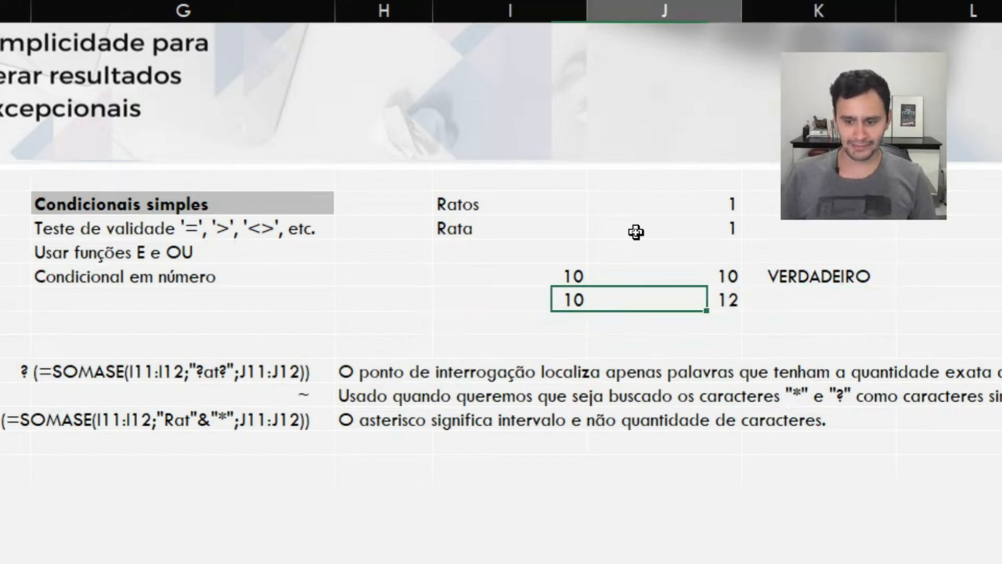
text(=)
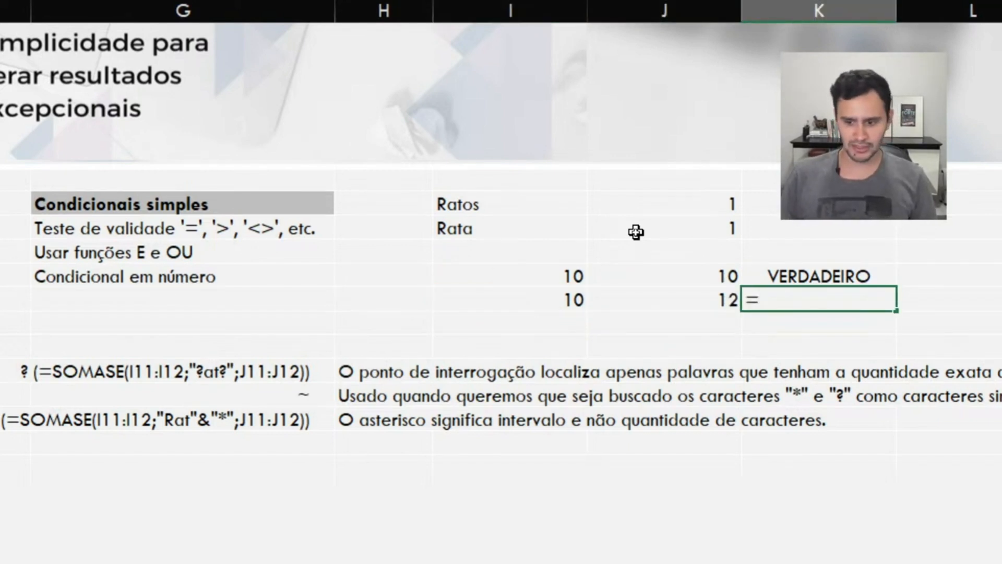
key(Left)
text(>)
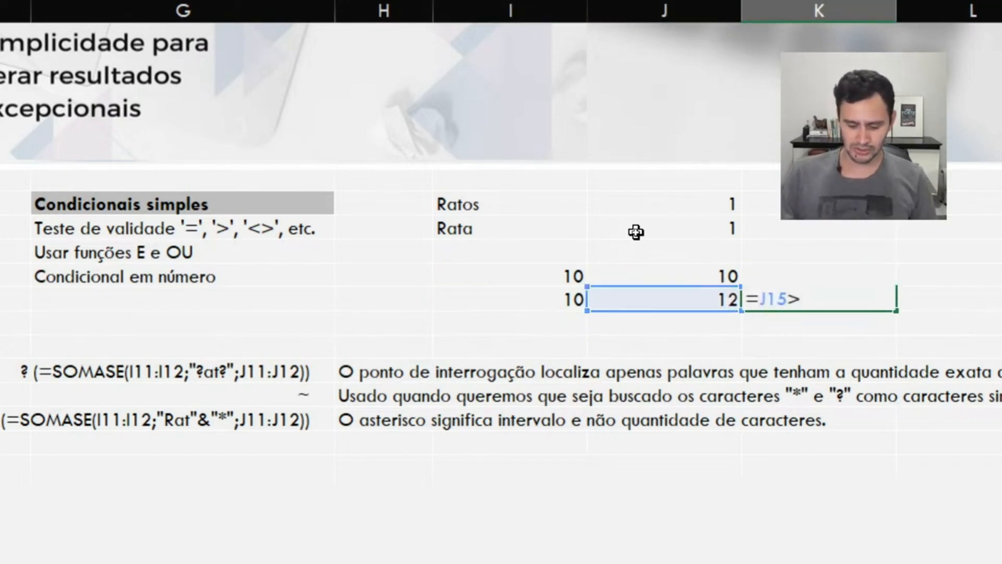
key(Left)
key(Left)
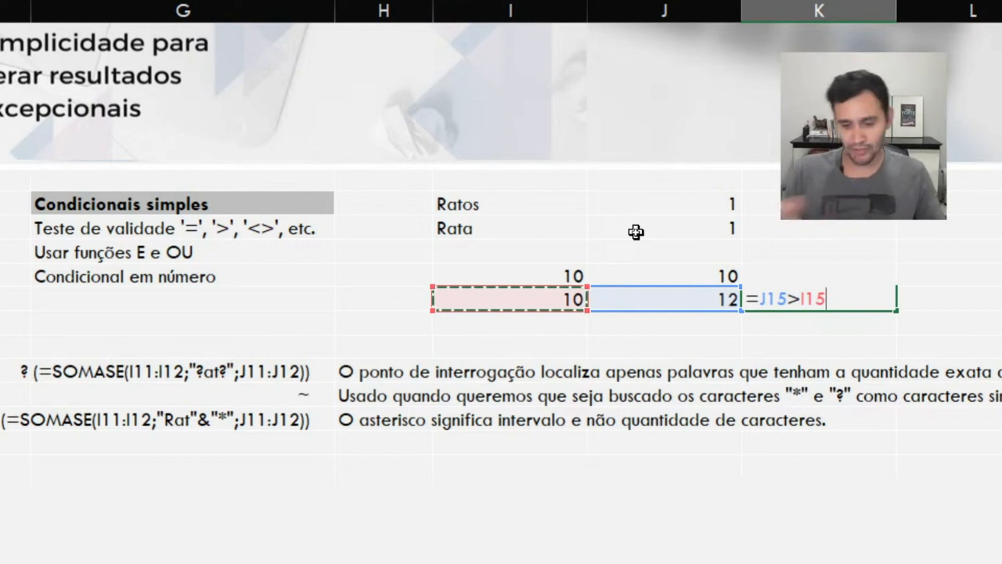
key(Return)
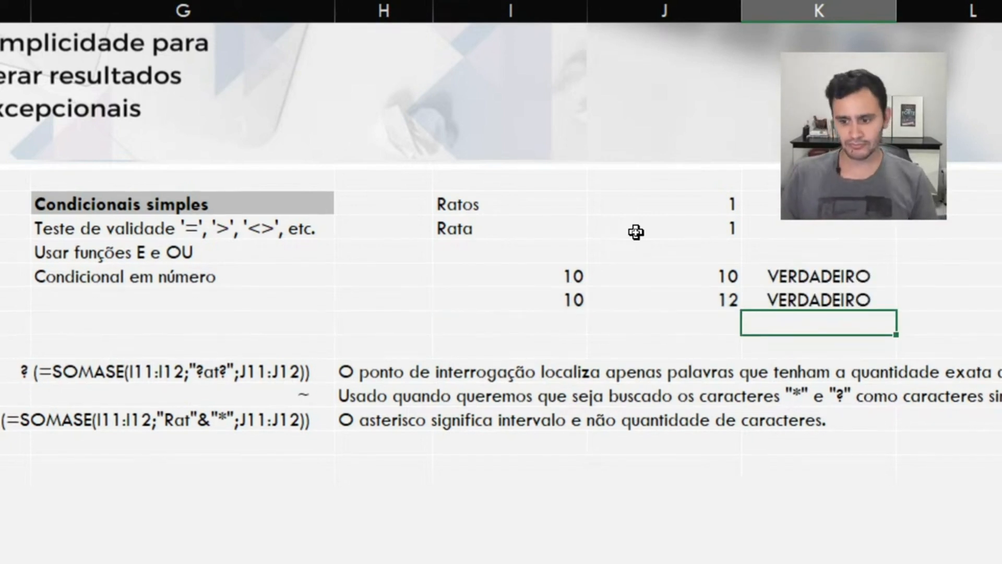
Change the value in cell J15 to 9 to test the greater-than comparison again
key(Up)
key(Up)
key(Left)
key(Down)
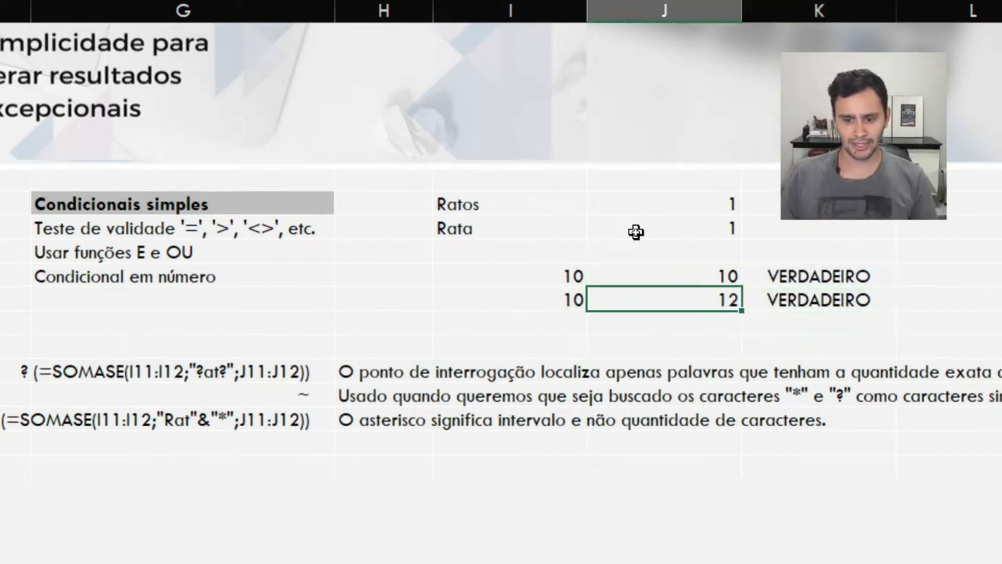
key(Left)
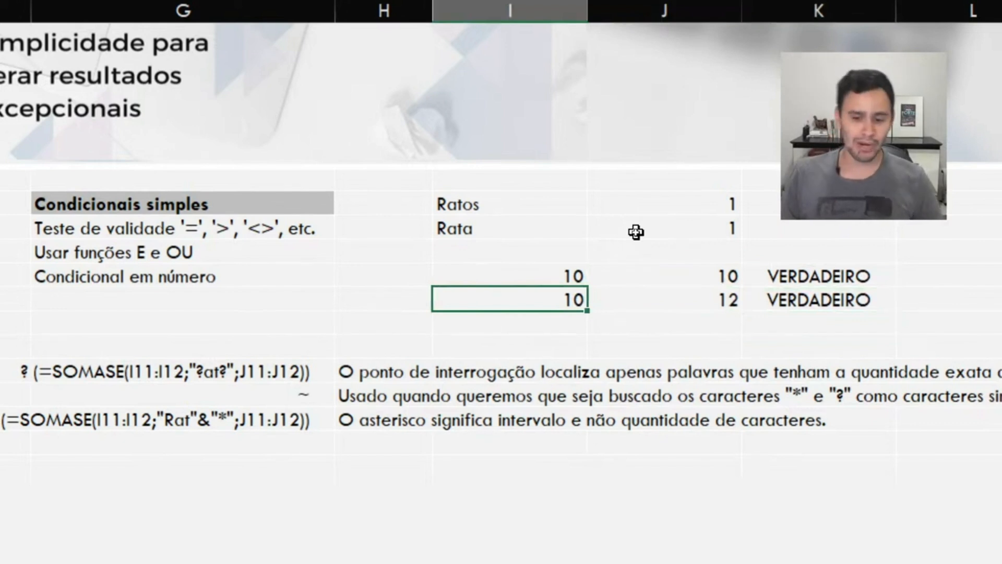
key(Right)
text(9)
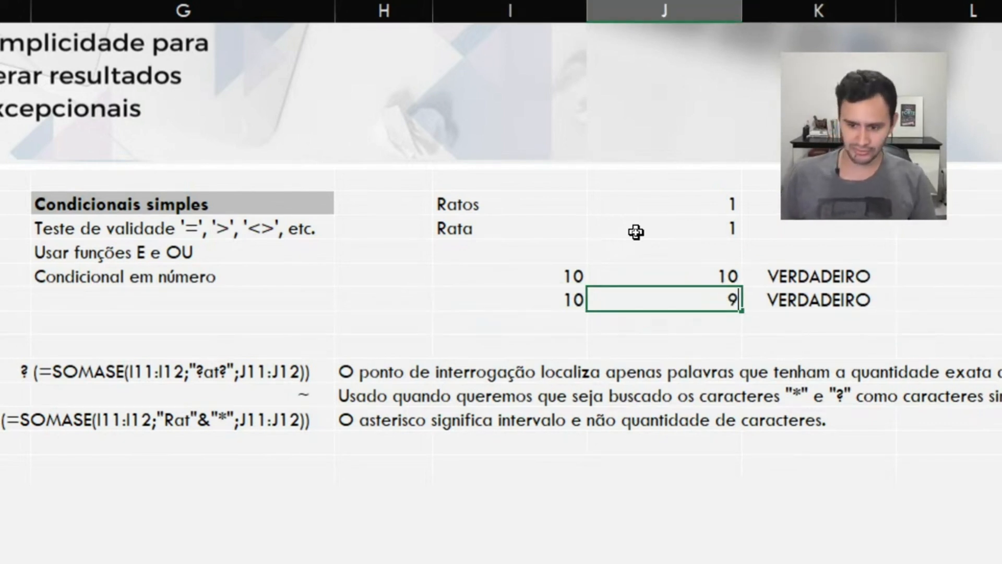
key(Return)
key(Up)
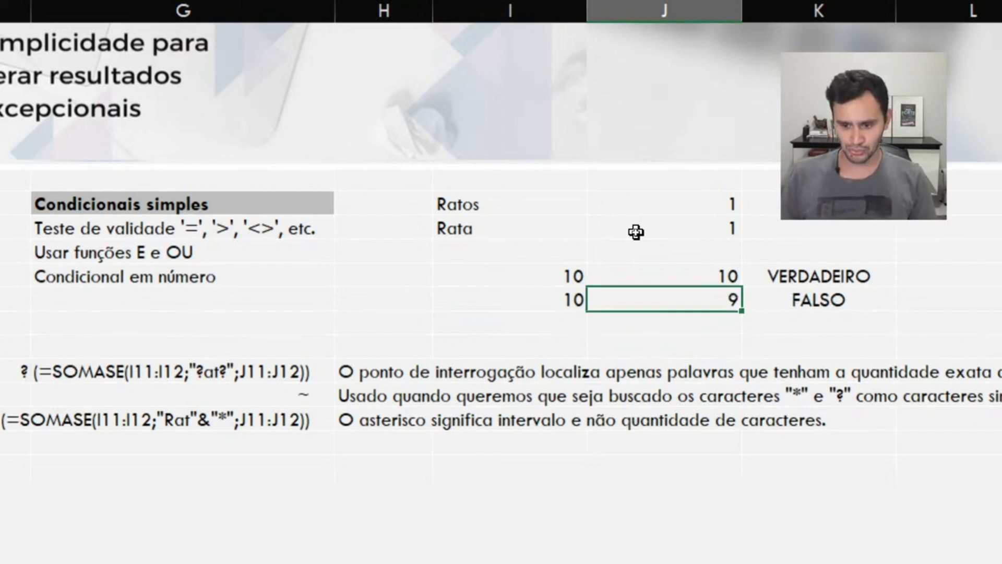
key(Right)
key(Left)
key(Left)
key(Left)
key(Right)
key(Right)
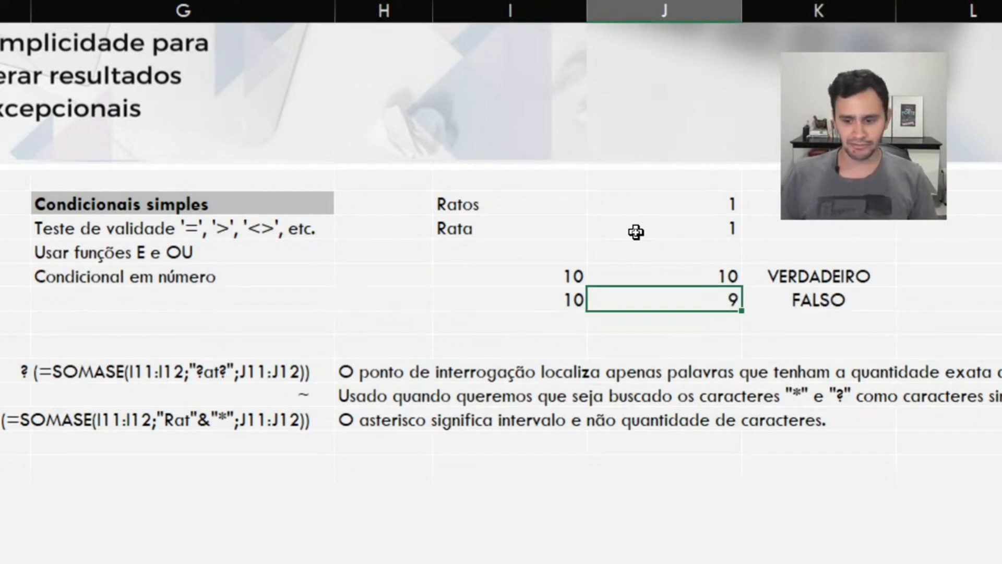
Clear the comparison values and test formulas from cells I14 to K15
key(Up)
key(Right)
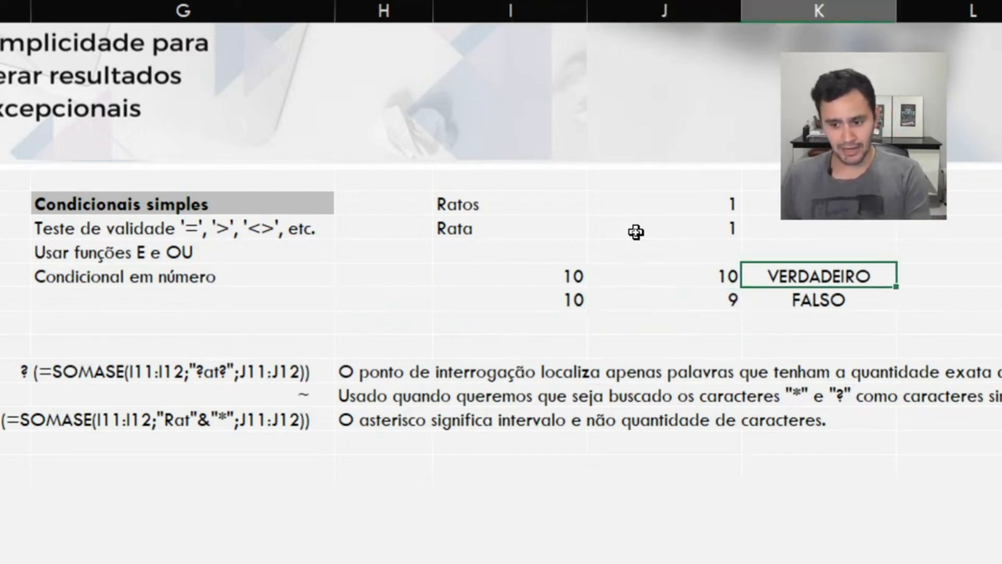
key(Delete)
key(Down)
key(Delete)
key(Left)
key(Delete)
key(Up)
key(Delete)
key(Left)
key(Delete)
key(Down)
key(Delete)
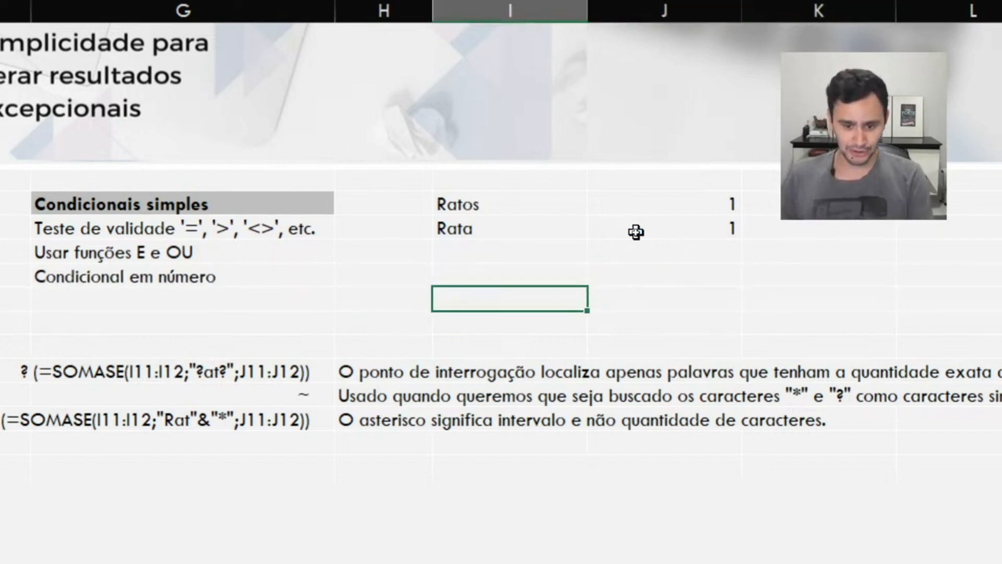
Enter the value 10 in cell I14 for a new conditional example
key(Left)
key(Up)
key(Right)
text(10)
key(Return)
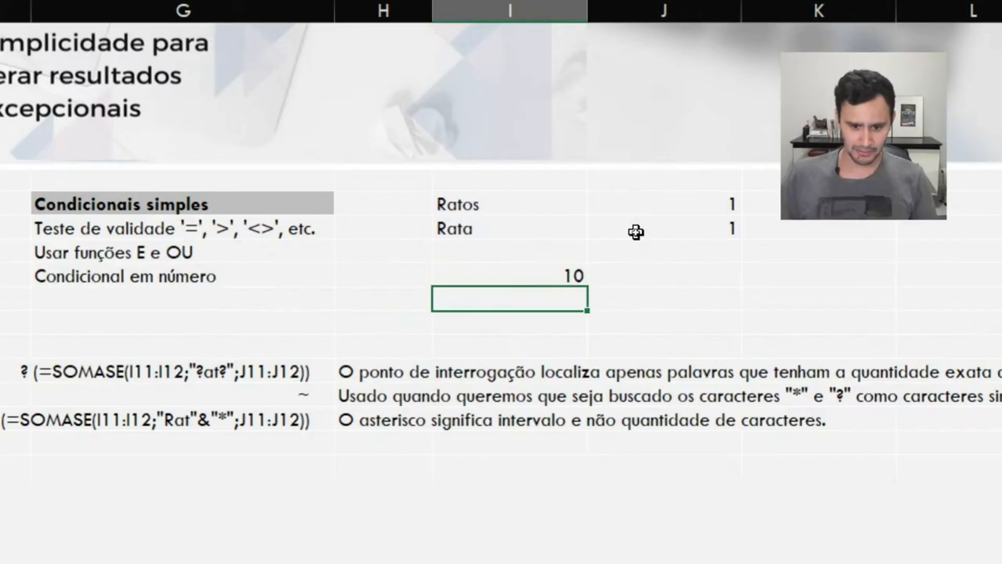
Enter 11 in cell J14, 9 in cell I15 and 10 in cell J15 as comparison values
key(Up)
key(Right)
text(11)
key(Return)
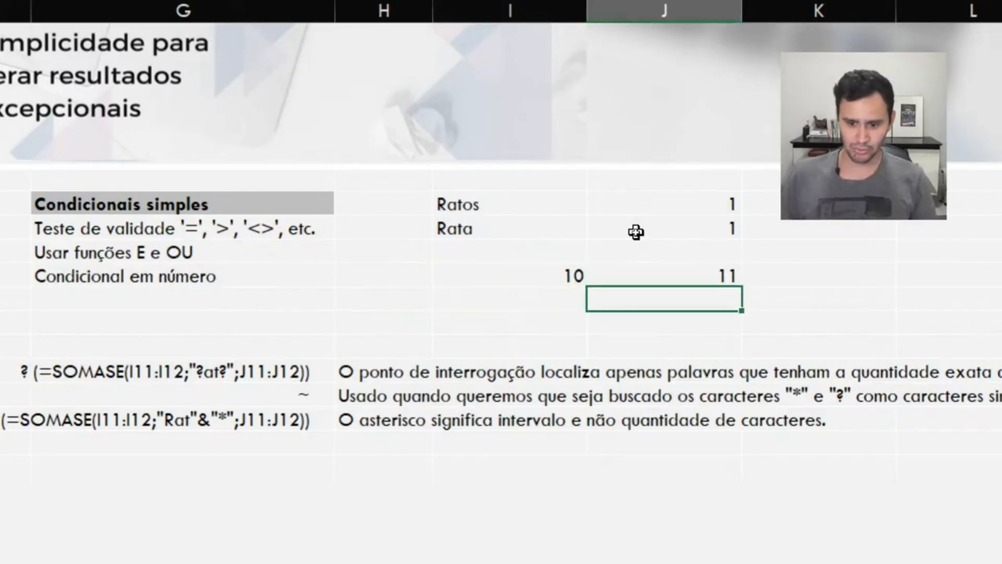
key(Left)
text(9)
key(Right)
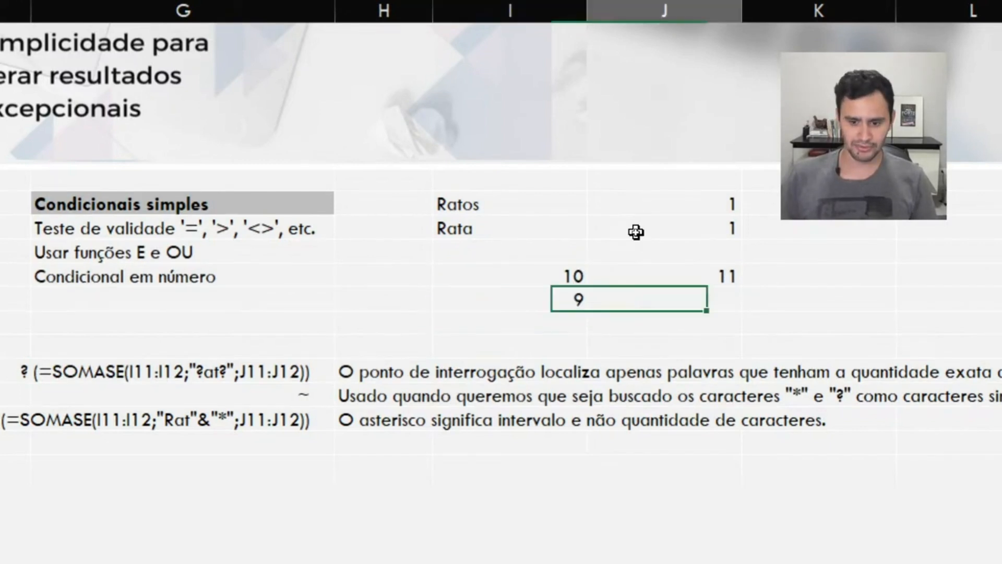
text(10)
key(Return)
key(Up)
key(Up)
key(Left)
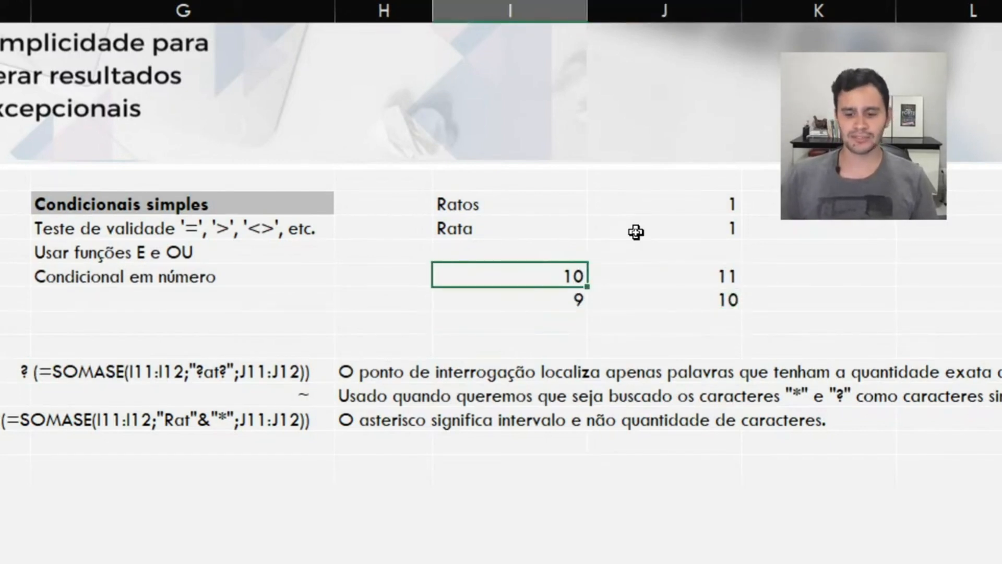
Enter the greater-than test =J14>I14 in cell K14
key(Down)
key(Right)
key(Up)
key(Right)
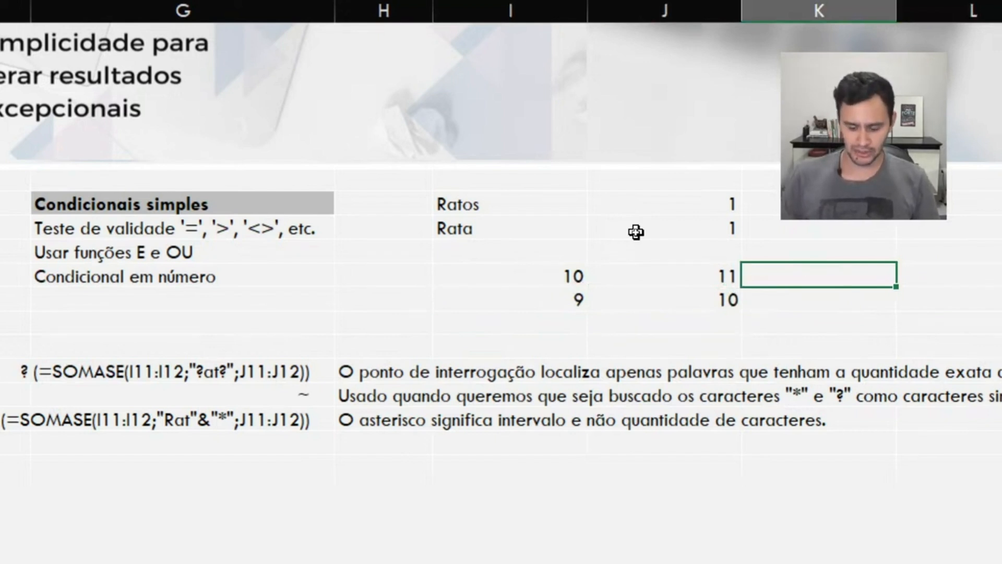
text(=)
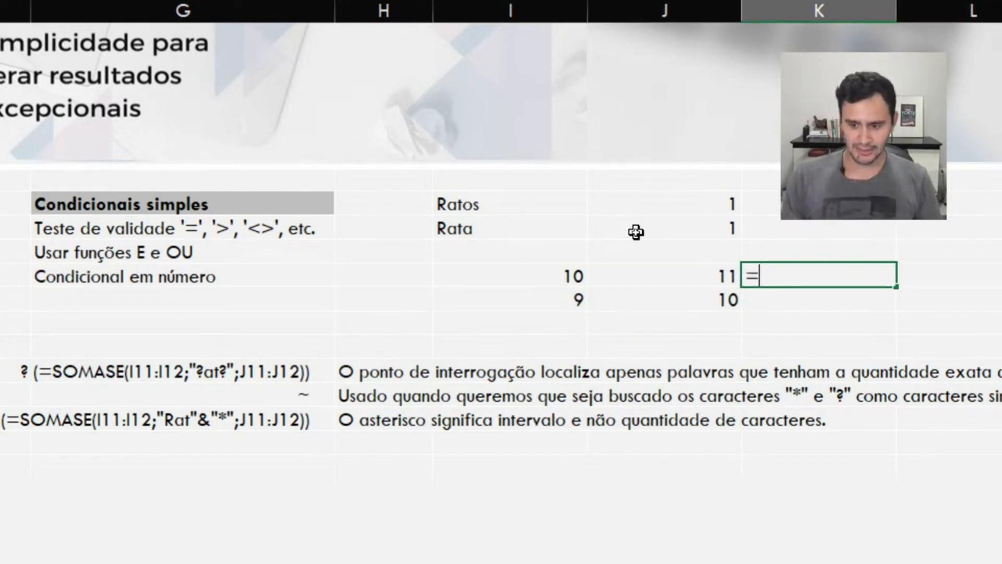
key(Left)
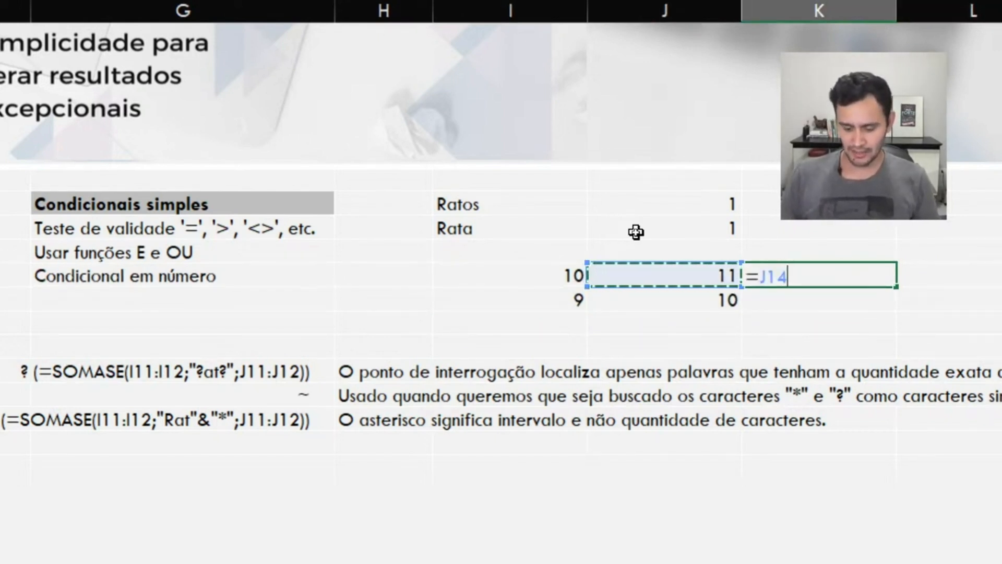
text(>)
key(Left)
key(Left)
key(Return)
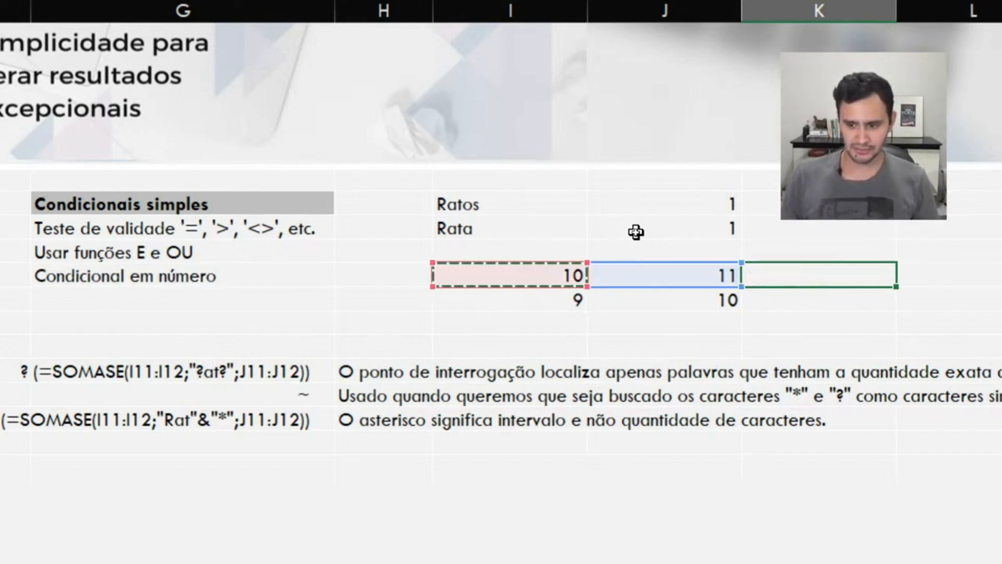
Enter the greater-than test =J15>I15 in cell K15 for the second pair of values
text(=)
key(Left)
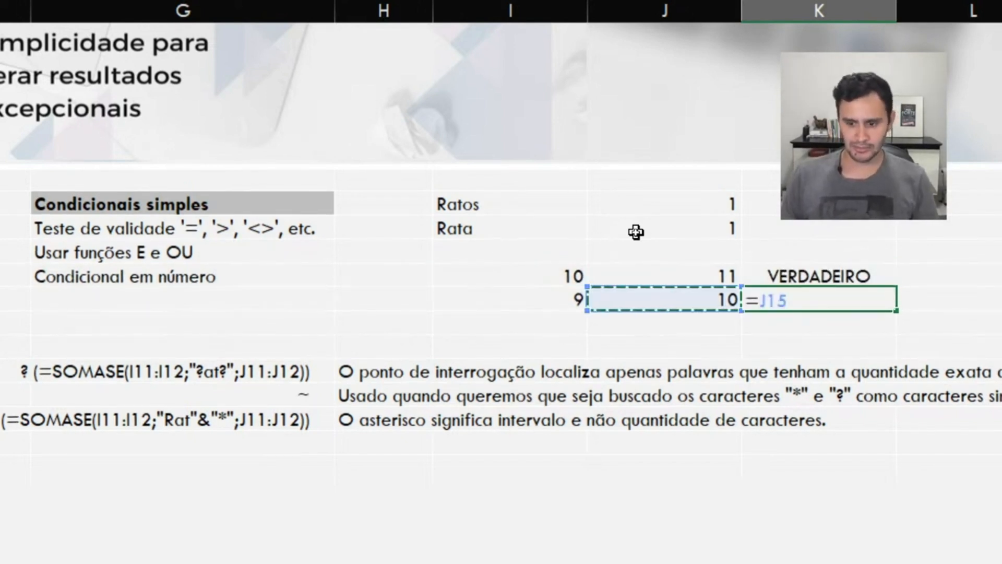
text(>)
key(Left)
key(Left)
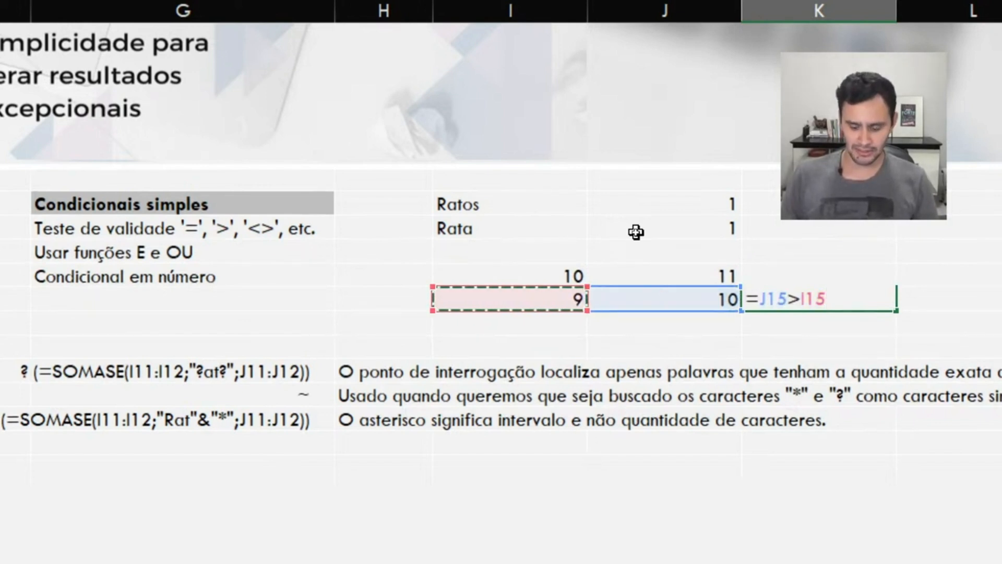
key(Return)
key(Up)
key(Up)
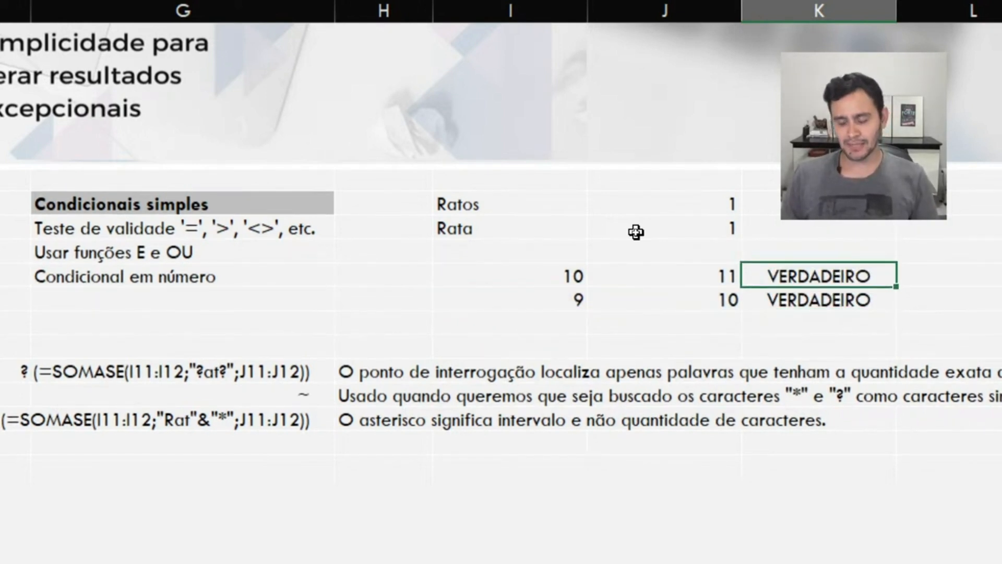
Review the value pairs in I14:J15 against their test results in column K
key(Left)
key(Left)
key(shift+Right)
key(Down)
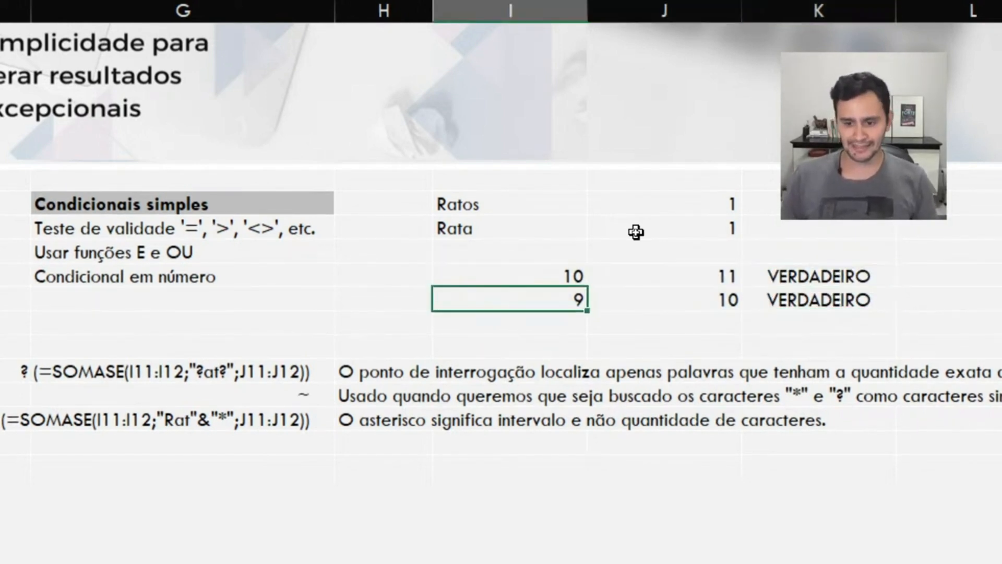
key(shift+Right)
key(Right)
key(Right)
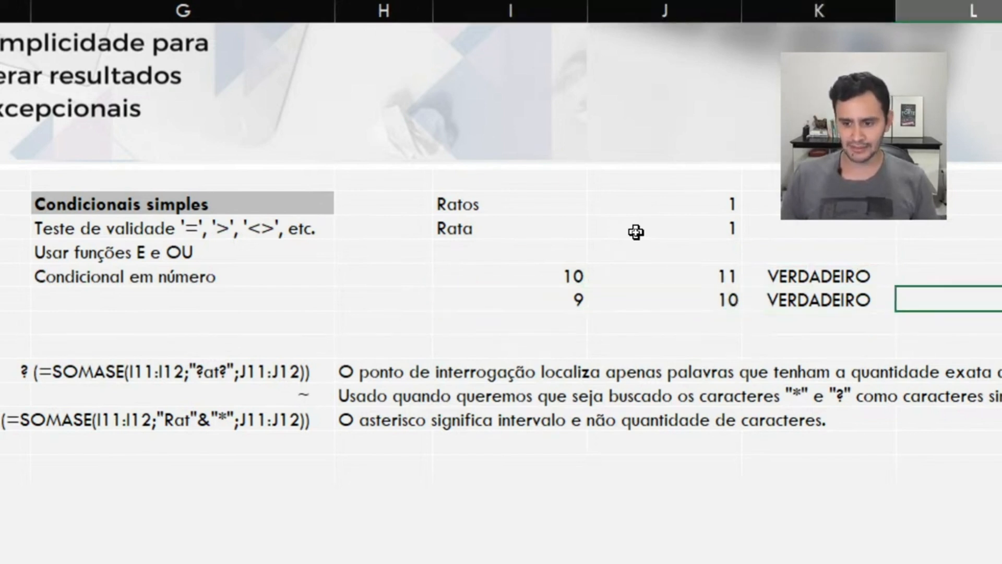
key(Left)
key(Left)
key(Up)
key(Right)
key(Left)
key(Down)
key(Right)
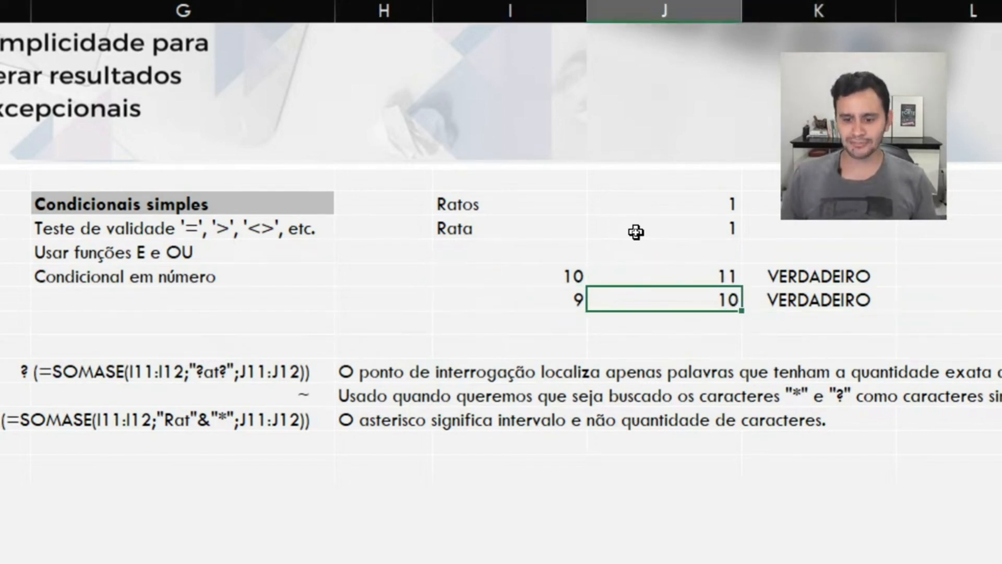
key(Up)
key(Right)
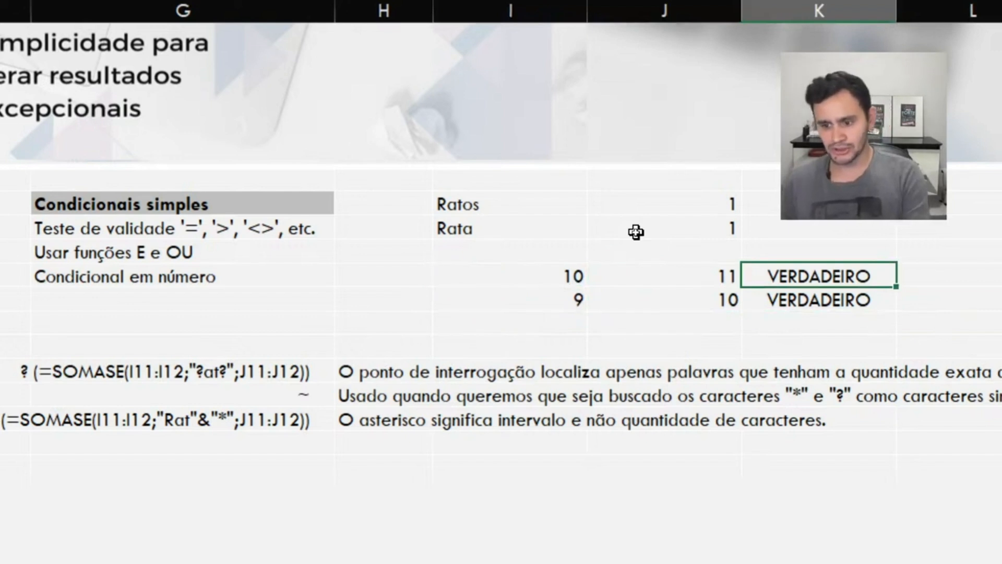
Clear the two separate comparison tests from cells K14 and K15
key(Delete)
key(Down)
key(Delete)
key(Up)
key(Up)
key(Down)
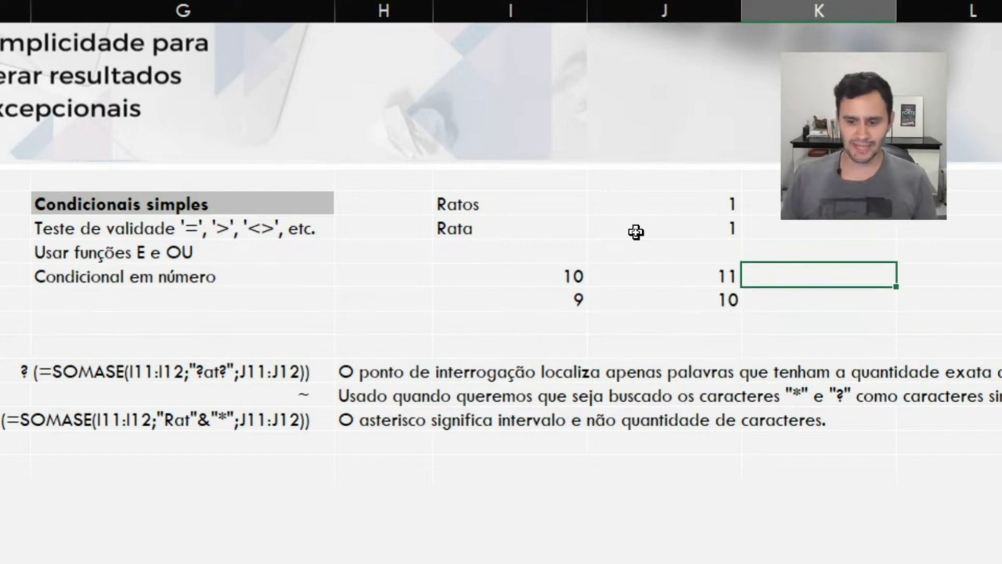
Enter the formula =E(J14>I14;J15>I15) in cell K14 to test both conditions together
text(=-)
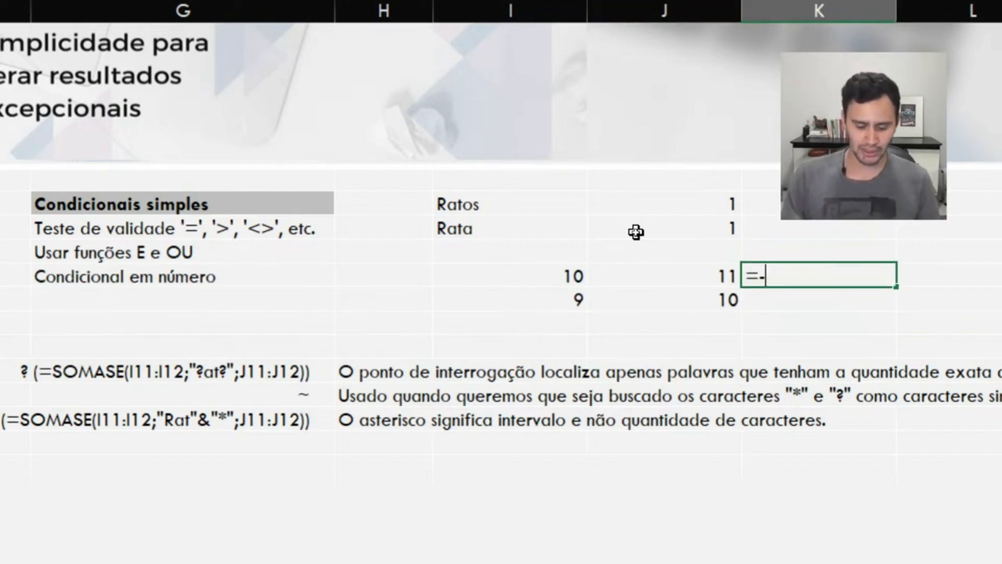
text(e)
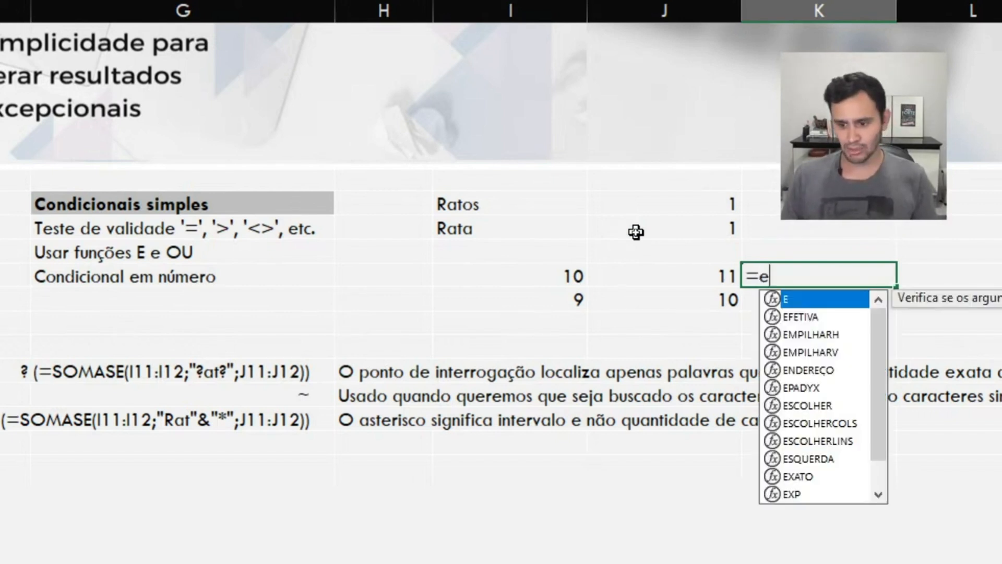
key(BackSpace)
text(E)
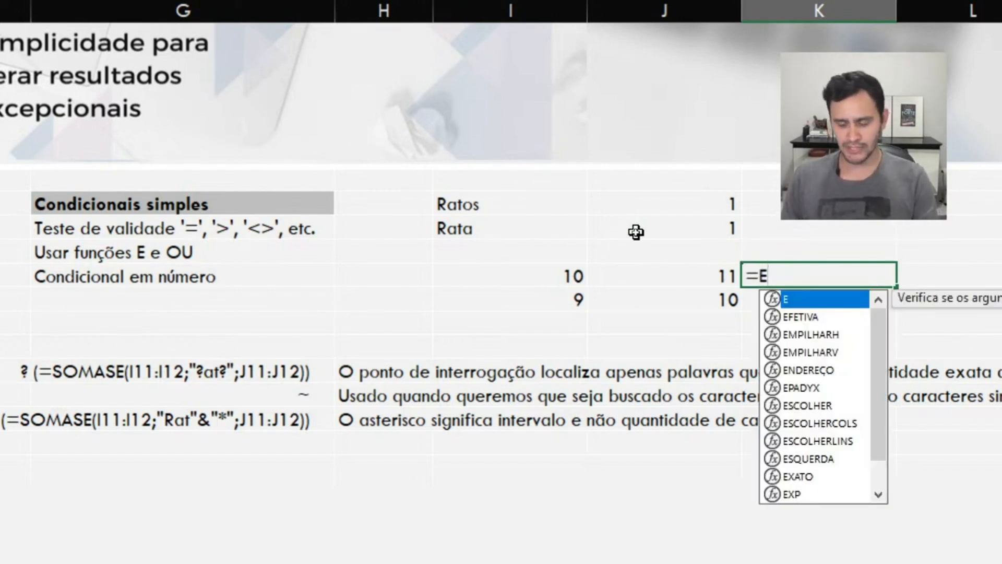
text(()
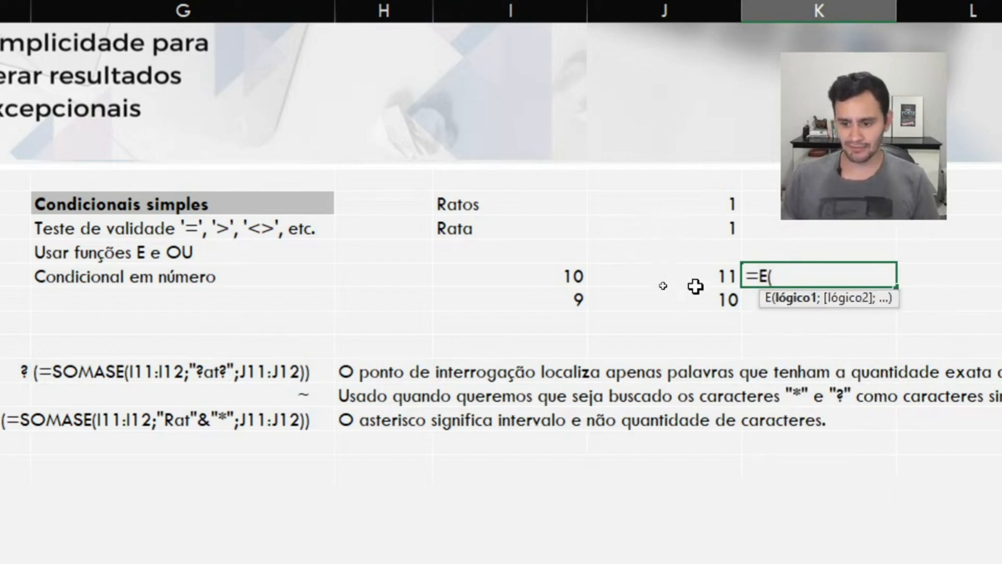
click(665, 280)
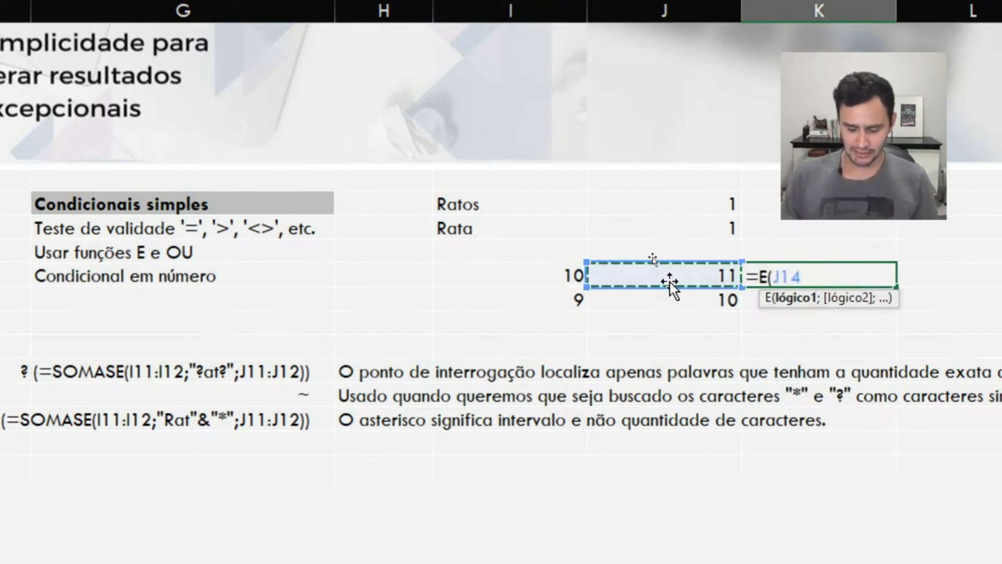
text(>)
click(532, 275)
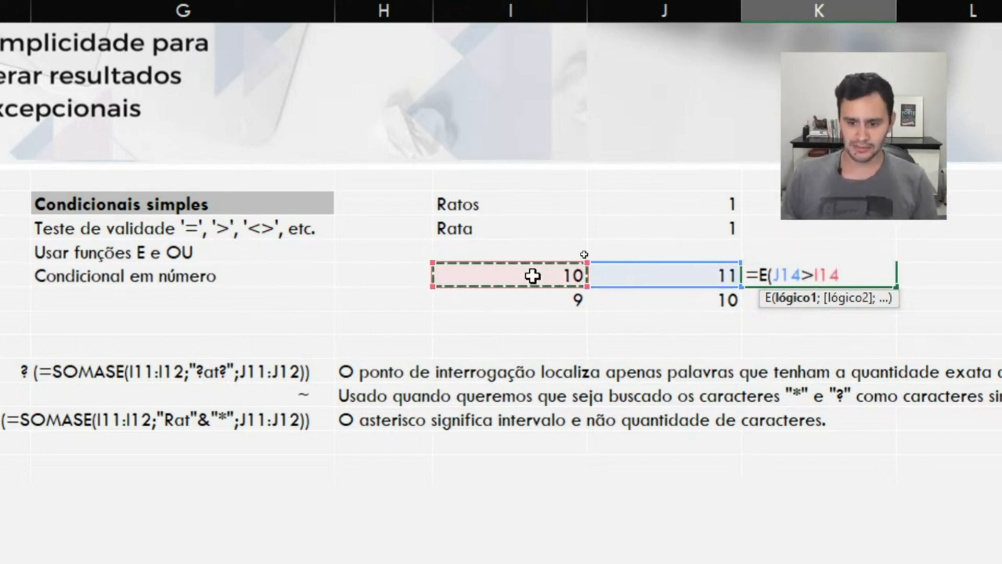
text(;)
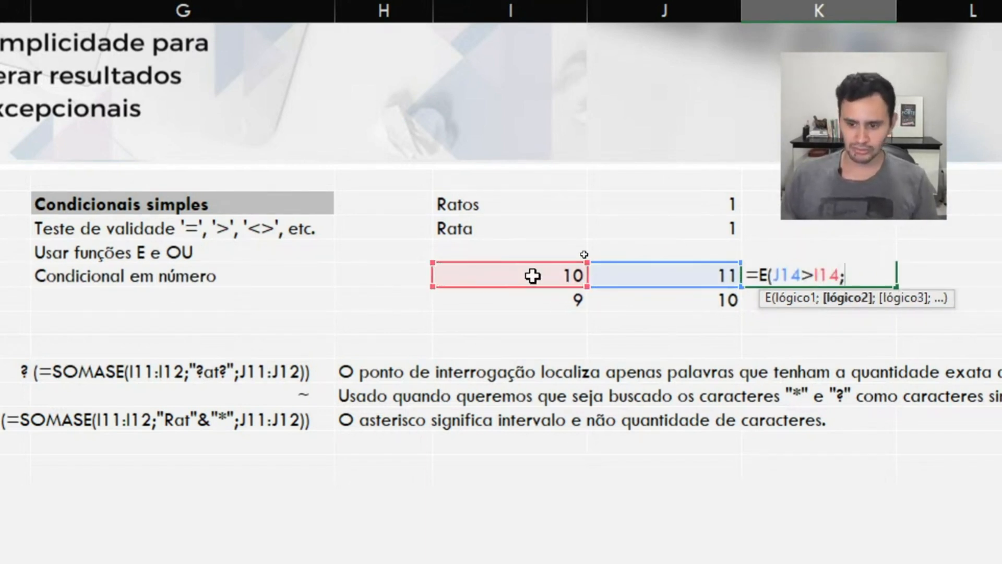
click(687, 303)
text(>)
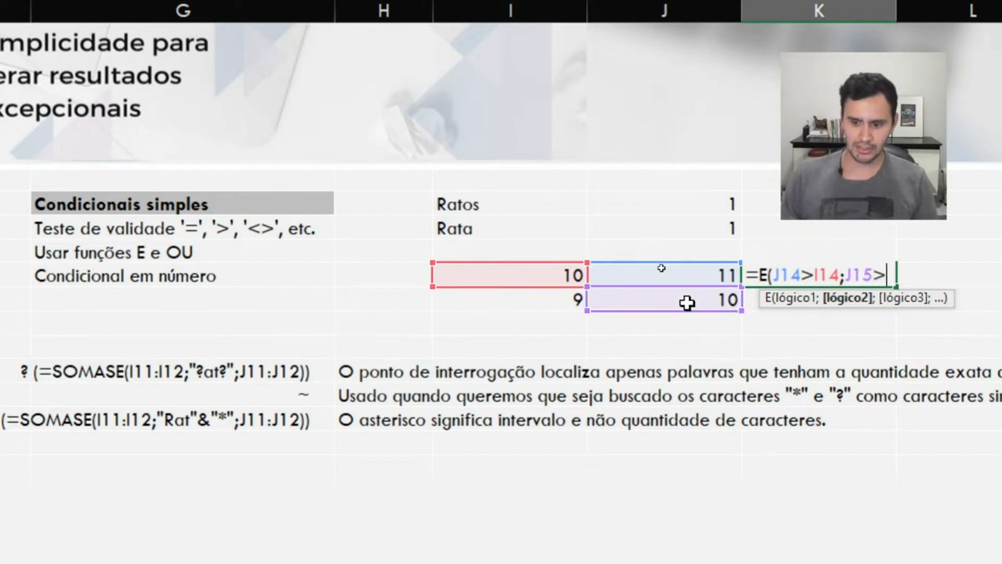
click(513, 305)
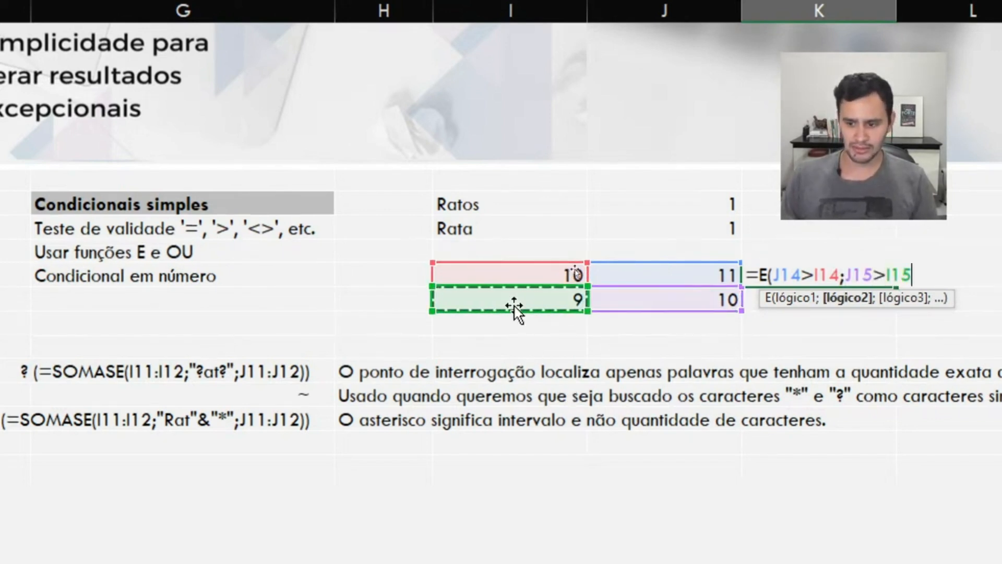
text())
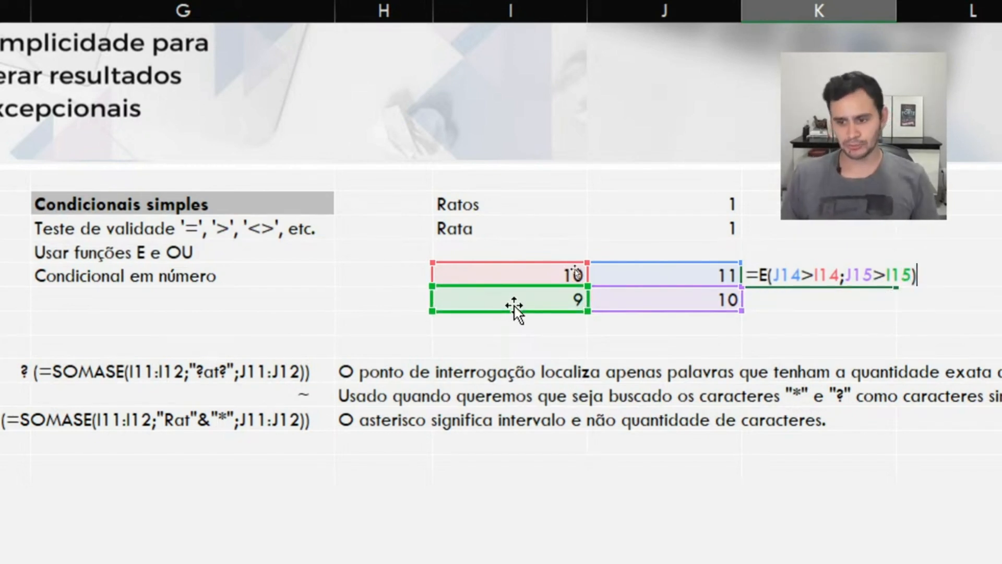
key(Return)
key(Up)
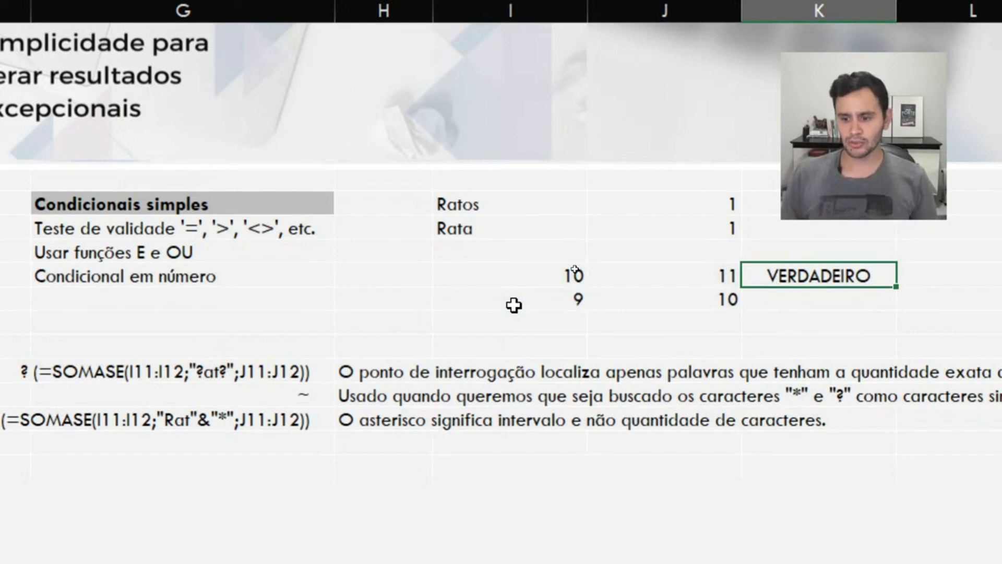
Change the value in cell J15 to 9 to test the E formula with equal second-row values
key(Left)
key(Left)
key(Right)
key(Right)
key(Right)
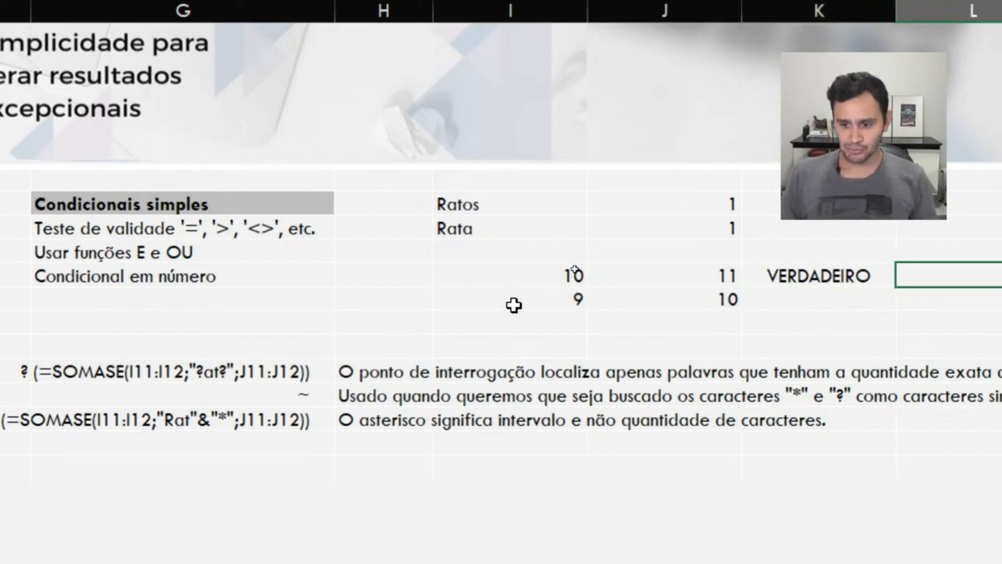
key(Left)
key(Left)
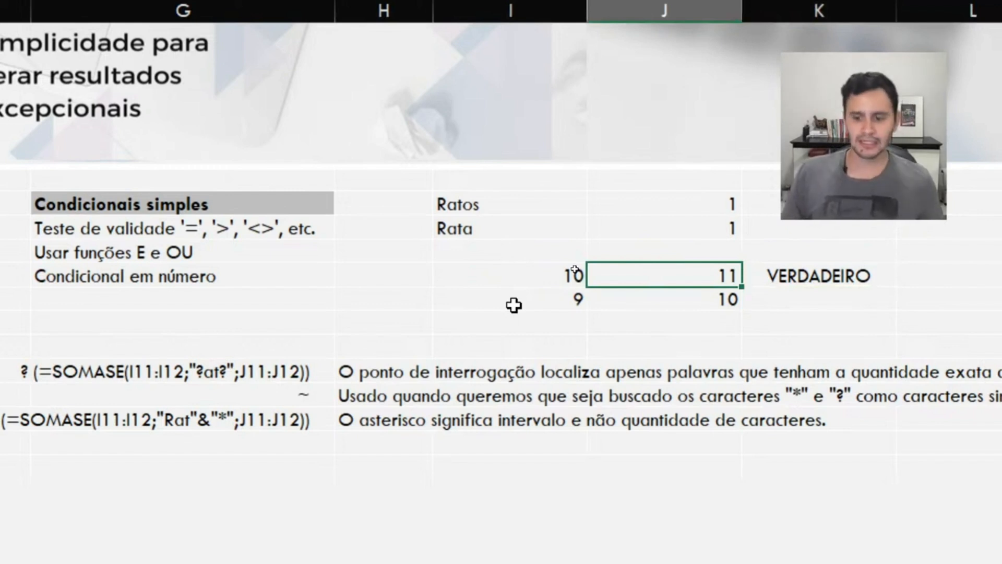
key(Down)
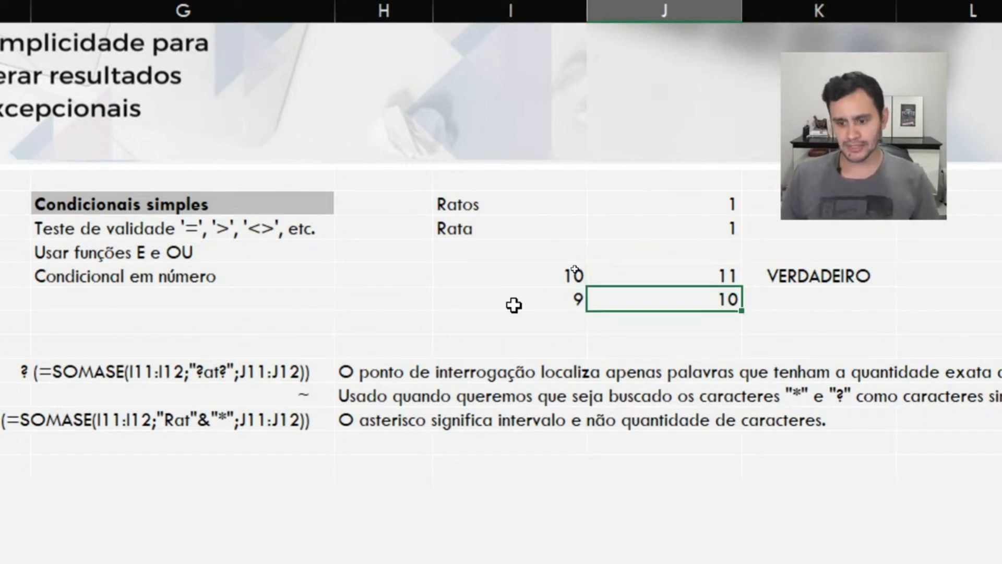
text(9)
key(Return)
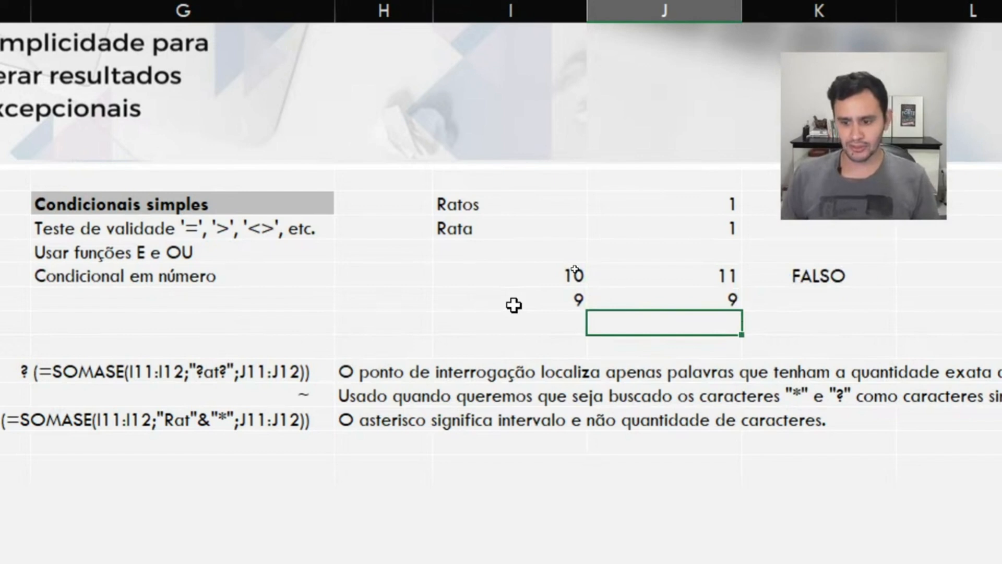
Examine both value pairs in I14:J15 against the result of the E formula in K14
key(Up)
key(Up)
key(Right)
key(Left)
key(Down)
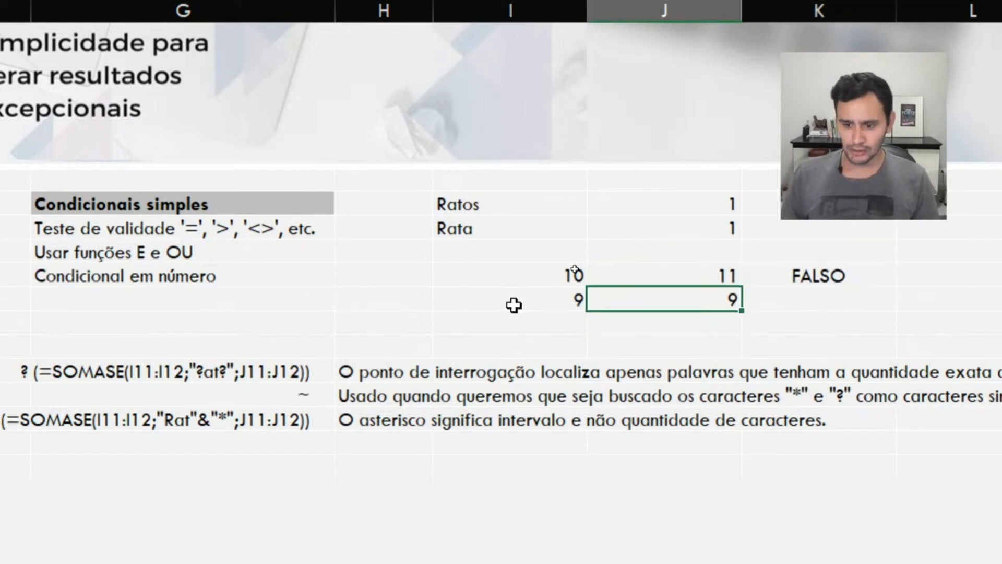
key(Left)
key(Right)
key(Left)
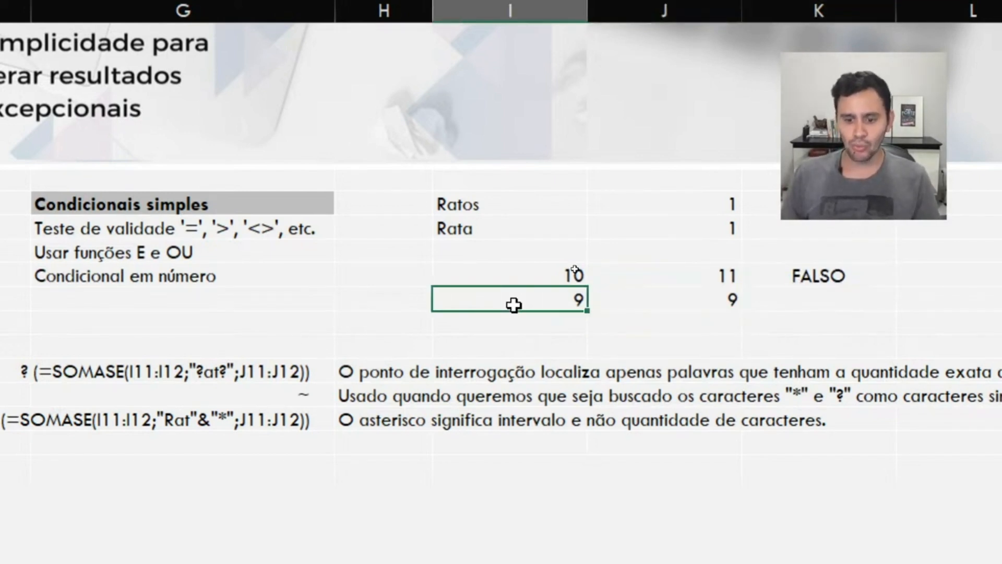
key(Up)
key(Right)
key(Right)
key(Left)
key(Down)
key(Left)
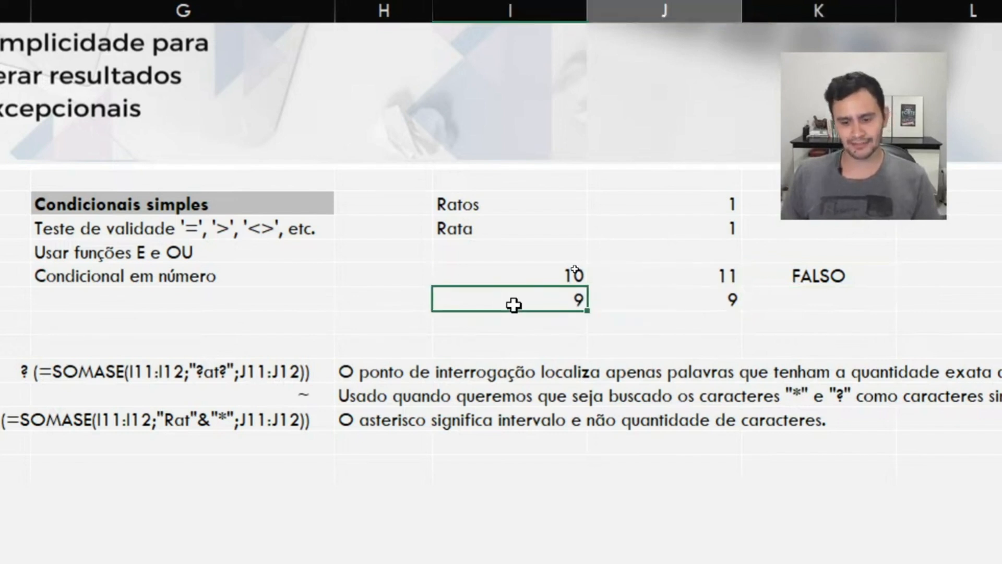
key(Right)
key(Left)
key(Right)
key(Up)
key(Right)
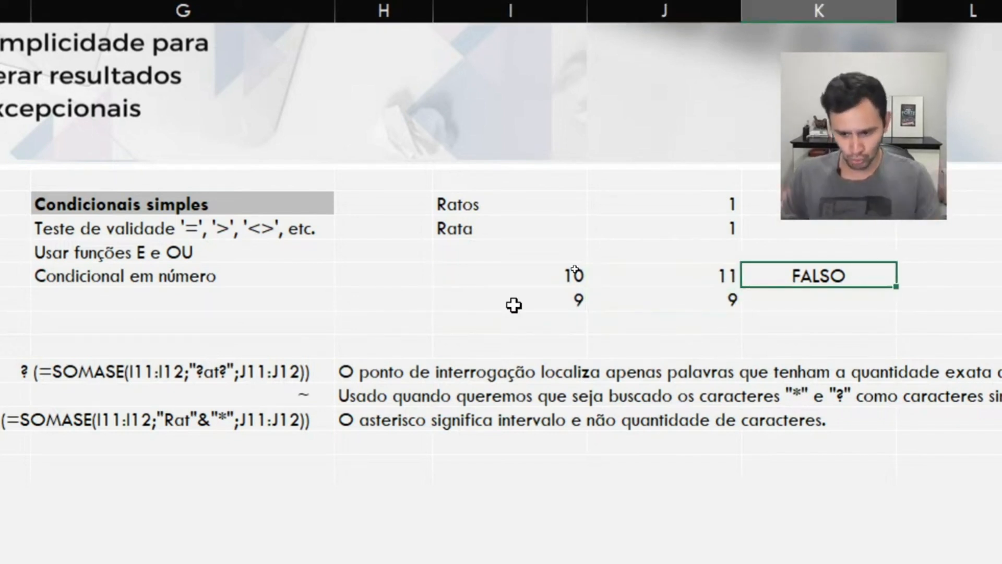
key(Down)
key(Up)
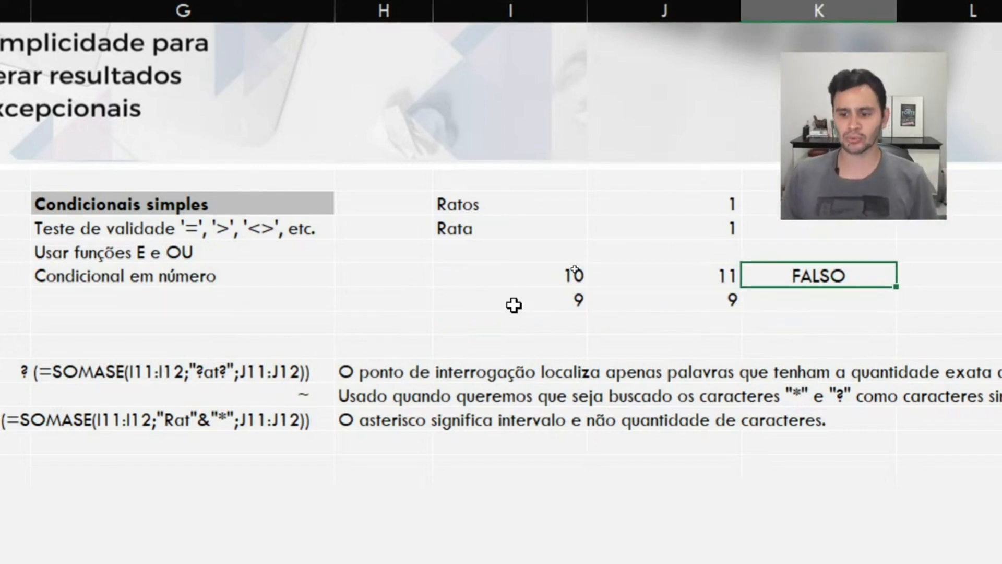
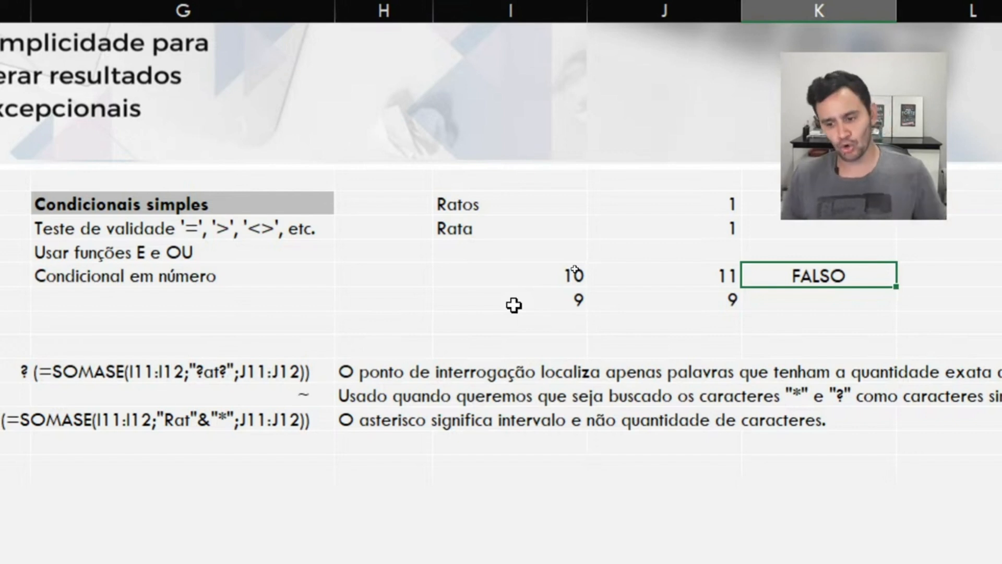
Replace the E formula in cell K14 with =OU(J14>I14;J15>I15) to test whether either condition holds
key(Delete)
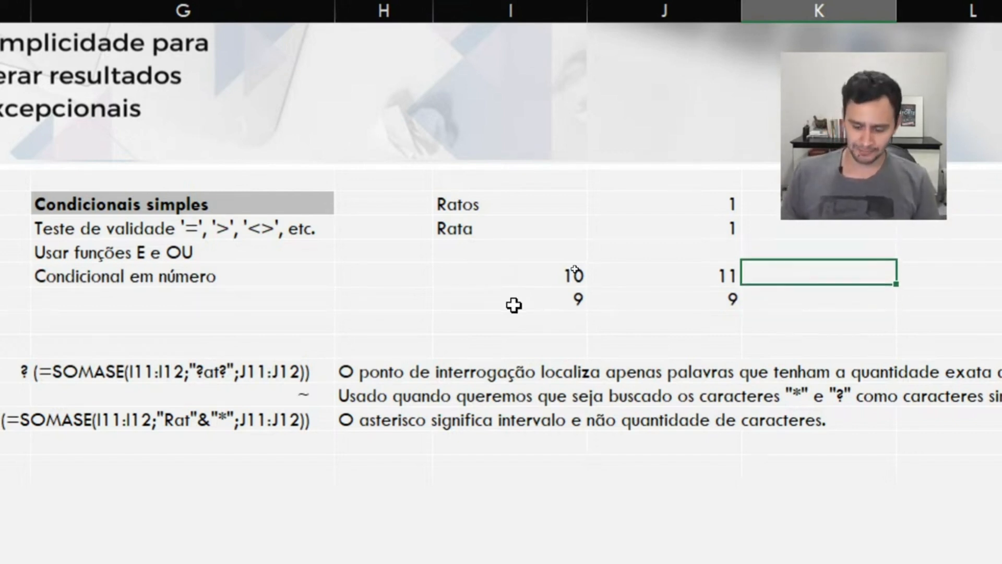
text(=)
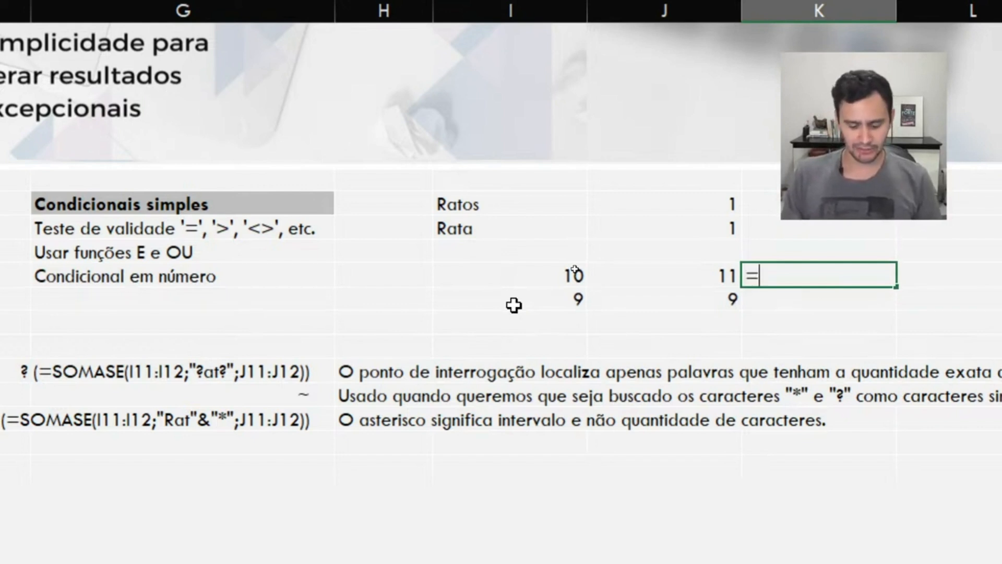
text(ou()
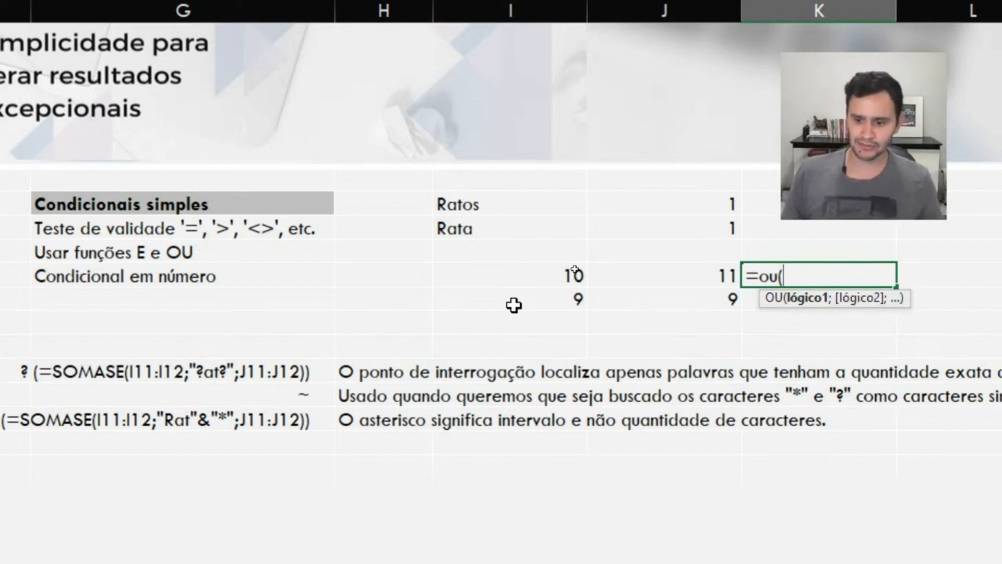
key(Left)
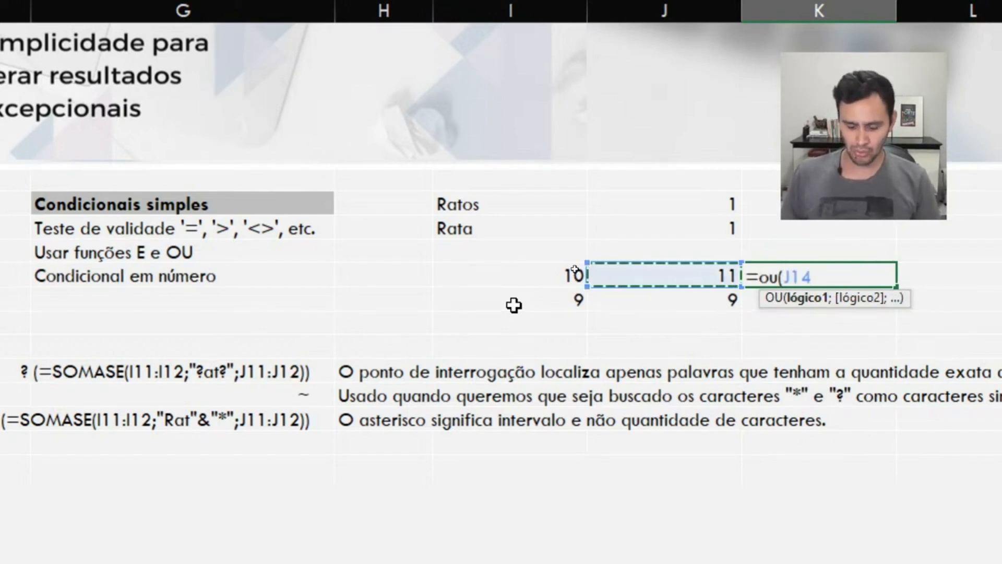
text(>)
key(Left)
key(Left)
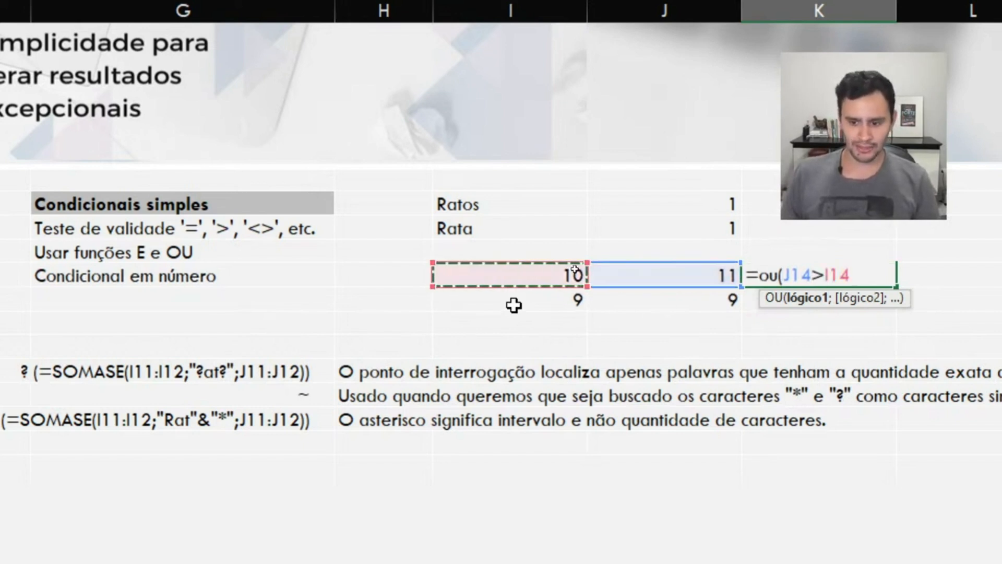
text(;)
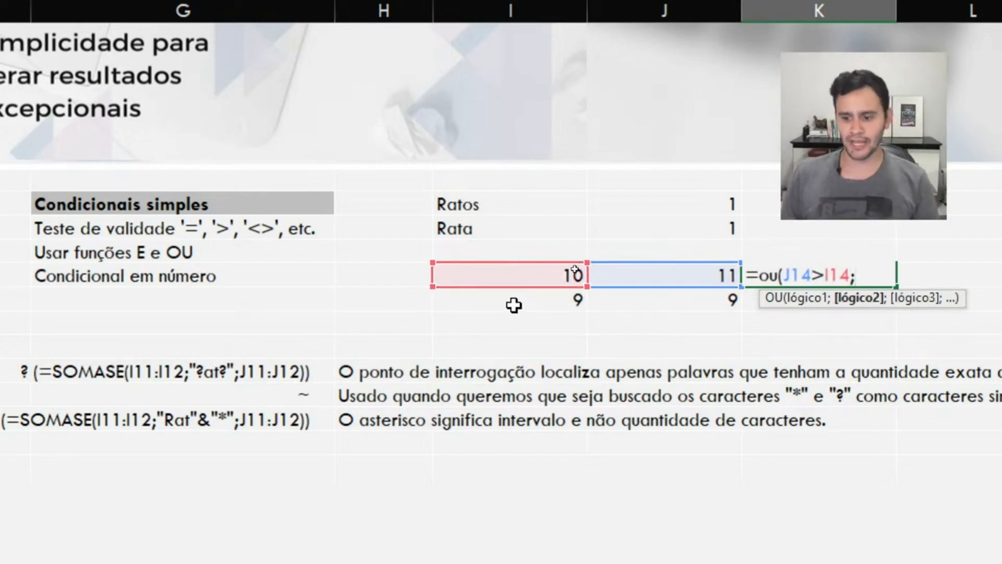
click(690, 301)
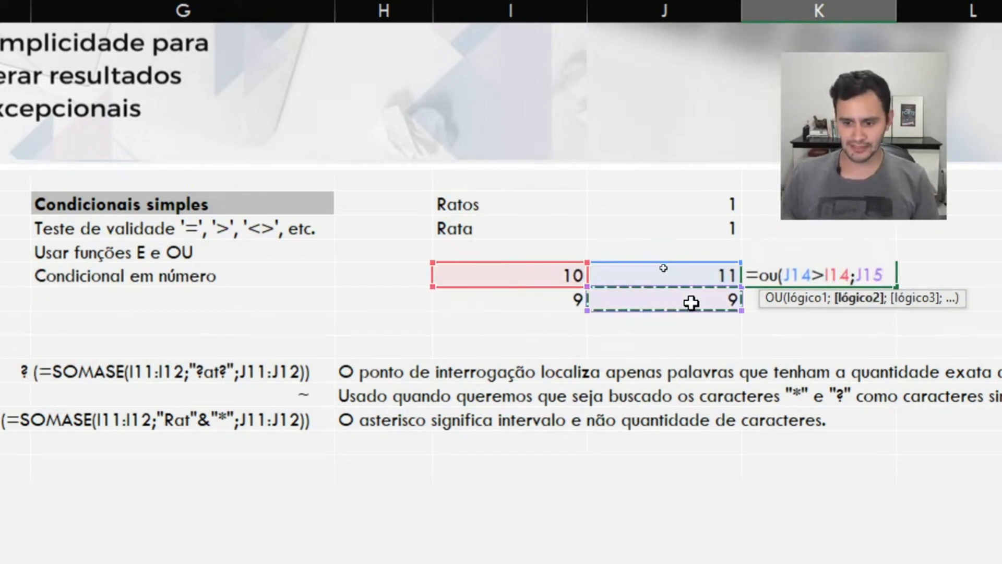
text(>)
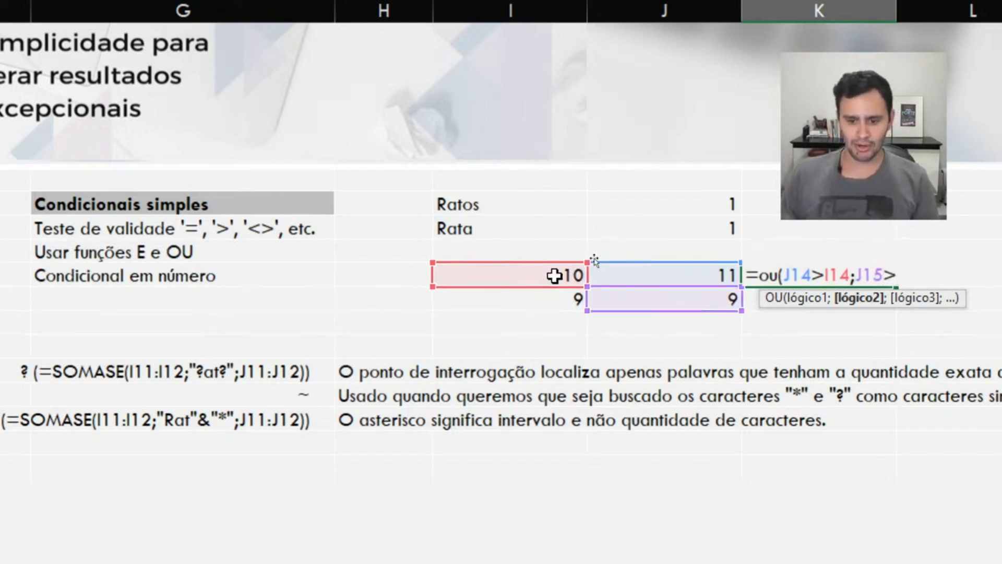
click(556, 297)
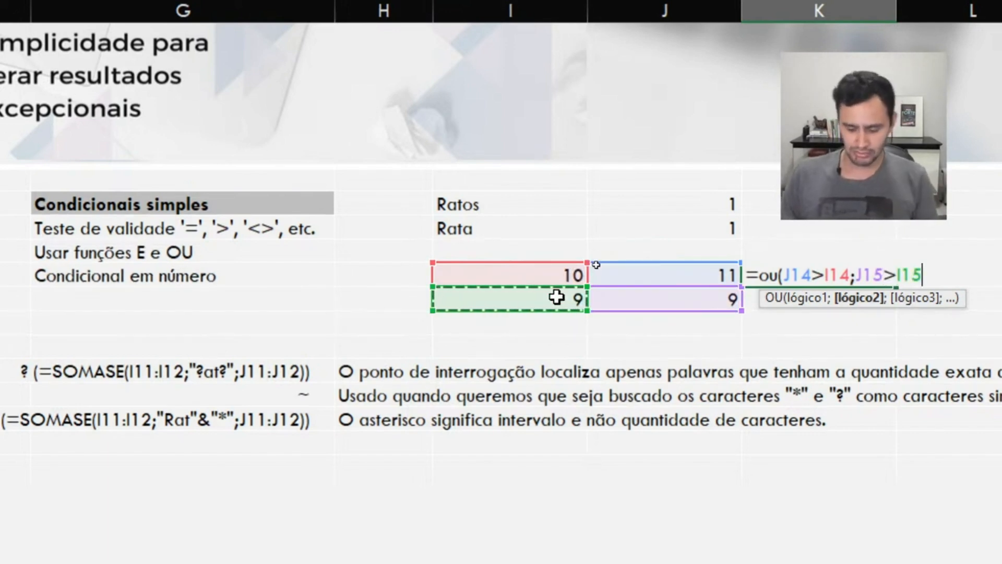
text())
key(Return)
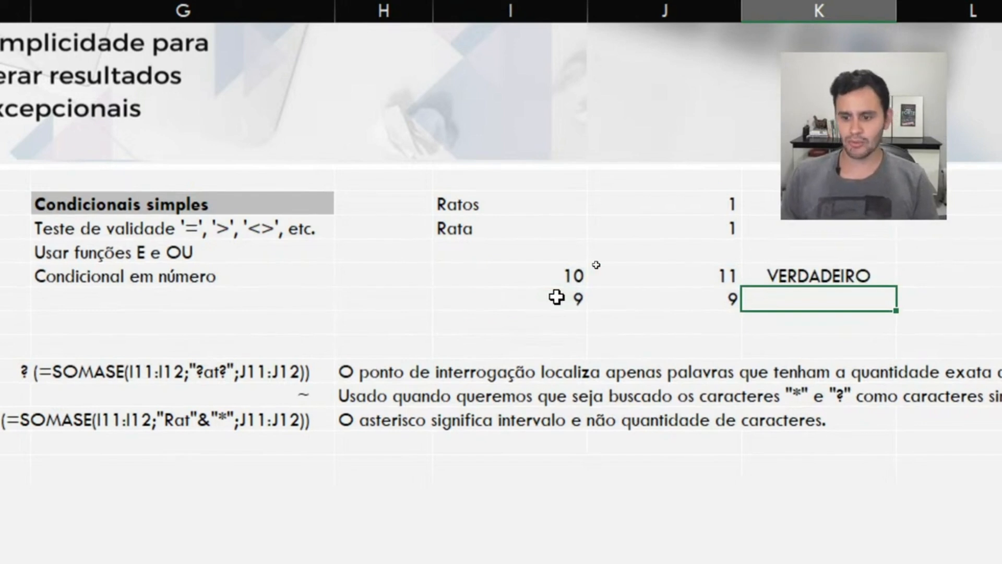
key(Up)
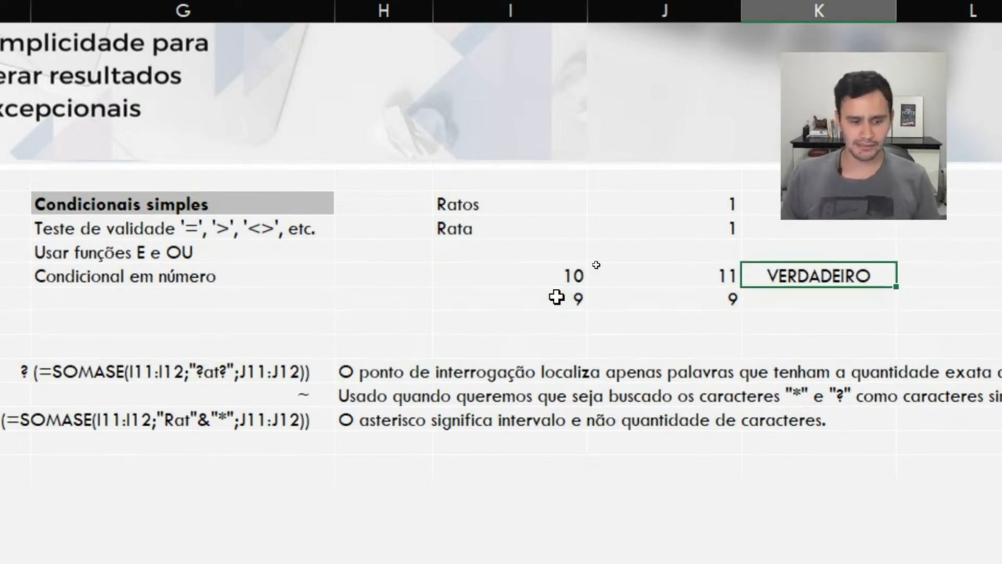
Clear the second-row values in I15:J15 and the OU formula in K14
key(Left)
key(Left)
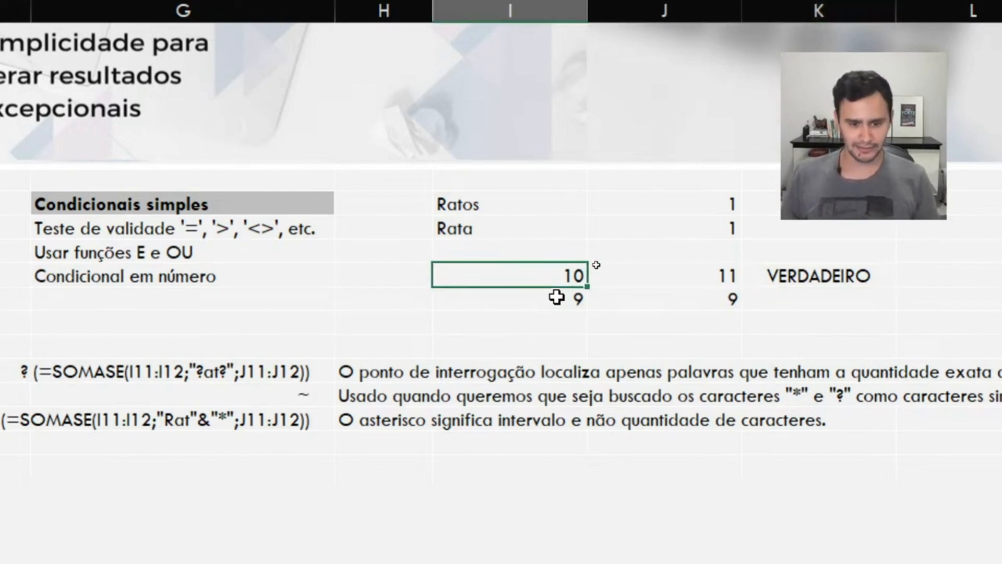
key(Right)
key(Right)
key(Left)
click(556, 297)
key(Delete)
key(Right)
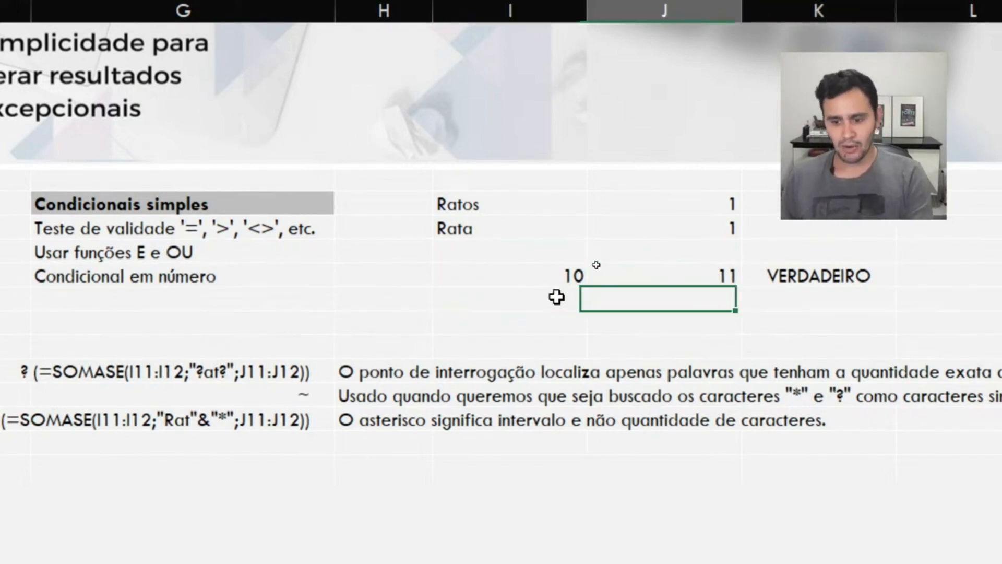
key(Up)
key(Right)
key(Delete)
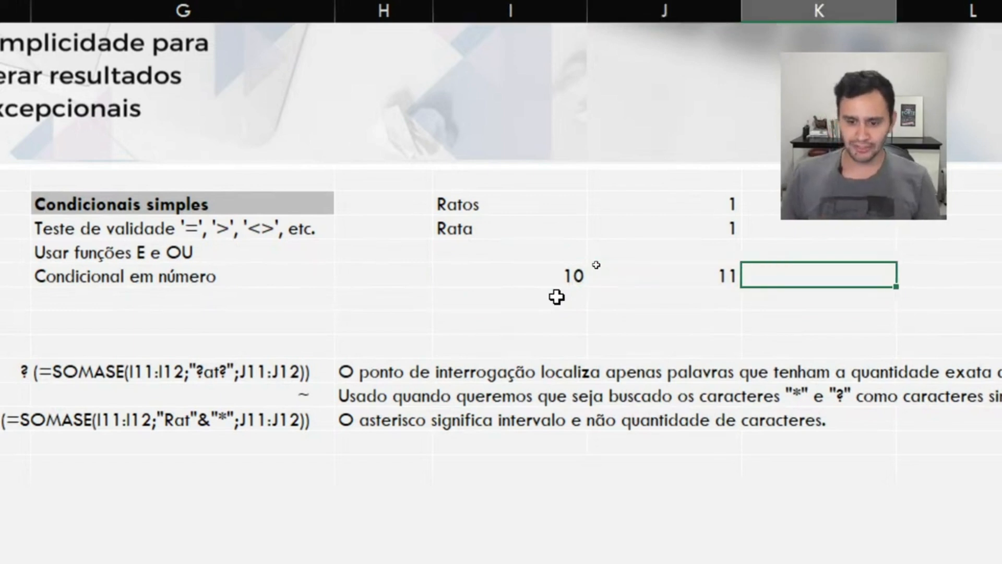
Change the value in cell J14 to 10 to match the value in I14
key(Left)
key(Left)
key(Right)
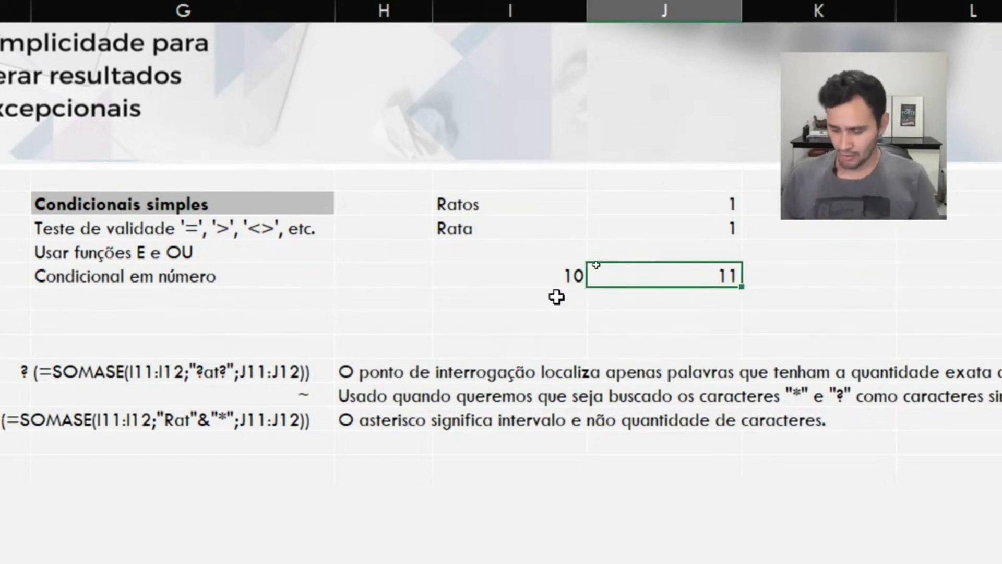
text(10)
key(Return)
key(Up)
key(Right)
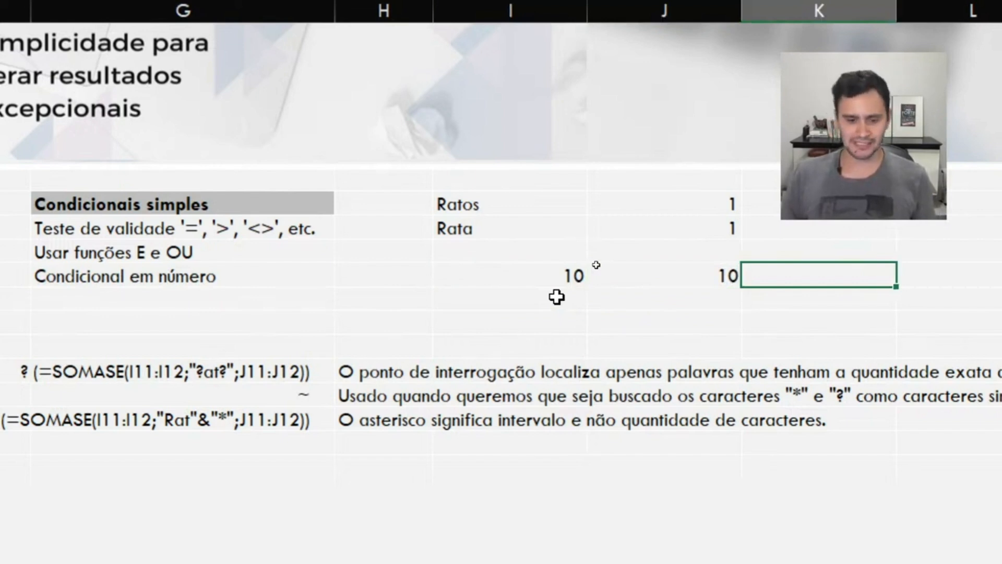
Enter the formula =J14<>I14 in cell K14 to test whether the two values differ
key(Left)
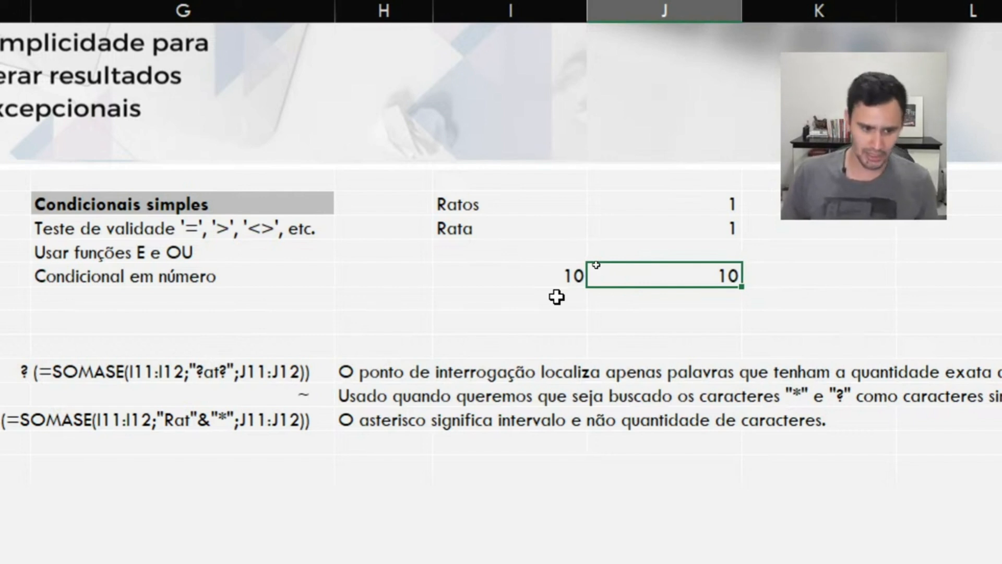
key(Down)
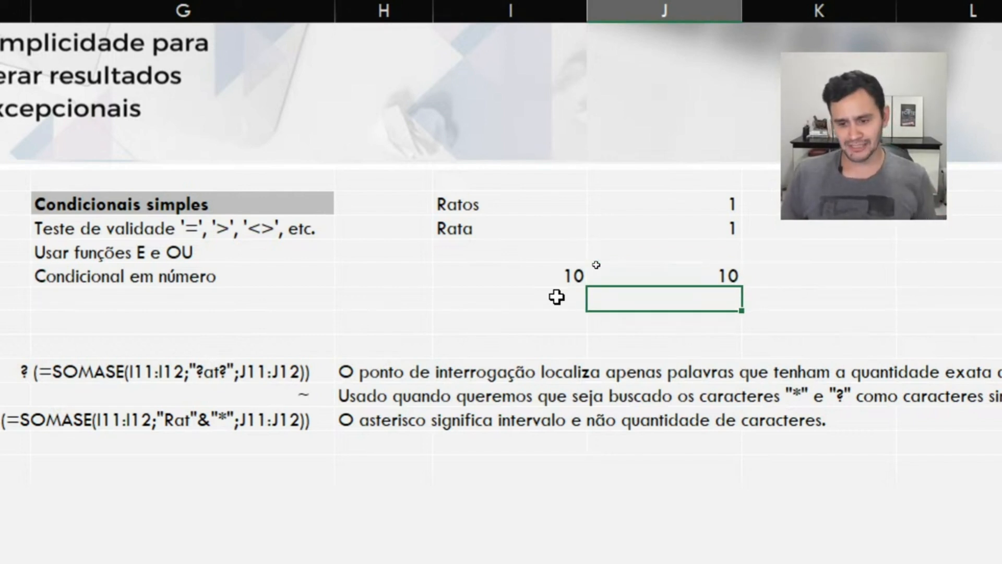
key(Up)
key(Right)
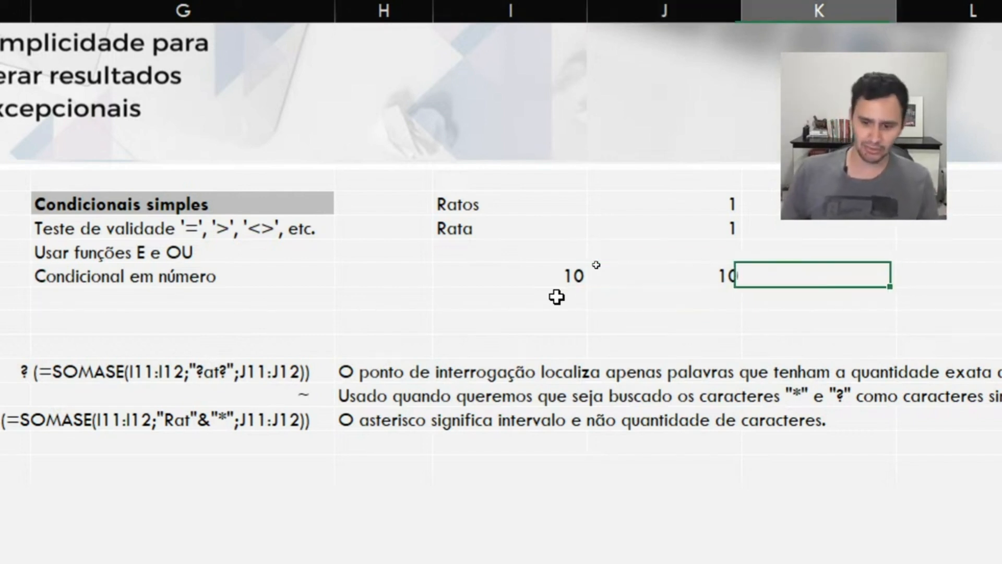
text(=)
key(Left)
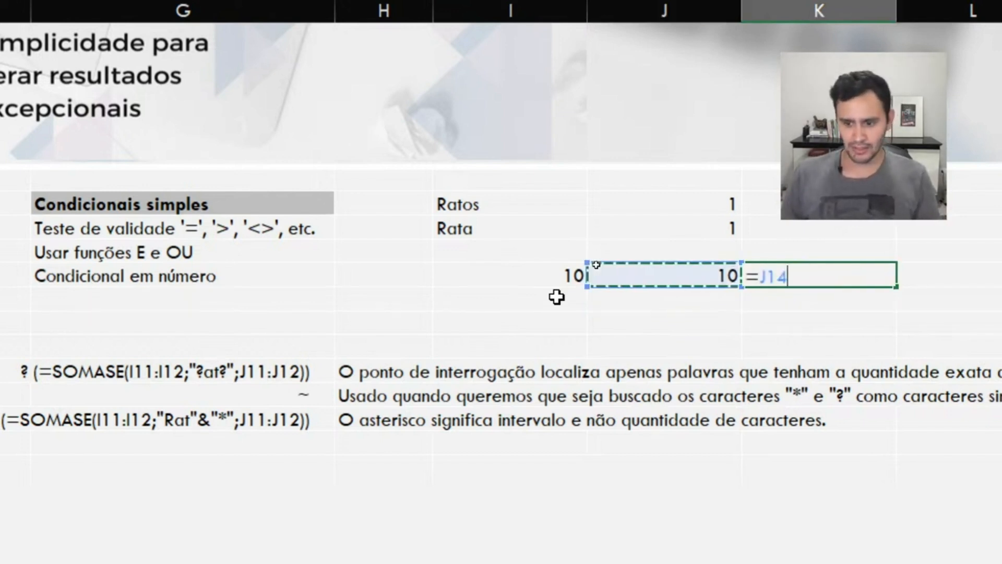
text(<>)
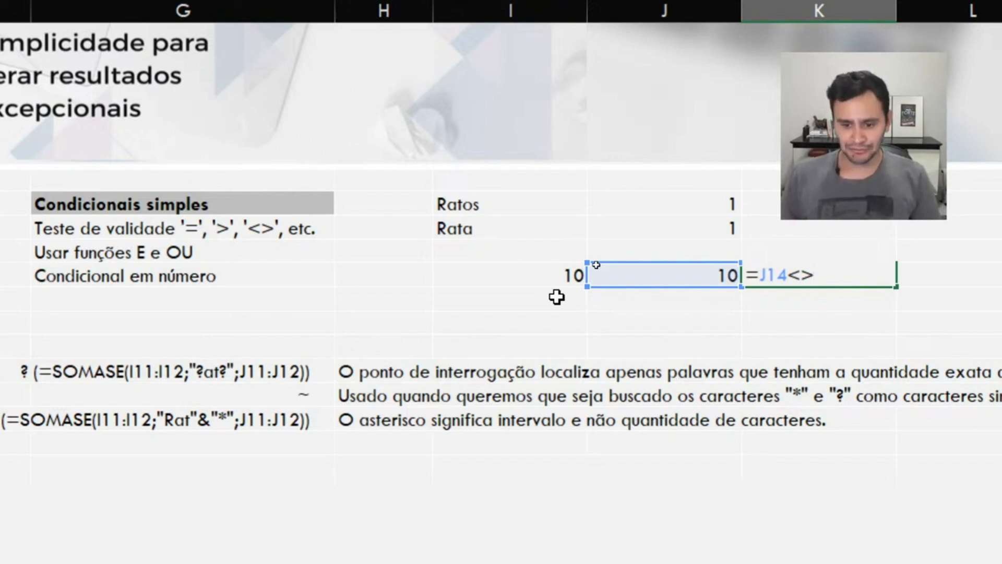
click(545, 276)
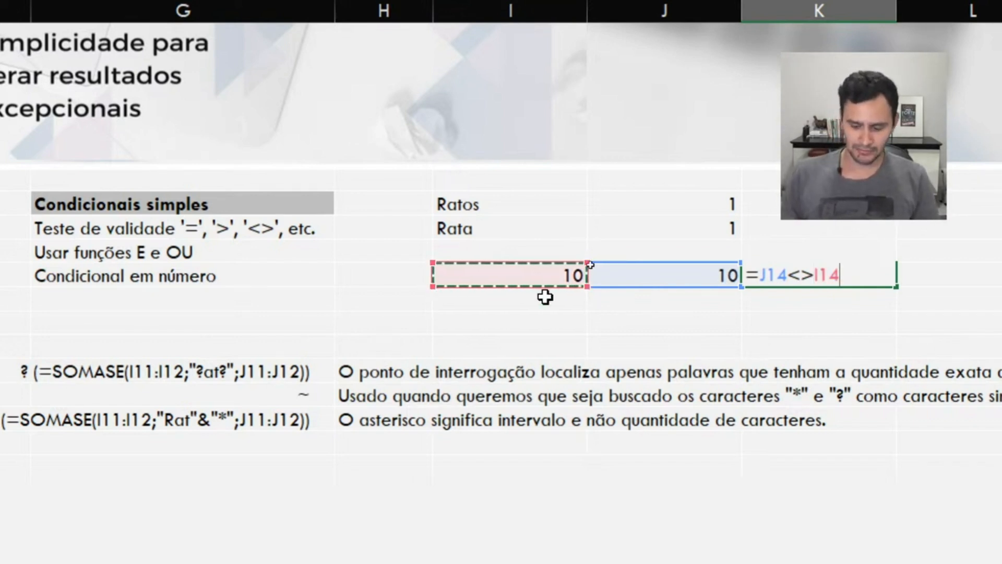
key(ctrl+Return)
Change the value in cell J14 to 9 to test the inequality formula with different values
key(Left)
key(Left)
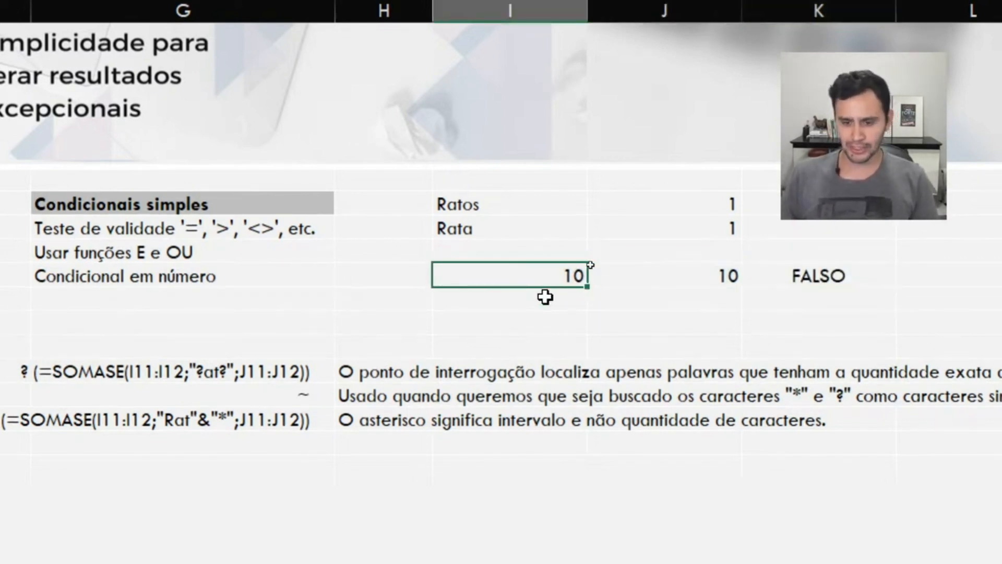
key(Left)
key(Right)
key(Right)
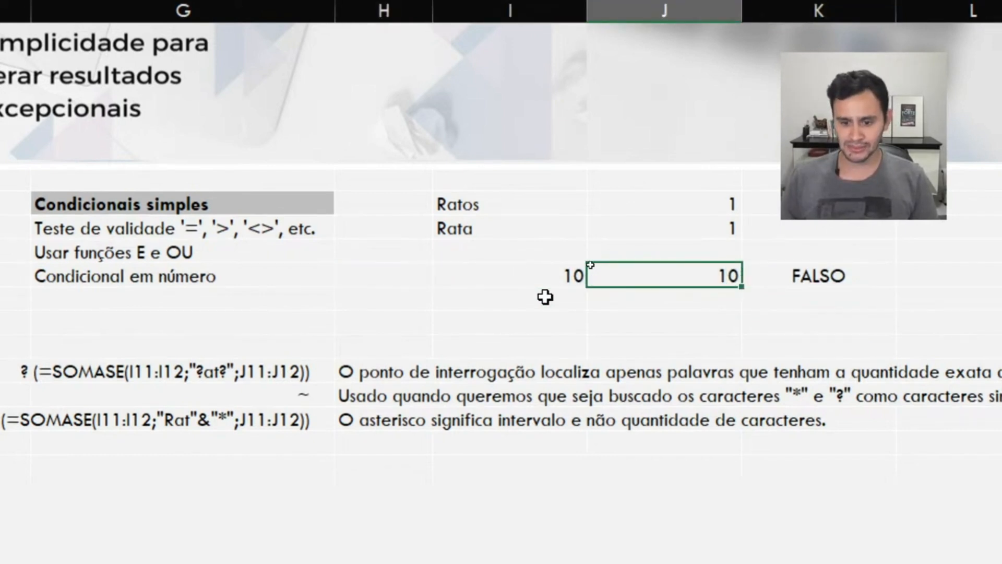
text(9)
key(ctrl+Return)
key(Right)
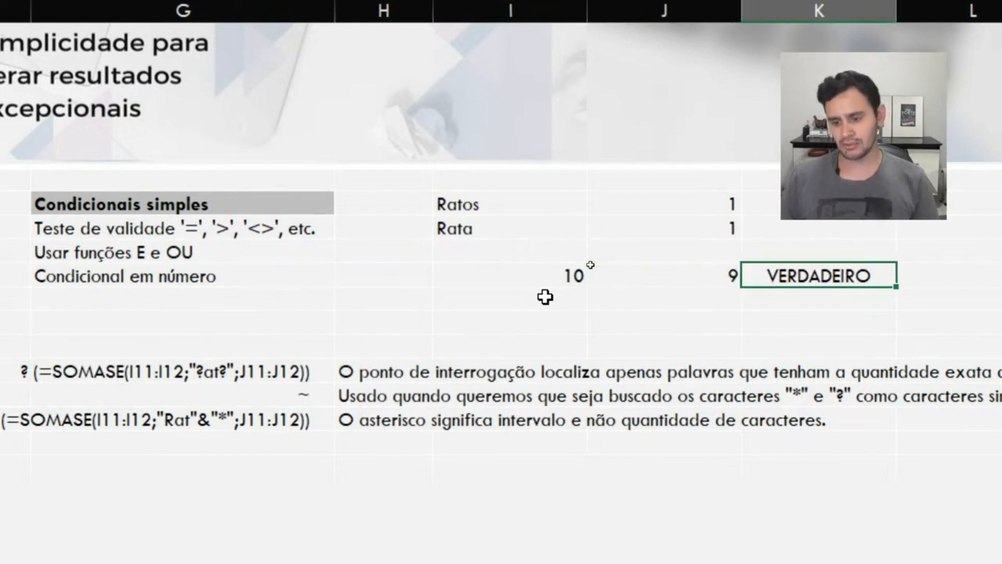
Clear the two compared values and the inequality formula from cells I14:K14
key(Left)
key(Left)
key(Right)
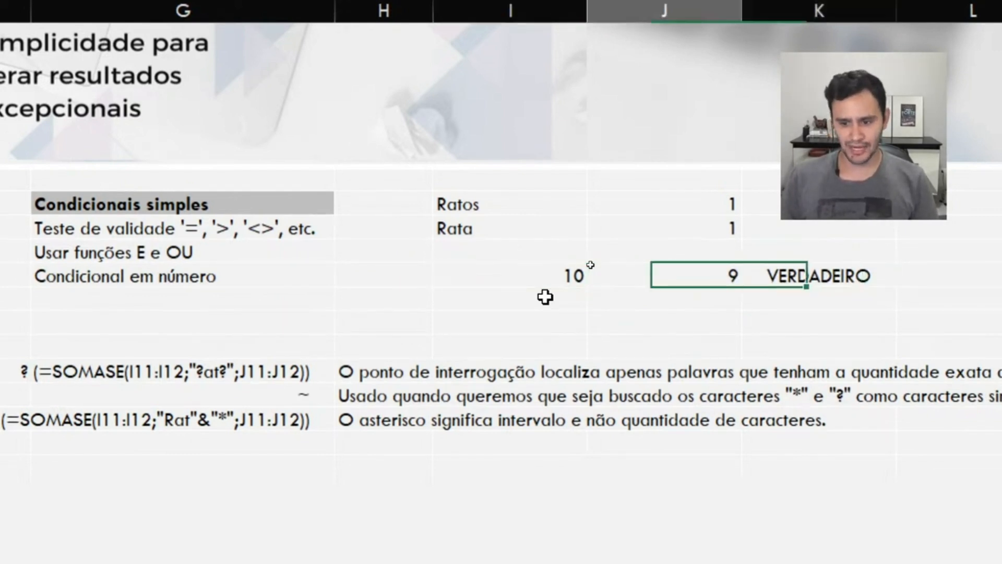
key(Left)
key(Delete)
key(Right)
key(Delete)
key(Right)
key(Delete)
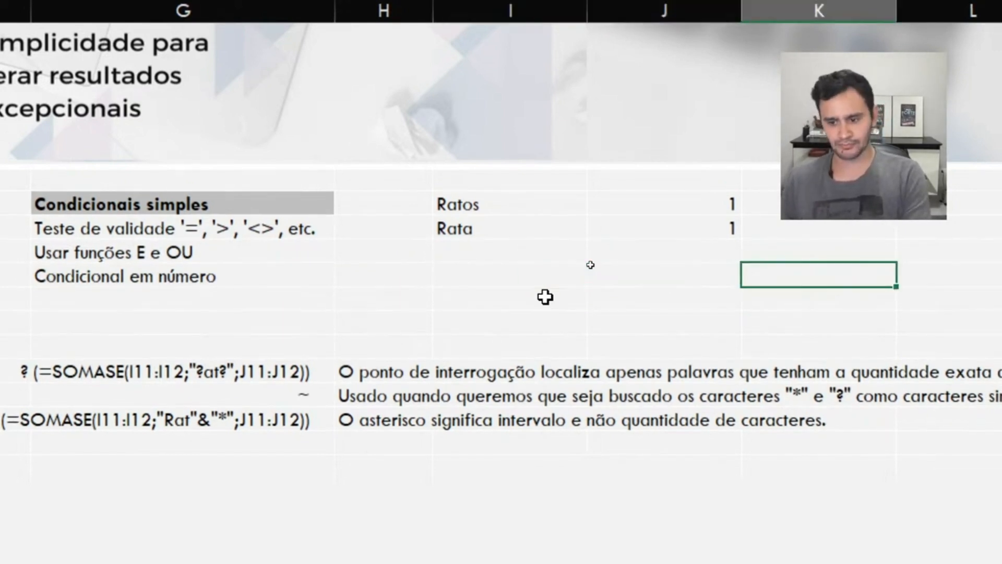
Undo the three deletions in cells I14:K14 to restore the inequality example
key(ctrl+z)
key(ctrl+z)
key(ctrl+z)
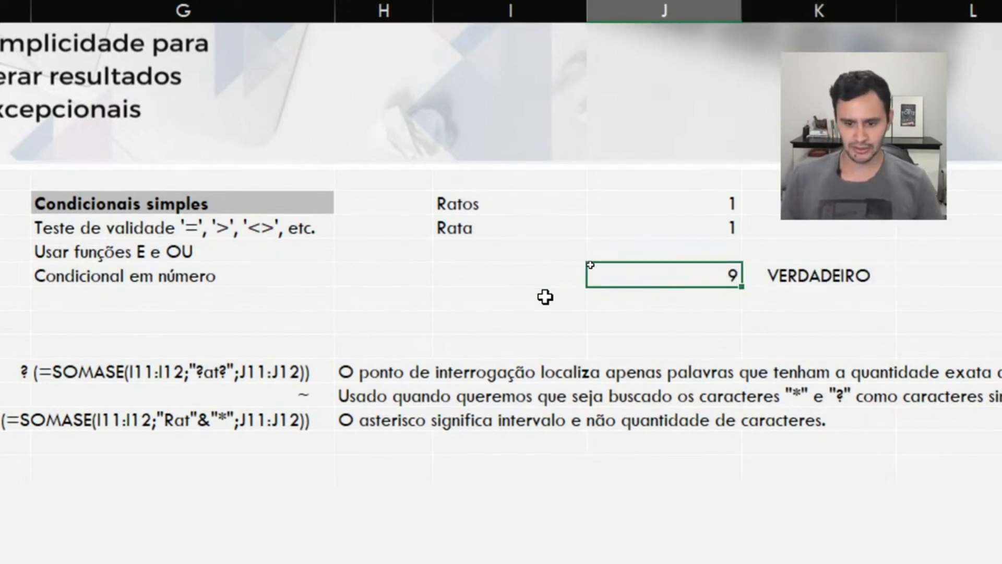
Write the K14 formula as plain text, '=J14<>I14, in cell L14 beside its result
key(Right)
key(Right)
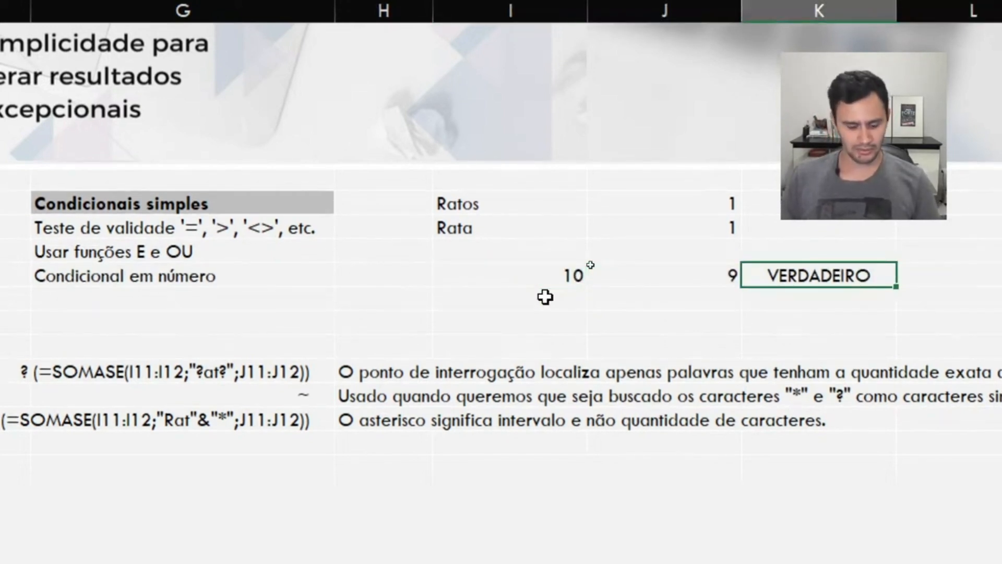
key(F2)
key(Escape)
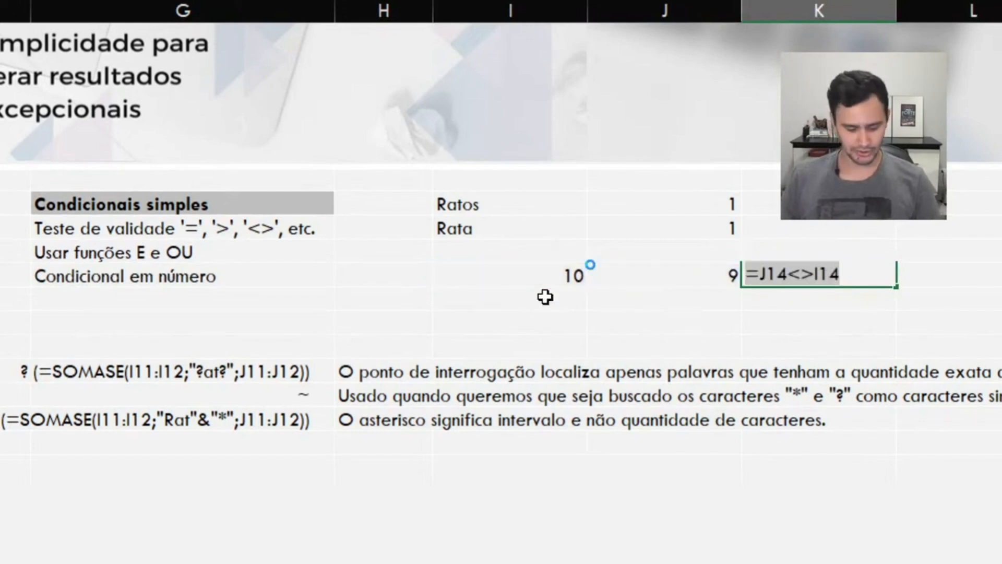
key(Right)
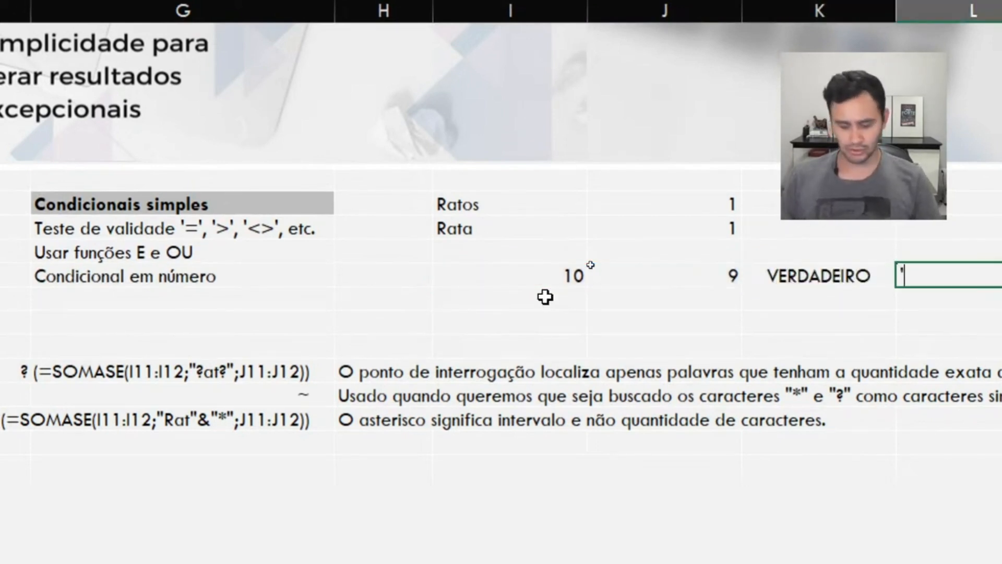
text('=J14<>I14)
key(Return)
Enter the label E in cell K15, below the inequality test result
key(Left)
key(Left)
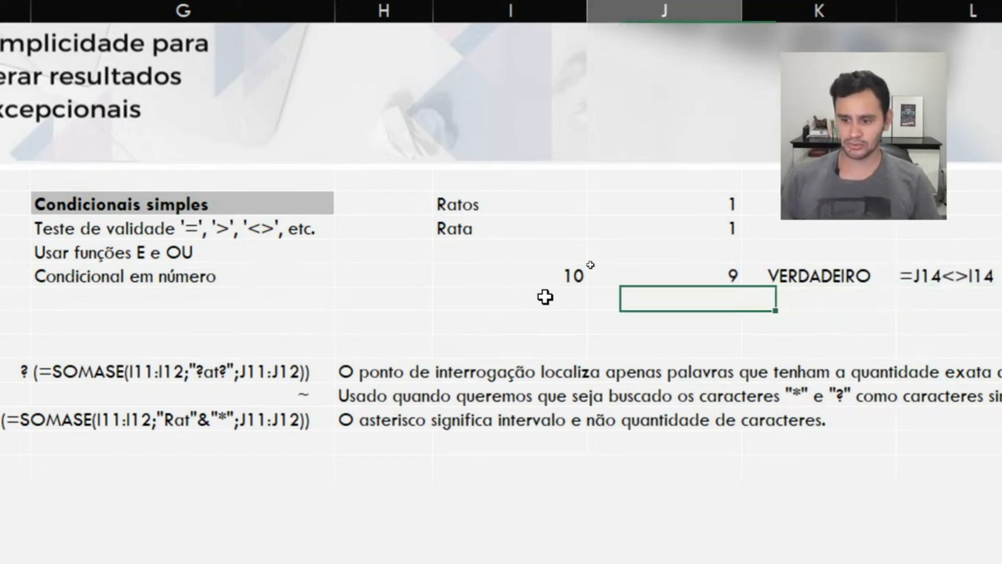
key(Right)
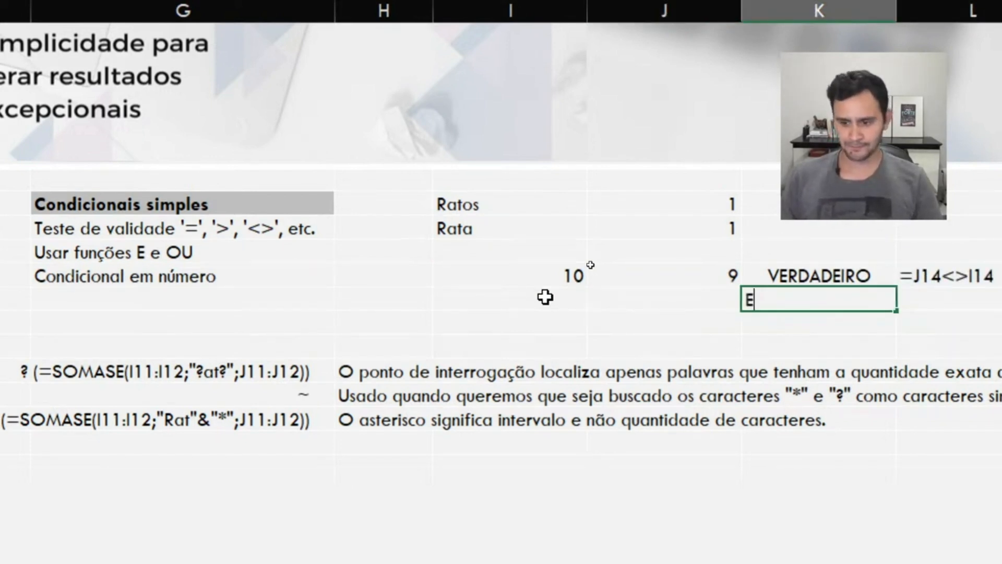
text(E)
key(Return)
key(Up)
key(Left)
key(Left)
key(Right)
key(Right)
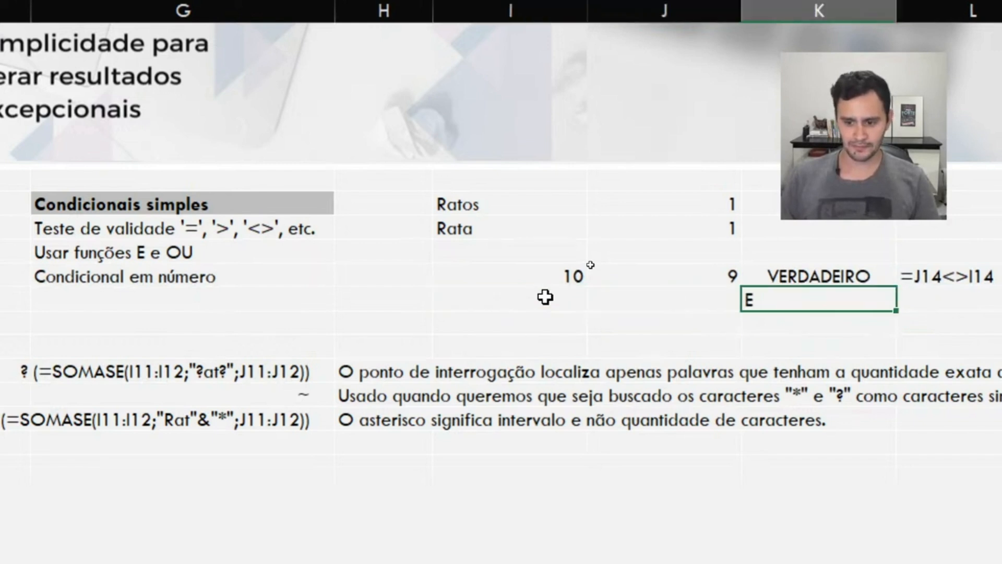
Enter the value 10 in both I15 and J15, below the compared numbers 10 and 9
key(Left)
key(Left)
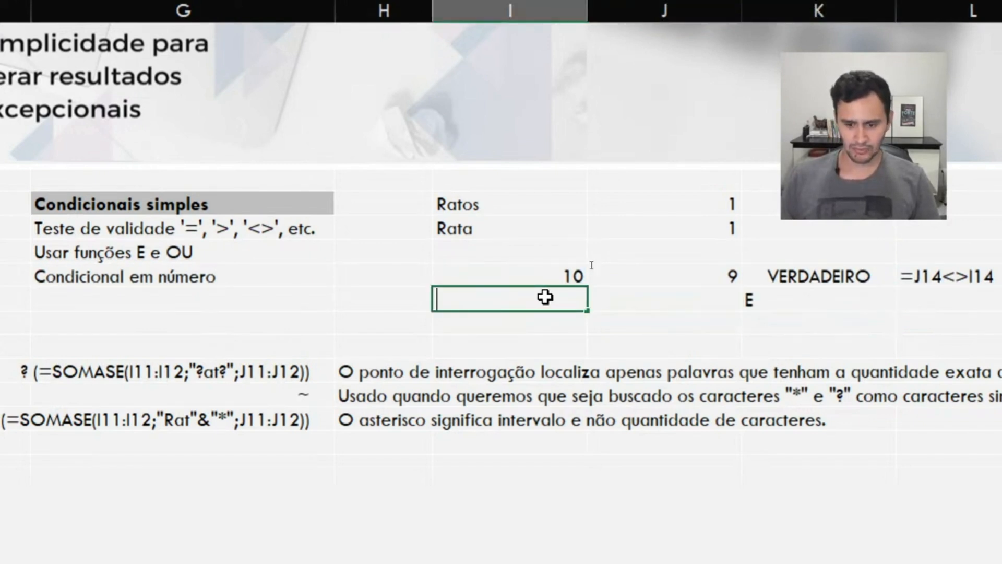
text(10)
key(Right)
text(10)
key(Right)
key(Right)
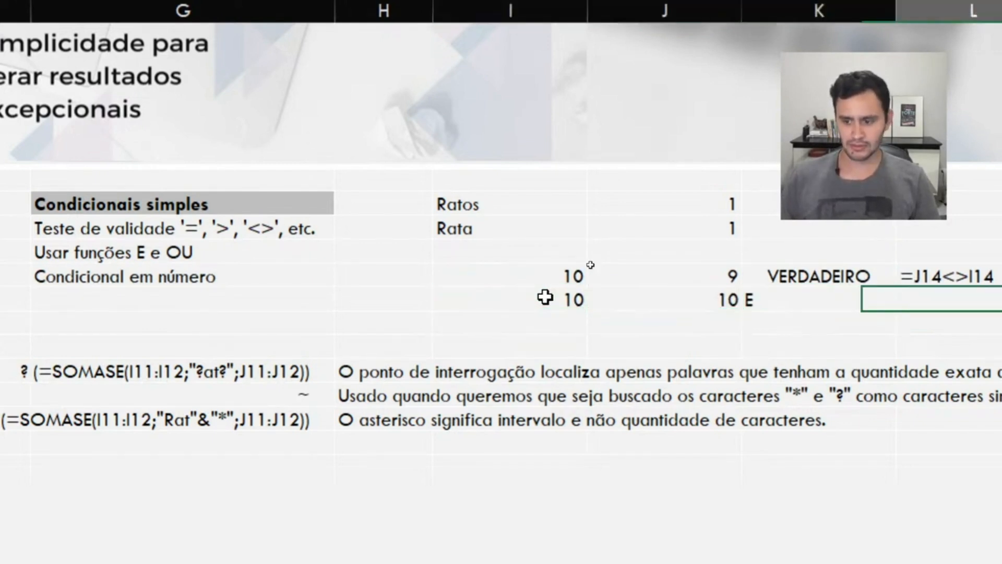
Replace the label E in K15 with the start of an E formula whose first test is J15=I15
key(Left)
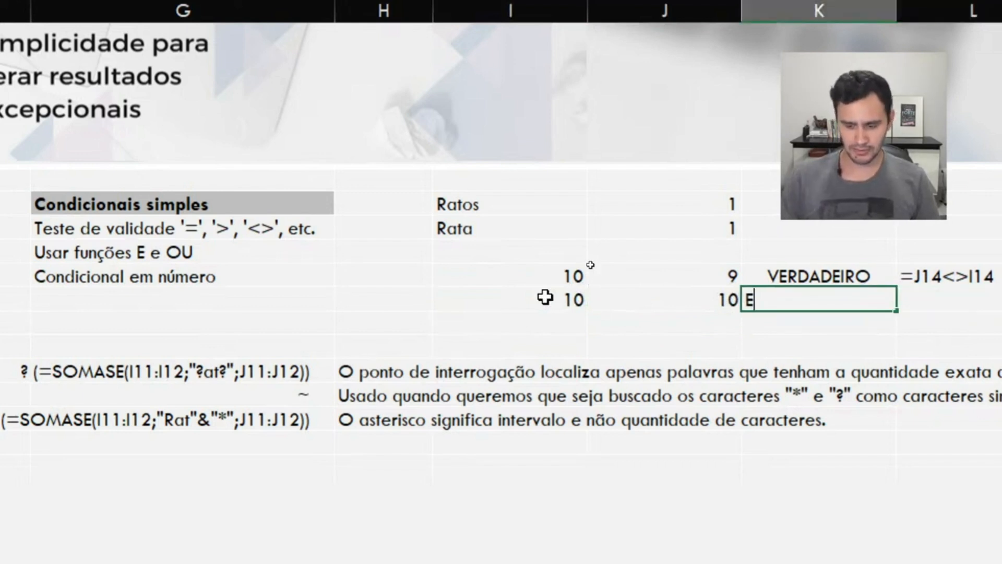
text(=)
key(Left)
key(Right)
key(BackSpace)
key(BackSpace)
key(BackSpace)
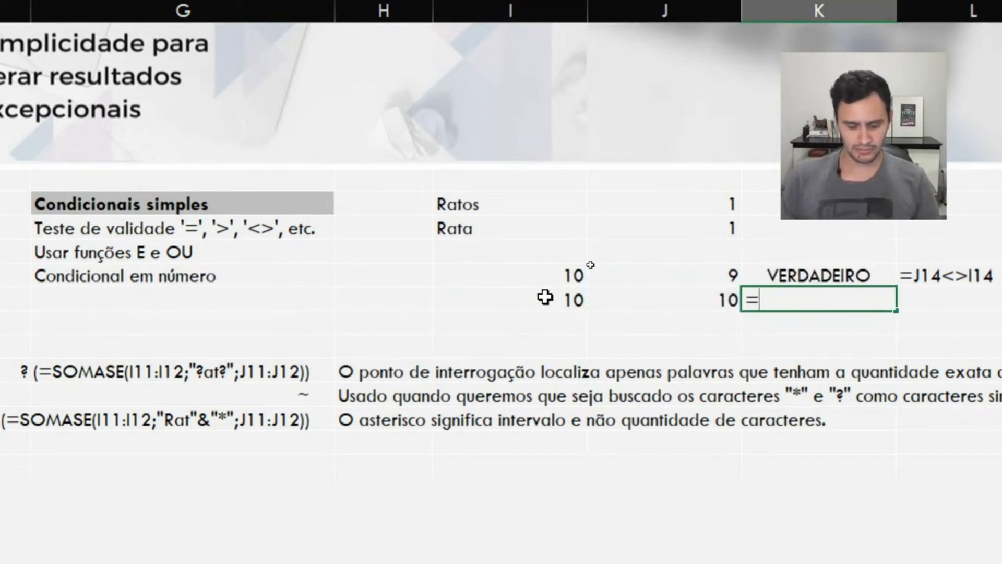
text(e()
key(Left)
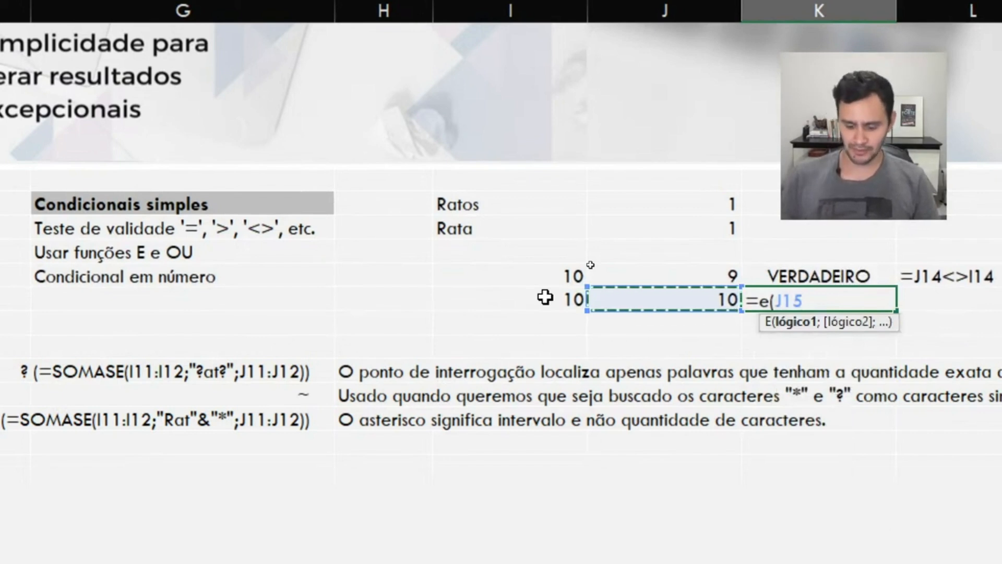
text(-)
key(BackSpace)
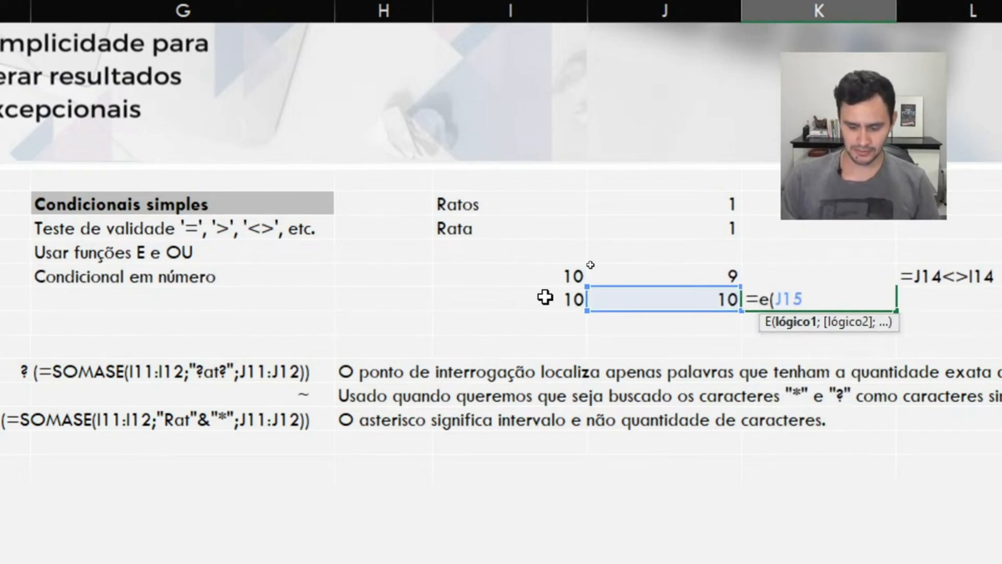
text(=)
key(Left)
key(Left)
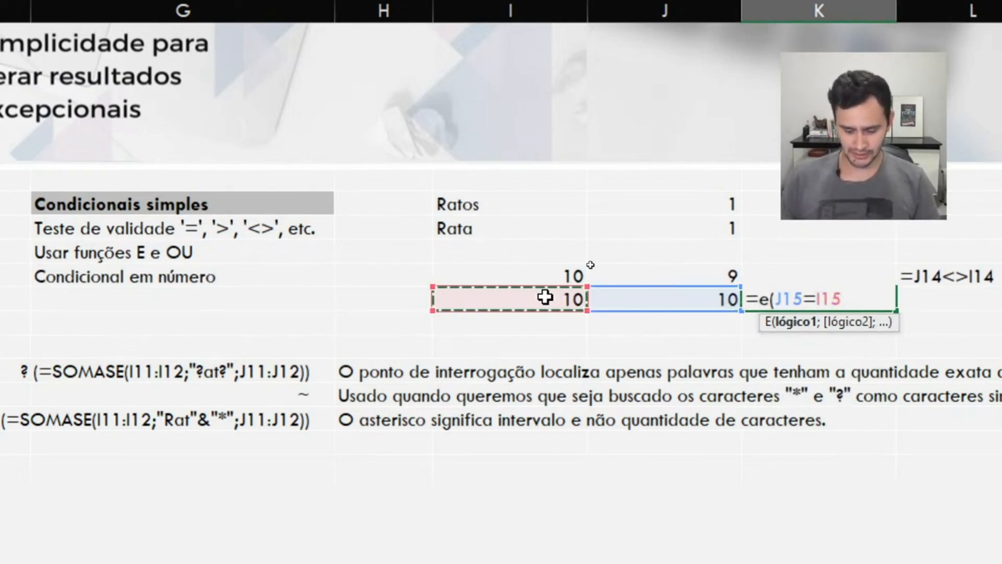
Add J14=I14 as the second logical test of the E formula in K15 and complete the formula
text(;)
click(626, 278)
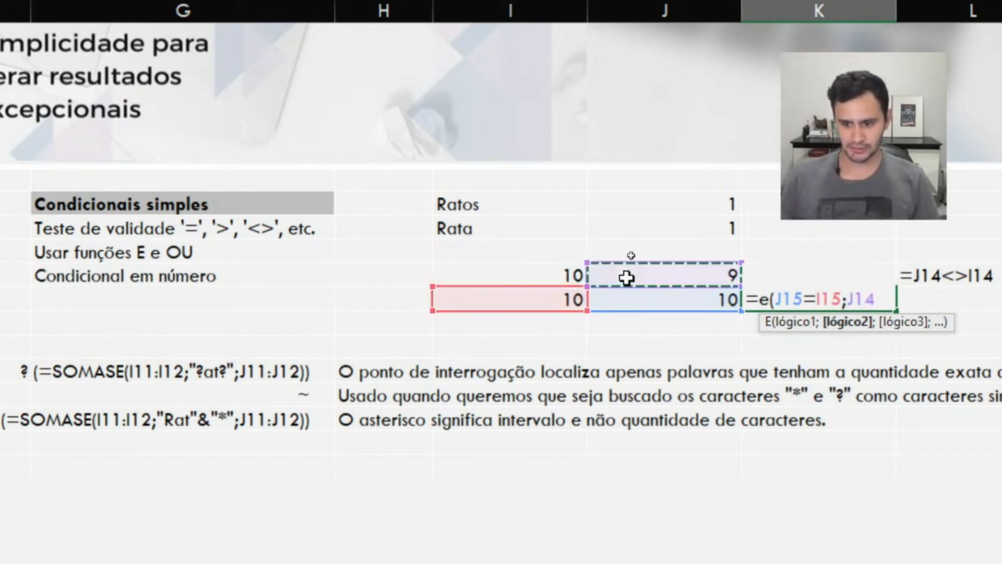
text(=)
key(Left)
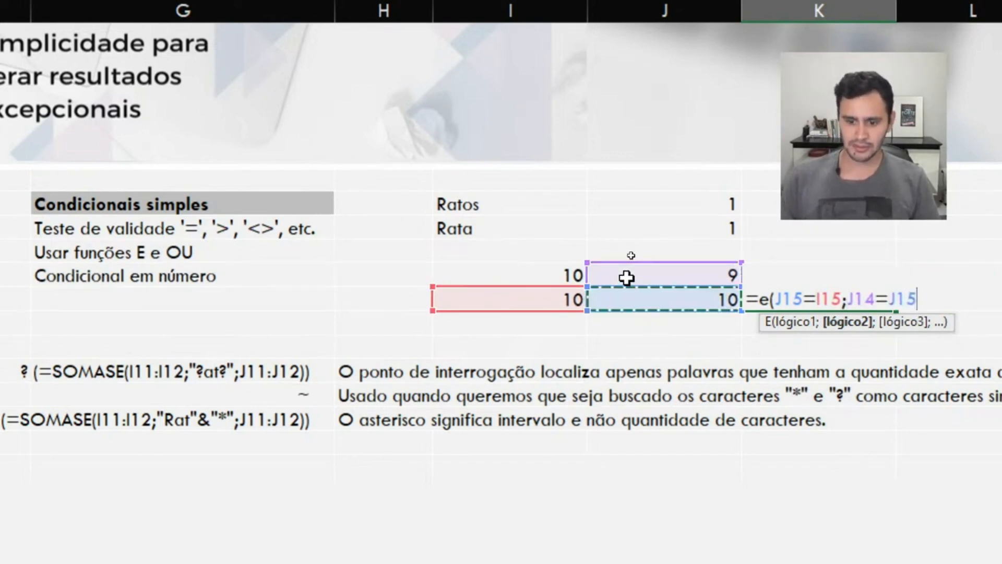
key(Left)
key(Up)
key(Return)
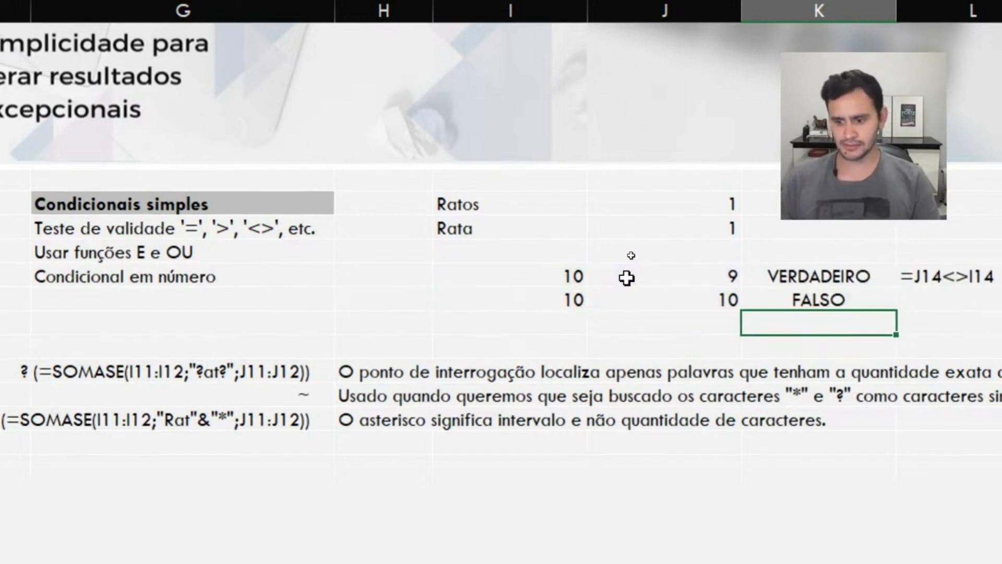
Copy the K15 formula as plain text, '=E(J15=I15;J14=I14), into cell L15 beside its result
key(Up)
key(Up)
key(Right)
key(Left)
key(Down)
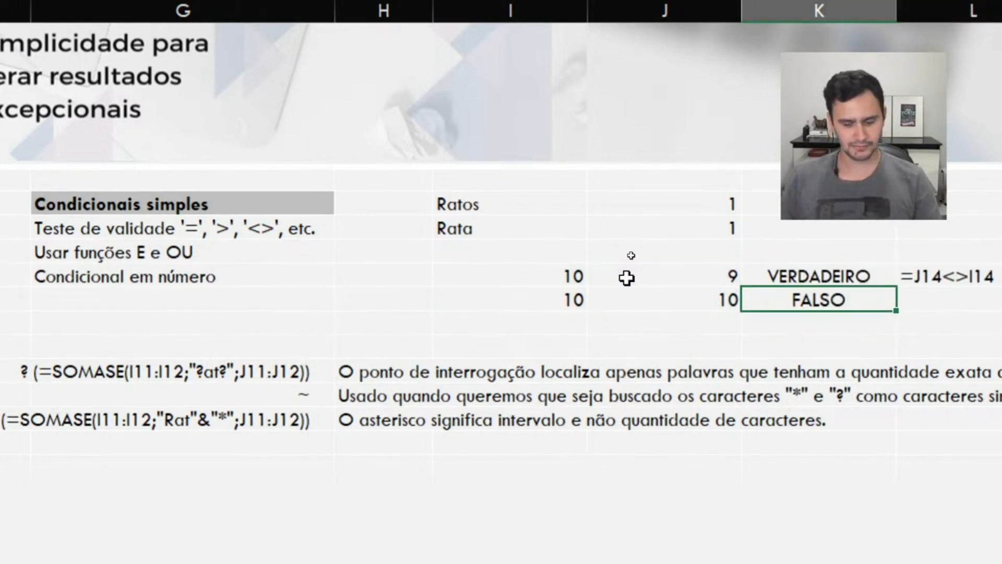
key(F2)
key(shift+Home)
key(ctrl+c)
key(Escape)
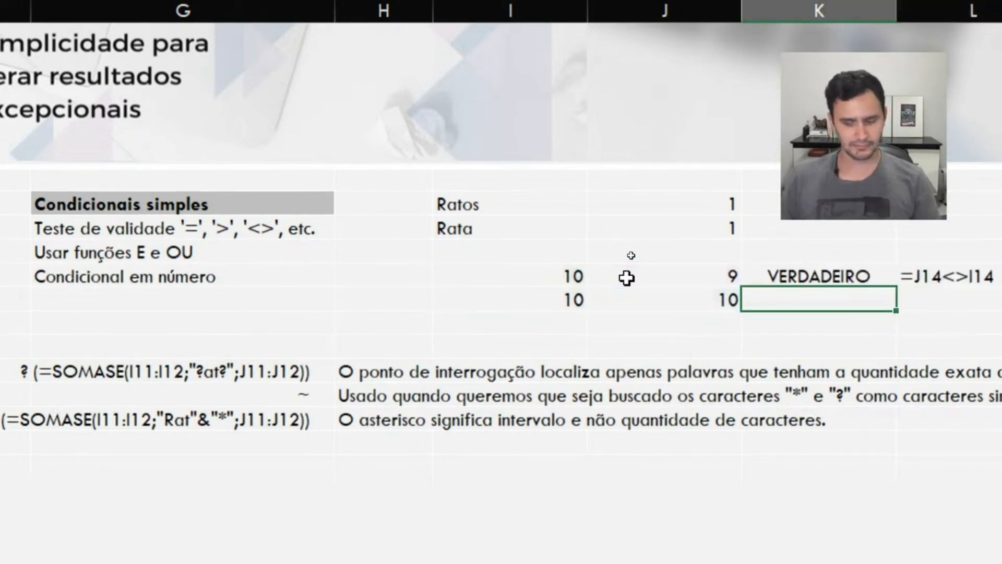
key(Right)
text(')
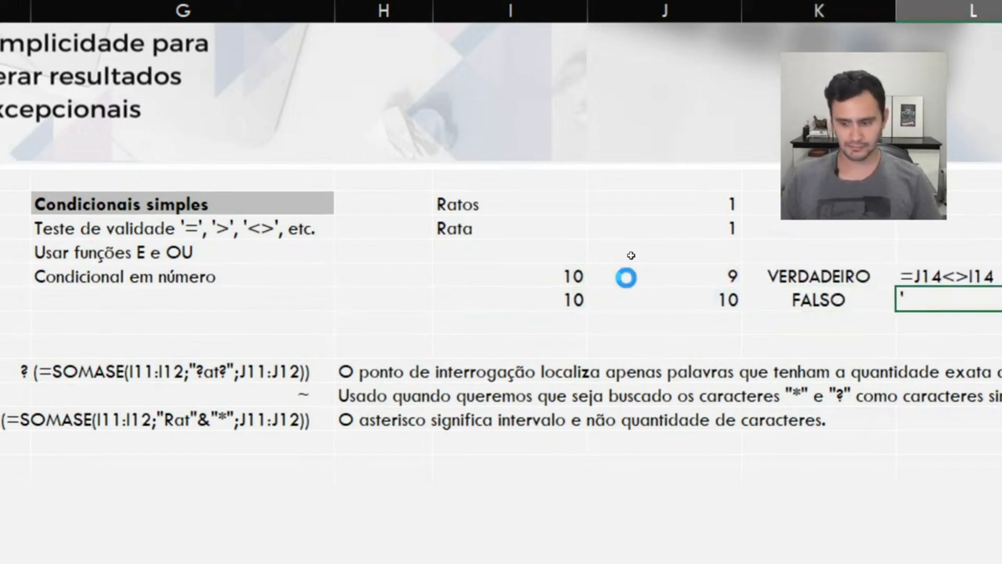
key(ctrl+v)
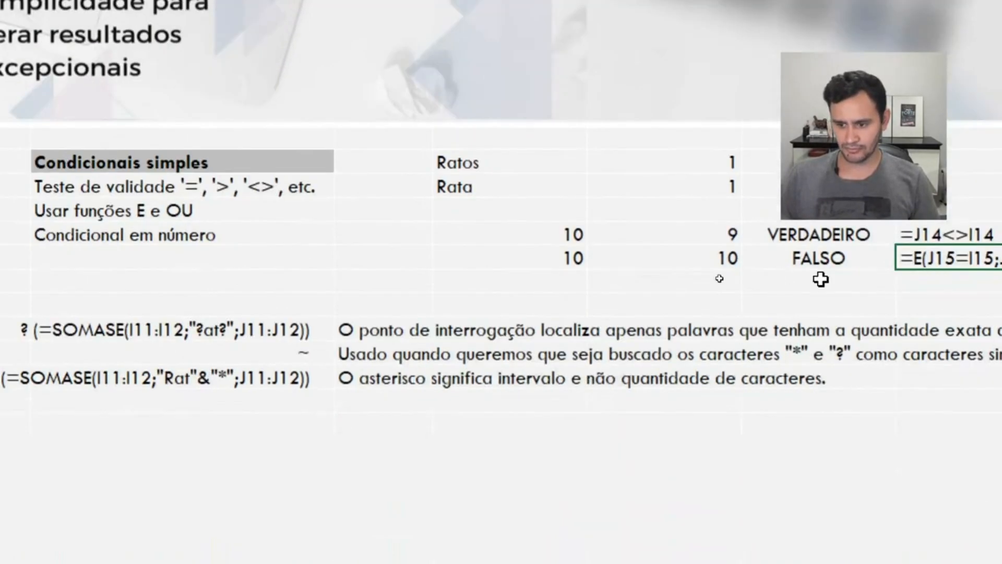
Enter the formula =OU(J15=I15;J14;I14) in cell K16, below the E test result
click(835, 397)
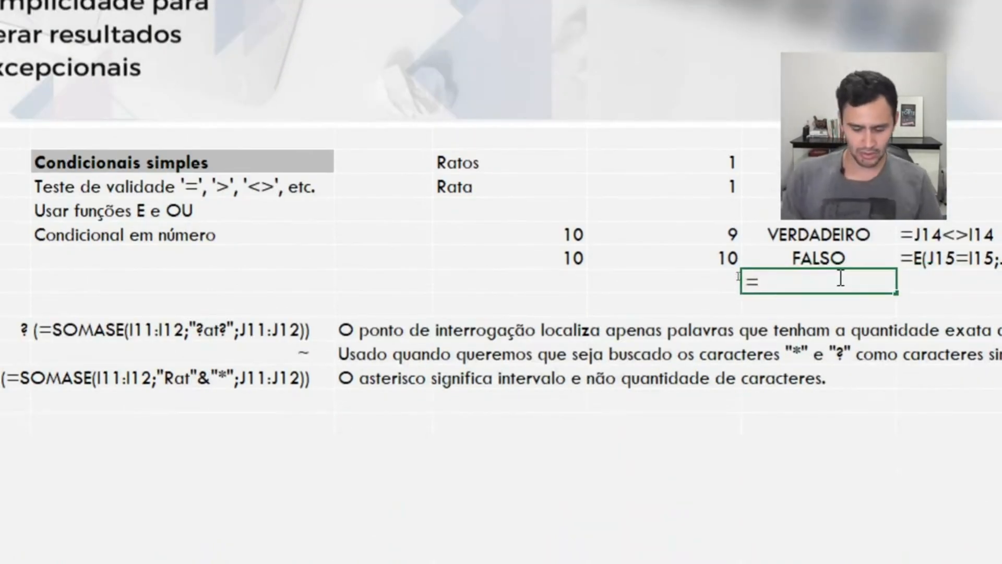
text(ou()
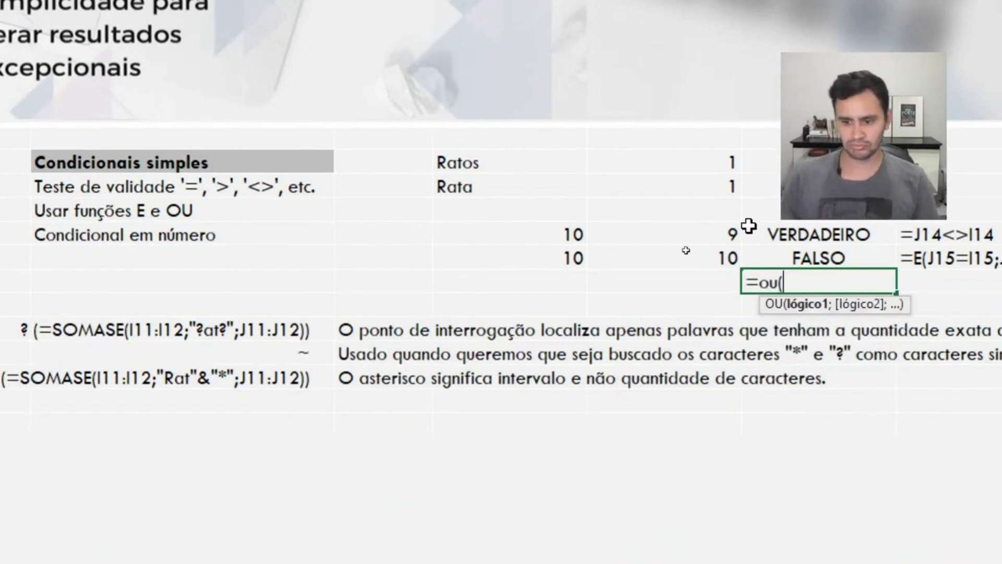
click(683, 259)
text(=)
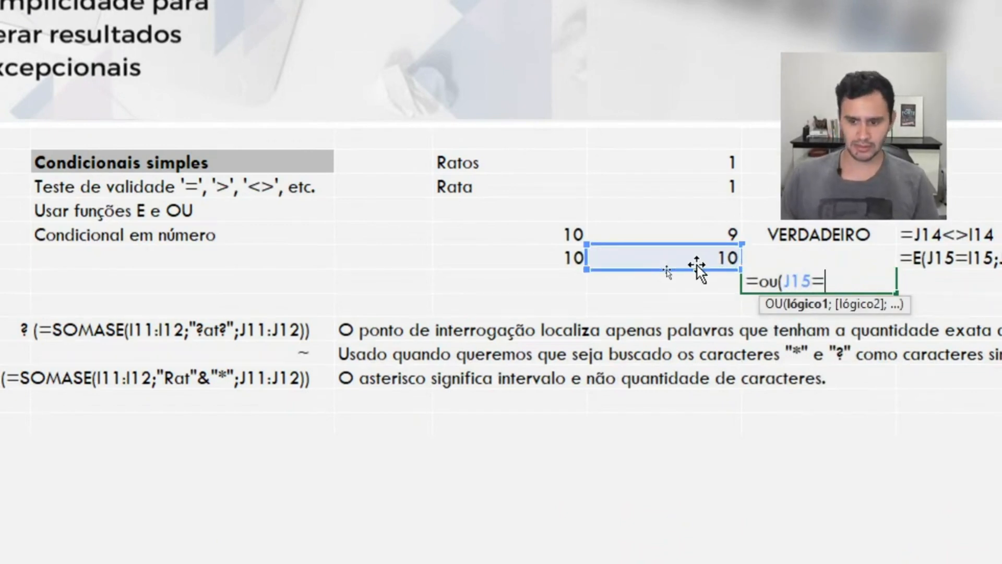
click(509, 258)
text(;)
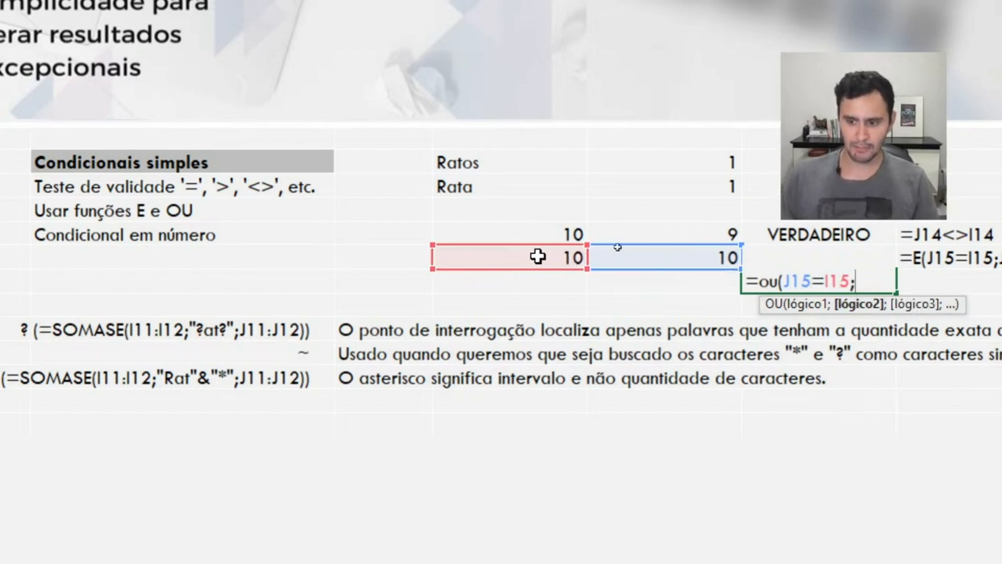
click(661, 230)
text(;)
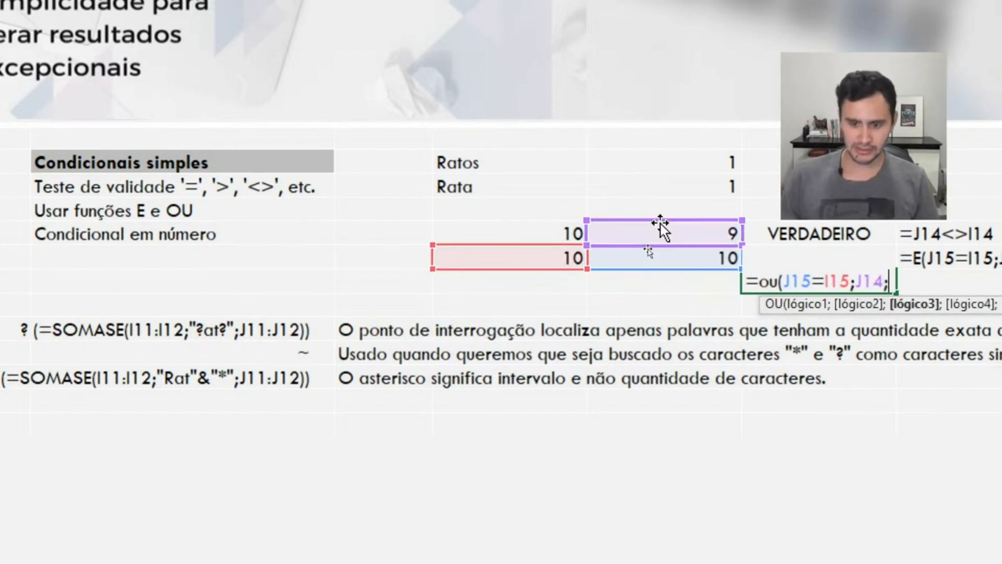
click(516, 230)
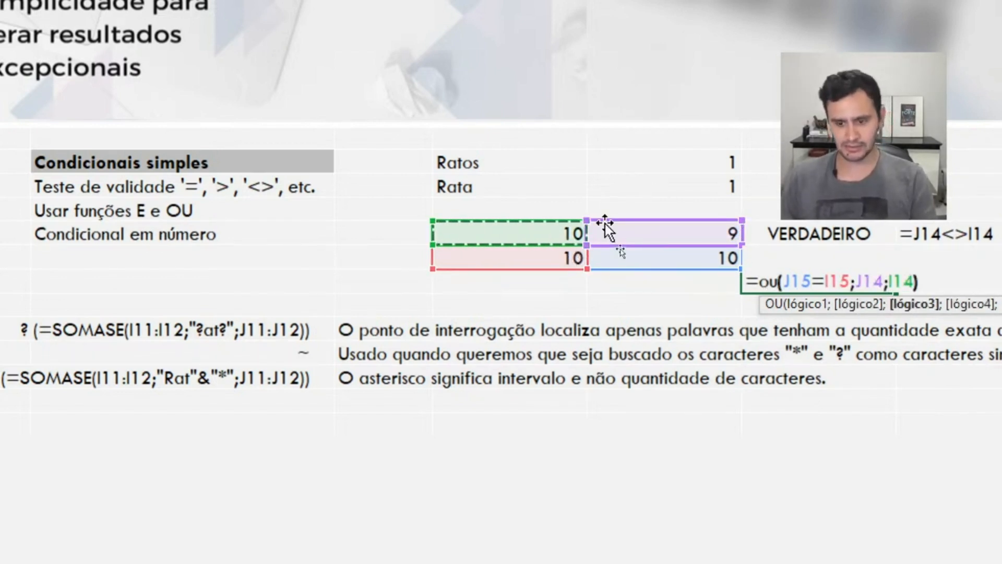
text())
key(Return)
Copy the K16 formula as plain text, '=OU(J15=I15;J14;I14), into cell L16 beside its result
key(Up)
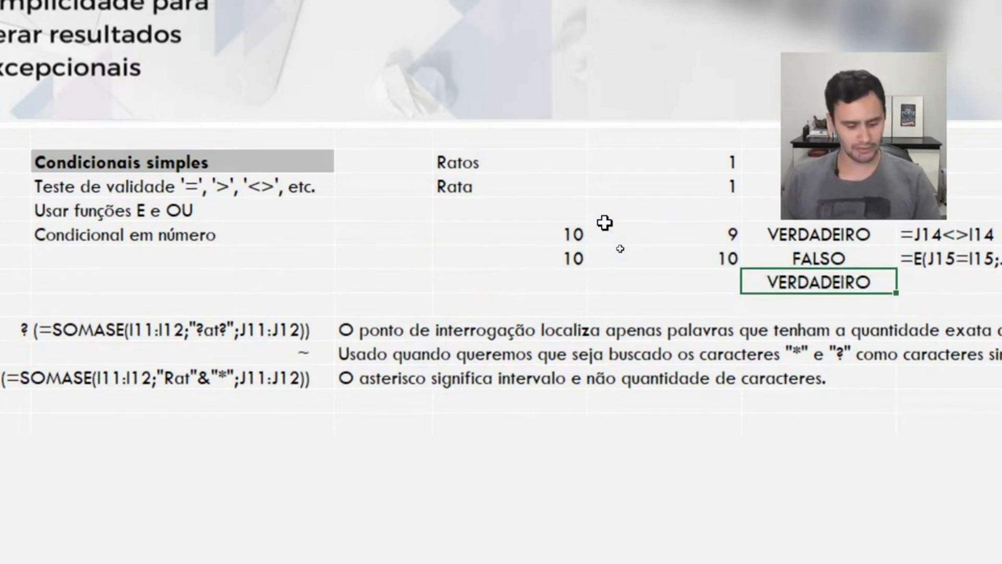
key(F2)
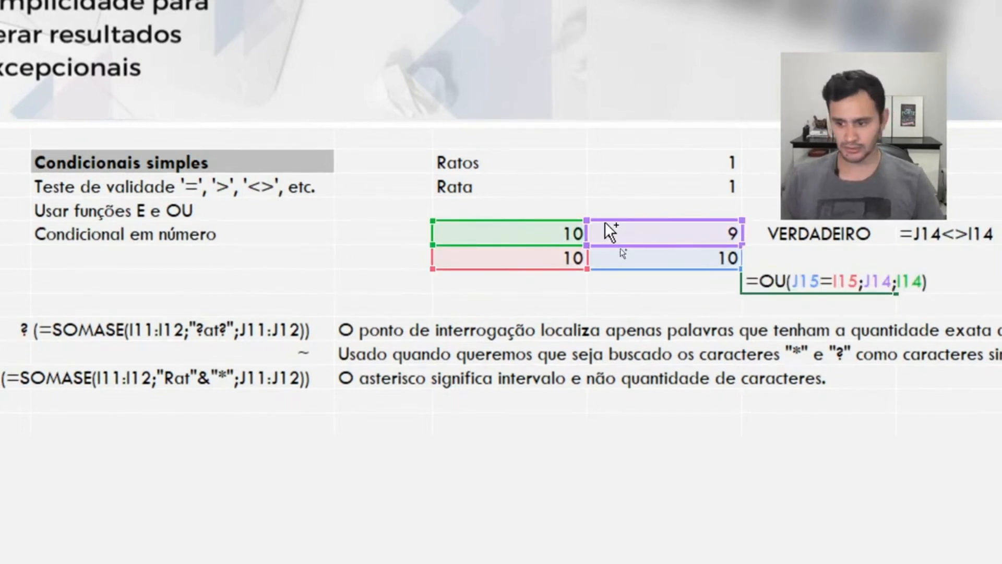
key(shift+Home)
key(ctrl+x)
key(Escape)
key(Right)
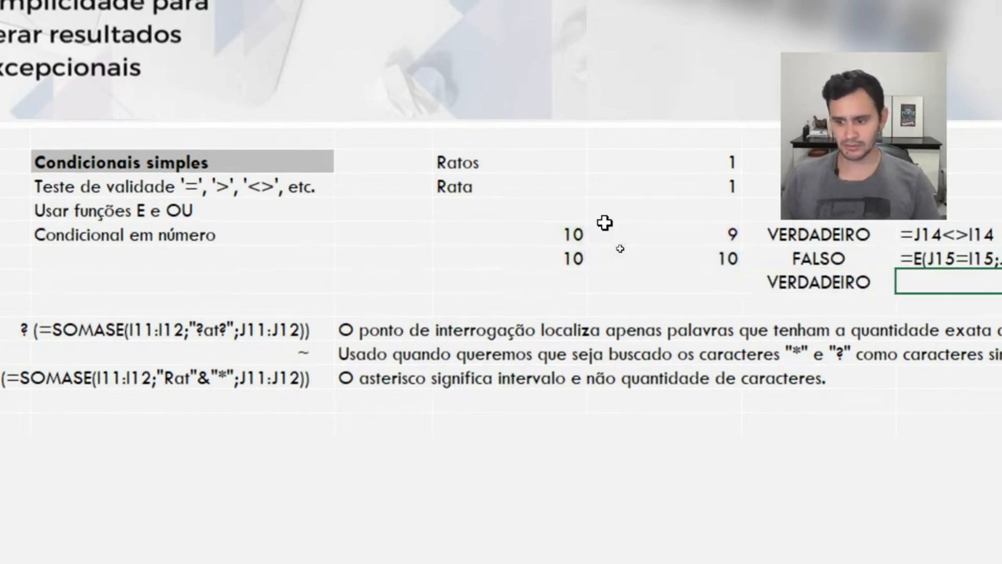
text(')
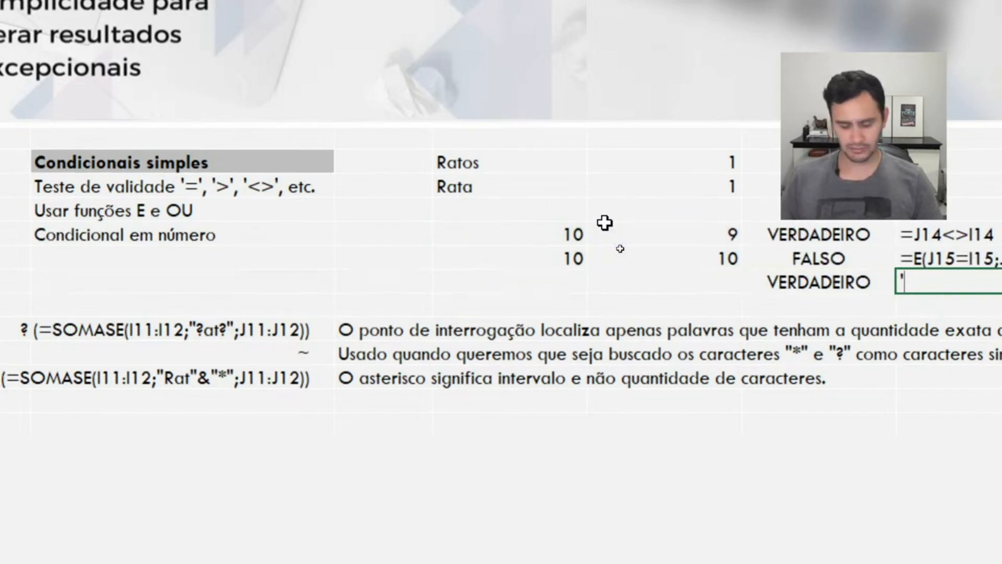
key(ctrl+v)
key(Return)
key(Up)
key(Up)
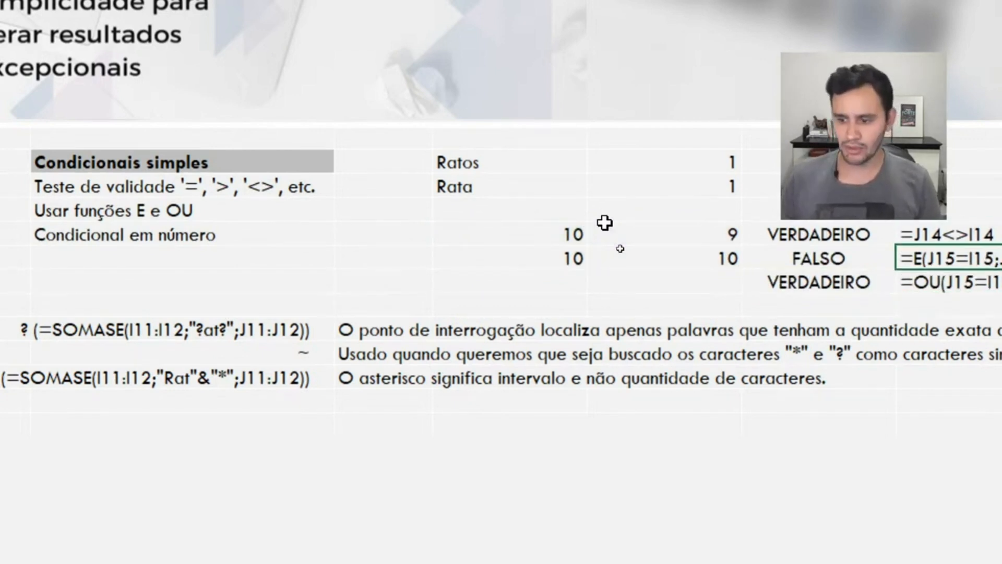
key(Down)
key(Up)
key(Up)
click(605, 224)
key(Right)
key(Right)
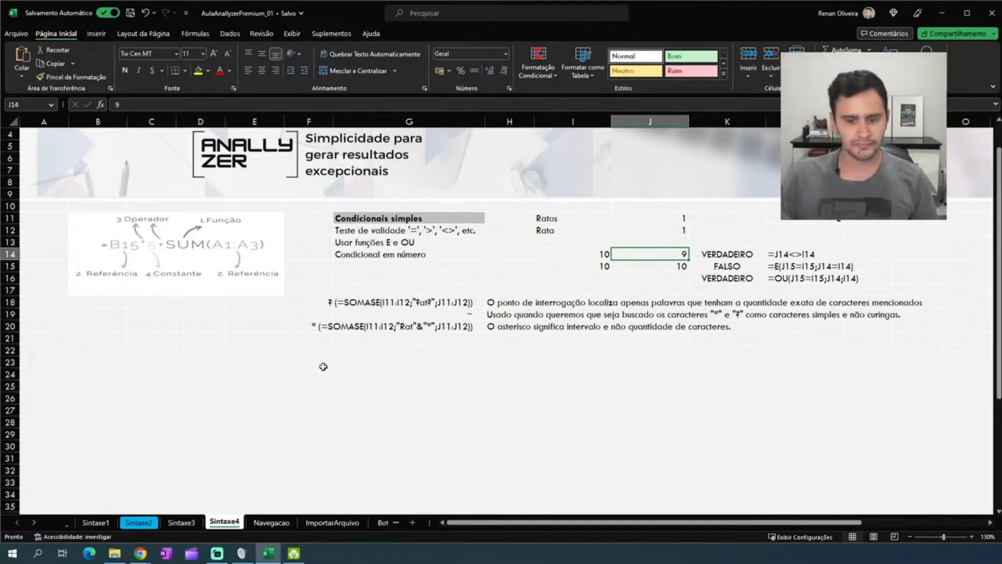
Switch to the Navegacao sheet, select the empty cell G25, and briefly view the Fórmulas commands before returning to the Página Inicial commands
click(267, 523)
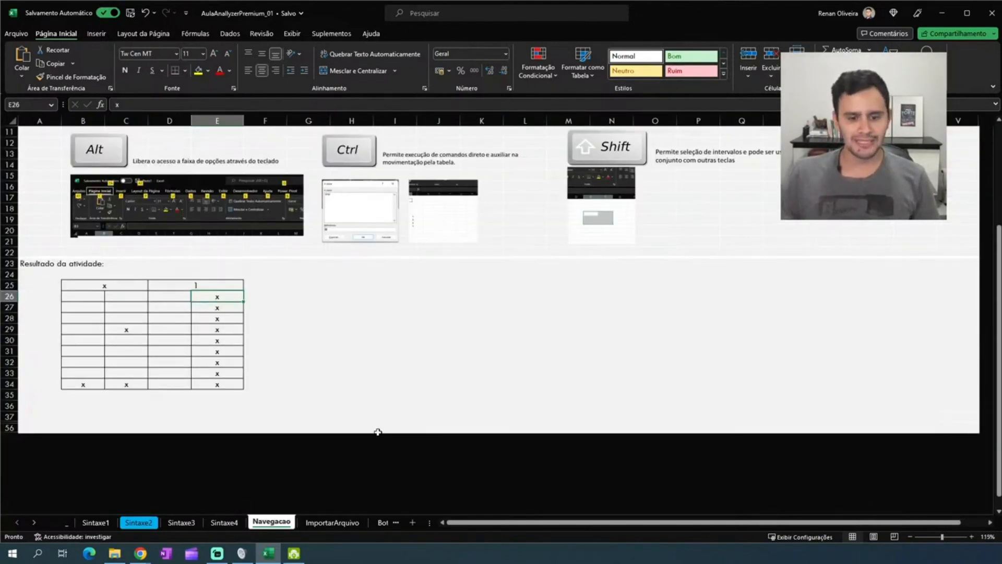
click(315, 284)
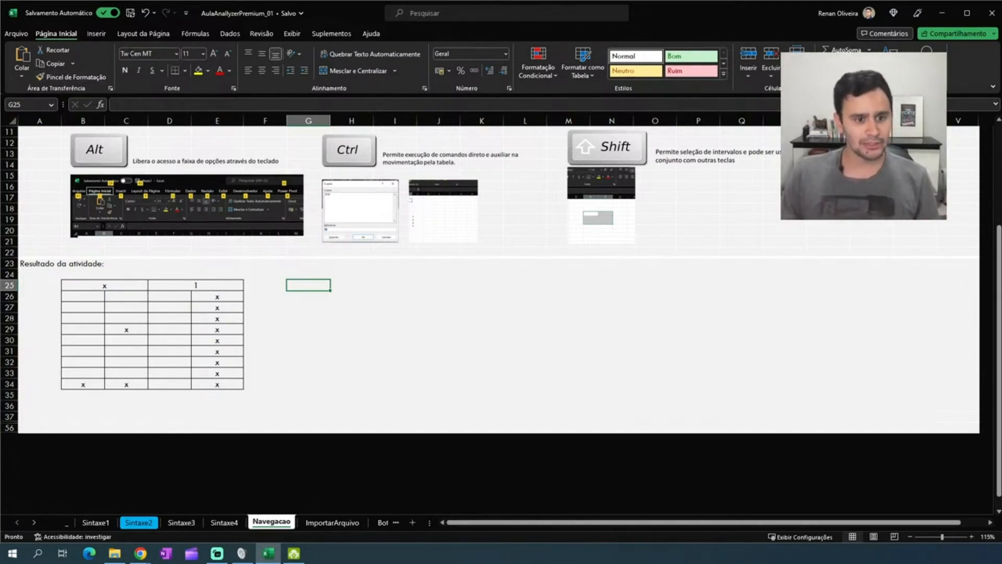
click(192, 35)
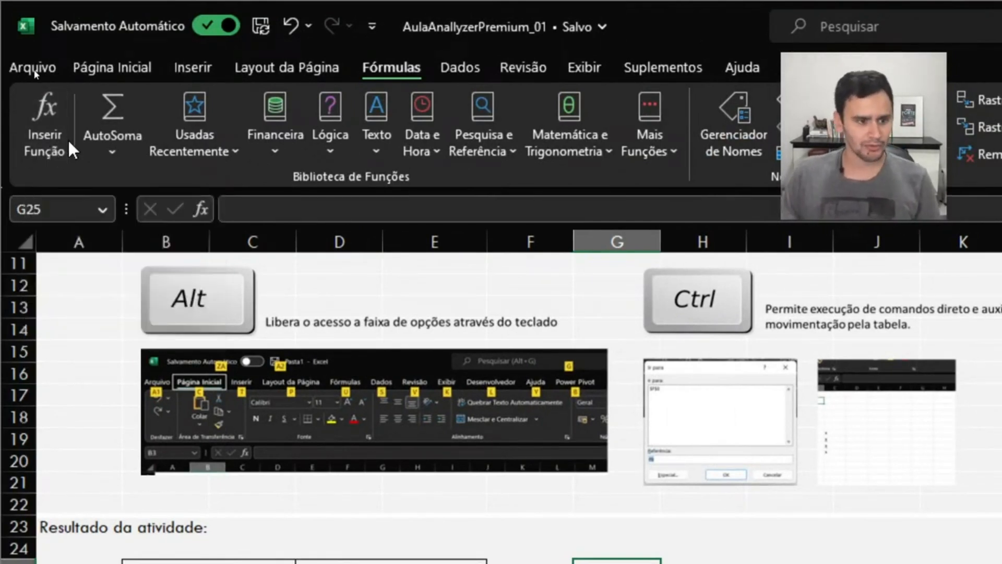
click(150, 74)
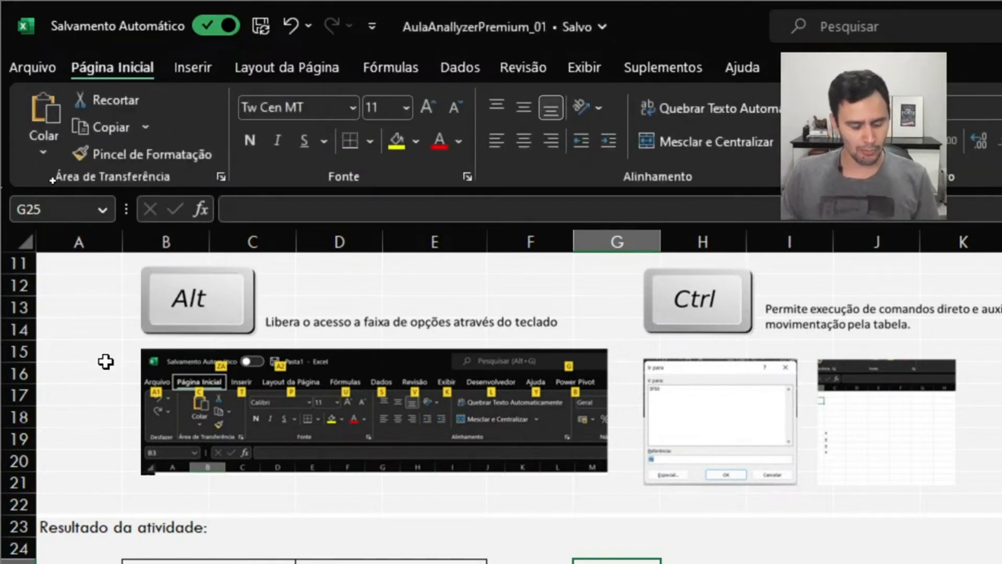
Use the ribbon's keyboard access keys to open the Inserir função dialog for G25, and close it without inserting a function
key(alt)
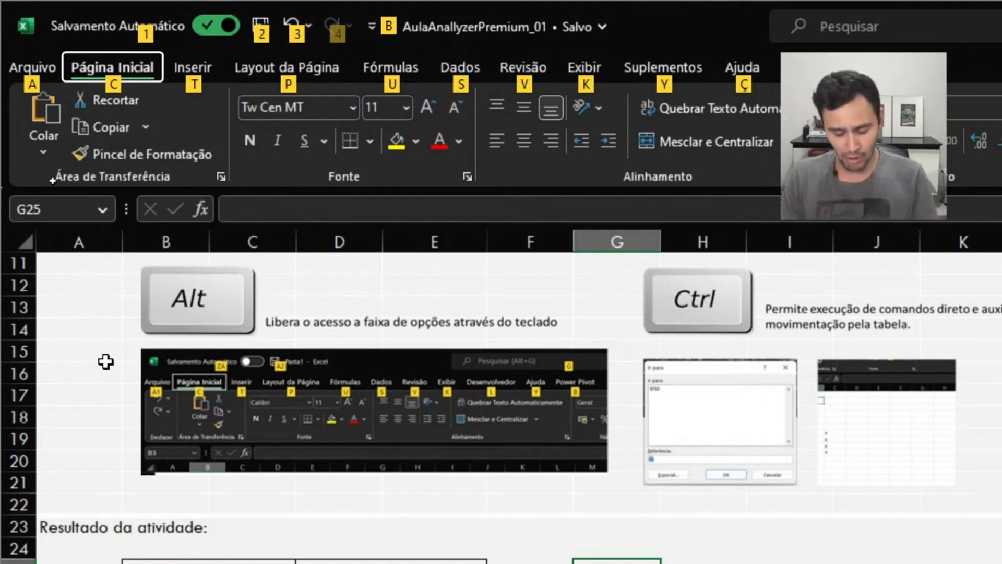
key(u)
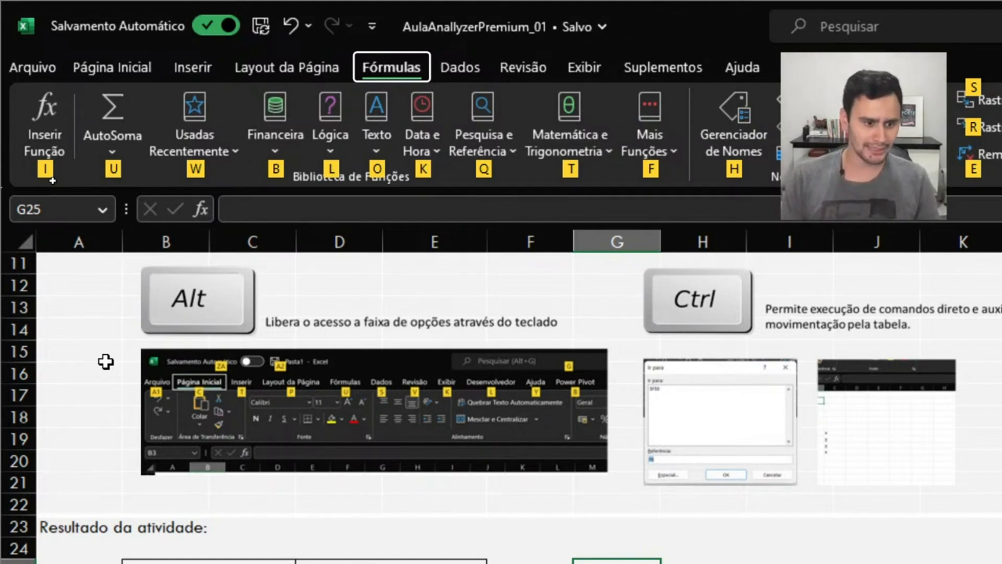
key(i)
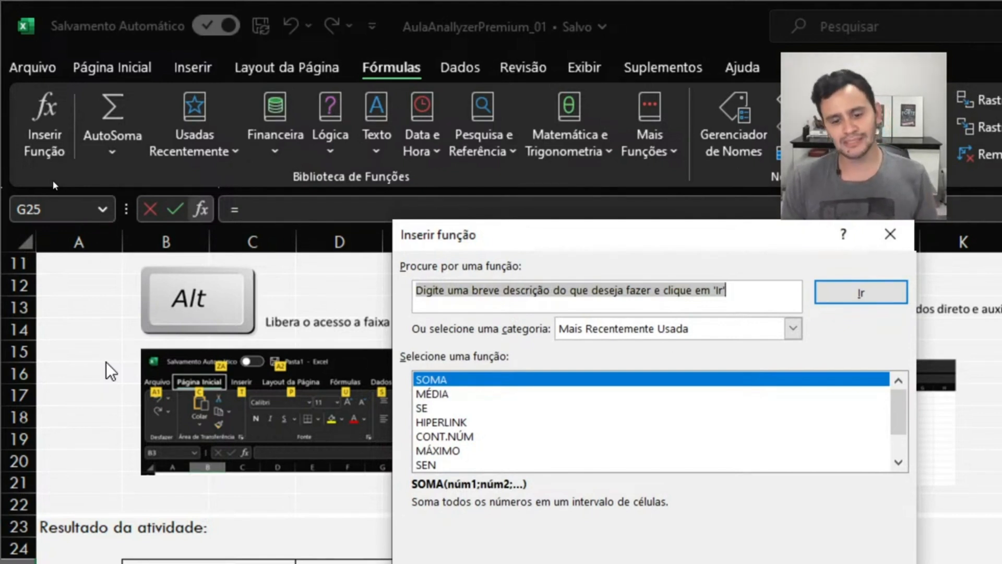
key(Escape)
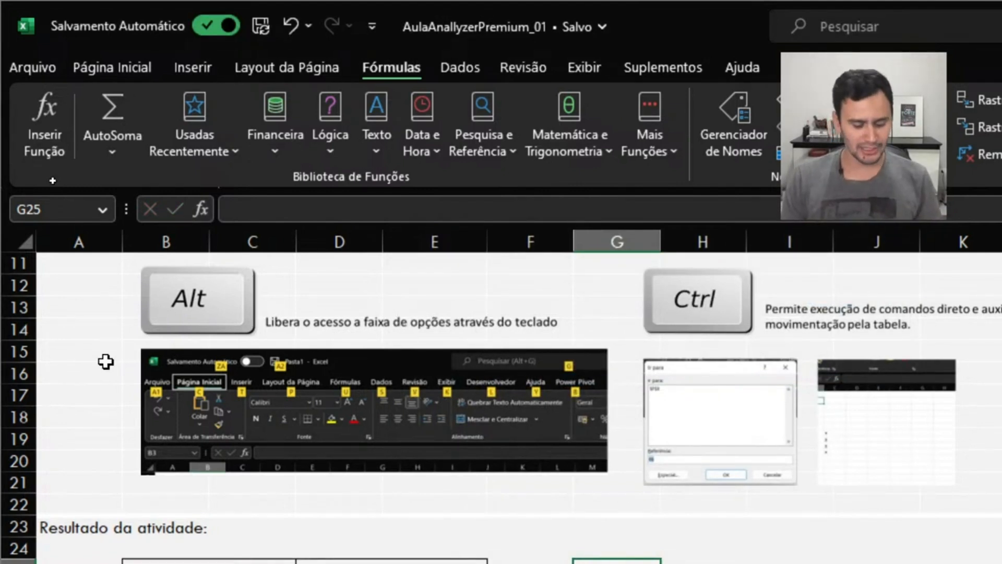
Use the ribbon's keyboard access keys to return to the Página Inicial commands, and exit access-key mode
key(alt)
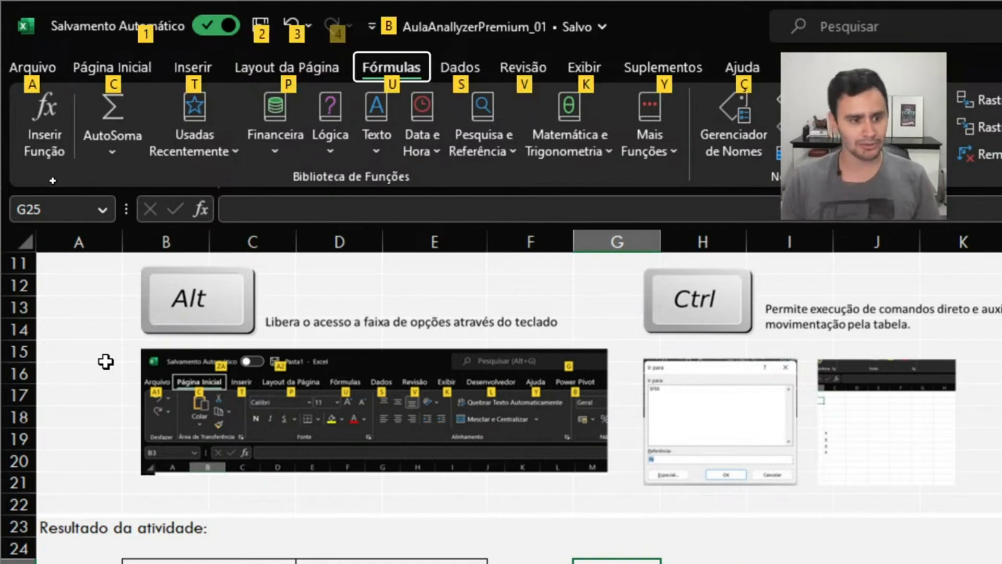
key(c)
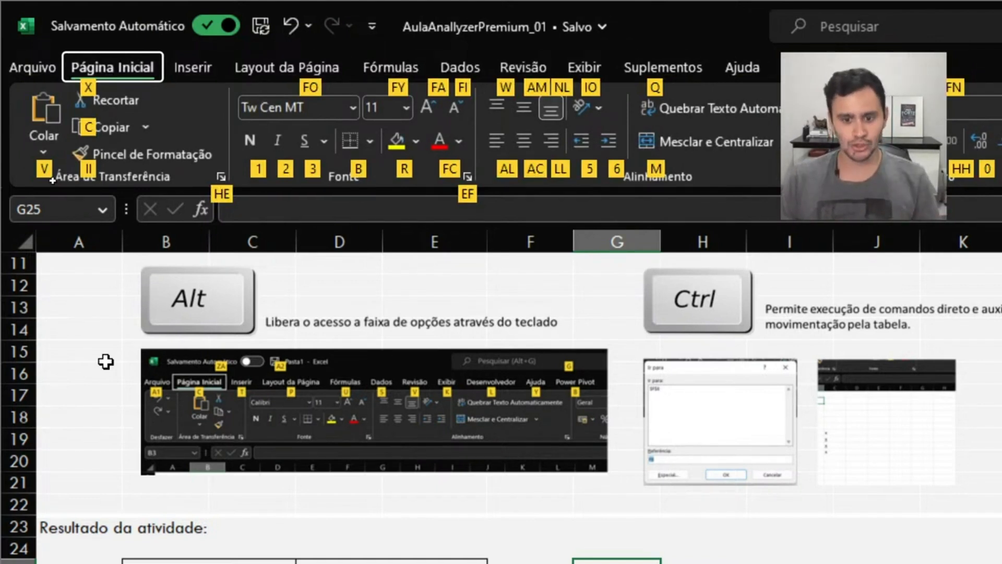
key(Escape)
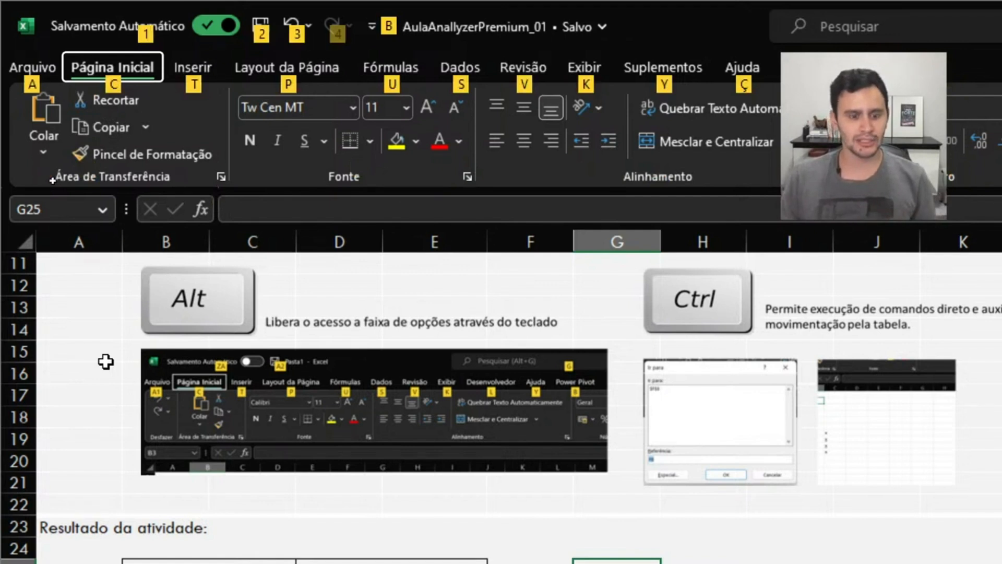
key(Escape)
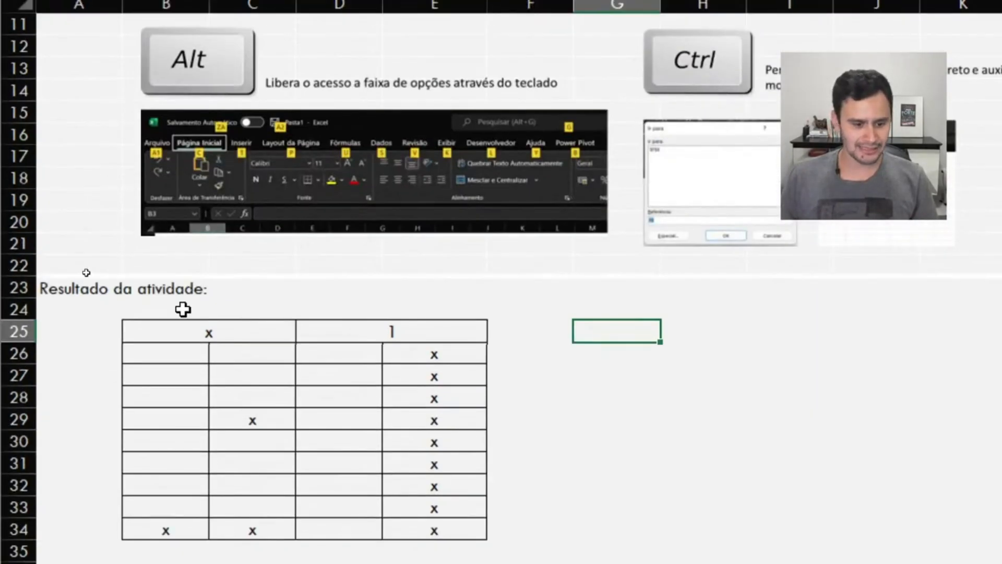
Select the activity table's cells, pick its last cell E34, and move one cell at a time between E33 and E34
drag(127, 332, 425, 518)
click(644, 441)
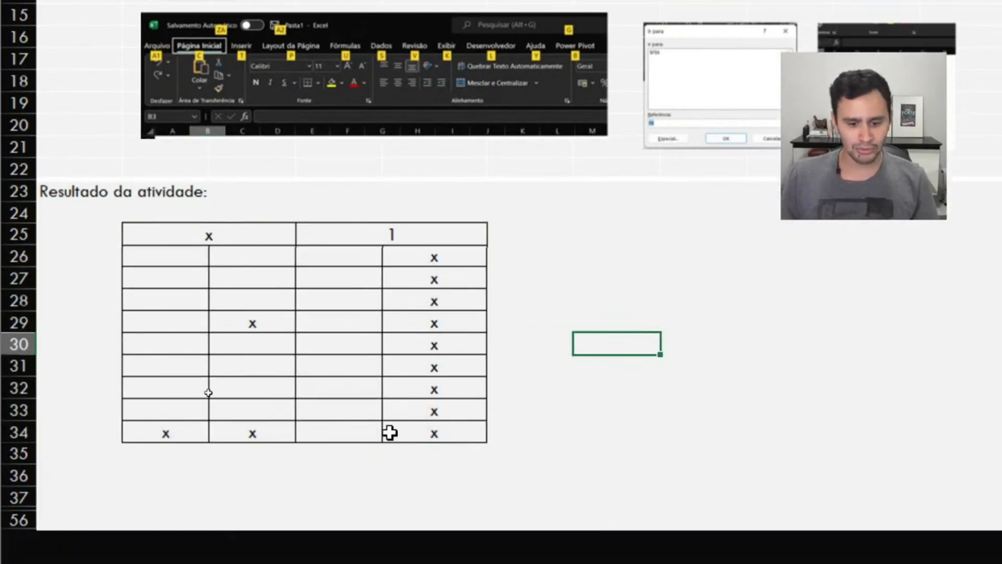
click(450, 431)
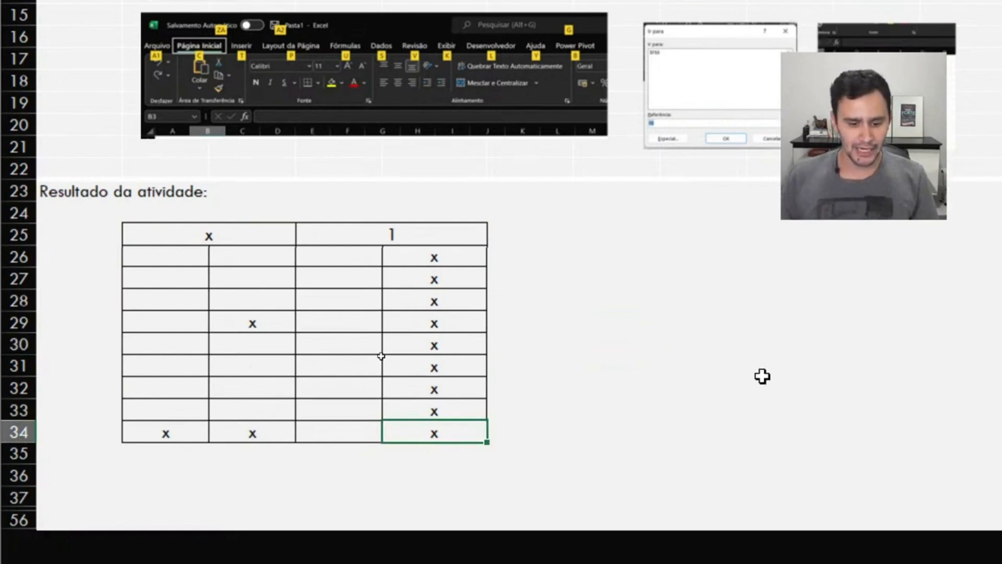
key(Up)
key(Down)
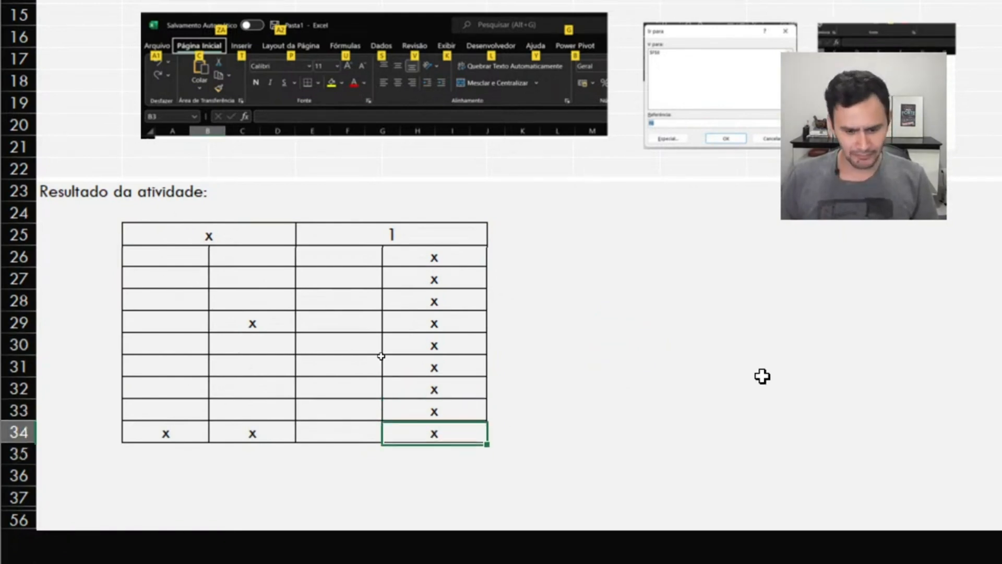
key(Up)
key(Down)
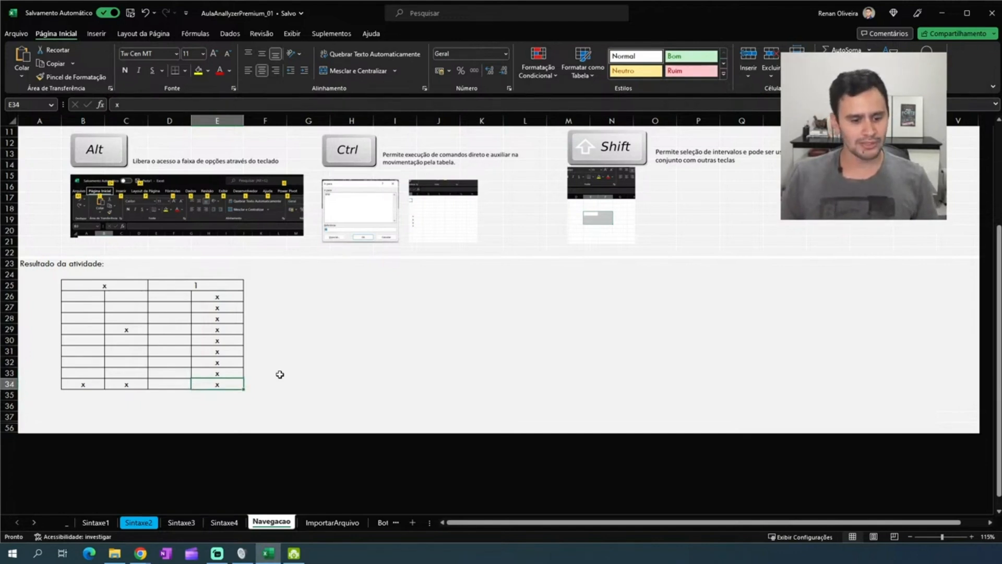
Jump from E34 to the first x in column E, go to the start of row 26, and jump back to E26
key(ctrl+Up)
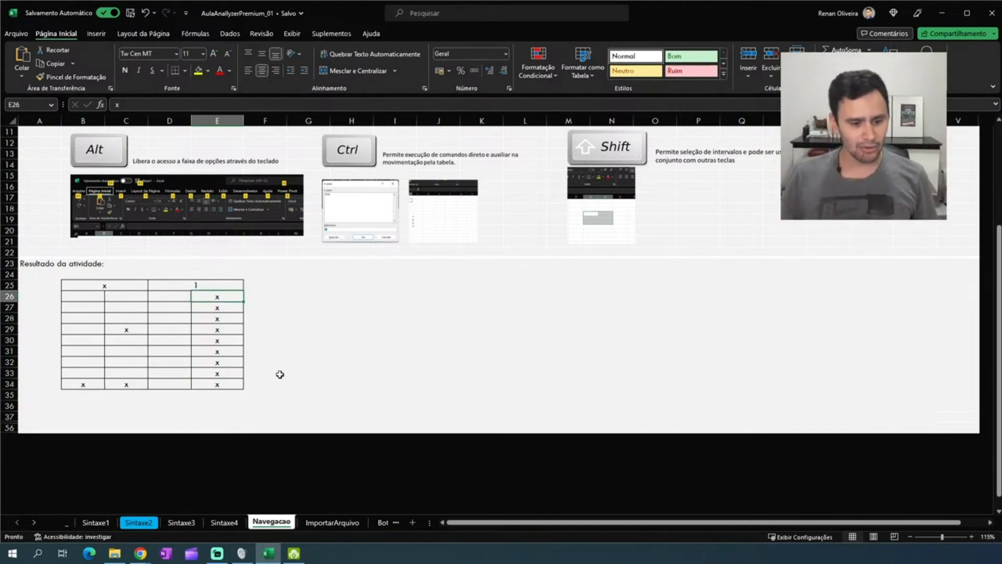
key(Home)
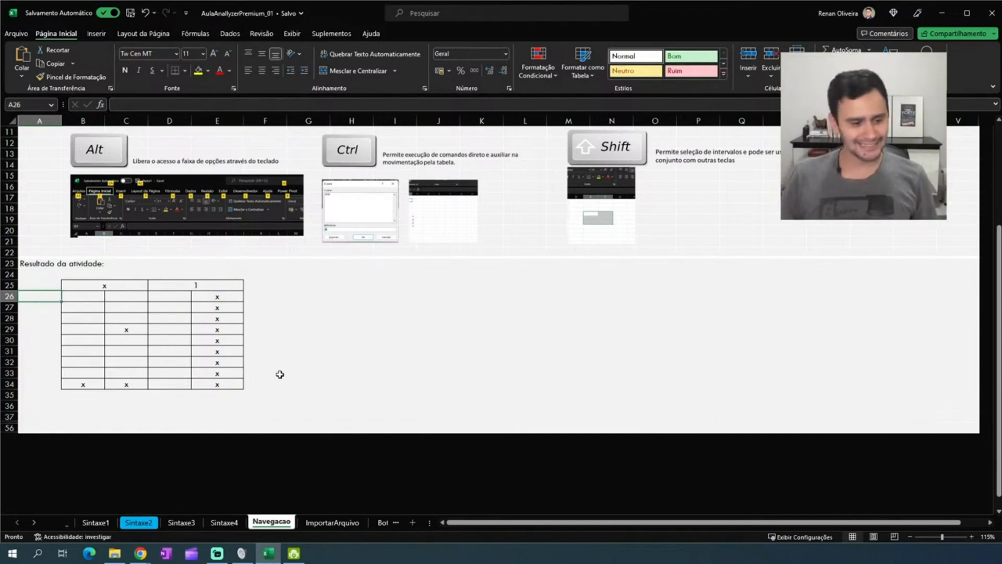
key(ctrl+Right)
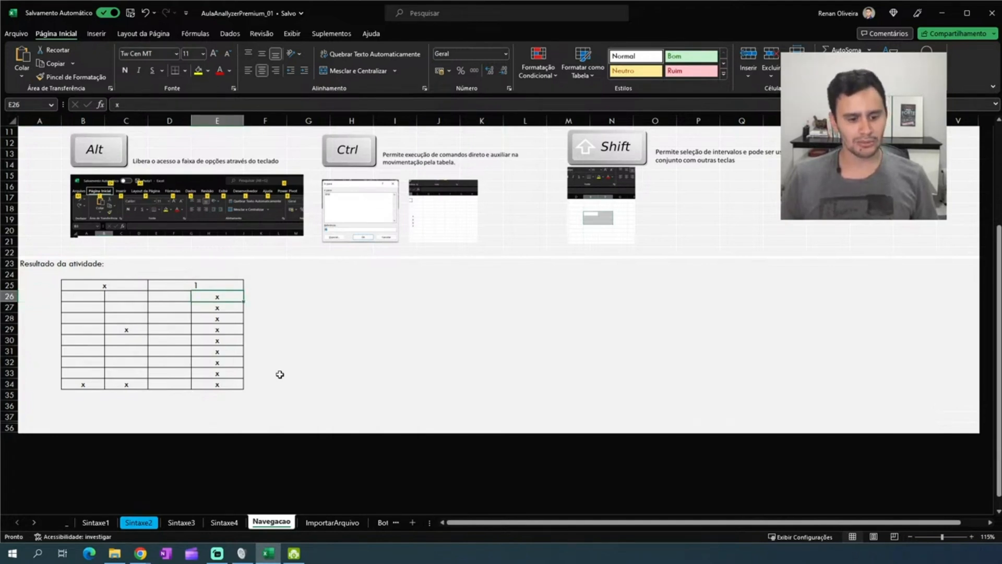
Jump repeatedly between the data edges of column E and row 34 in the activity table, finishing on E34
key(ctrl+Down)
key(ctrl+Left)
key(ctrl+Right)
key(ctrl+Up)
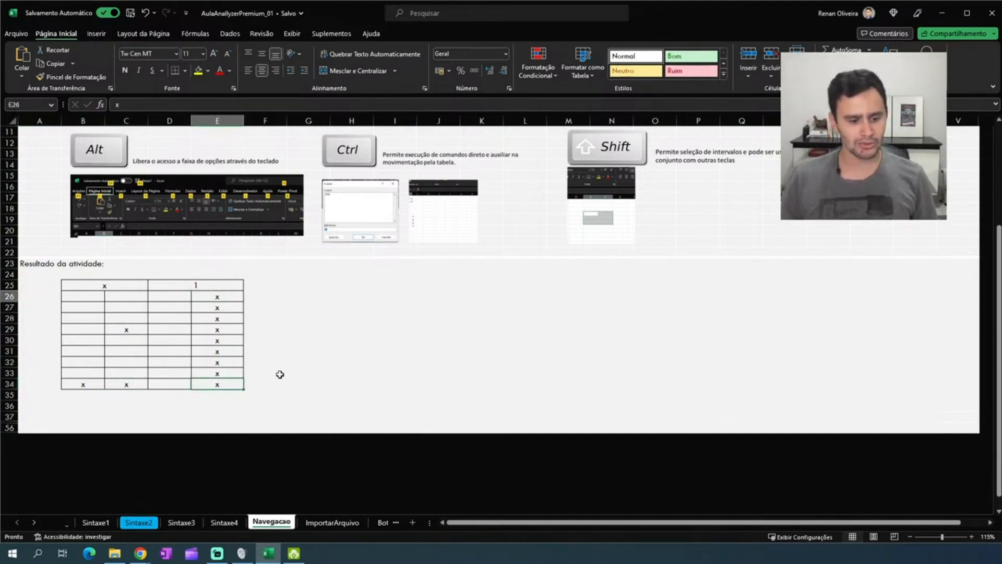
key(ctrl+Down)
key(ctrl+Left)
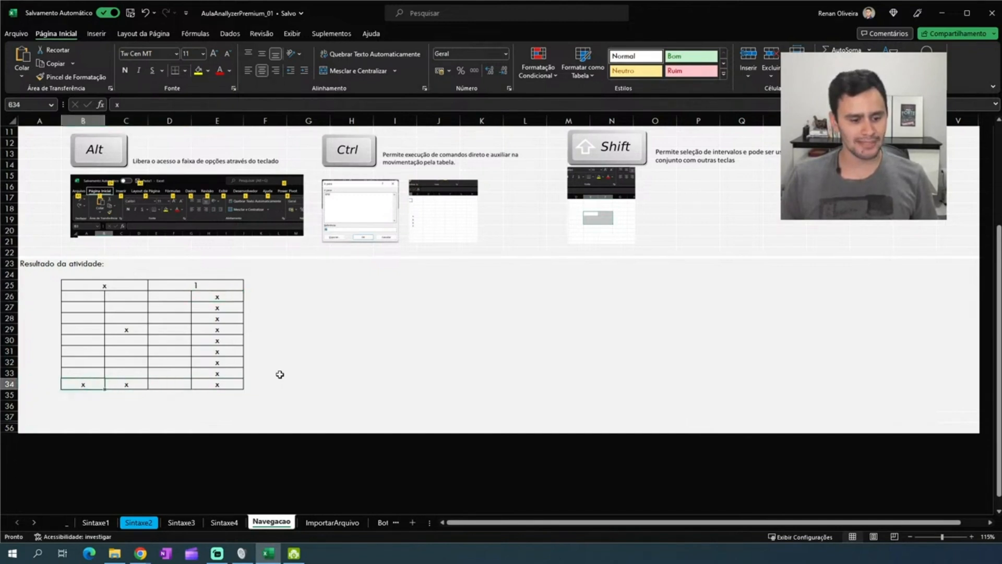
key(ctrl+Right)
key(ctrl+Right)
key(ctrl+Up)
key(ctrl+Down)
key(ctrl+Left)
key(ctrl+Left)
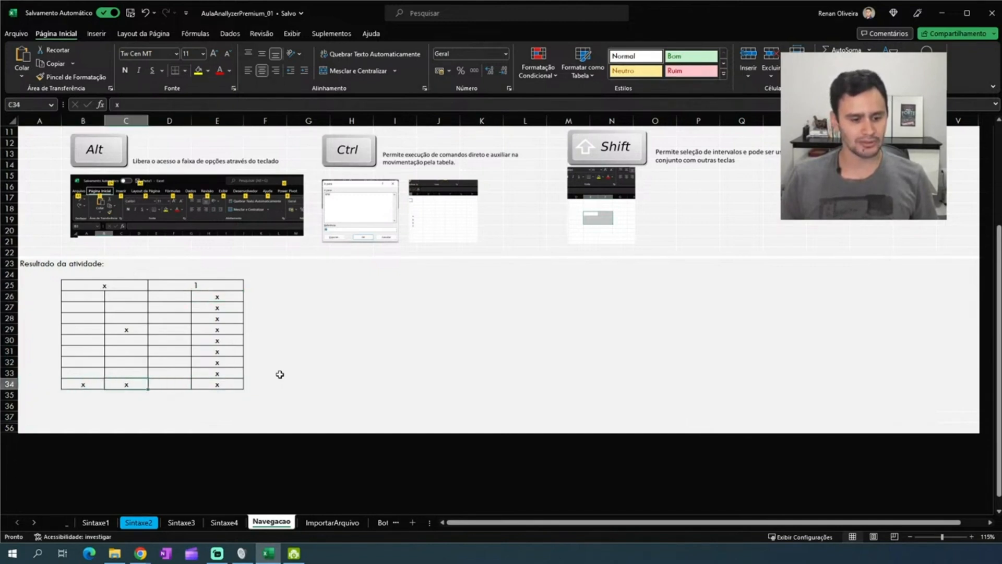
key(ctrl+Right)
key(ctrl+Right)
key(ctrl+Up)
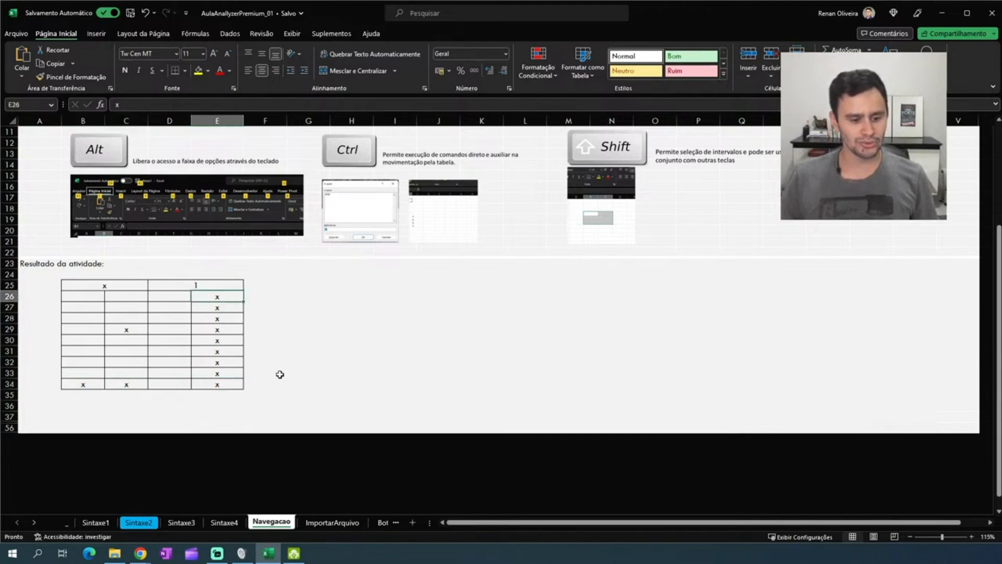
key(ctrl+Up)
key(ctrl+Down)
key(ctrl+Down)
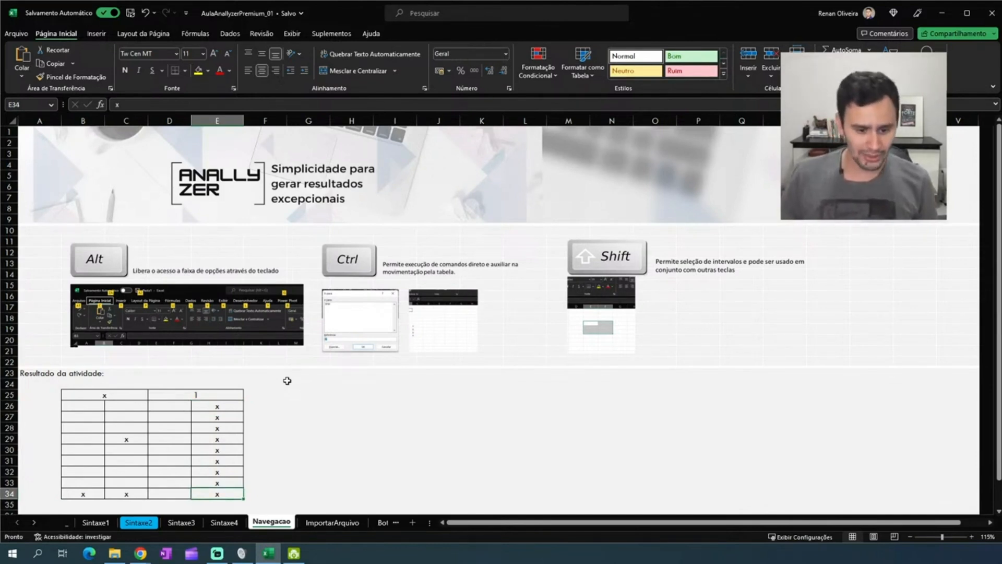
Use the Ir para dialog to jump to cell A12 and a second time to cell B22
key(ctrl+g)
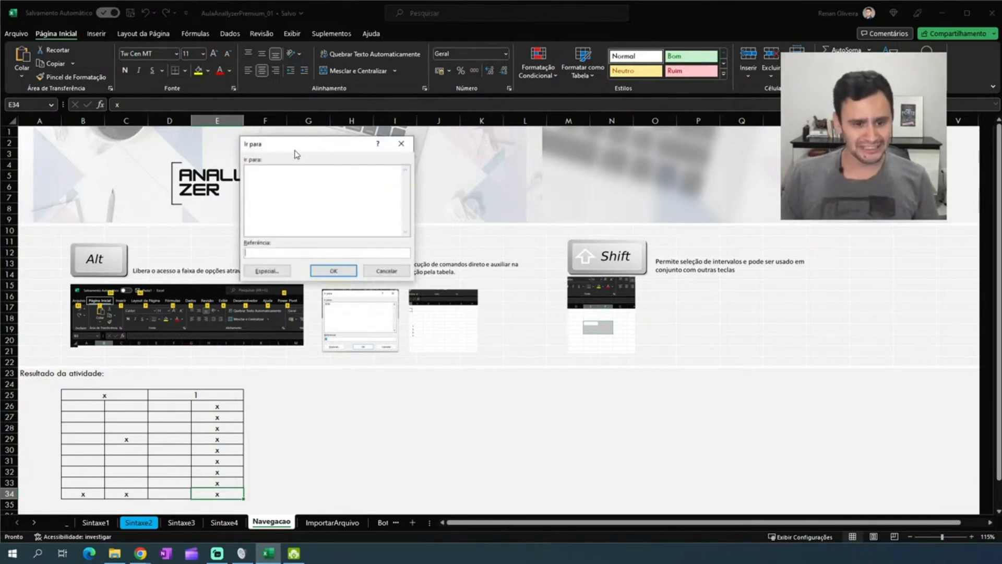
drag(295, 154, 355, 240)
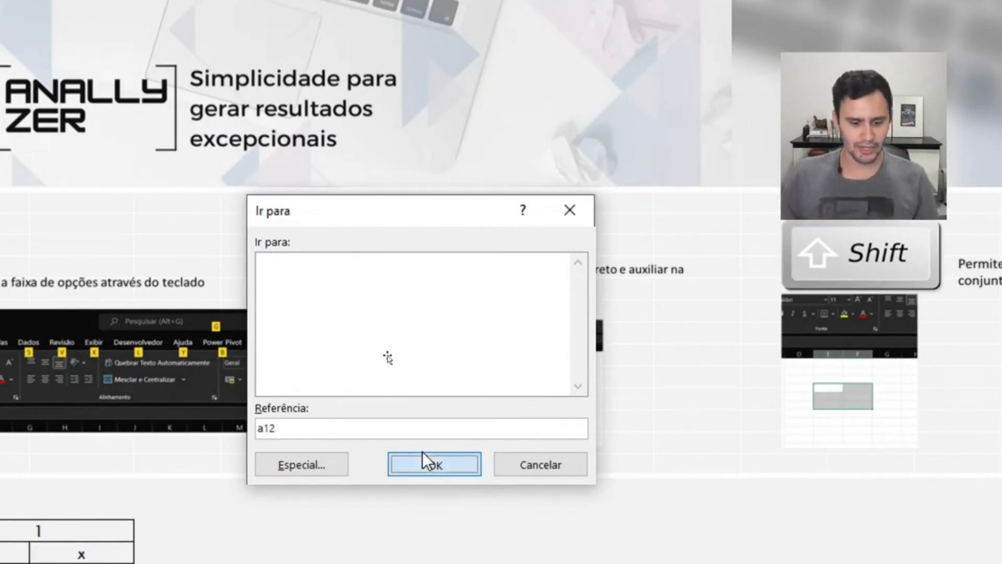
click(415, 483)
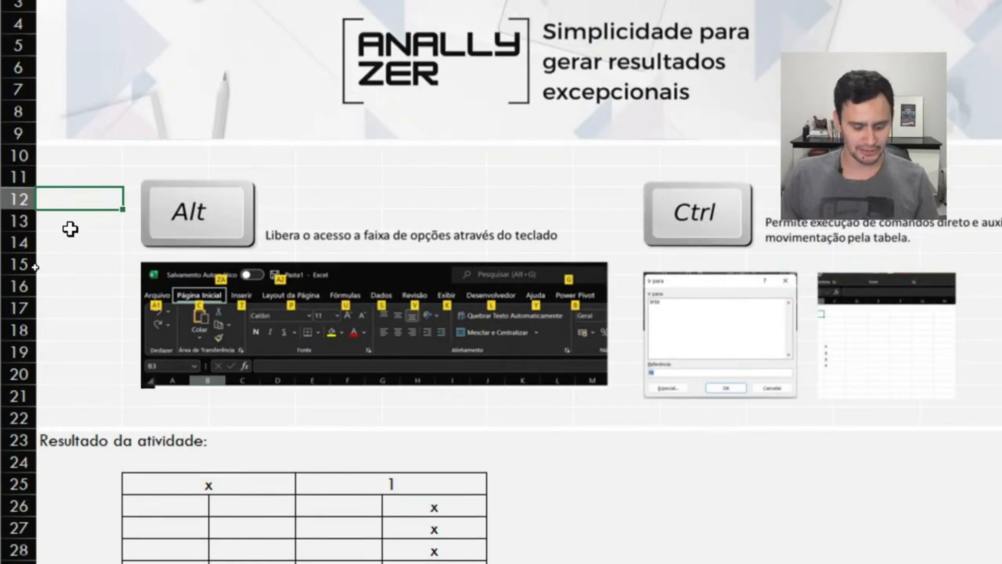
key(ctrl+g)
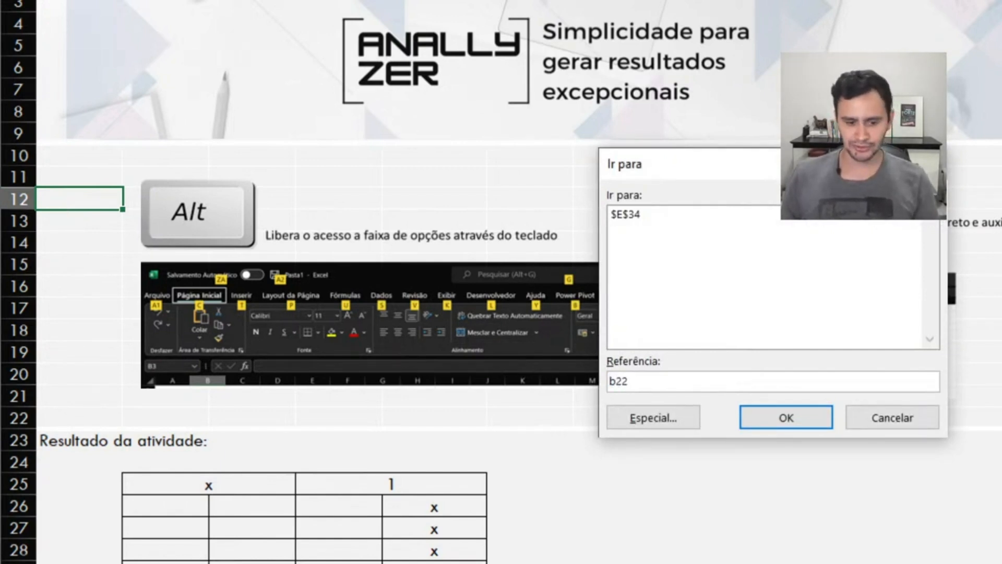
key(Return)
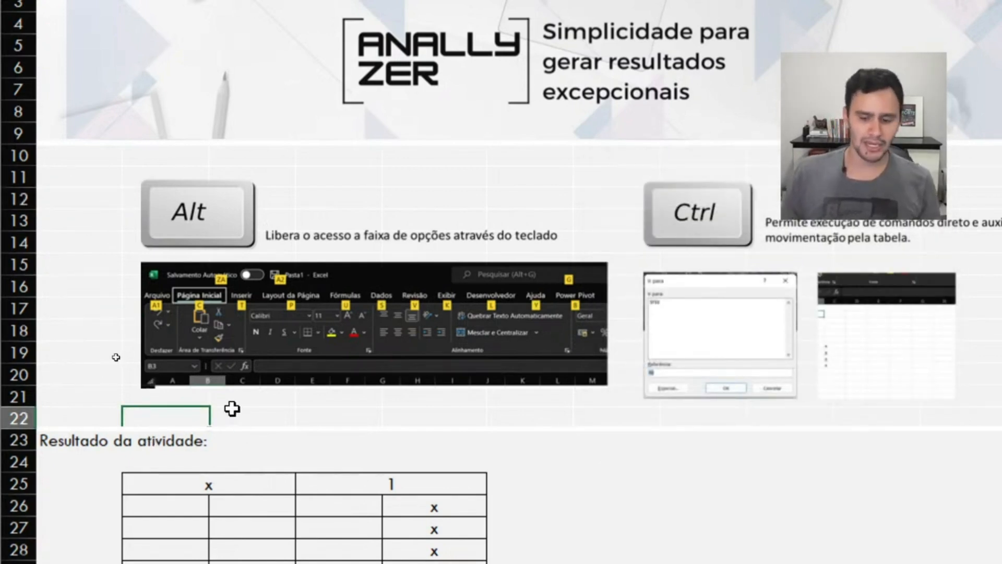
Open the Ir para dialog again and close it without jumping to a cell
scroll(231, 409, down, 3)
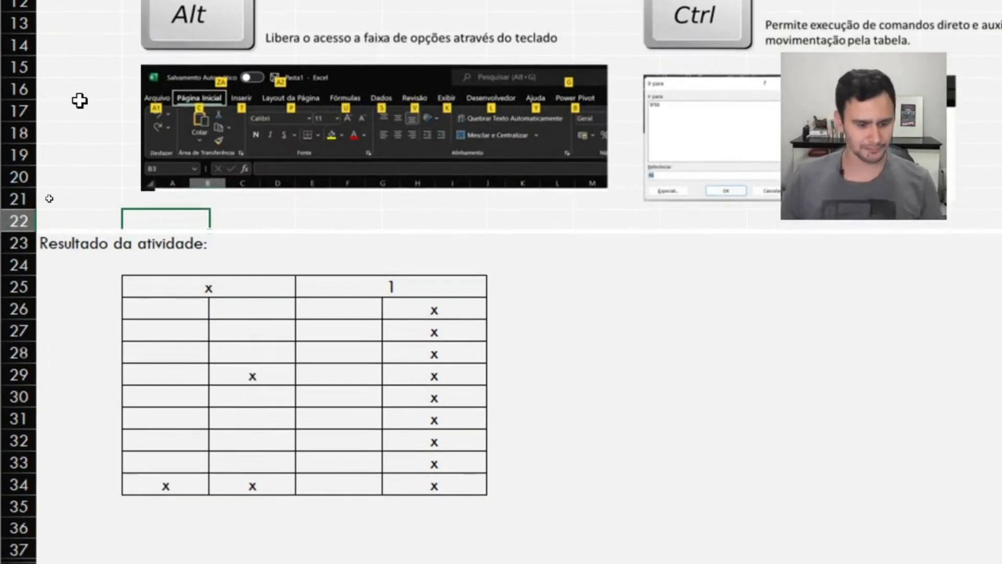
scroll(238, 117, down, 1)
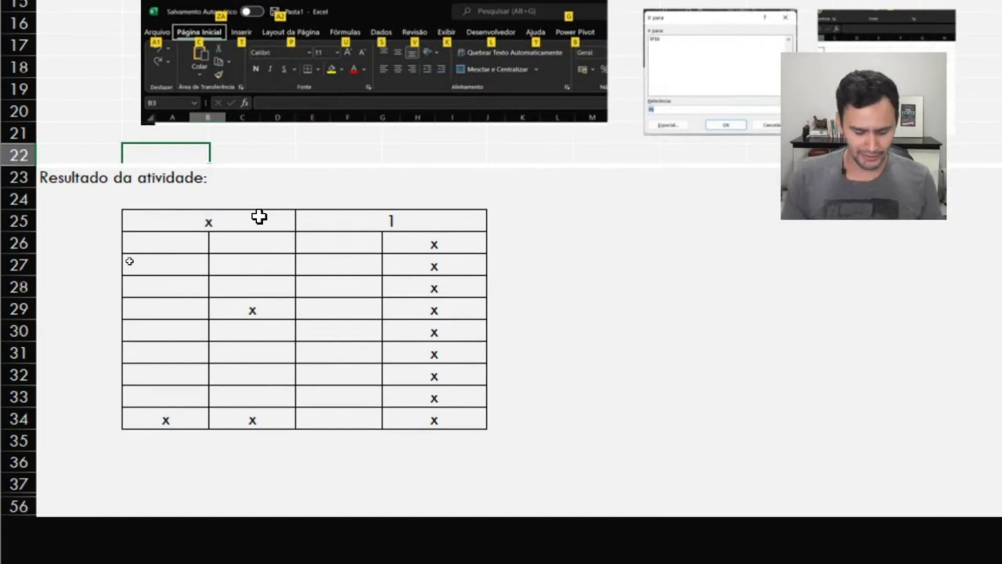
key(F5)
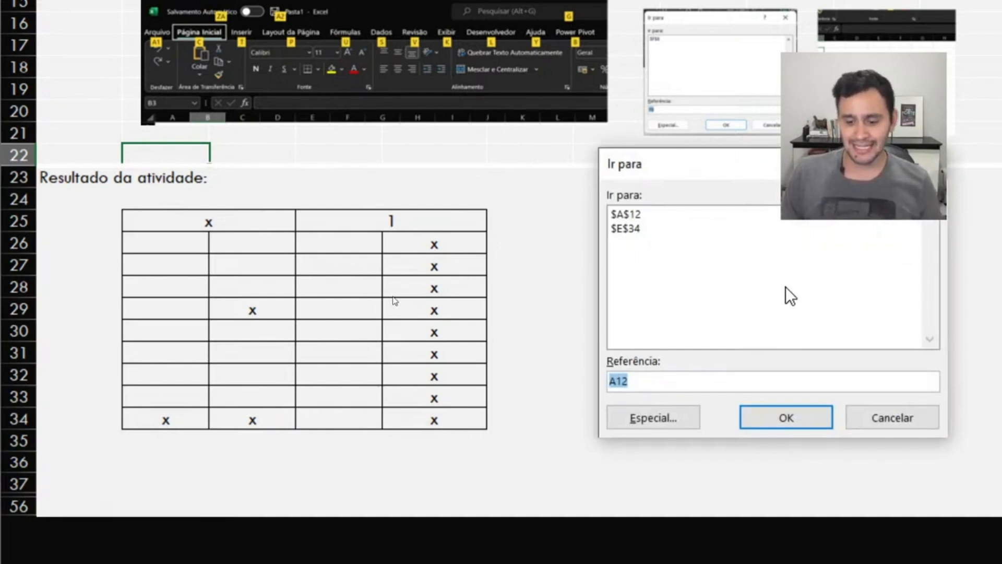
click(943, 156)
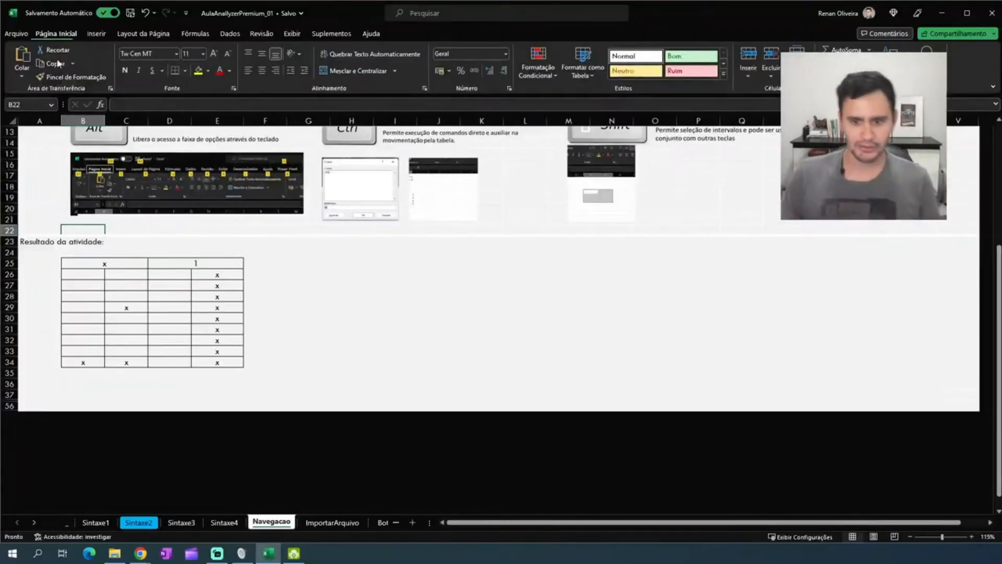
Select the table's merged header cell B25 and move cell by cell along row 25 to the empty cell J25
scroll(576, 197, up, 4)
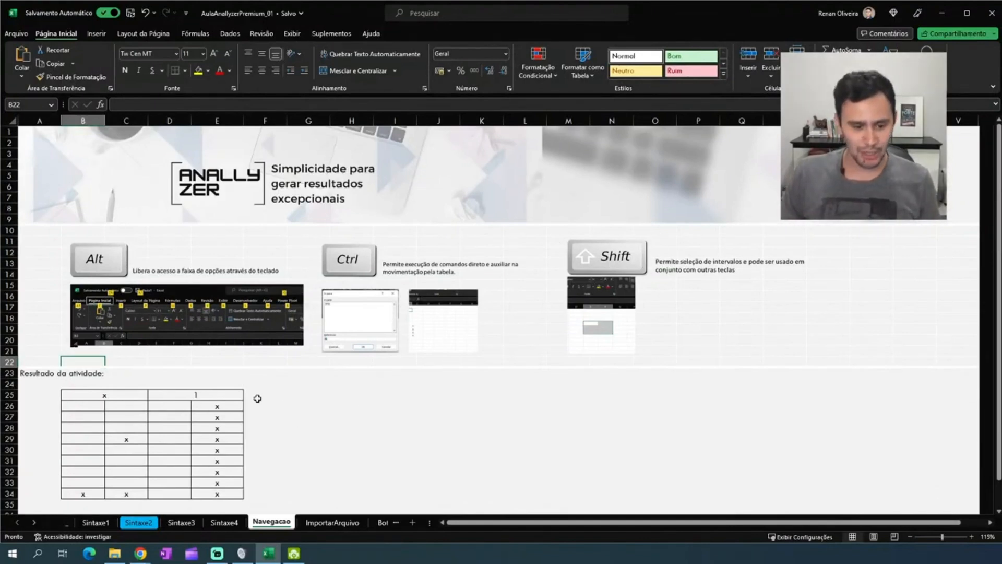
click(78, 394)
key(Right)
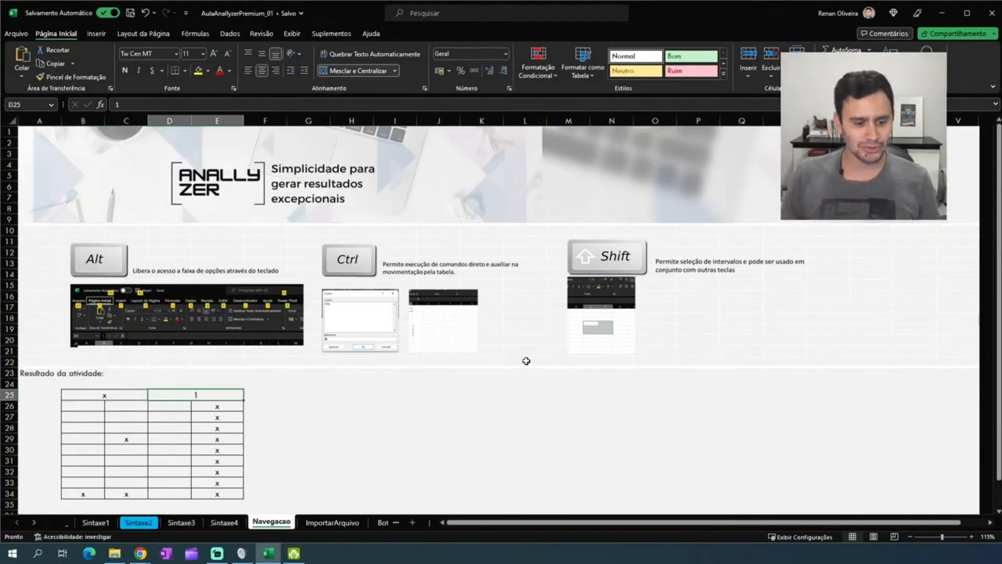
key(Right)
key(Right)
key(Right)
key(Right)
key(Right)
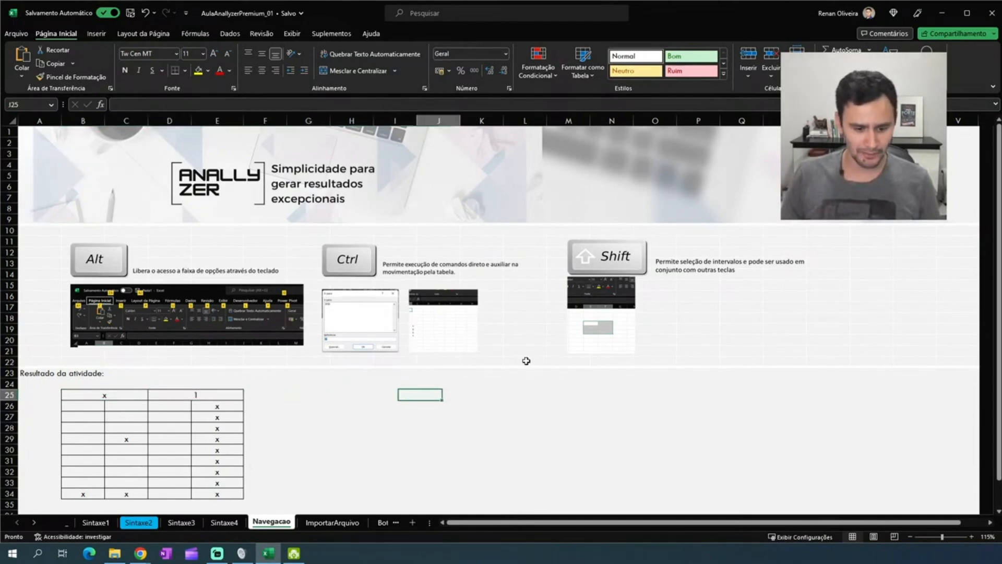
key(Left)
key(Right)
key(Left)
key(Right)
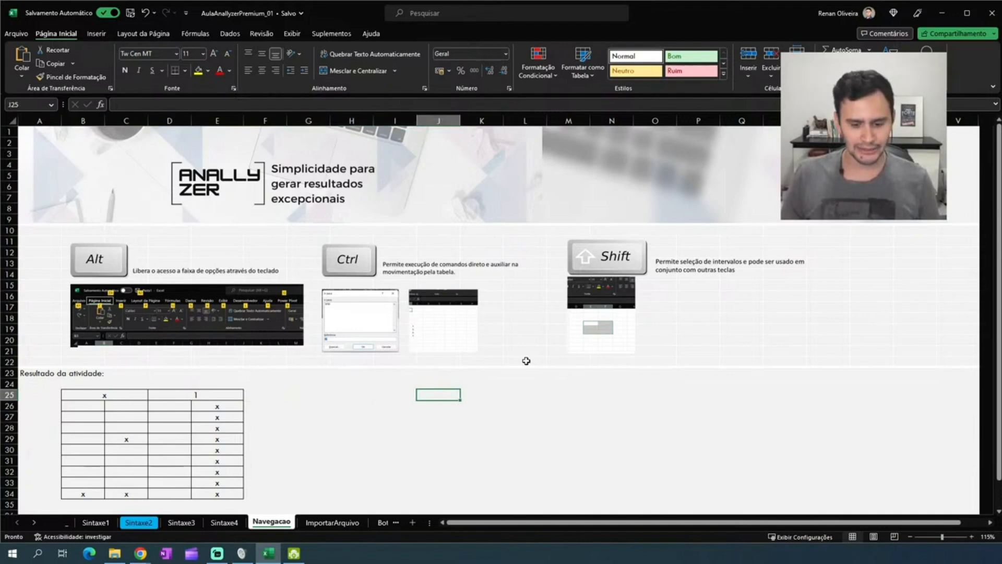
Extend the selection from J25 over the range J25:M32 by keyboard, and collapse it back to J25
key(shift+Right)
key(shift+Right)
key(shift+Right)
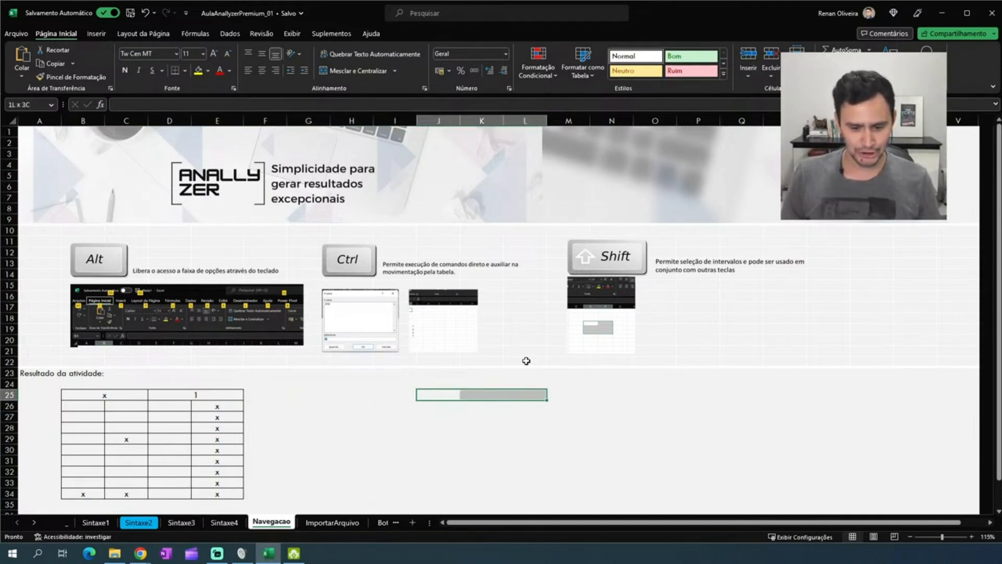
key(shift+Down)
key(shift+Down)
key(shift+Down)
key(shift+Down)
key(shift+Down)
key(shift+Down)
key(shift+Down)
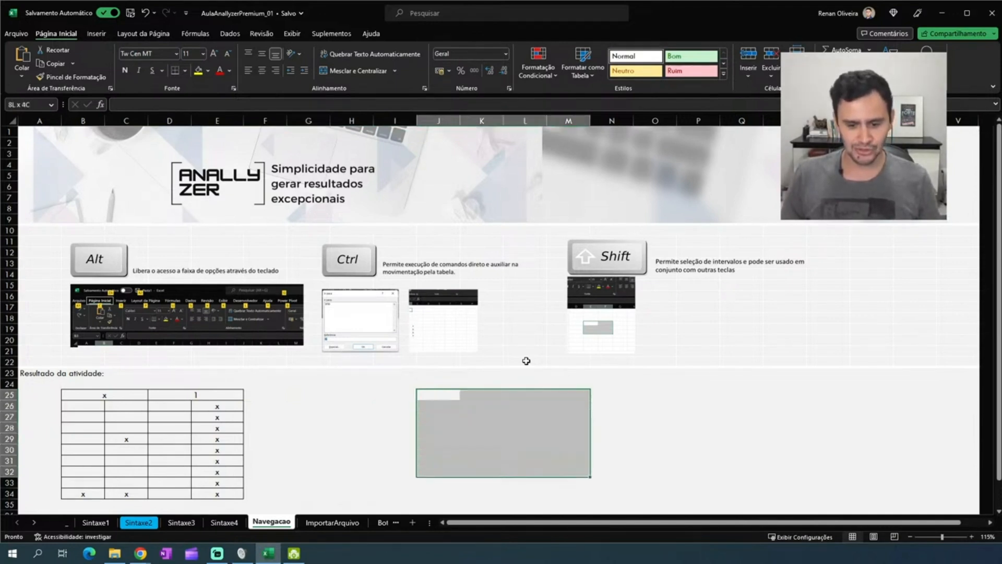
key(Right)
key(Left)
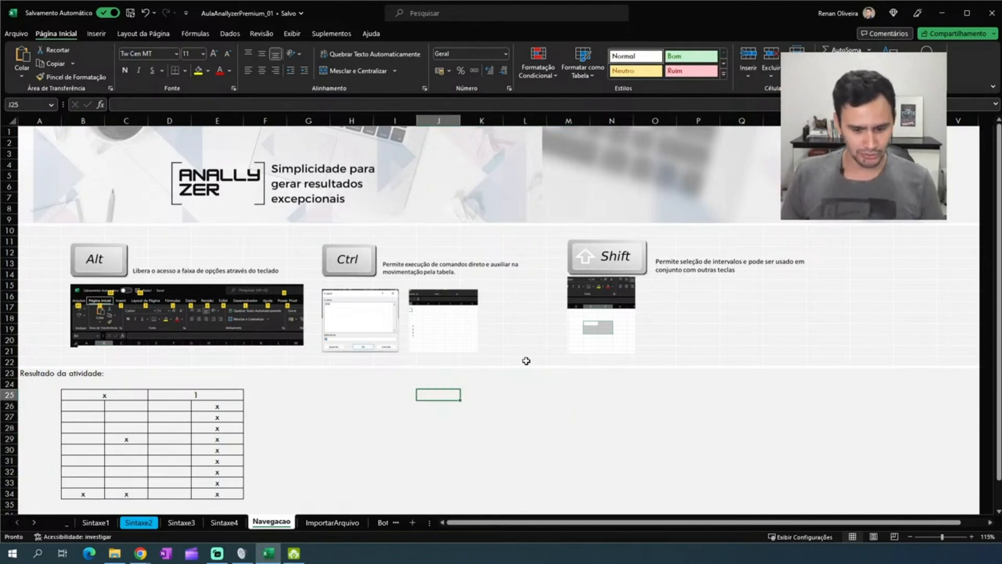
Enter x in each cell of J25:N25 and in N26, and enter xx in N27
key(x)
key(Right)
key(x)
key(Right)
key(x)
key(Right)
key(x)
key(Right)
key(x)
key(Down)
key(x)
key(Down)
key(x)
key(x)
Fill row 27 with x from M27 back to H27
key(Left)
key(x)
key(Left)
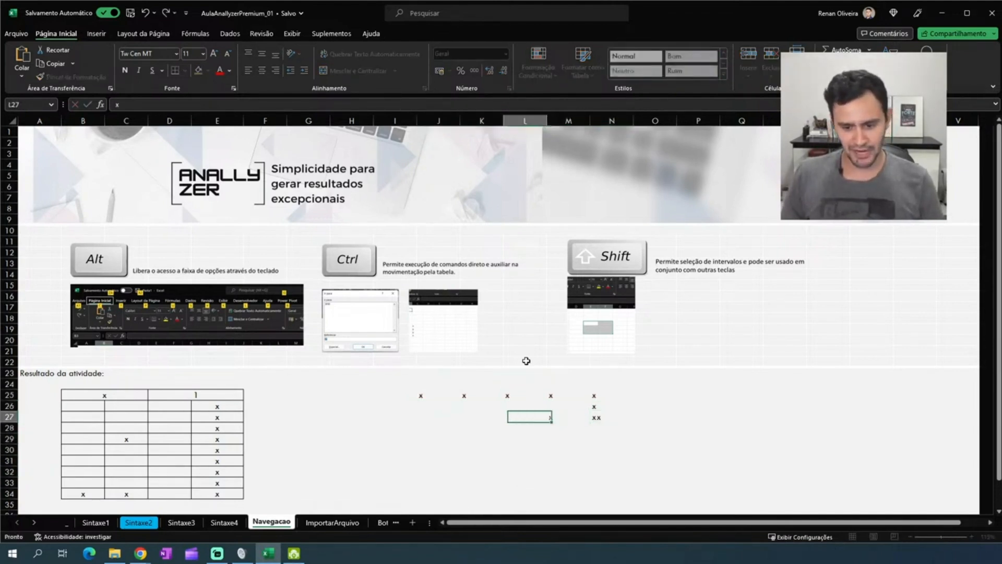
key(x)
key(Left)
key(x)
key(Left)
key(x)
key(Left)
key(x)
key(Left)
key(x)
Enter xx in H28 and x in I28
key(Down)
key(x)
key(x)
key(Right)
key(x)
key(Down)
Enter x in each cell of row 29 from J29 to O29
key(Right)
key(x)
key(Right)
key(x)
key(Right)
key(x)
key(Right)
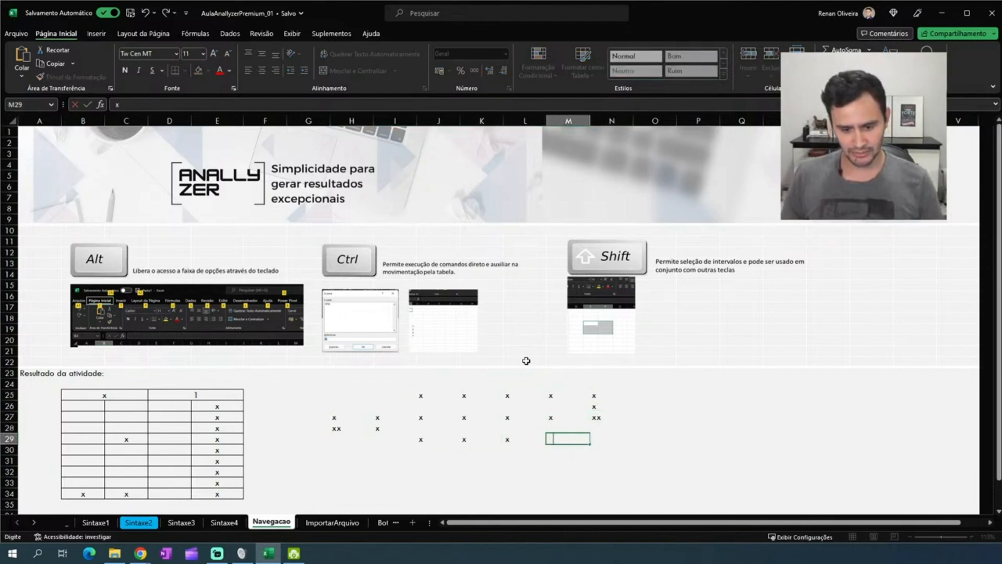
key(x)
key(Right)
key(x)
key(Right)
key(x)
key(Up)
Move along row 28 to the empty cell G28, just before the xx entry
key(Left)
key(Left)
key(Left)
key(Left)
key(Left)
key(Left)
key(Left)
key(Left)
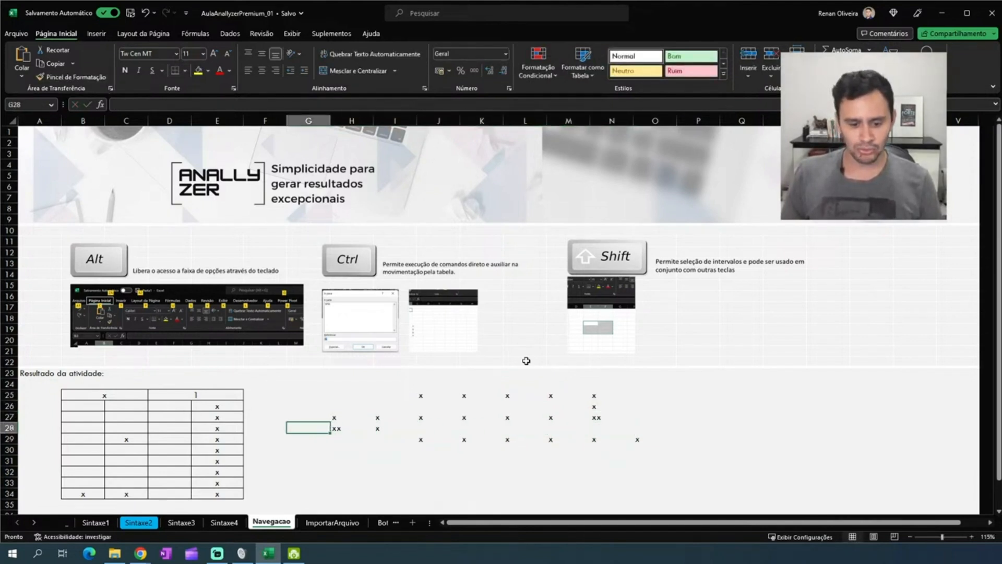
Clear all the x entries from the practice range G24:O31 beside the bordered table
key(Up)
key(Up)
key(Up)
key(Up)
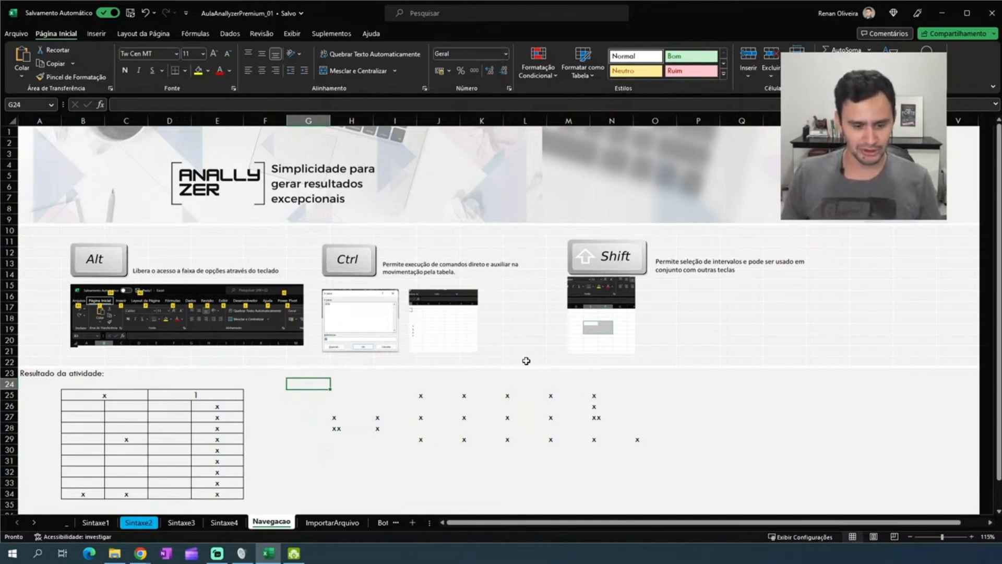
key(shift+Right)
key(shift+Right)
key(shift+Right)
key(shift+Right)
key(shift+Right)
key(shift+Right)
key(shift+Right)
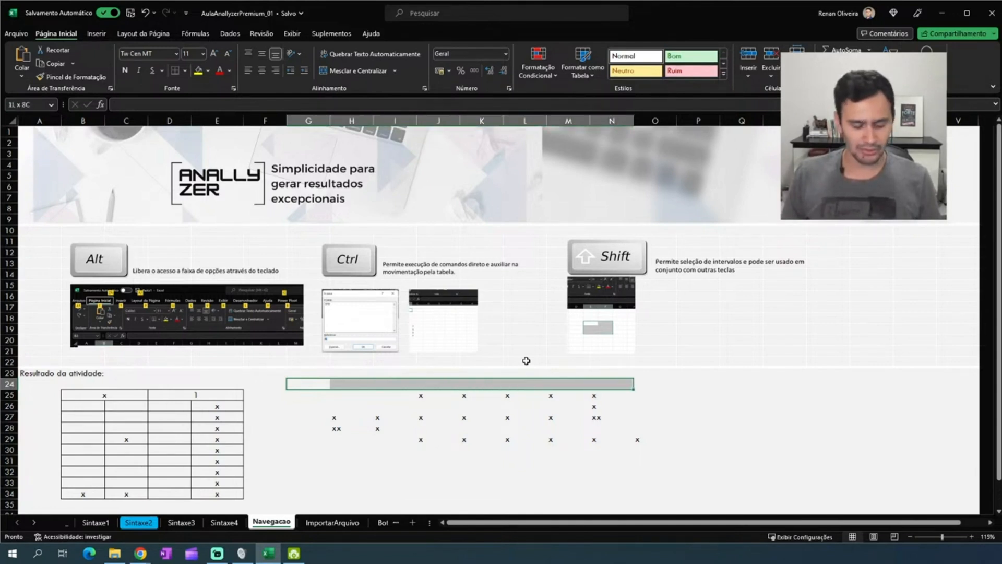
key(shift+Right)
key(shift+Down)
key(shift+Down)
key(shift+Down)
key(shift+Down)
key(shift+Down)
key(shift+Down)
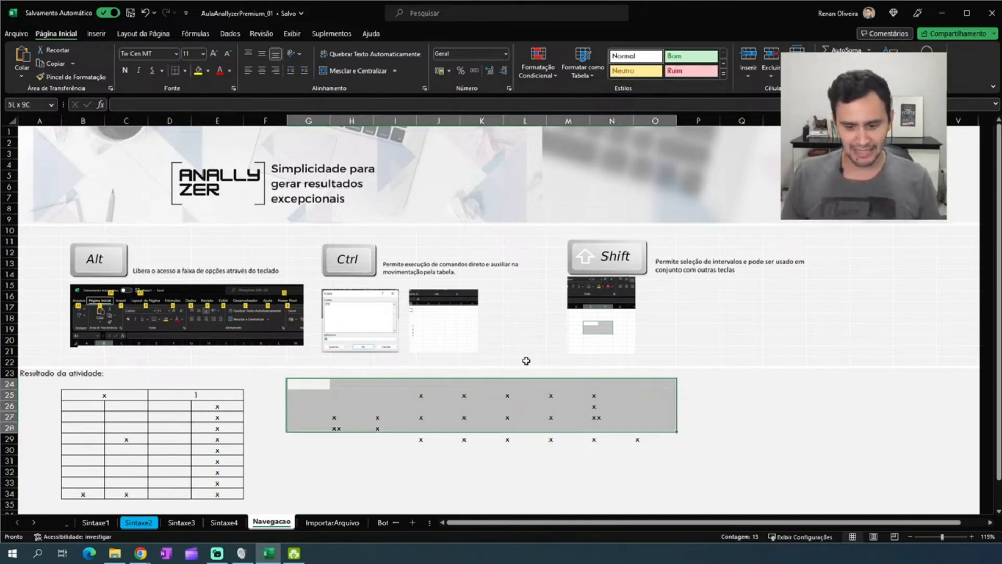
key(shift+Down)
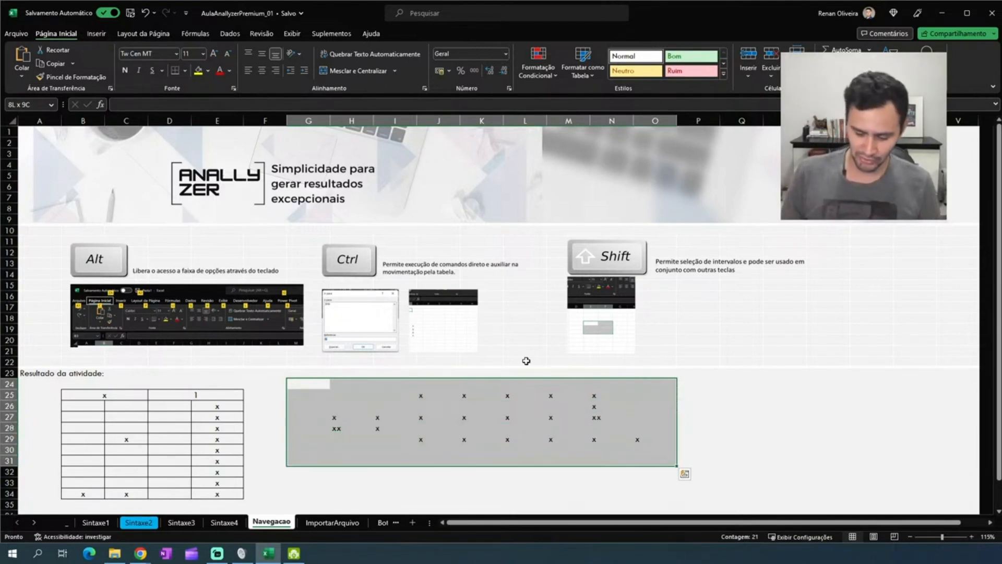
key(Delete)
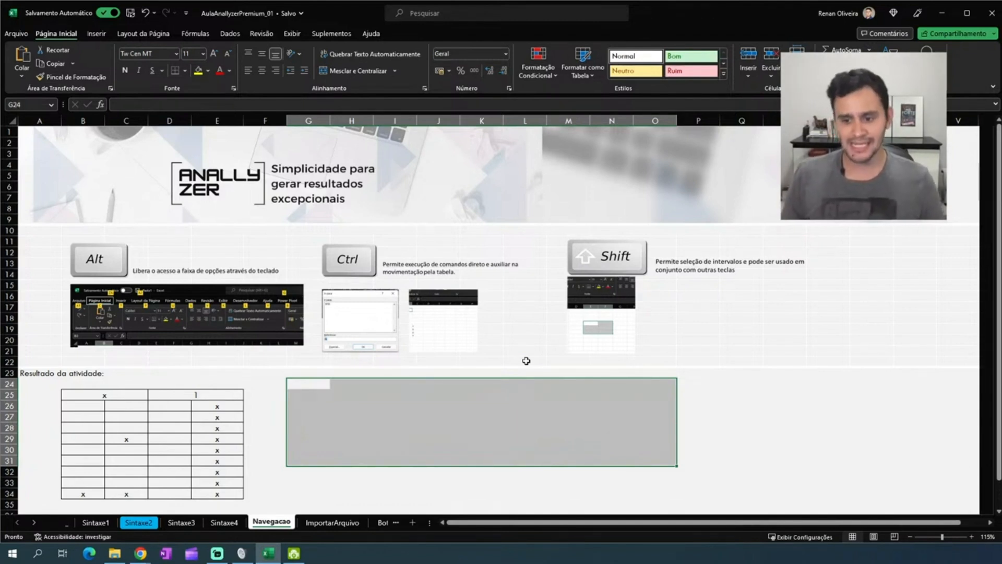
Move to the merged header cell B25 and extend the selection over the whole bordered table B25:E34
key(Left)
key(Left)
key(Left)
key(Left)
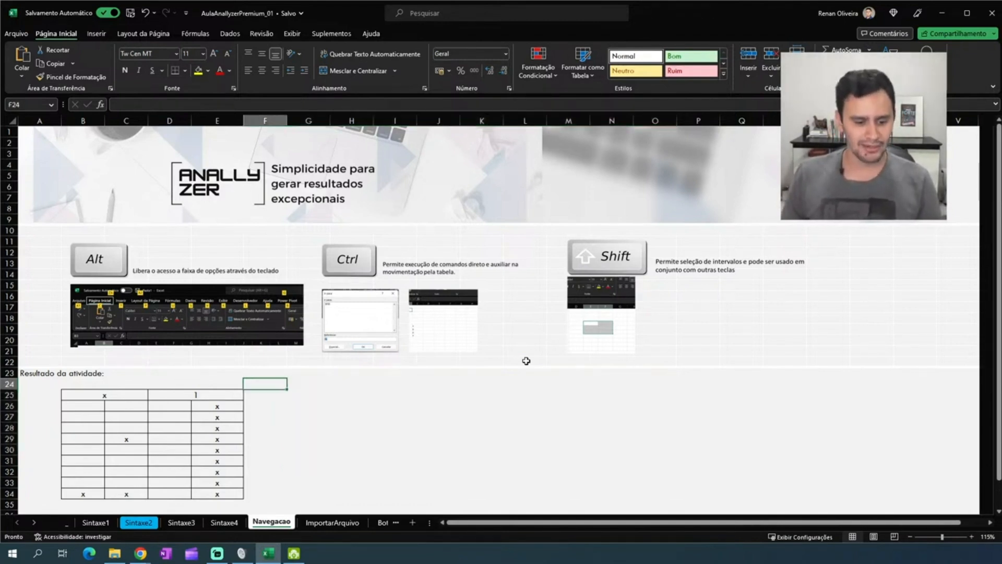
key(Down)
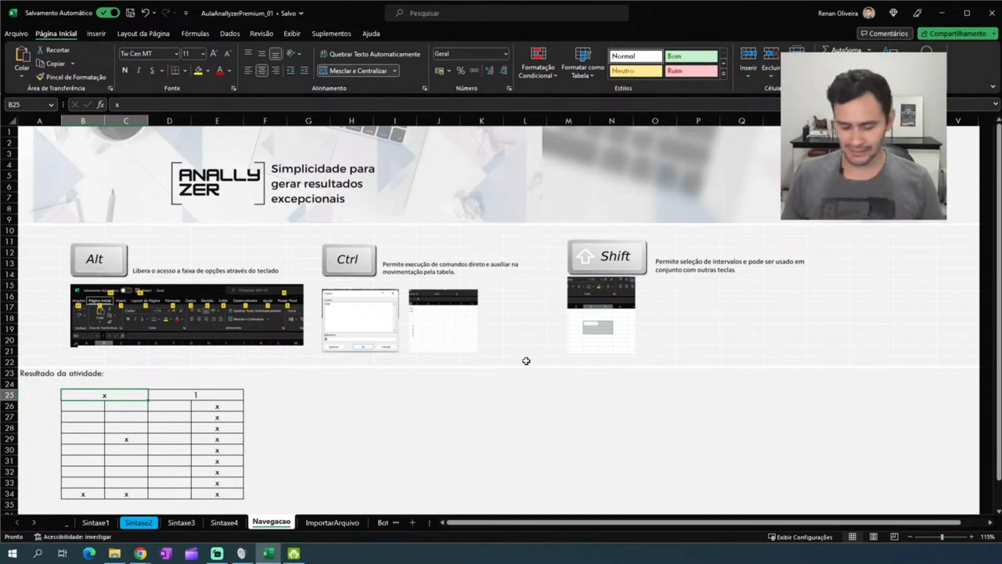
key(shift+Right)
key(ctrl+shift+Down)
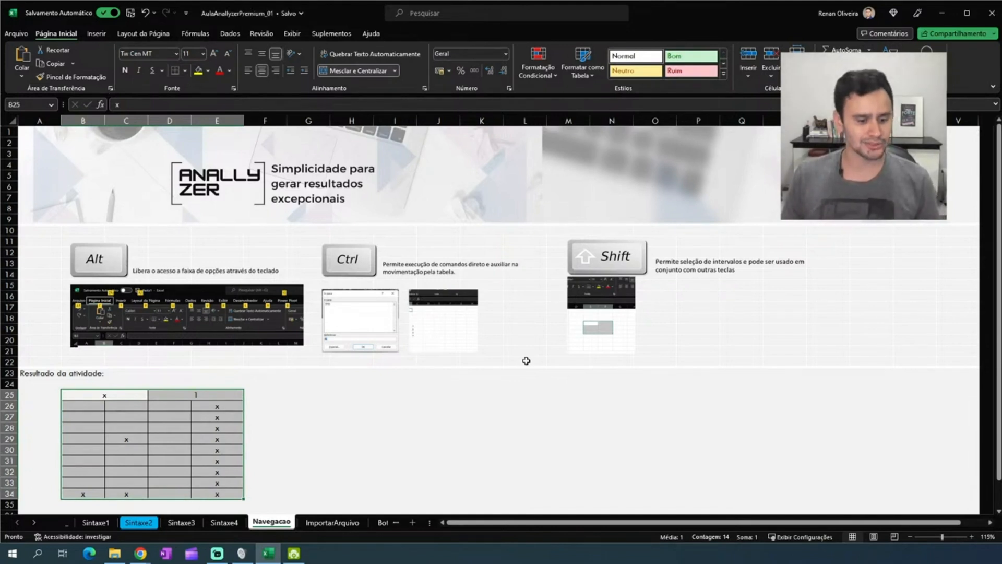
Unmerge the header cells in row 25 of the table, from B25 to E25
key(Right)
key(Right)
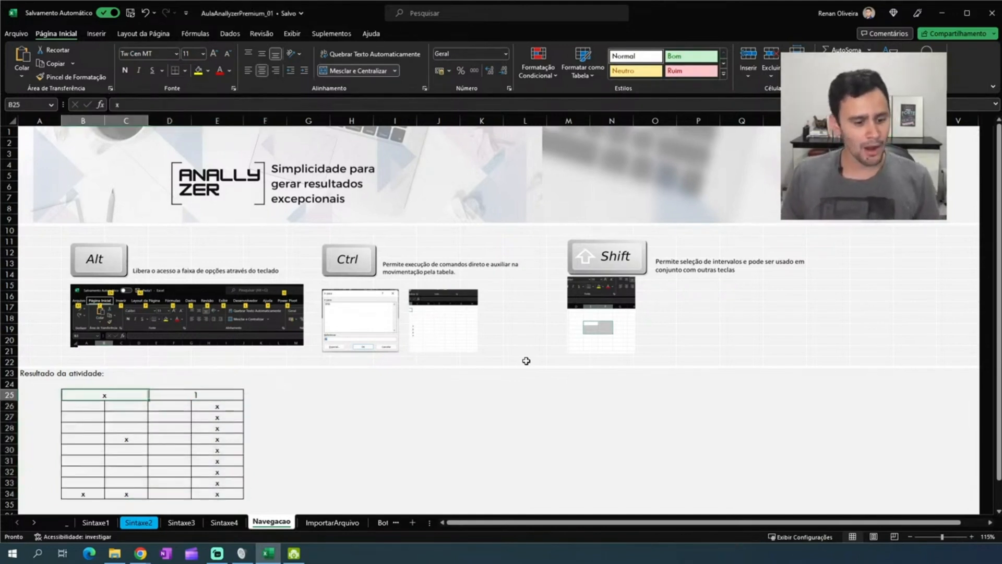
key(Left)
key(Left)
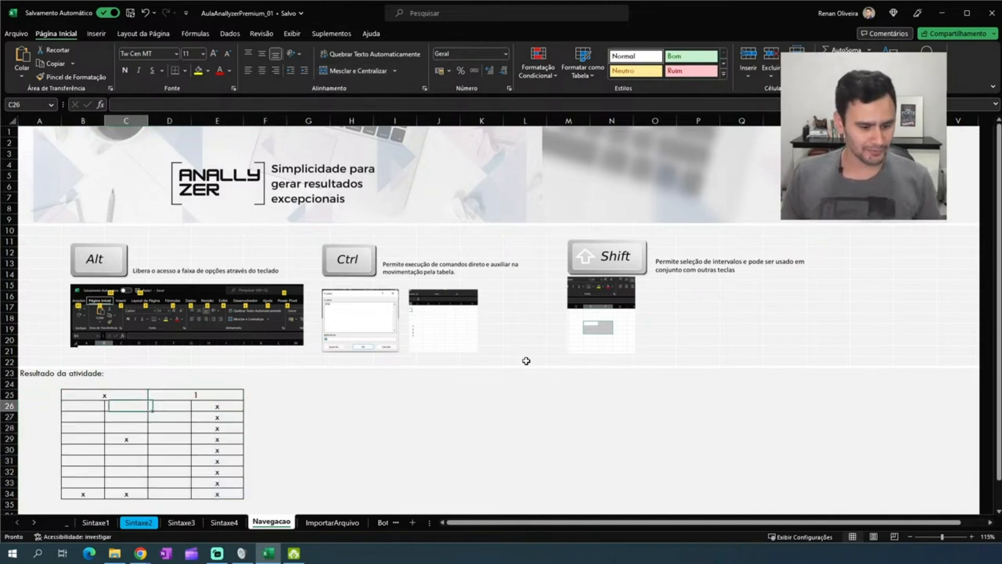
key(shift+Right)
key(alt)
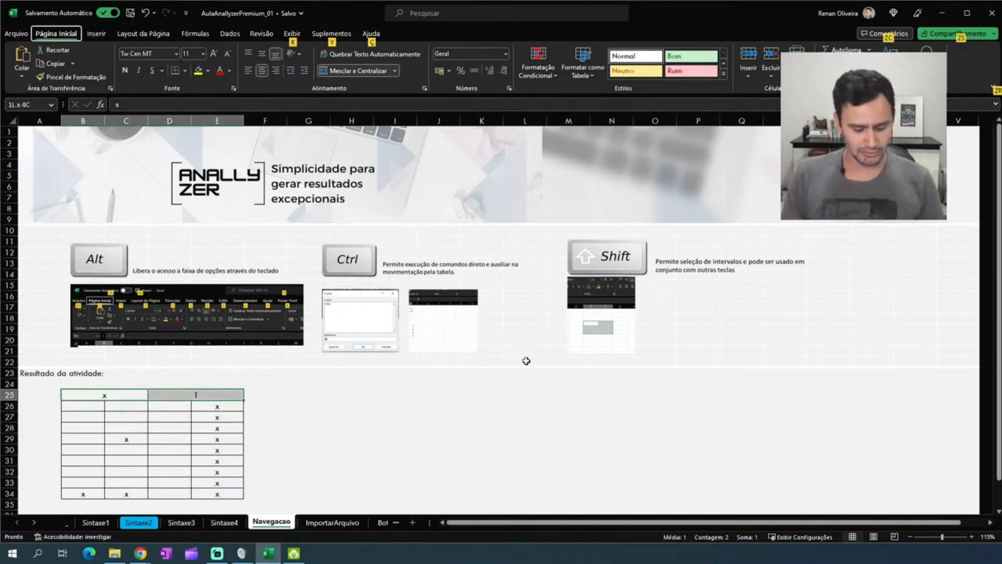
key(c)
key(m)
key(c)
key(Down)
key(Down)
key(Up)
key(Up)
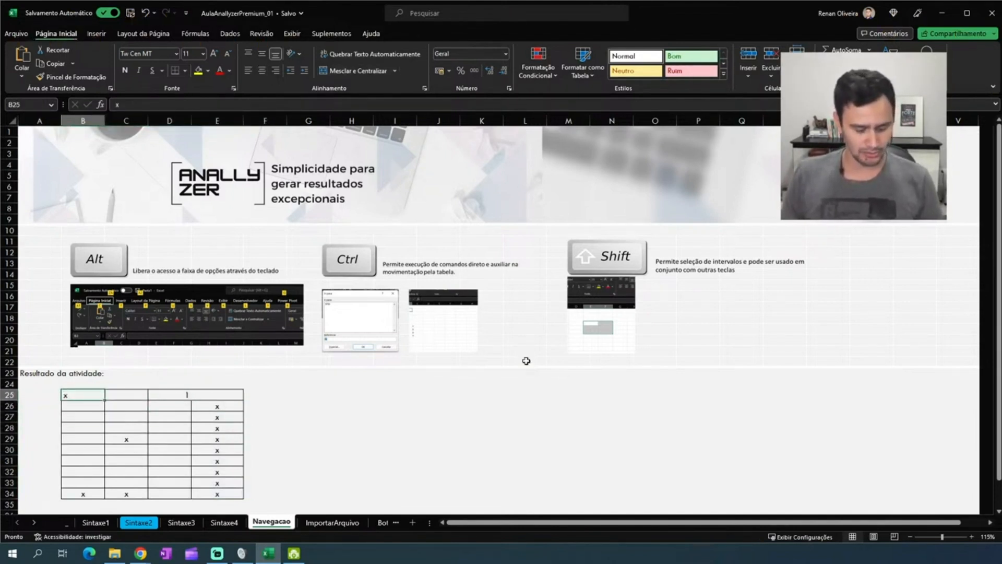
Copy the x from B25 into C25 and E25, keeping the 1 in D25
key(ctrl+c)
key(Right)
key(ctrl+v)
key(Right)
key(Right)
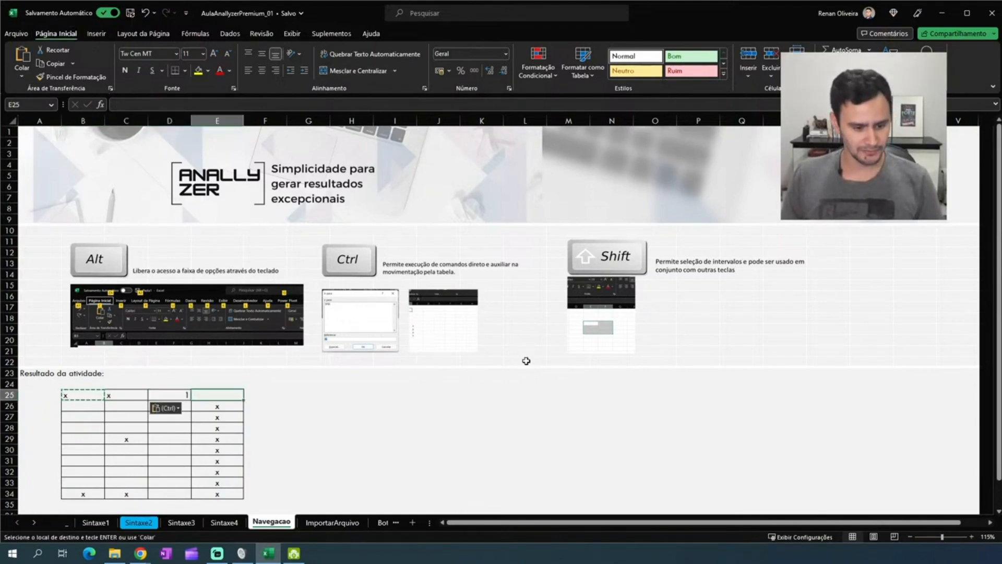
key(ctrl+v)
key(Escape)
Extend the selection from B25 across the table to E34 and release it again
key(Left)
key(Left)
key(Left)
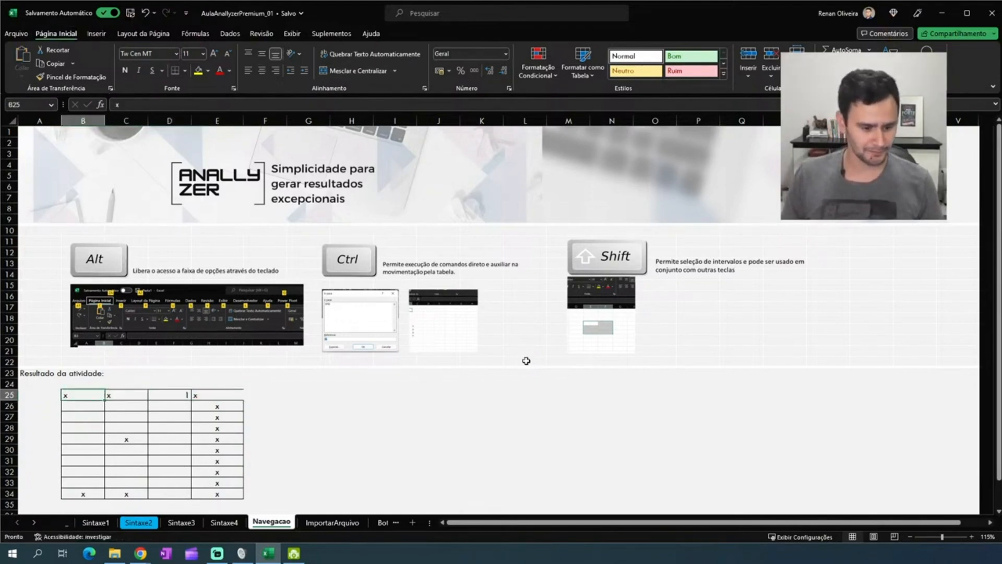
key(shift+Right)
key(shift+Right)
key(shift+Right)
key(shift+Down)
key(shift+Down)
key(shift+Down)
key(shift+Down)
key(shift+Down)
key(shift+Down)
key(shift+Down)
key(shift+Down)
key(shift+Down)
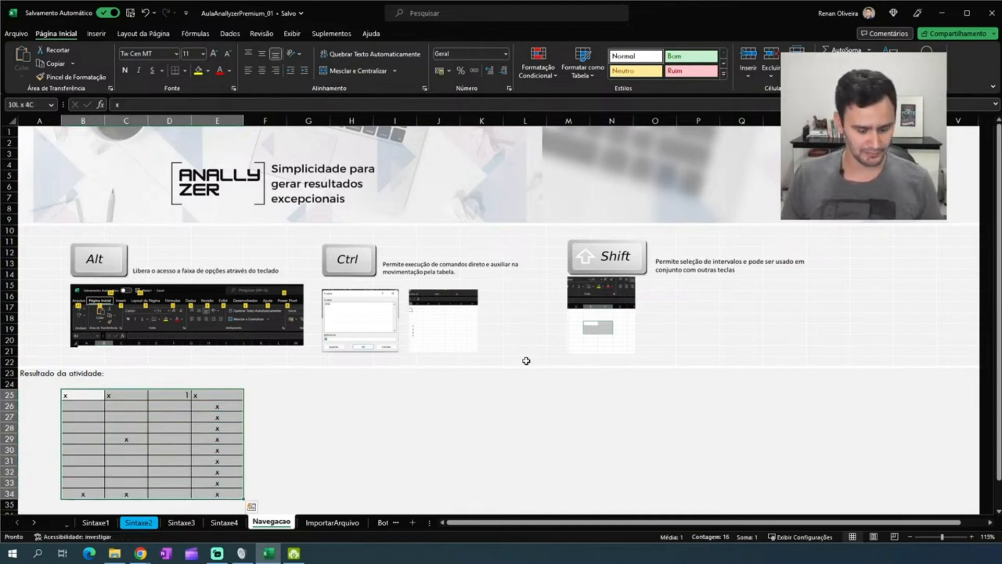
key(Up)
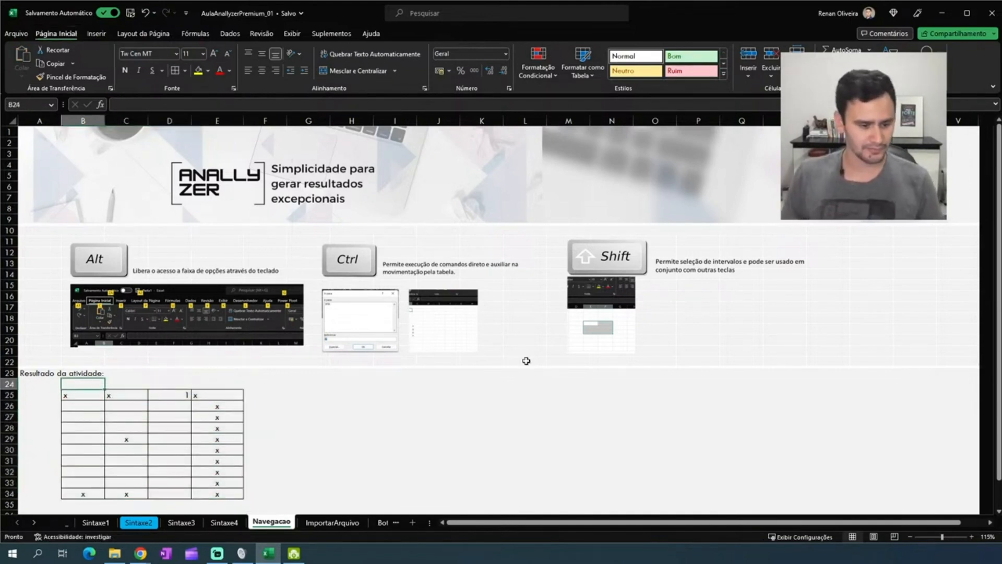
Select the table range B25:E34 and centre the contents of its cells
key(Down)
key(shift+Right)
key(shift+Right)
key(shift+Right)
key(shift+Down)
key(shift+Down)
key(shift+Down)
key(shift+Down)
key(shift+Down)
key(shift+Down)
key(shift+Down)
key(shift+Down)
key(shift+Down)
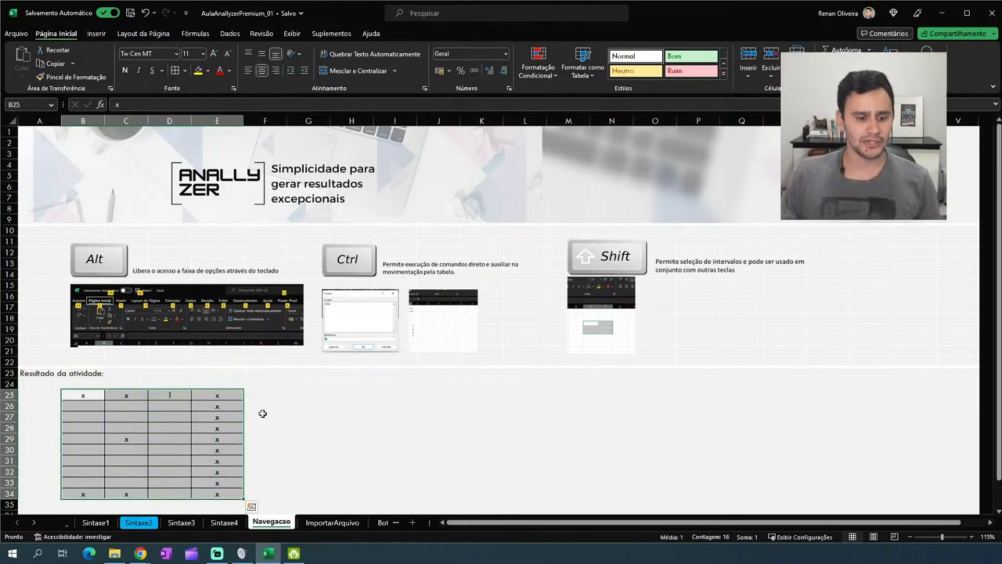
click(409, 426)
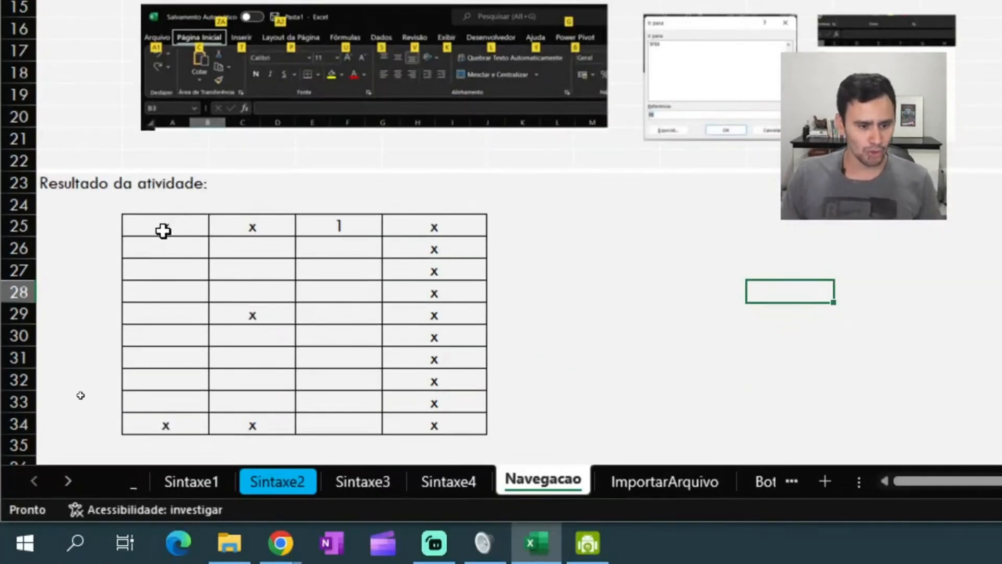
Highlight the table range and point out its individual empty cells in rows 26 to 29
drag(163, 228, 443, 414)
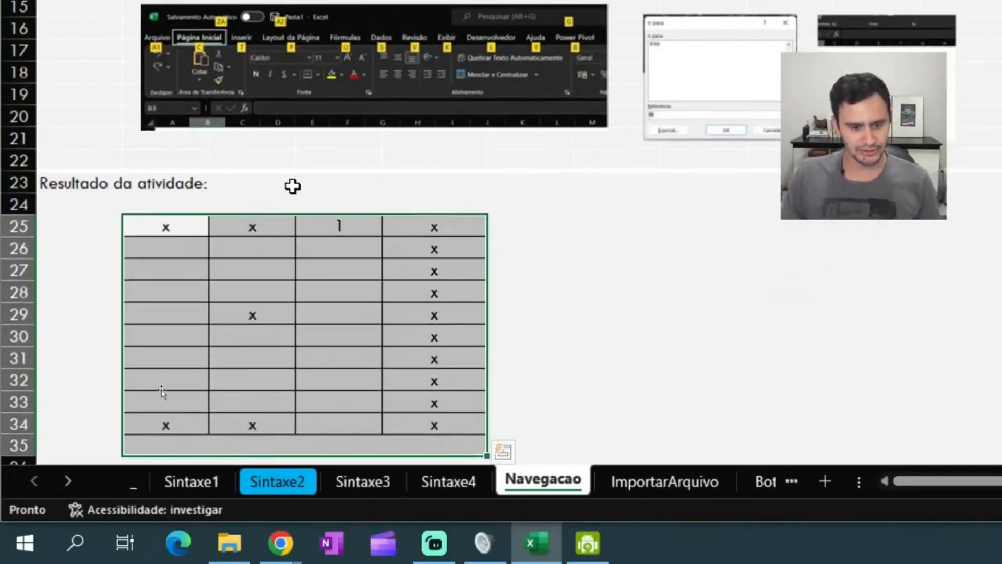
click(347, 225)
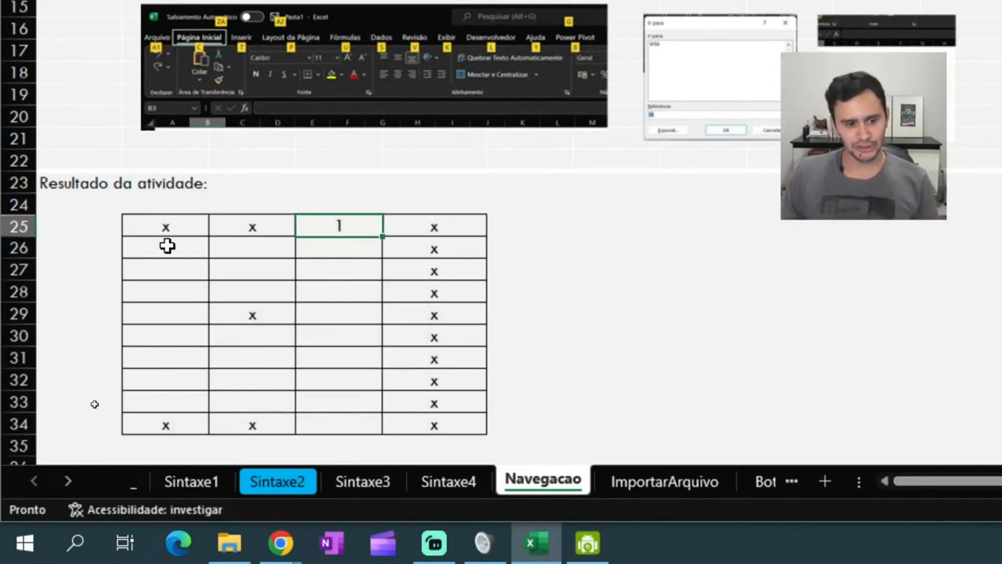
click(188, 252)
click(261, 251)
click(230, 271)
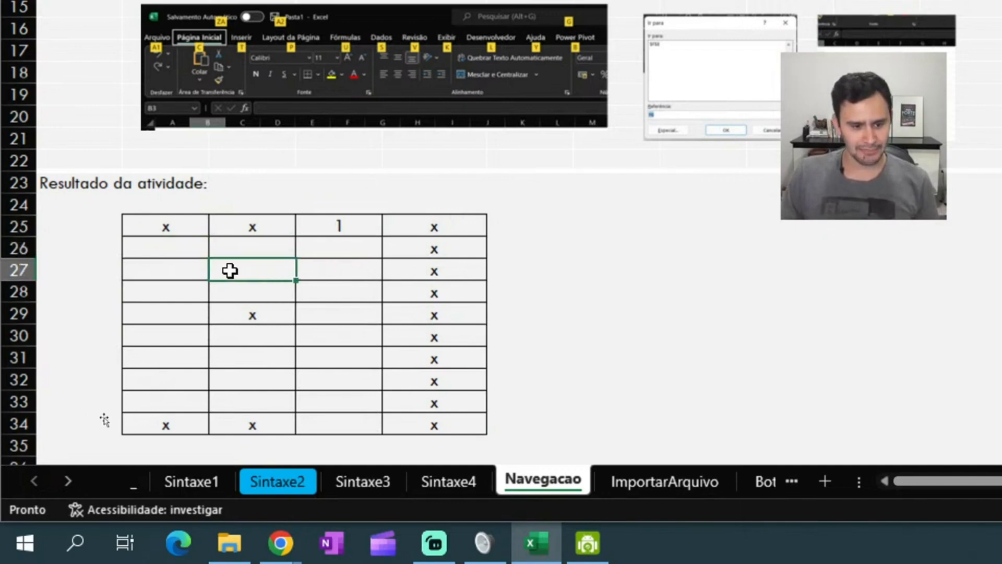
click(175, 272)
click(191, 299)
click(236, 293)
click(319, 293)
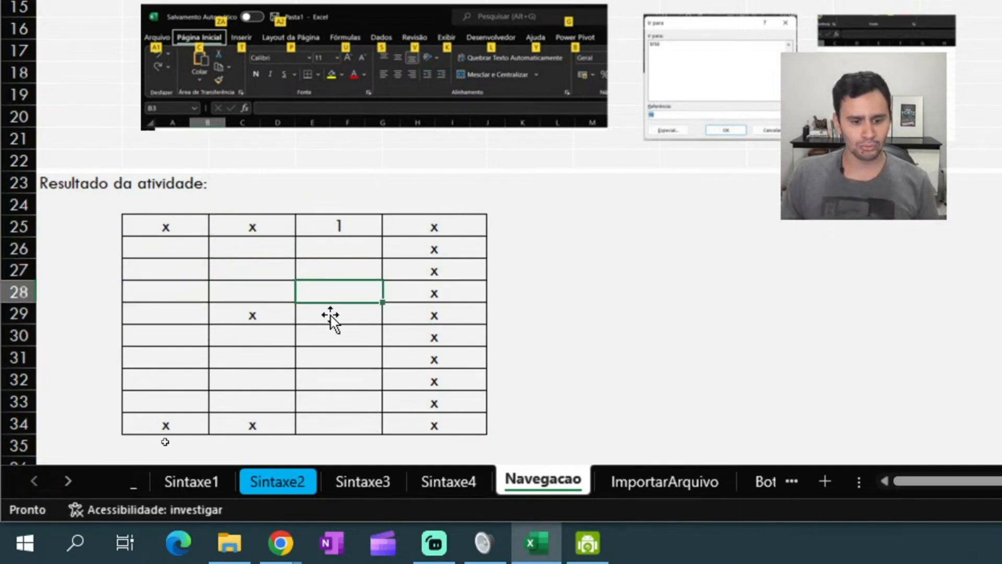
click(330, 316)
Copy the 1 in D25 and paste it down the column through D34
click(342, 223)
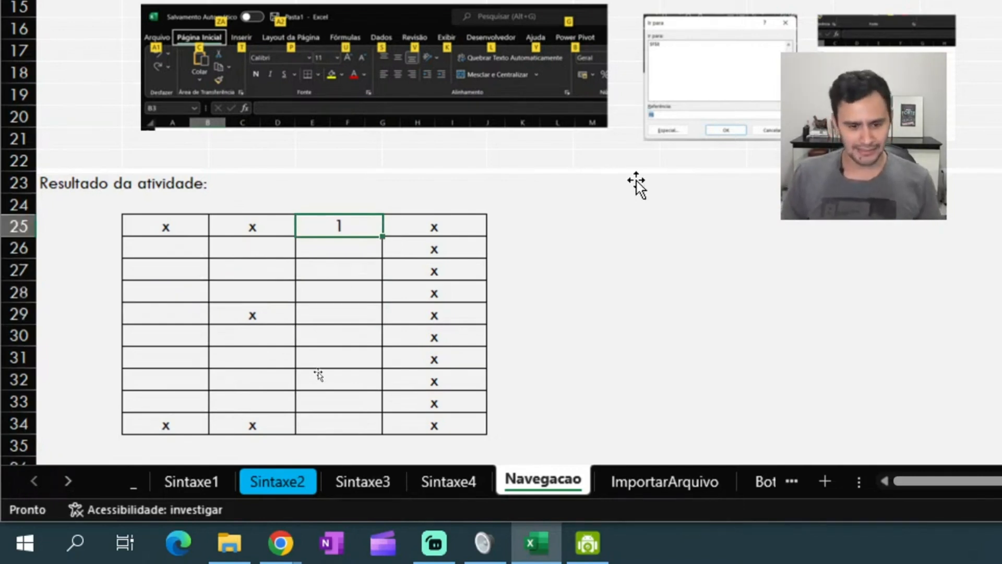
key(ctrl+c)
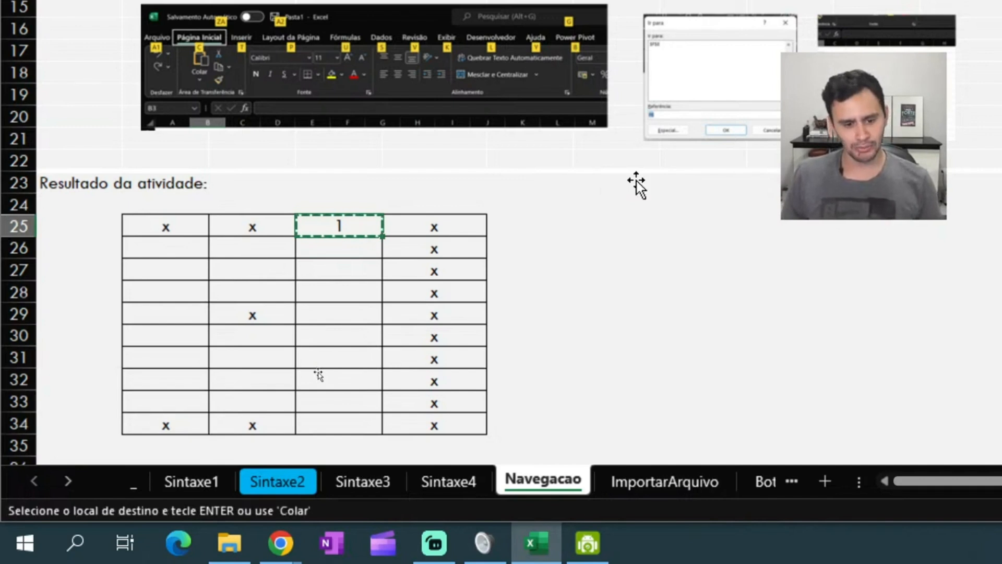
key(shift+Down)
key(shift+Down)
key(shift+Down)
key(shift+Down)
key(shift+Down)
key(shift+Down)
key(shift+Down)
key(shift+Down)
key(shift+Down)
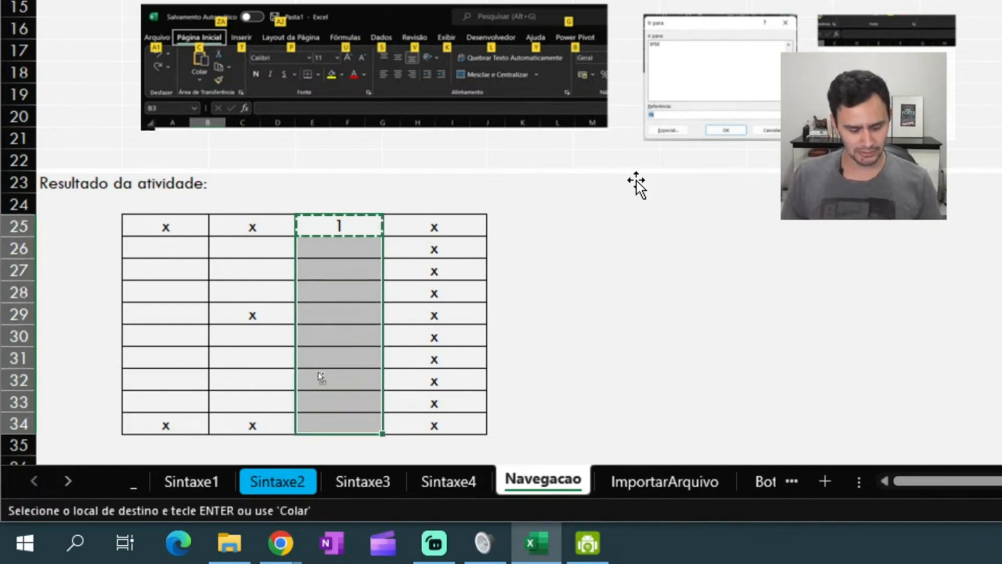
key(ctrl+v)
Paste the copied 1 over the range B26:D28
key(Left)
key(Down)
key(Left)
key(shift+Right)
key(shift+Right)
key(shift+Down)
key(shift+Down)
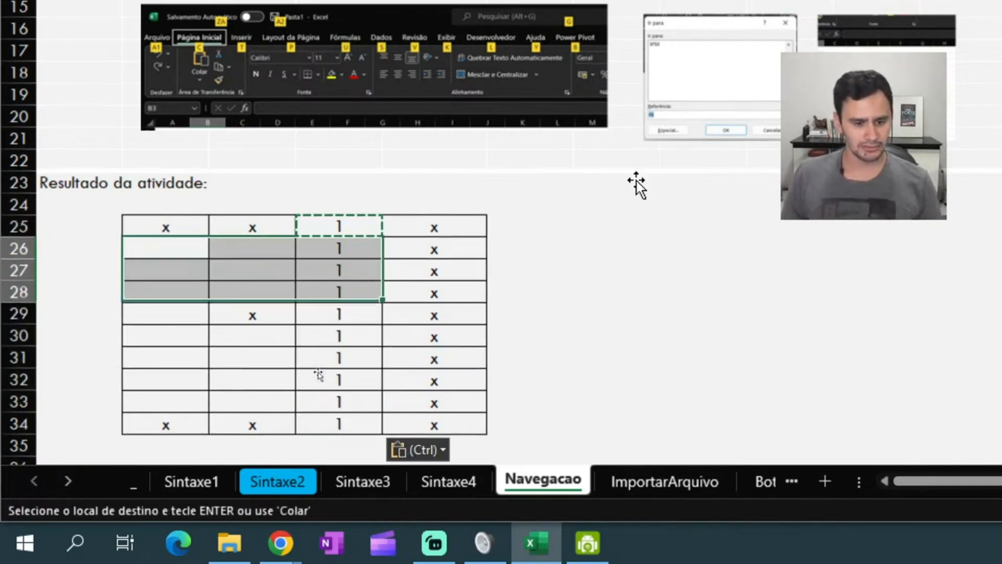
key(ctrl+v)
Paste the copied 1 over the range B30:D33, skipping row 29
key(Down)
key(Down)
key(Down)
key(Down)
key(shift+Right)
key(shift+Right)
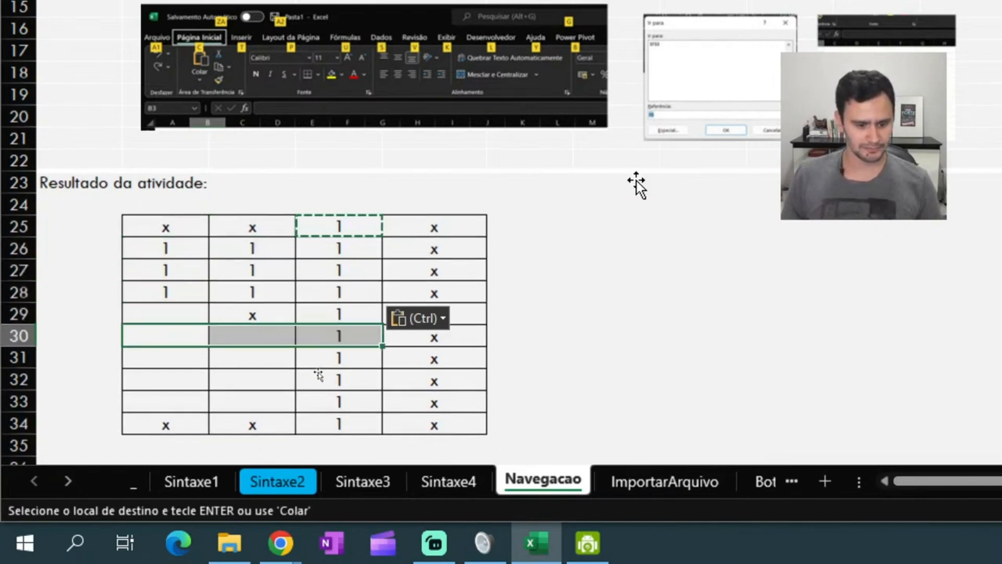
key(shift+Down)
key(shift+Down)
key(shift+Down)
key(ctrl+v)
Paste the copied 1 into the remaining empty cell B29
key(Up)
key(Up)
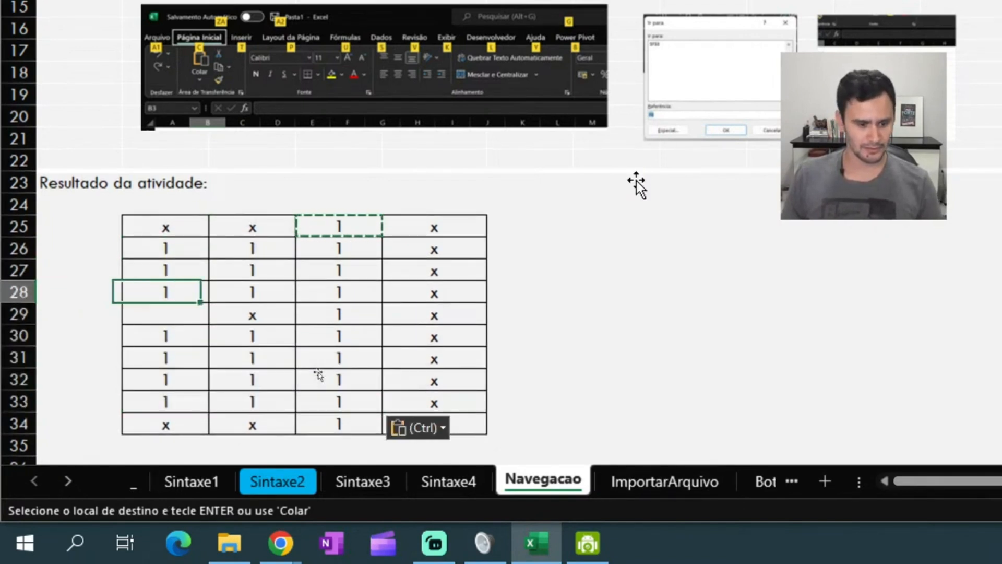
key(Down)
key(ctrl+v)
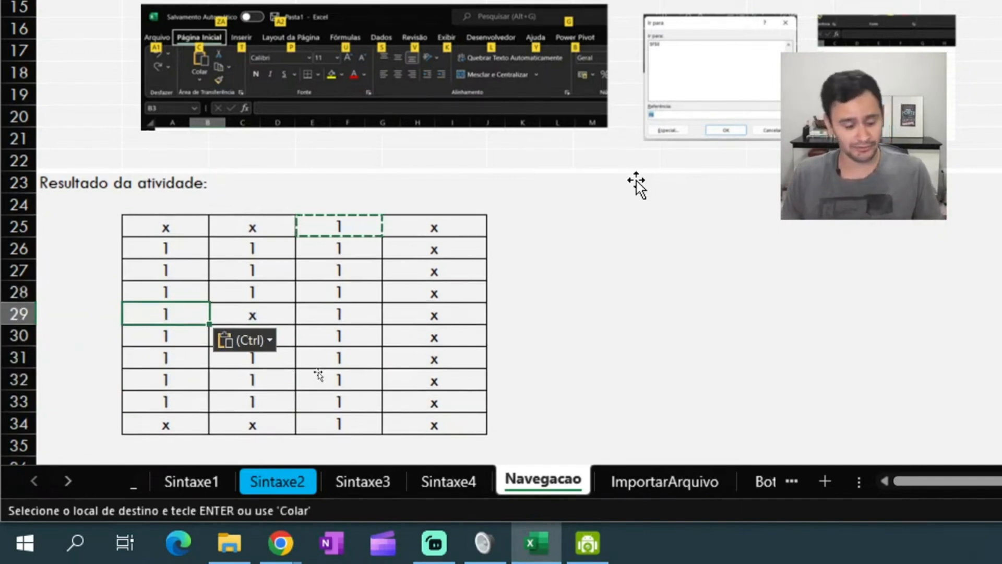
Undo all the pastes of the value 1 in the table
key(ctrl+z)
key(ctrl+z)
key(ctrl+z)
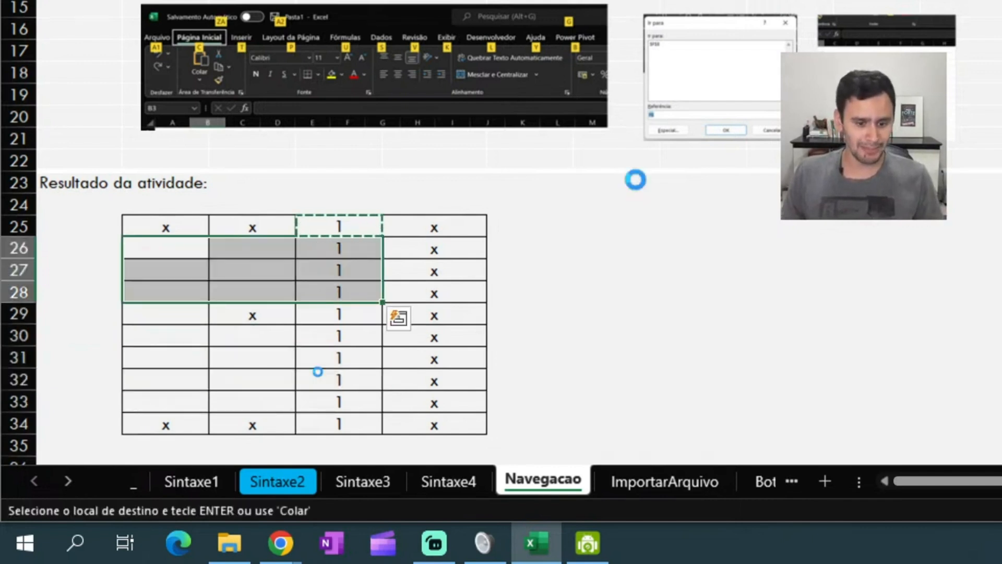
key(ctrl+z)
key(Left)
key(Left)
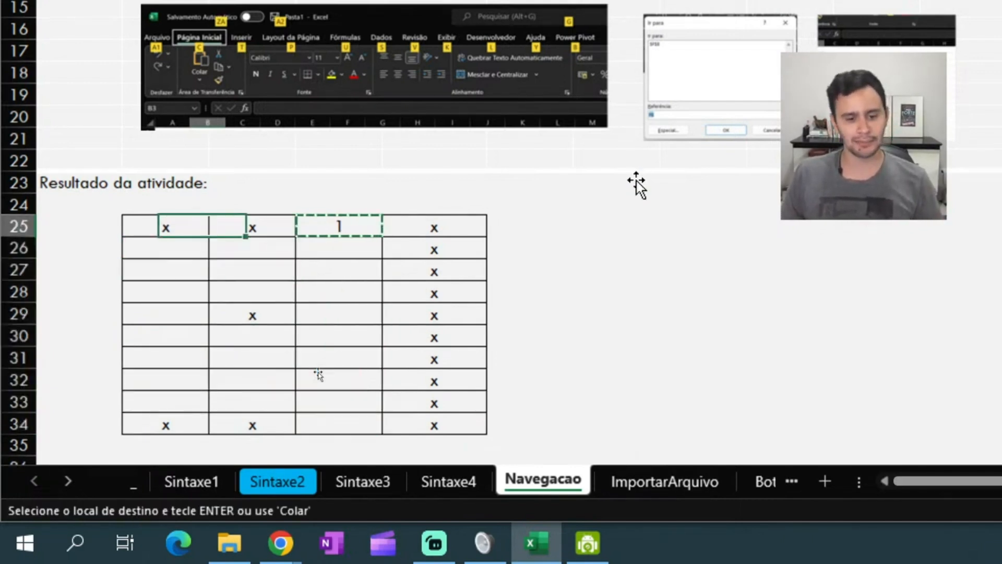
key(Right)
key(Right)
key(Down)
key(Down)
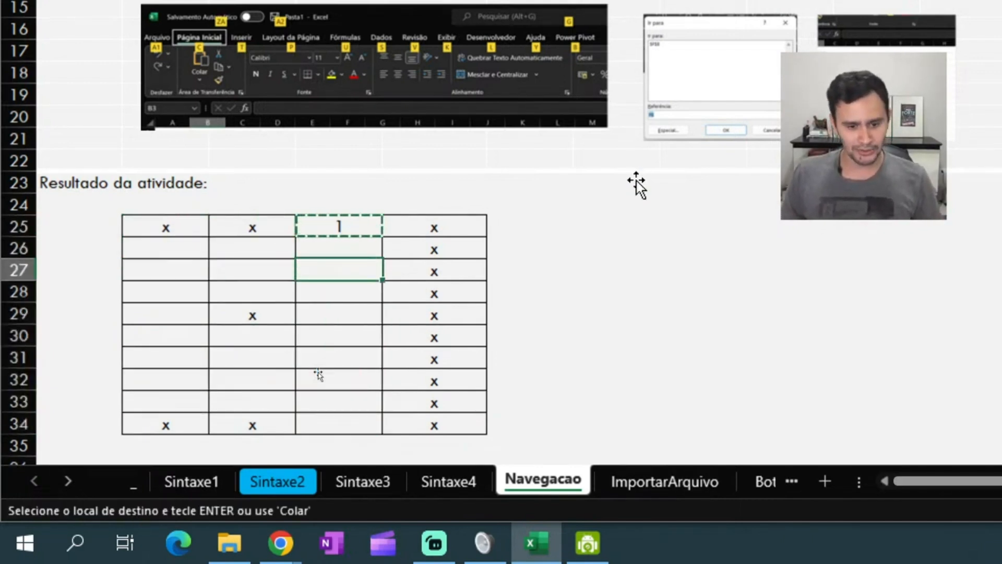
Cancel the pending copy and copy the value 1 in cell D25 again
key(Up)
key(Up)
key(Escape)
key(Up)
key(Down)
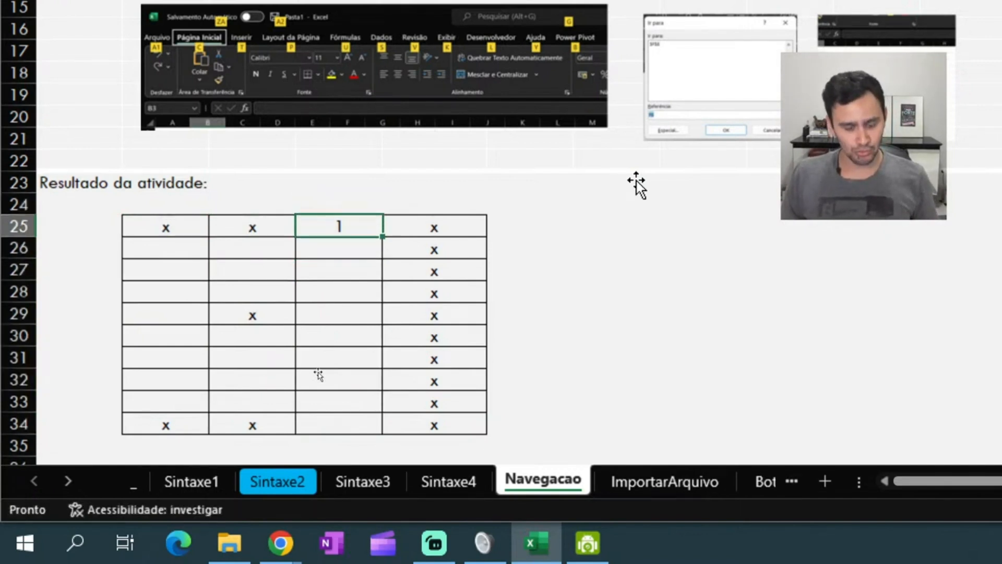
key(ctrl+c)
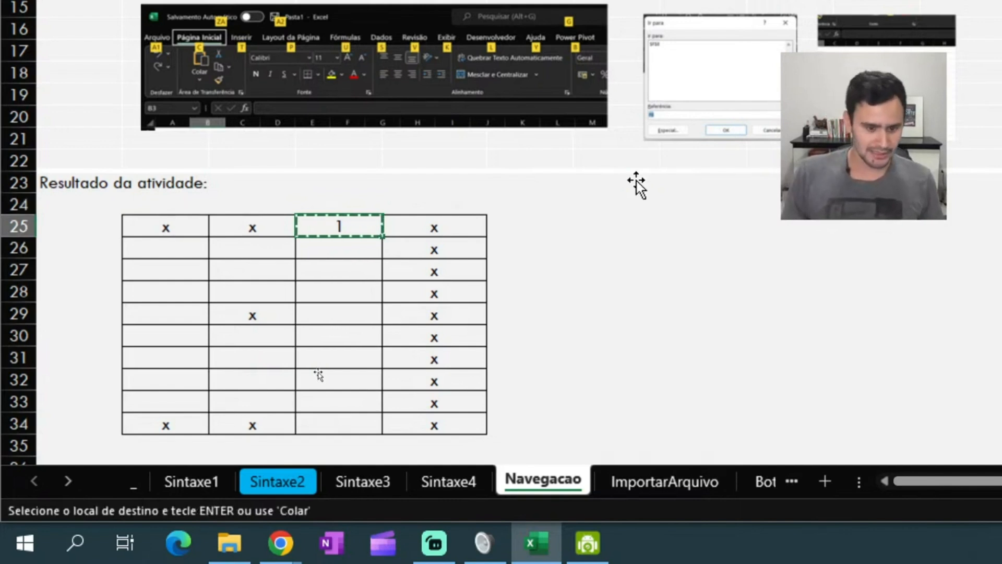
Select only the blank cells of B25:E34 with Ir para especial set to Em branco, and paste the copied 1 into them
drag(172, 222, 424, 421)
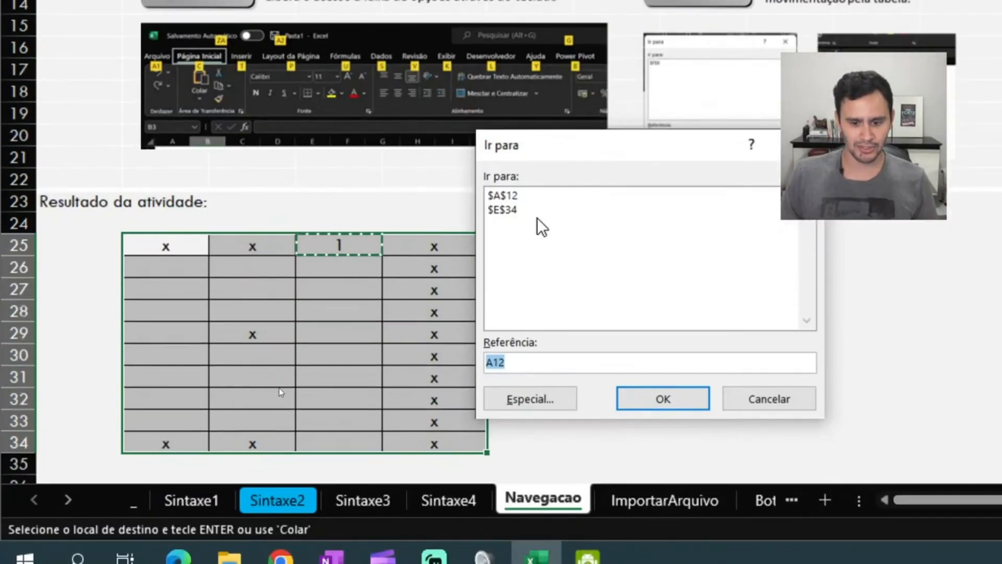
click(547, 405)
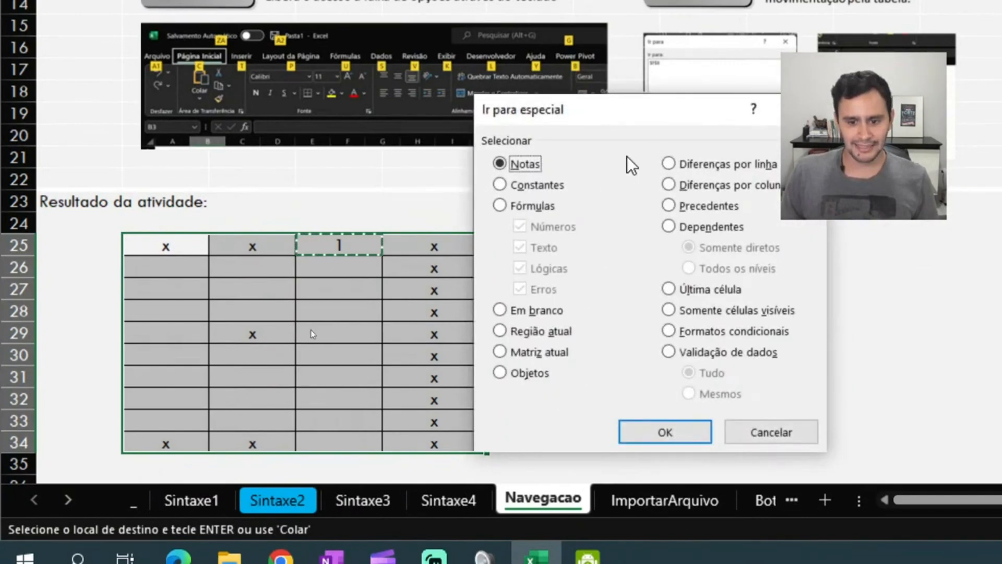
click(498, 309)
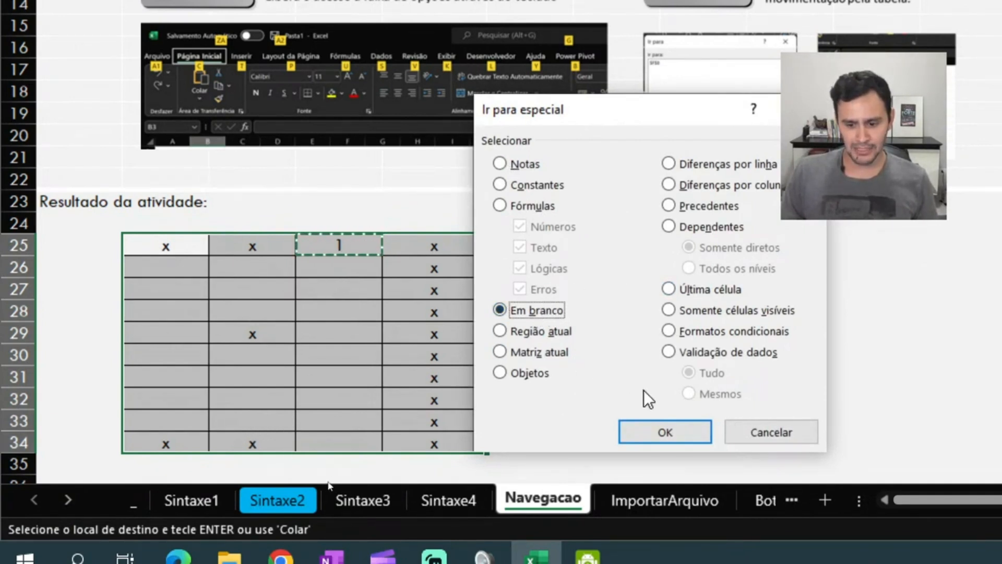
click(659, 429)
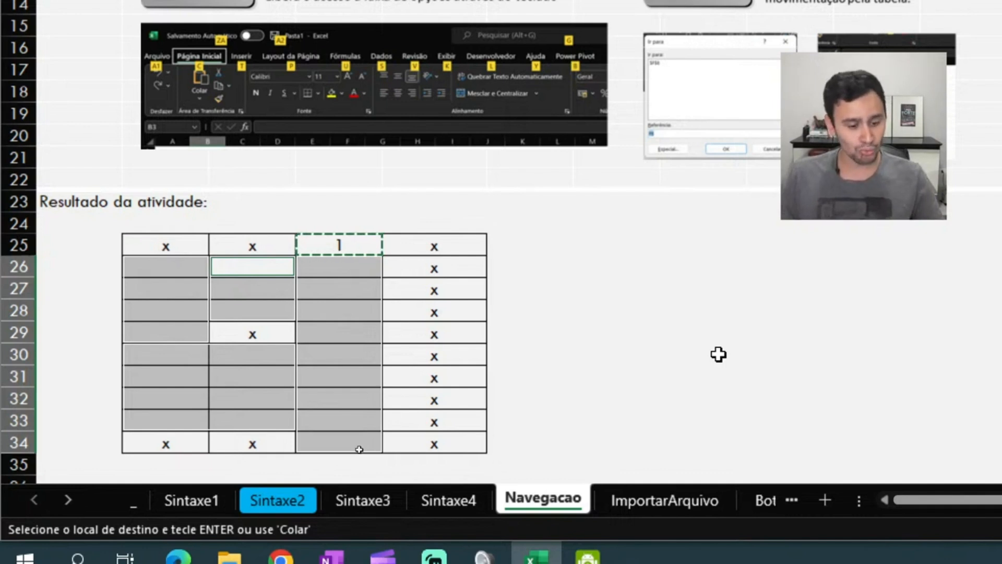
key(ctrl+v)
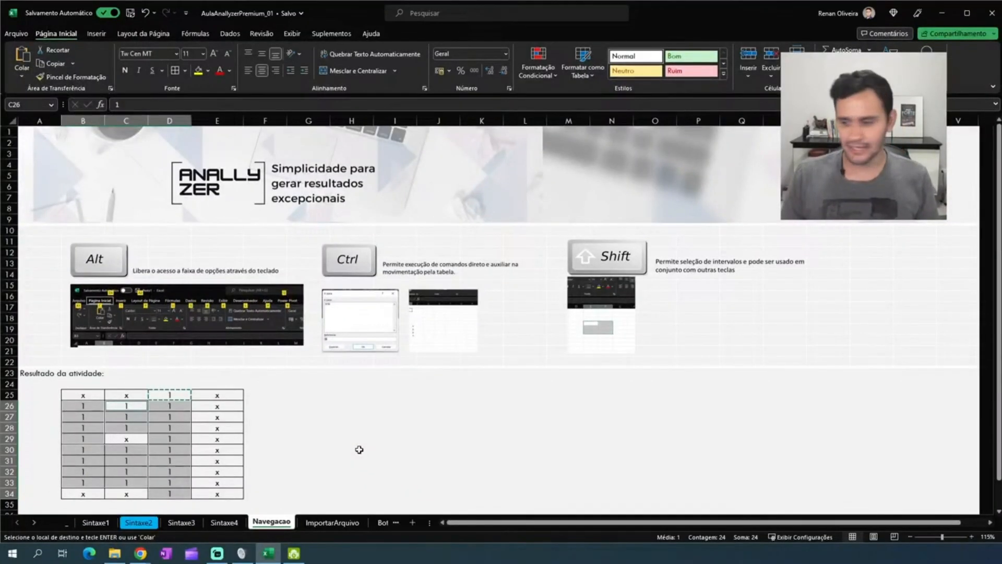
click(259, 418)
click(303, 397)
click(269, 398)
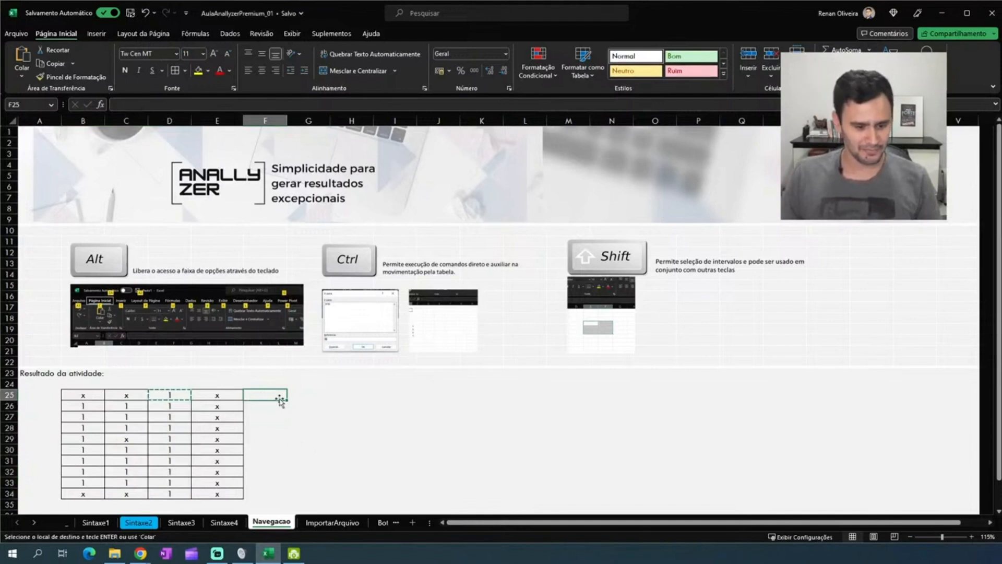
key(Right)
key(Left)
key(Left)
key(Right)
key(Right)
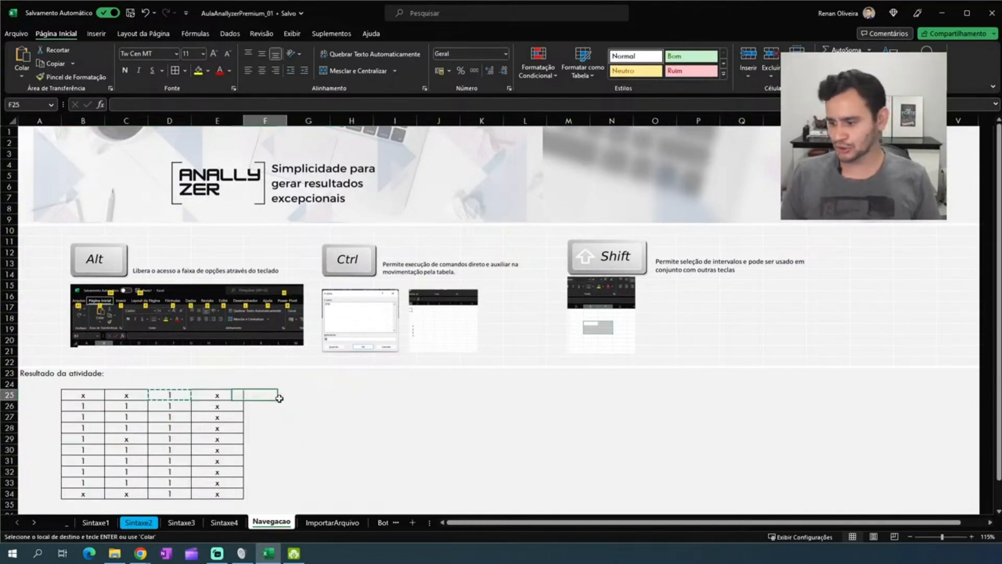
key(Left)
key(Right)
key(Right)
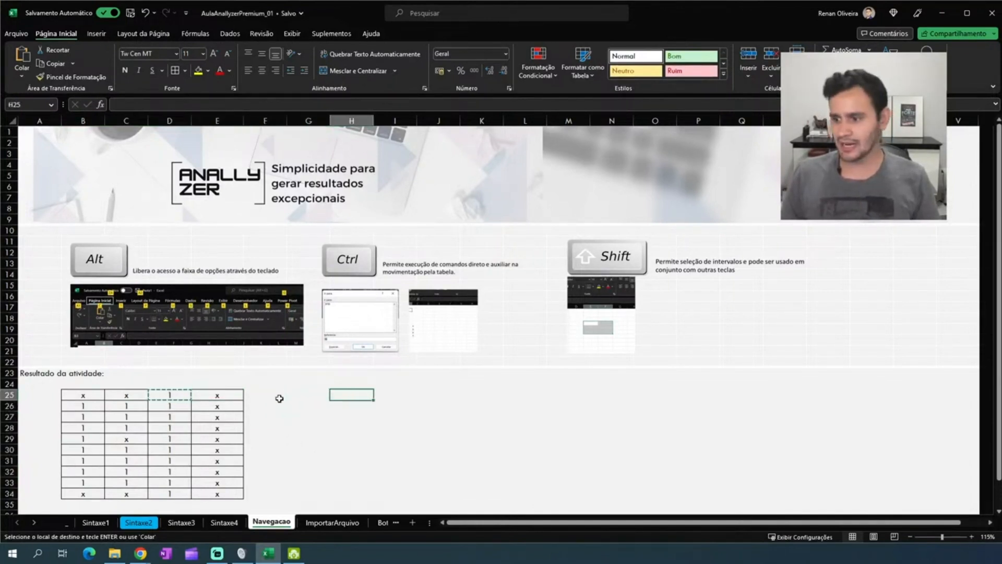
key(Left)
key(Left)
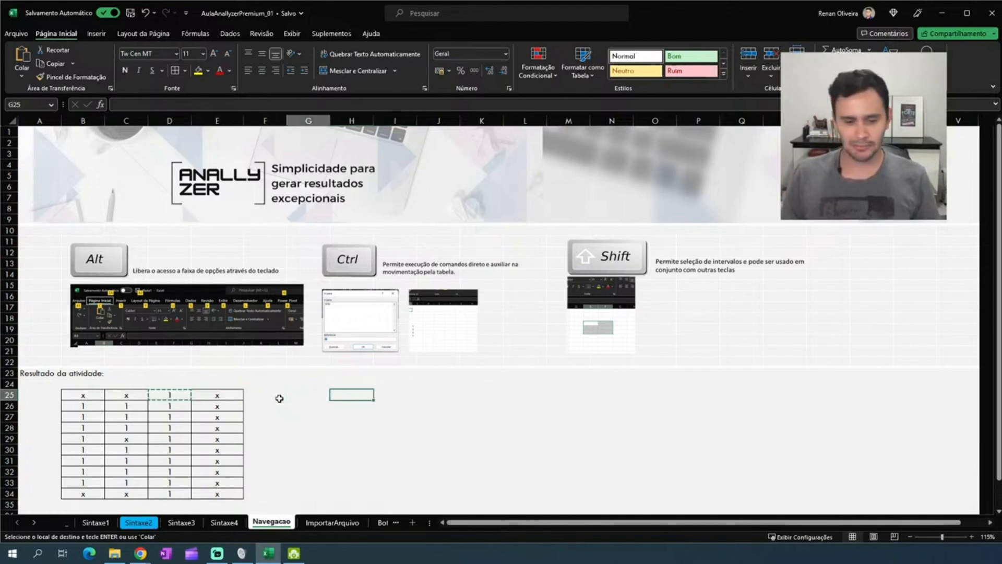
key(Left)
key(Left)
key(Left)
key(Left)
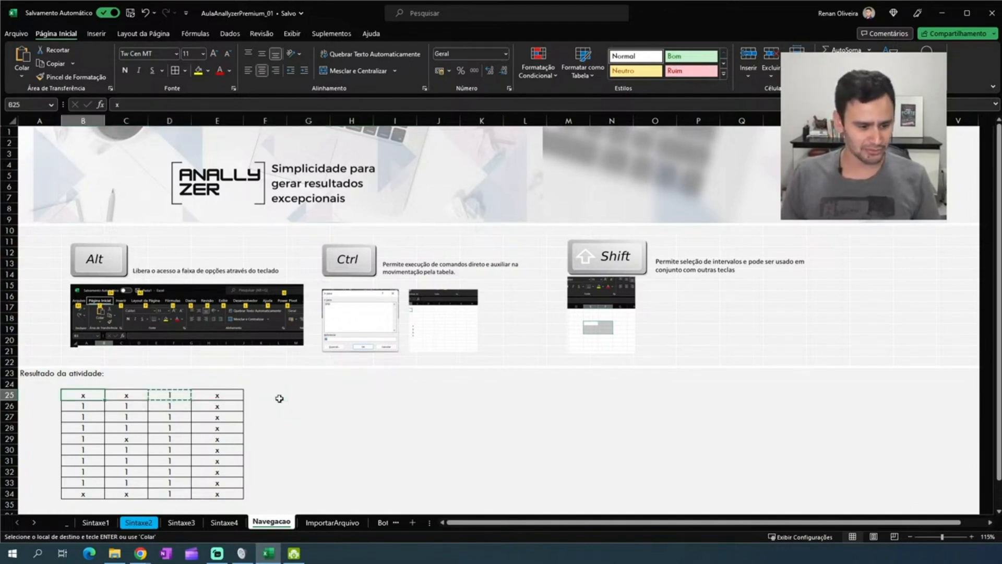
key(Right)
key(Right)
key(Down)
key(Down)
key(Down)
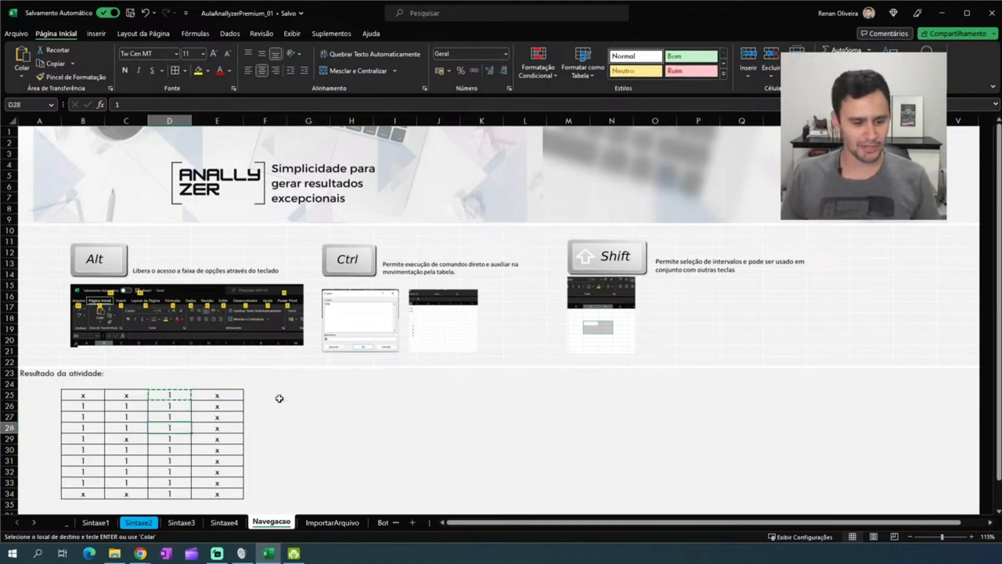
key(Down)
key(Down)
key(Down)
key(Down)
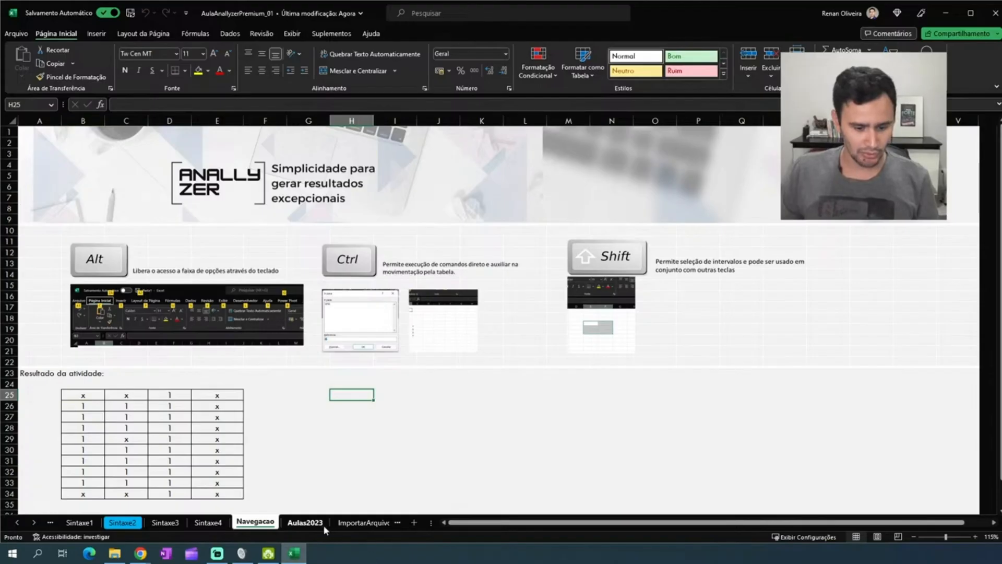
Go through the Aulas2023 and ImportarArquivo sheets to the Botões&Link&Dash sheet
click(316, 522)
click(365, 522)
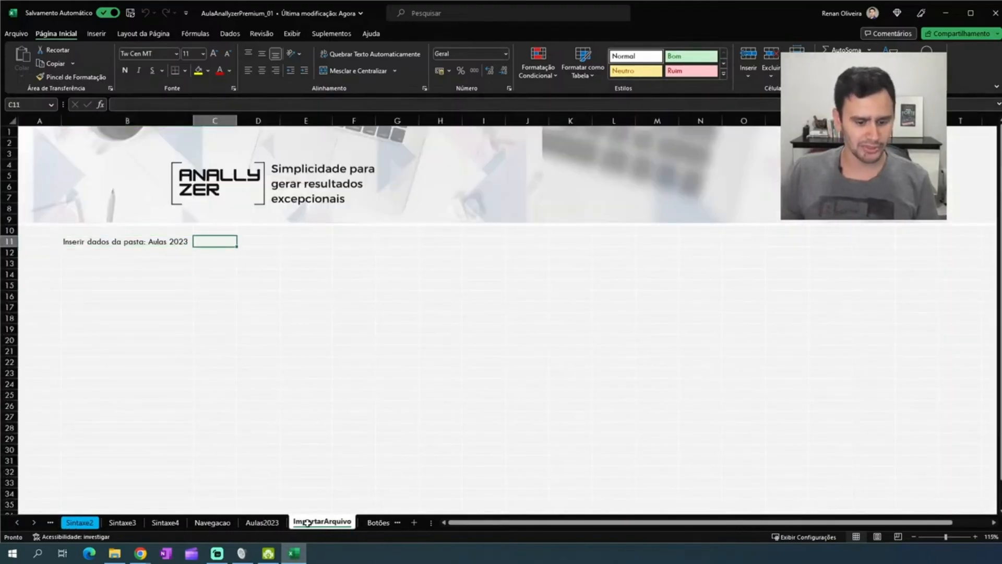
click(379, 522)
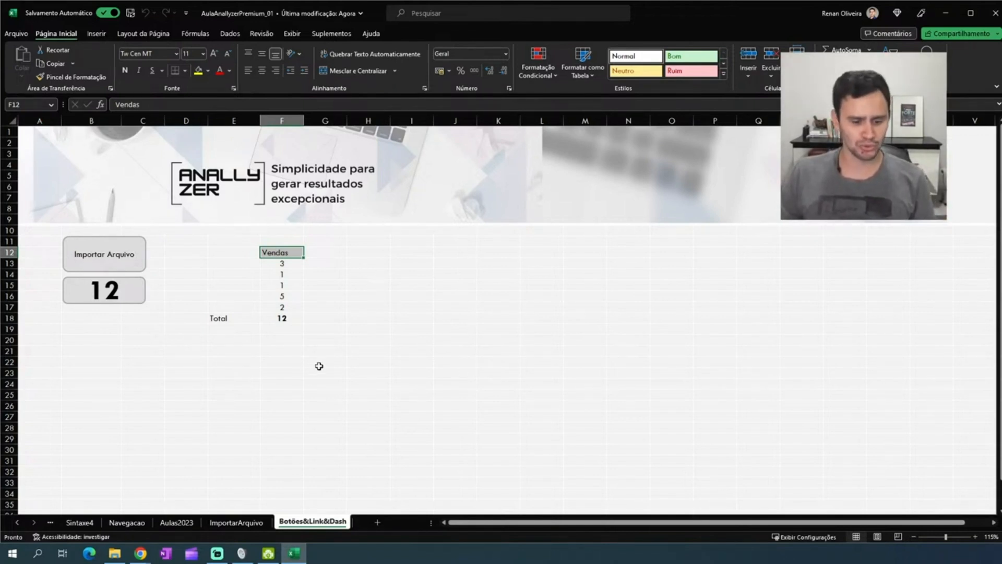
click(369, 285)
click(412, 264)
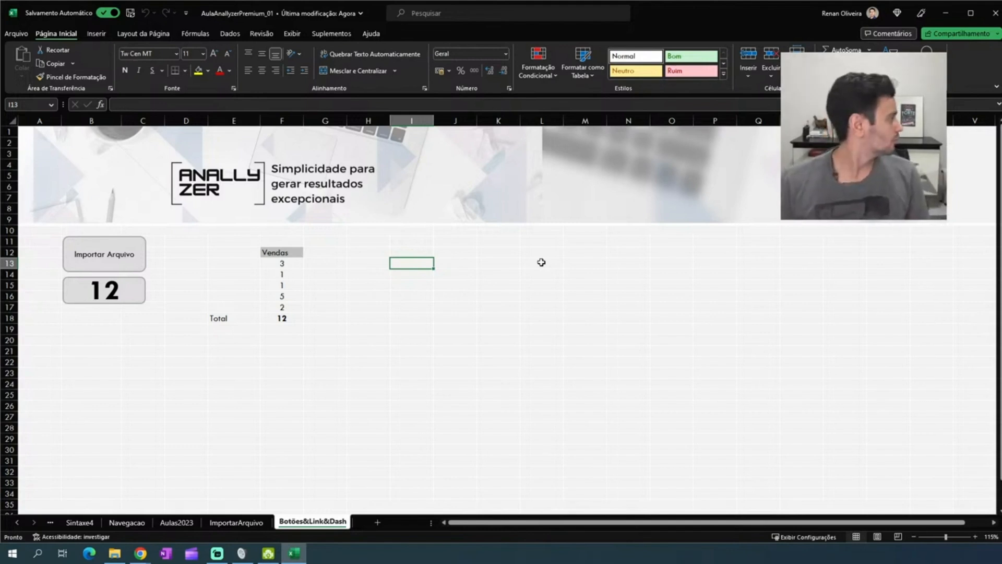
key(Left)
key(Left)
key(Right)
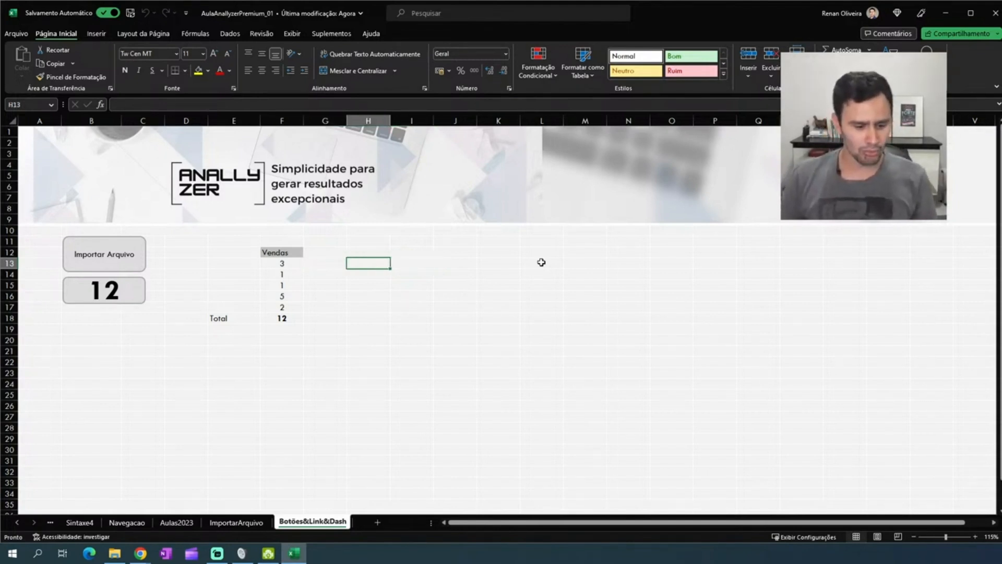
key(Left)
key(Left)
key(Left)
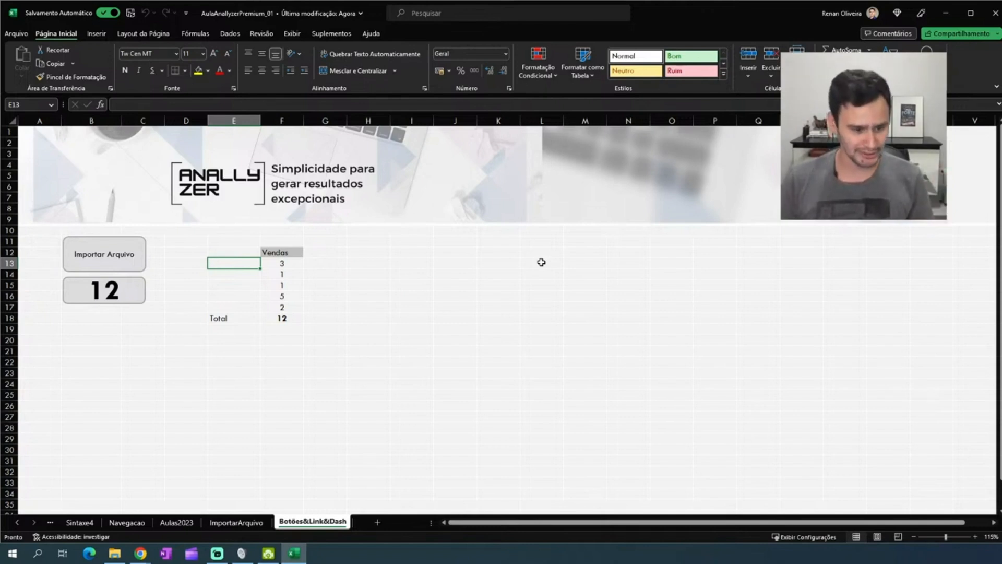
key(Down)
key(Down)
key(Down)
key(Down)
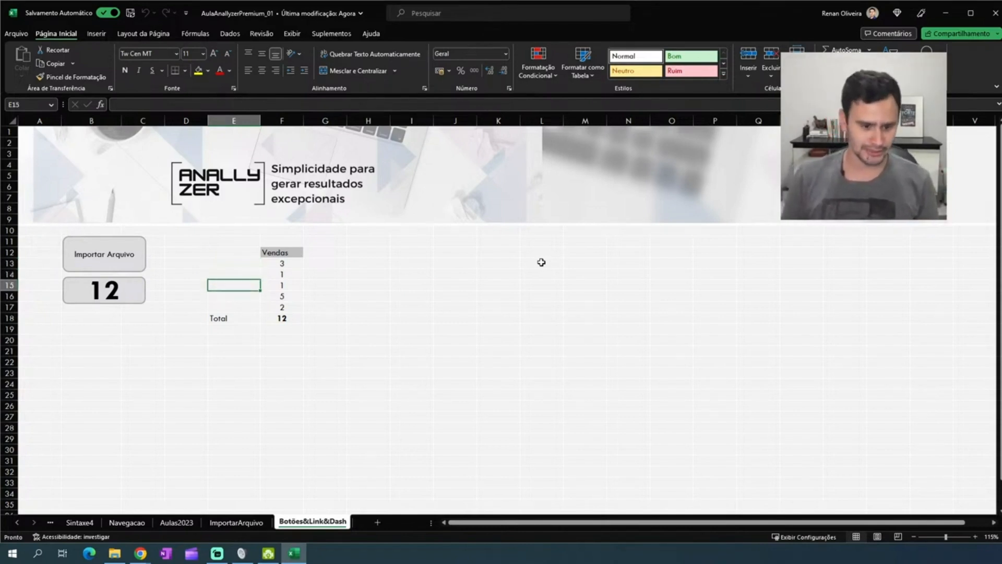
key(Left)
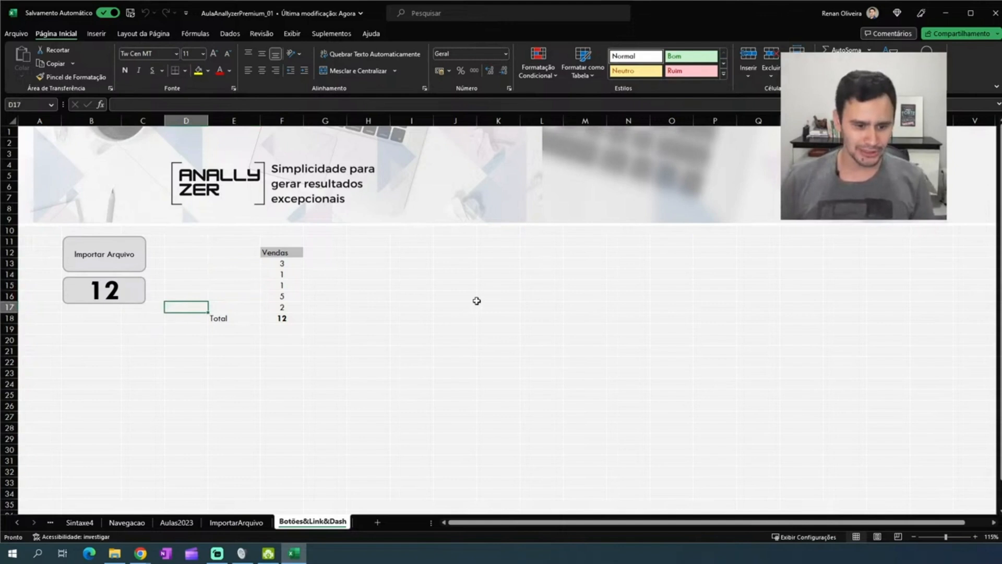
Place a copy of the 12 shape beside the Vendas table, around J12:L14, and select it without following its link
drag(79, 286, 464, 256)
click(455, 373)
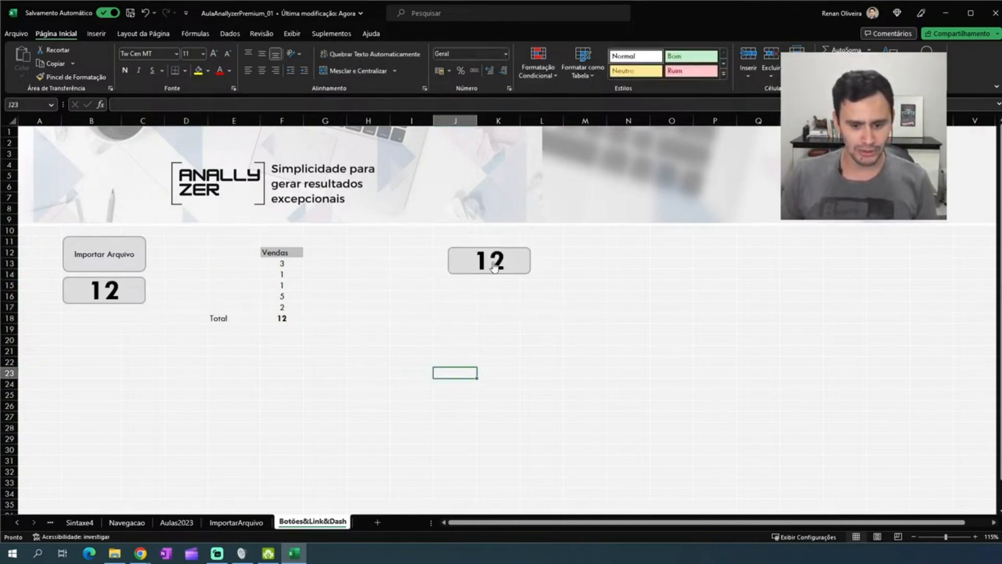
click(522, 262)
click(307, 523)
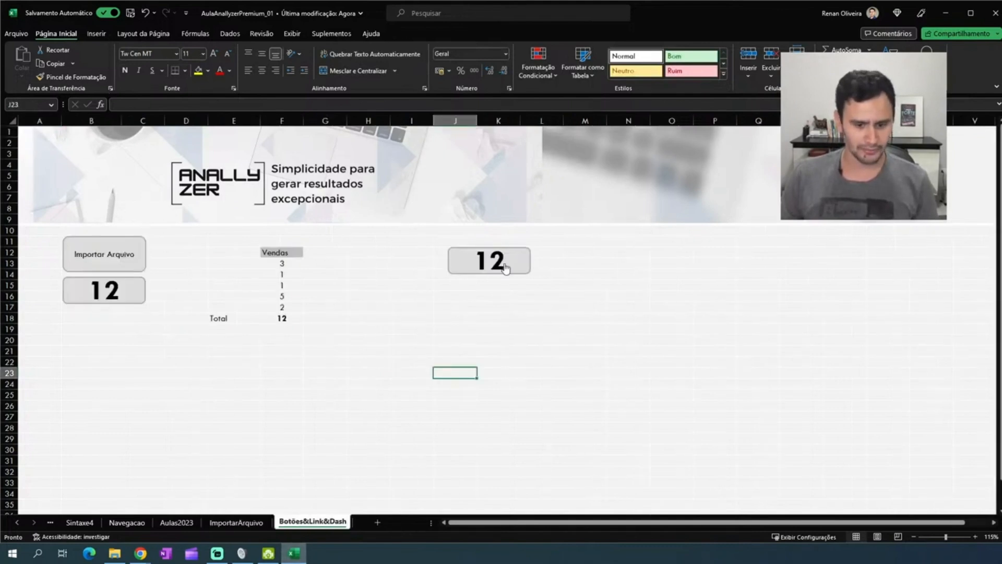
ctrl+click(510, 261)
click(405, 37)
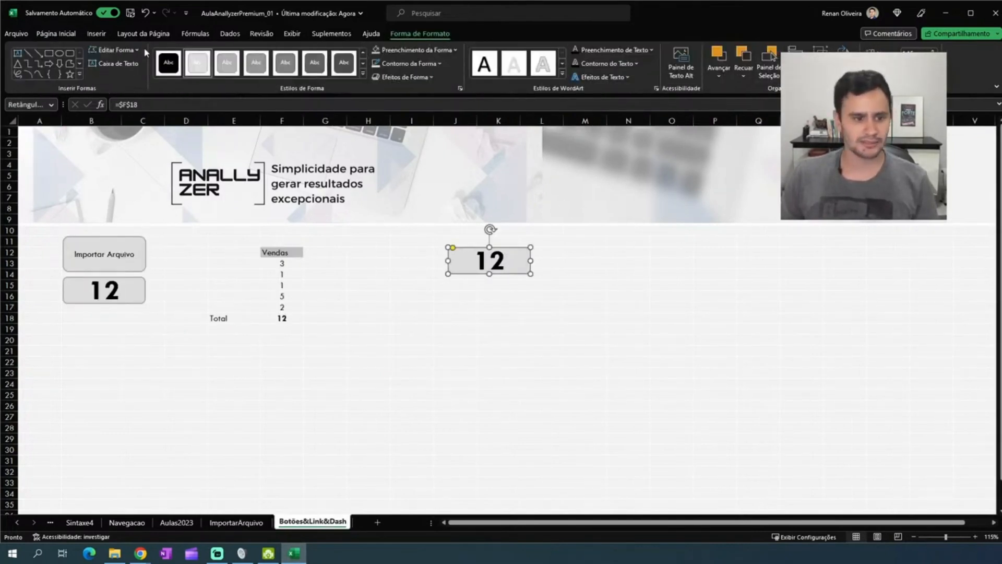
click(71, 35)
click(336, 35)
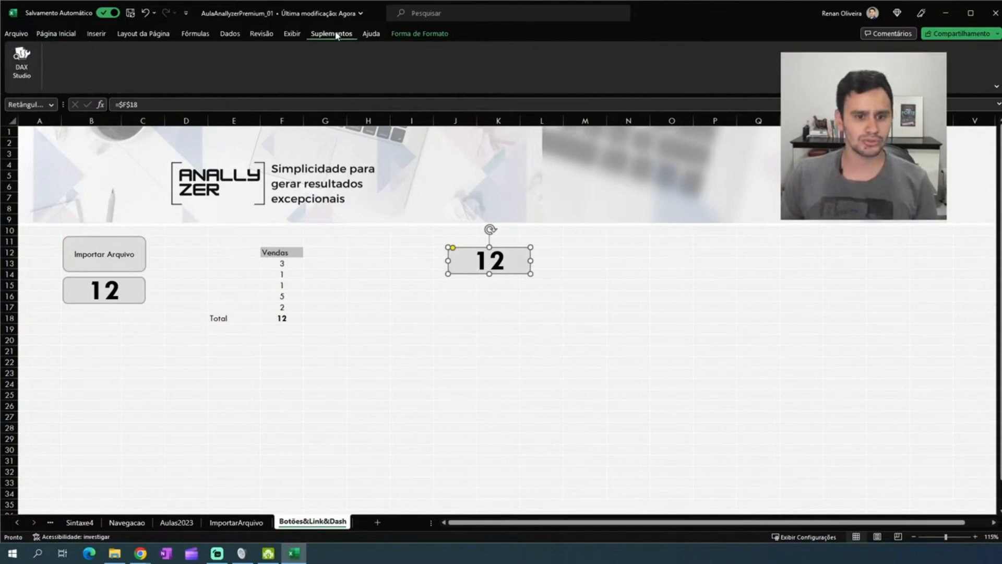
click(93, 34)
click(56, 34)
click(260, 37)
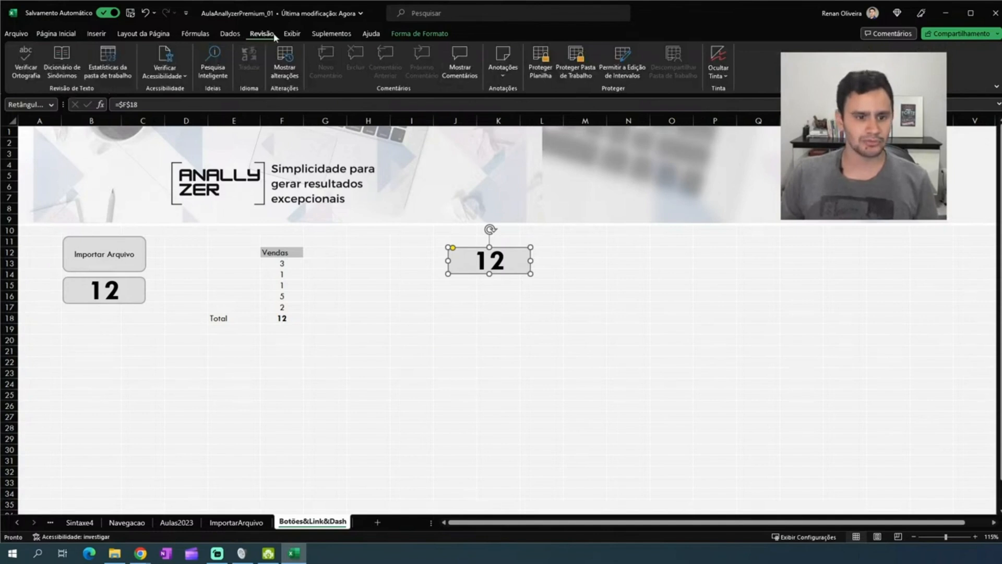
click(292, 34)
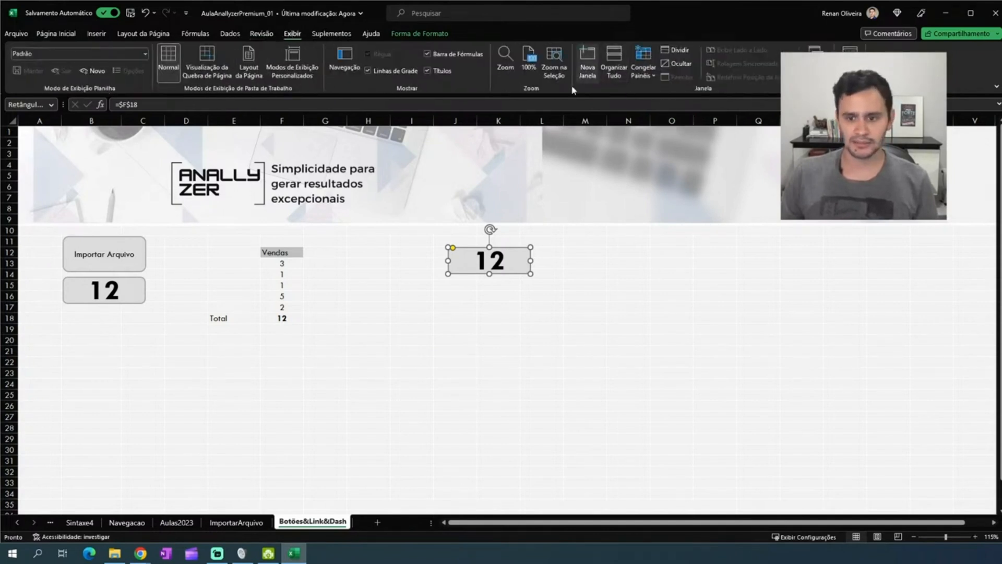
Remove the link from the copied 12 shape and delete the copy
right_click(516, 258)
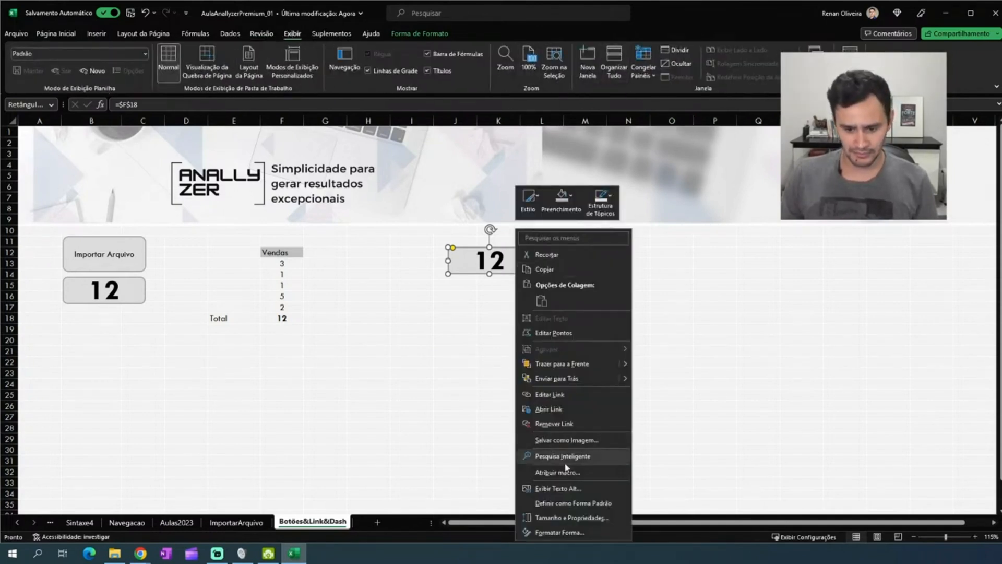
click(560, 427)
key(Escape)
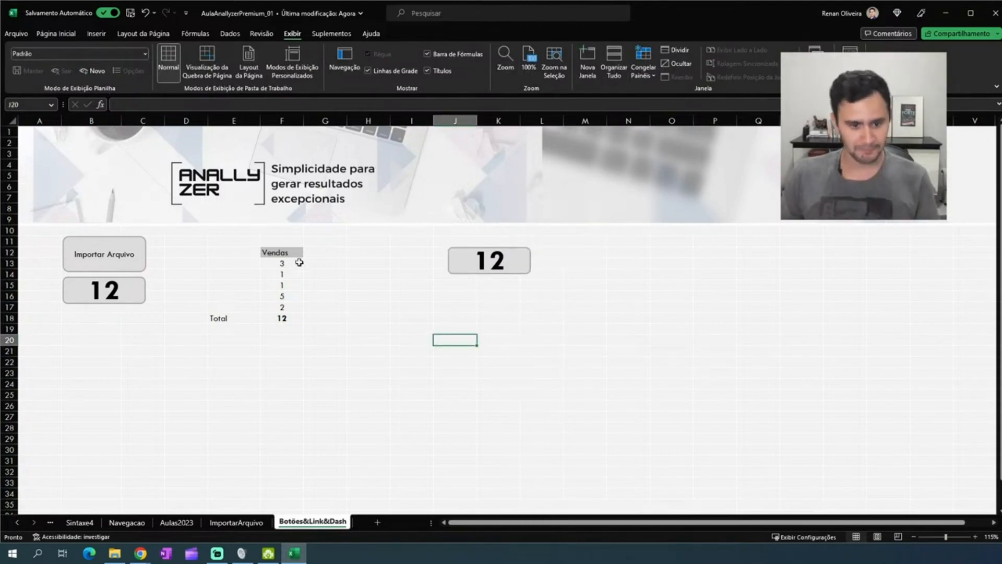
click(519, 261)
key(Delete)
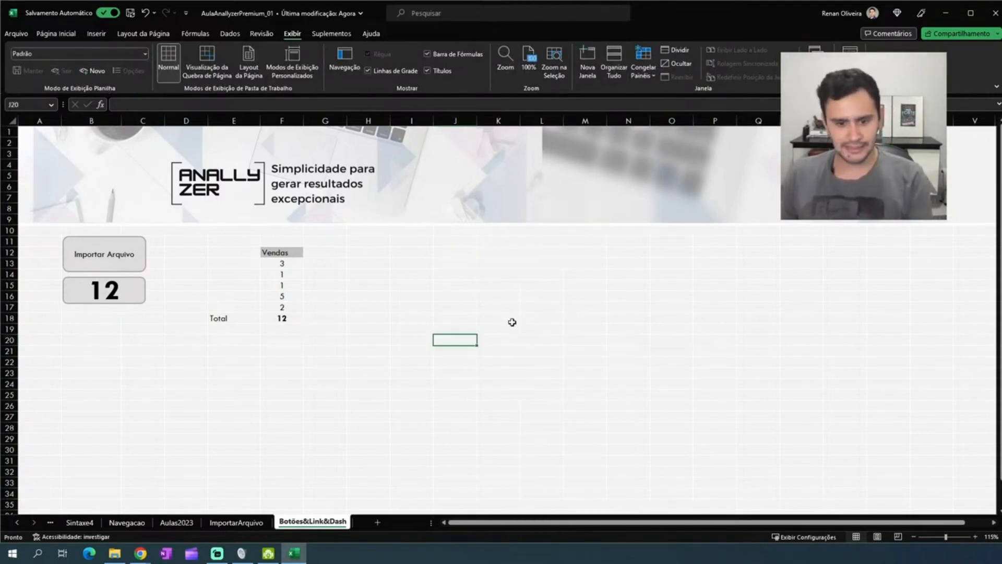
Move the original 12 shape beside the Vendas table and make it taller, covering about K12:L19
click(136, 287)
right_click(135, 287)
click(416, 314)
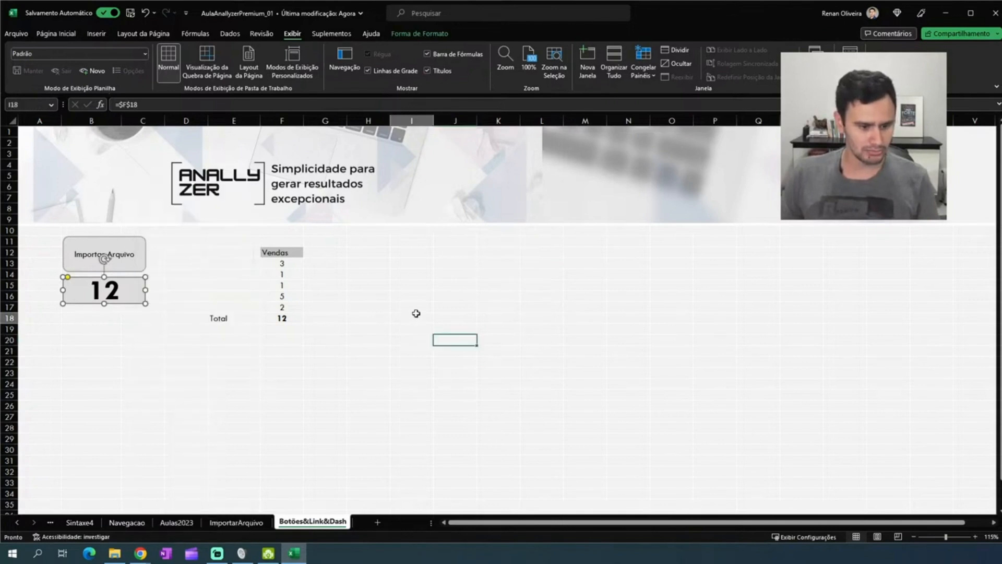
click(413, 317)
drag(119, 287, 514, 332)
click(546, 250)
click(574, 285)
click(547, 283)
click(687, 338)
click(553, 342)
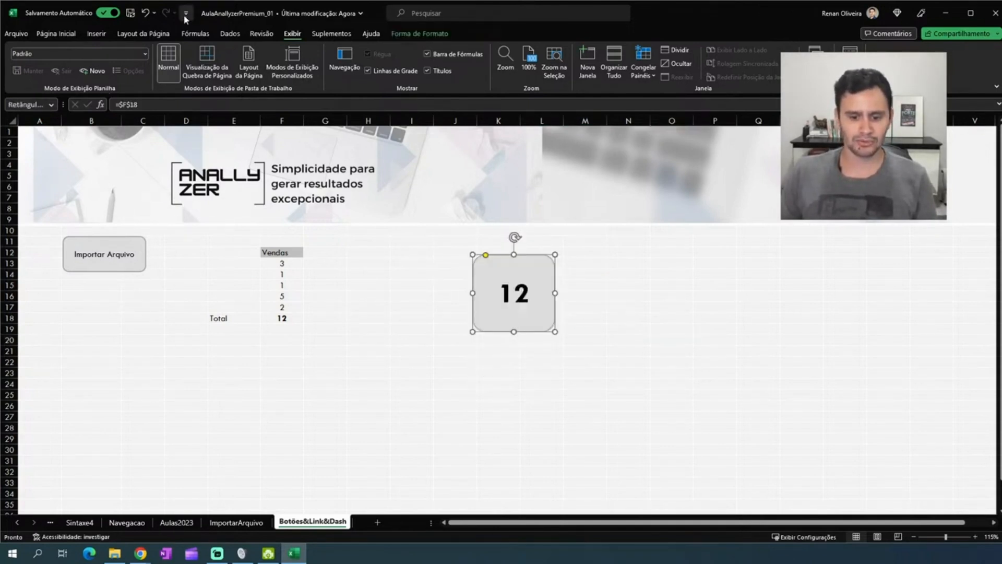
Fill the 12 shape with the standard red color and move it to about I11:K18
click(56, 34)
click(208, 70)
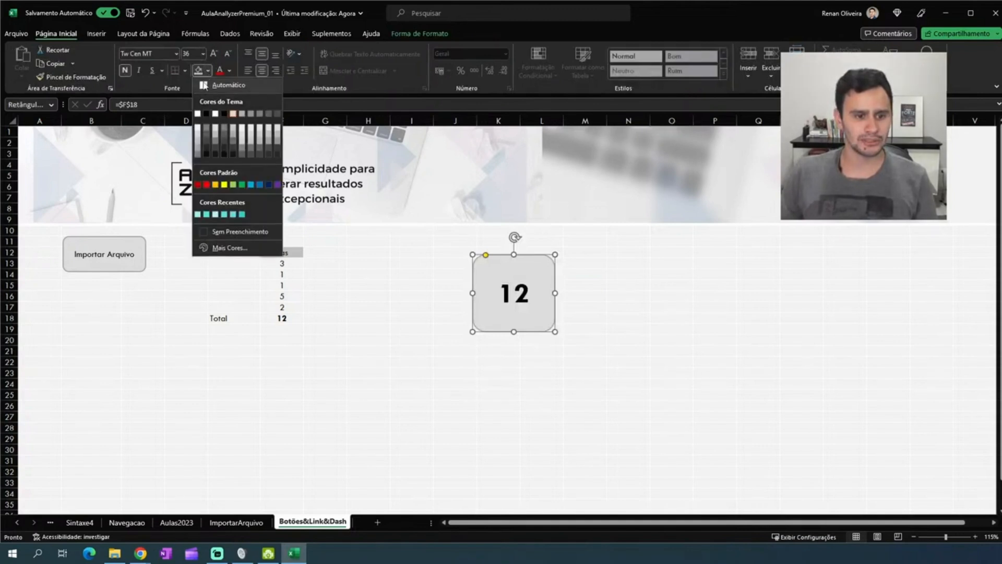
click(207, 185)
click(744, 271)
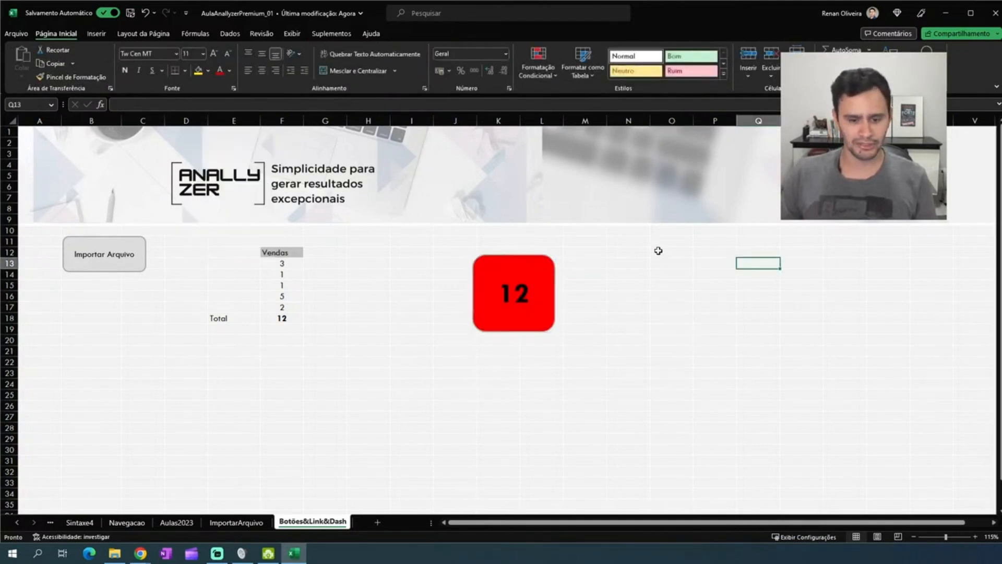
drag(529, 279, 472, 265)
click(628, 286)
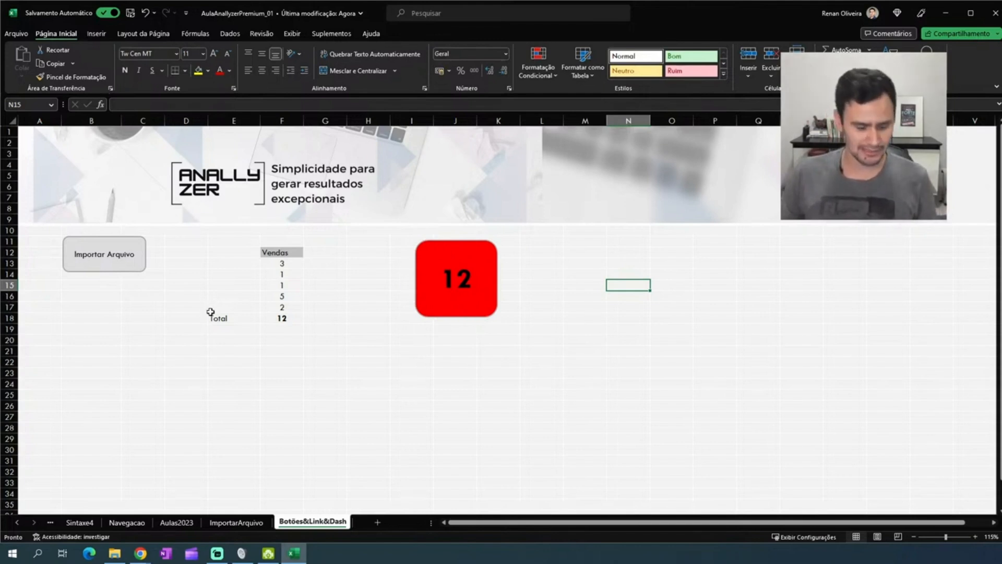
Move the red shape closer to the Vendas table, around H11:I18, and examine the Total formula in F18 and its source values
drag(461, 259, 387, 262)
click(285, 318)
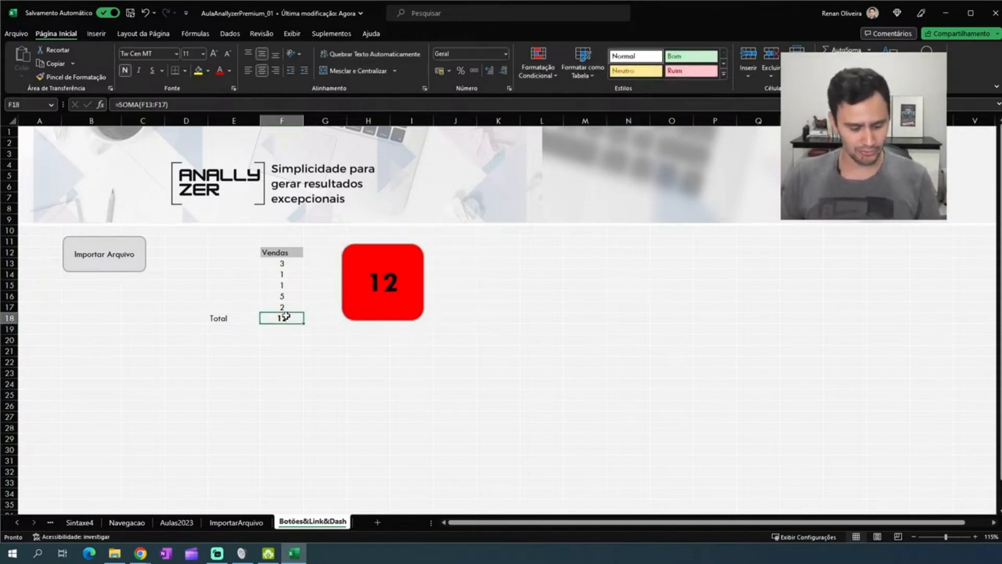
double_click(287, 317)
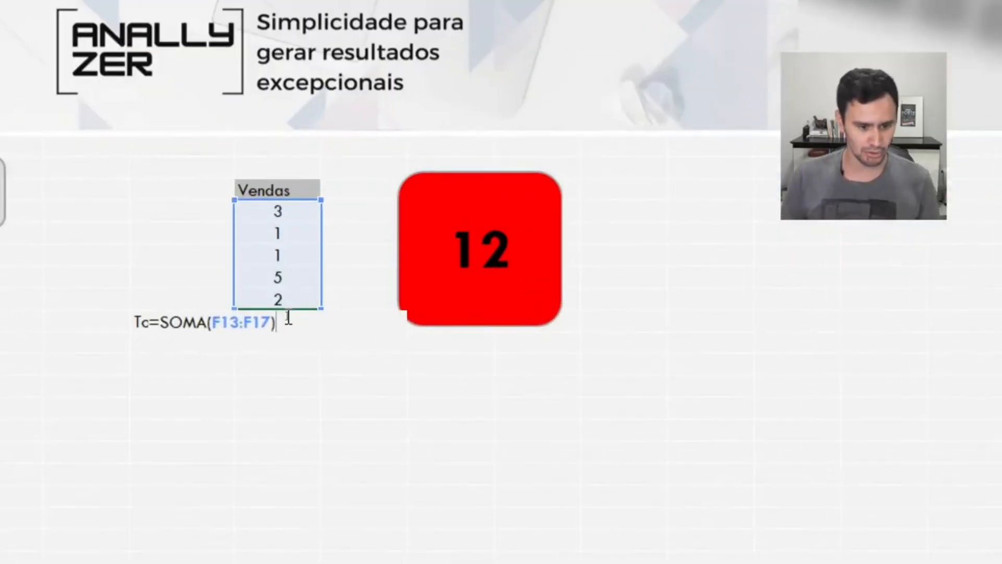
key(Escape)
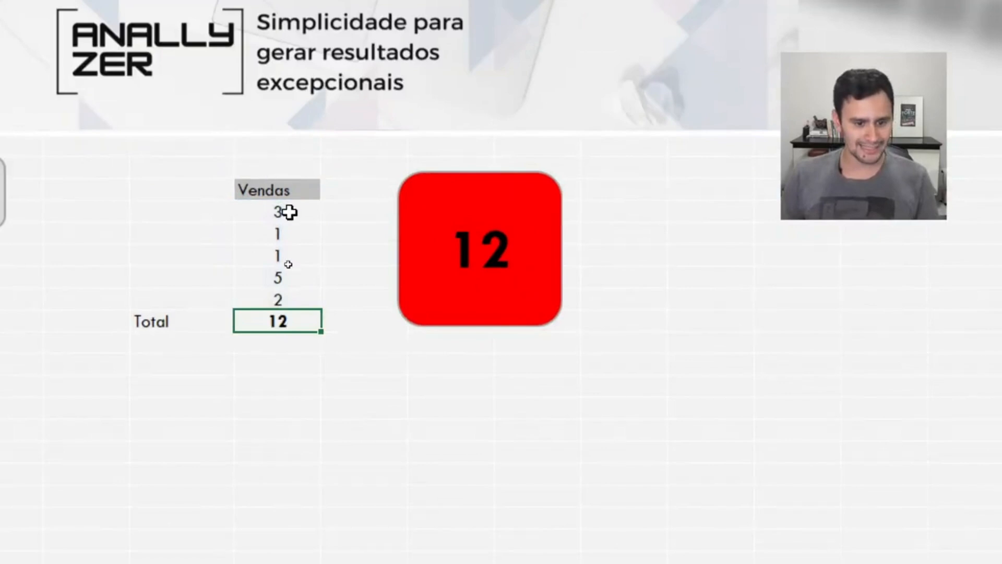
drag(286, 212, 287, 307)
click(340, 280)
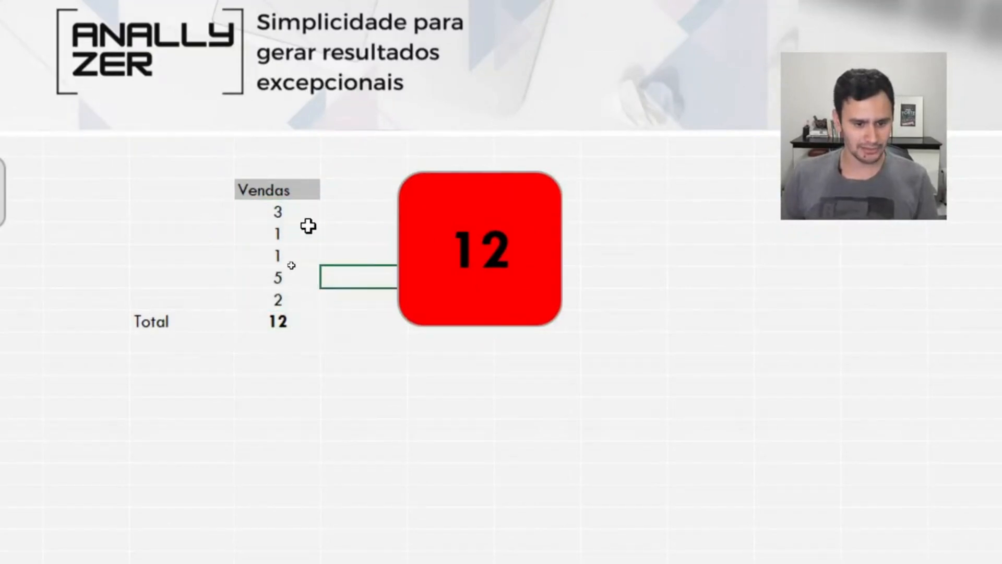
Set the first Vendas value, in F13, to 10
click(278, 211)
text(10)
key(Return)
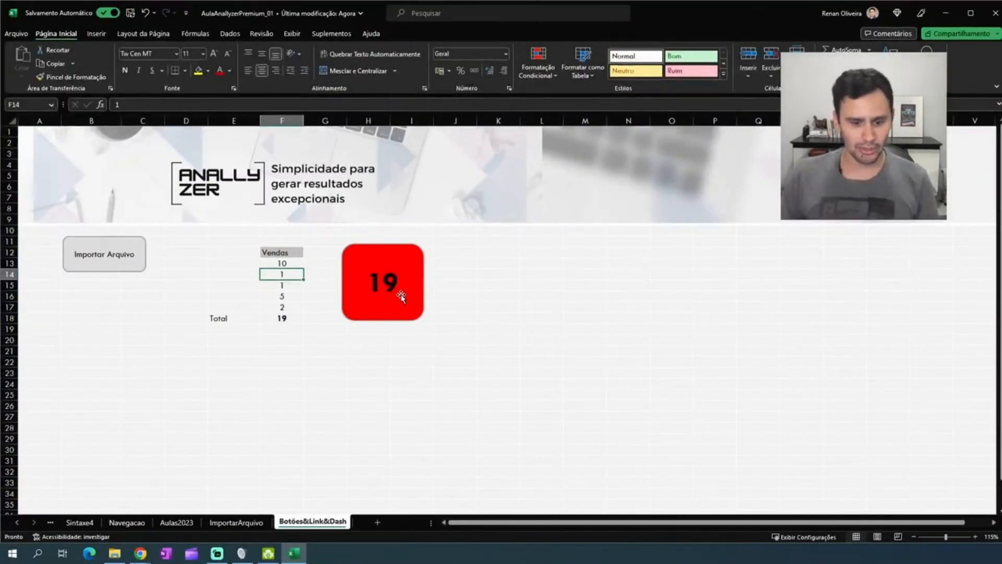
Move the red shape farther from the Vendas table, to about L11:M17, and deselect it
click(465, 273)
drag(369, 258, 550, 250)
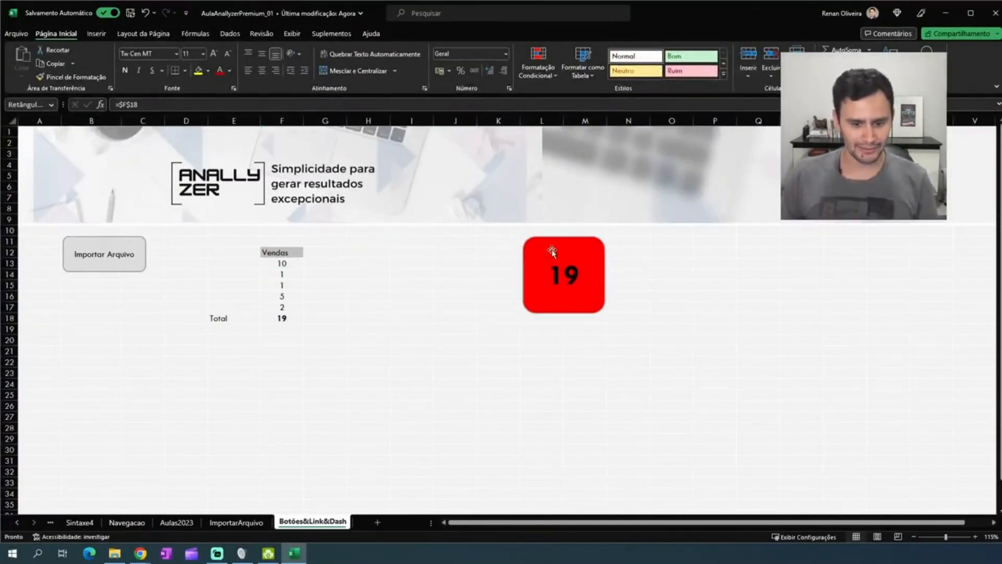
click(426, 263)
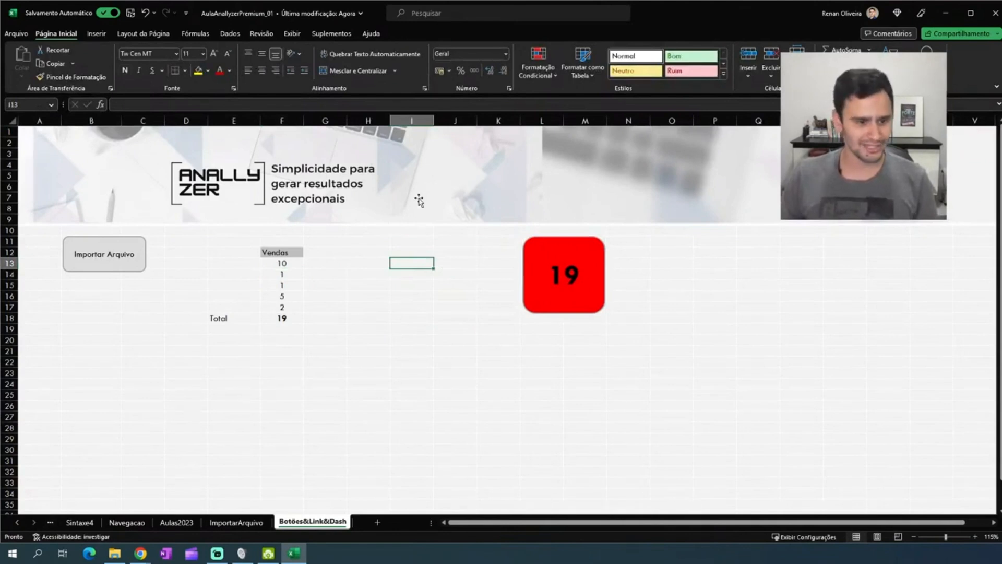
Insert a rectangle between the Vendas table and the red shape and place it at about H15:J22
click(97, 34)
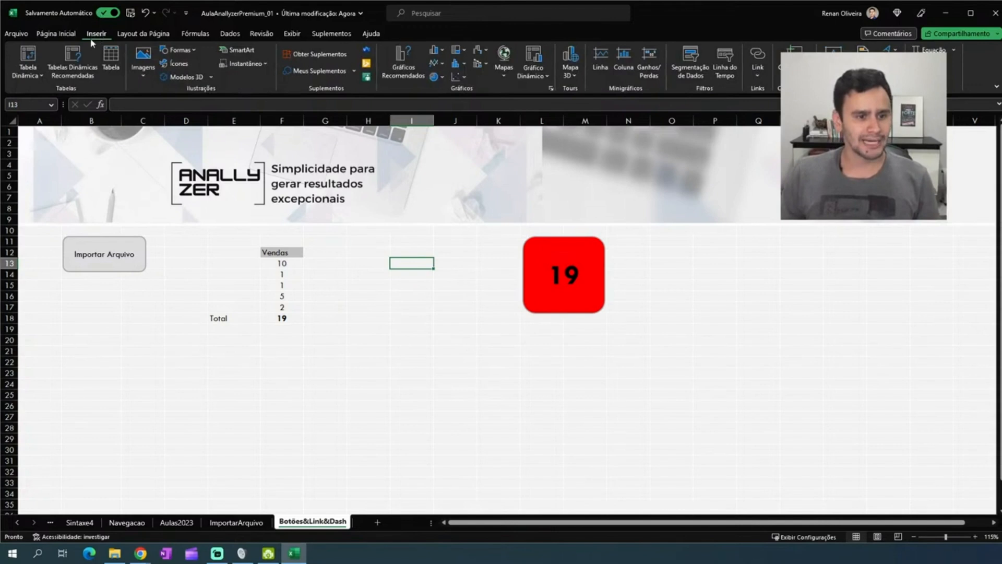
click(177, 50)
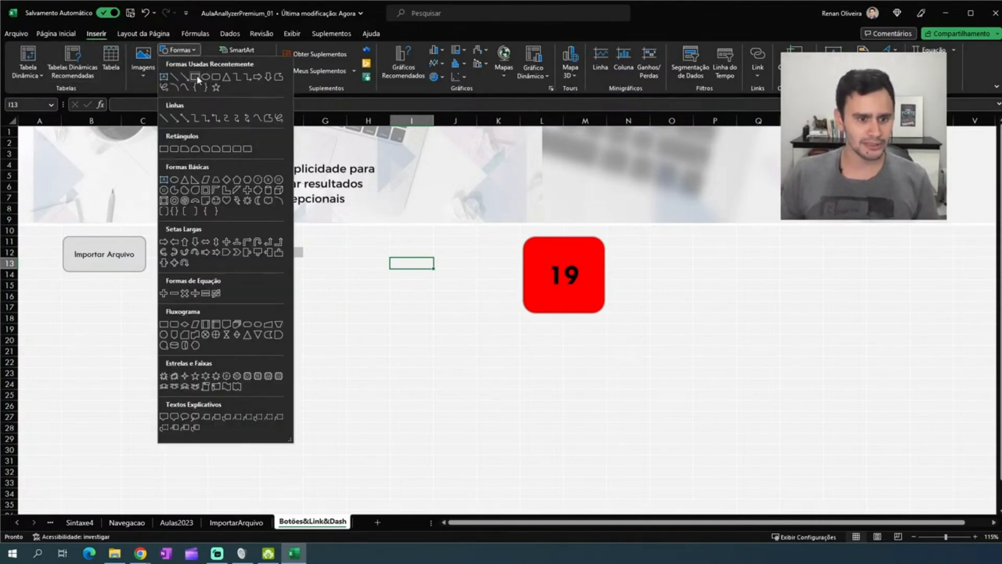
click(197, 78)
drag(360, 308, 475, 391)
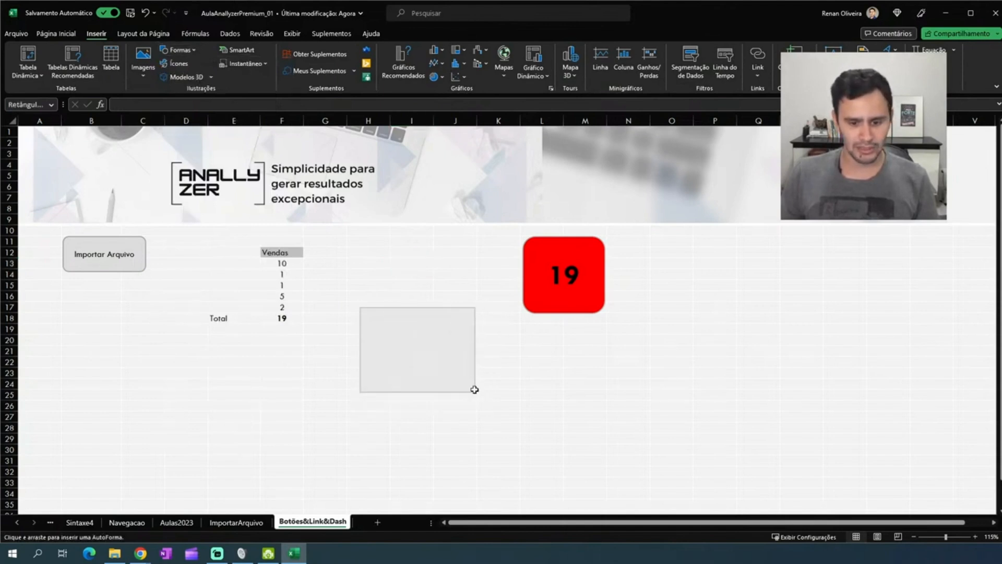
click(541, 361)
drag(418, 342, 417, 316)
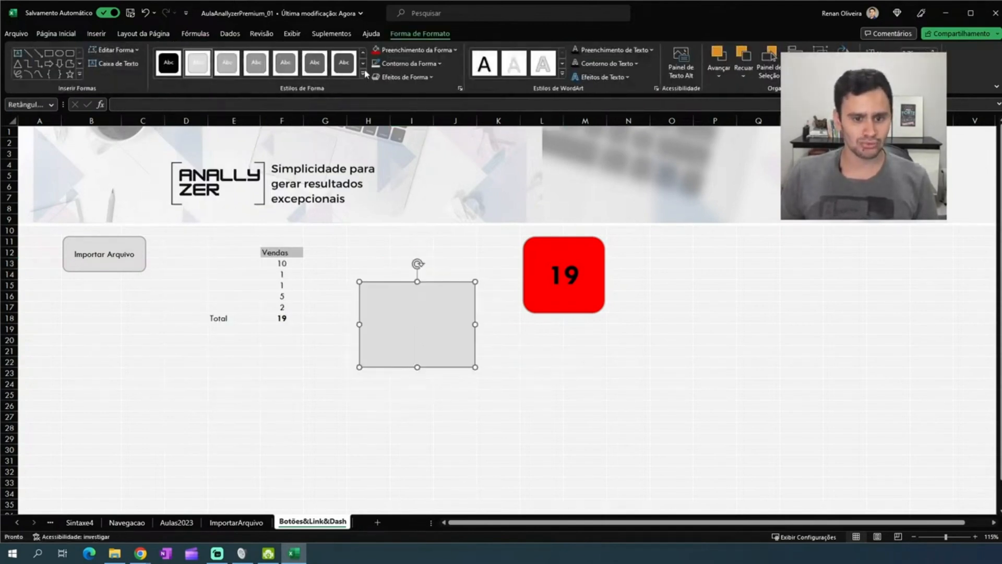
Fill the new rectangle with the standard light blue color and shift it to about H14:K21
click(363, 74)
click(404, 50)
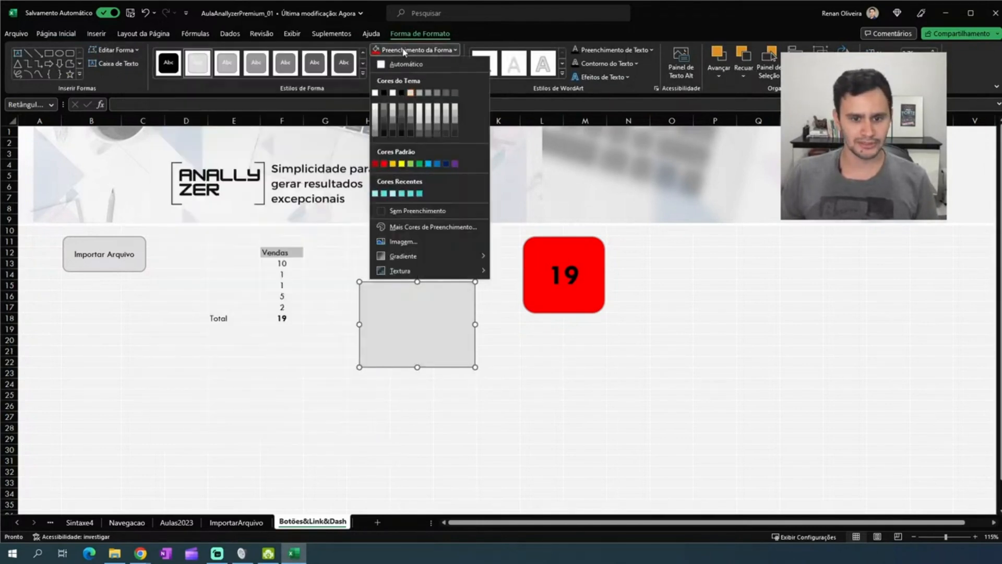
click(428, 163)
click(703, 373)
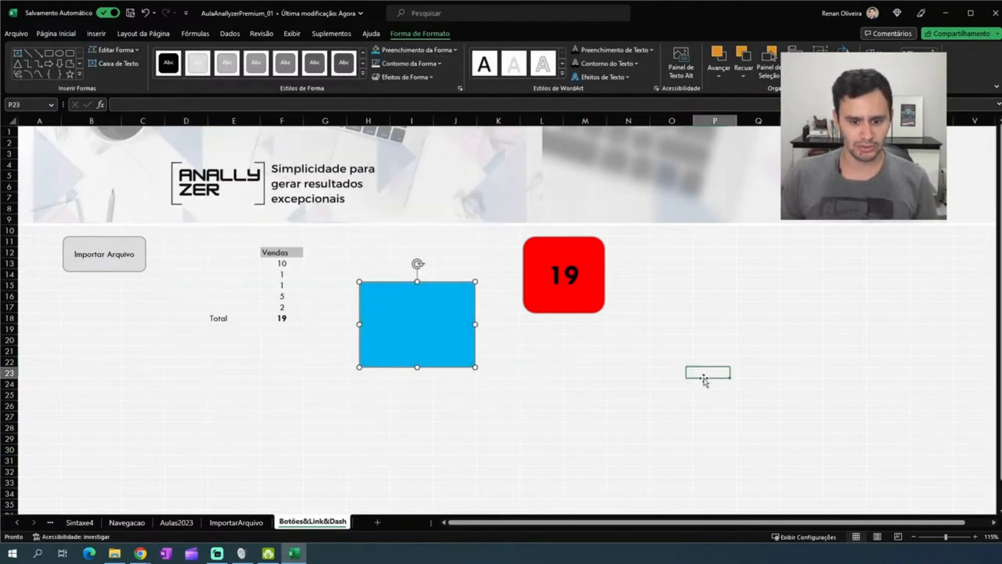
click(454, 344)
drag(454, 344, 471, 336)
click(712, 327)
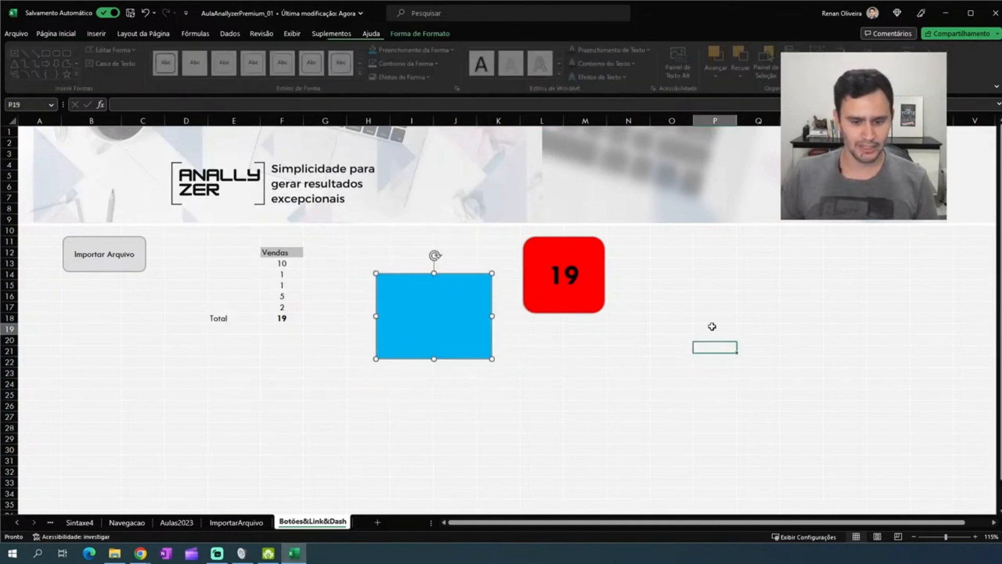
Move the blue rectangle onto the banner at about E2:G9 and link its text to the Total cell with =$F$18
click(437, 306)
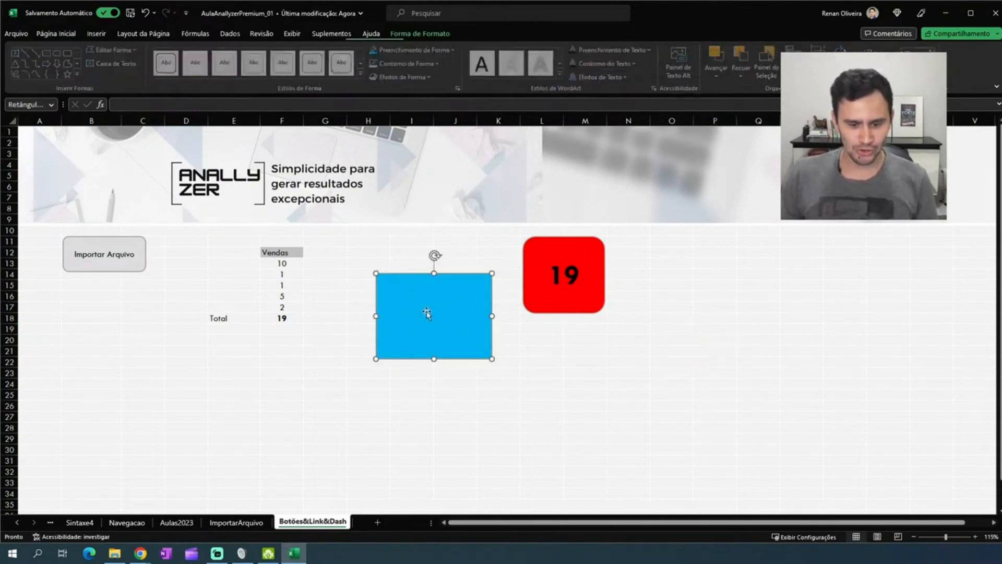
drag(428, 320, 282, 192)
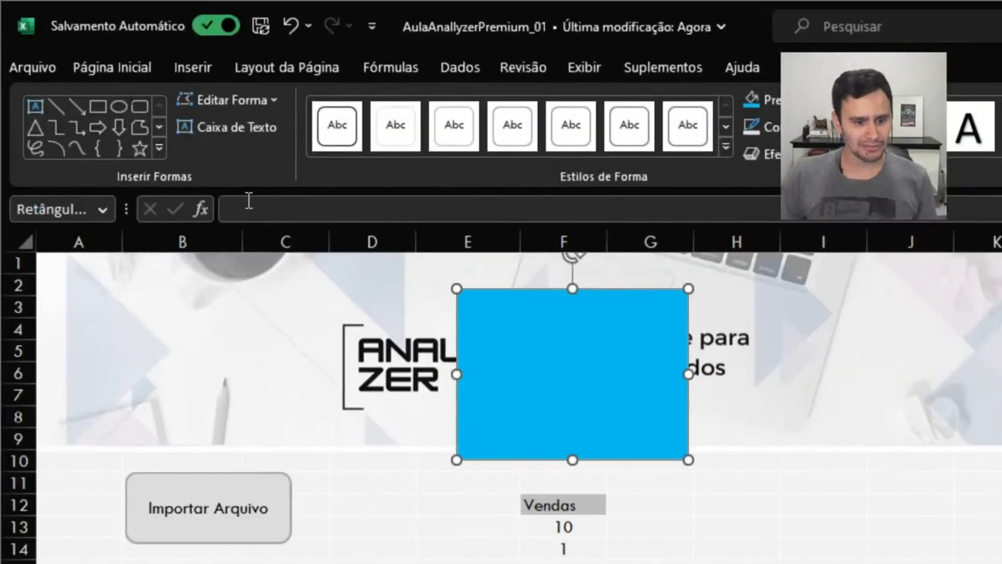
click(311, 210)
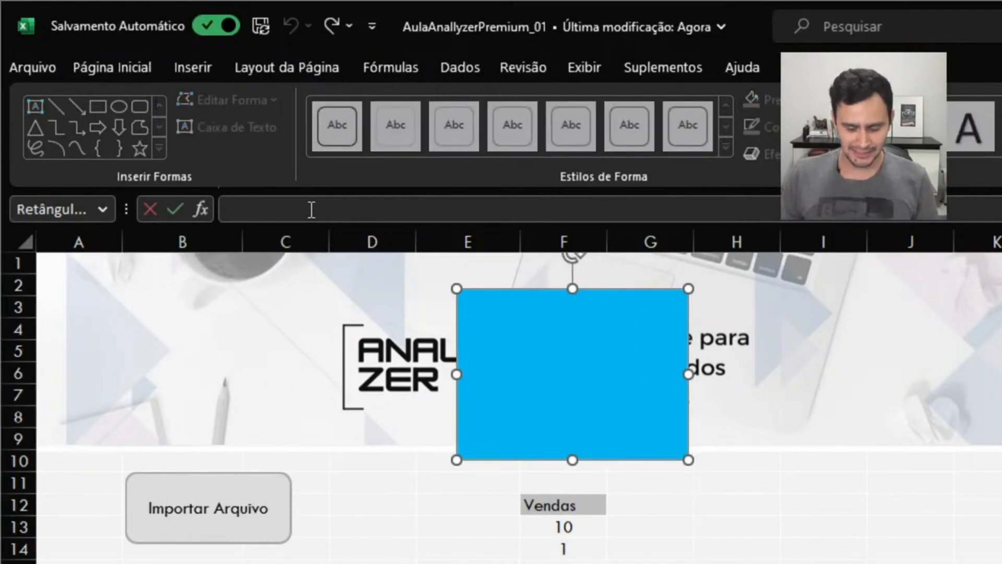
text(=)
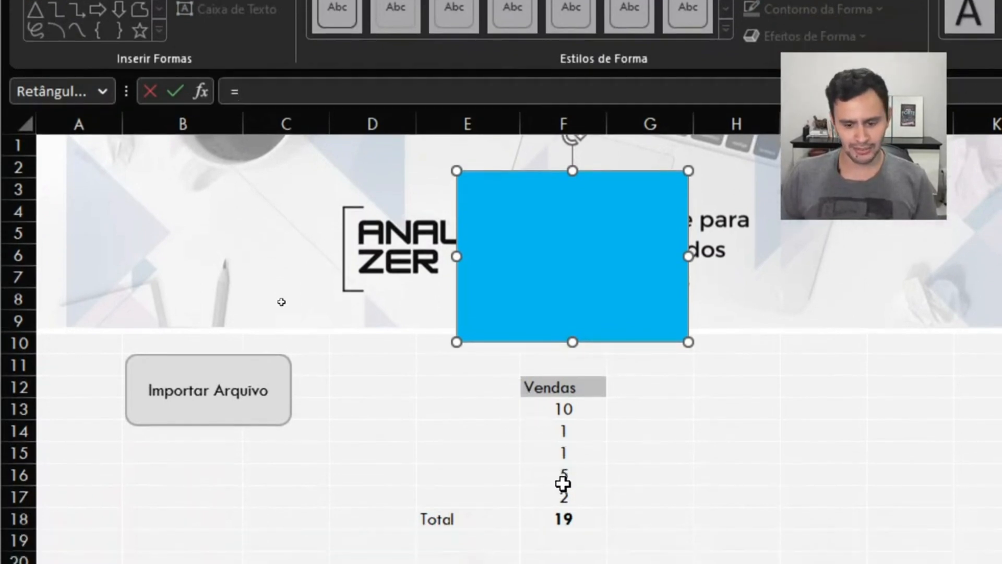
click(563, 500)
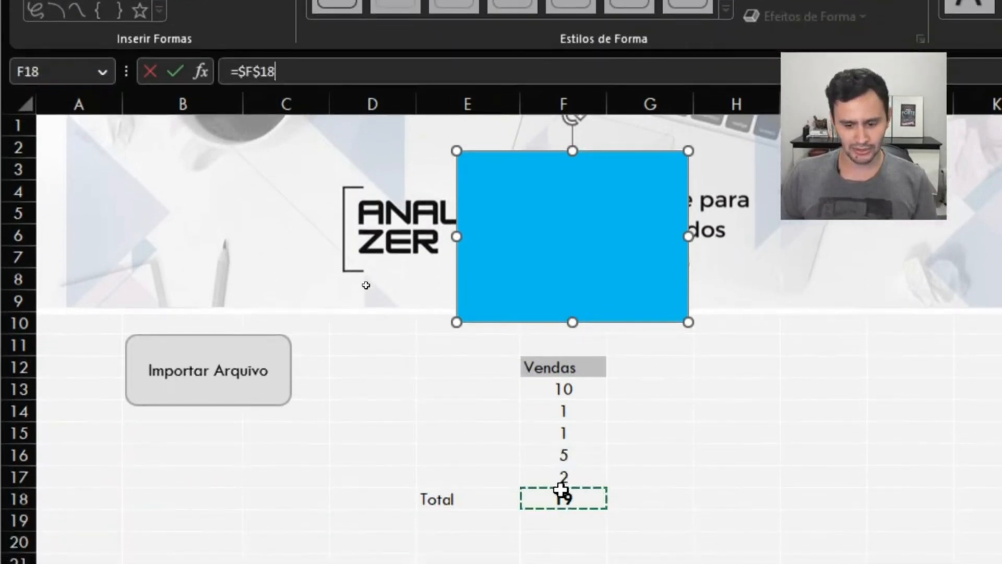
key(Return)
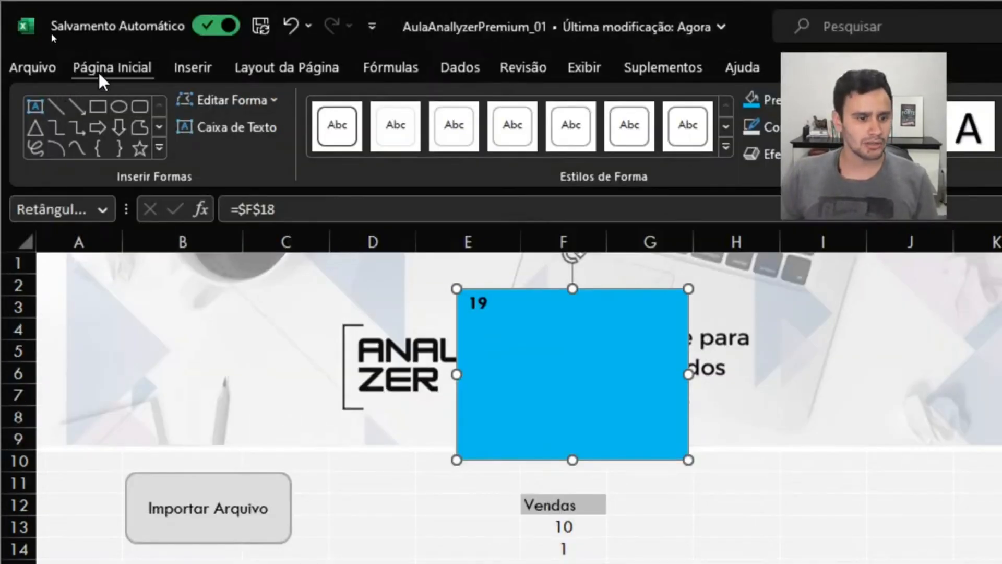
Enlarge the blue rectangle's linked text to size 44 and center it horizontally and vertically
click(107, 68)
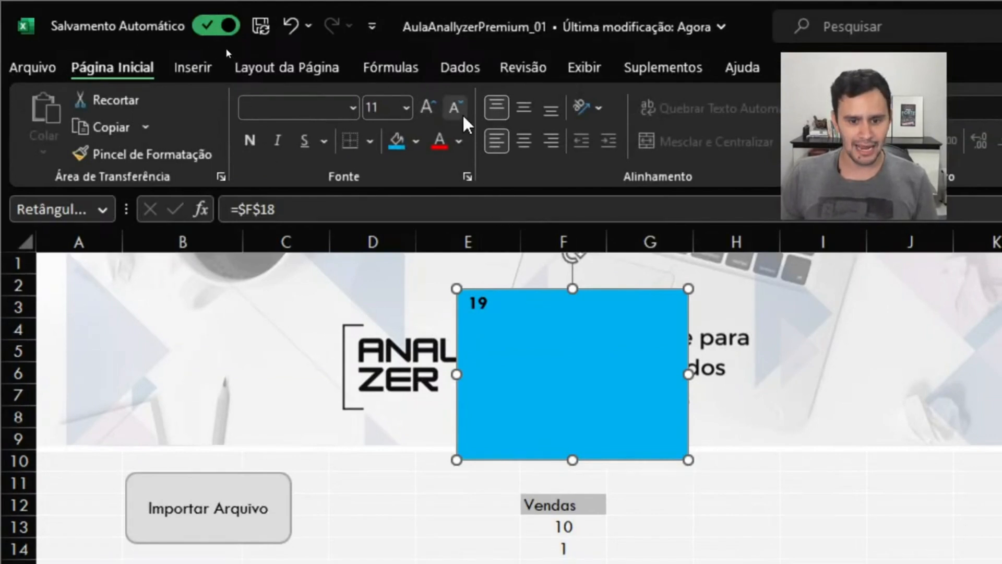
click(427, 108)
click(428, 108)
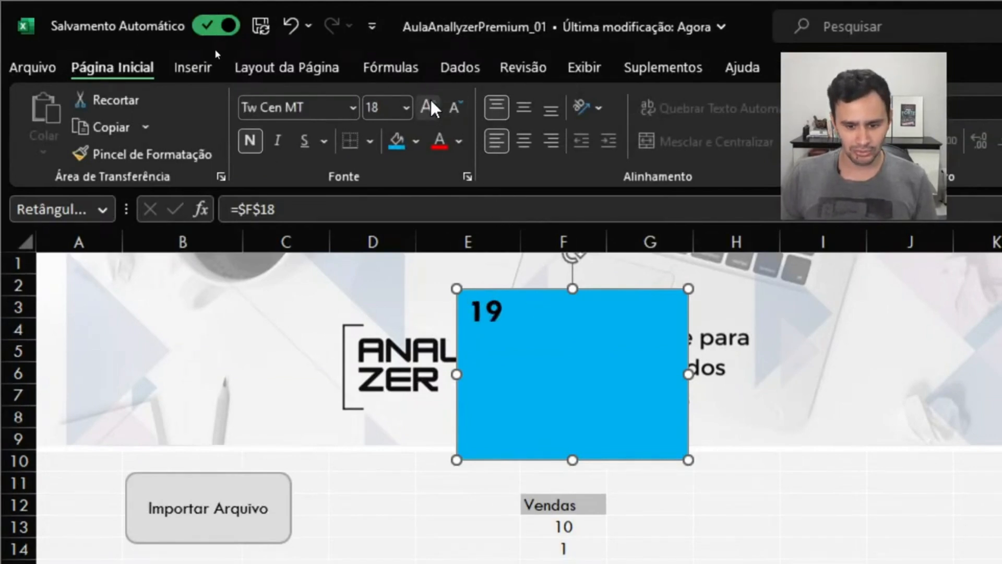
click(428, 108)
click(428, 107)
click(428, 107)
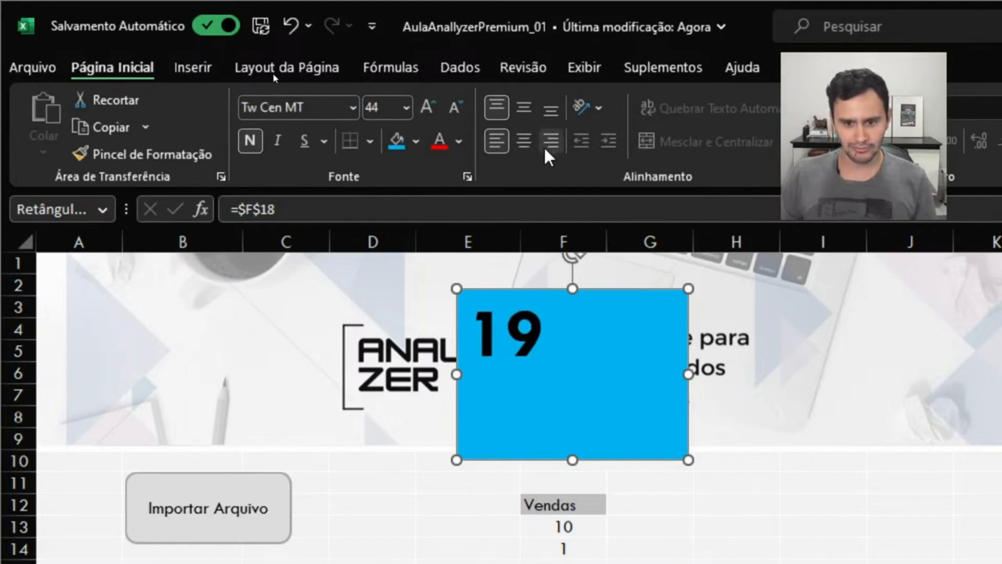
click(523, 140)
click(525, 108)
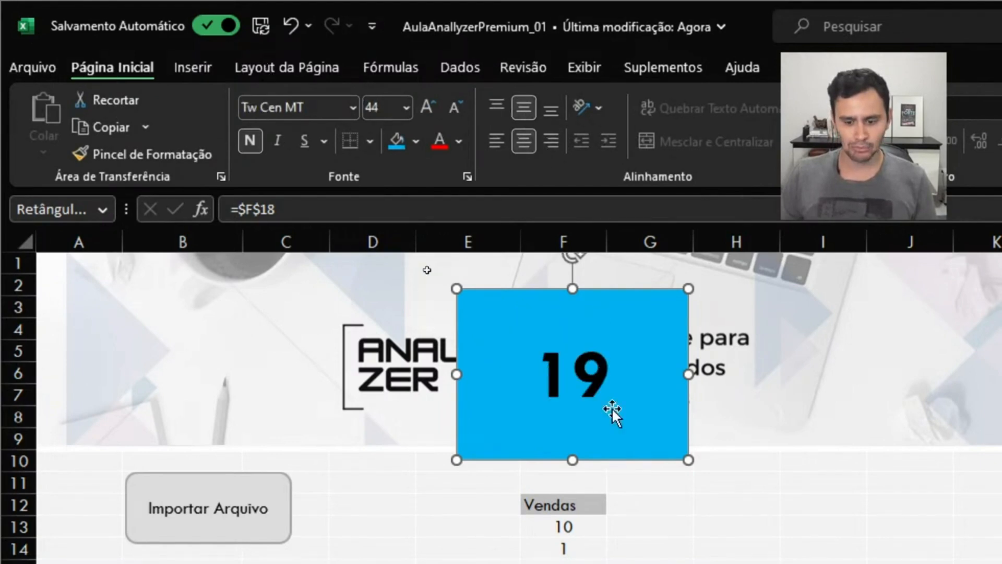
click(969, 488)
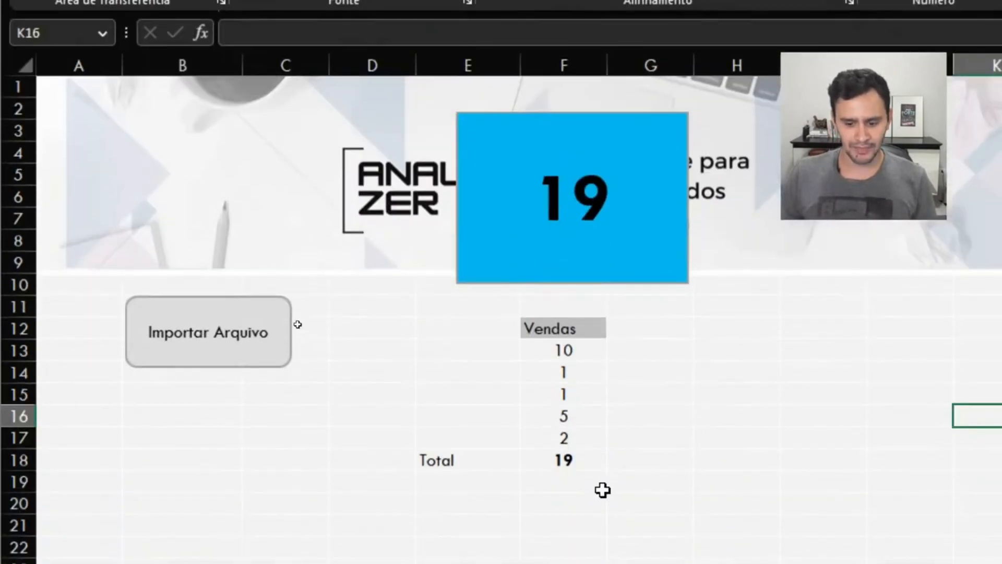
Set the Vendas values in F14 to 20 and F15 to 30
click(584, 437)
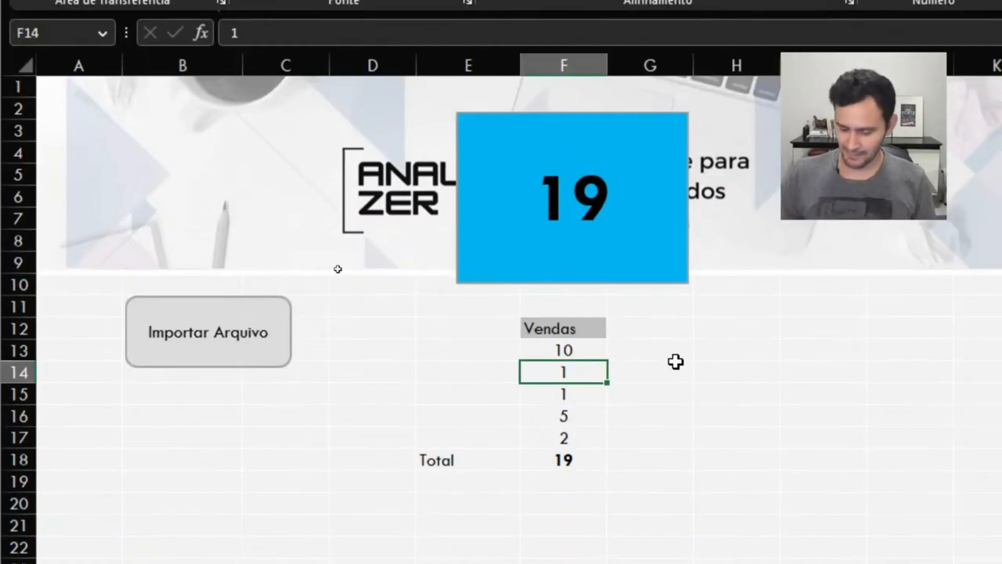
text(20)
key(Return)
text(30)
key(Return)
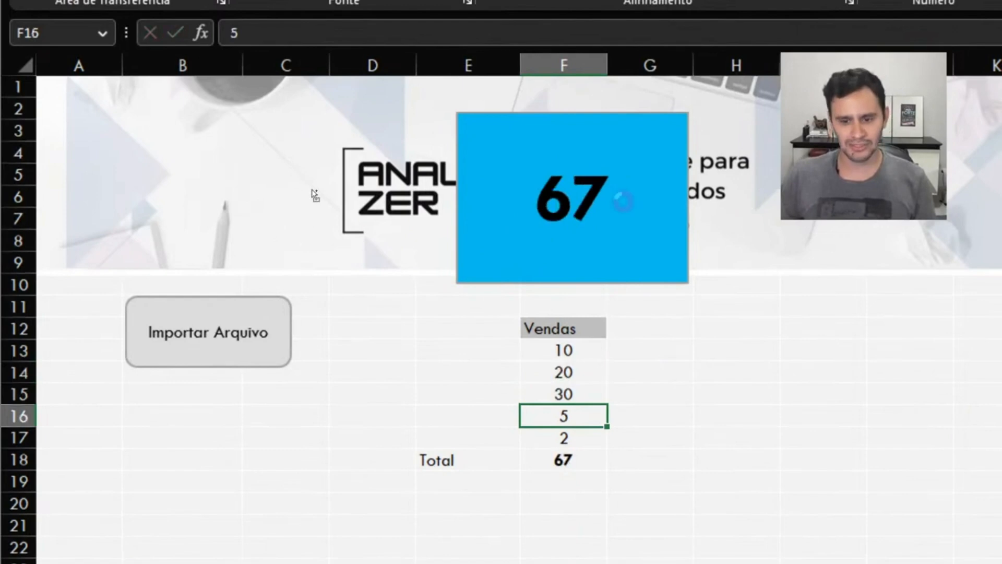
Move the blue rectangle off the banner to about I11:K18, beside the red shape, and deselect it
scroll(613, 217, down, 2)
scroll(554, 223, up, 1)
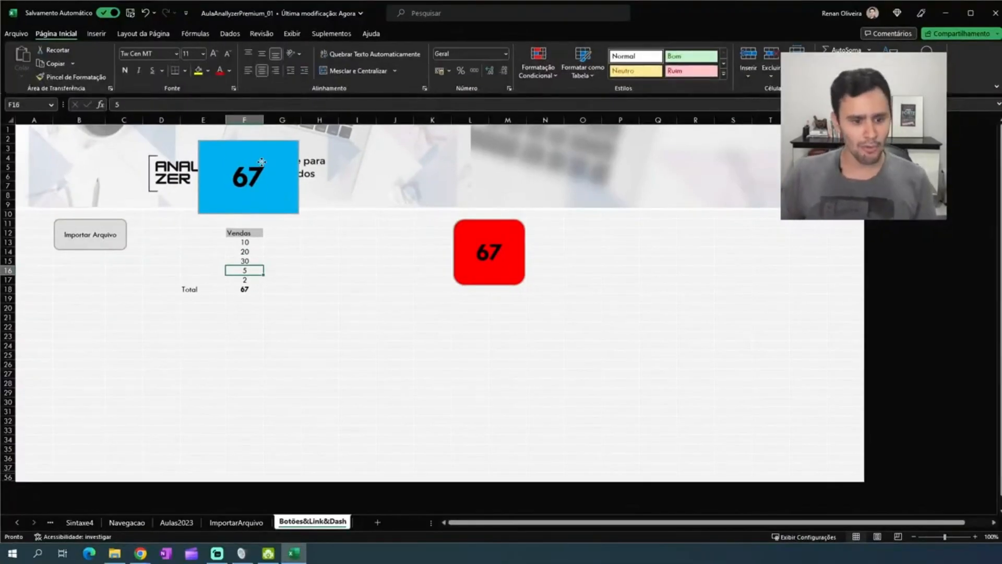
drag(262, 162, 385, 204)
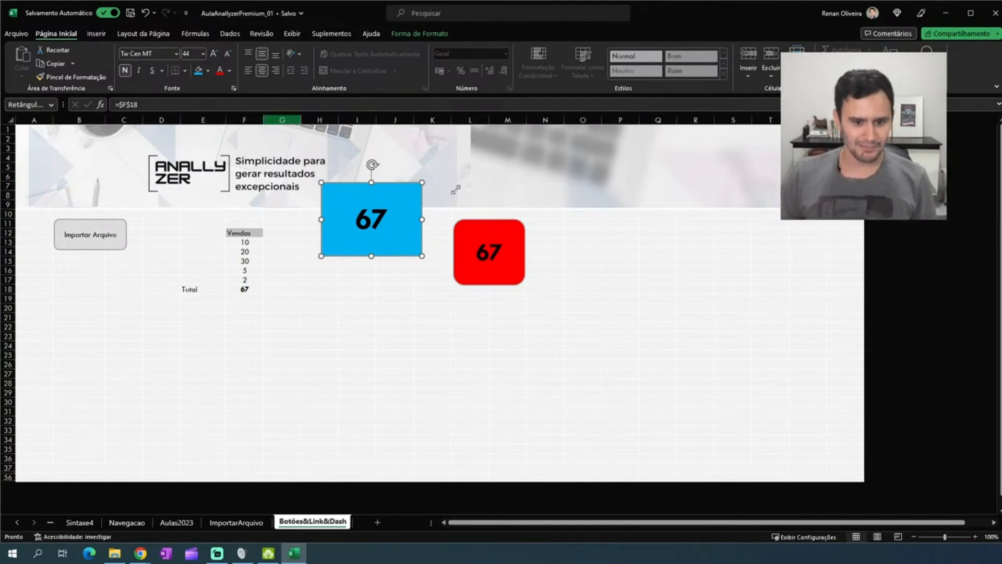
drag(414, 216, 440, 255)
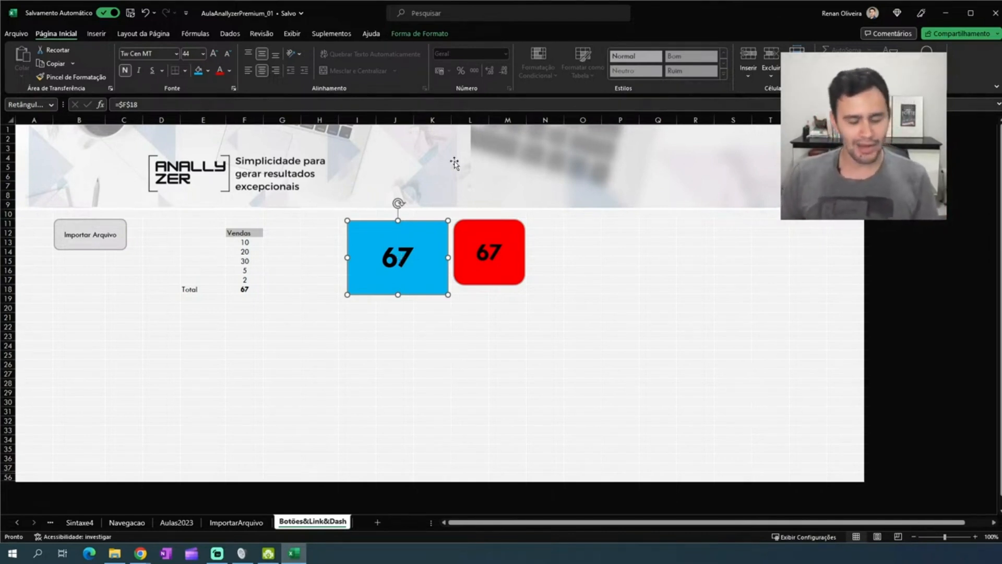
click(593, 262)
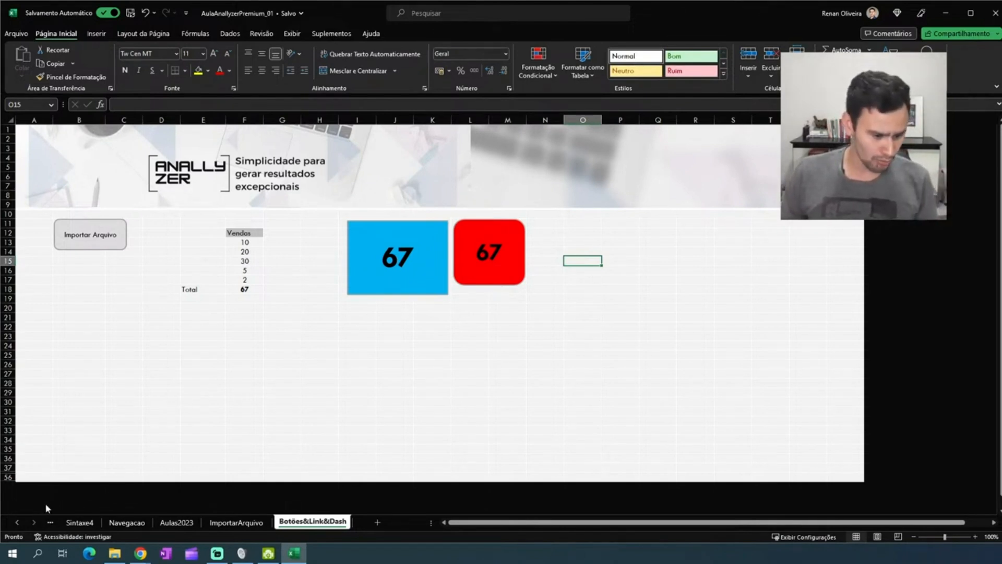
Move the blue rectangle below the Vendas table to about G22:I29
click(21, 516)
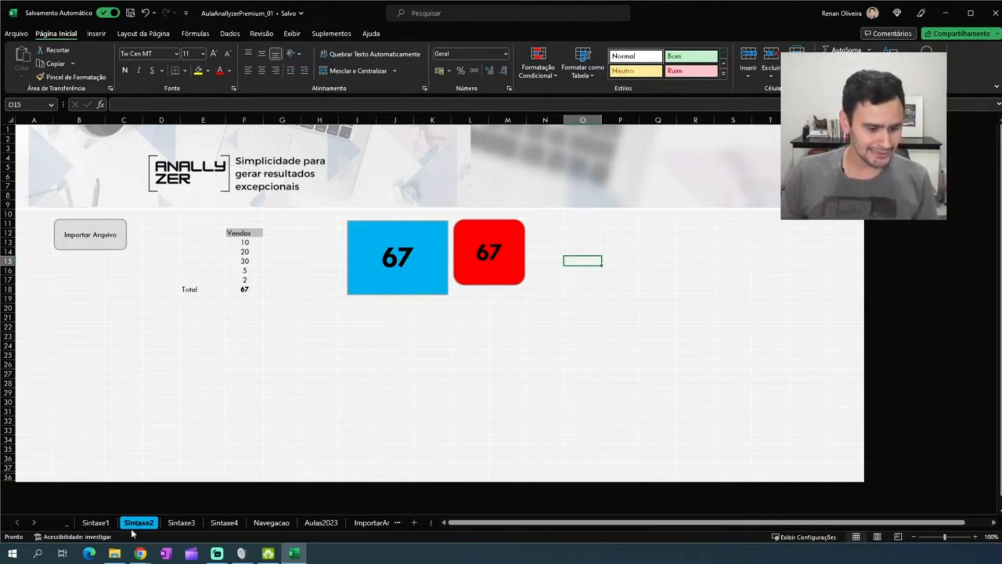
drag(437, 267, 324, 407)
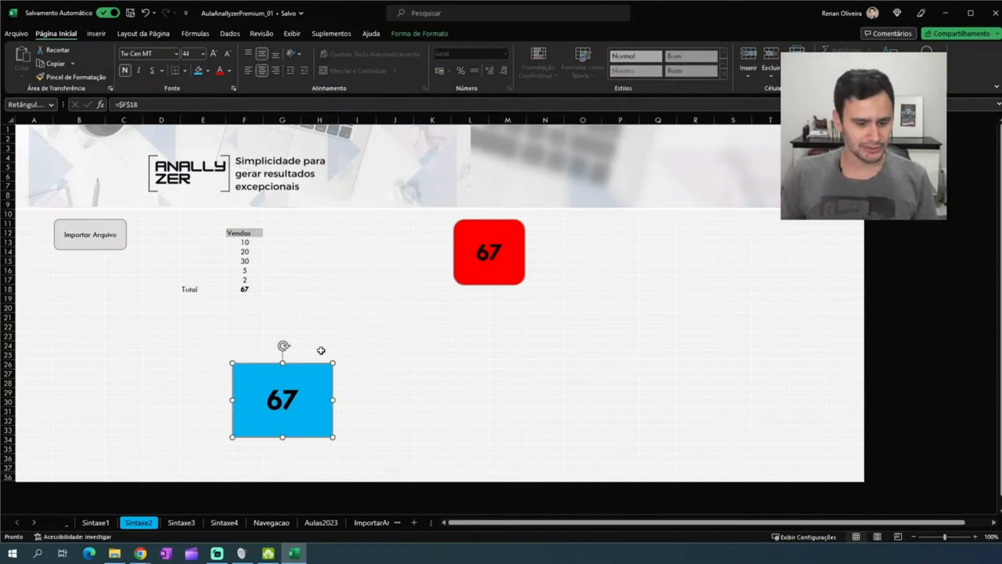
drag(281, 381, 315, 341)
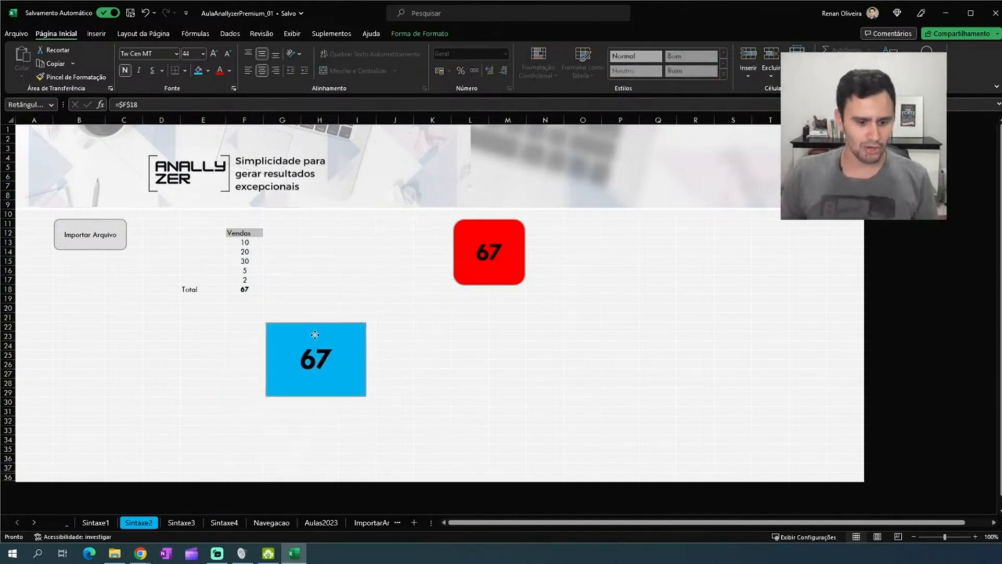
Add a hyperlink to the blue rectangle that leads to cell A1 of the Sintaxe2 sheet in this document, and deselect the shape
right_click(332, 342)
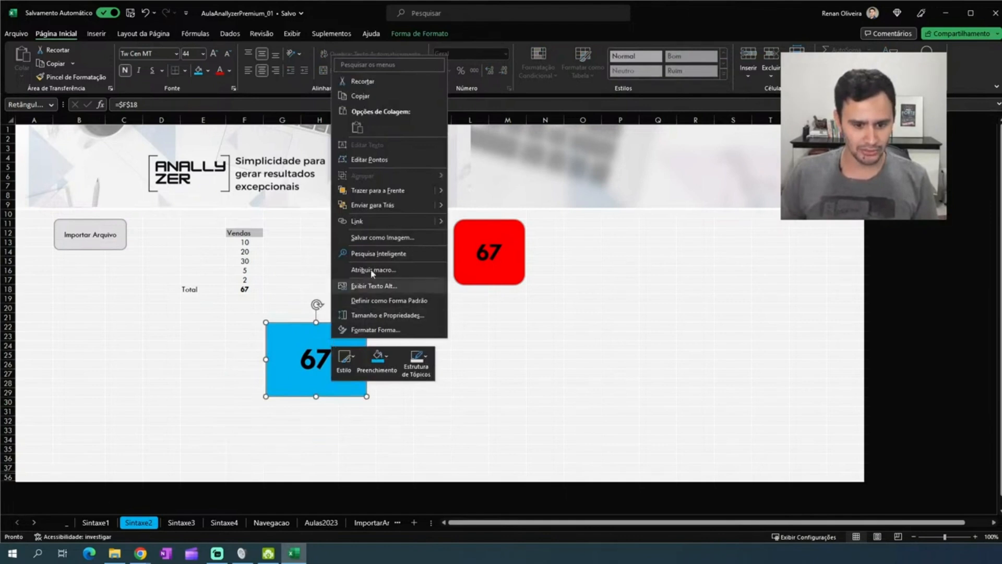
mouse_move(442, 224)
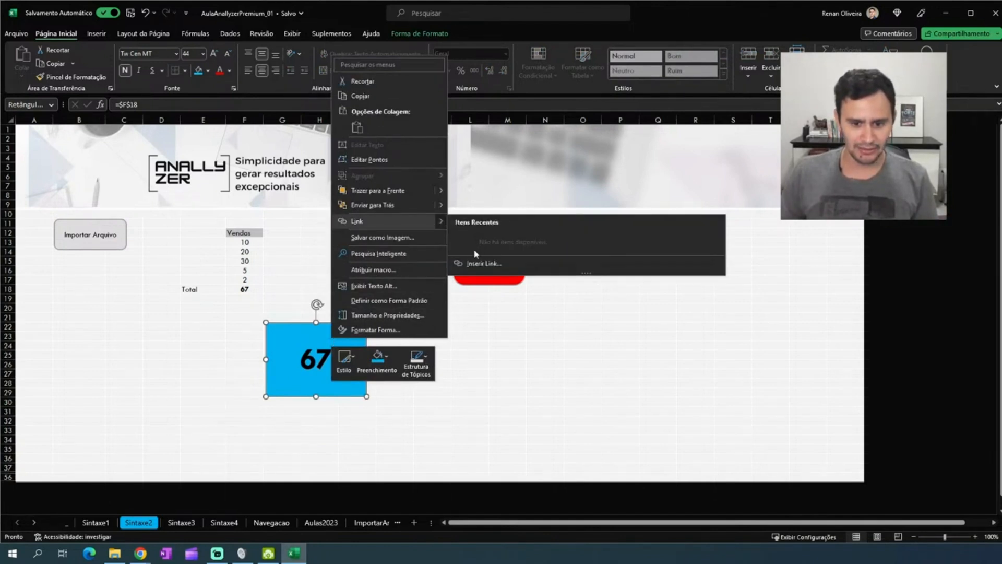
click(477, 264)
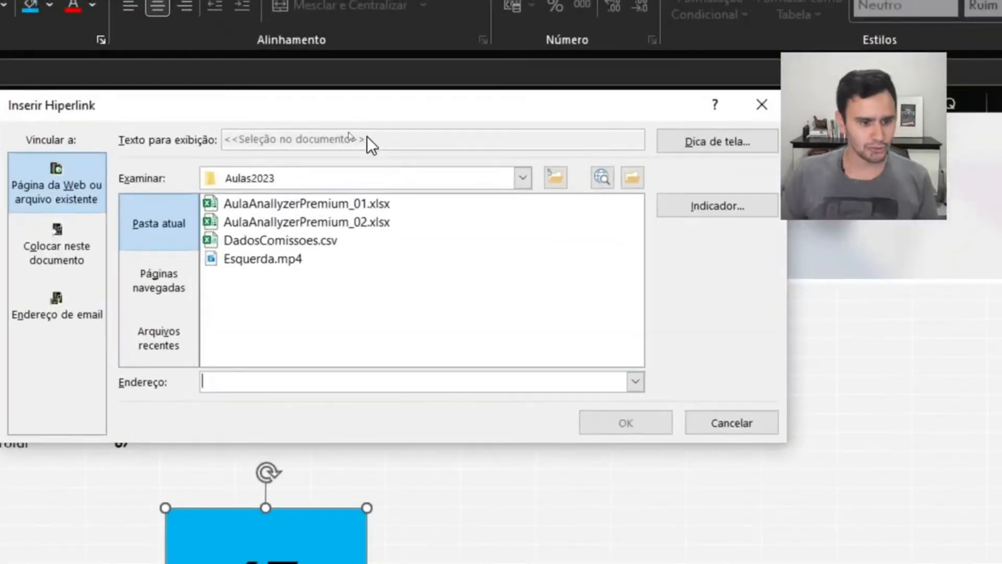
click(208, 244)
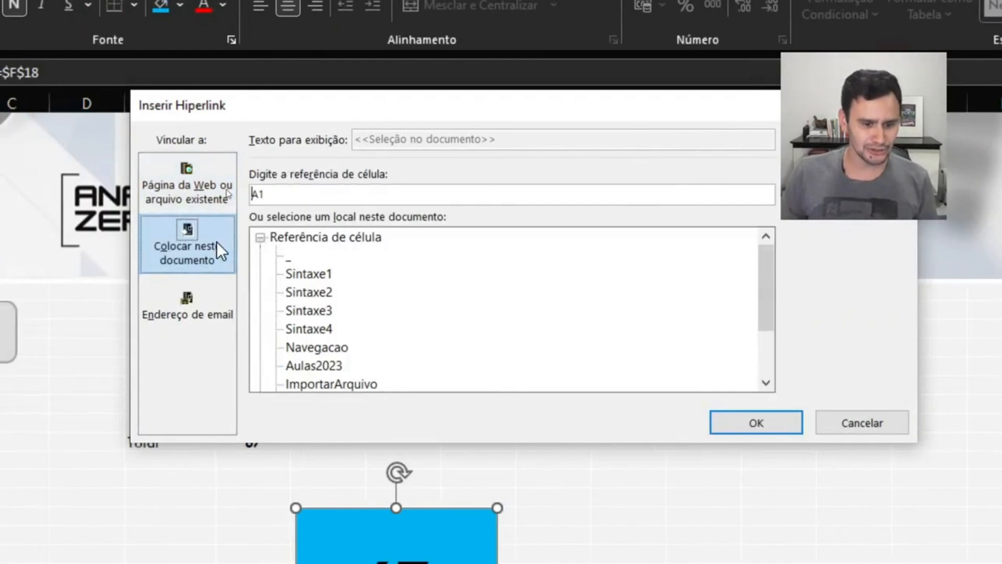
scroll(416, 289, down, 2)
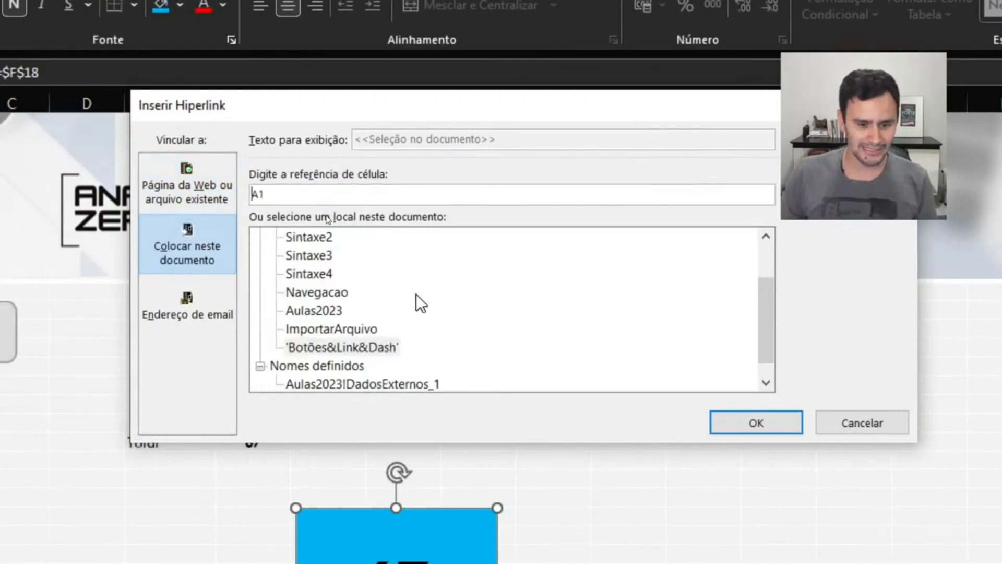
scroll(416, 294, up, 2)
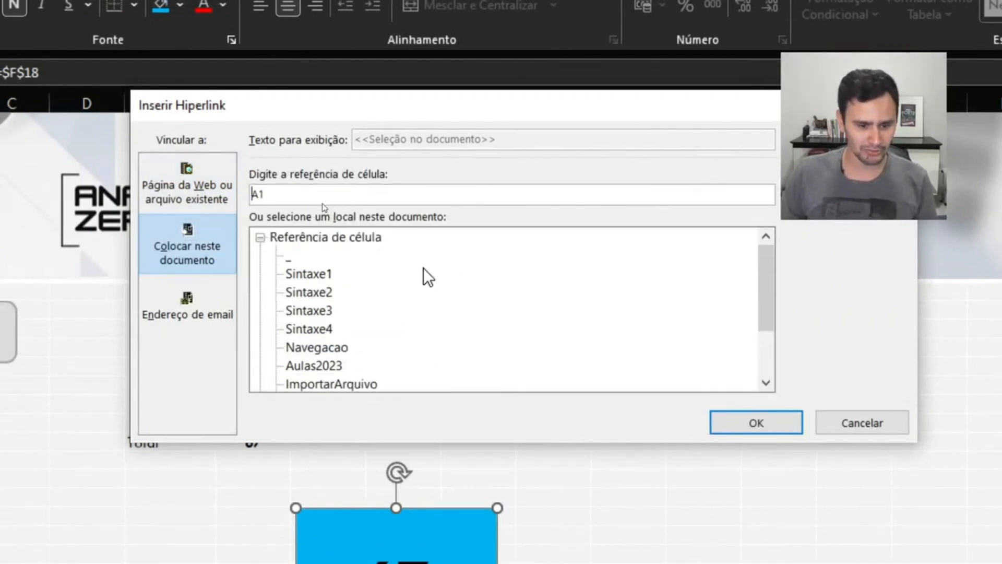
click(307, 288)
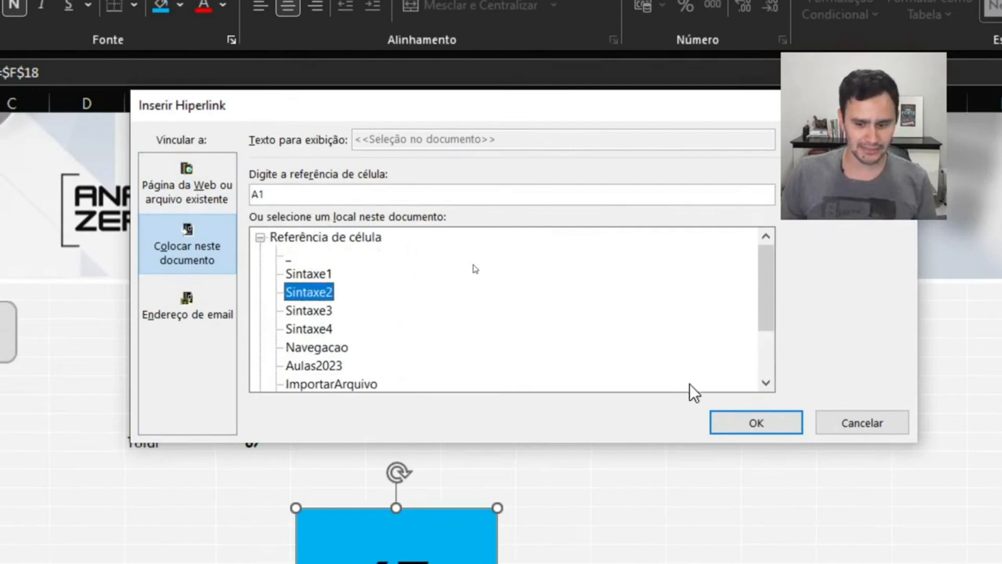
click(745, 418)
scroll(483, 358, down, 1)
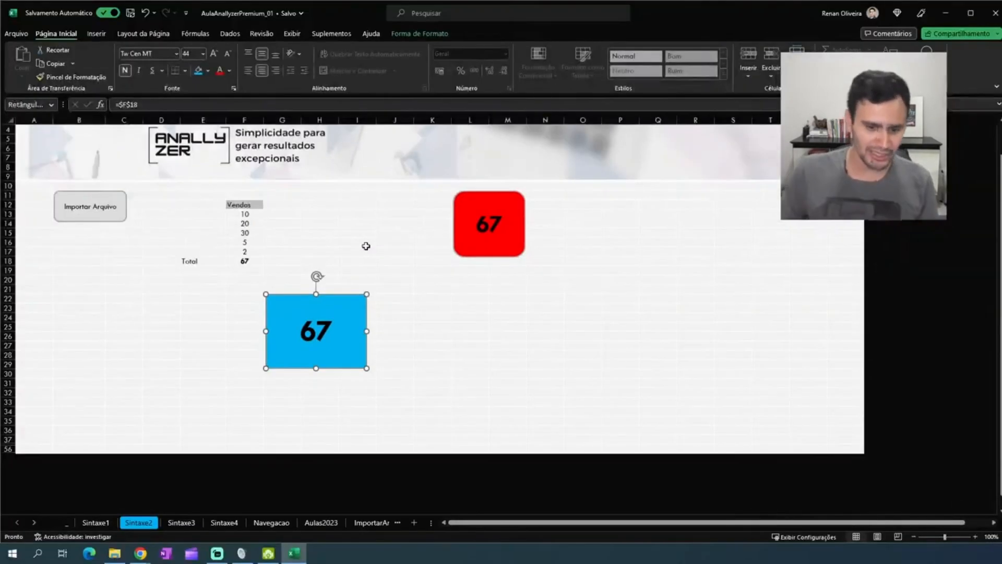
click(579, 401)
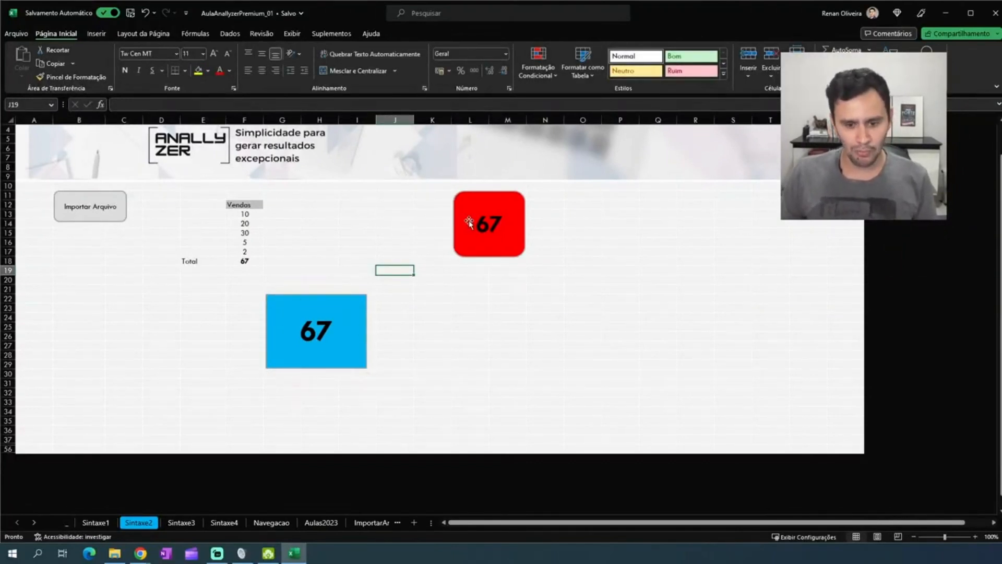
Move the red rounded shape to about J22:K28, just beside the blue rectangle, and deselect it
drag(496, 208, 422, 315)
click(501, 289)
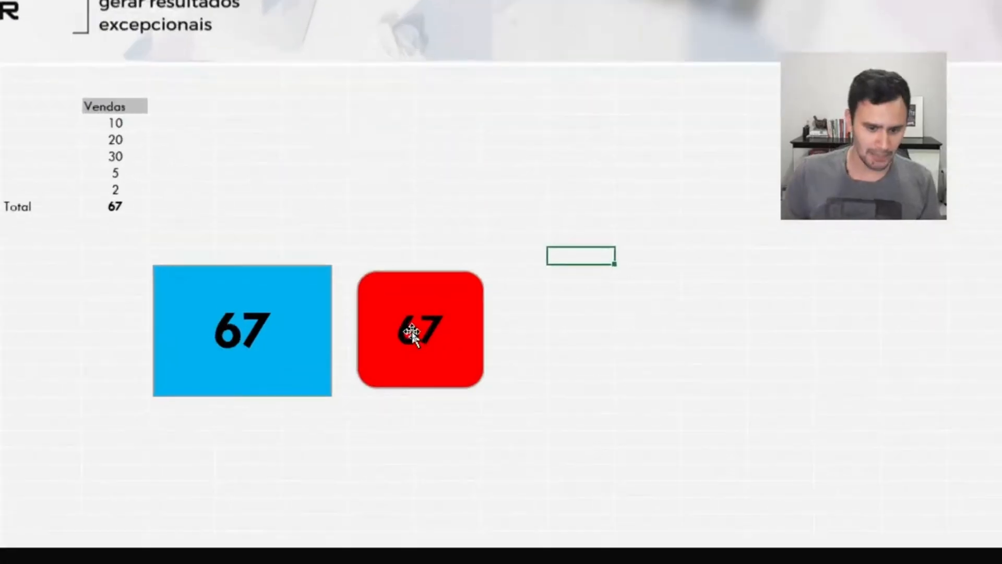
click(445, 292)
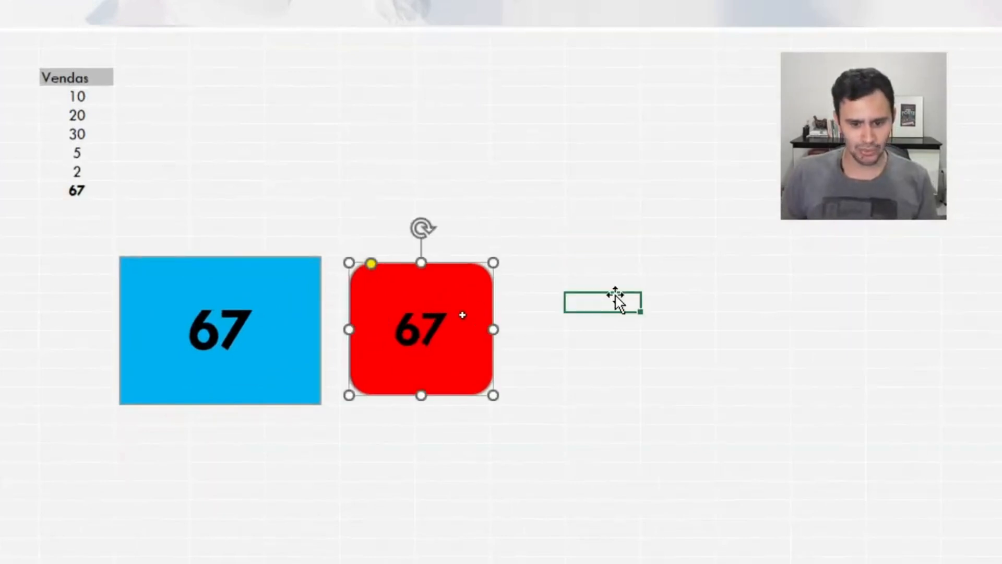
click(616, 296)
click(437, 283)
click(597, 283)
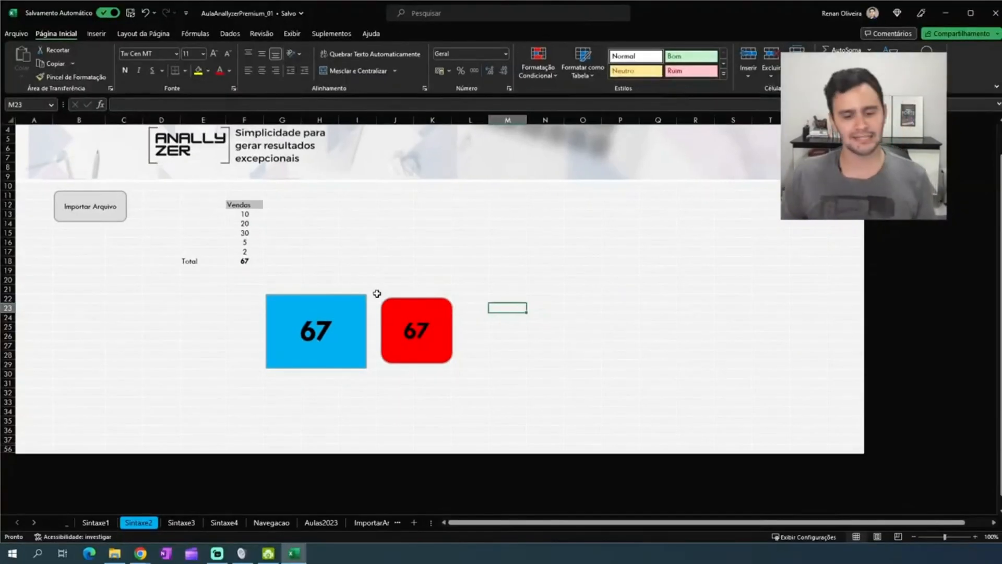
Test the blue rectangle's link to the Sintaxe2 sheet and return to the Botões&Link&Dash sheet
click(329, 332)
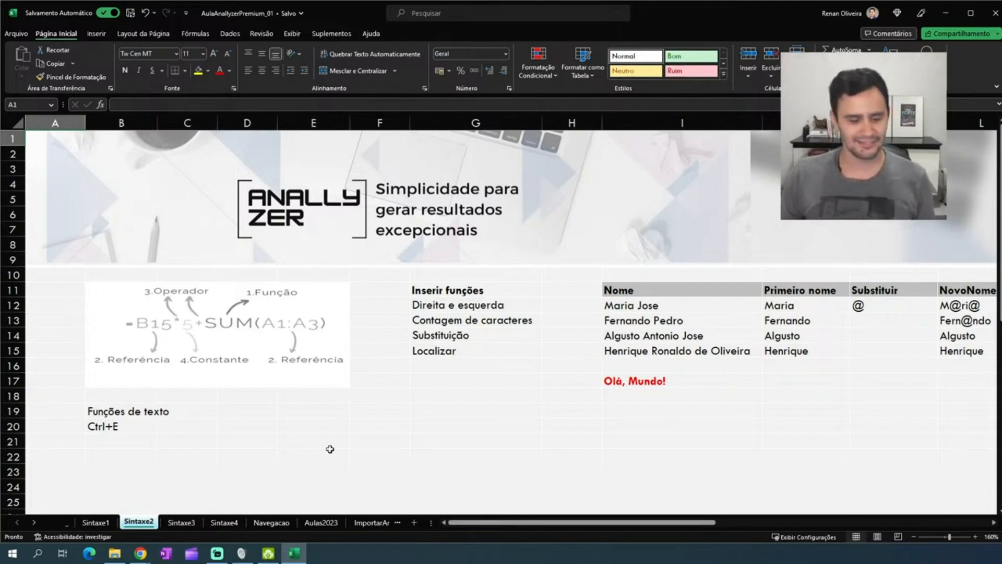
click(35, 522)
click(34, 522)
click(360, 522)
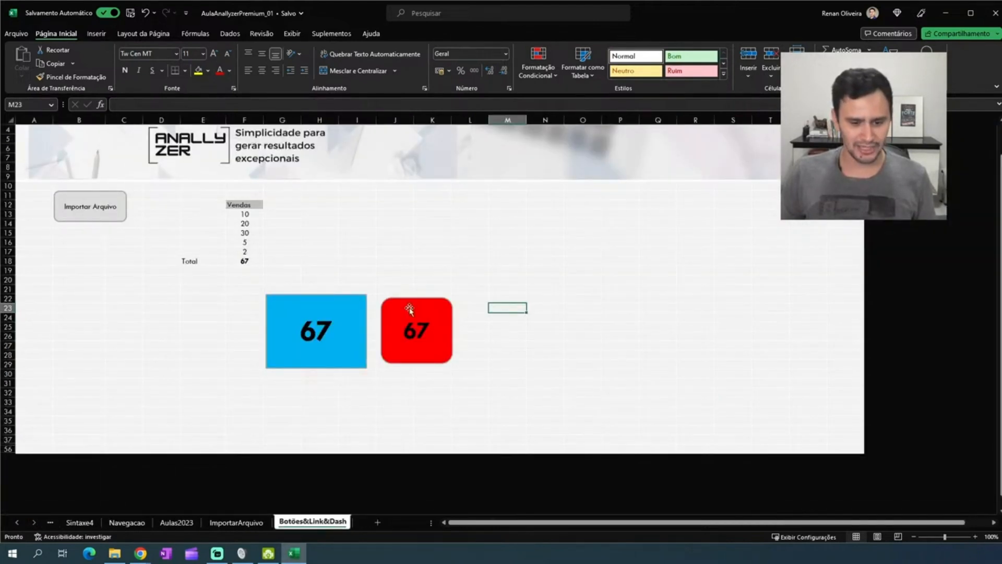